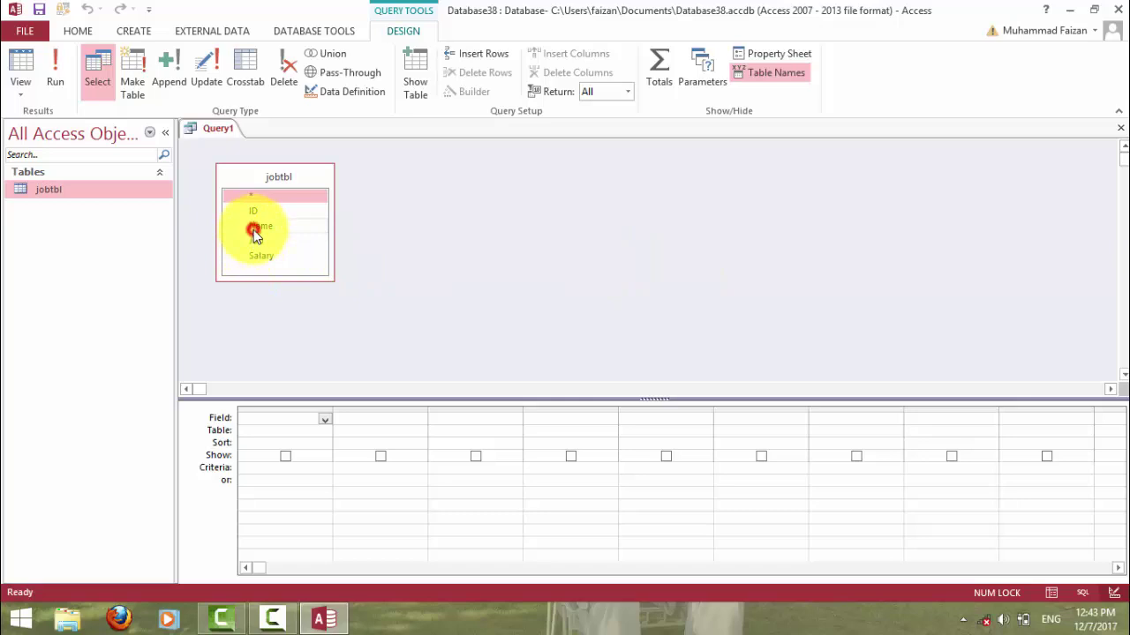
Add the Name, Job and Salary fields of jobtbl to the query and convert it to a crosstab query.
double_click(256, 227)
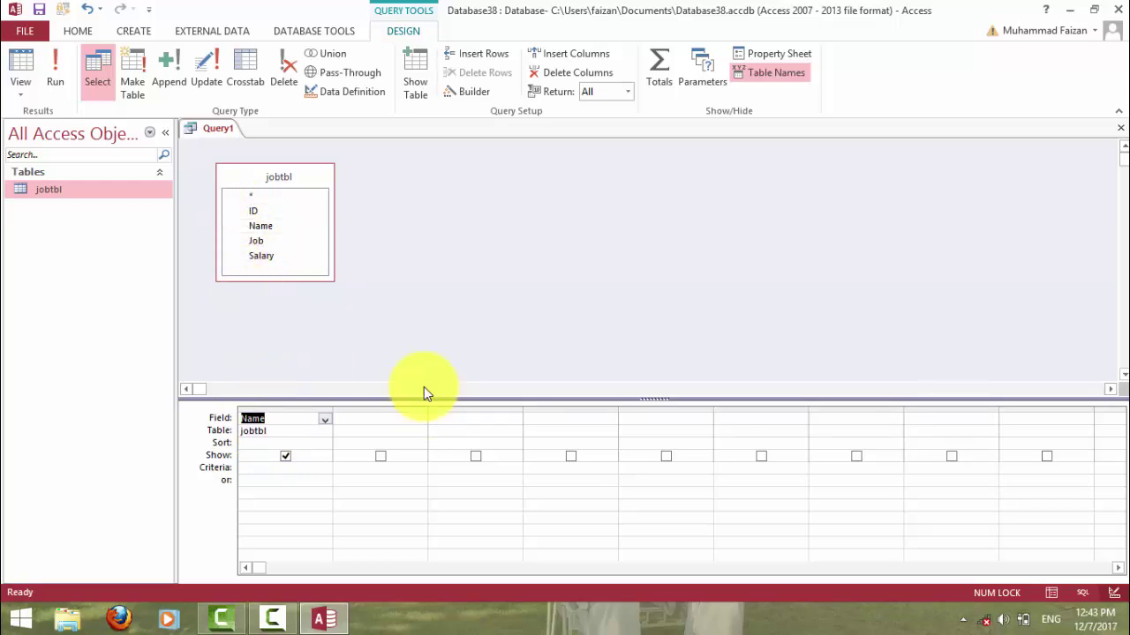
double_click(265, 244)
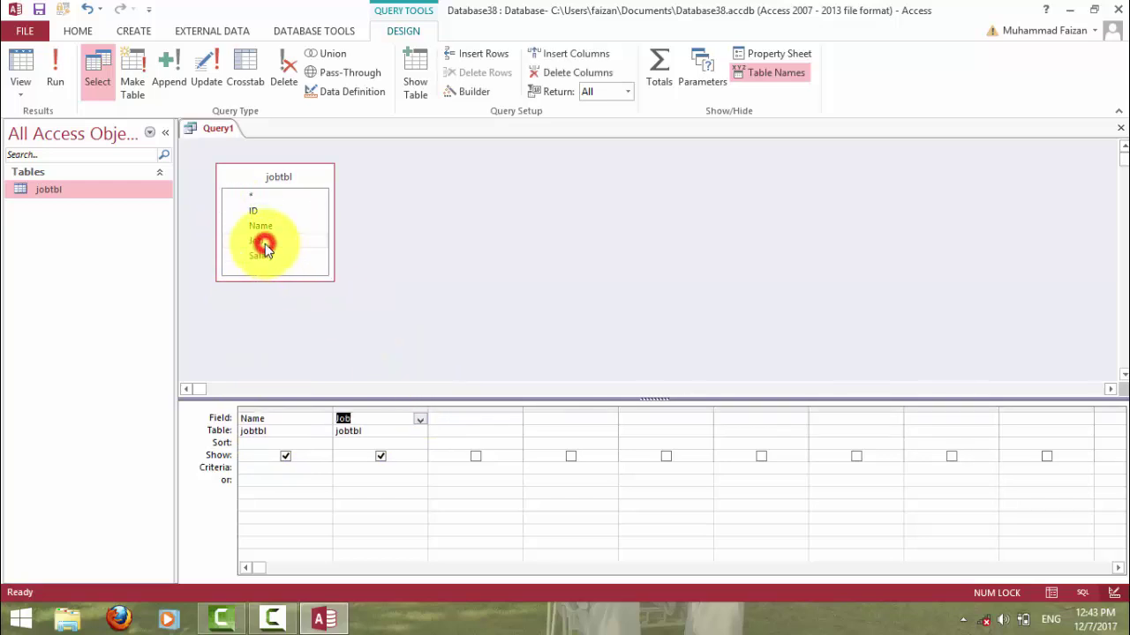
double_click(264, 256)
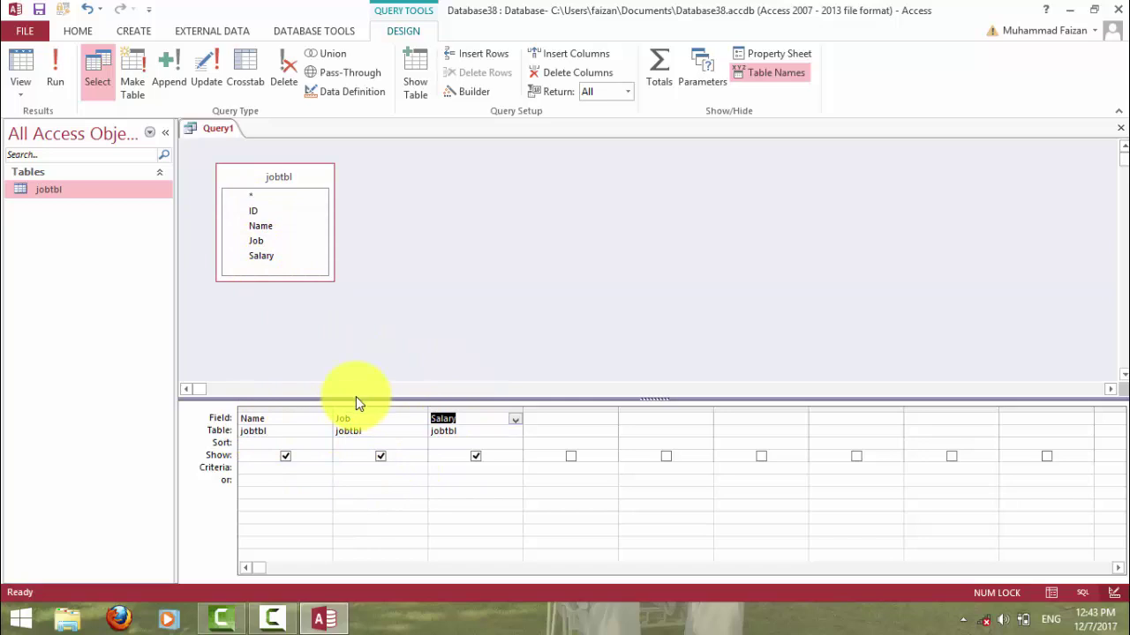
left_click(248, 81)
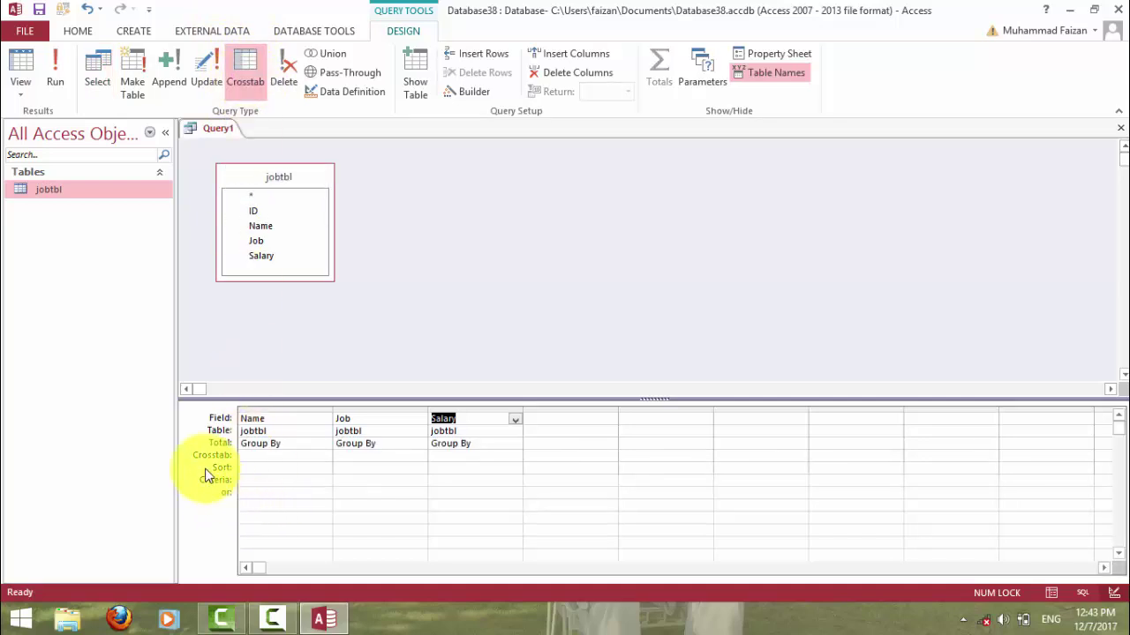
Look at the Crosstab role options available for the Name field.
left_click(271, 459)
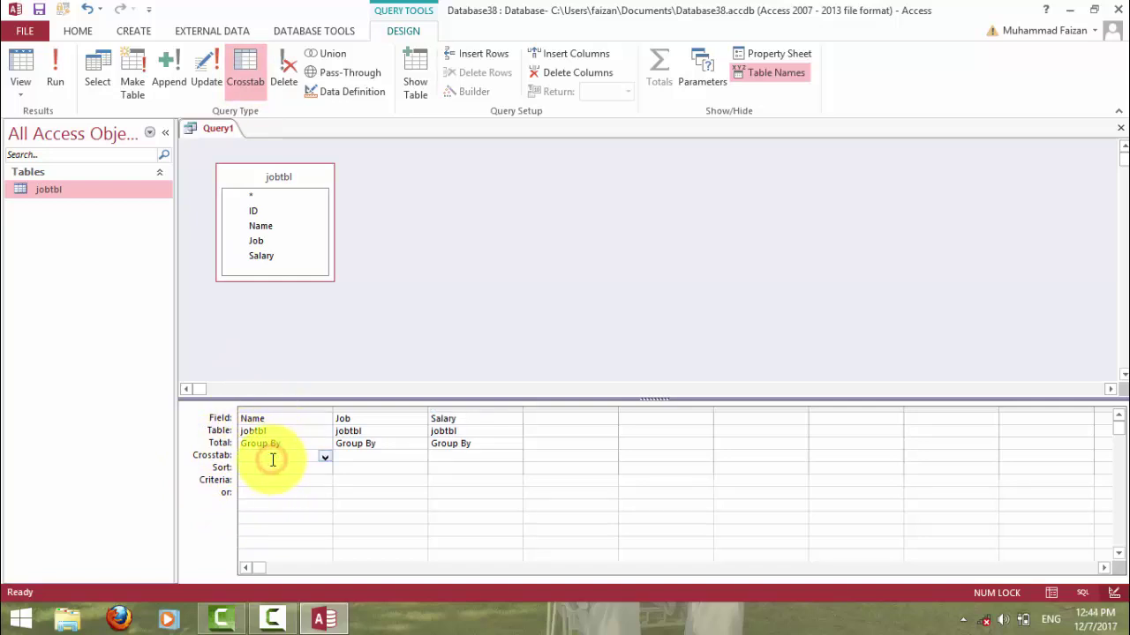
left_click(326, 458)
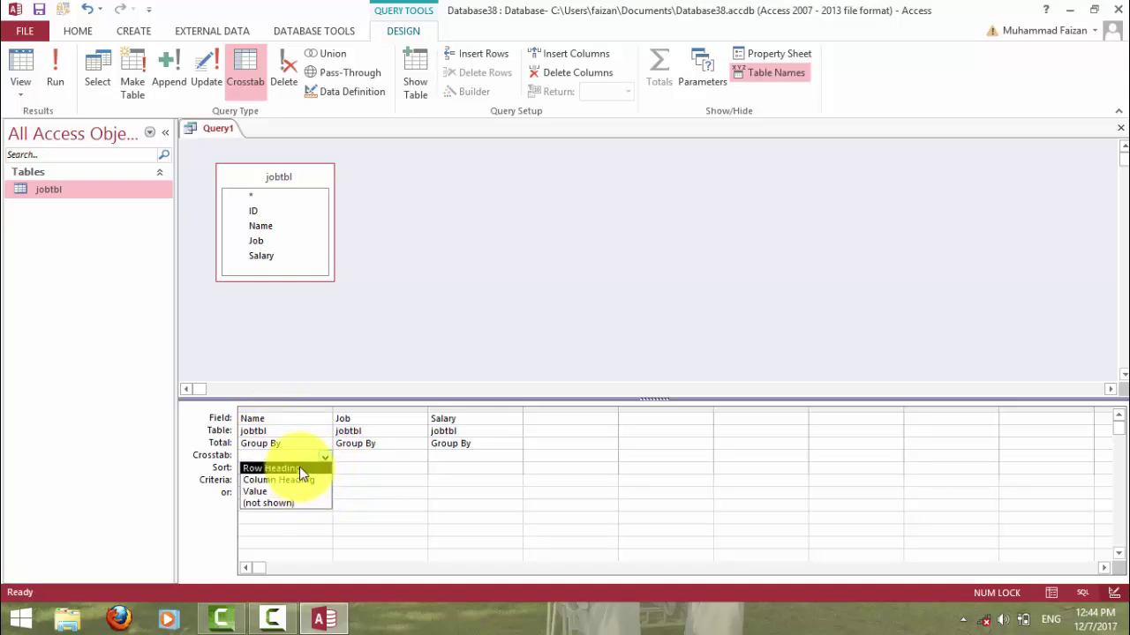
left_click(325, 458)
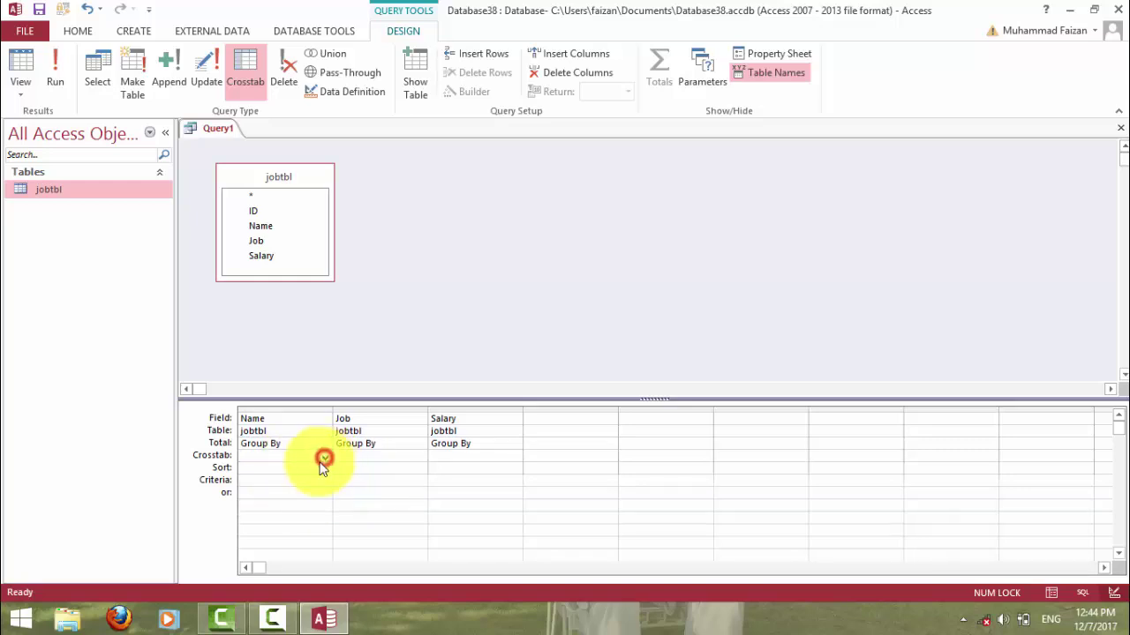
Switch to Excel by launching it and create a blank workbook.
key("super+r")
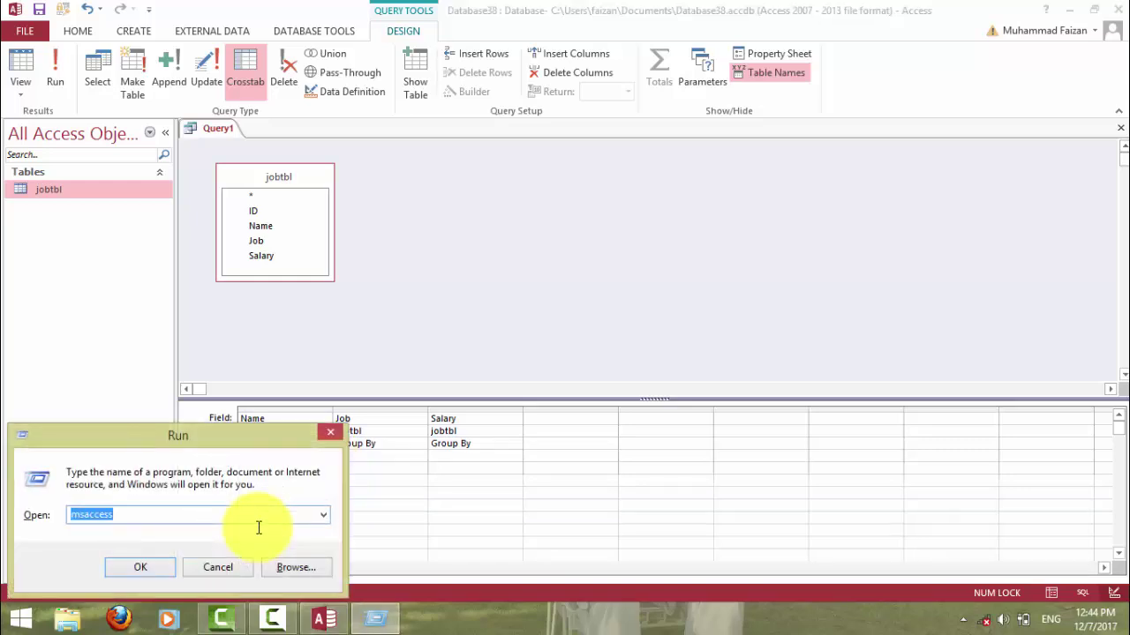
type("excel")
key("Return")
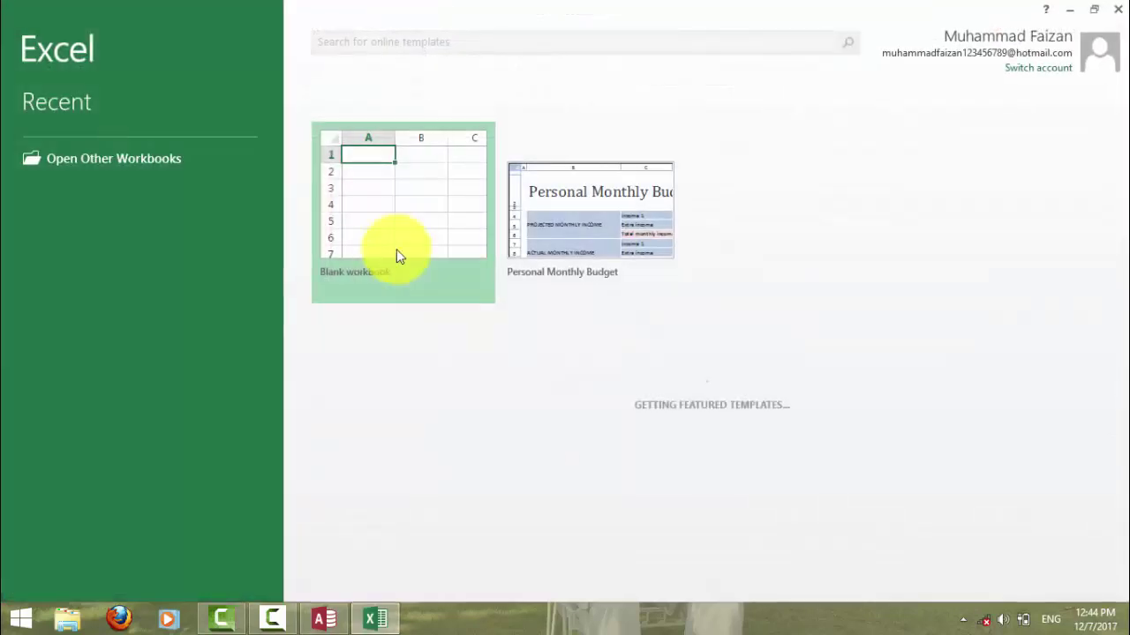
left_click(396, 253)
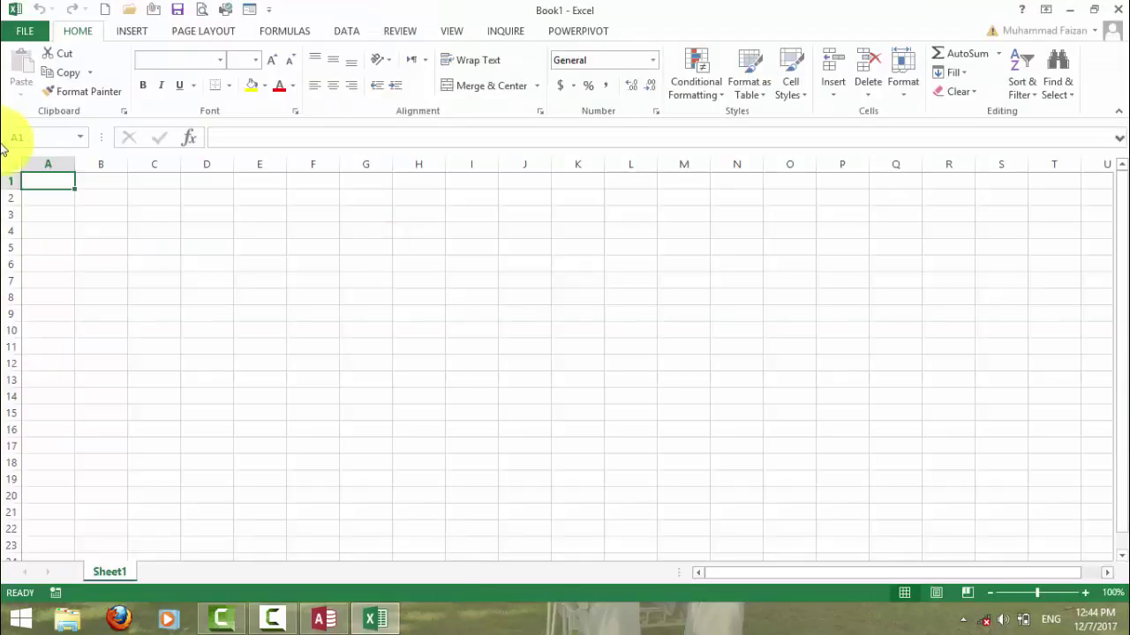
Enter the column headers Name, Job and Salary in cells A1 to C1.
type("name")
key("Tab")
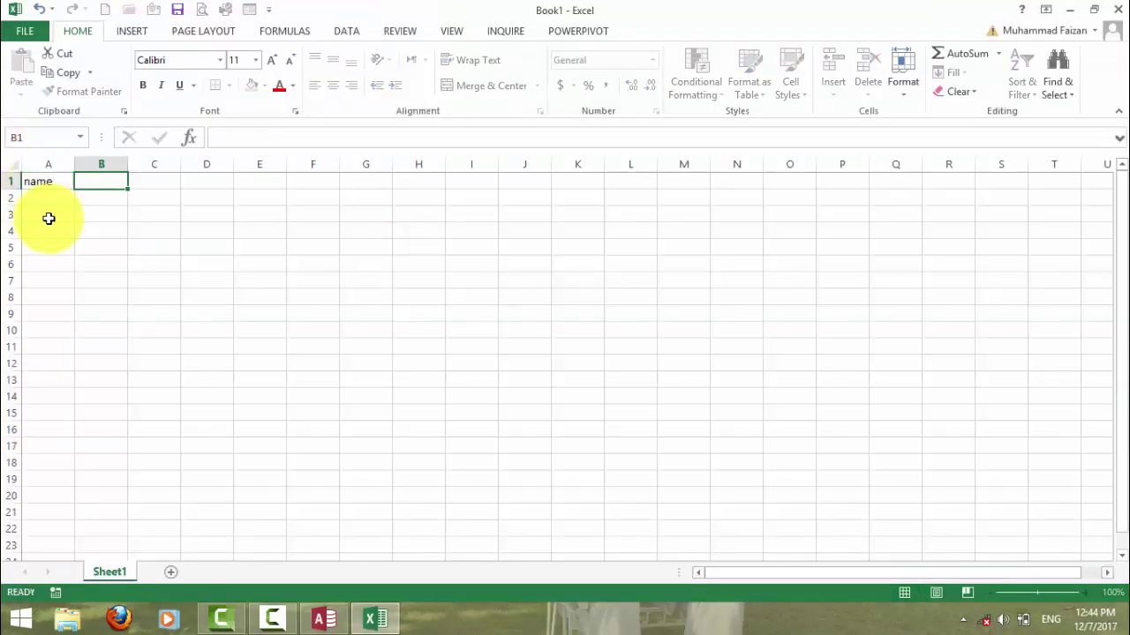
key("Left")
type("Name")
key("Tab")
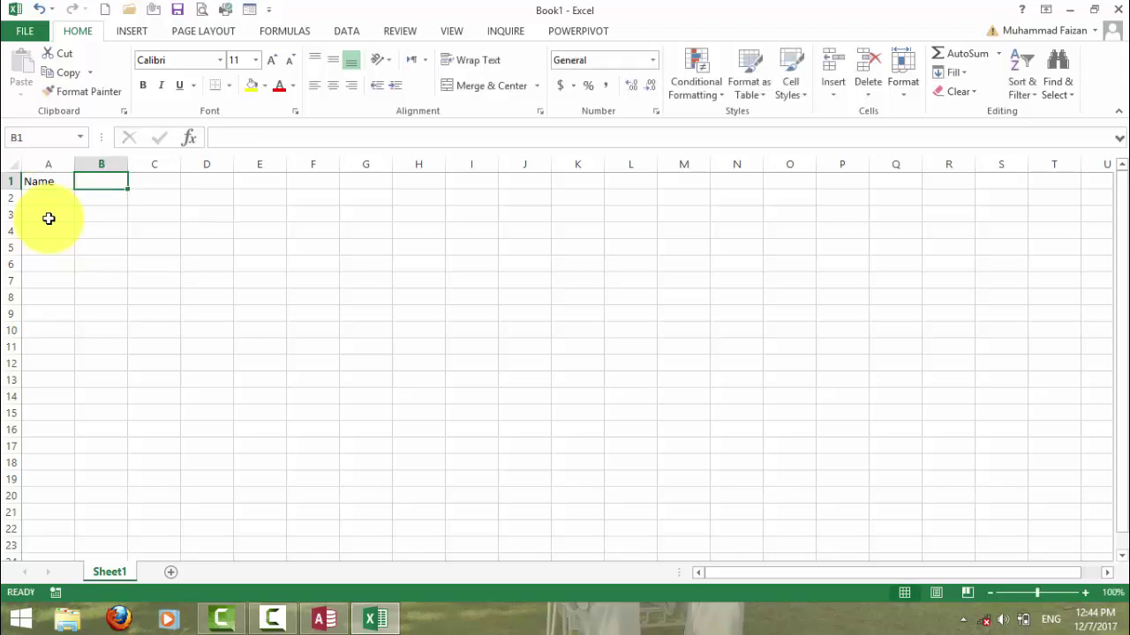
type("Job")
key("Tab")
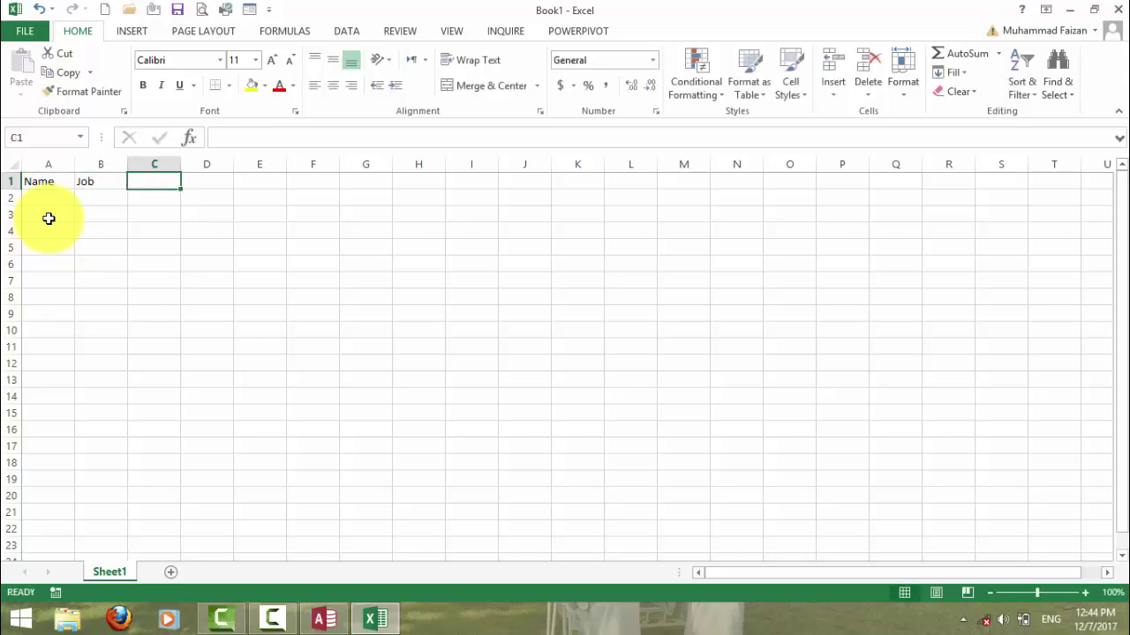
type("Salary")
left_click(49, 217)
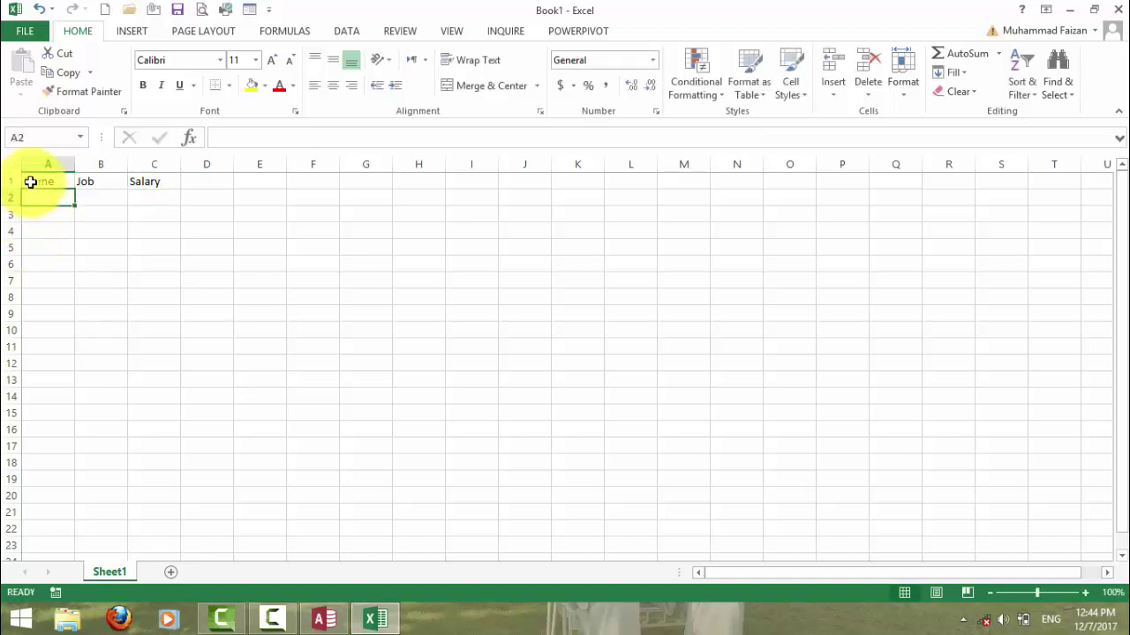
Apply all borders to the range A1:C8.
left_click_drag(46, 188, 157, 299)
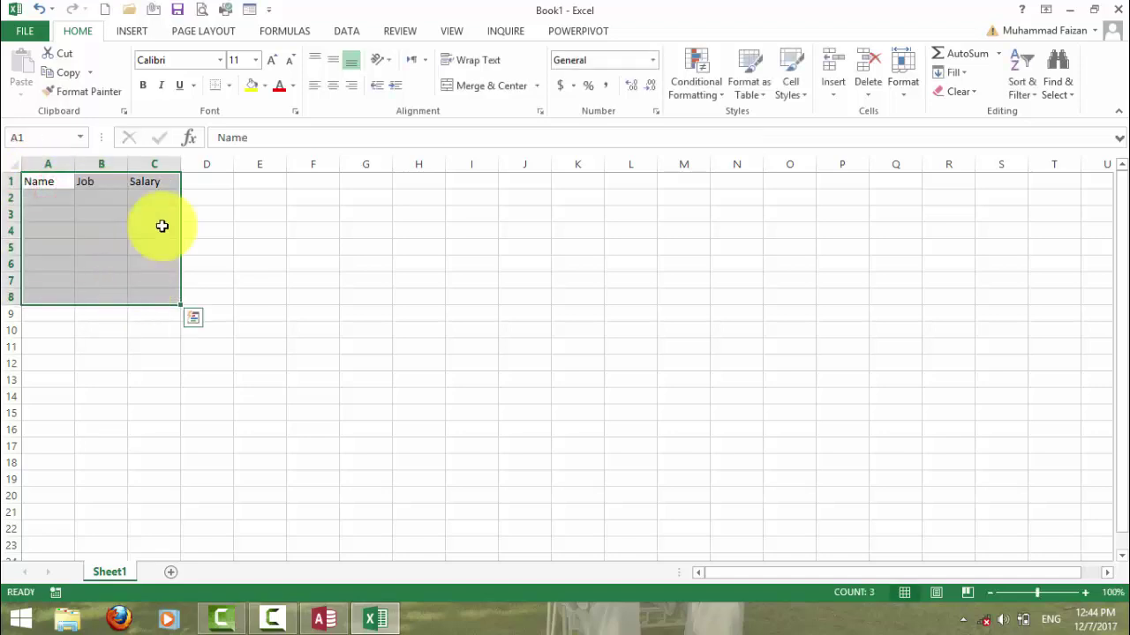
left_click(228, 84)
left_click(239, 224)
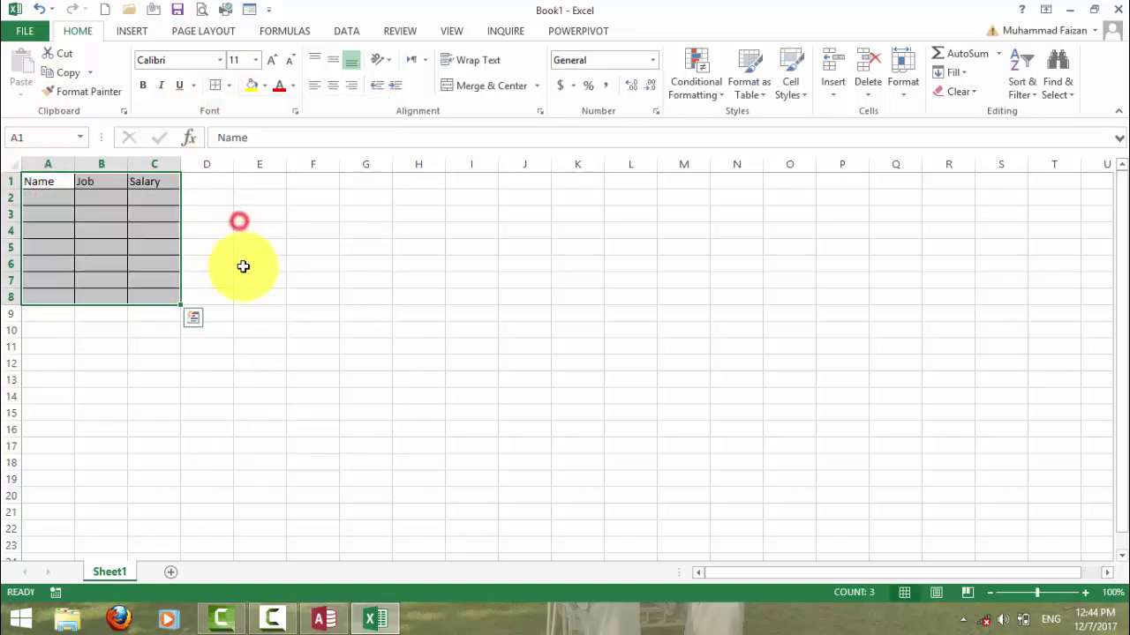
left_click(242, 262)
Fill cells A2 to A8 of the Name column with seven people's first names.
left_click(62, 209)
left_click(59, 200)
type("Inam")
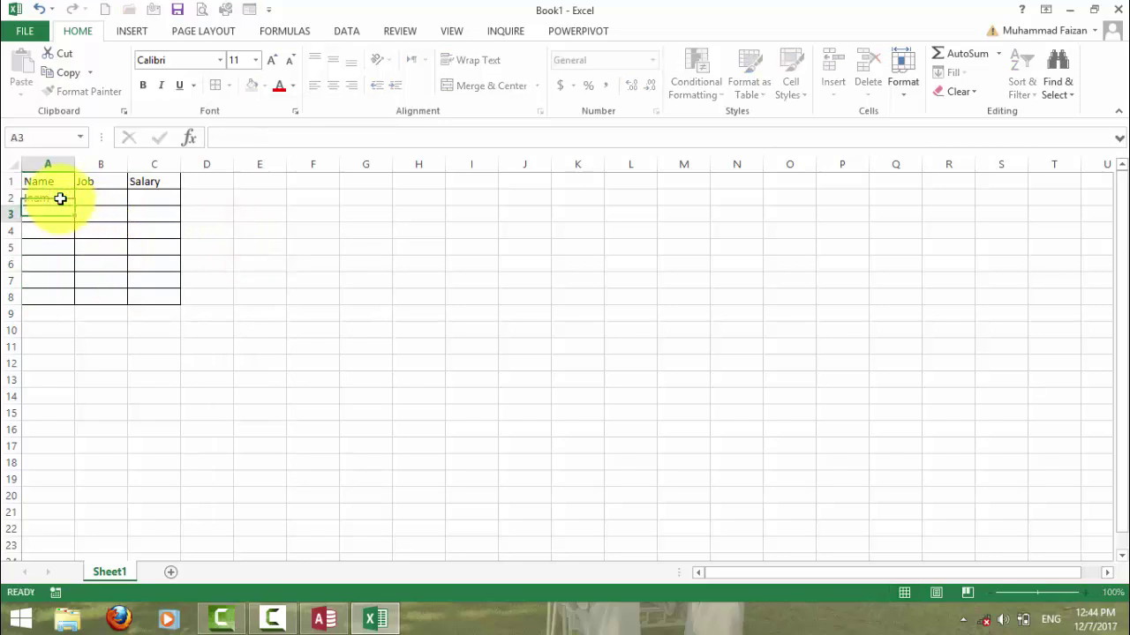
key("Return")
type("Is")
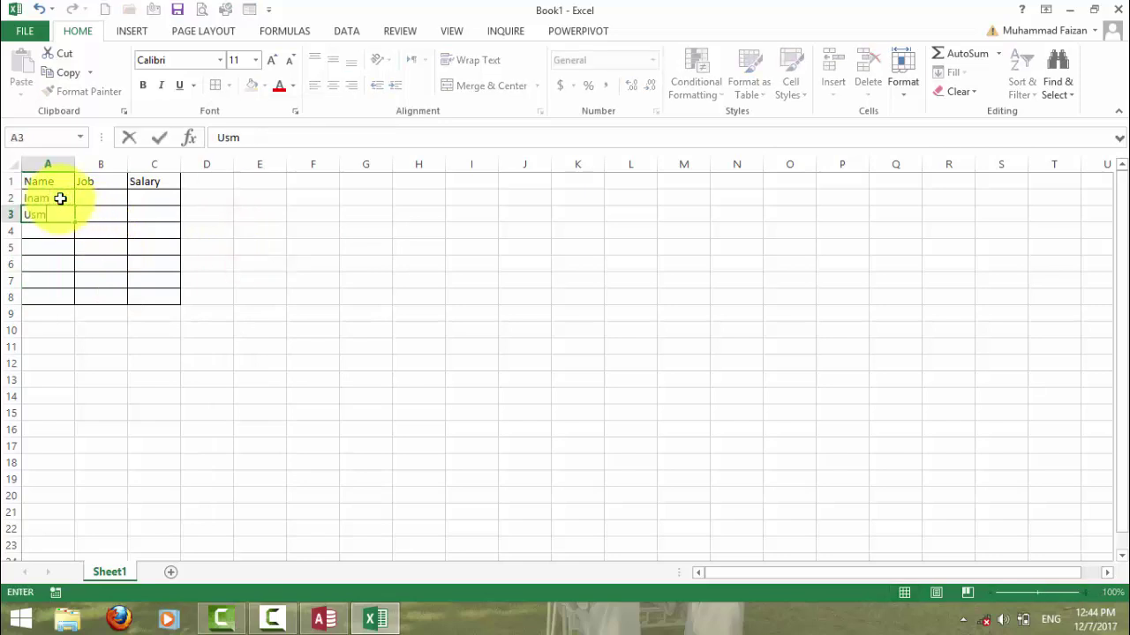
key("Return")
type("Ja")
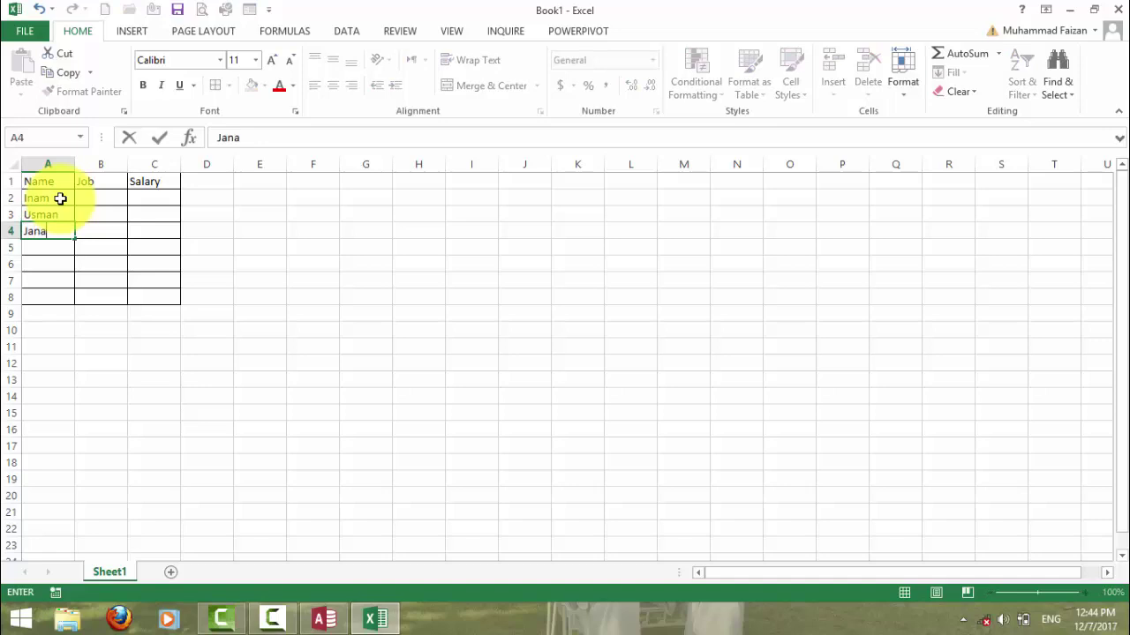
type("na")
key("BackSpace")
key("Return")
type("Bi")
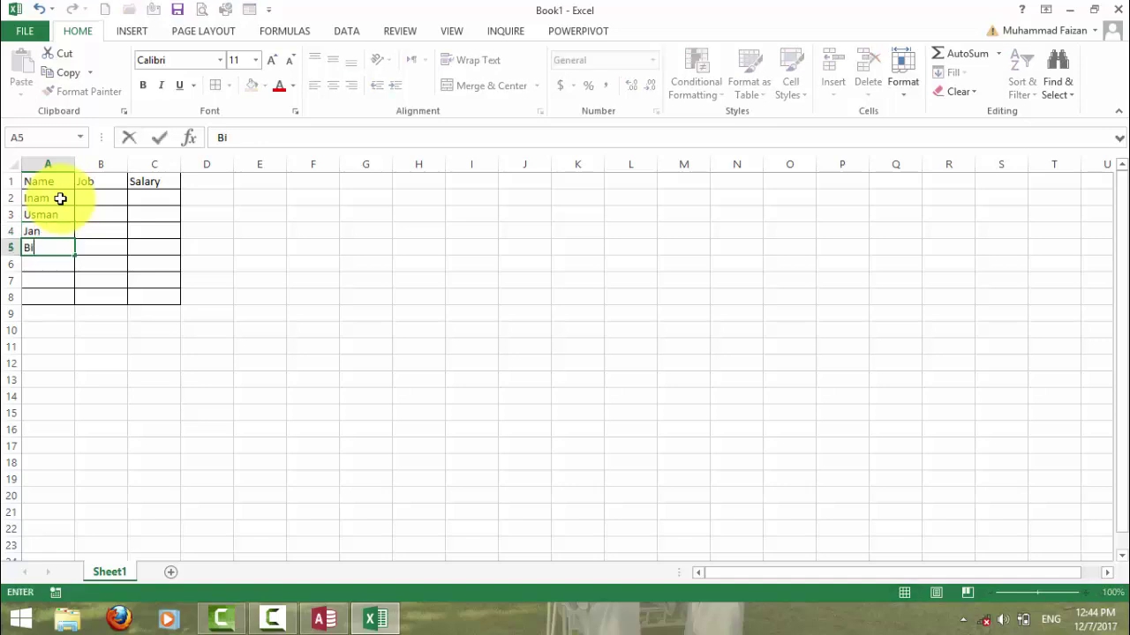
type("lal")
key("Return")
type("Rizwan")
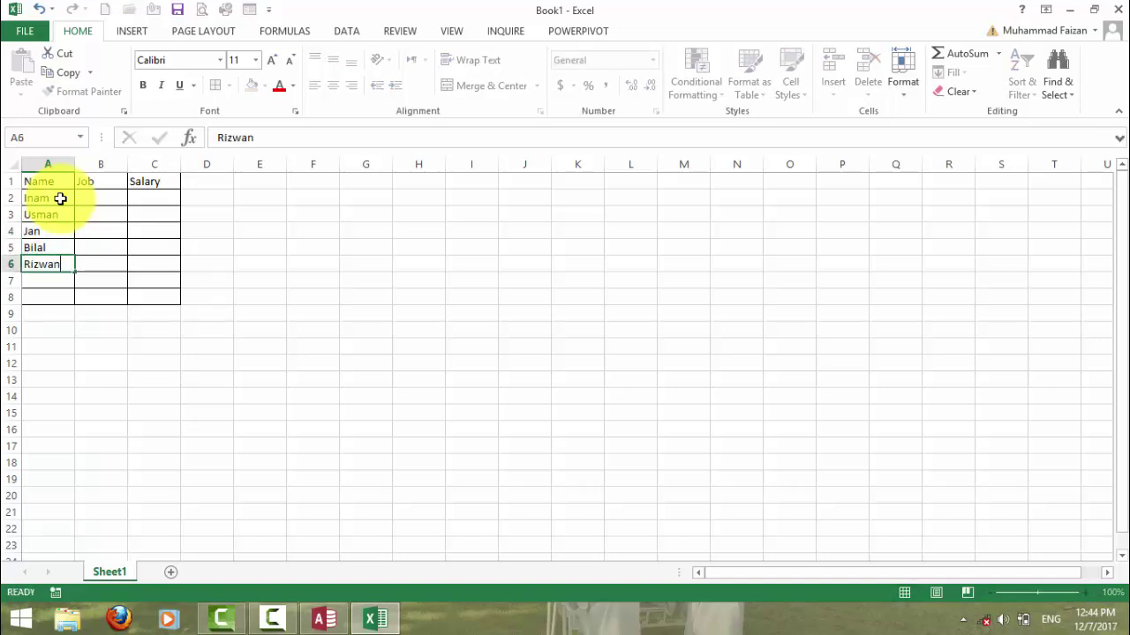
key("Return")
type("Asa")
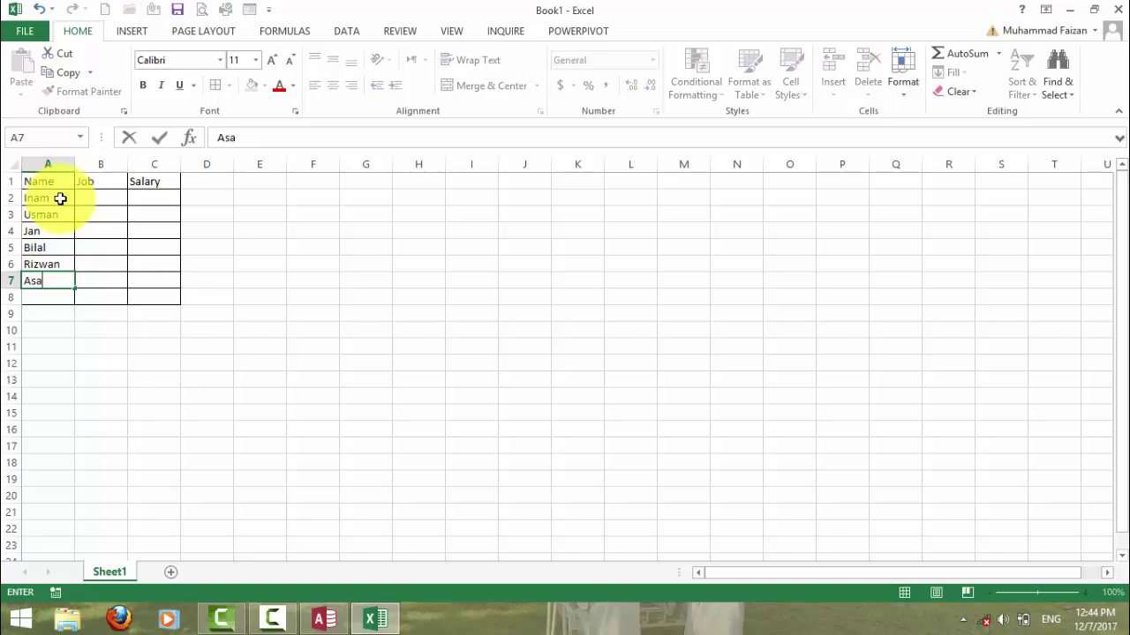
type("d")
key("Return")
type("Asya")
key("Return")
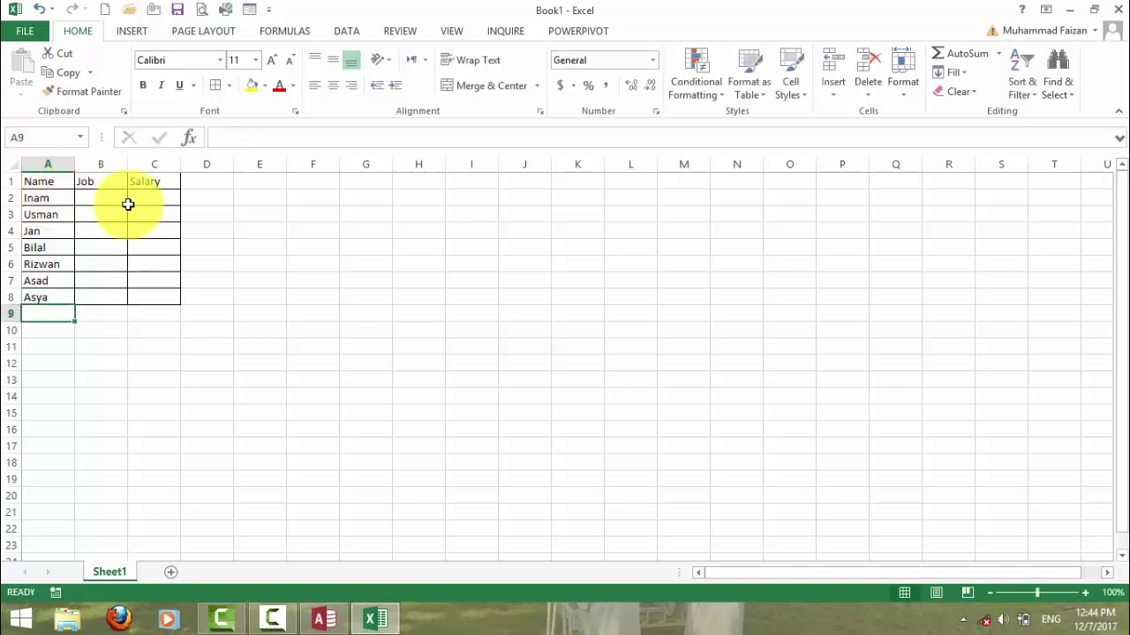
Enter Admin, Engineer and Doctor in B2 to B4 and fill the repeating pattern down to B8.
left_click(113, 193)
type("Admin")
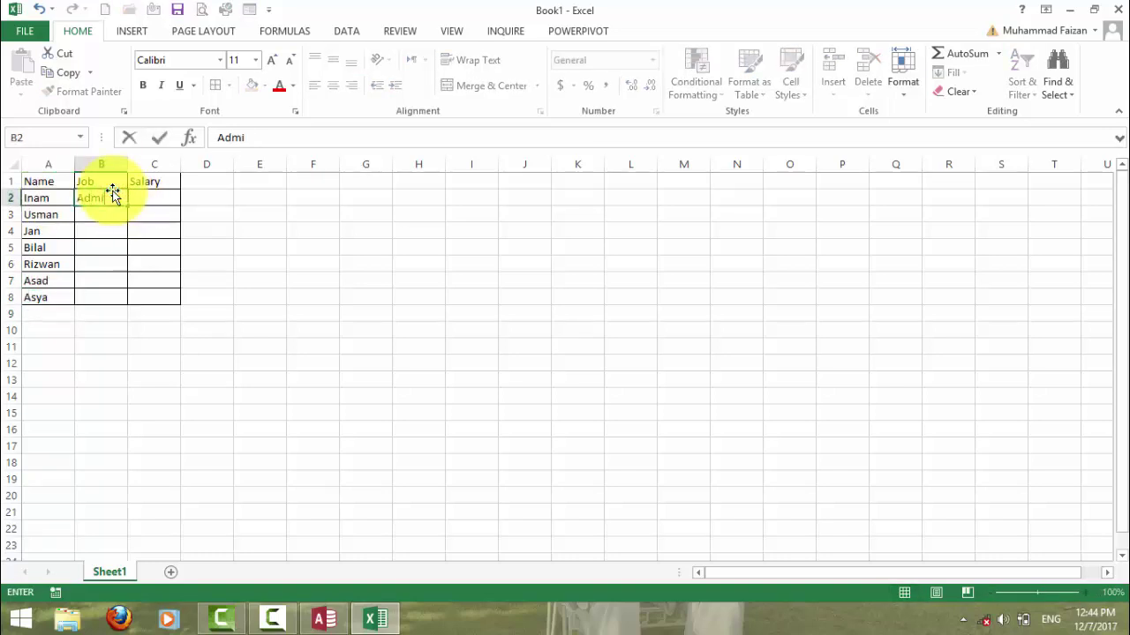
key("Return")
type("E")
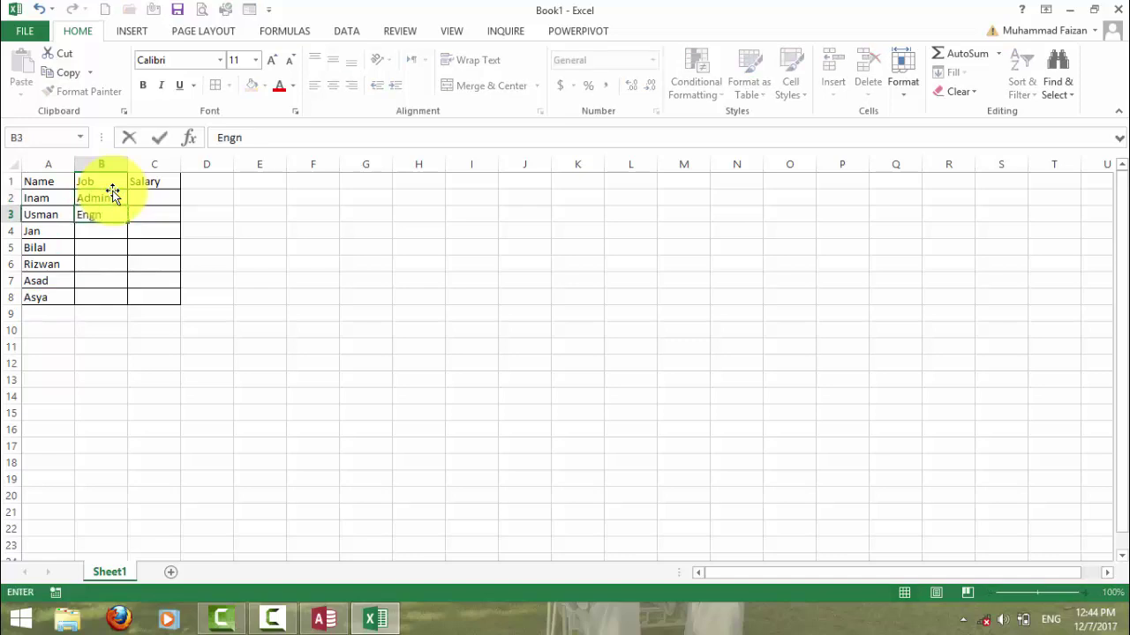
type("ngineer")
key("Return")
type("Doctor")
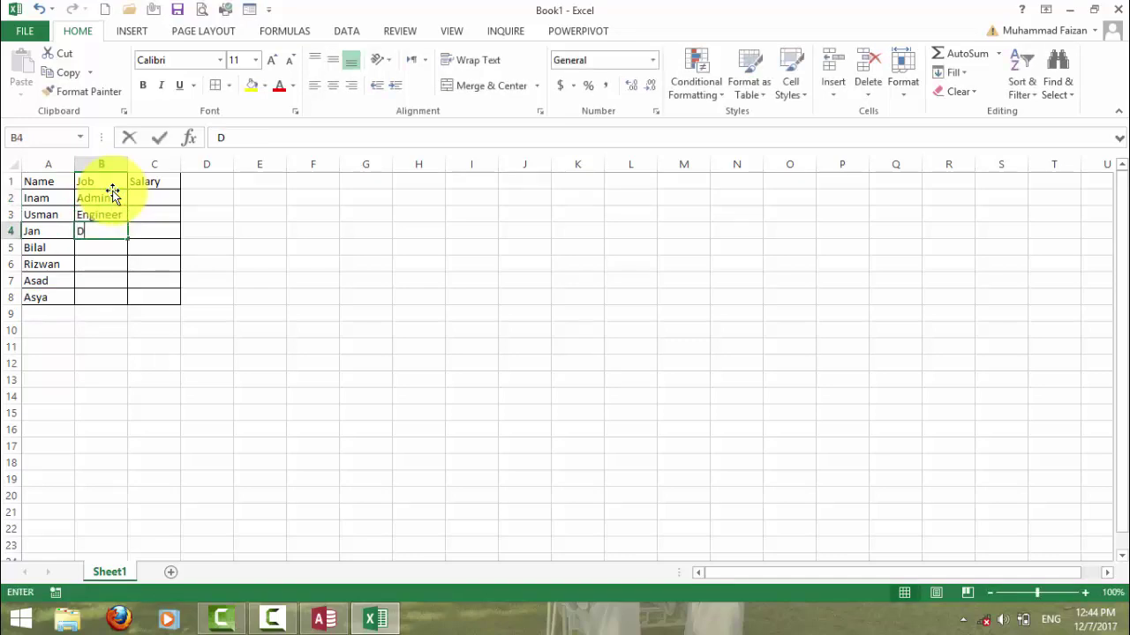
key("Return")
left_click_drag(92, 197, 127, 297)
Enter salaries 12000 and 13000 in C2 and C3 and extend the series down to C8.
left_click(160, 198)
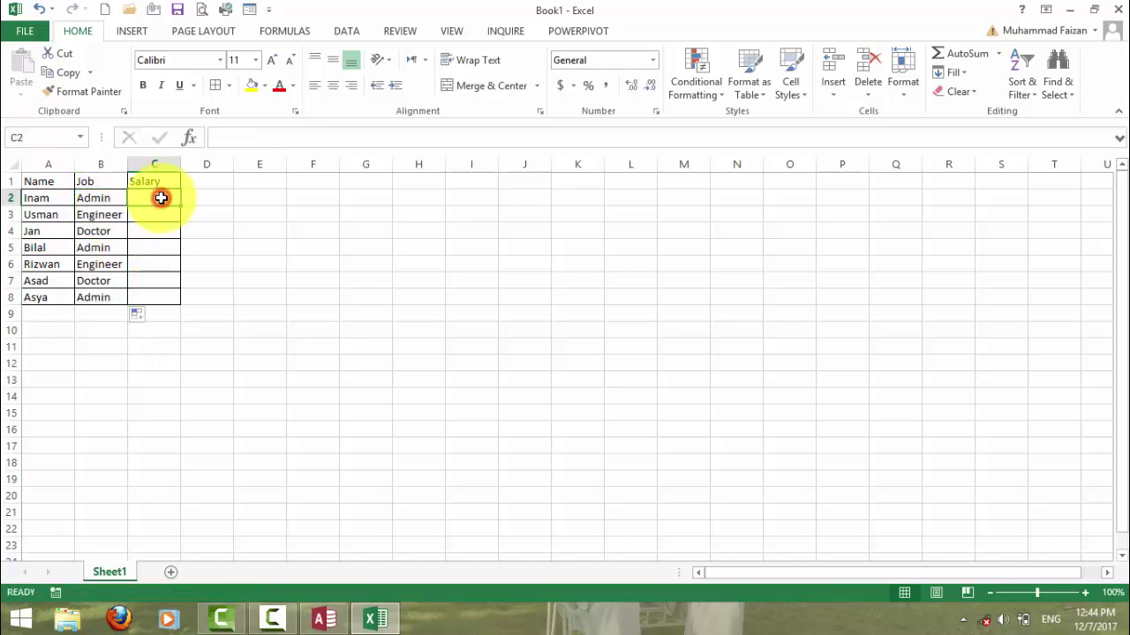
type("12000")
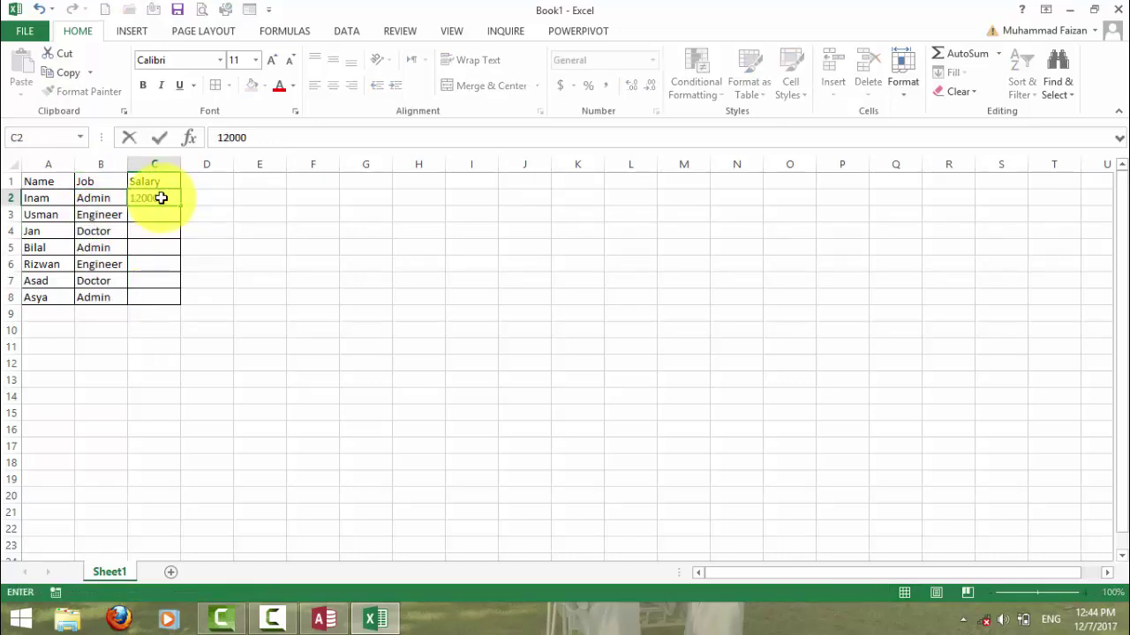
key("Return")
type("`")
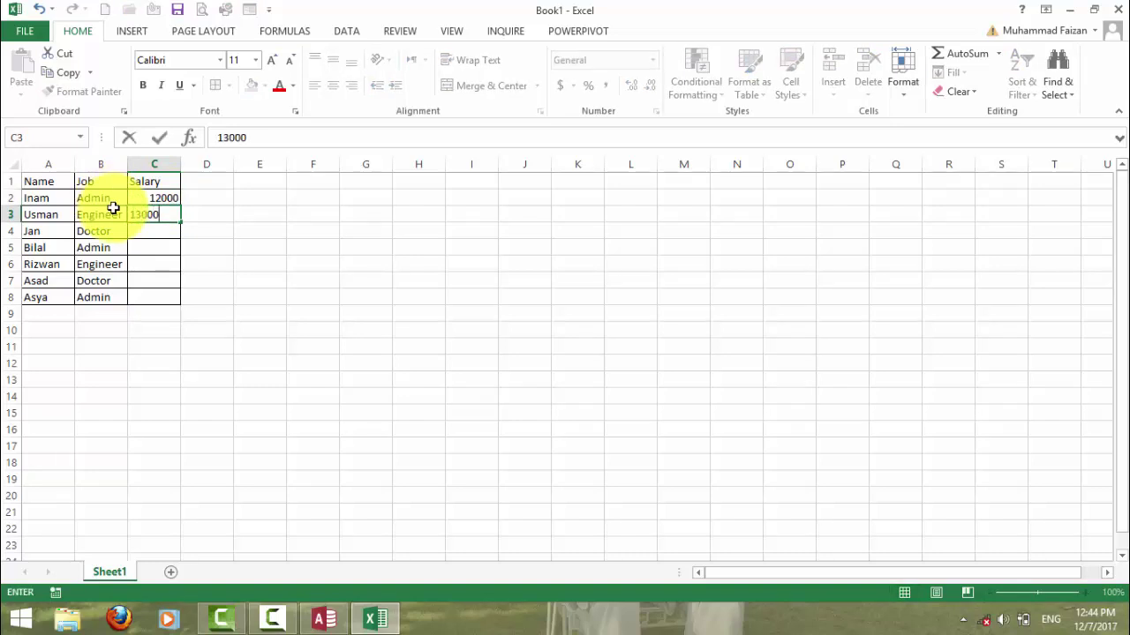
left_click_drag(139, 199, 163, 300)
left_click(162, 320)
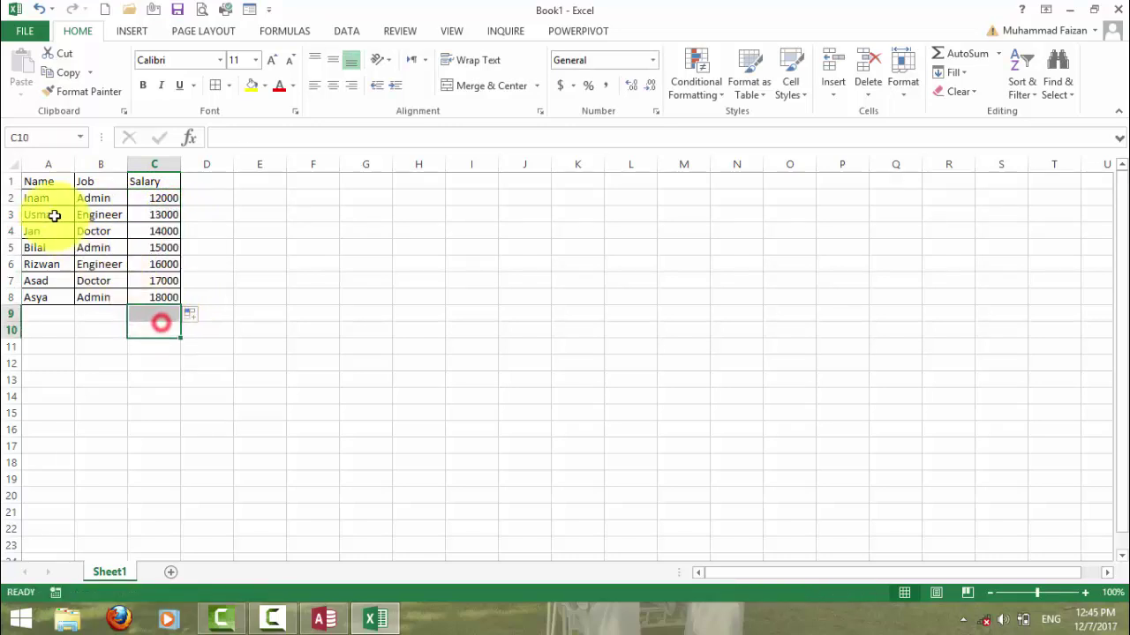
Insert a PivotTable based on A1:C8 into the existing worksheet at cell A11.
left_click_drag(46, 181, 163, 297)
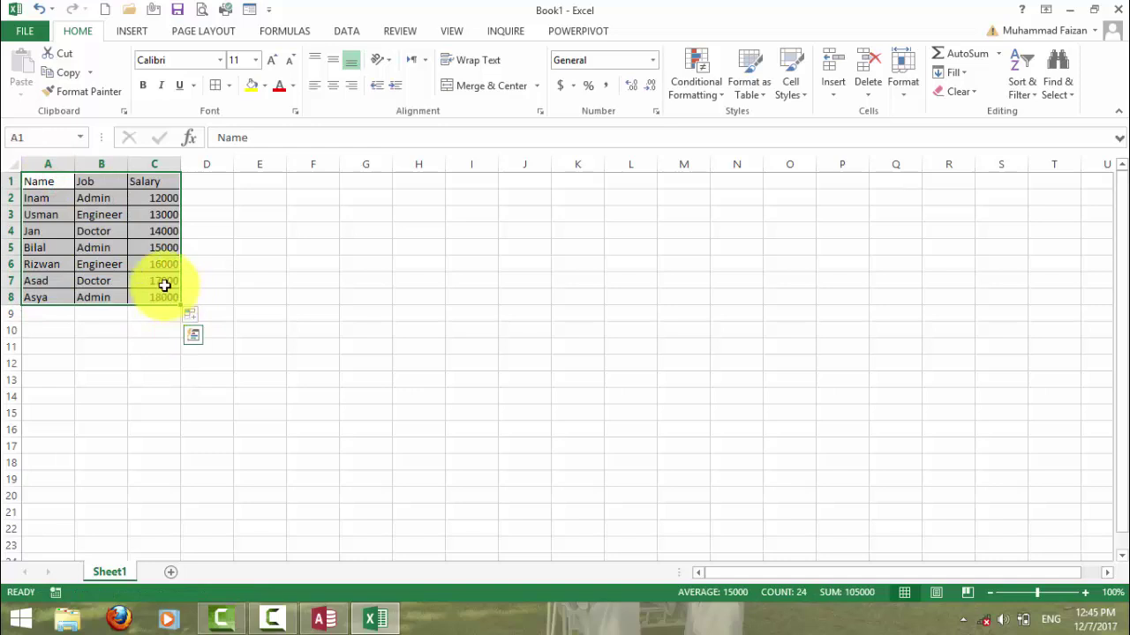
left_click(139, 39)
left_click(36, 62)
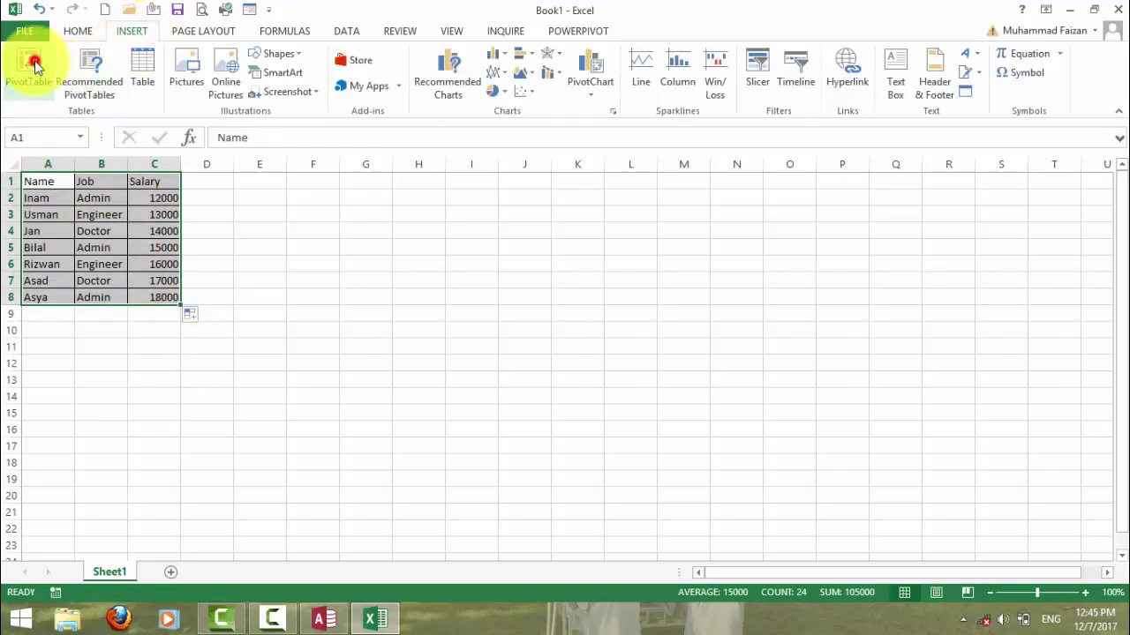
left_click_drag(761, 89, 570, 99)
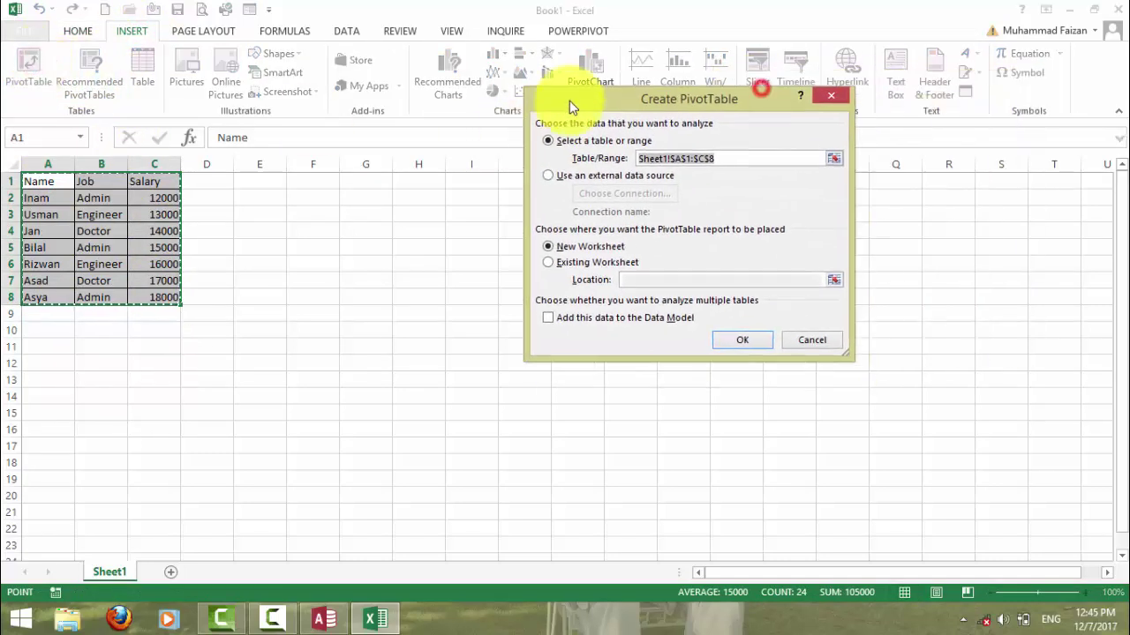
left_click(546, 251)
left_click(53, 349)
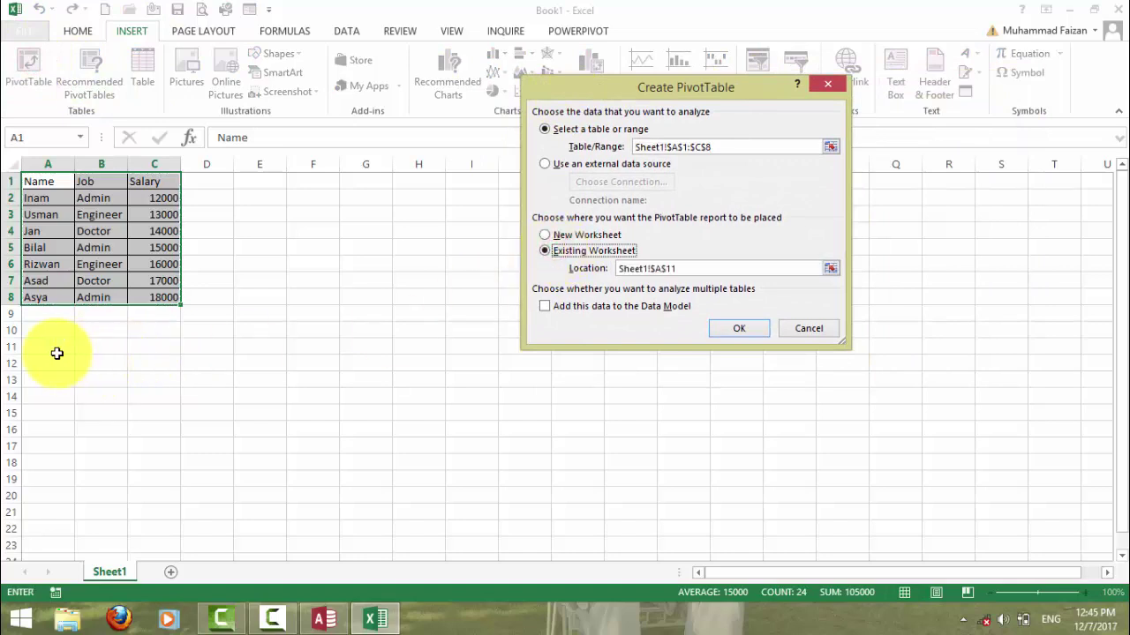
left_click(734, 328)
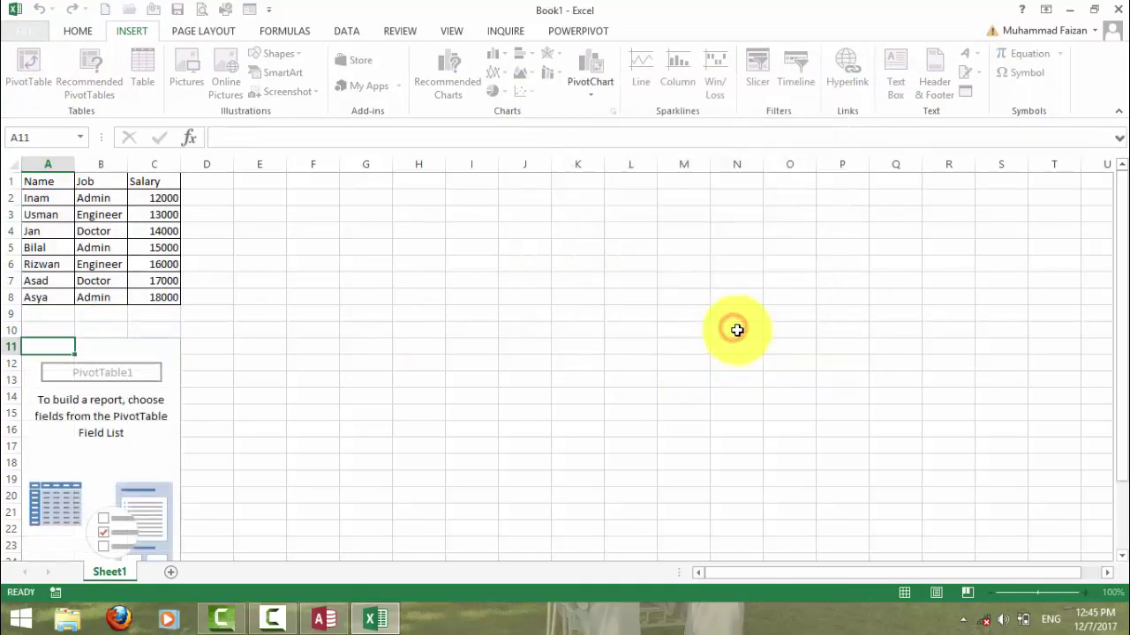
Lay out the PivotTable with Name in rows, Job in columns and Sum of Salary in values, and close the field list.
left_click(934, 237)
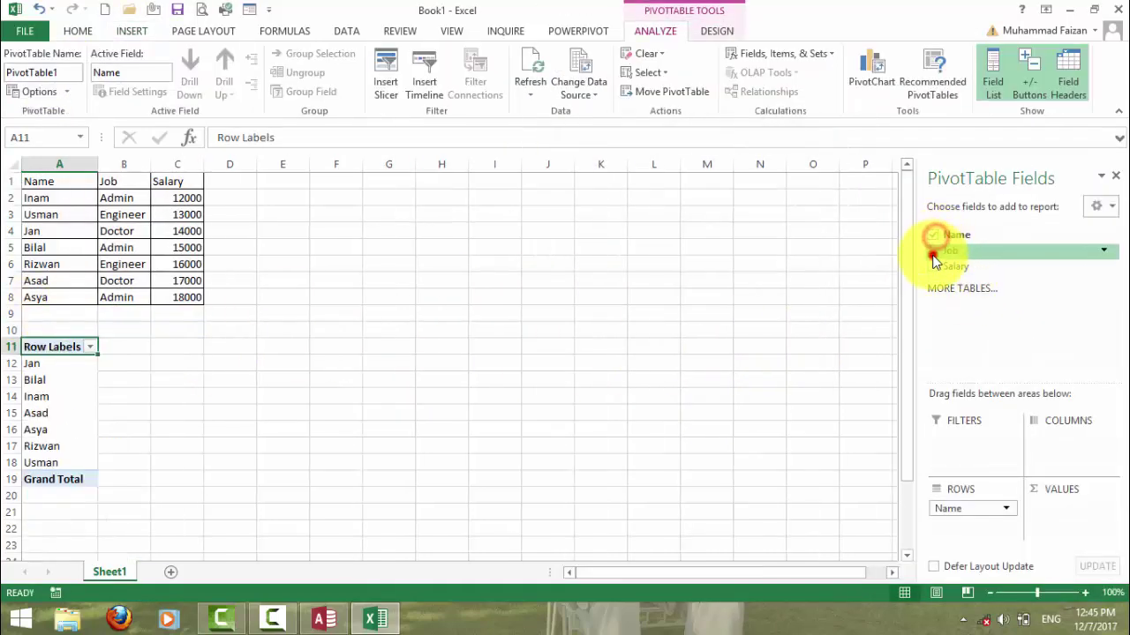
left_click(934, 251)
left_click(933, 265)
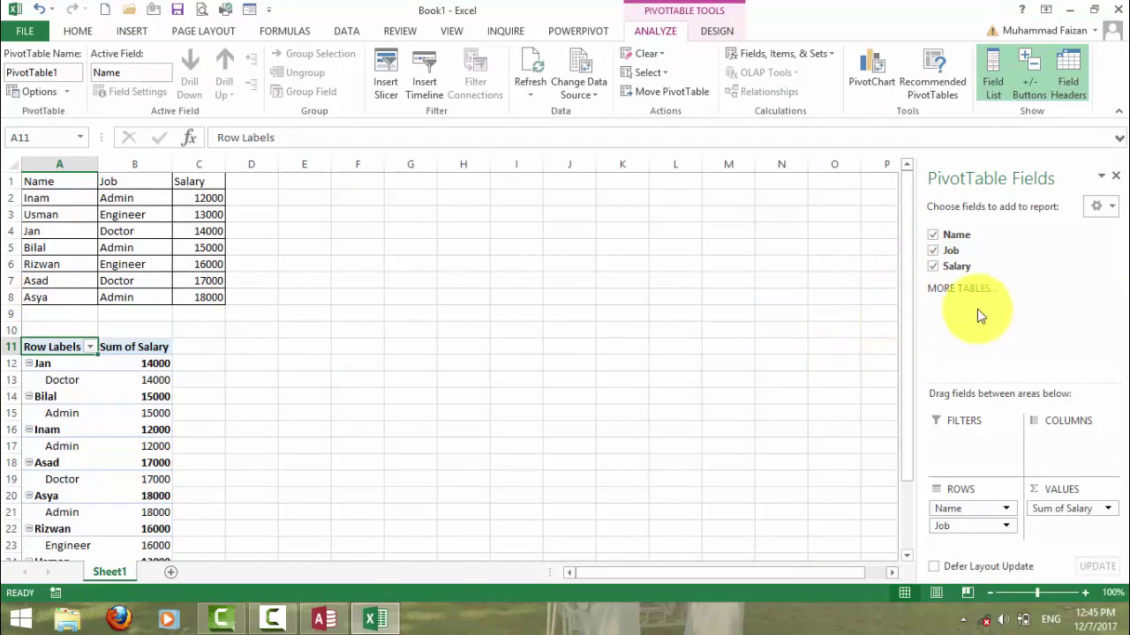
left_click_drag(955, 256, 1065, 445)
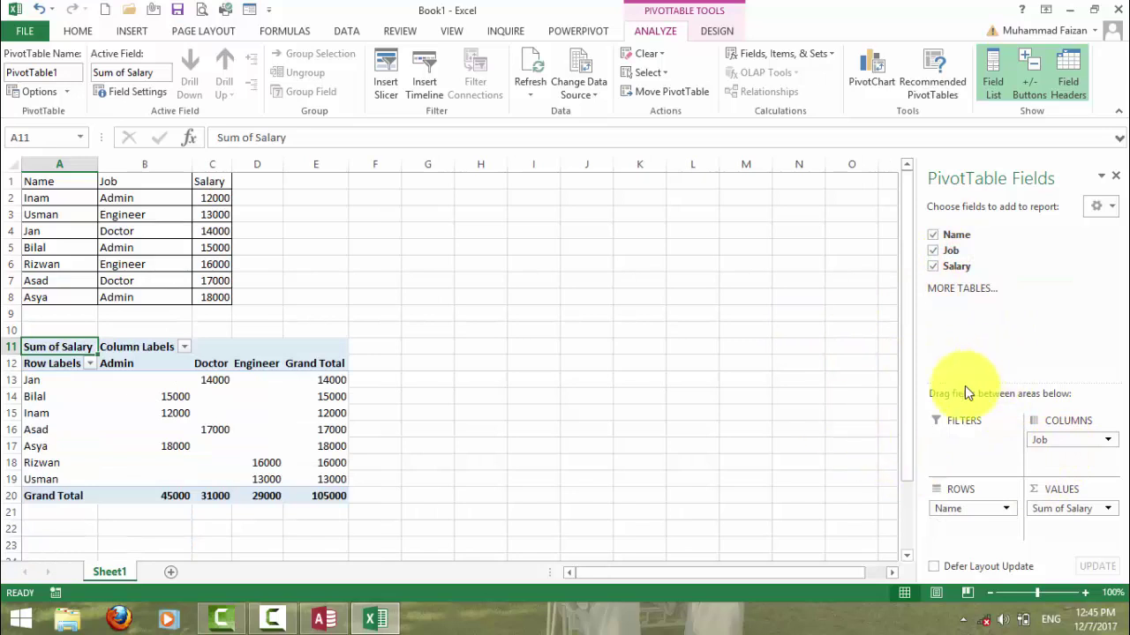
left_click(1115, 178)
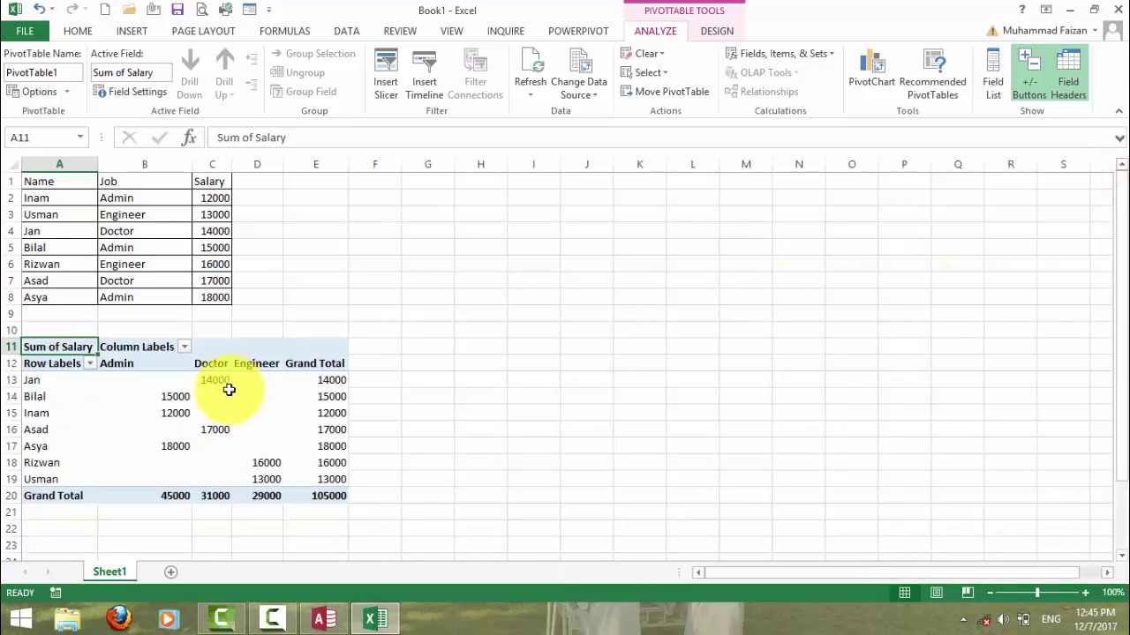
Examine the PivotTable's name rows, job columns, salary values and grand totals.
scroll(79, 378, "down", 1)
left_click_drag(38, 332, 39, 429)
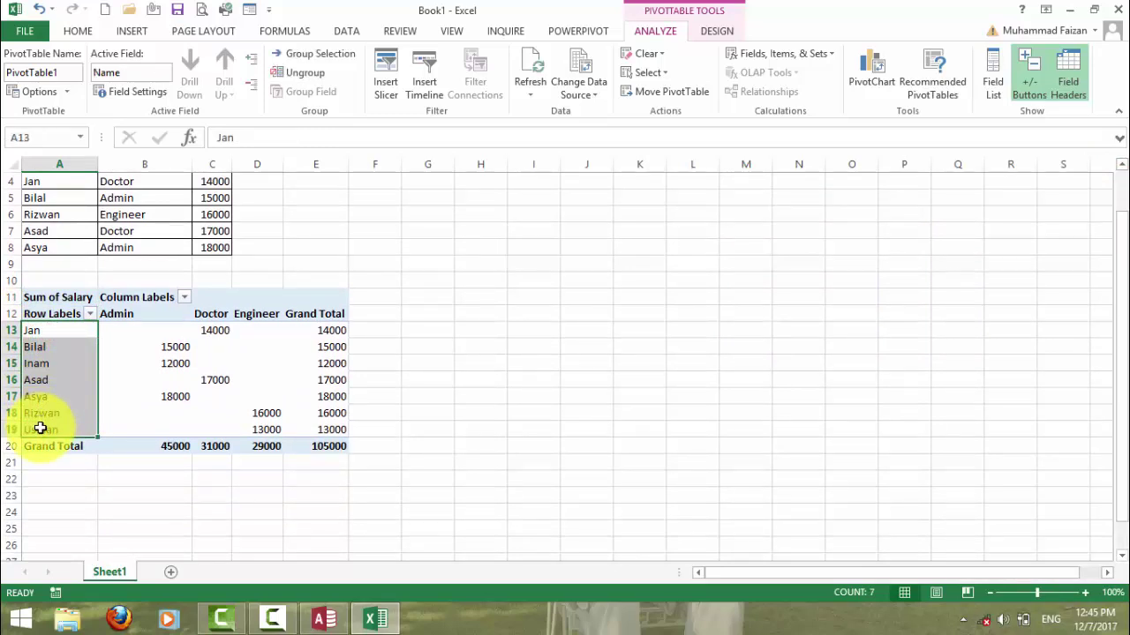
left_click_drag(50, 333, 333, 333)
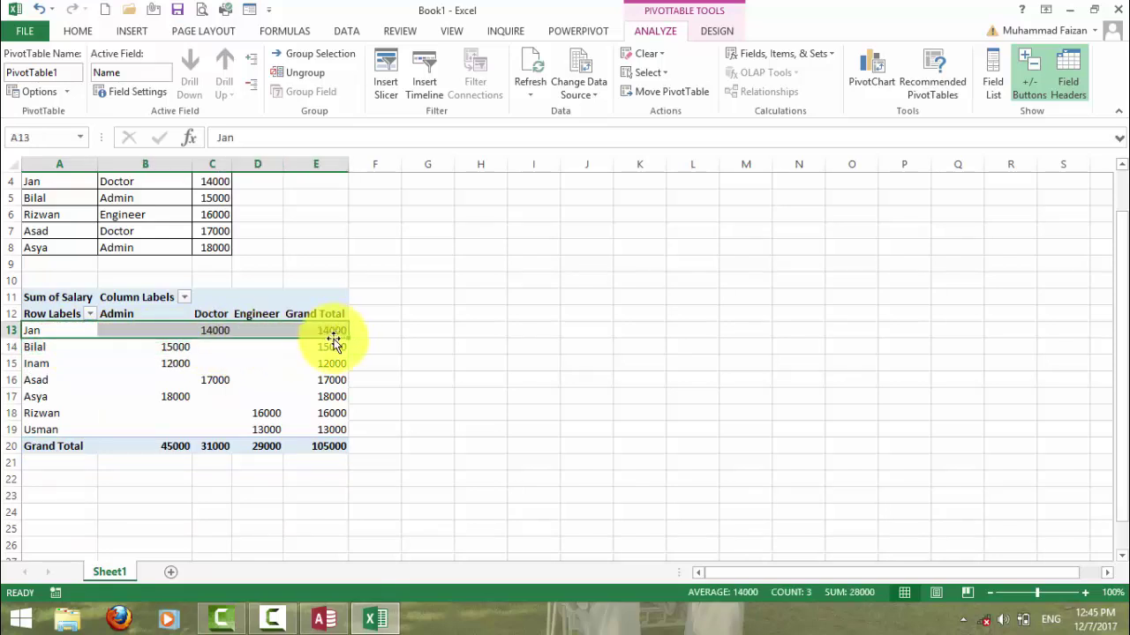
left_click(41, 329)
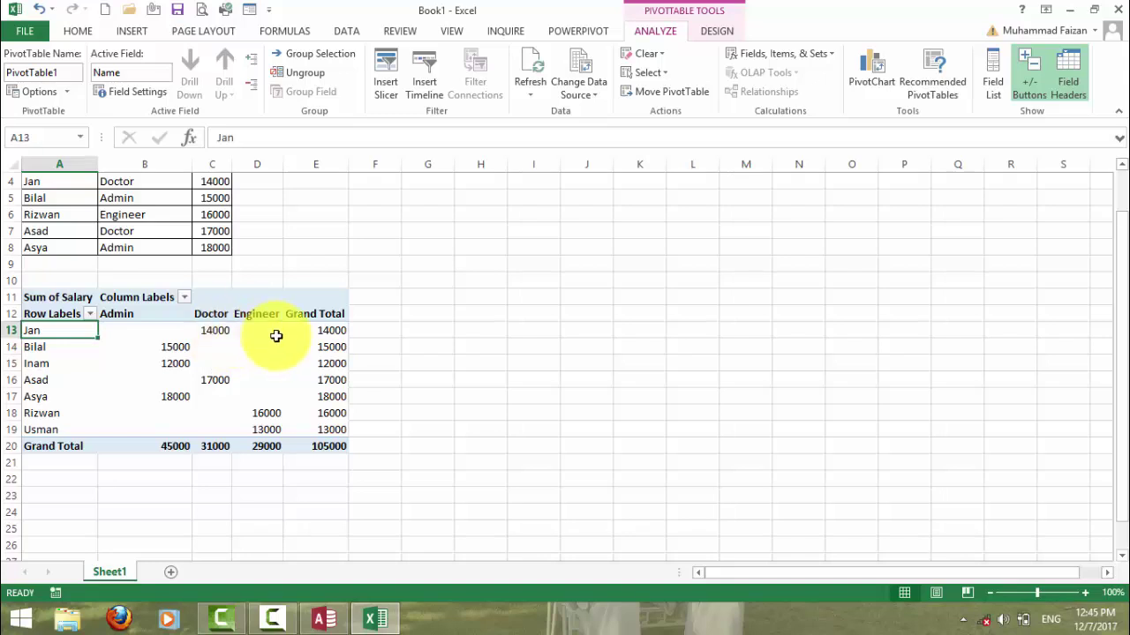
left_click(210, 330)
left_click(339, 330)
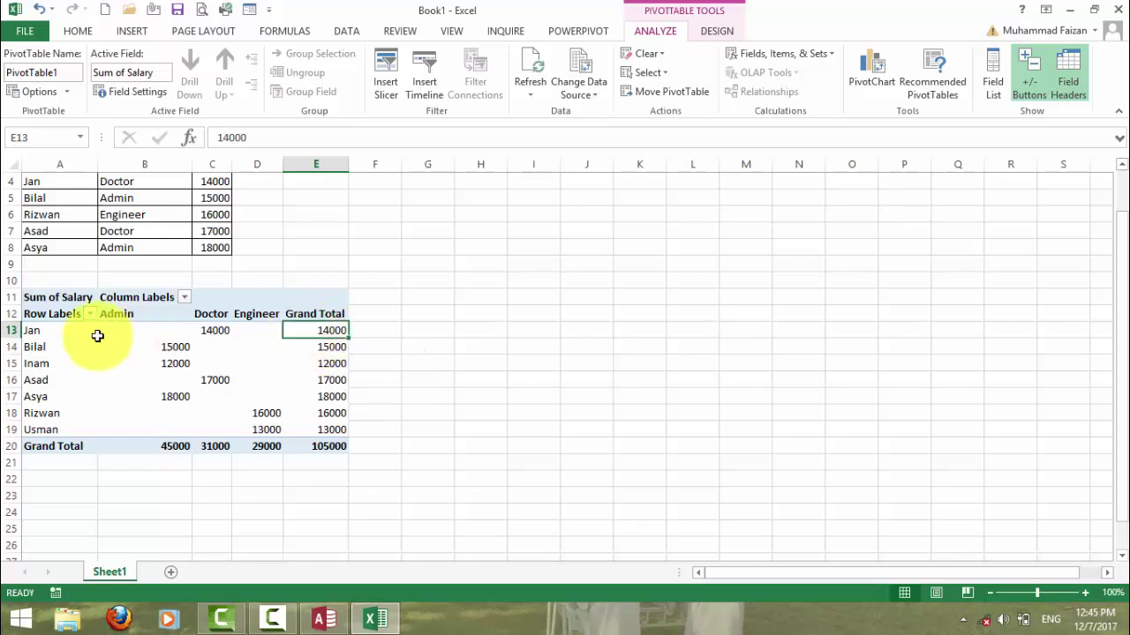
left_click_drag(28, 337, 323, 335)
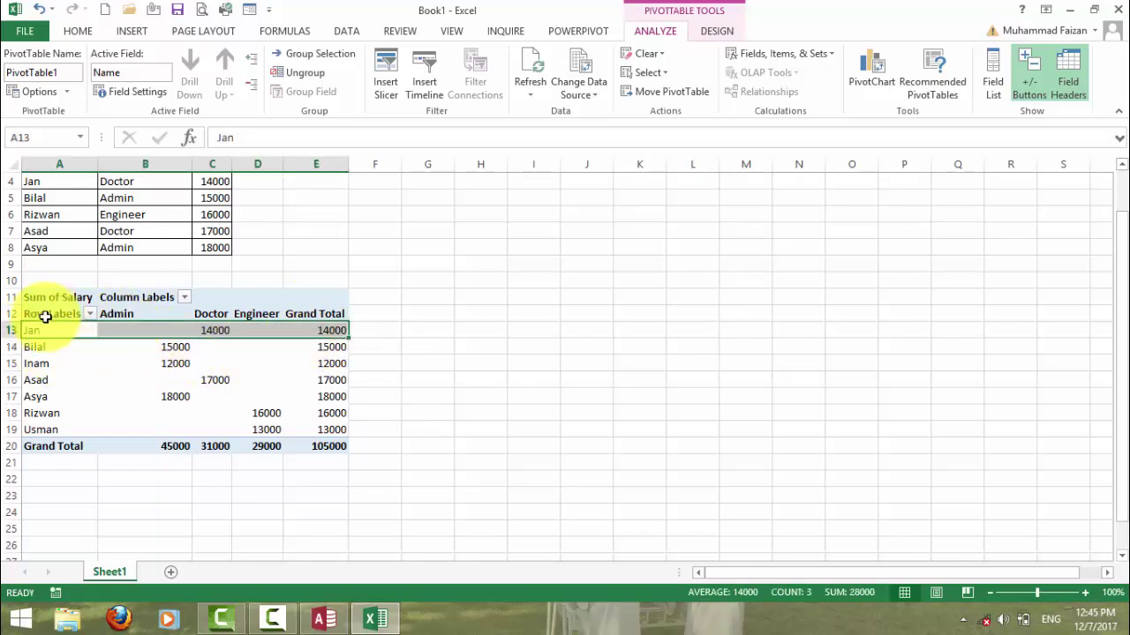
left_click_drag(44, 318, 38, 421)
left_click_drag(163, 351, 297, 403)
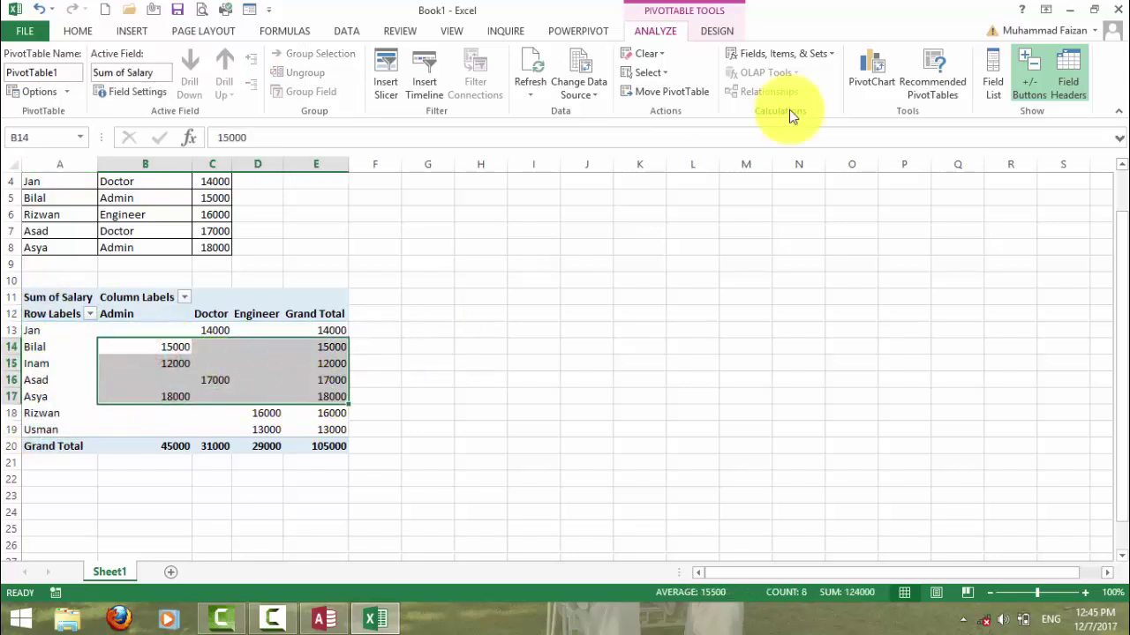
Review the PivotTable's field areas and select H8:H21 together with G12:N12 to illustrate crossing rows and columns.
left_click(992, 82)
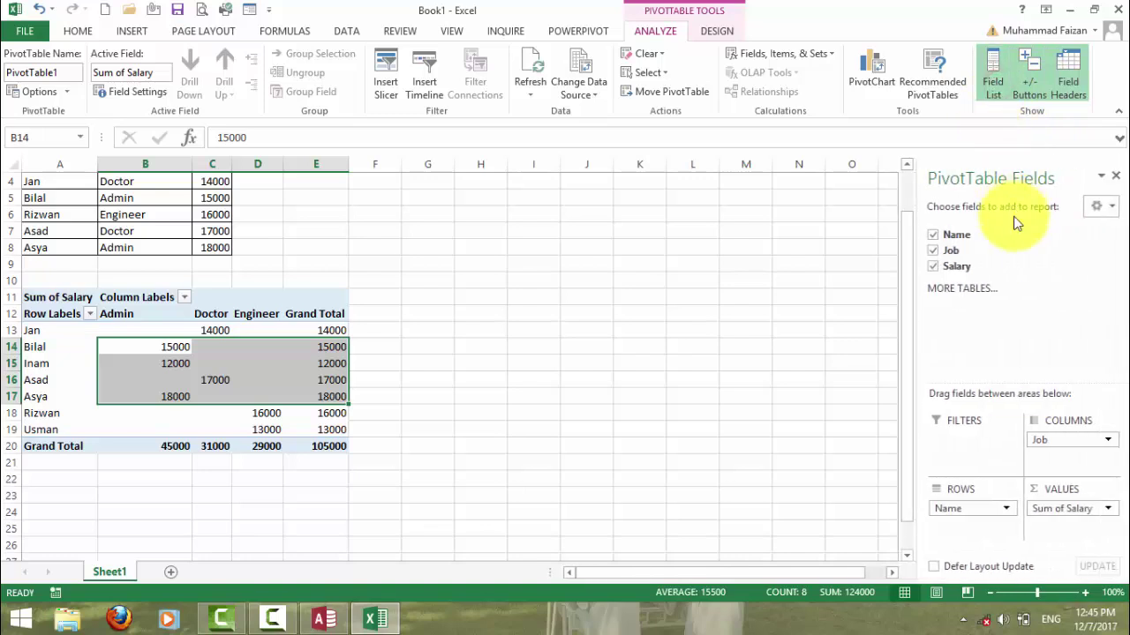
left_click_drag(1058, 438, 1061, 432)
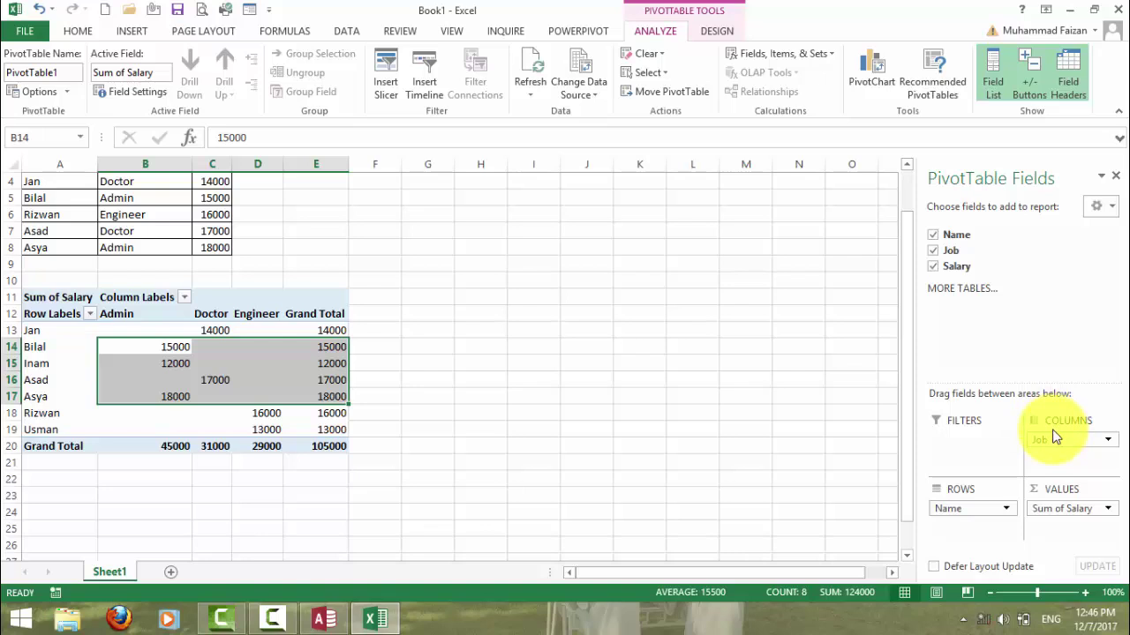
left_click_drag(473, 244, 483, 464)
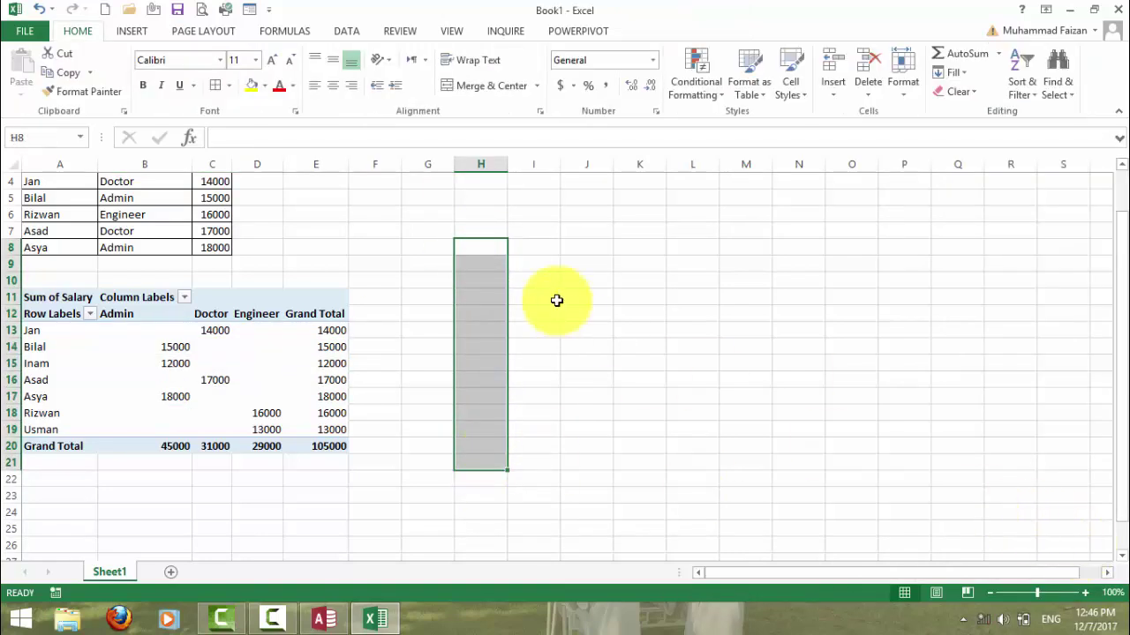
left_click_drag(422, 315, 798, 310)
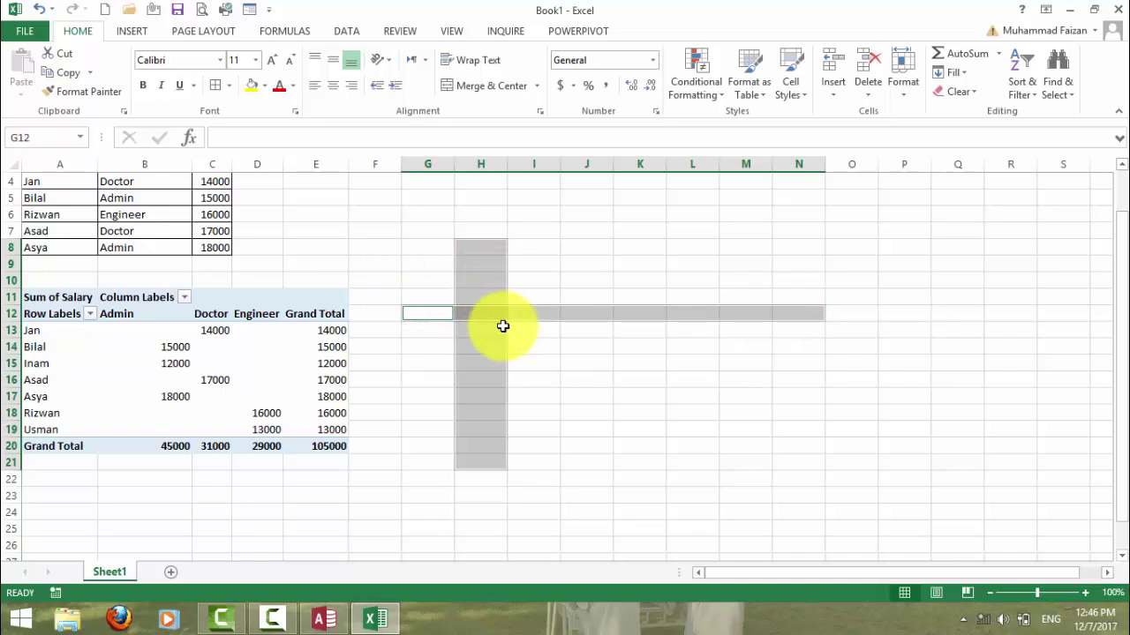
Switch to Access and set the query's Crosstab roles to Column Heading for Name and Row Heading for Job.
left_click(324, 619)
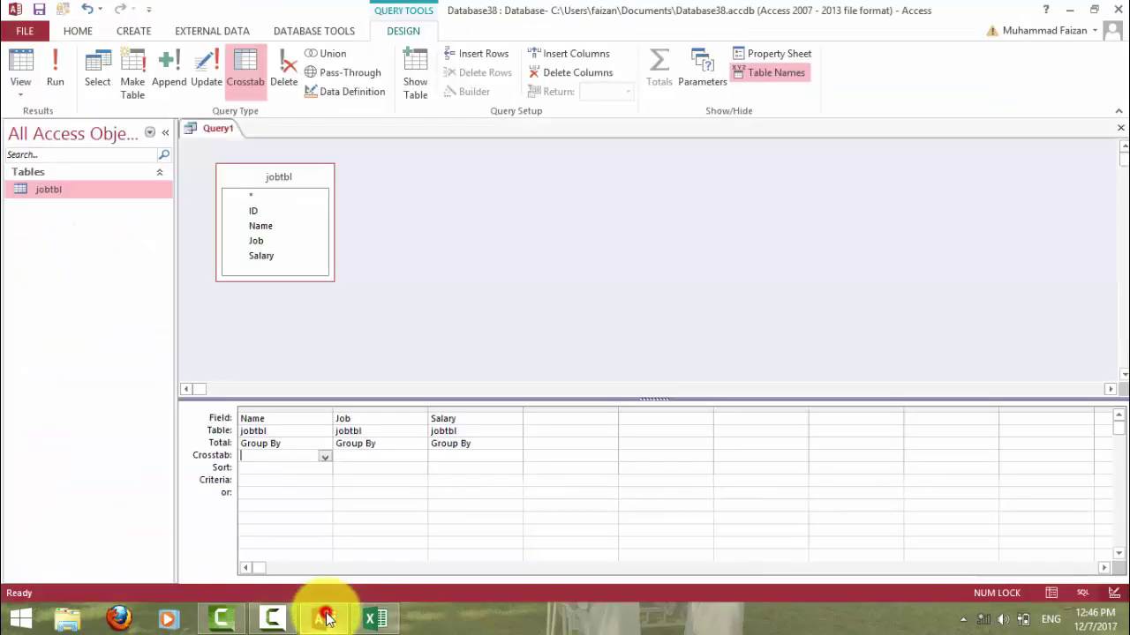
left_click(325, 457)
left_click(321, 481)
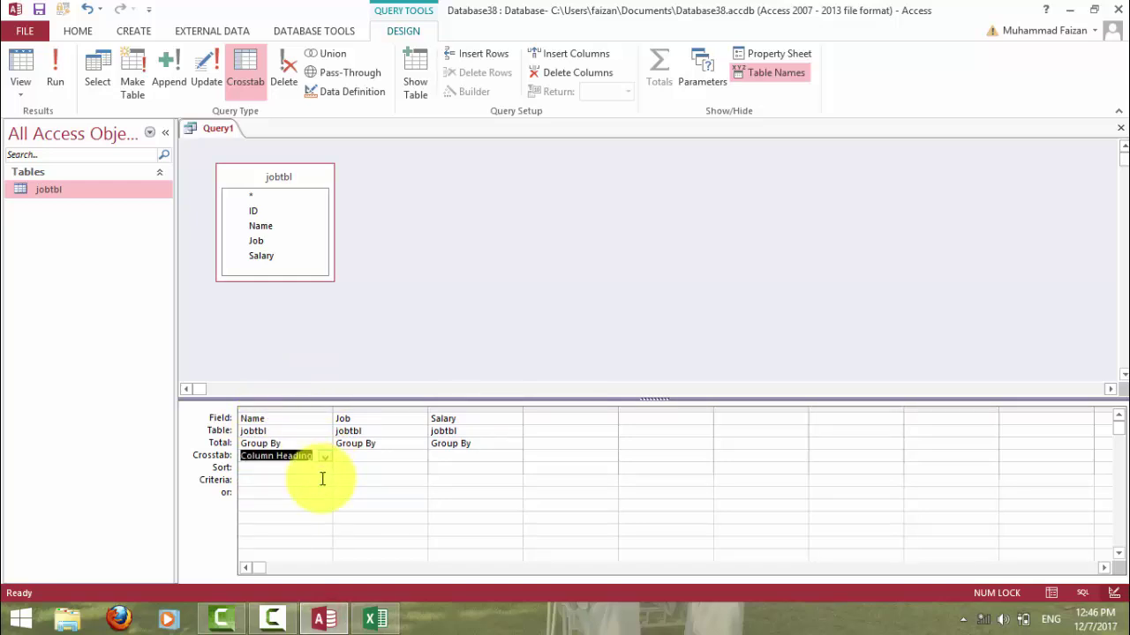
left_click(380, 457)
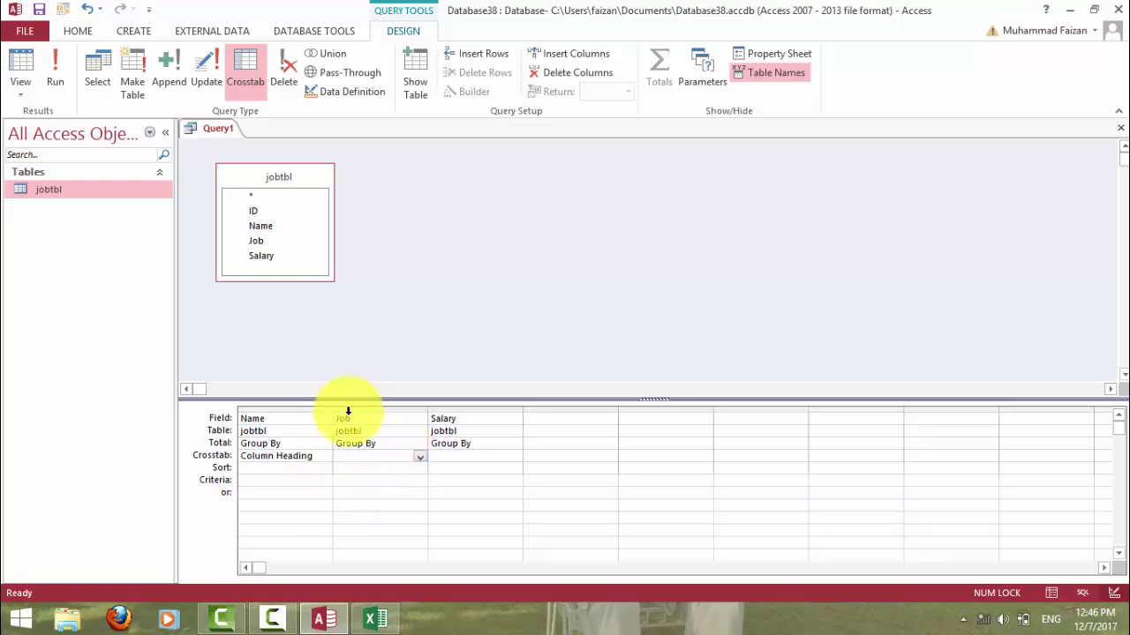
left_click(419, 457)
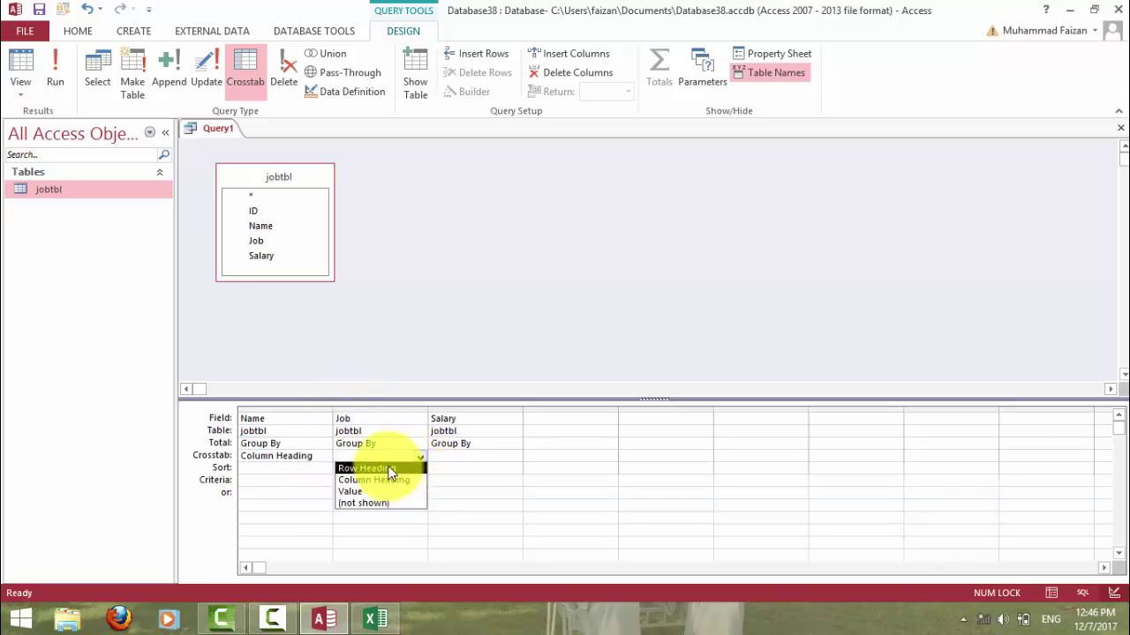
left_click(389, 468)
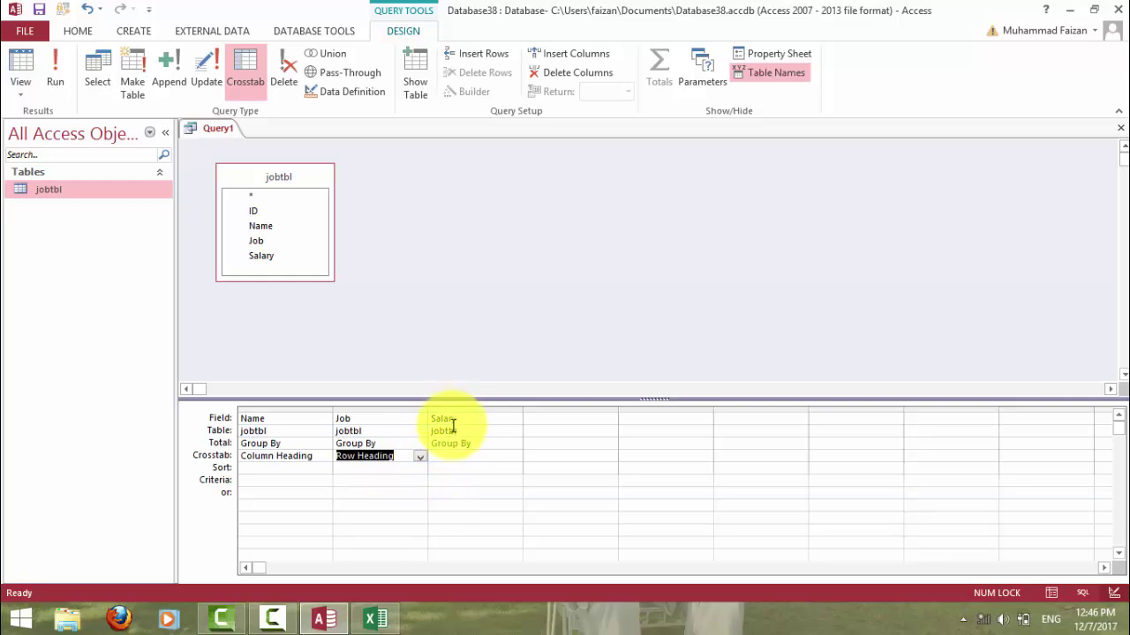
Set the Salary field's Total to Sum and its Crosstab role to Value, and run the query.
left_click(486, 443)
left_click(514, 443)
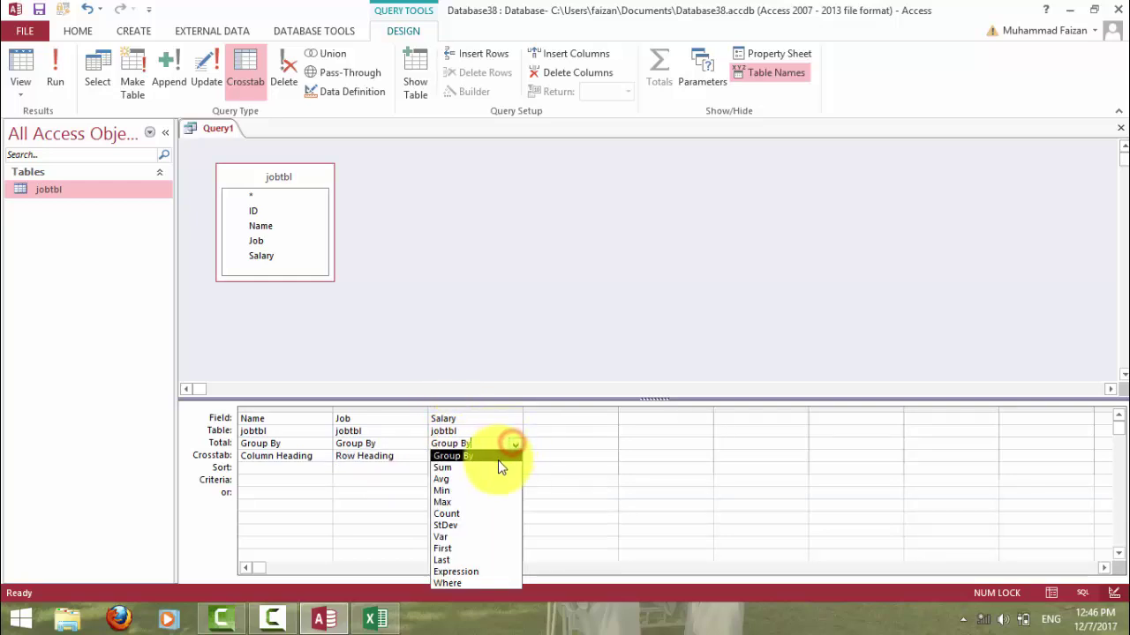
left_click(498, 468)
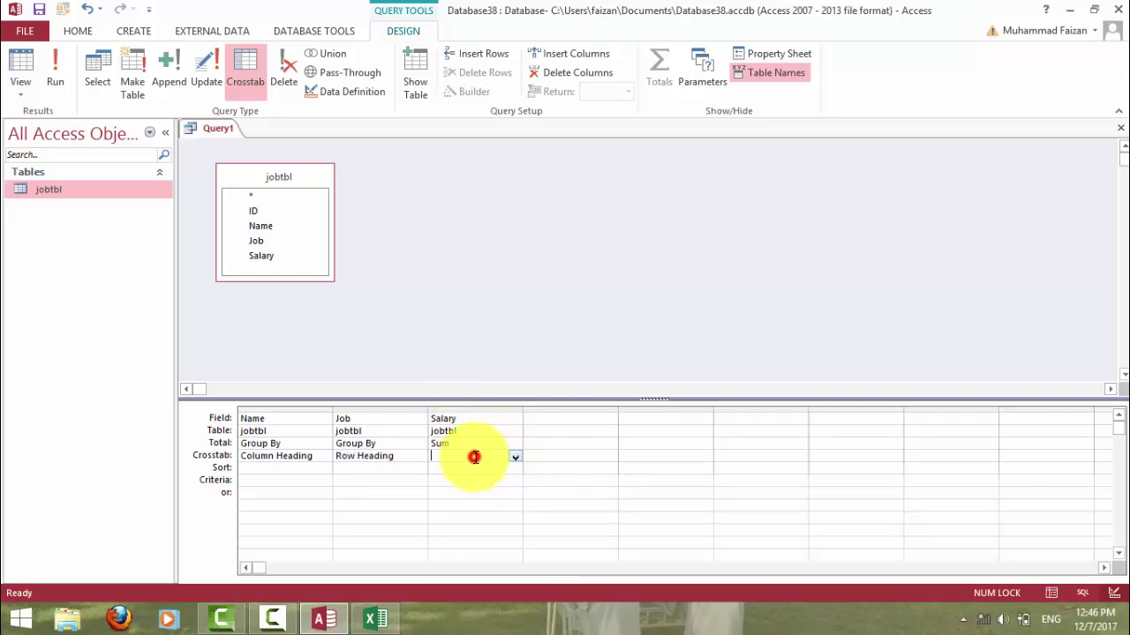
left_click(514, 457)
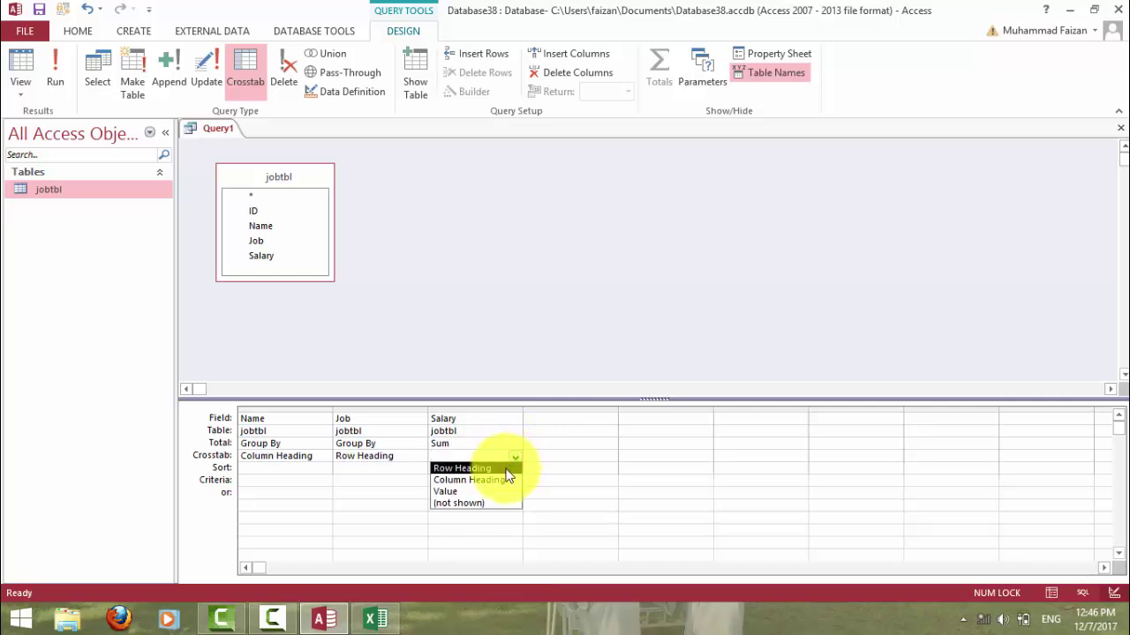
left_click(493, 490)
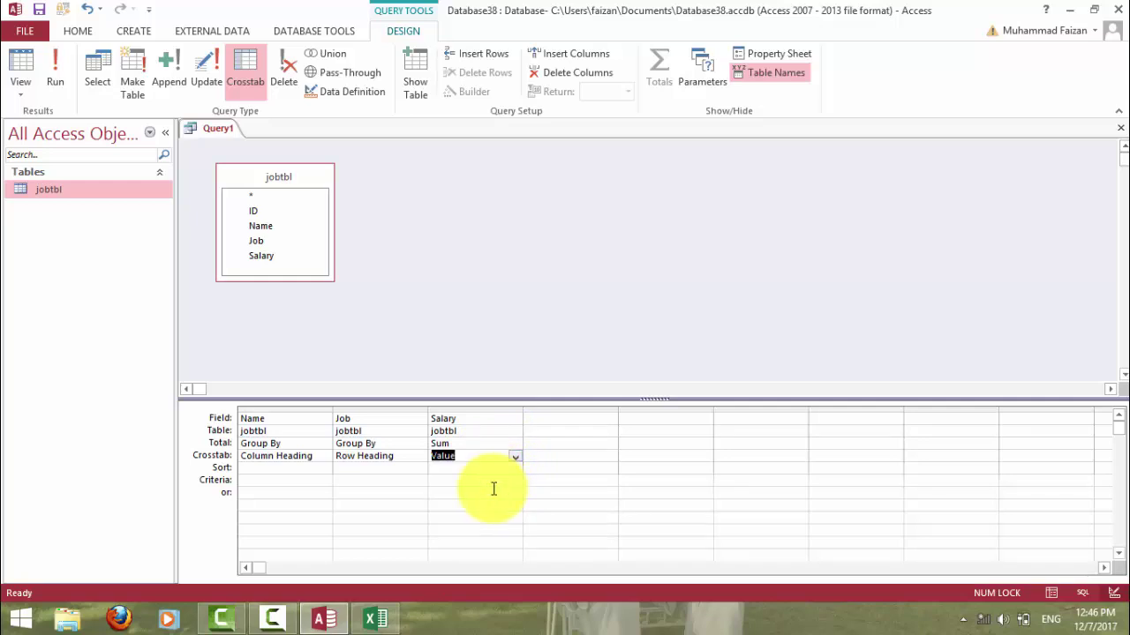
left_click(52, 73)
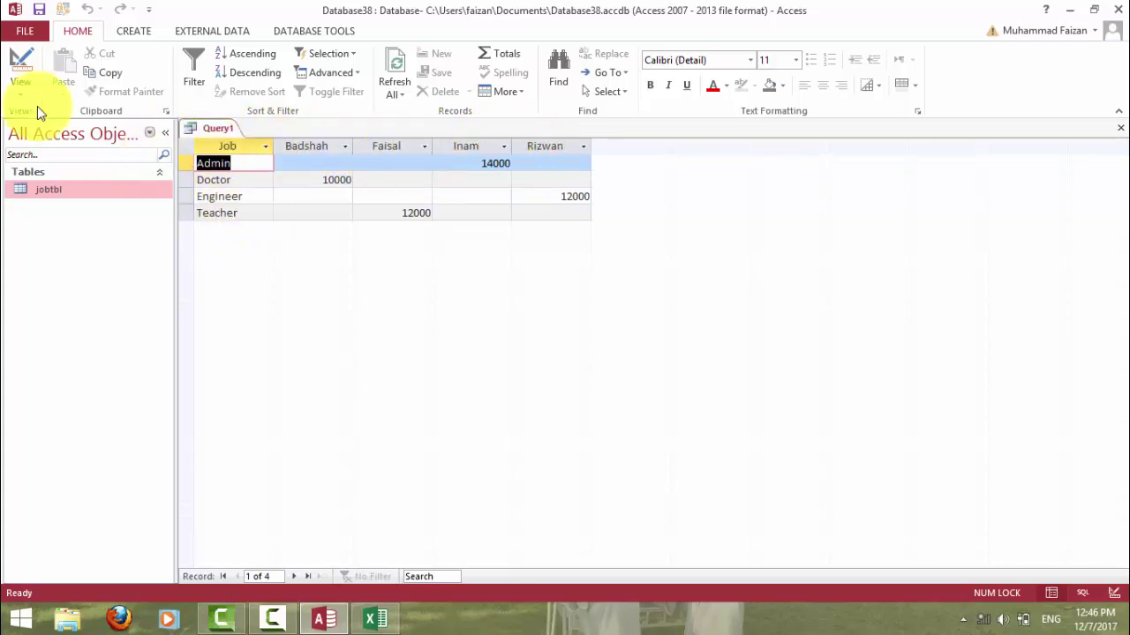
Return to the query design, change Name to Row Heading and Job to Column Heading, and rerun the query.
left_click(21, 62)
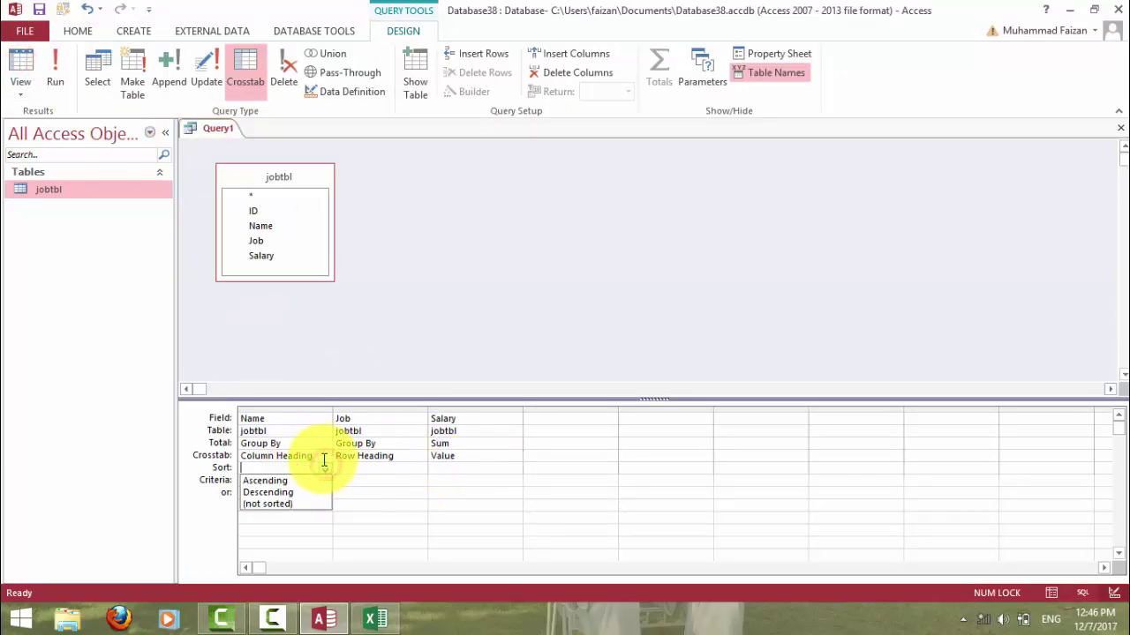
left_click(323, 455)
left_click(324, 458)
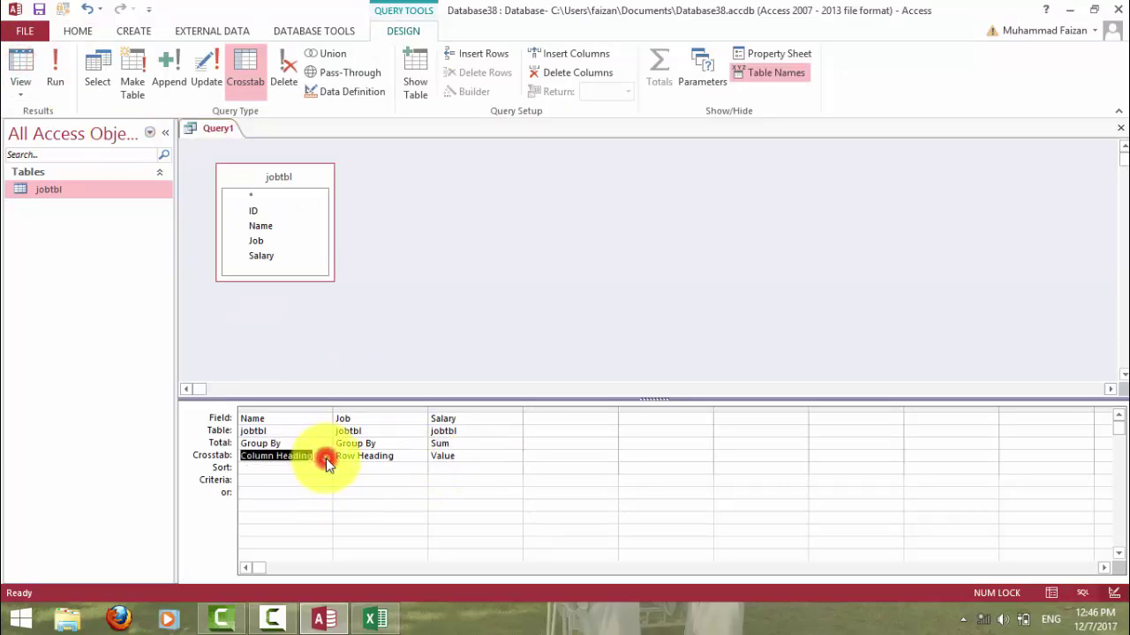
left_click(322, 455)
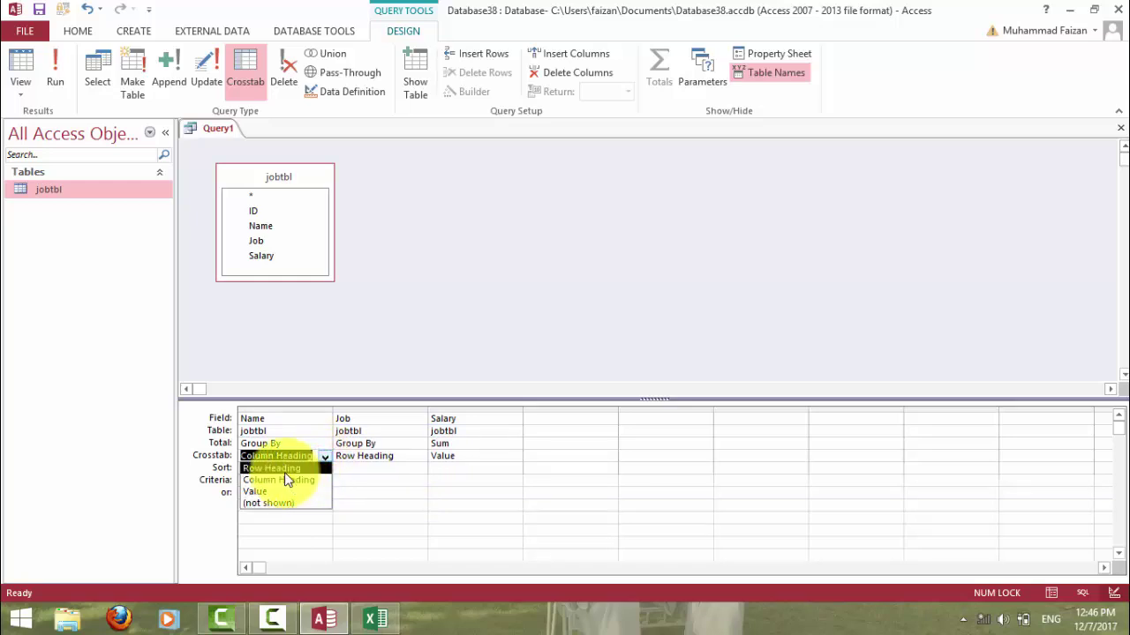
left_click(284, 468)
left_click(371, 456)
left_click(415, 458)
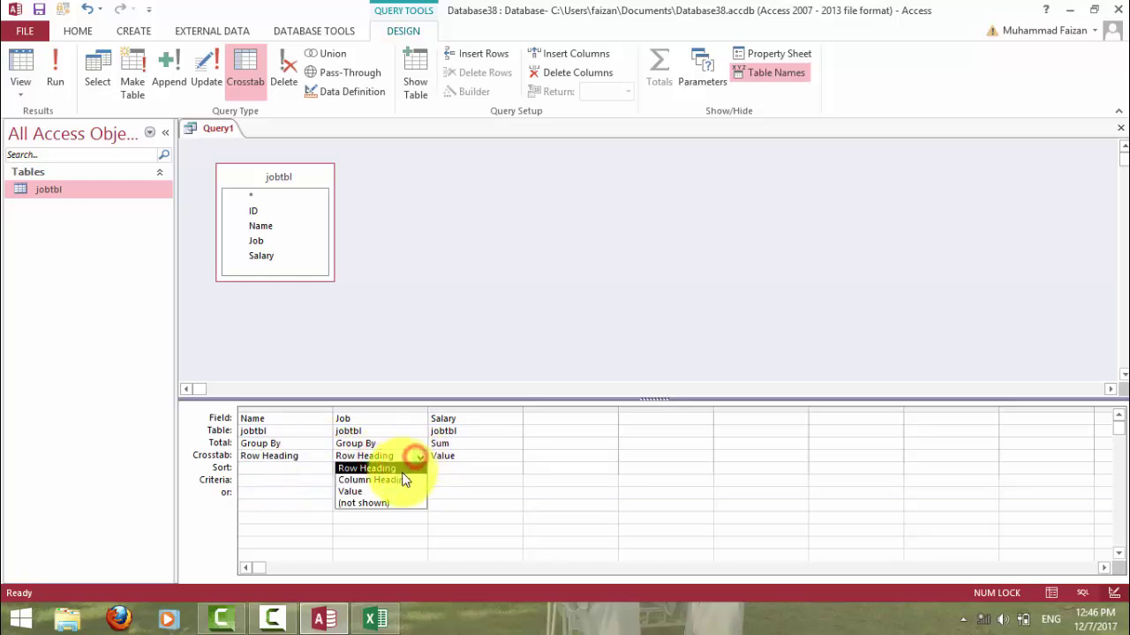
left_click(398, 478)
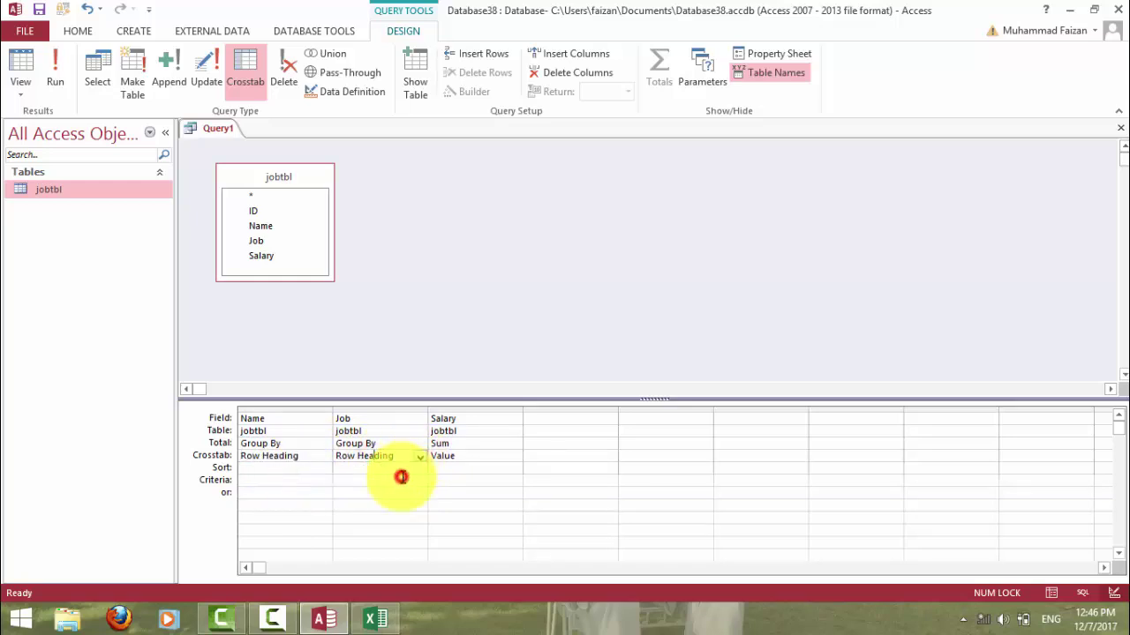
left_click(49, 81)
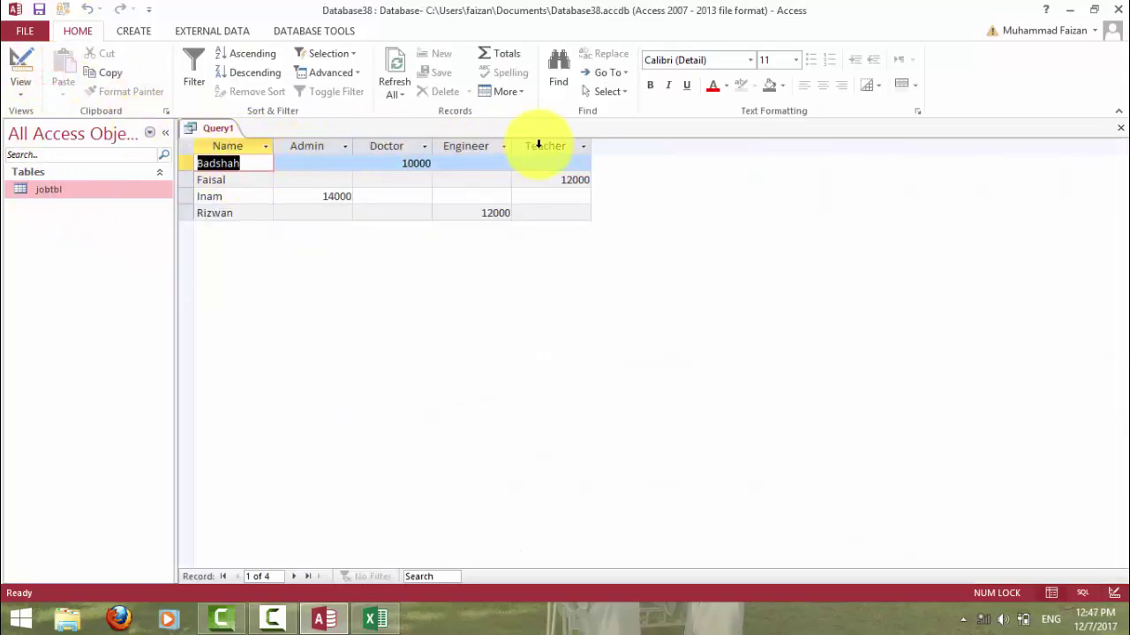
Examine the crosstab result by comparing each person's salary across the Admin, Doctor, Engineer and Teacher columns.
left_click(305, 162)
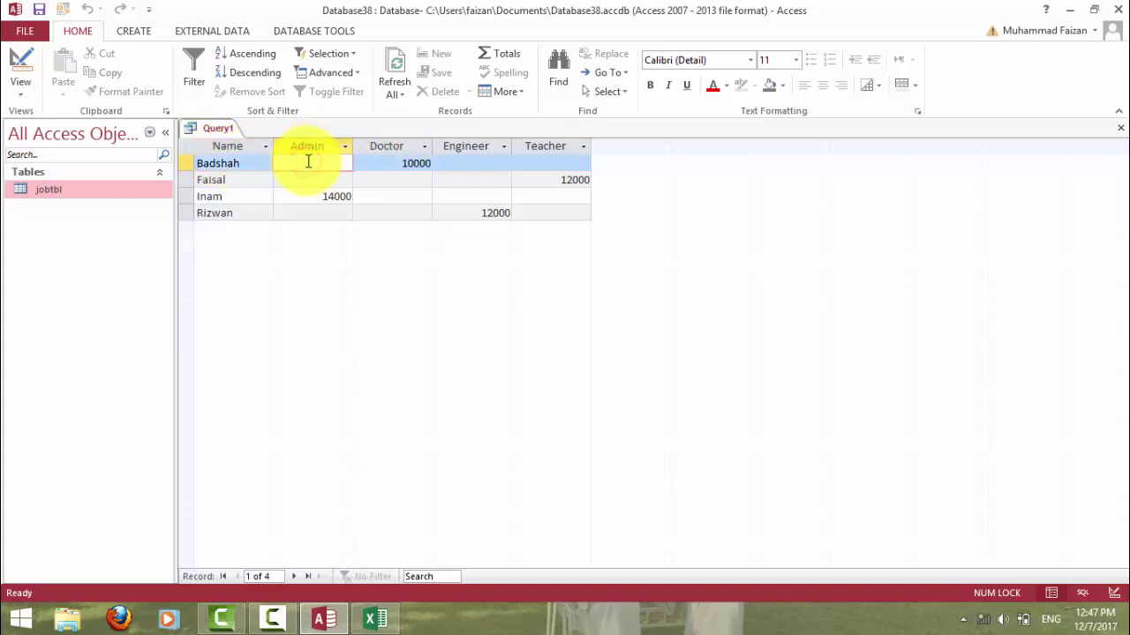
left_click(483, 164)
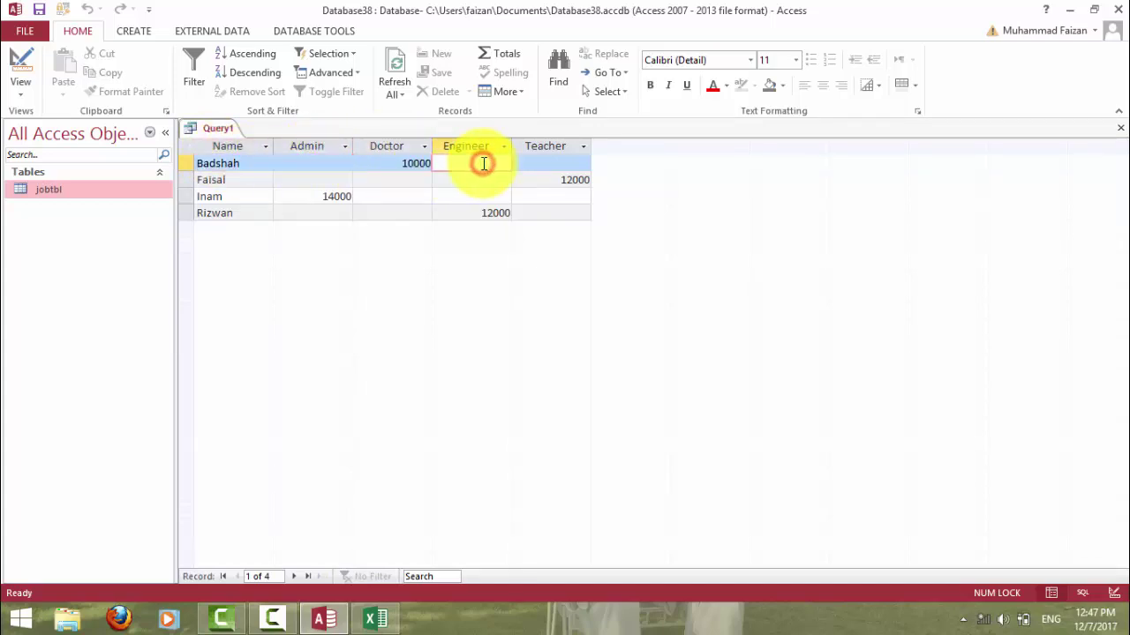
left_click(550, 162)
double_click(411, 163)
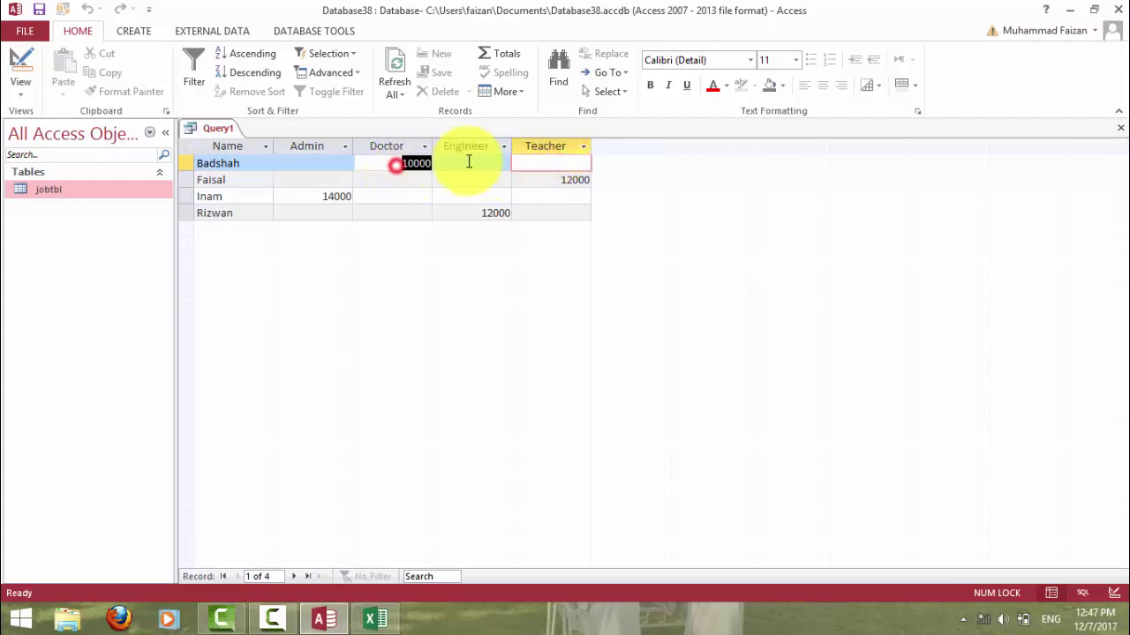
left_click(236, 182)
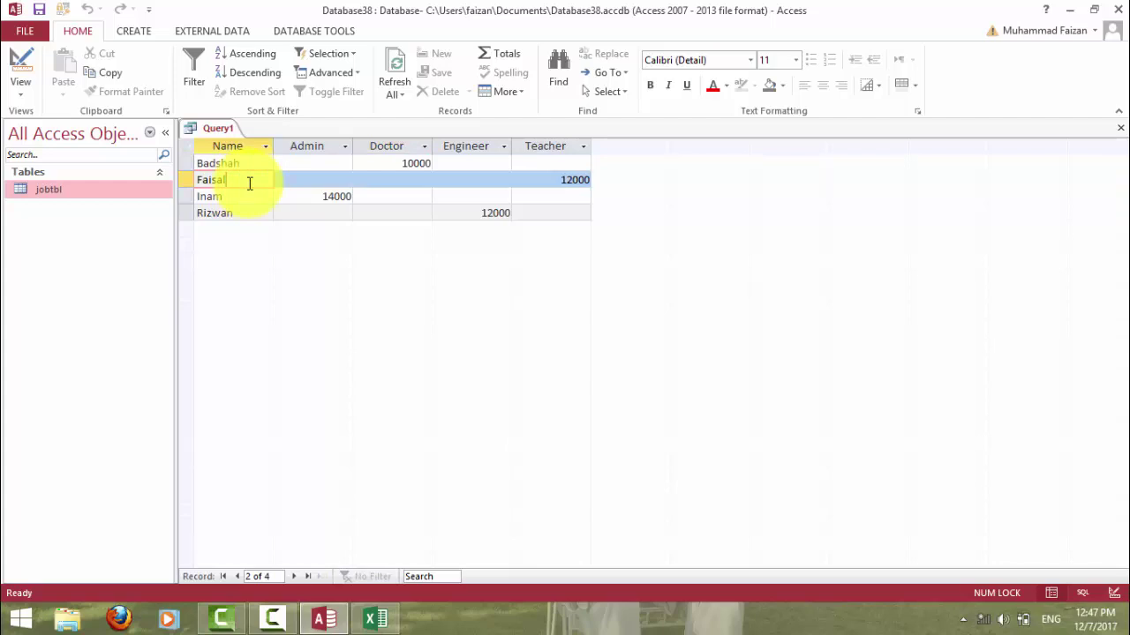
left_click(306, 145)
left_click(401, 144)
left_click(452, 147)
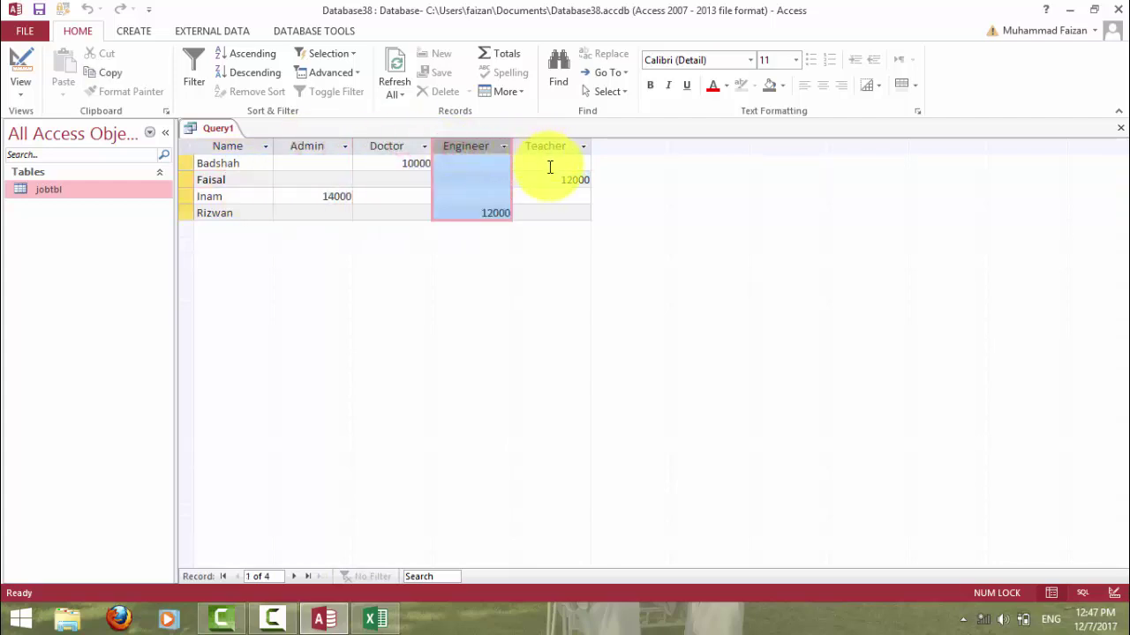
Return to the query design and add a calculated field CountTotalAdmin that counts [ID] where [Job] is "Admin", using Count and IIf.
double_click(547, 176)
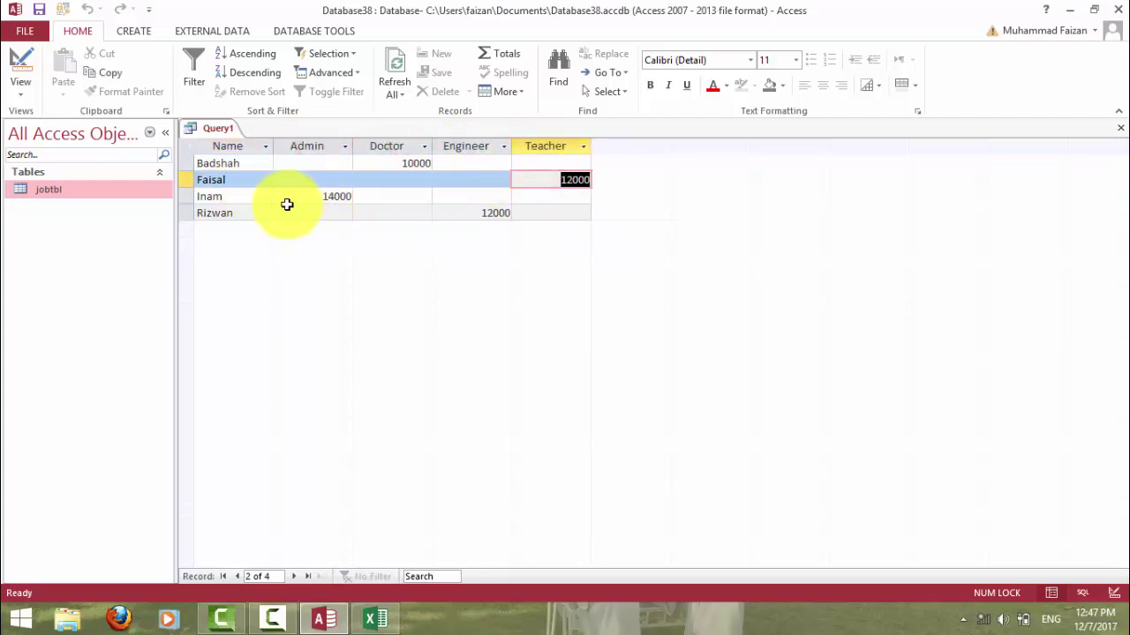
left_click(328, 214)
left_click(21, 59)
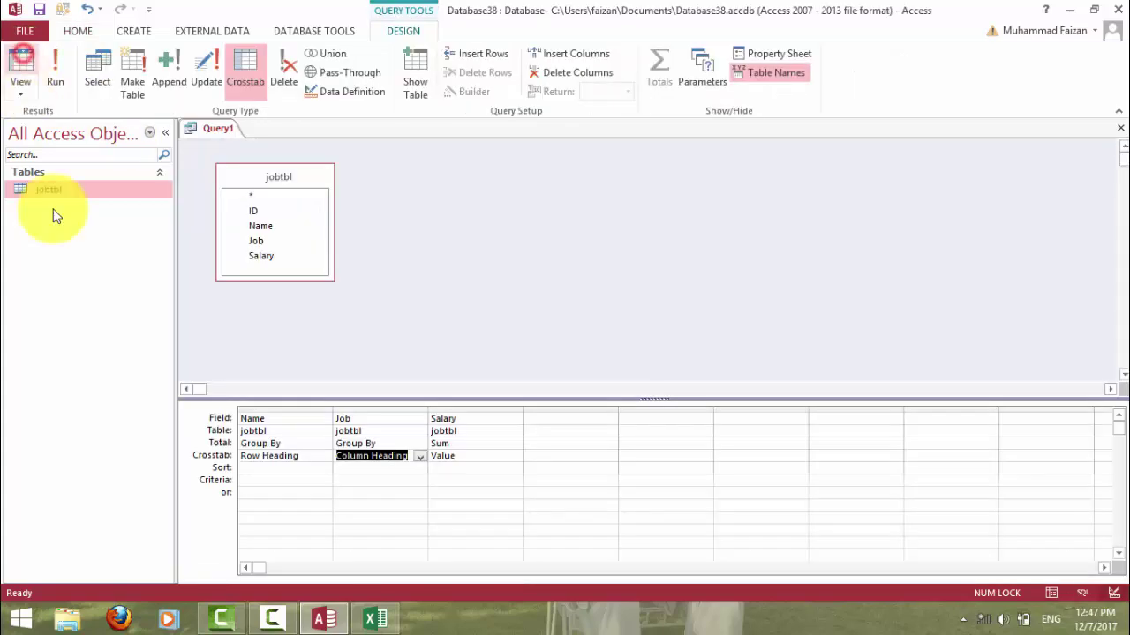
left_click(472, 457)
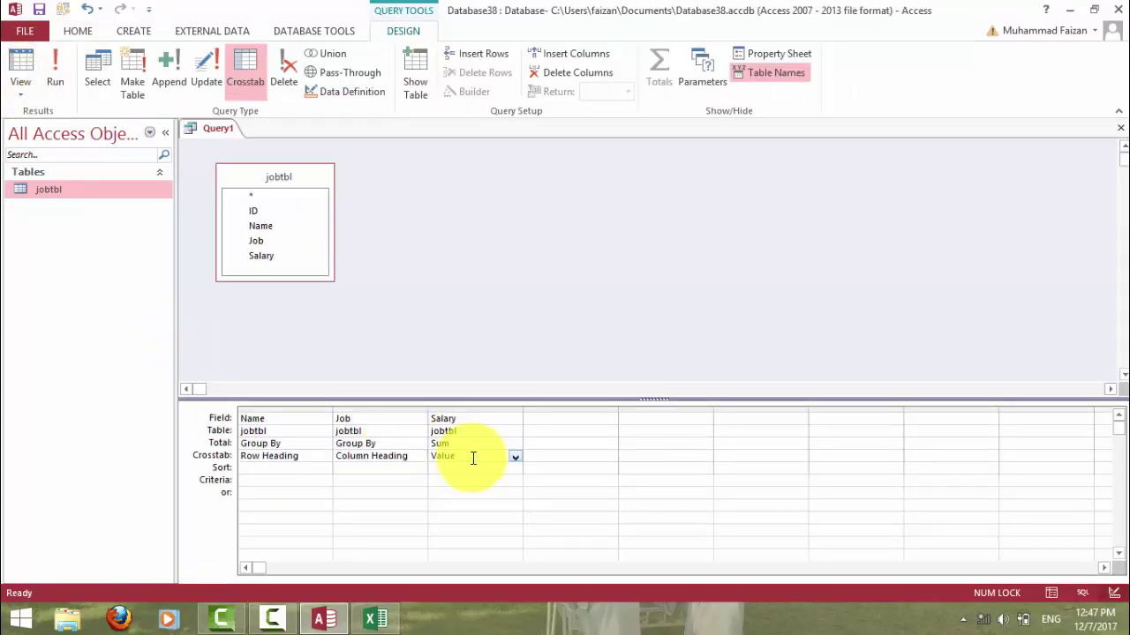
left_click(540, 416)
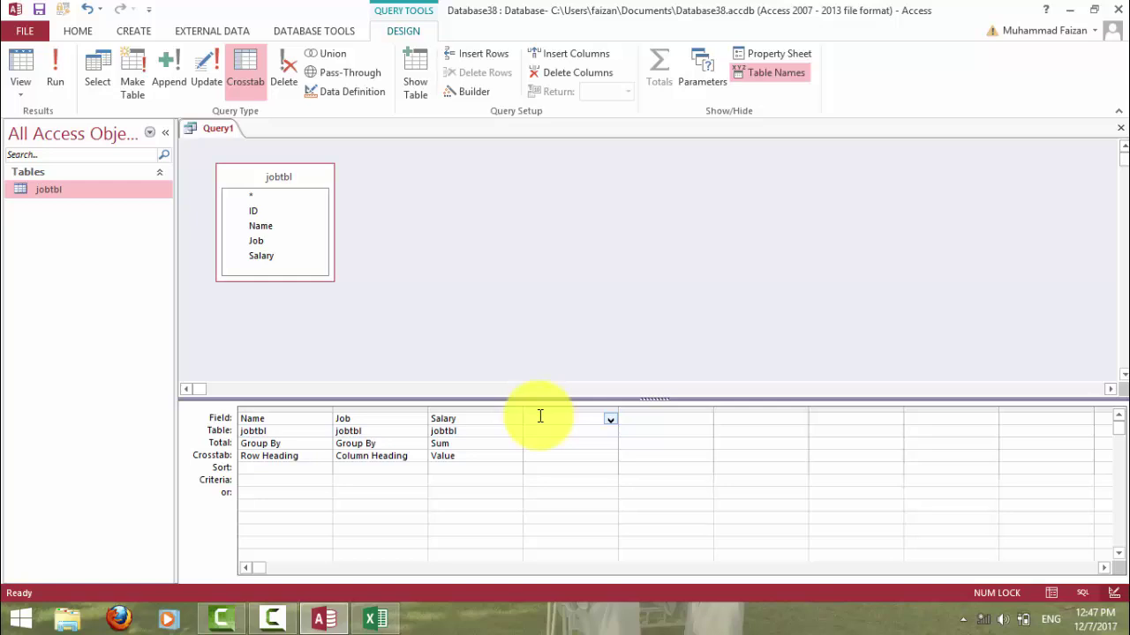
type("CountTotalAdmin: count(iif([Job]=\"Admin\",[ID")
key("Tab")
Try to run the query with CountTotalAdmin set to Column Heading and its Total cleared.
left_click(580, 443)
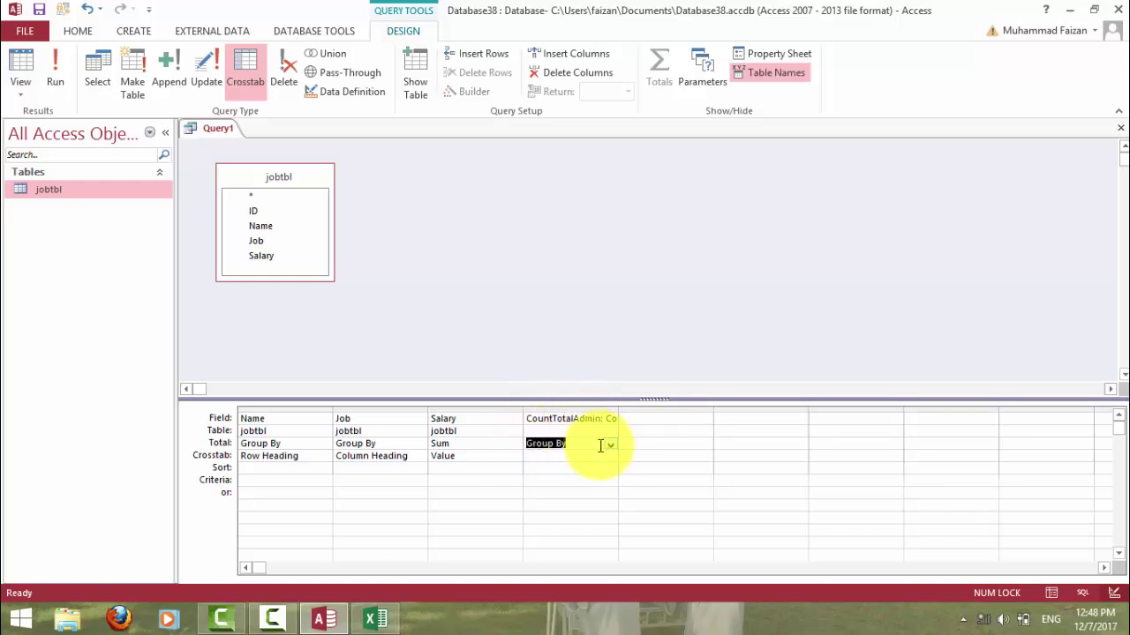
left_click(556, 455)
left_click(609, 456)
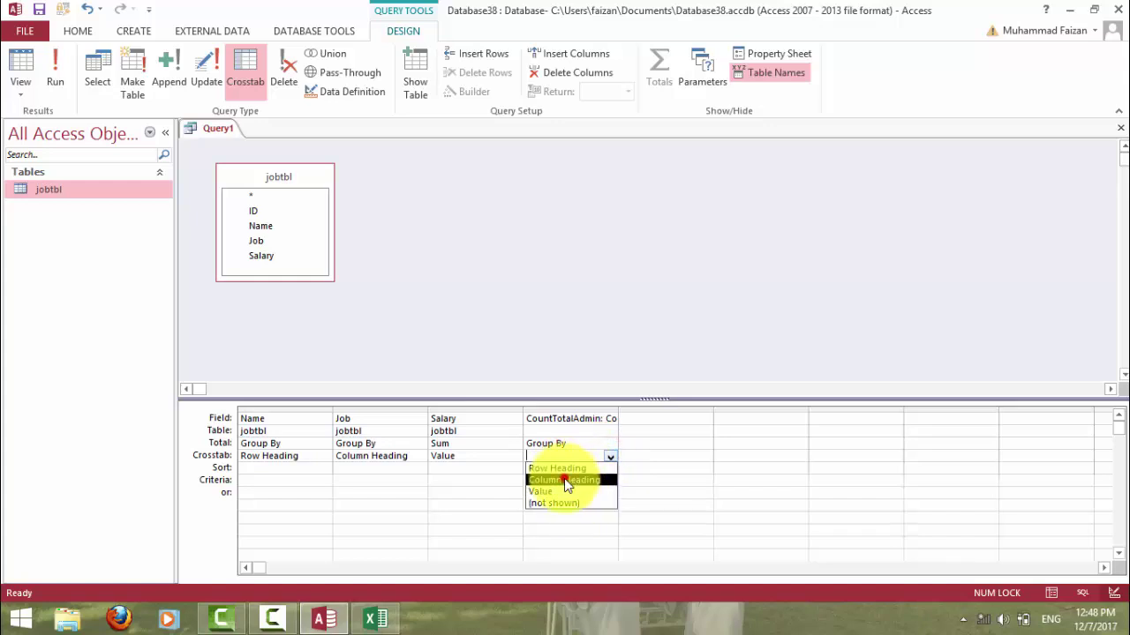
left_click(565, 479)
left_click(582, 443)
key("Delete")
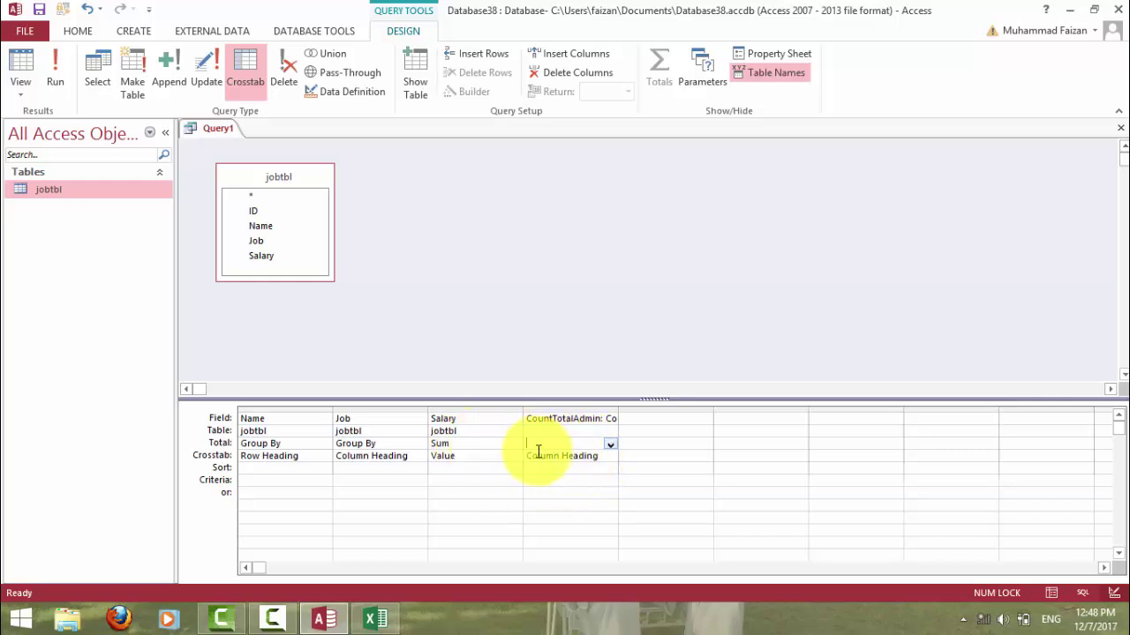
left_click(45, 76)
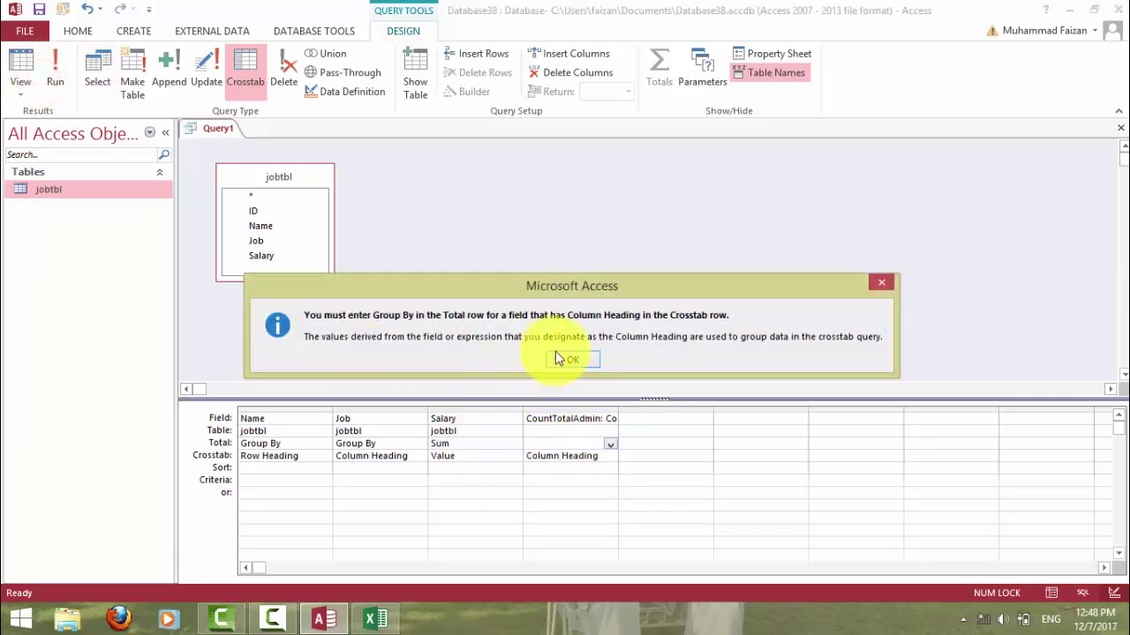
left_click(574, 356)
Set CountTotalAdmin's Crosstab role to Row Heading with a blank Total, run the query, and fit the column to its heading.
left_click(607, 455)
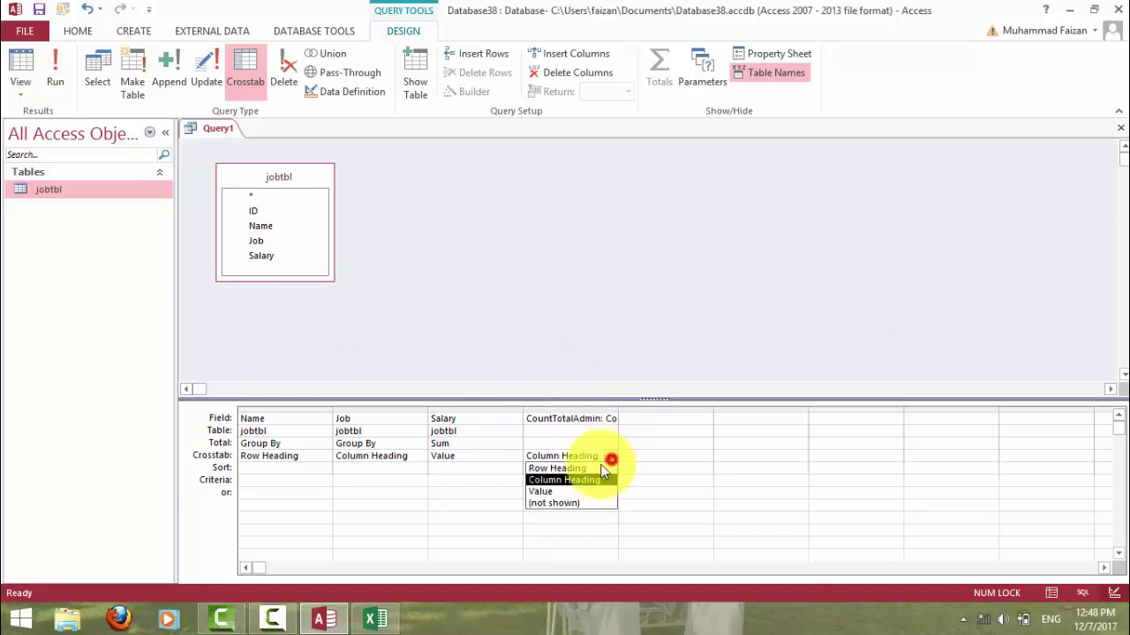
left_click(585, 467)
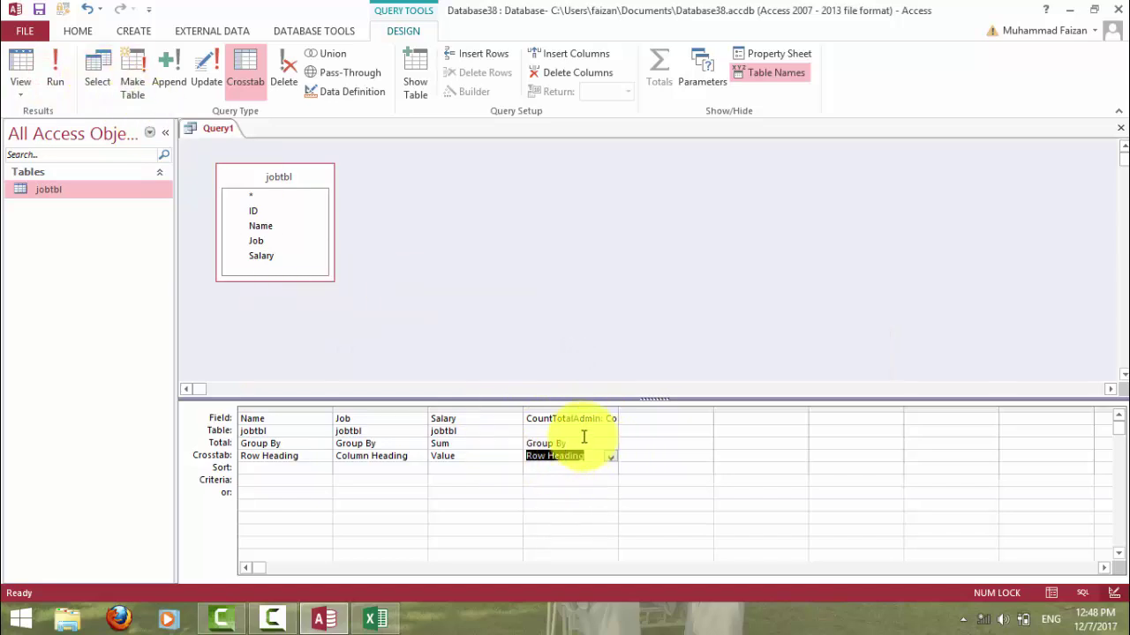
left_click(583, 444)
key("Delete")
left_click(545, 452)
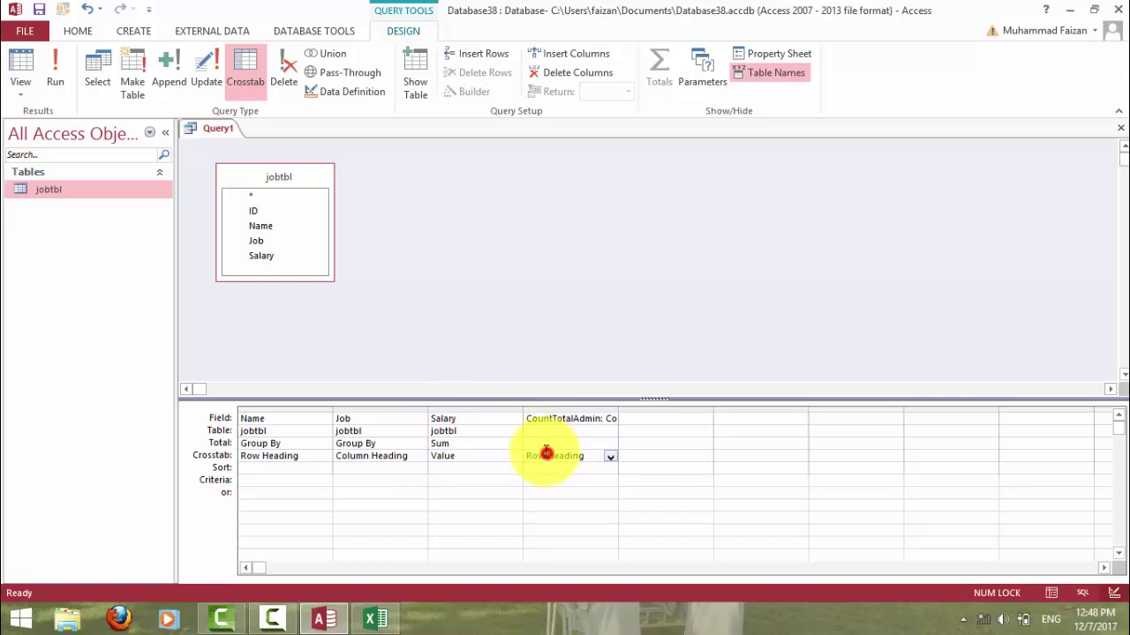
left_click(62, 69)
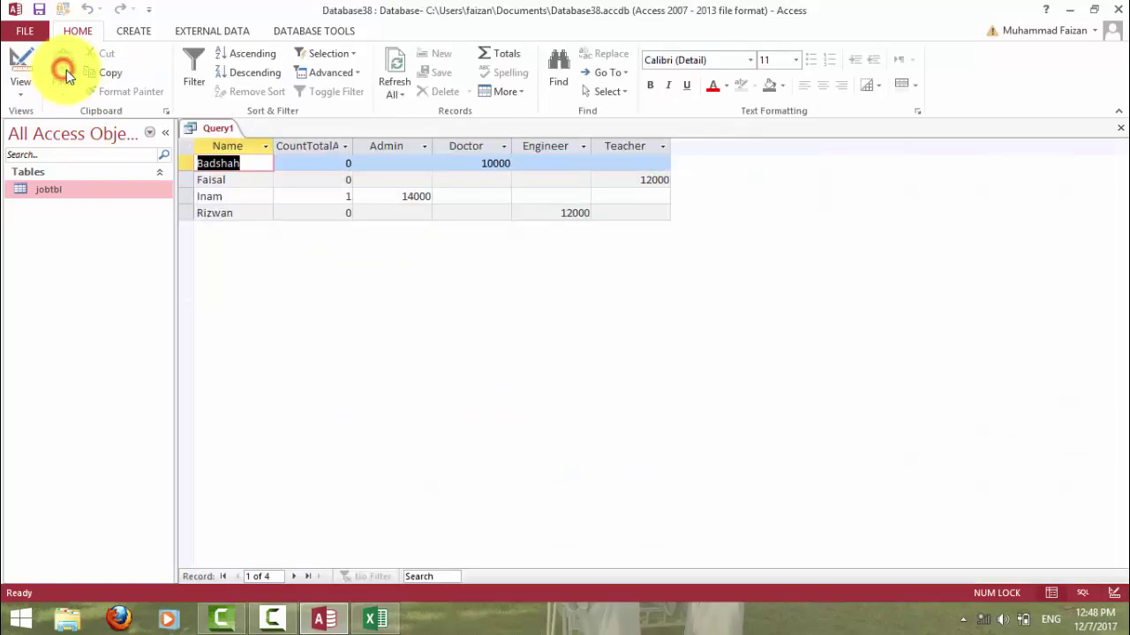
double_click(351, 145)
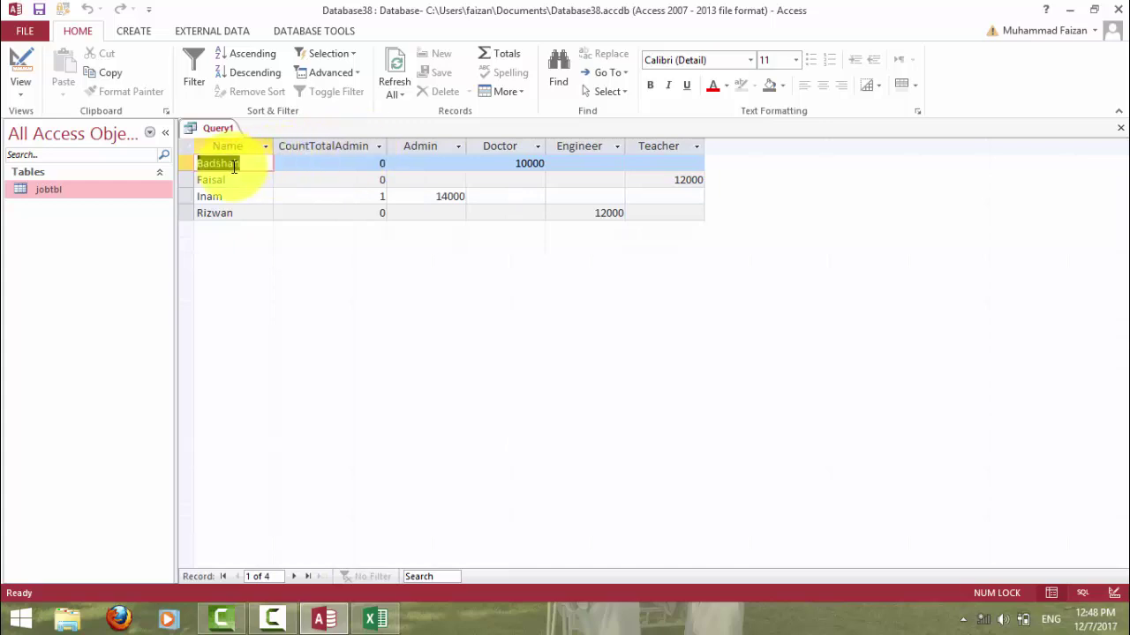
Examine the CountTotalAdmin value for each person against their salary in the job columns.
left_click(335, 170)
left_click(345, 164)
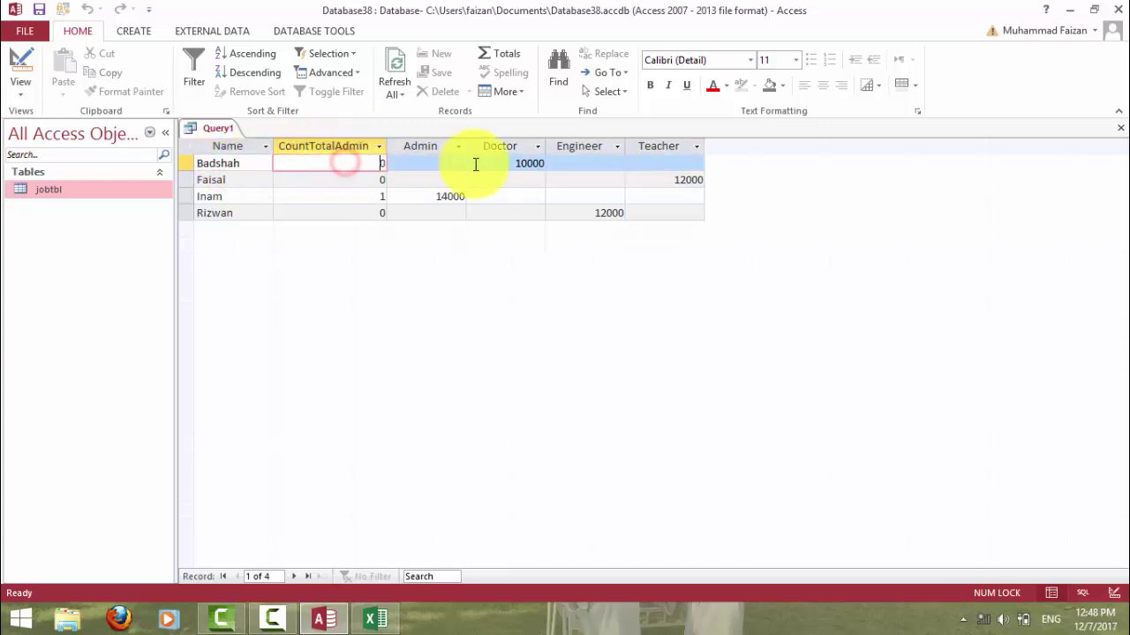
left_click(512, 164)
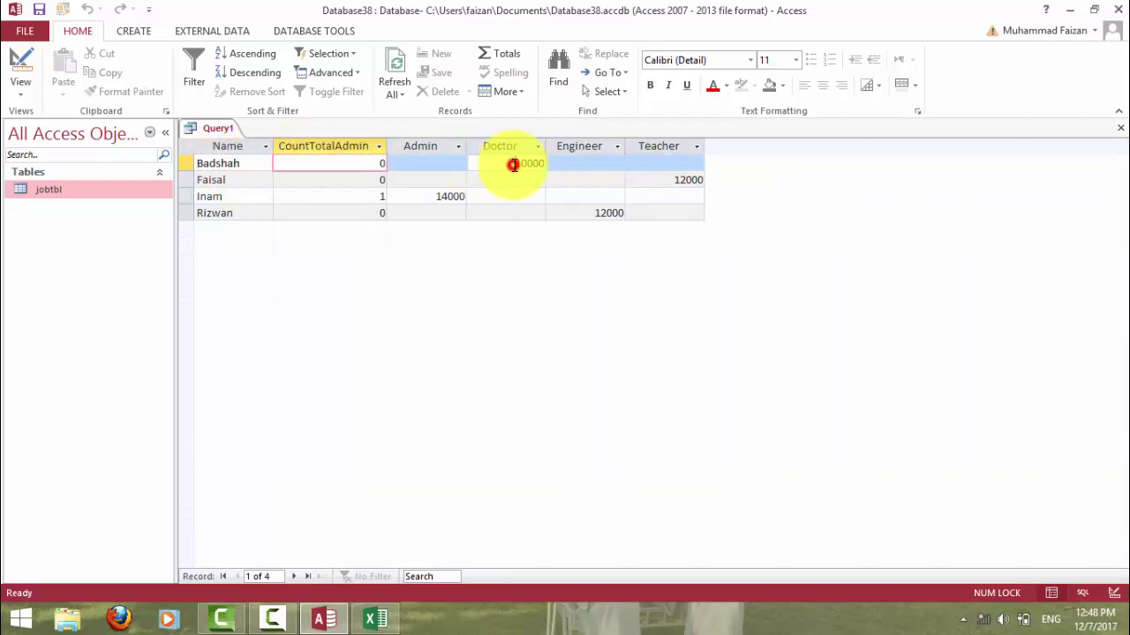
left_click(357, 180)
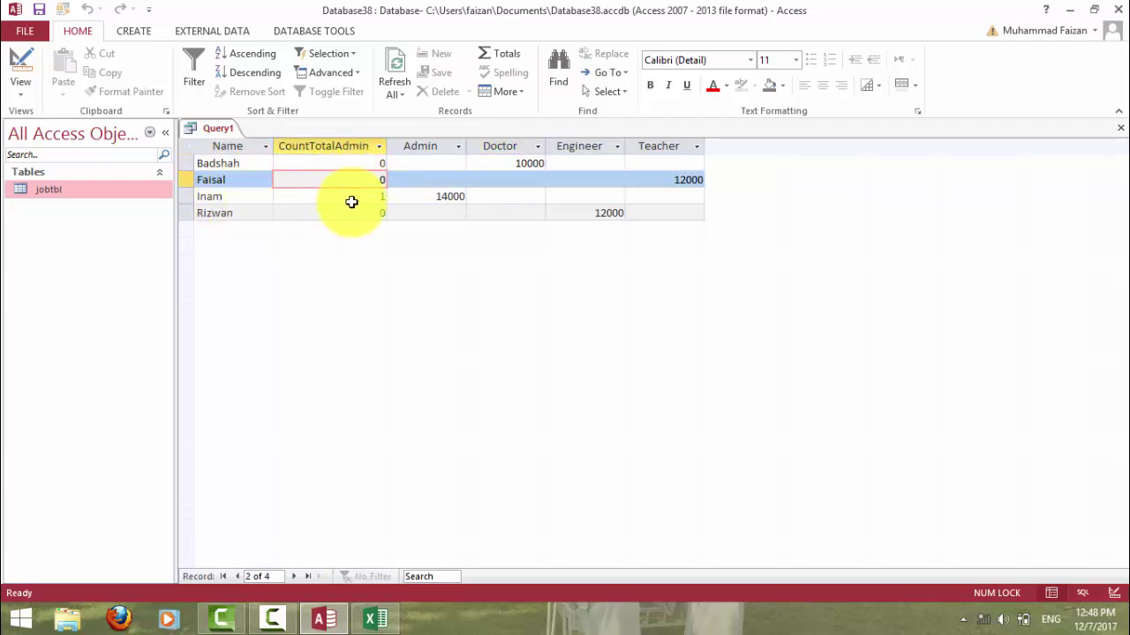
left_click(353, 197)
left_click(436, 197)
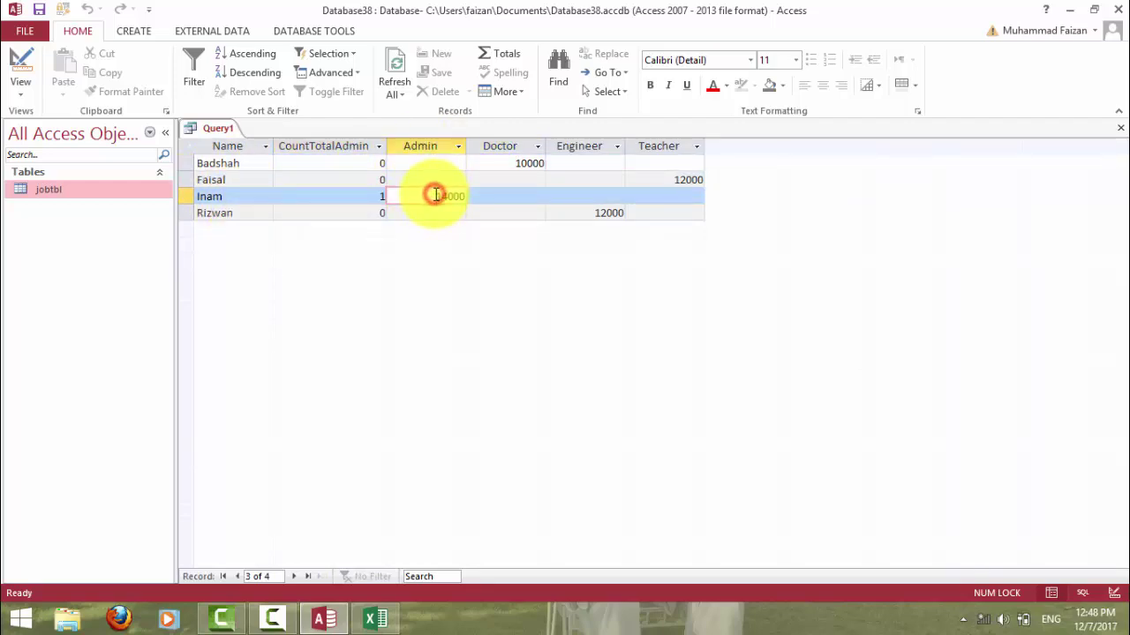
left_click(374, 196)
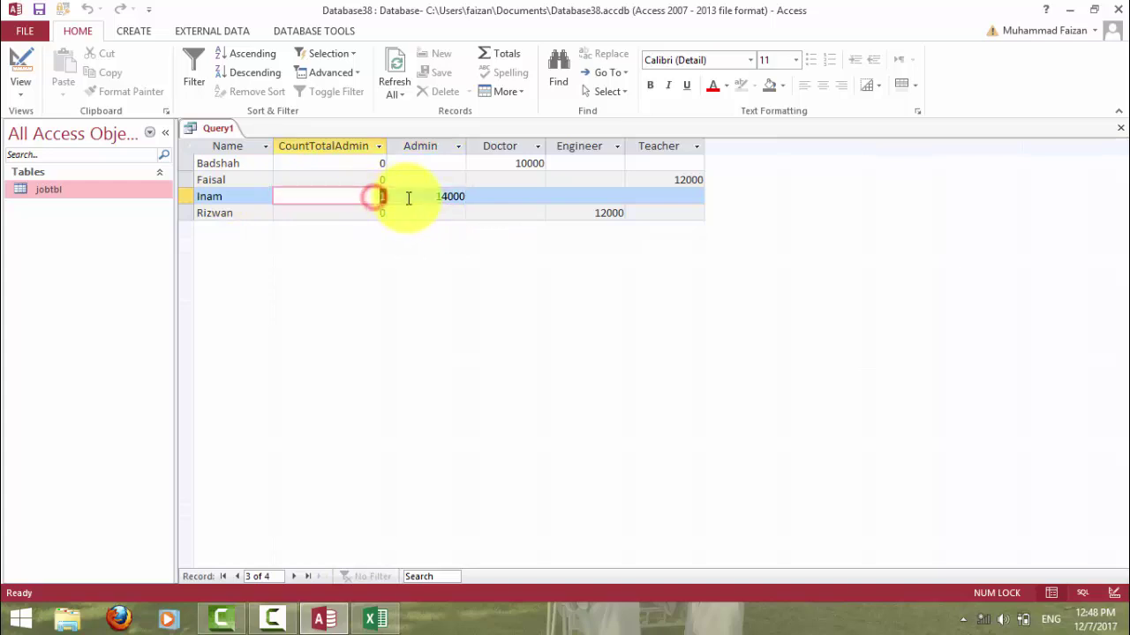
left_click(413, 197)
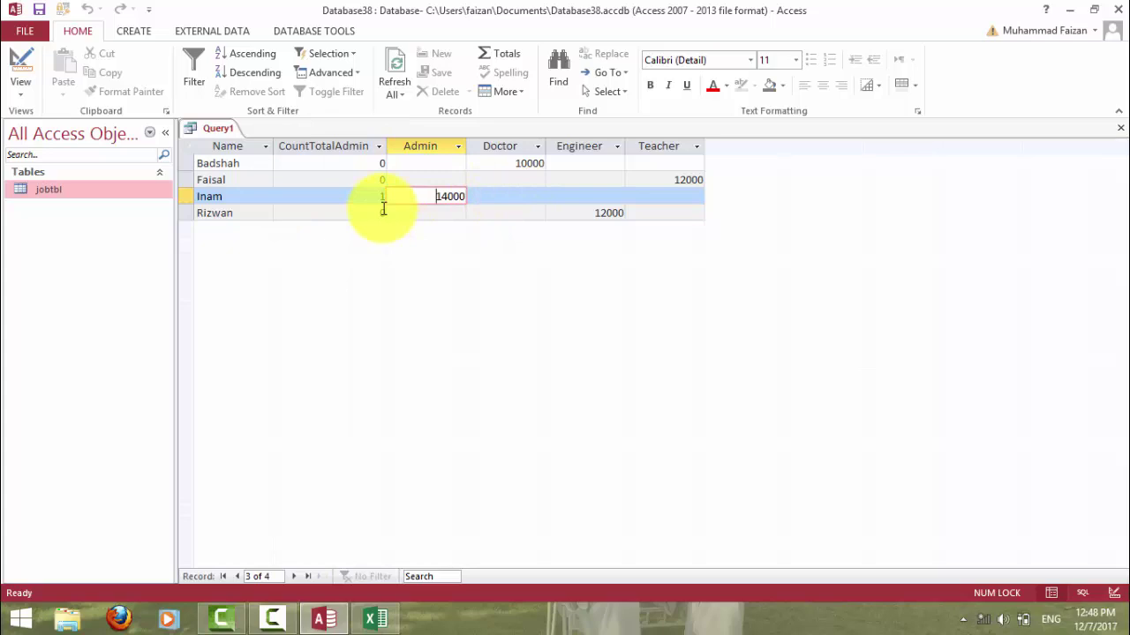
Return to the query design and add a calculated field TotalAdminSalary that sums [Salary] where [Job] is "Admin", using Sum and IIf.
left_click(29, 64)
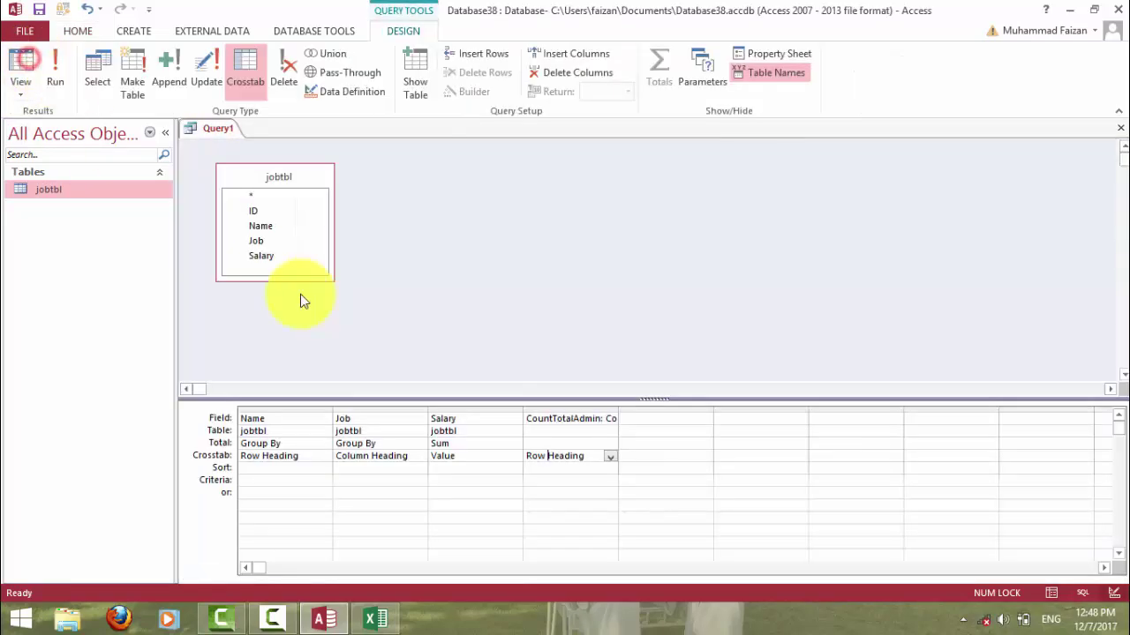
left_click(660, 418)
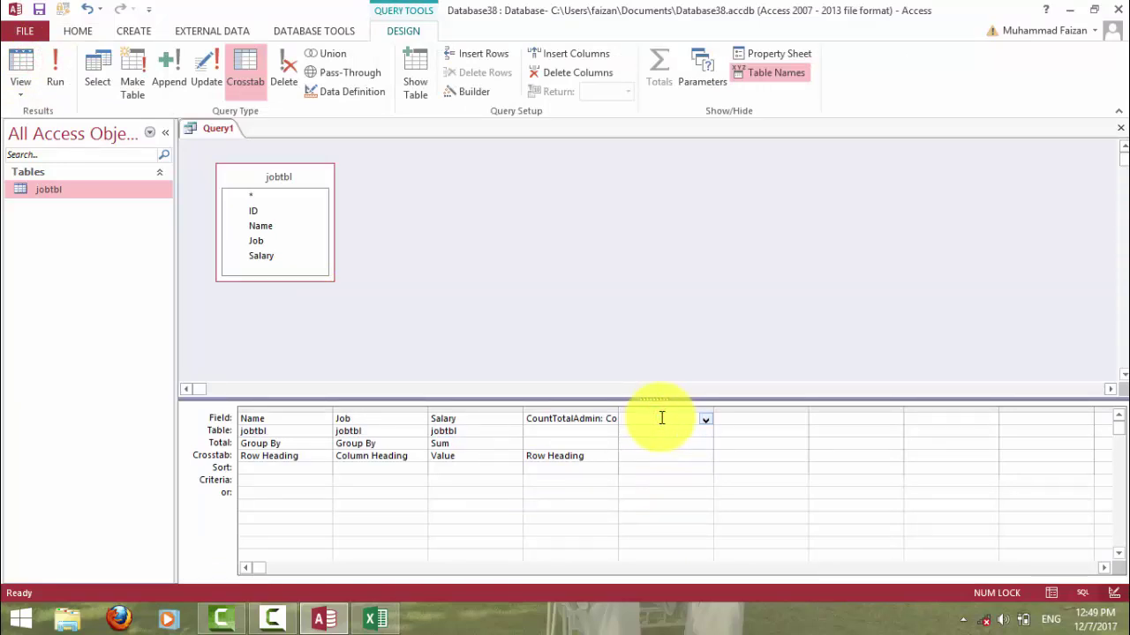
type("Tota")
type("lAdminSalary")
type(": ")
type("sum(")
type("iif([Jo")
type("b]=\"")
type("Admin")
type("\",[Salar")
type("y])")
key("Return")
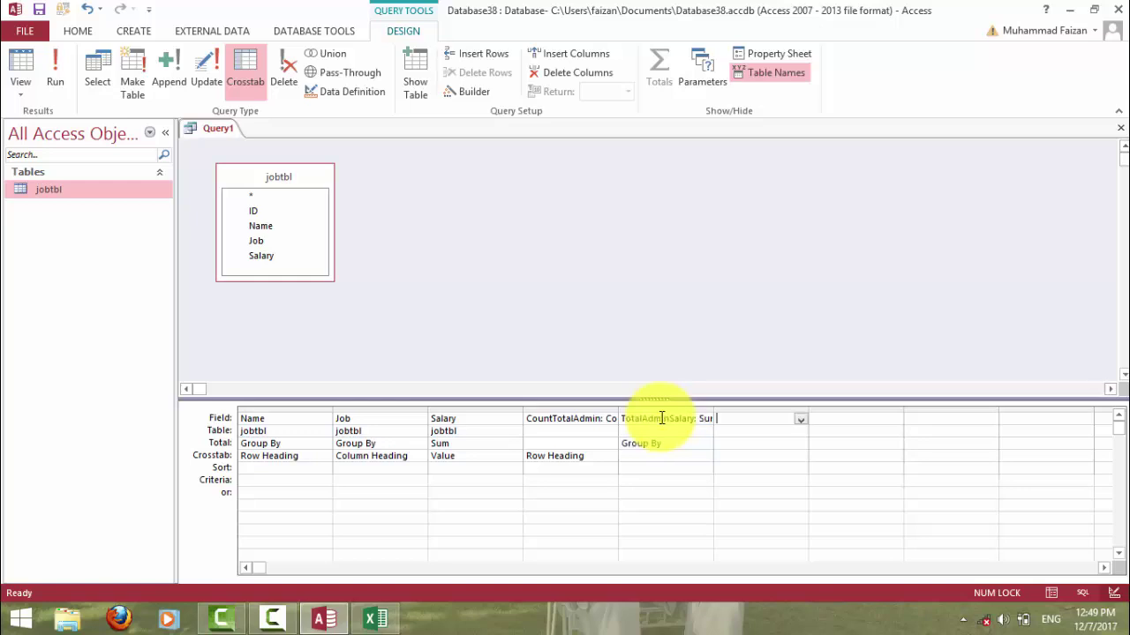
Make TotalAdminSalary a Row Heading with a blank Total, run the query, and fit the column to its heading.
left_click(676, 456)
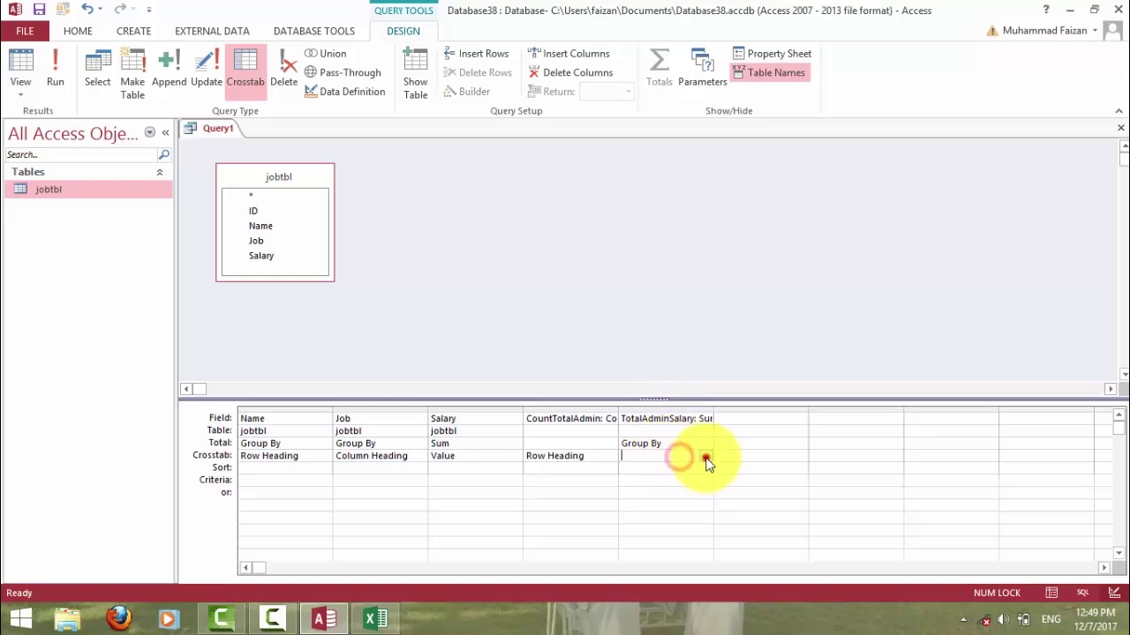
left_click(706, 455)
left_click(680, 468)
left_click(671, 443)
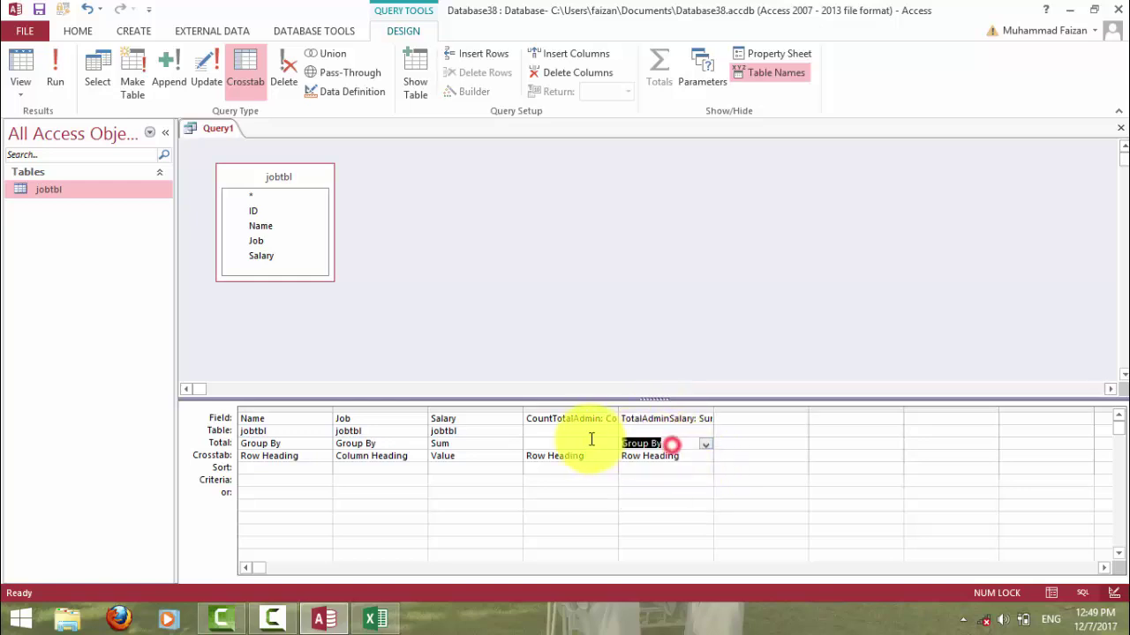
key("Delete")
left_click(51, 57)
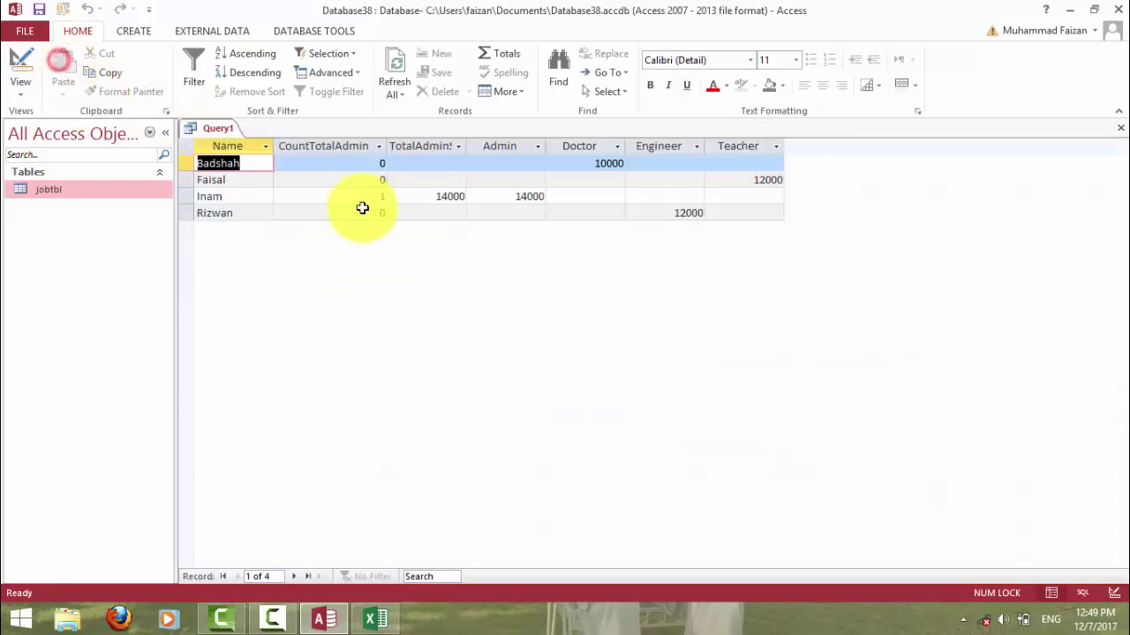
double_click(465, 146)
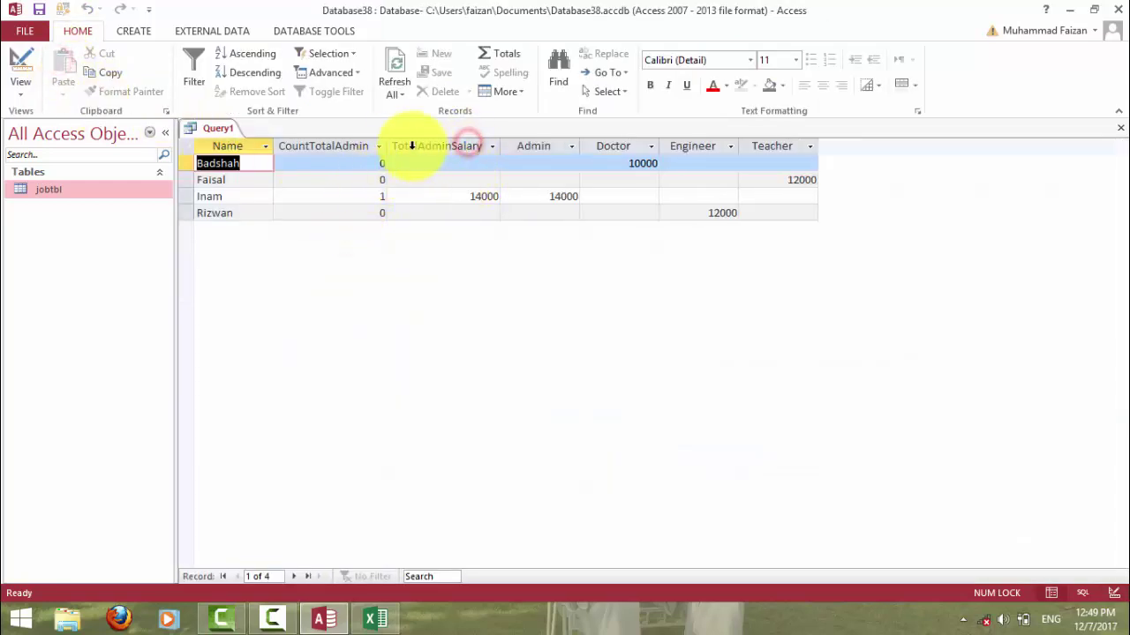
double_click(462, 196)
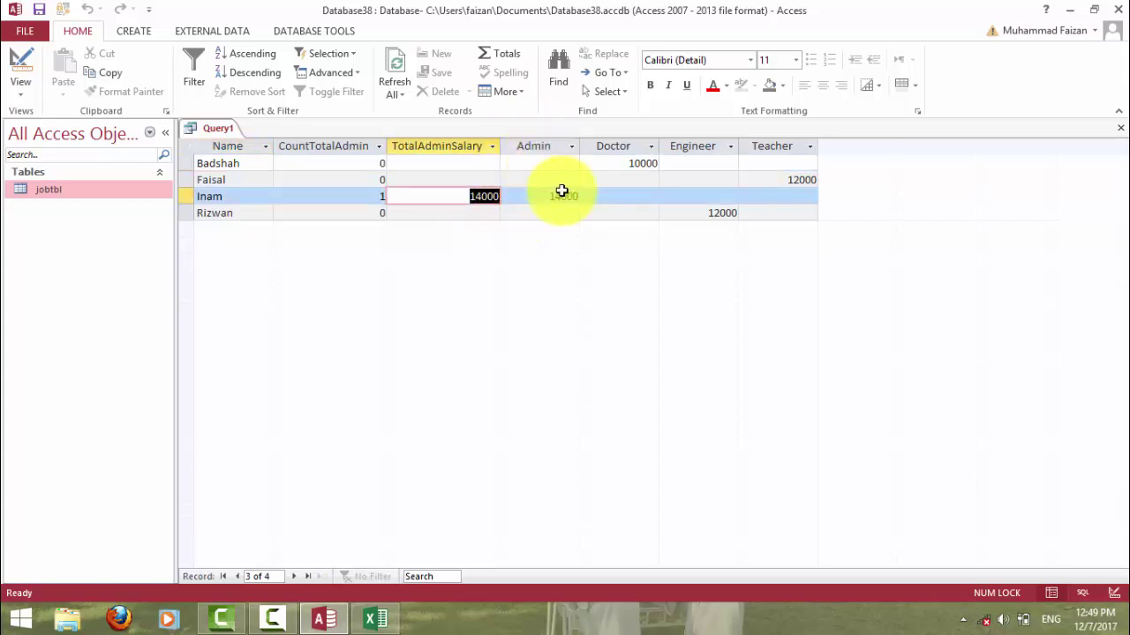
left_click_drag(562, 191, 563, 195)
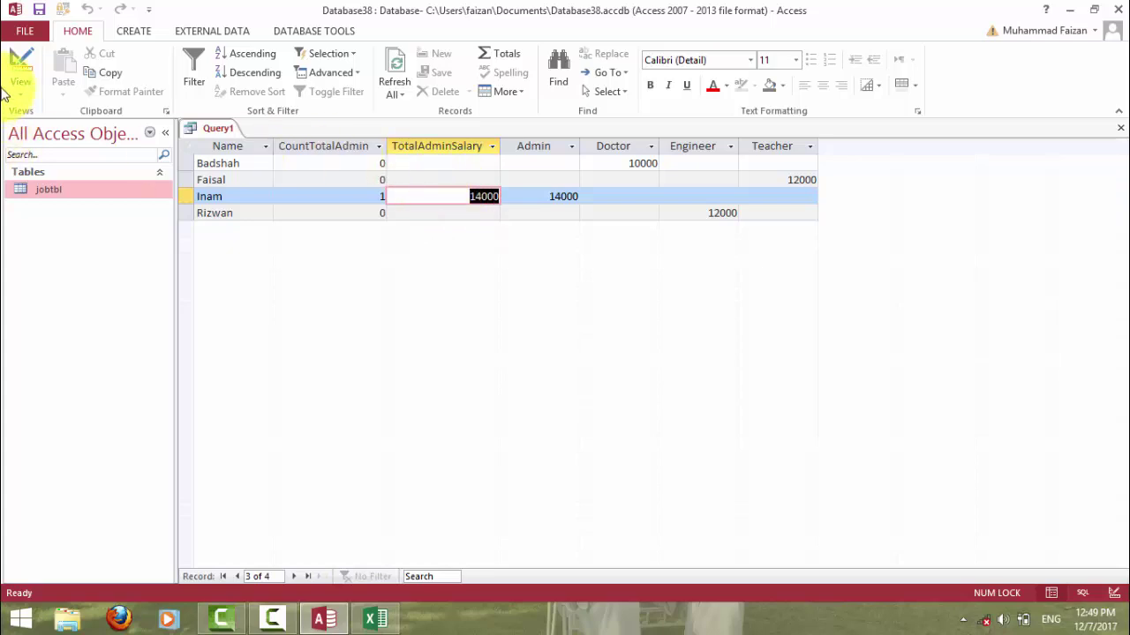
Return to the query design and add a calculated field CountTeacher that counts [ID] where [Job] is "Teacher", using Count and IIf.
left_click(19, 50)
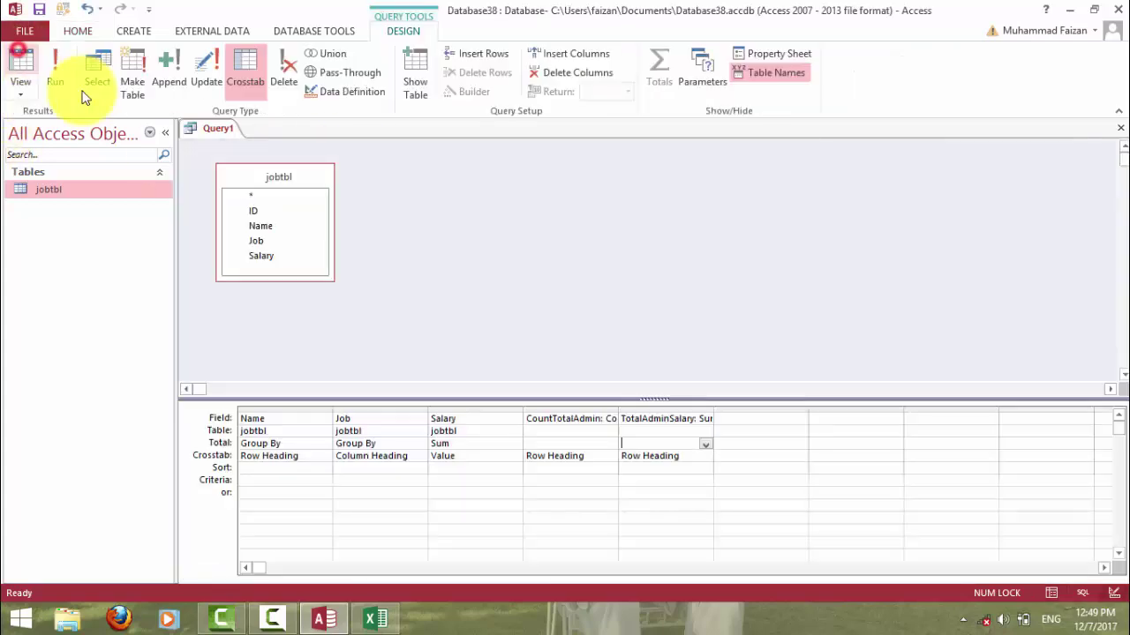
left_click(739, 416)
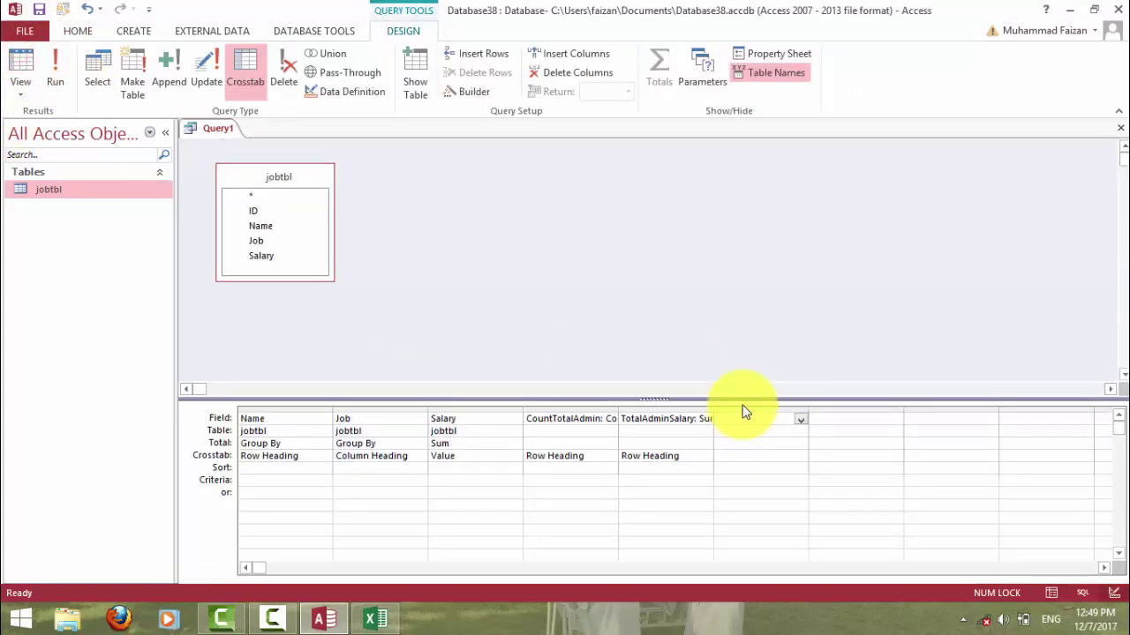
type("Count")
type("Teacher")
type(": count")
type("([")
type("id]")
type("Job]")
type("=")
type("\"Ad")
type("eache")
type("r")
type("\",")
type("[")
type("ID]")
type(")")
key("Tab")
Make CountTeacher a Row Heading with a blank Total, run the query, and fit the result column to its heading.
left_click(766, 457)
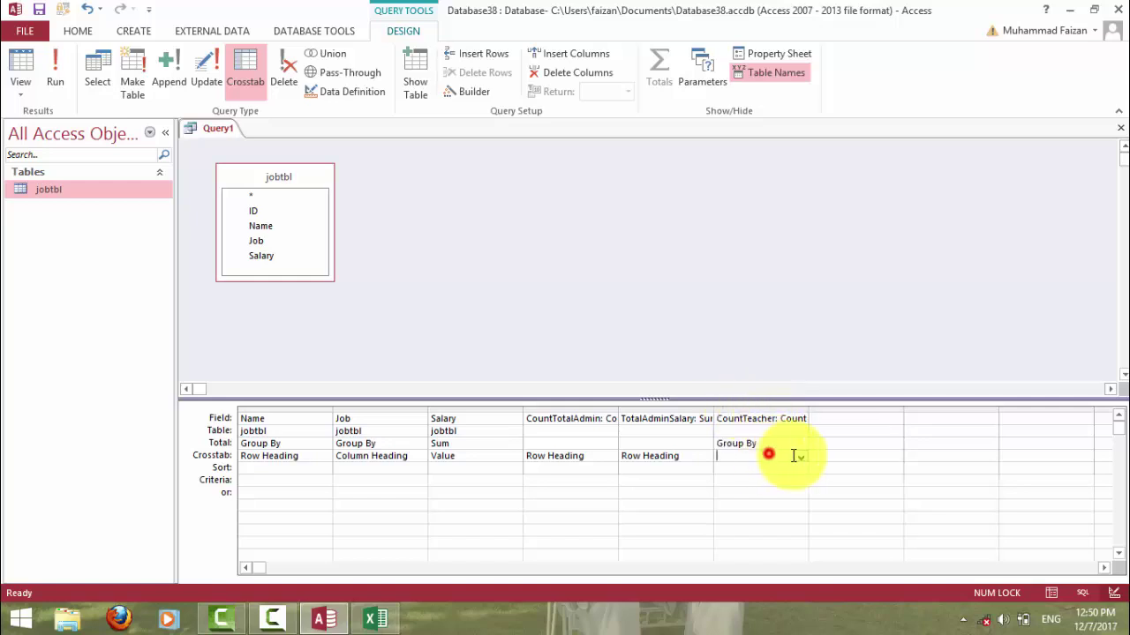
left_click(799, 459)
left_click(776, 467)
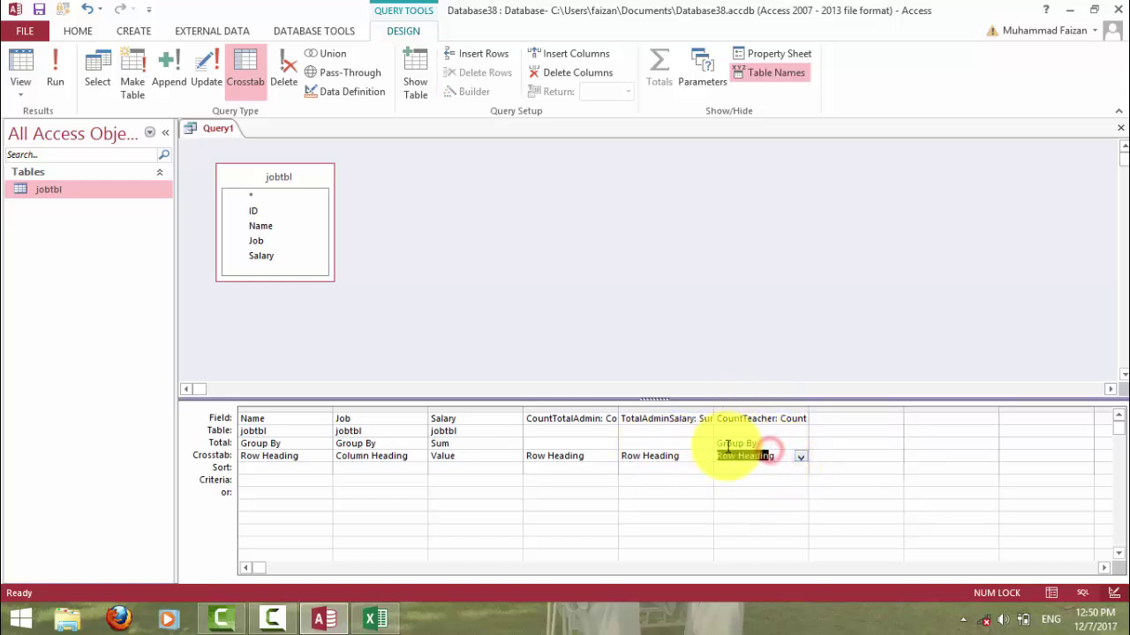
double_click(750, 443)
key("Delete")
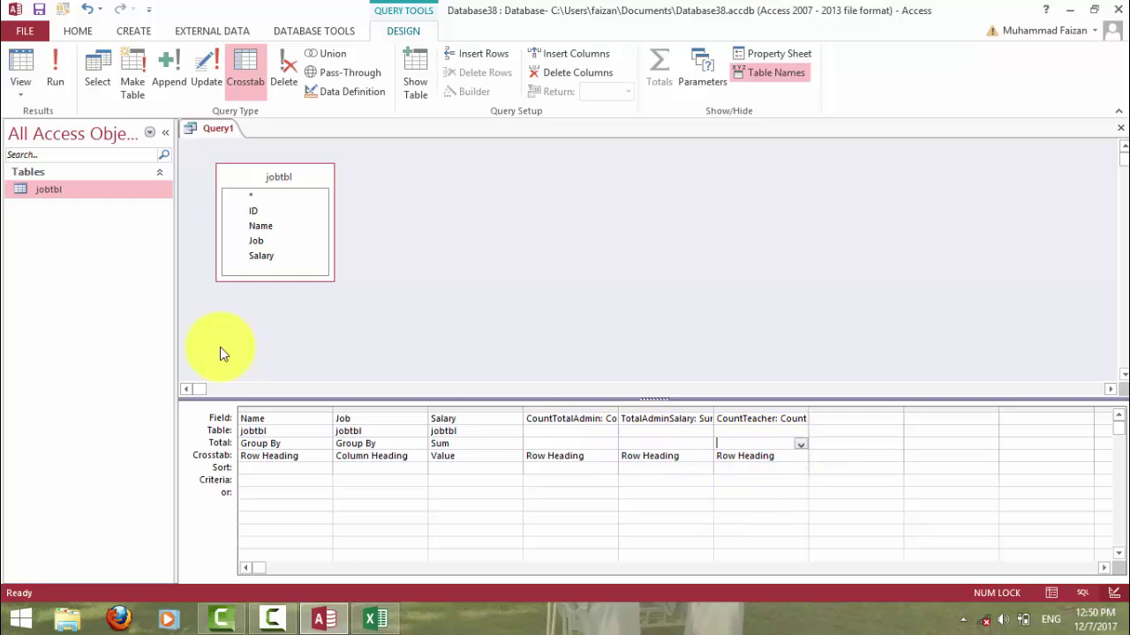
left_click(49, 85)
double_click(495, 152)
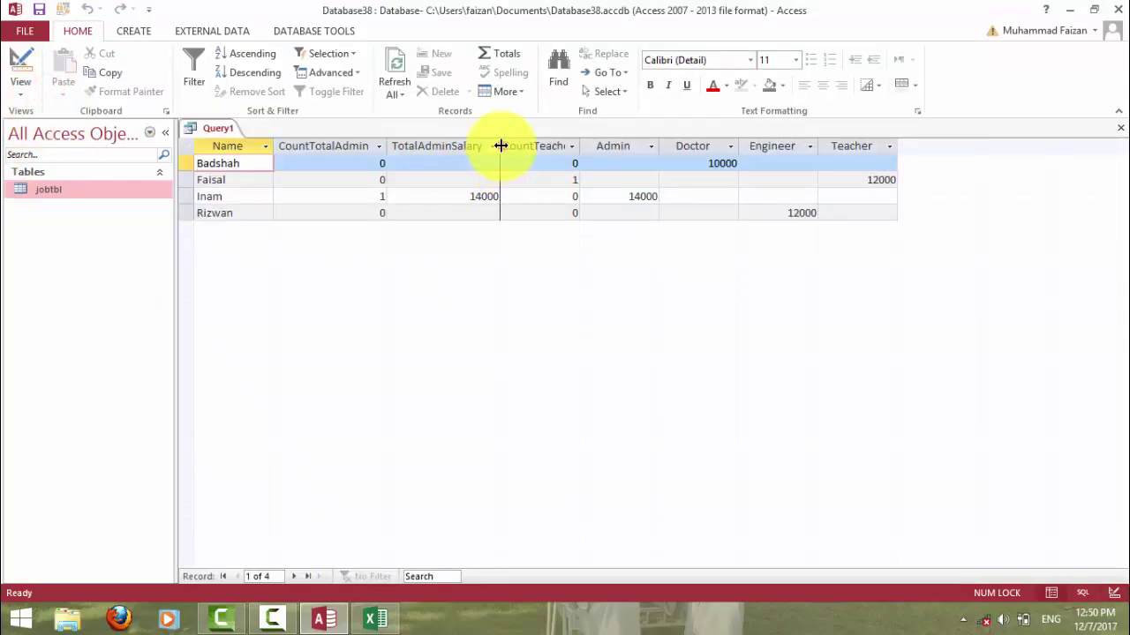
double_click(581, 147)
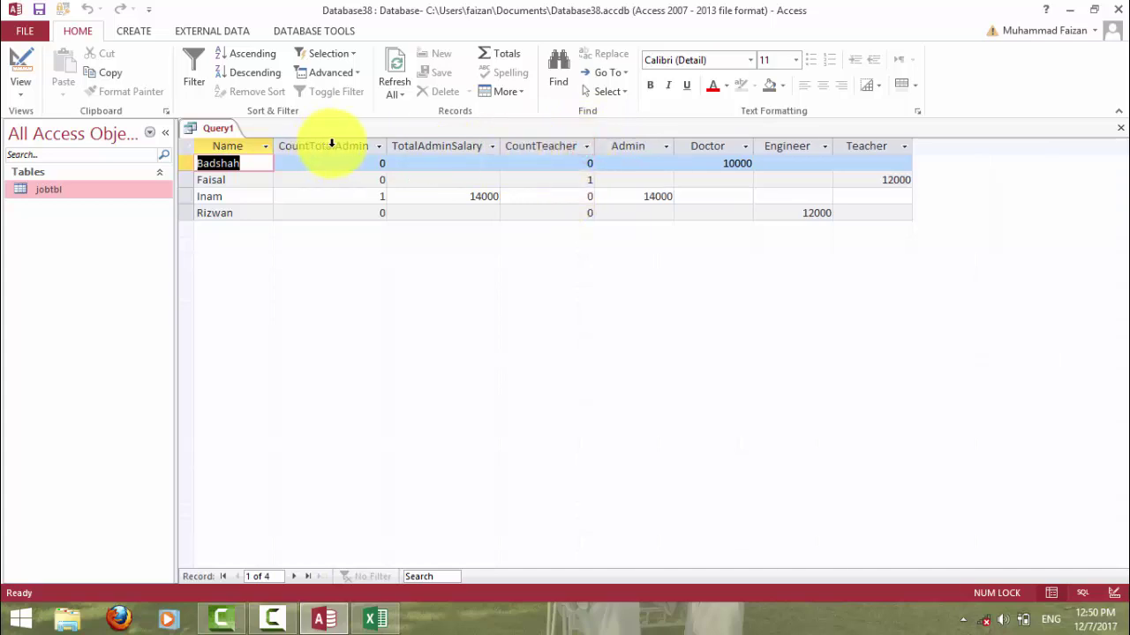
Check the CountTotalAdmin and CountTeacher values against the Teacher salary column in the query results.
left_click(375, 194)
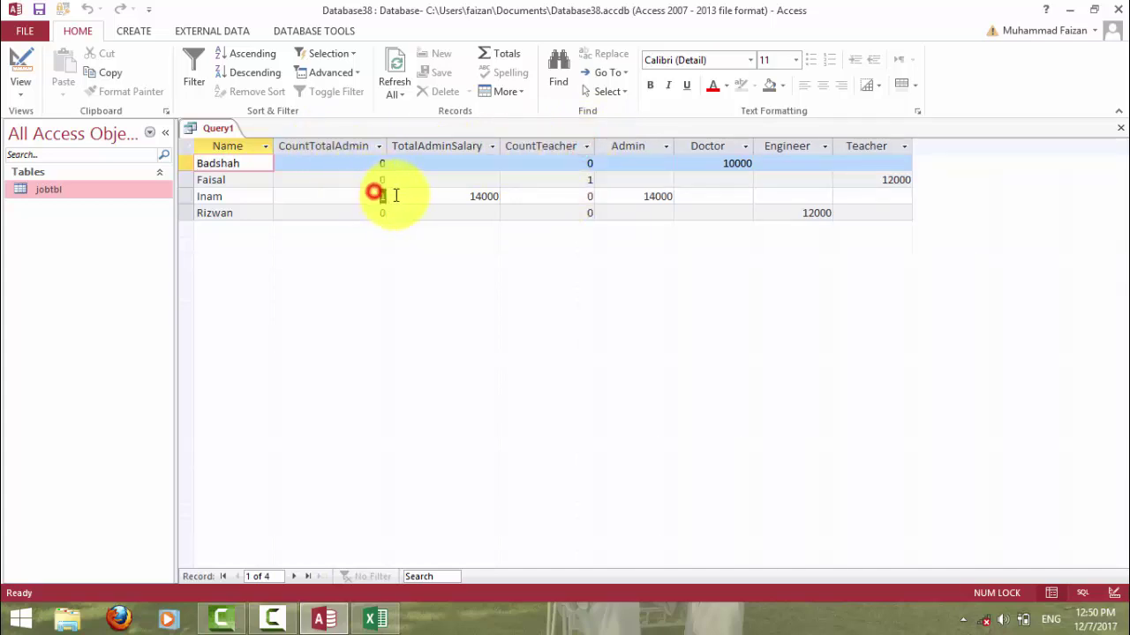
left_click(578, 181)
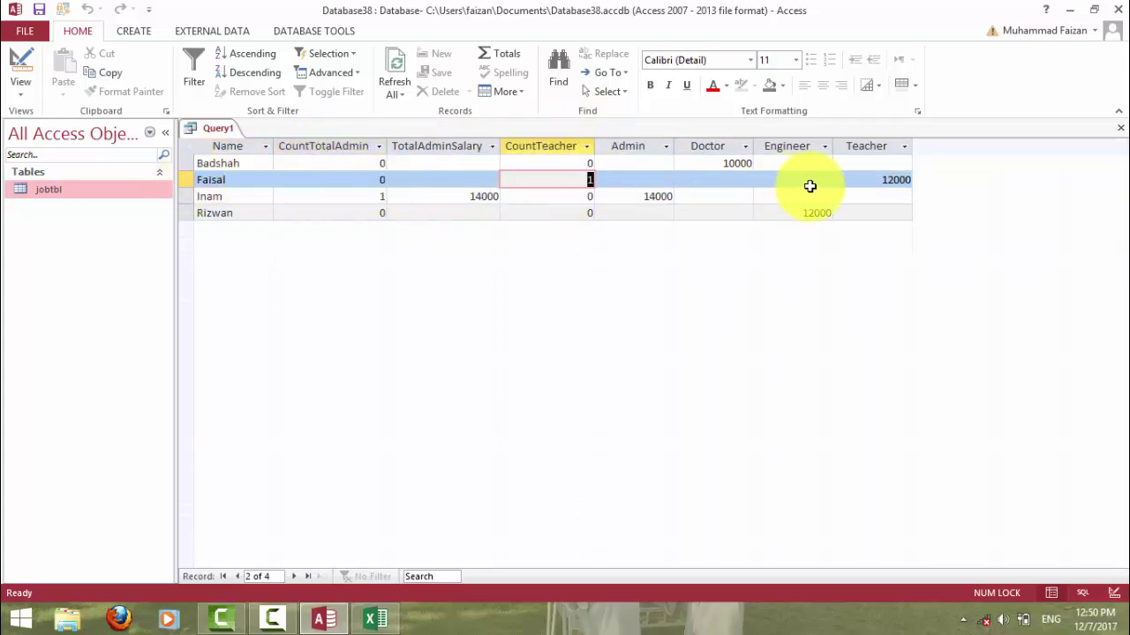
left_click(872, 180)
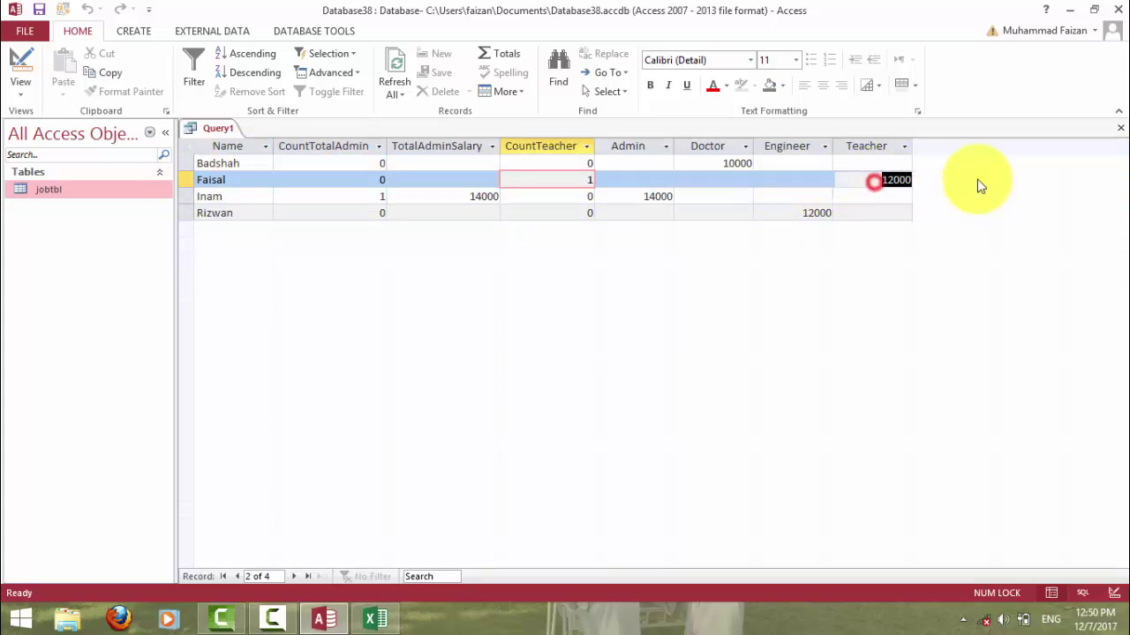
left_click(578, 180)
Return to the query design and add a calculated field TotalTeacherSalary that sums [Salary] where [Job] is "Teacher", using Sum and IIf.
left_click(21, 71)
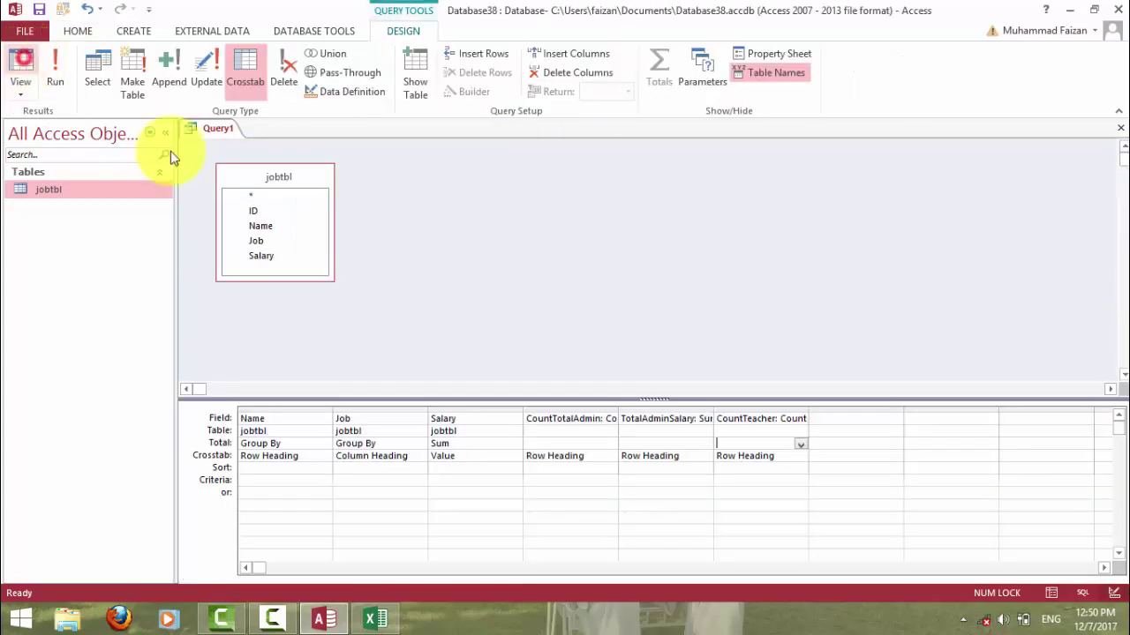
left_click(858, 417)
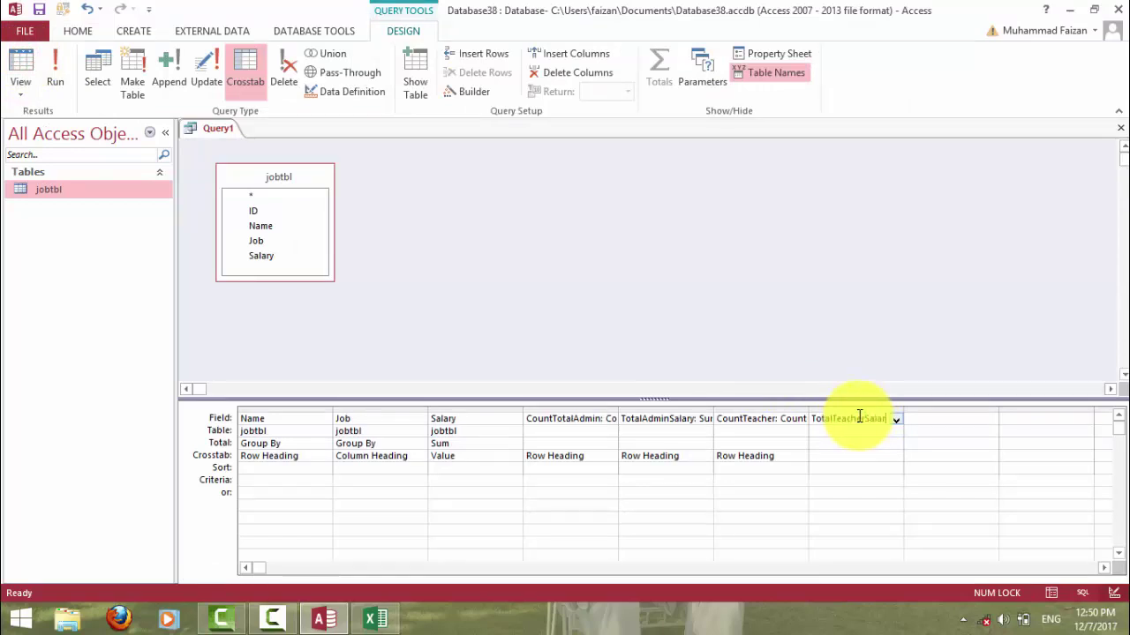
key("BackSpace")
key("BackSpace")
key("BackSpace")
key("BackSpace")
key("BackSpace")
type(": sum")
type("Jo")
type("b]='Teacher")
type("',[Salary")
key("Return")
Correct the syntax of the TotalTeacherSalary expression around the "Teacher" criterion and its [Salary] argument.
left_click(582, 363)
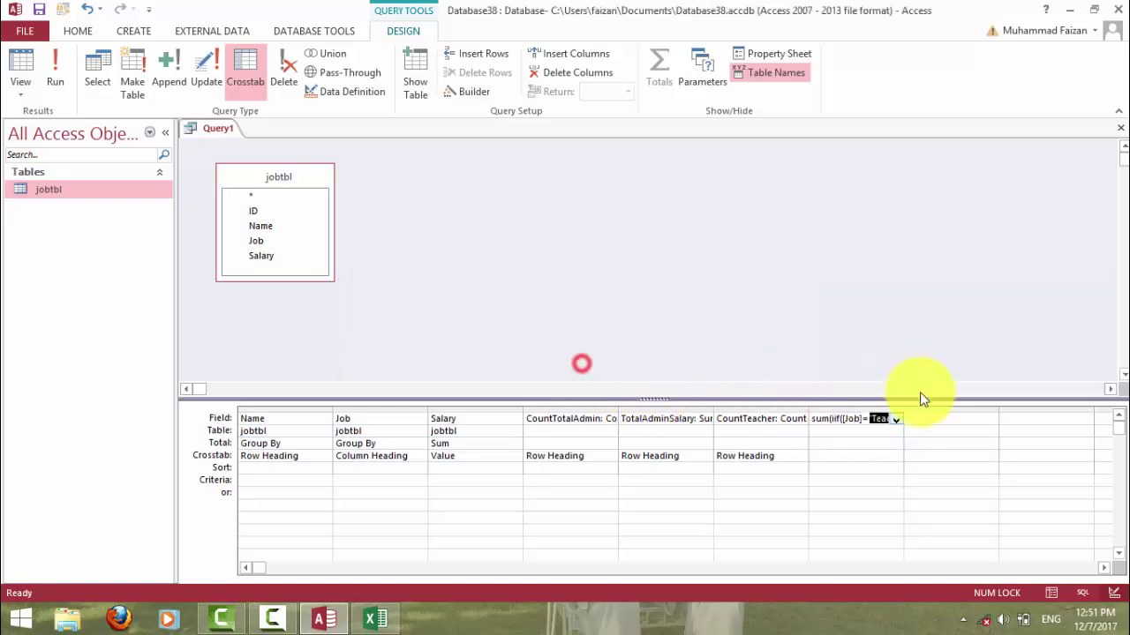
left_click(865, 419)
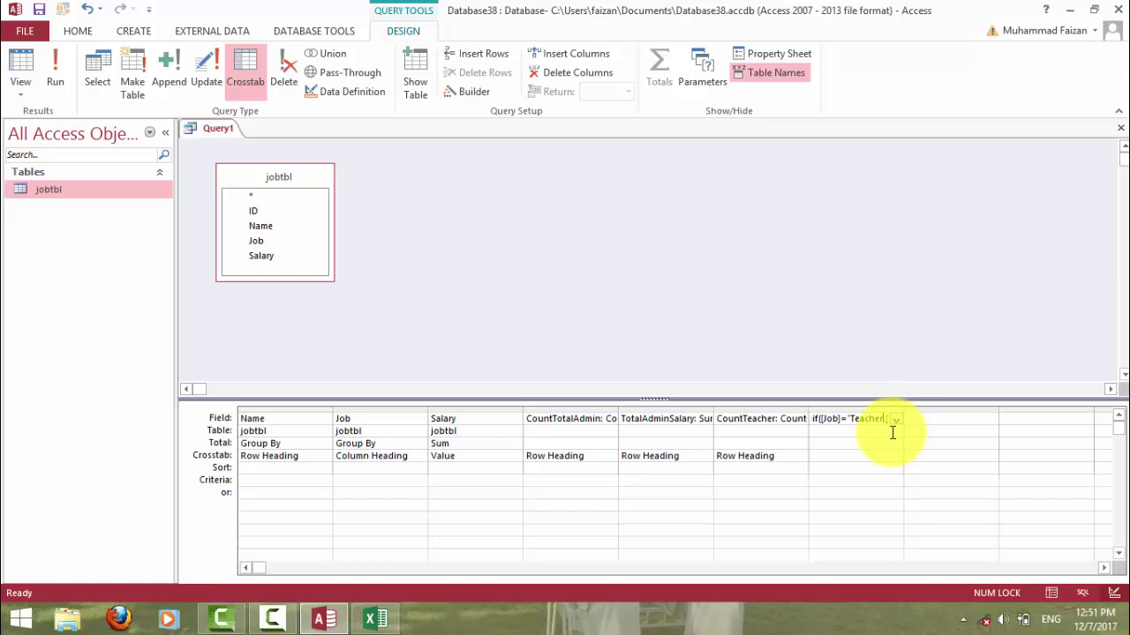
type("[Salar")
left_click(892, 433)
Make TotalTeacherSalary a Row Heading with a blank Total, run the query, and fit the result column to its heading.
left_click(857, 457)
left_click(893, 456)
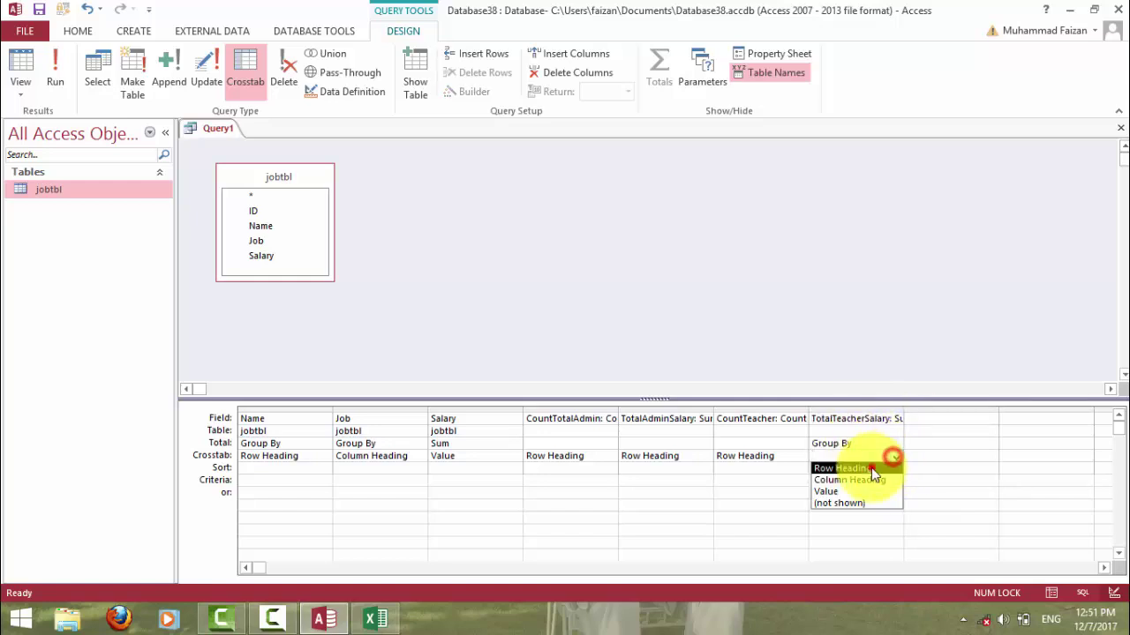
left_click(871, 468)
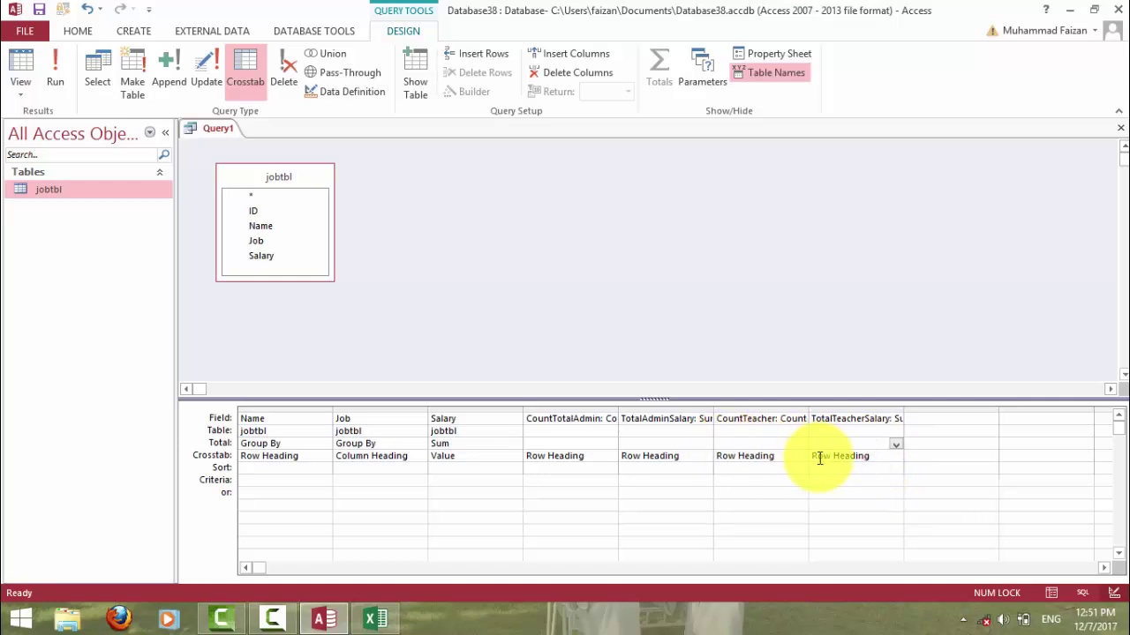
left_click(59, 76)
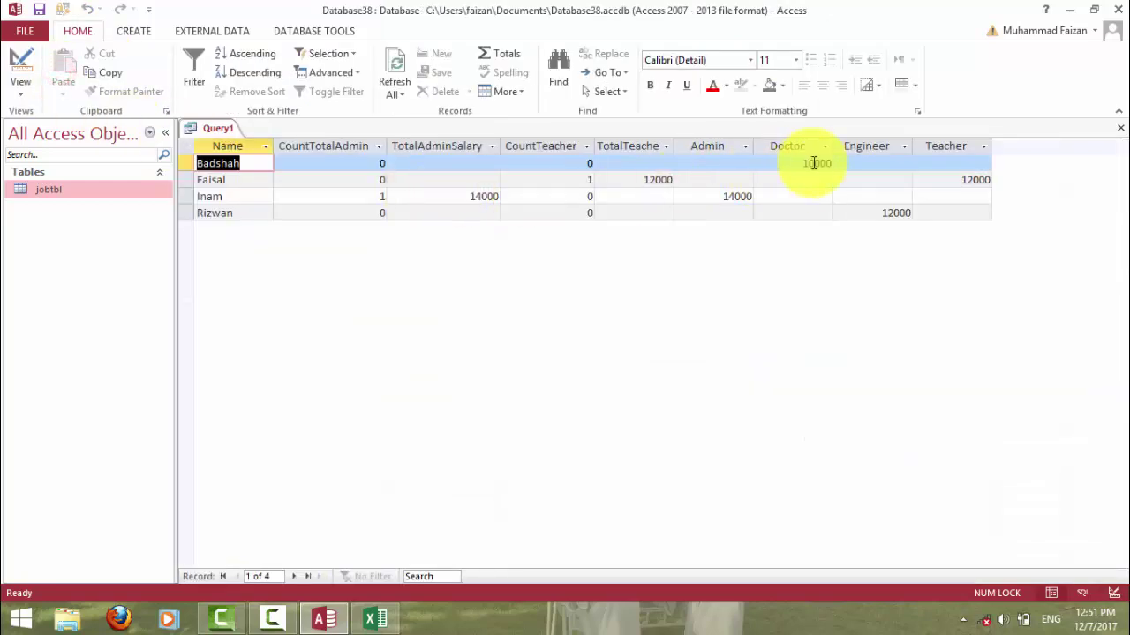
double_click(674, 143)
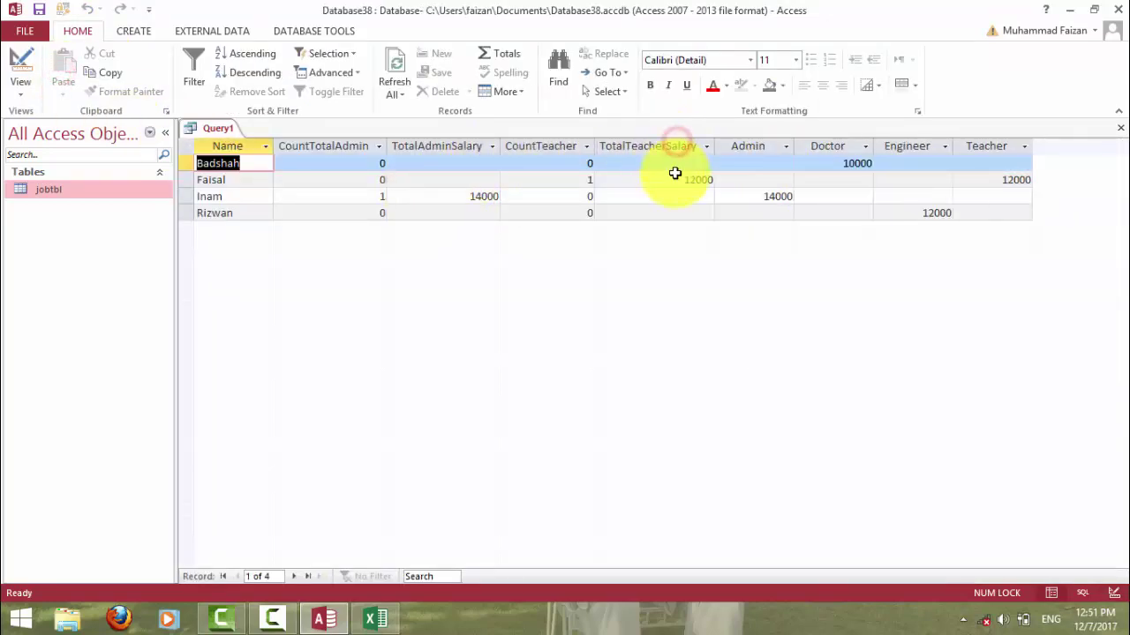
double_click(678, 179)
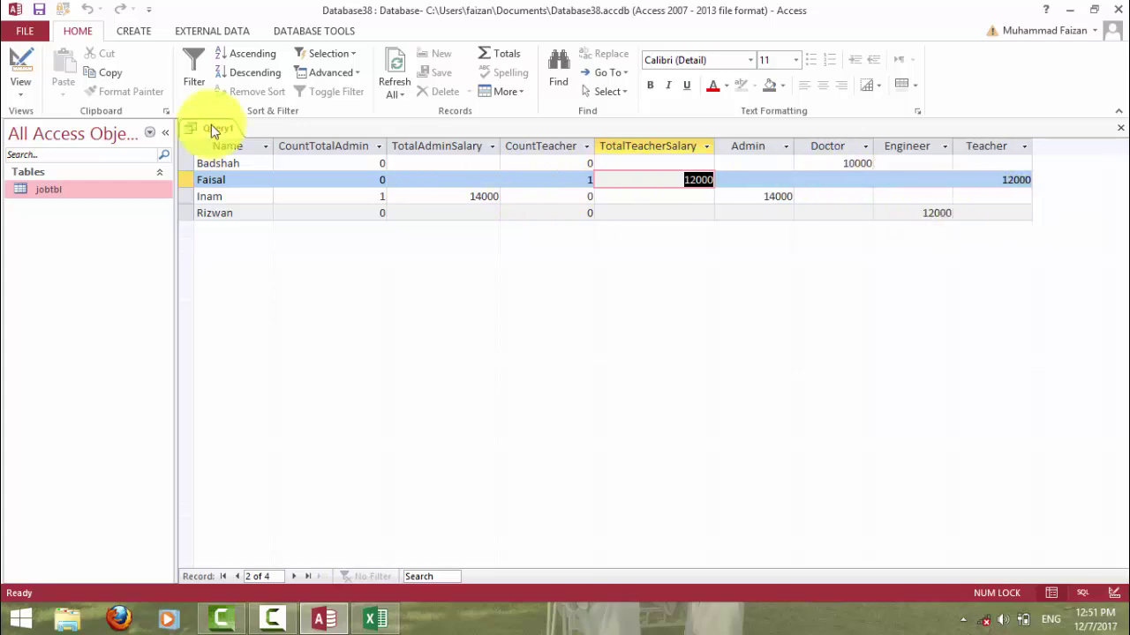
Return to the query design, then close the query and save it as "Crosstab Query".
left_click(22, 68)
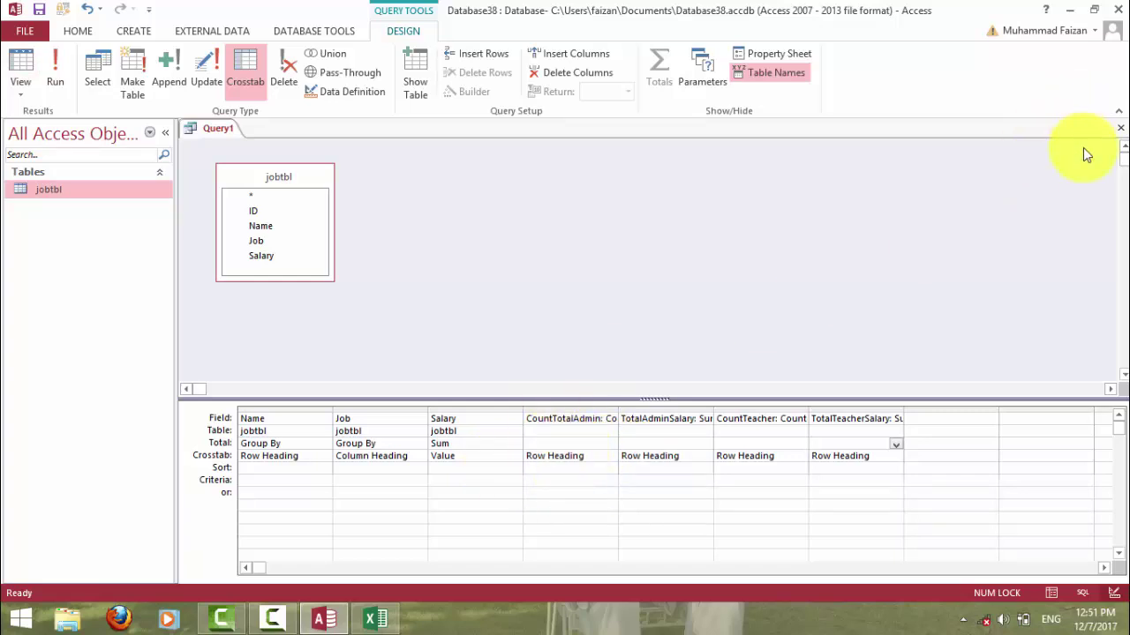
left_click(1120, 128)
left_click(499, 356)
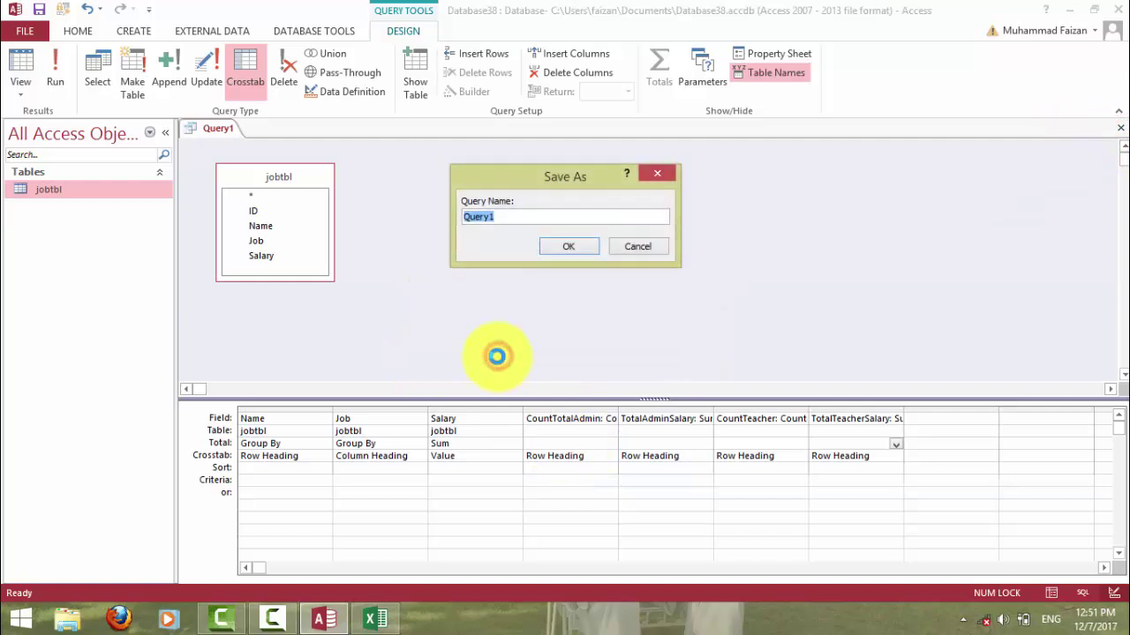
type("Crosst")
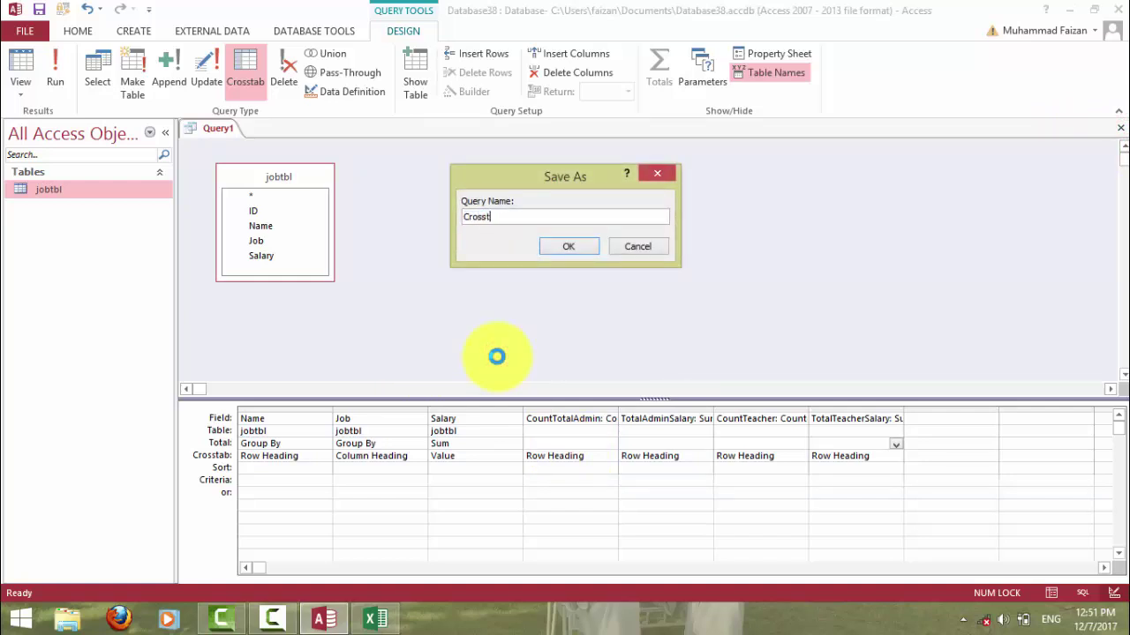
type("ab Wue")
key("BackSpace")
key("BackSpace")
type("Query")
key("Return")
Open the saved Crosstab Query and the jobtbl table in turn to review their records, closing each one.
double_click(44, 223)
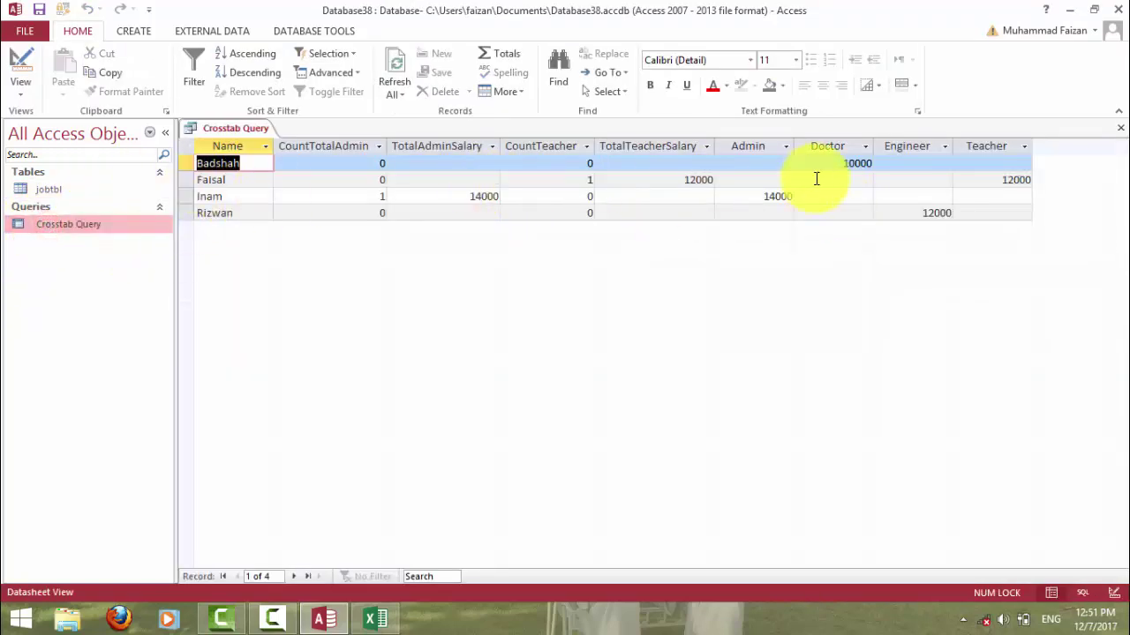
left_click(1120, 131)
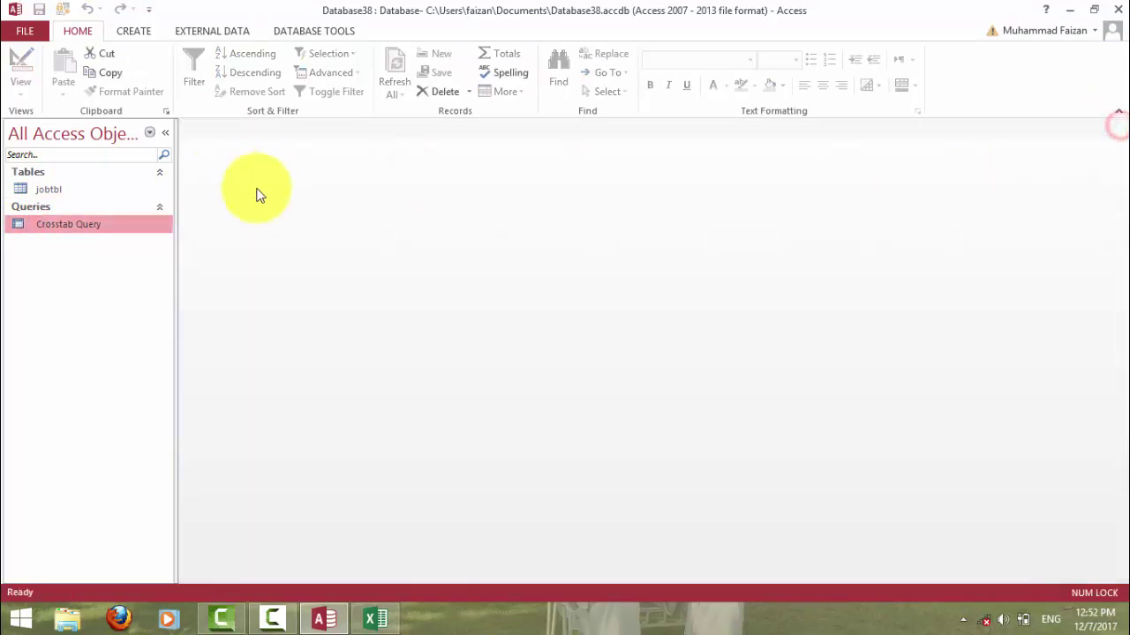
left_click(56, 191)
double_click(56, 190)
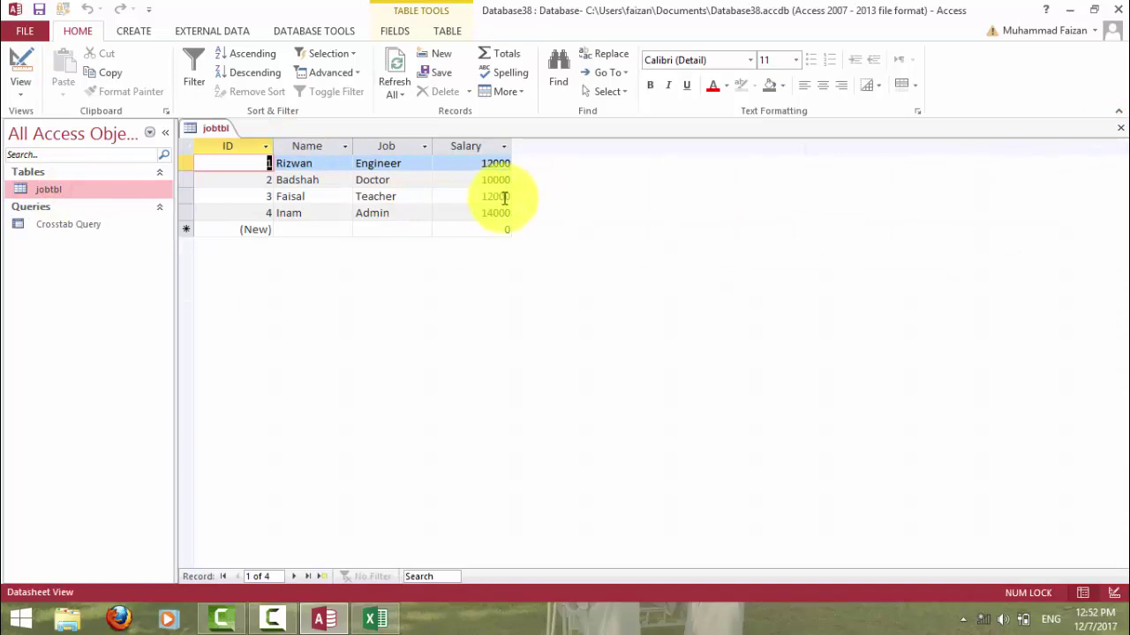
left_click(1120, 128)
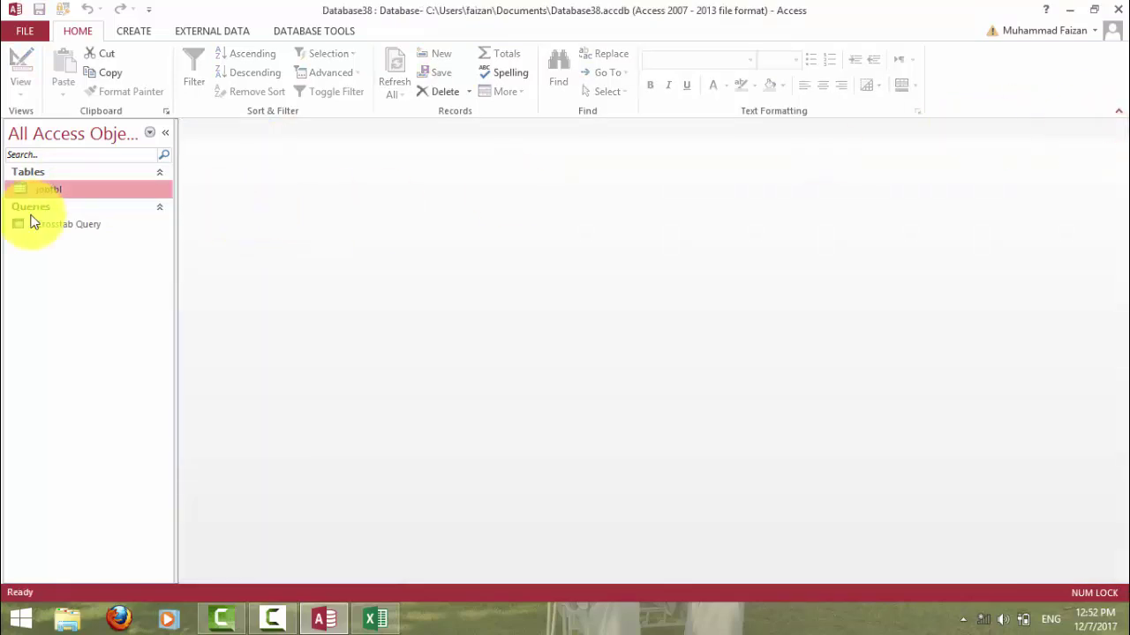
left_click(79, 226)
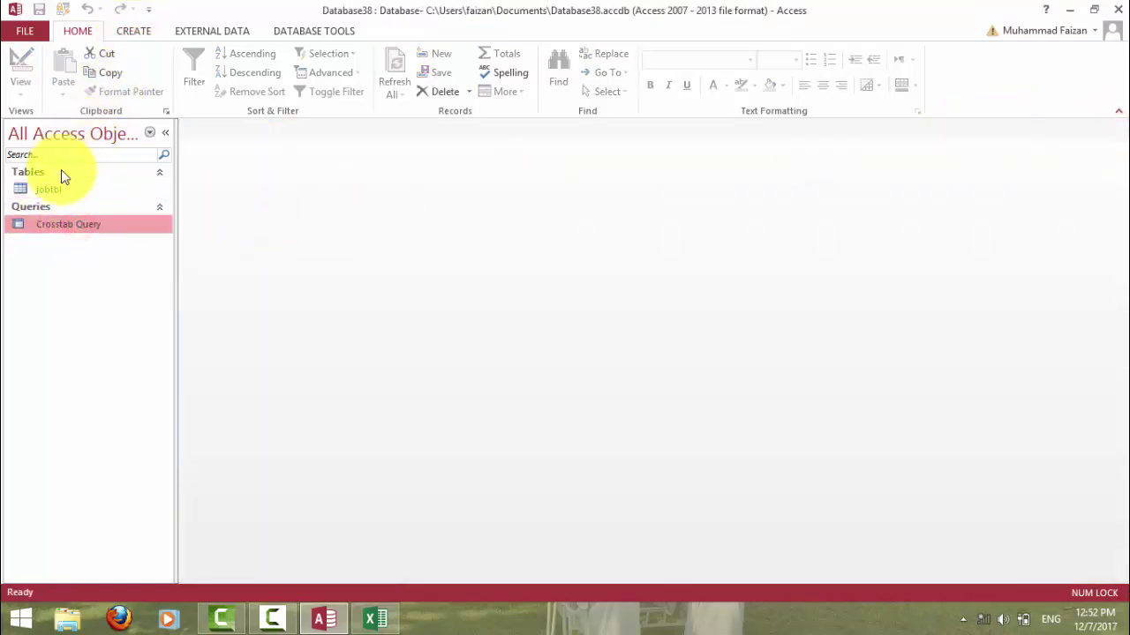
left_click(58, 196)
left_click(133, 31)
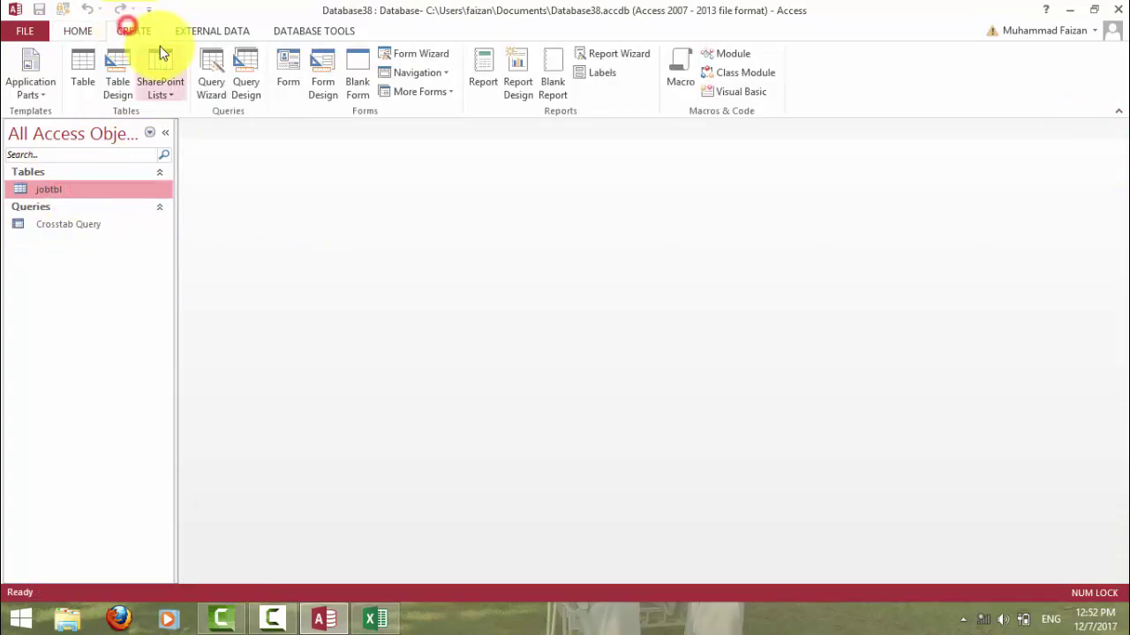
left_click(247, 83)
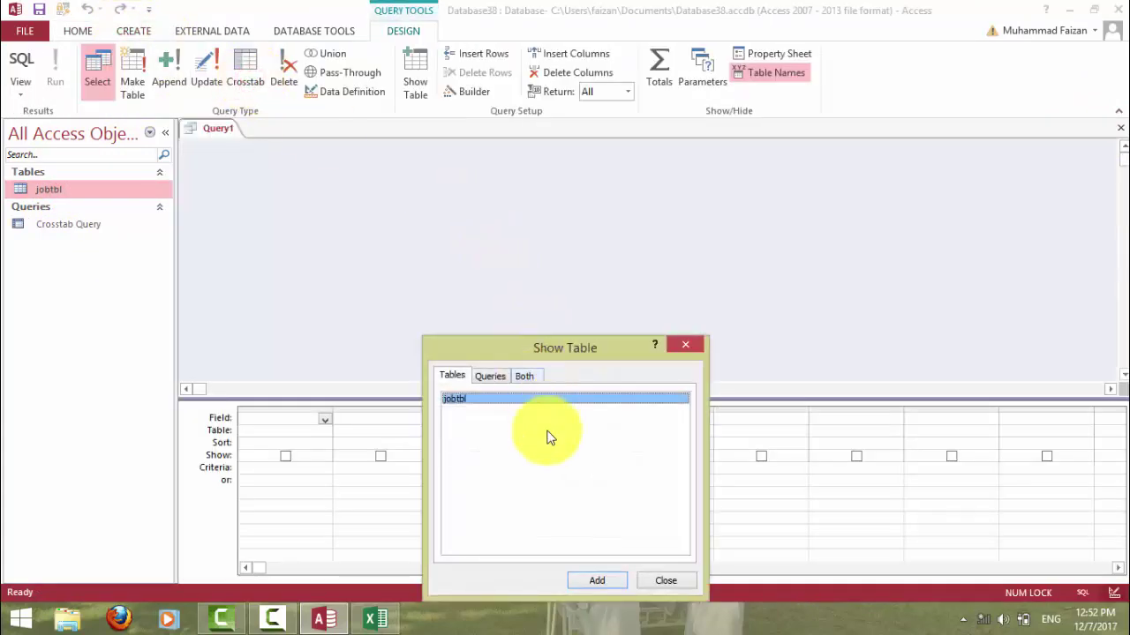
left_click(608, 581)
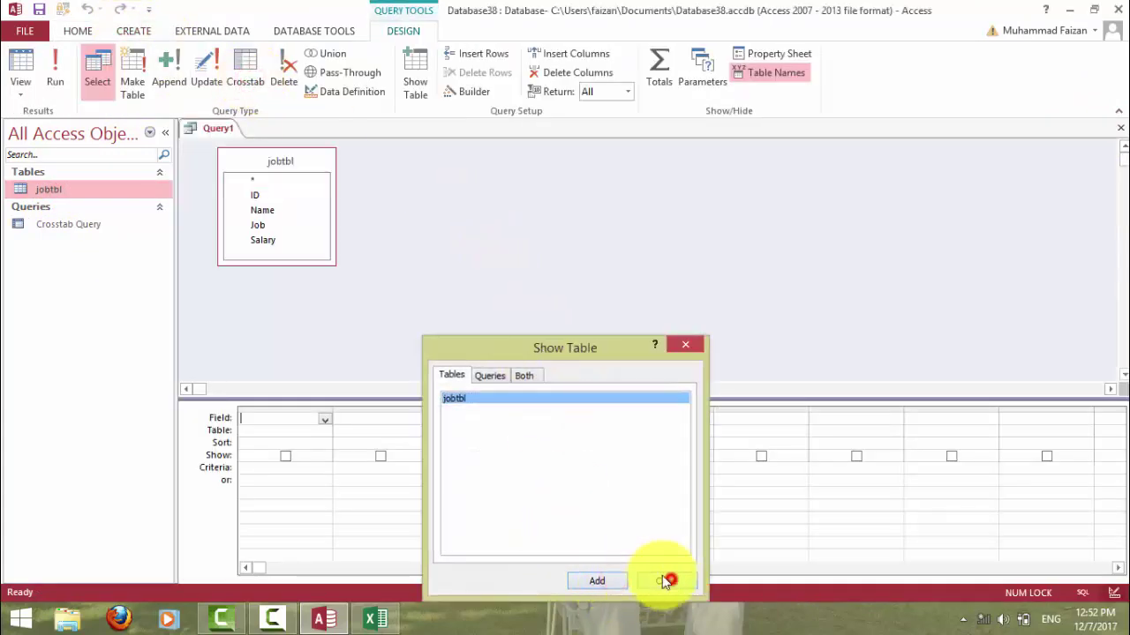
left_click(665, 579)
left_click(254, 175)
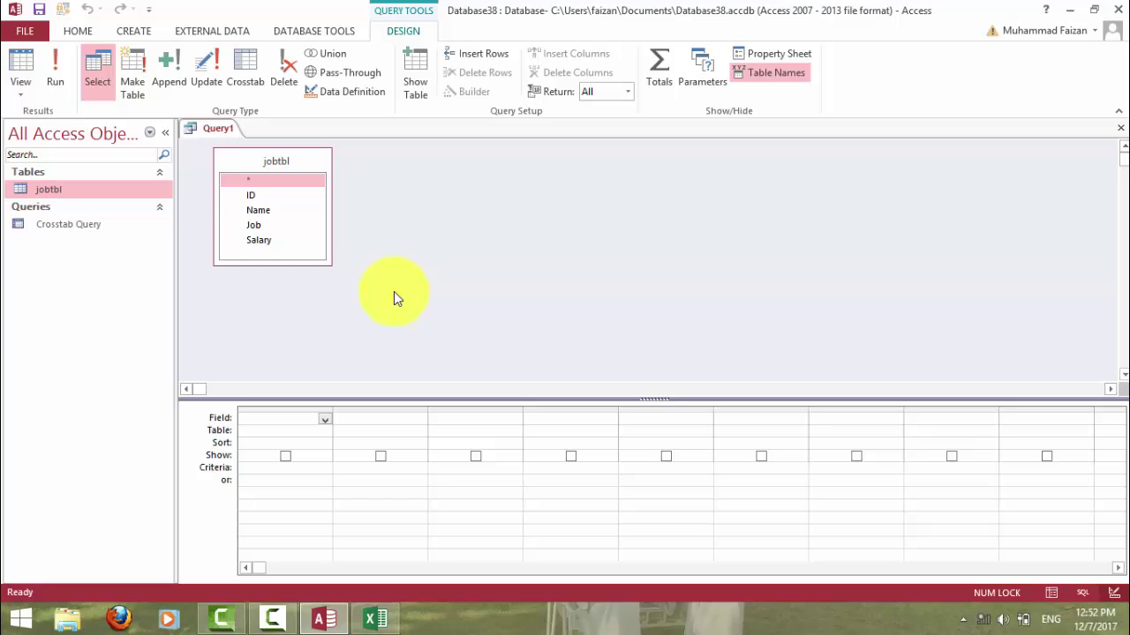
left_click(248, 195)
key("shift+End")
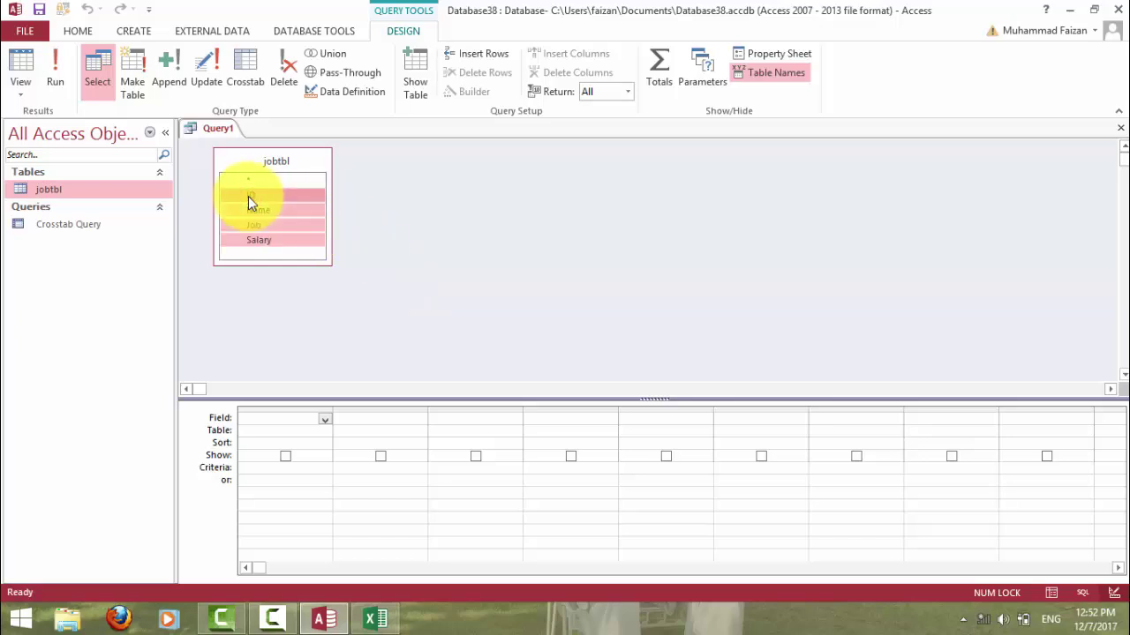
left_click_drag(248, 196, 281, 203)
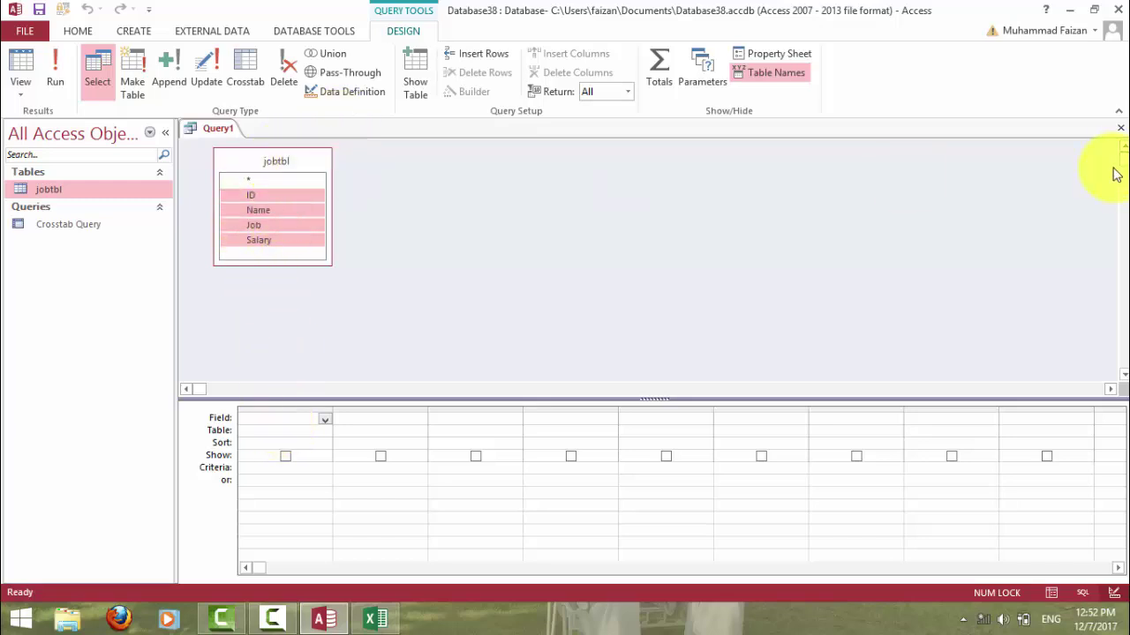
left_click(1119, 128)
left_click(578, 354)
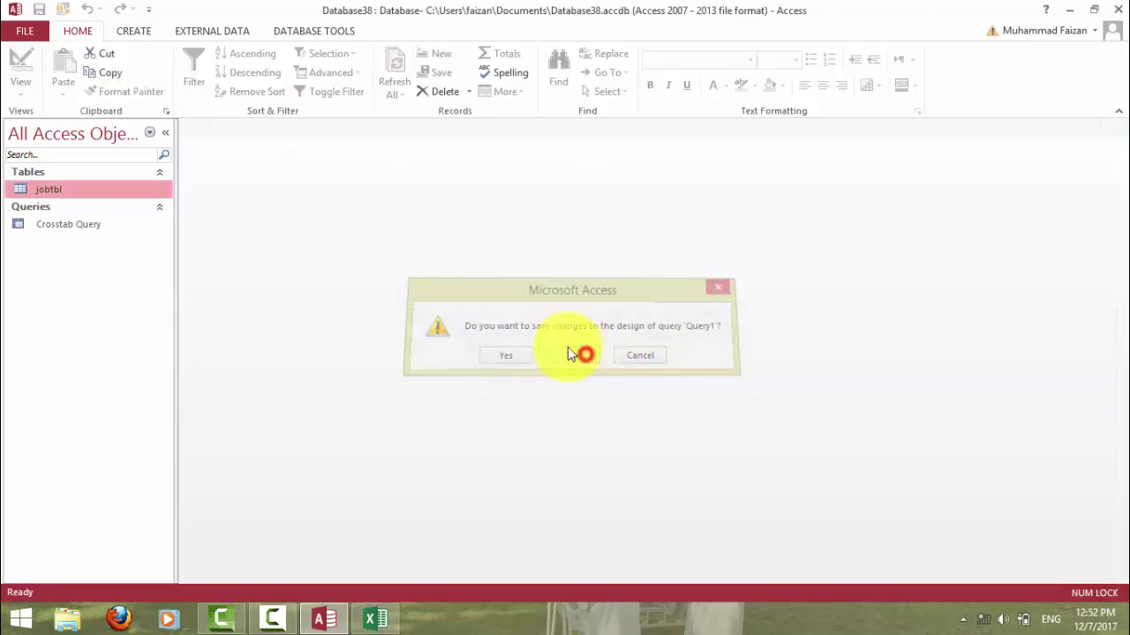
Create a new table in Design view with an ID field of the AutoNumber data type.
left_click(133, 33)
left_click(111, 82)
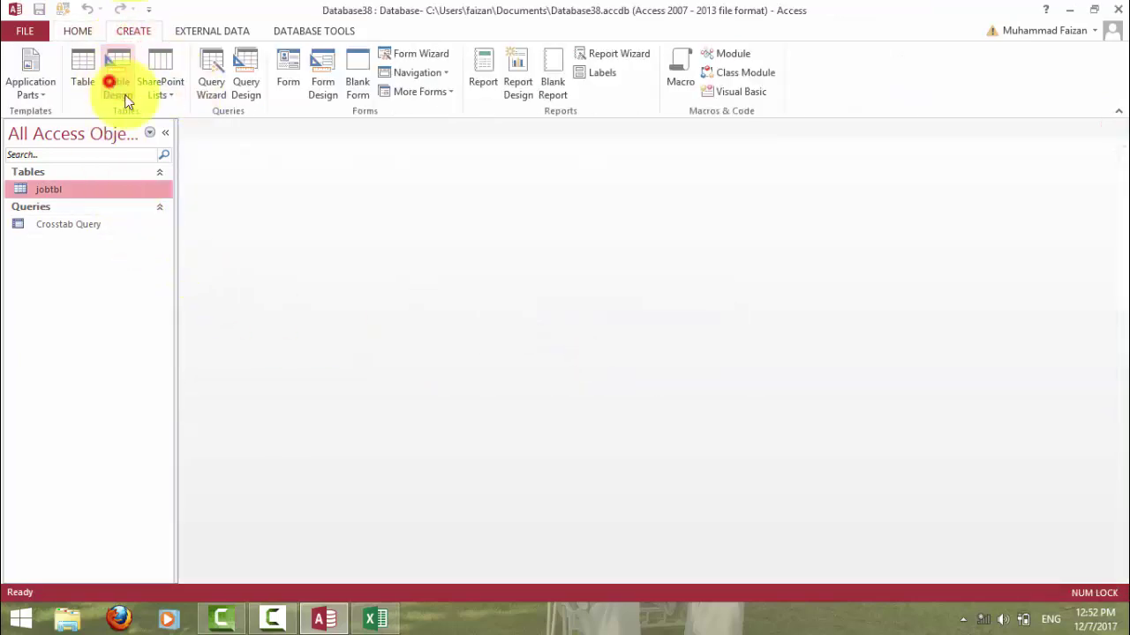
type("ID")
key("Tab")
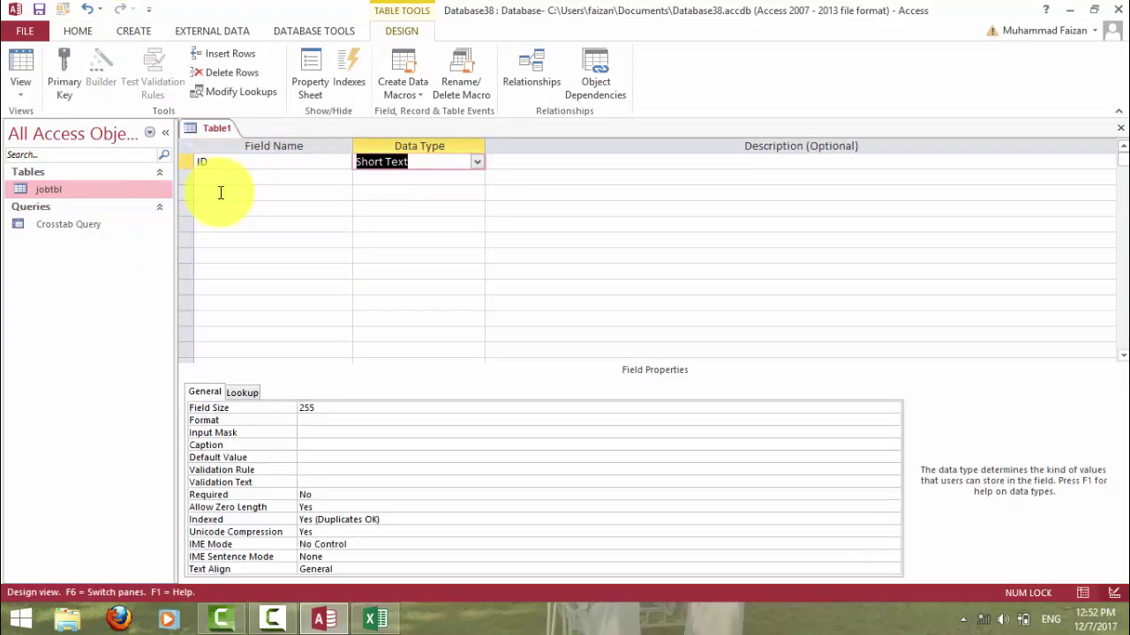
type("a")
key("Tab")
key("Tab")
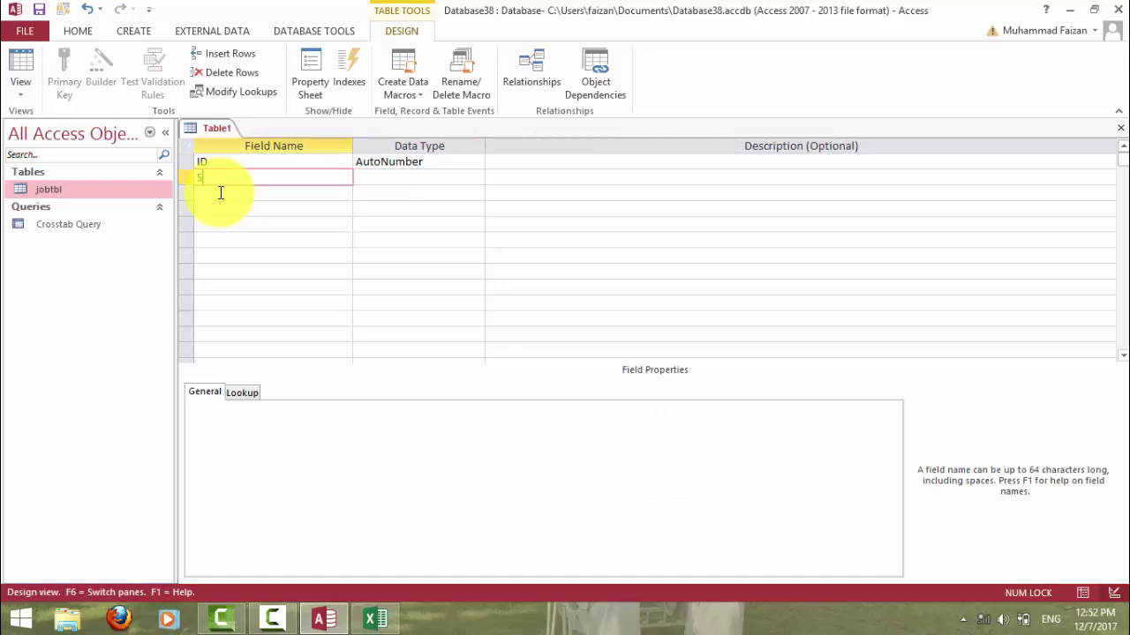
Add the fields SName and Class to the new table, both with the Short Text data type.
type("SName")
key("Tab")
key("Tab")
key("Tab")
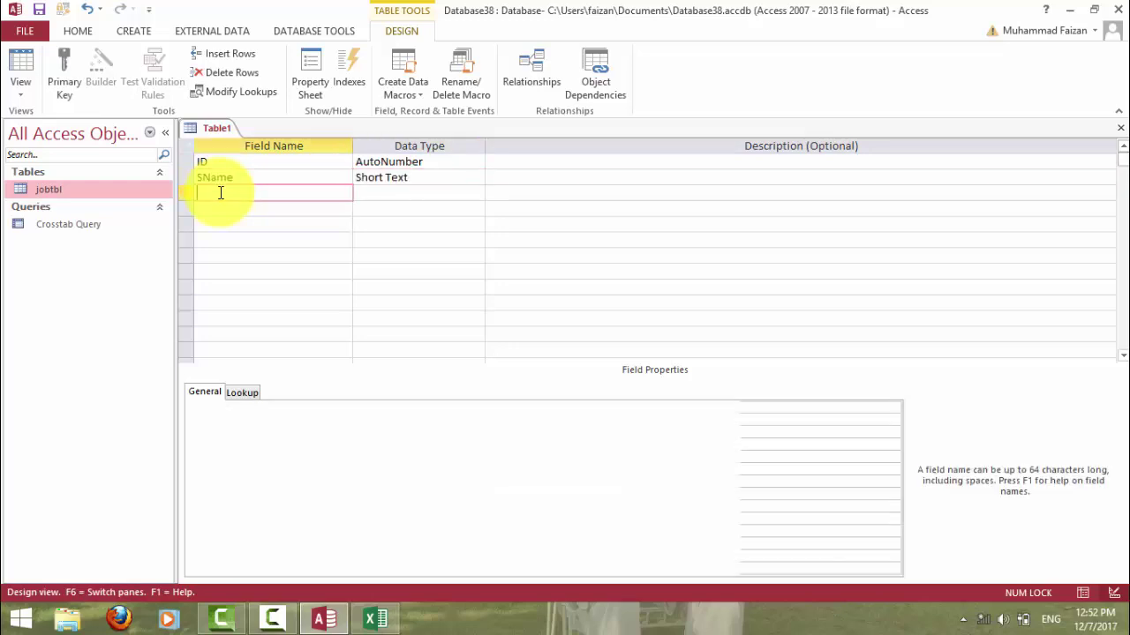
type("Class")
key("Tab")
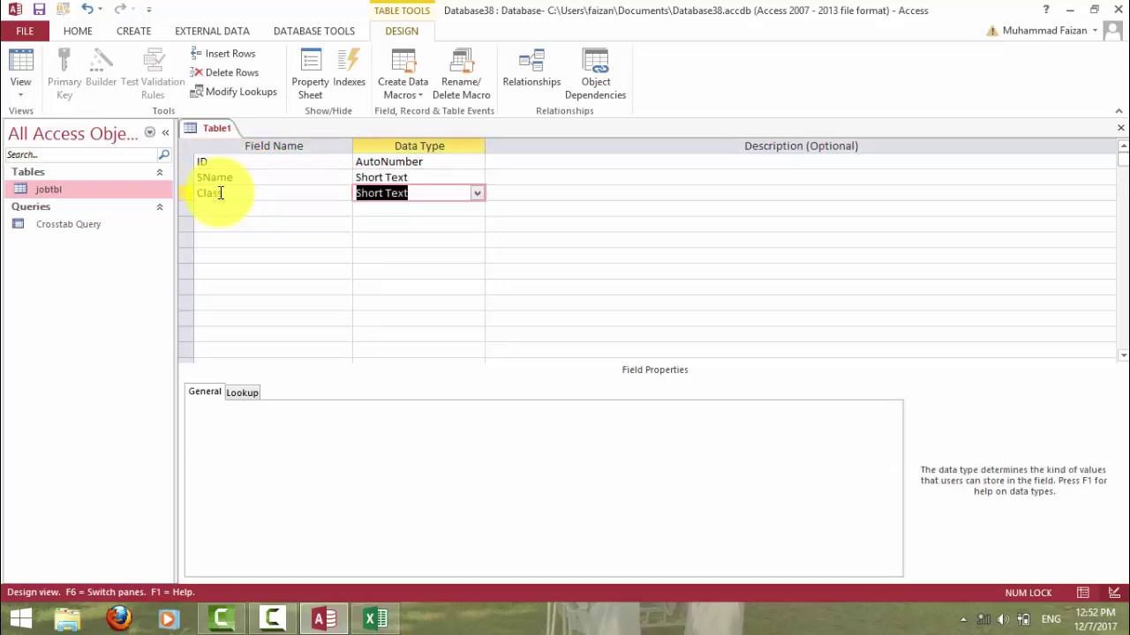
key("Tab")
key("Tab")
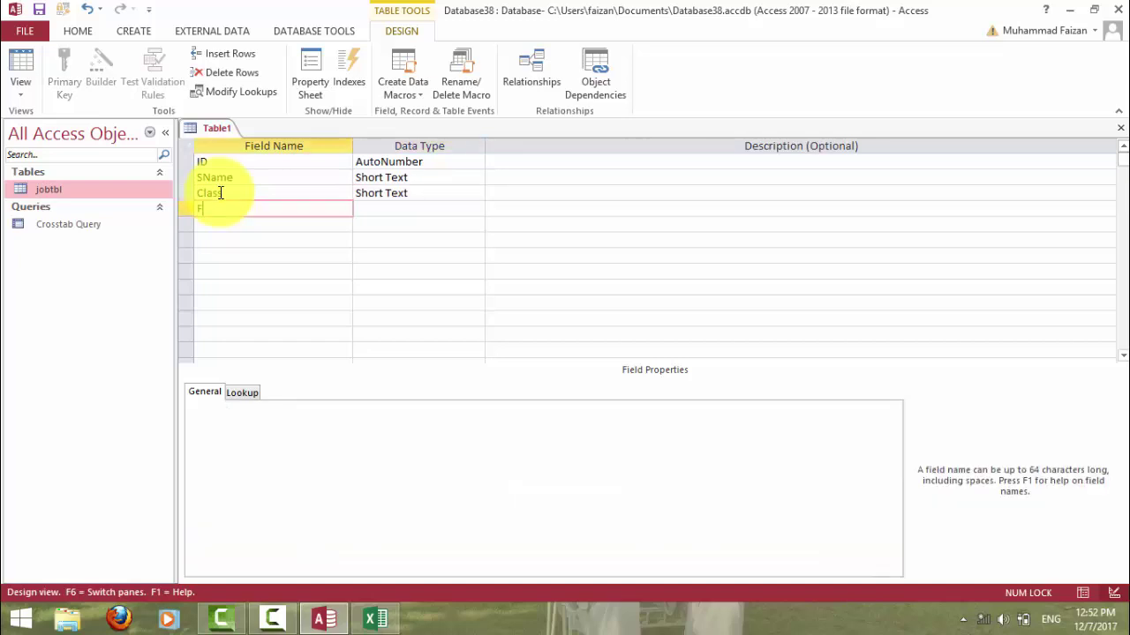
Add a Fee field with the Number data type below Class in the new table.
key("Tab")
type("n")
key("Tab")
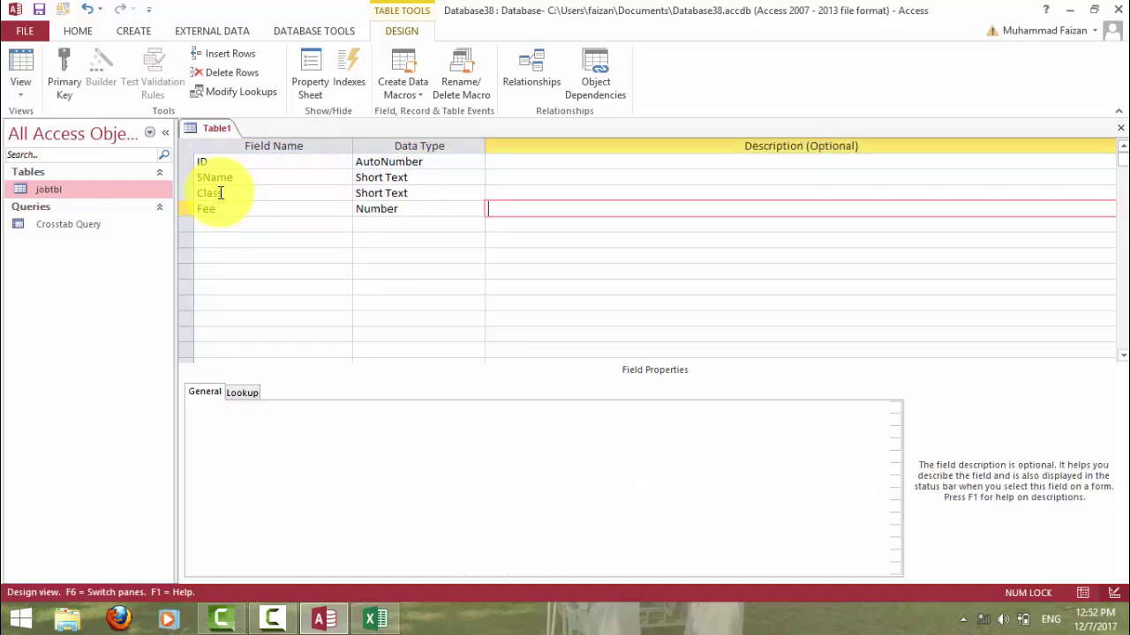
key("Tab")
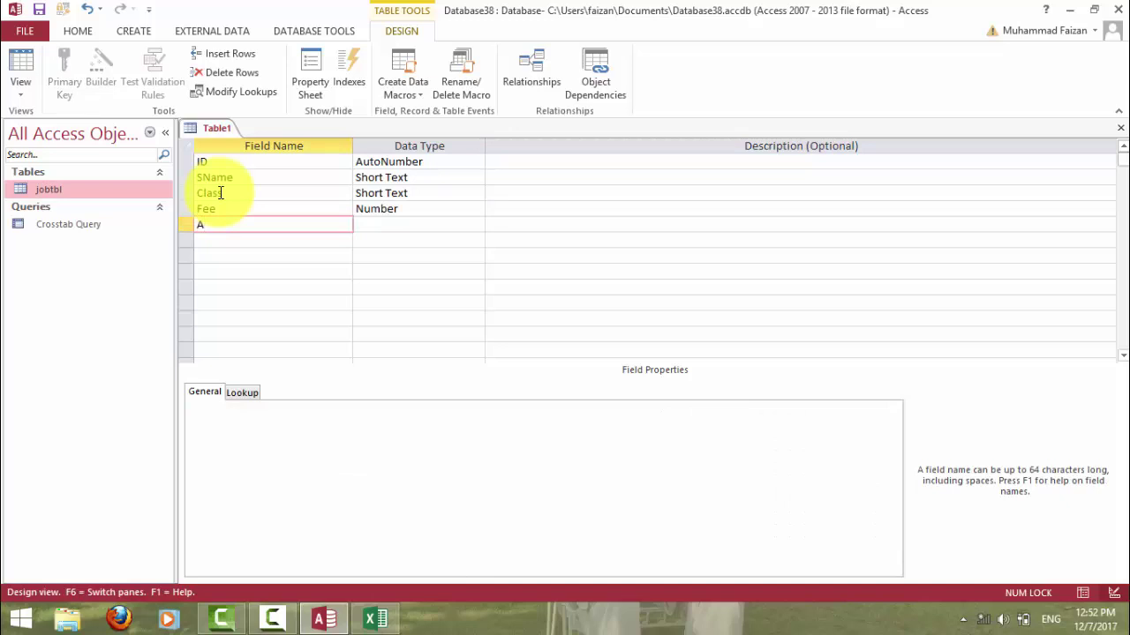
Add an Admission Date field with the Date/Time data type below Fee in the new table.
type("Admission Date")
key("Tab")
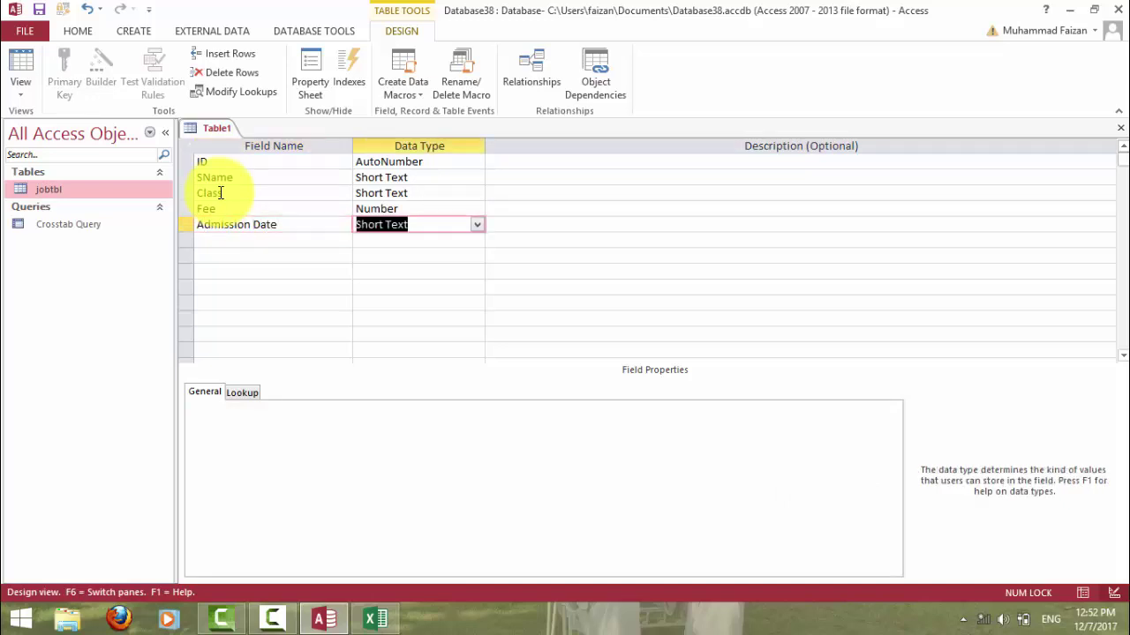
type("date/Time")
key("Tab")
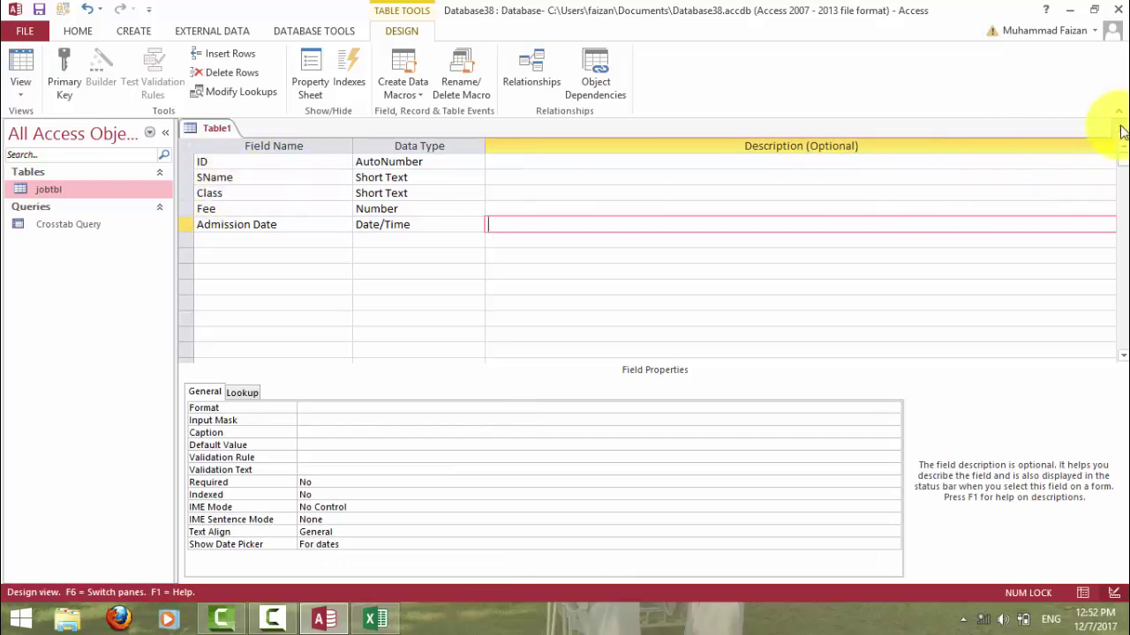
Close the new table design and save it under the name Studenttbl.
left_click(1121, 128)
left_click(515, 351)
type("Student ")
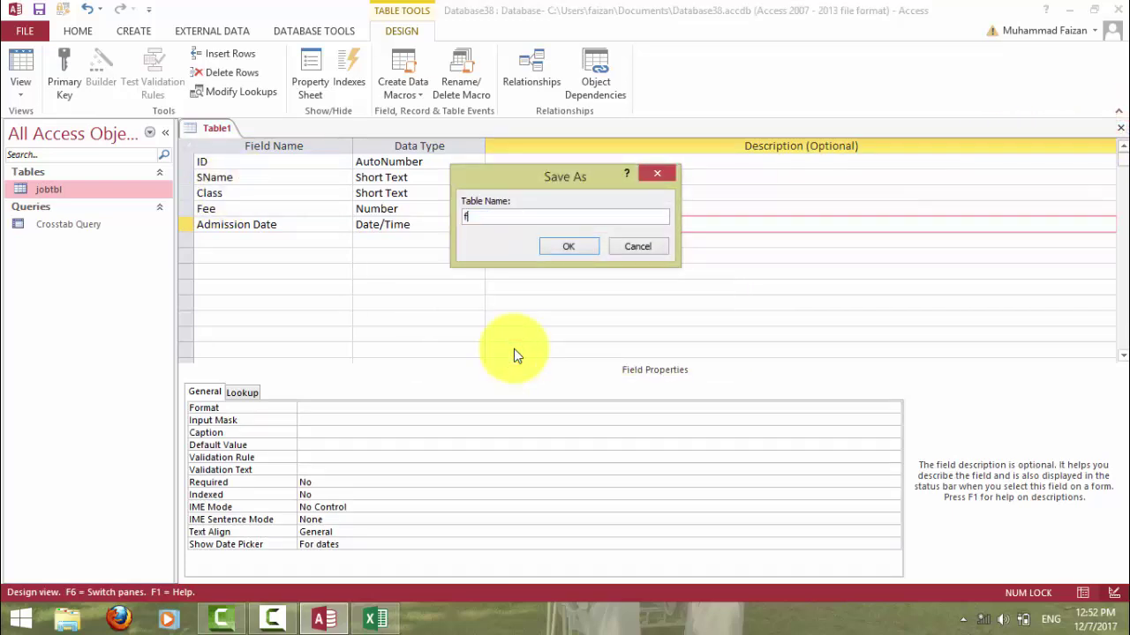
type("tbl")
key("Return")
left_click(572, 371)
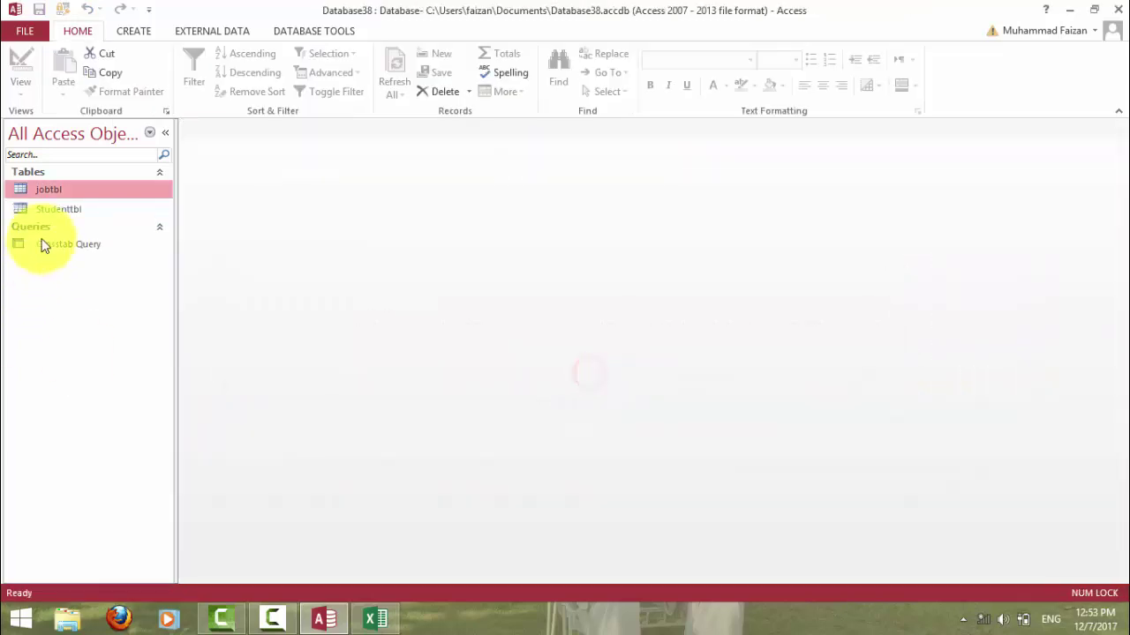
Open Studenttbl and start its first record with the student's name and the Class 3rd.
double_click(43, 209)
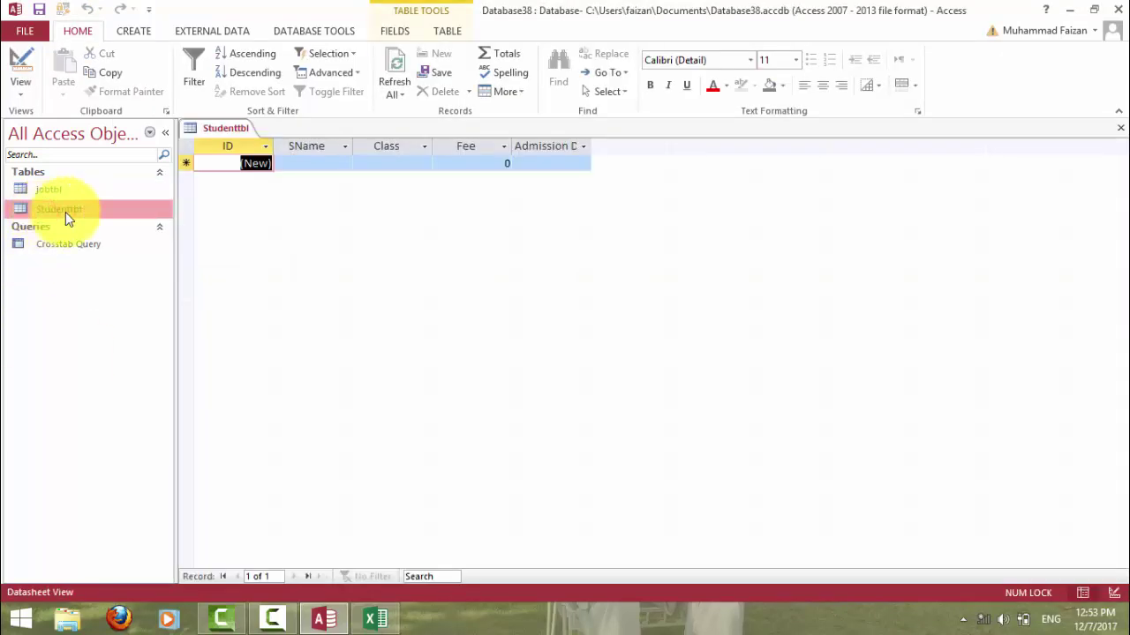
left_click(324, 165)
type("Inam")
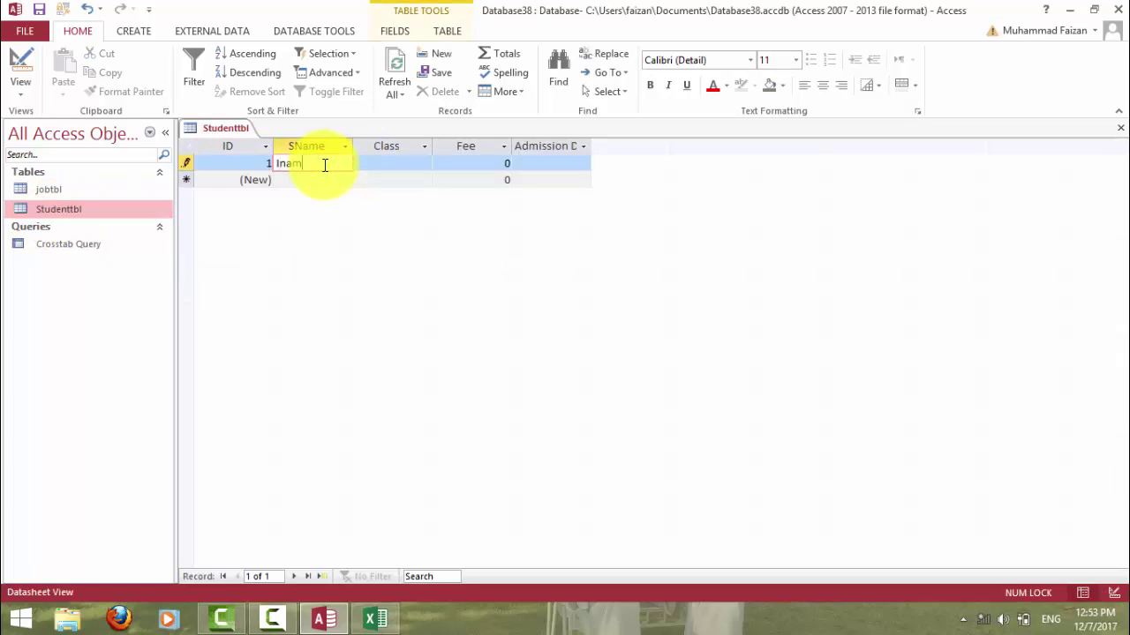
key("Tab")
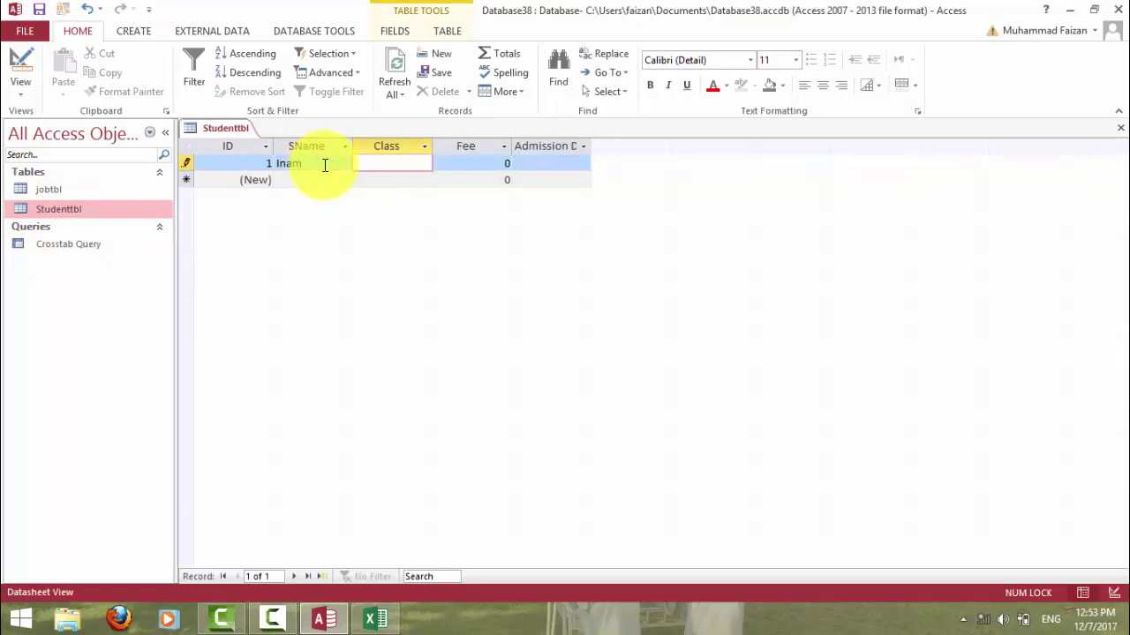
type("three")
key("BackSpace")
key("BackSpace")
key("BackSpace")
key("BackSpace")
key("BackSpace")
type("3rd")
key("Tab")
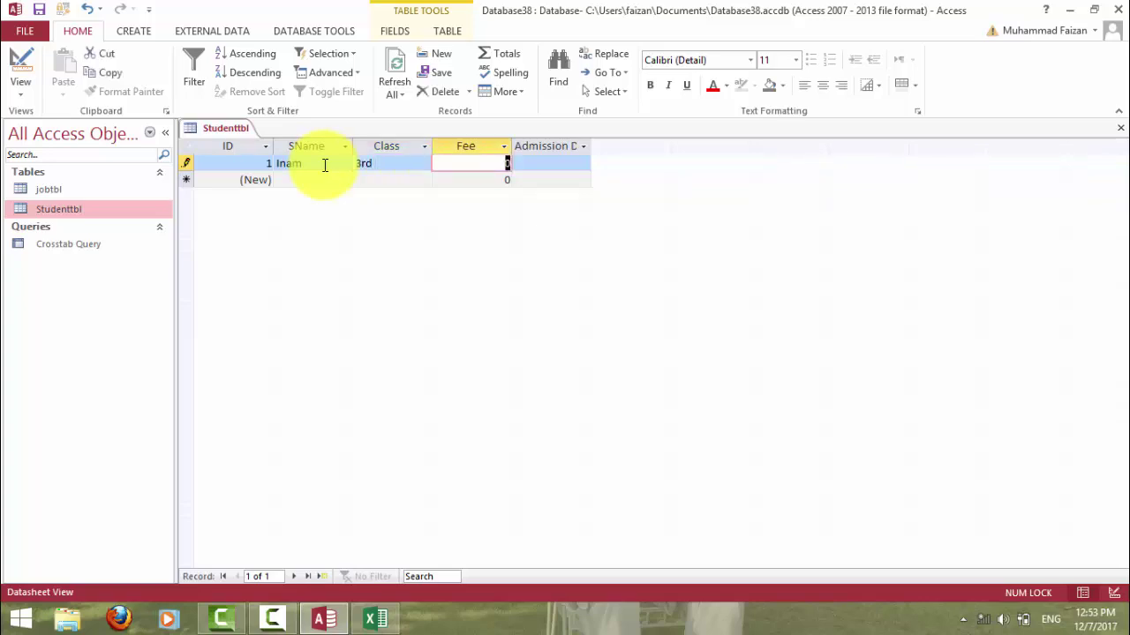
Complete the first student record with a Fee of 12000 and the current date, 12/7/2017, as Admission Date.
type("12000")
key("Tab")
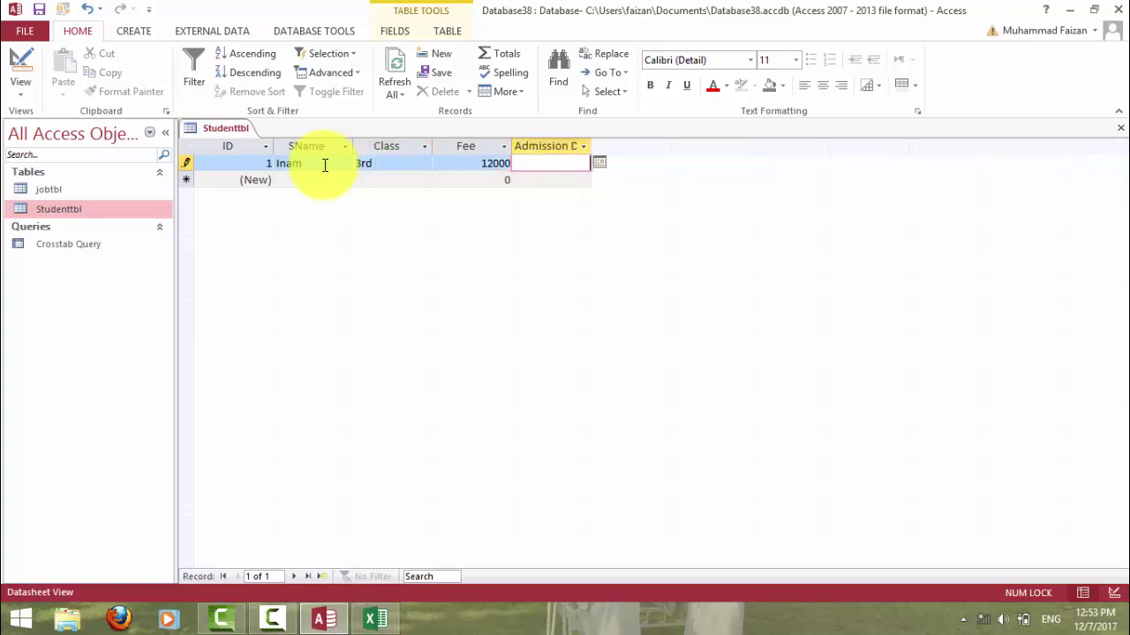
key("ctrl+semicolon")
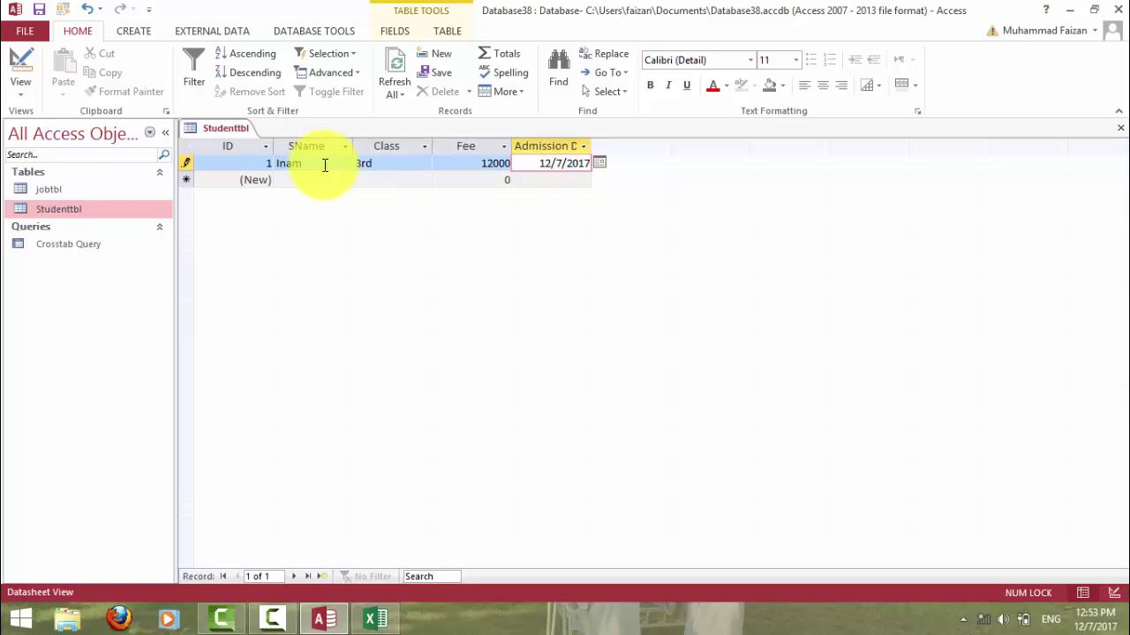
Add a second record with the student's name, Class 10th, Fee 14000 and Admission Date 12/5/2017.
left_click(253, 175)
left_click(306, 181)
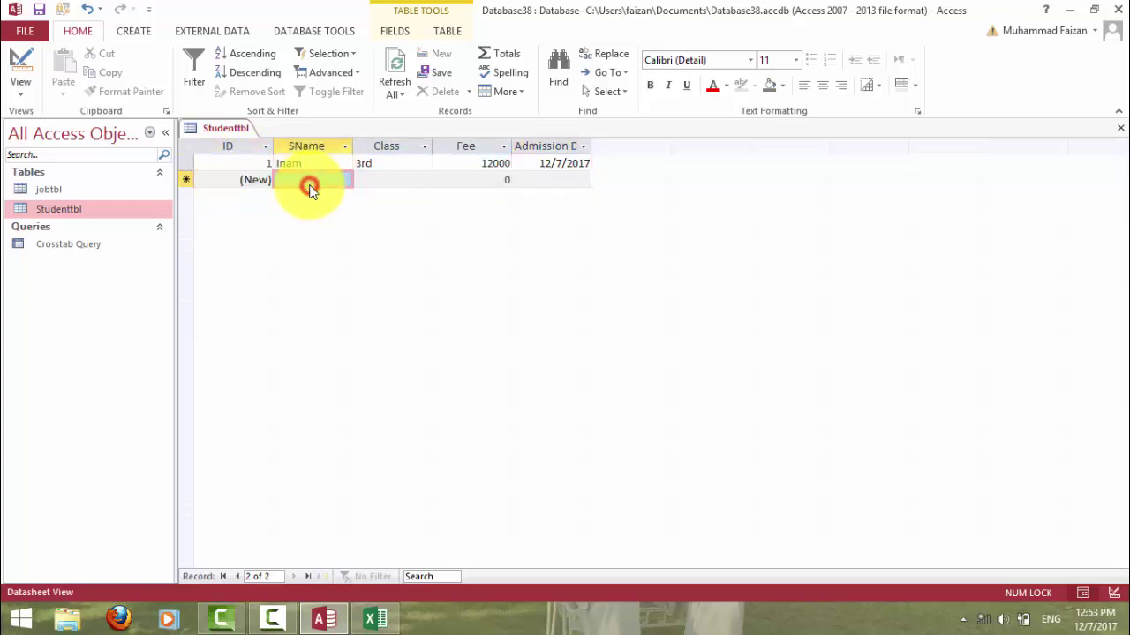
type("Rizwan")
key("Tab")
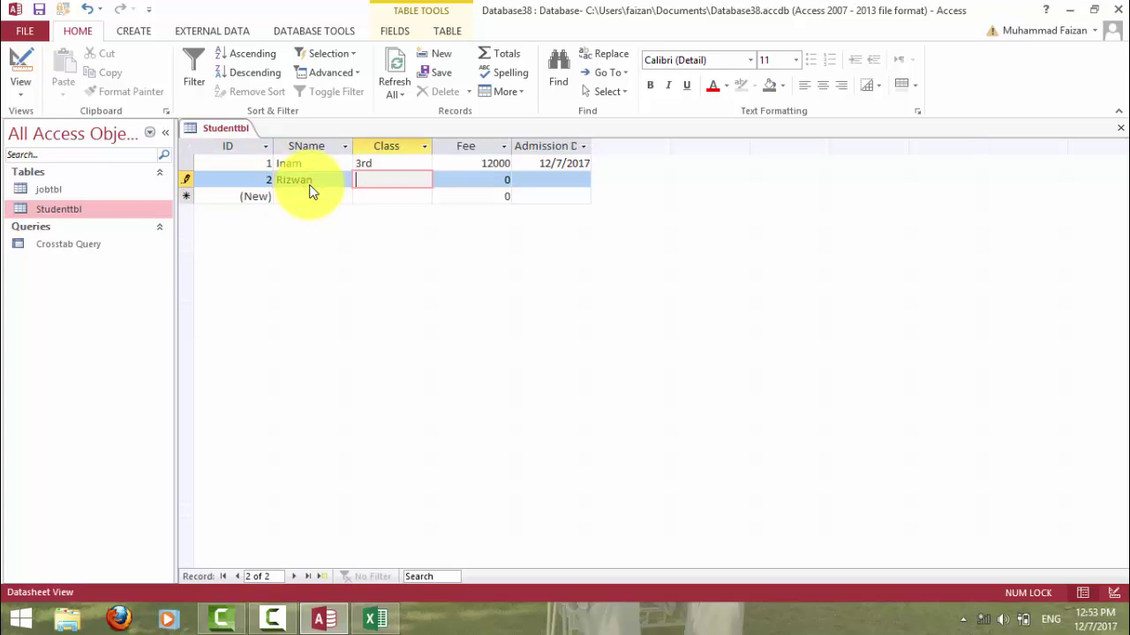
type("10th")
key("Tab")
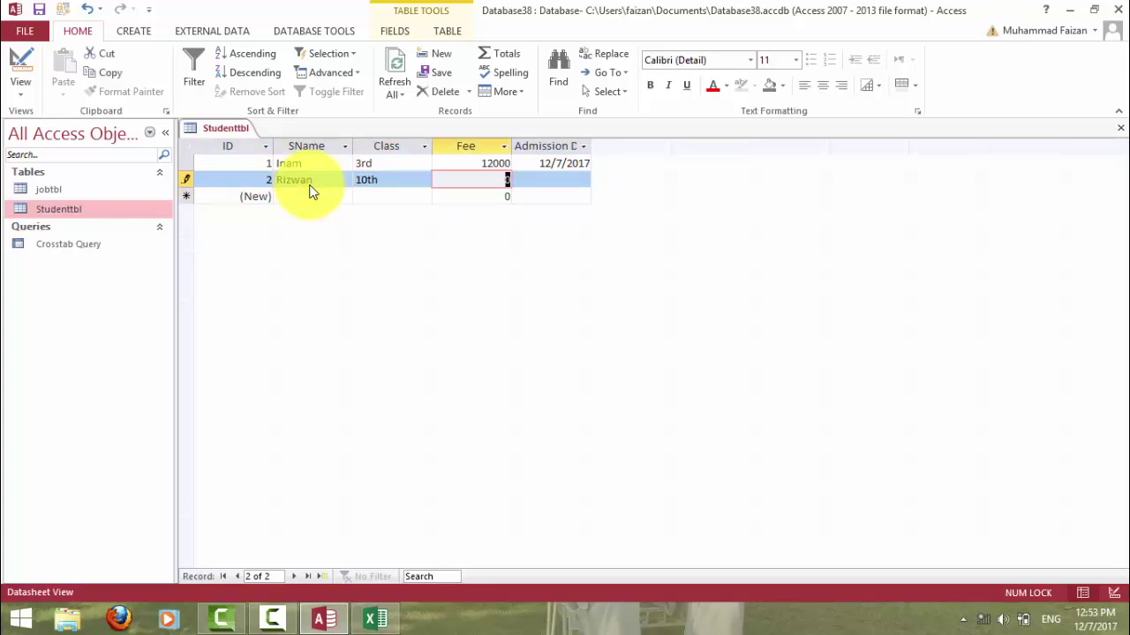
type("14000")
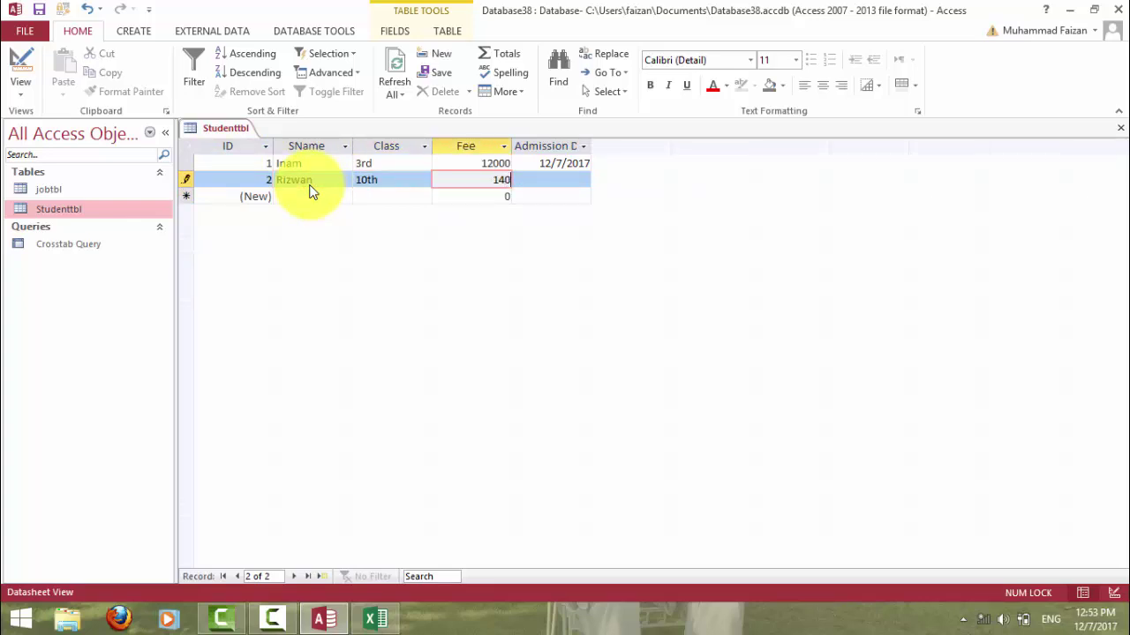
key("Tab")
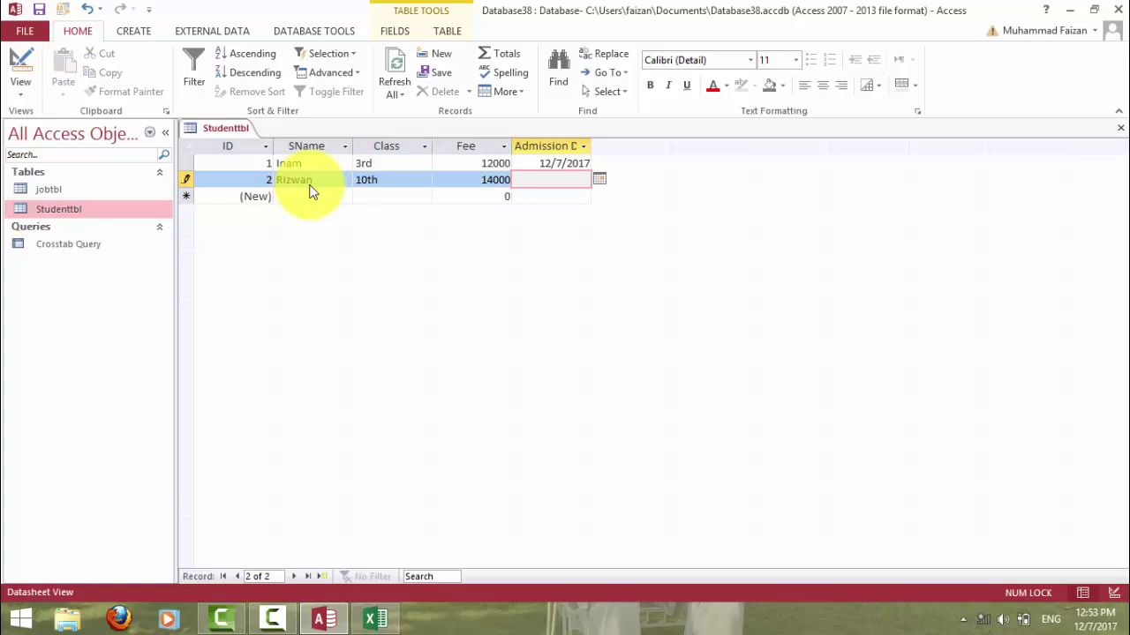
left_click(599, 179)
left_click(512, 241)
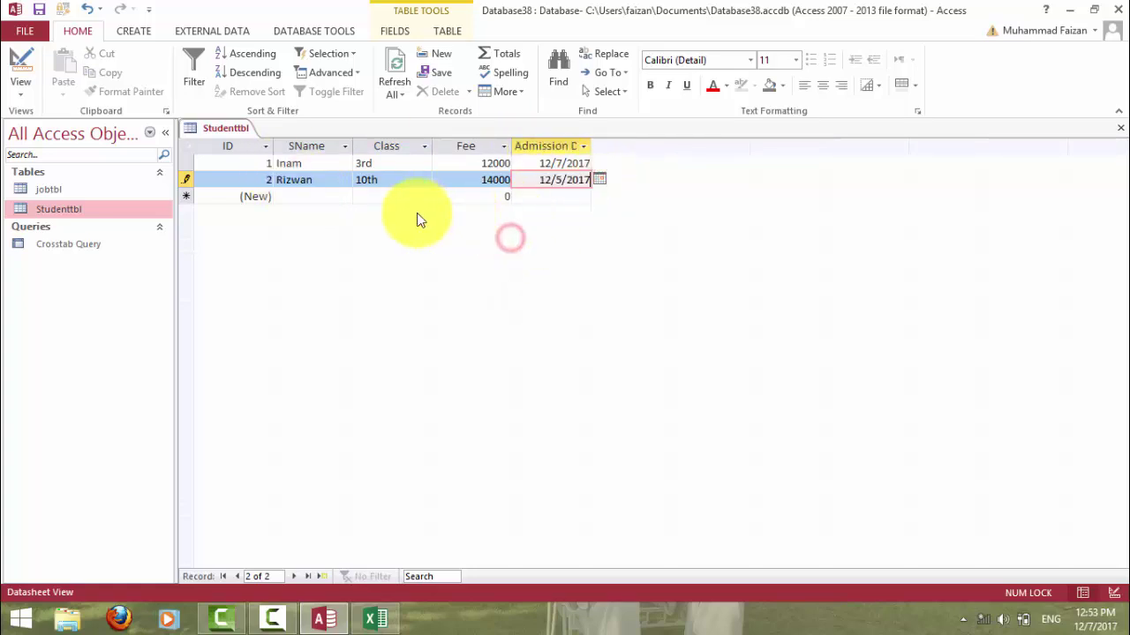
Add a third record with the student's name, Class 12th, Fee 14000 and Admission Date 12/1/2017.
left_click(315, 196)
type("Badshah")
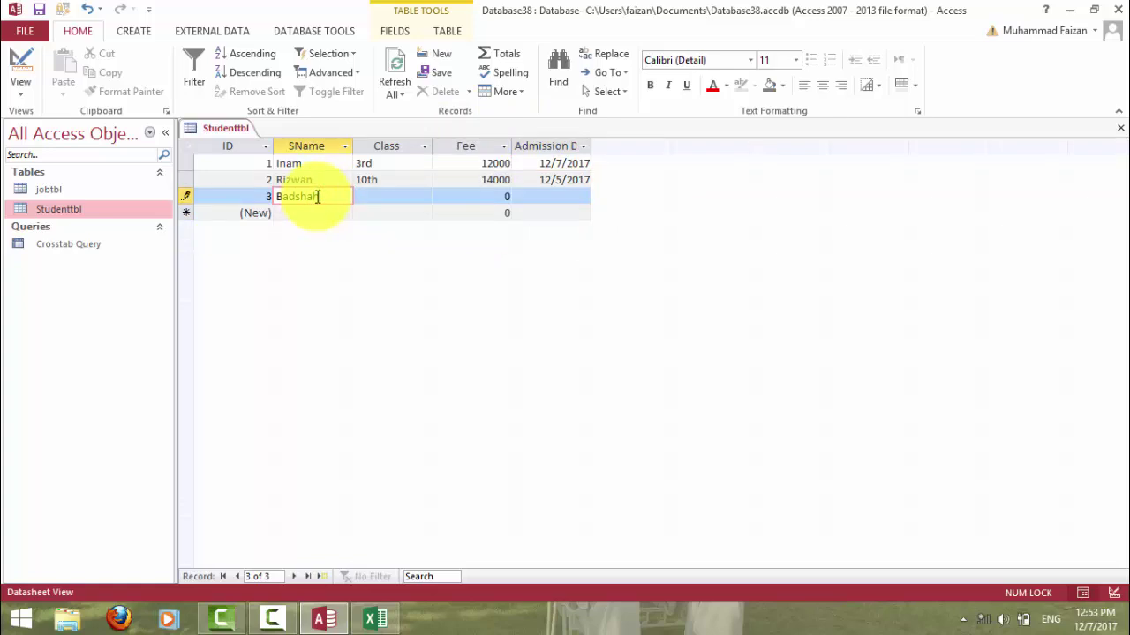
key("Tab")
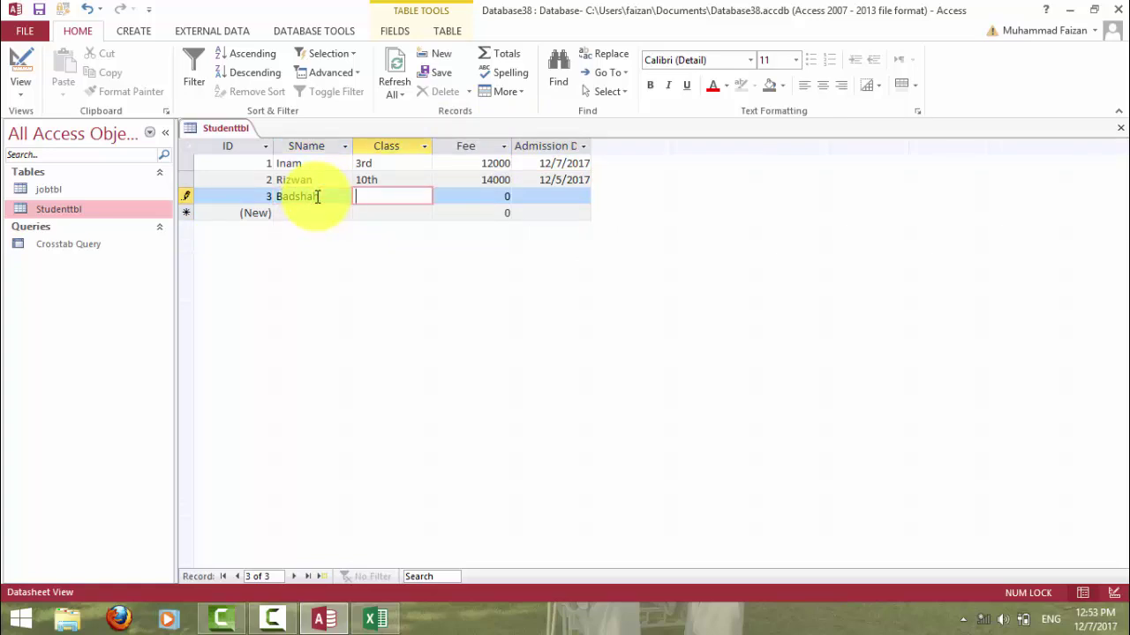
type("12th")
key("Tab")
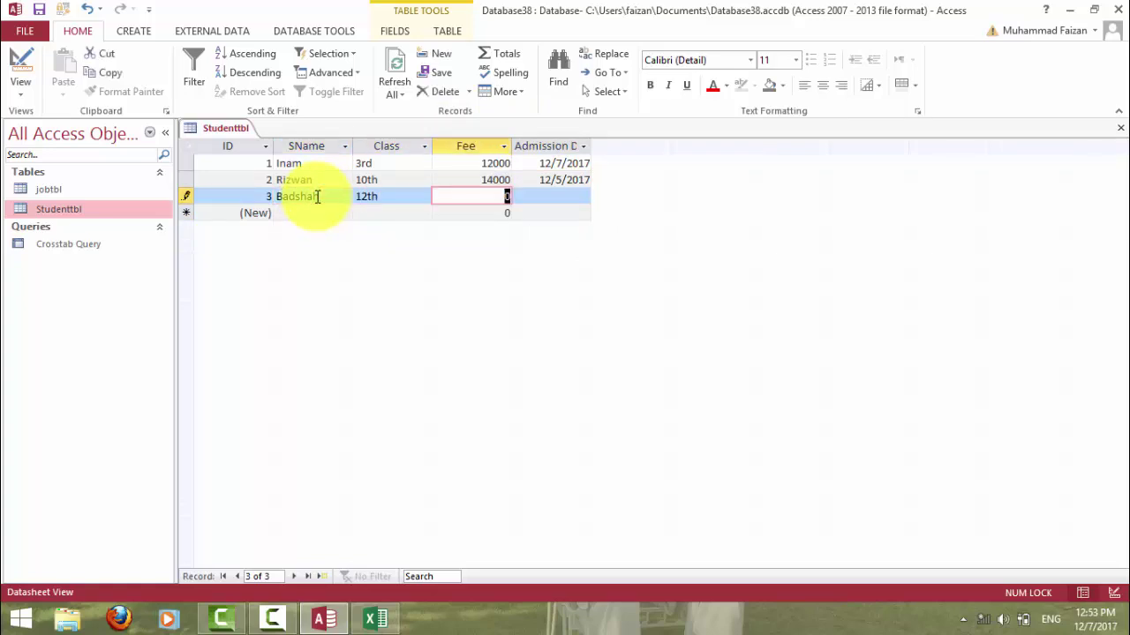
type("14000")
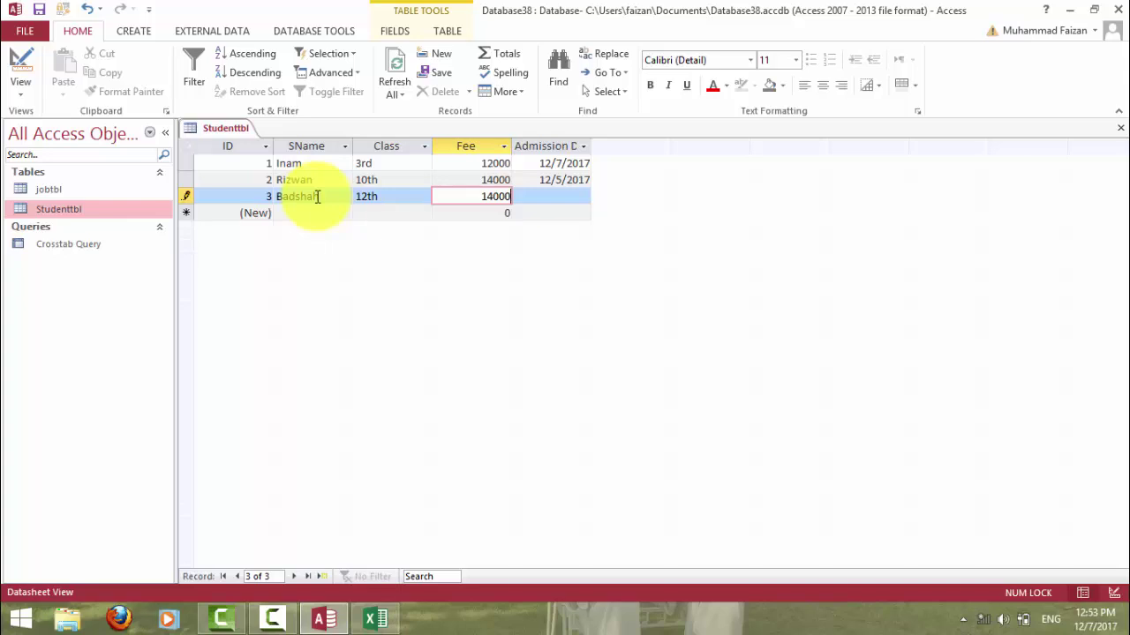
key("Tab")
left_click(601, 196)
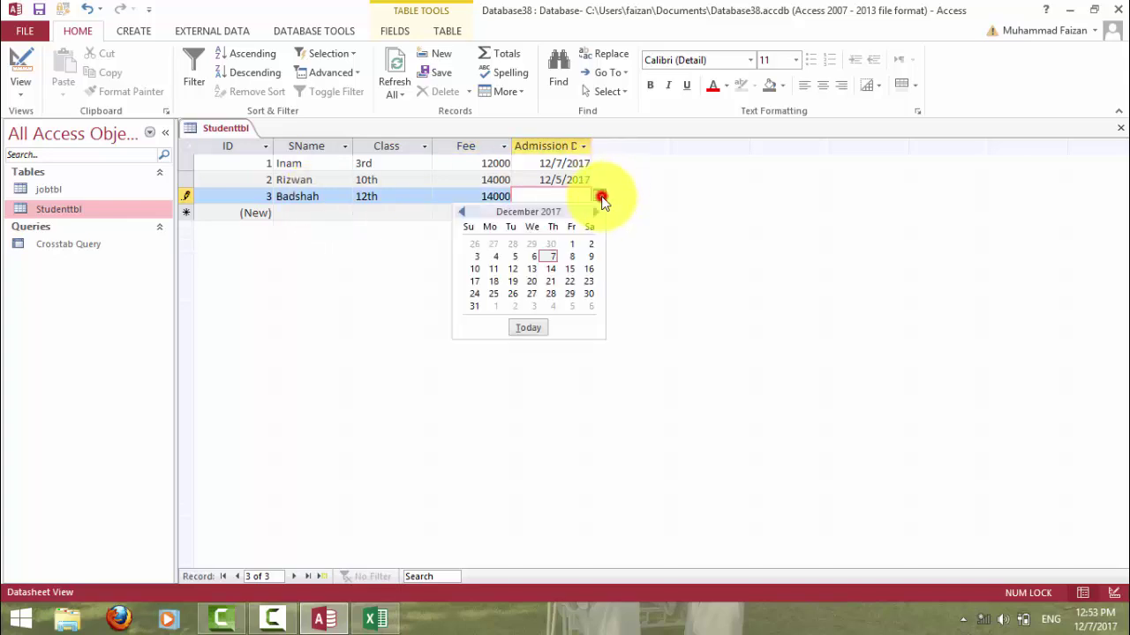
left_click(572, 243)
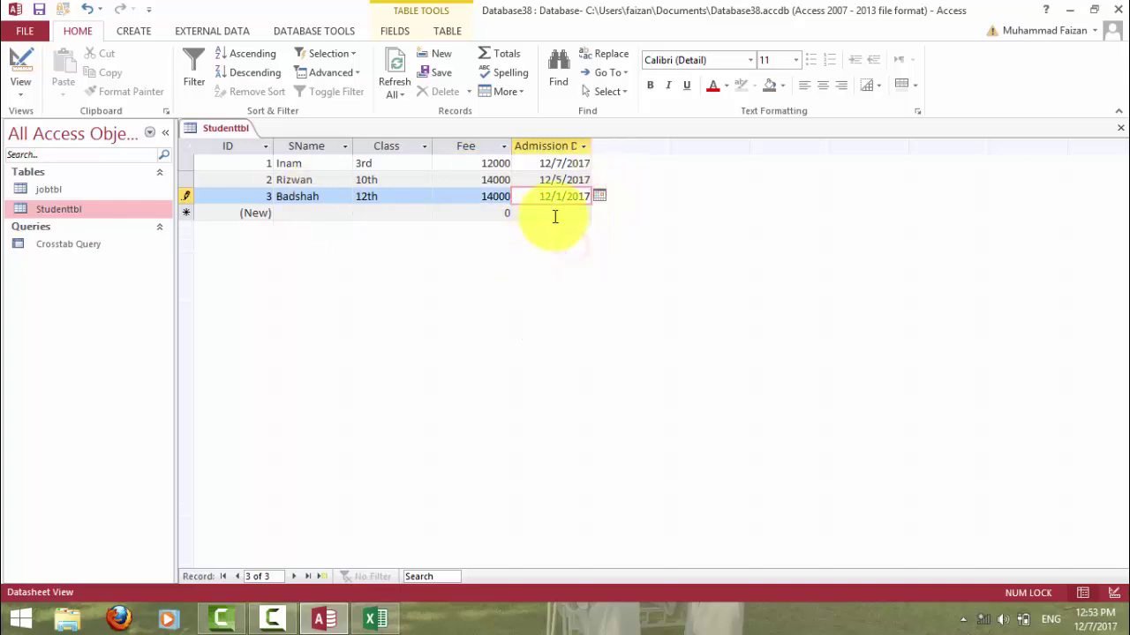
left_click(555, 215)
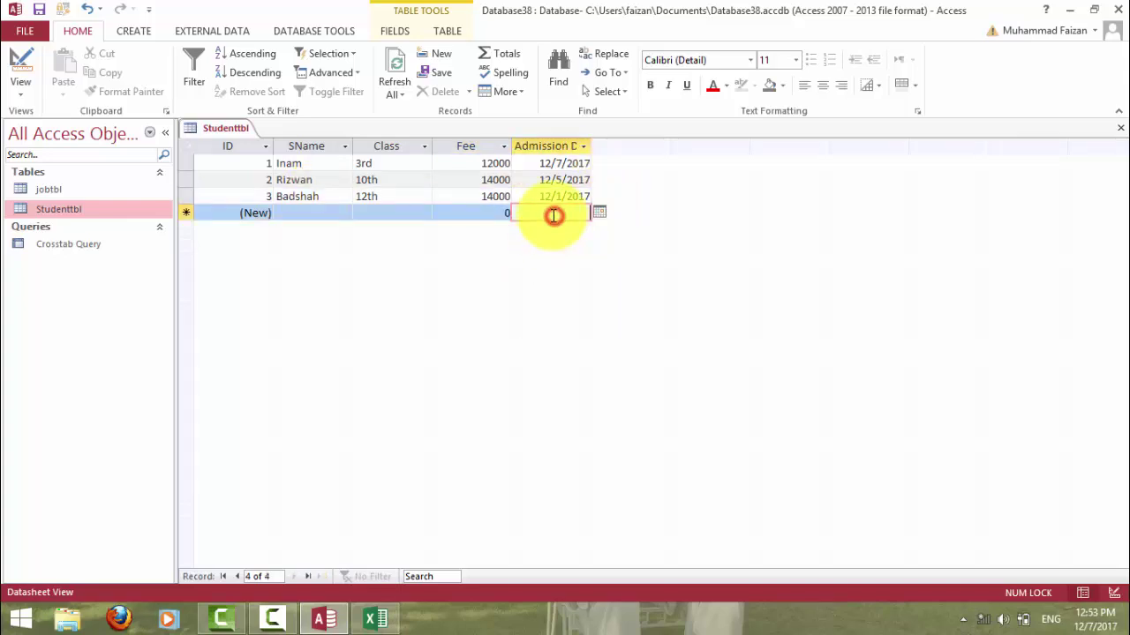
Copy the three student records and append them to the end of Studenttbl with Paste Append.
left_click(522, 179)
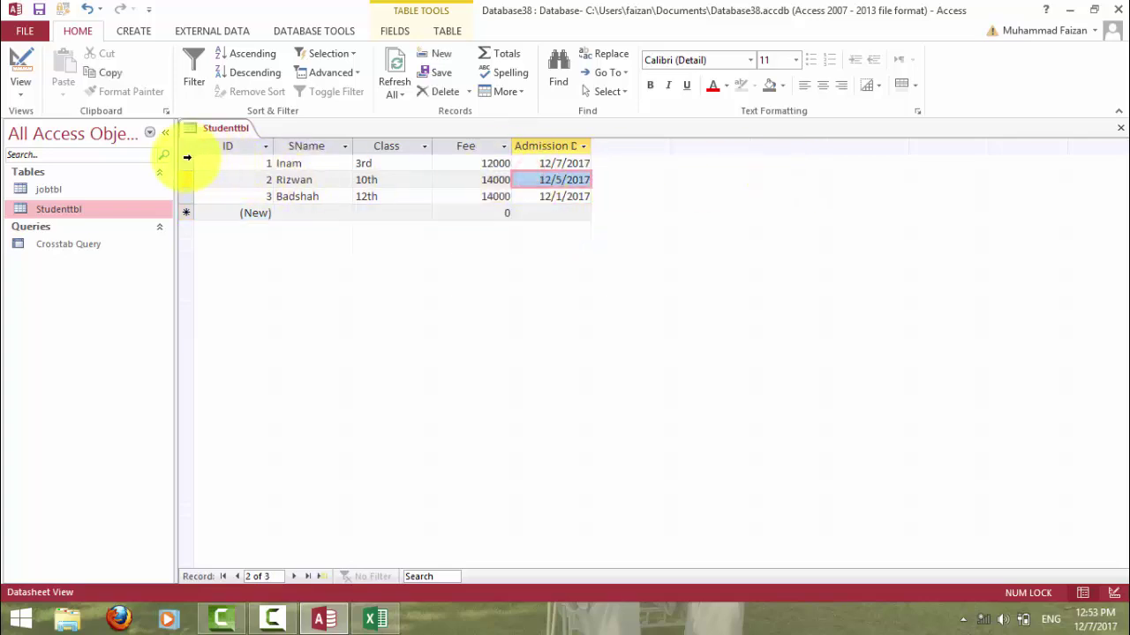
left_click_drag(182, 160, 180, 188)
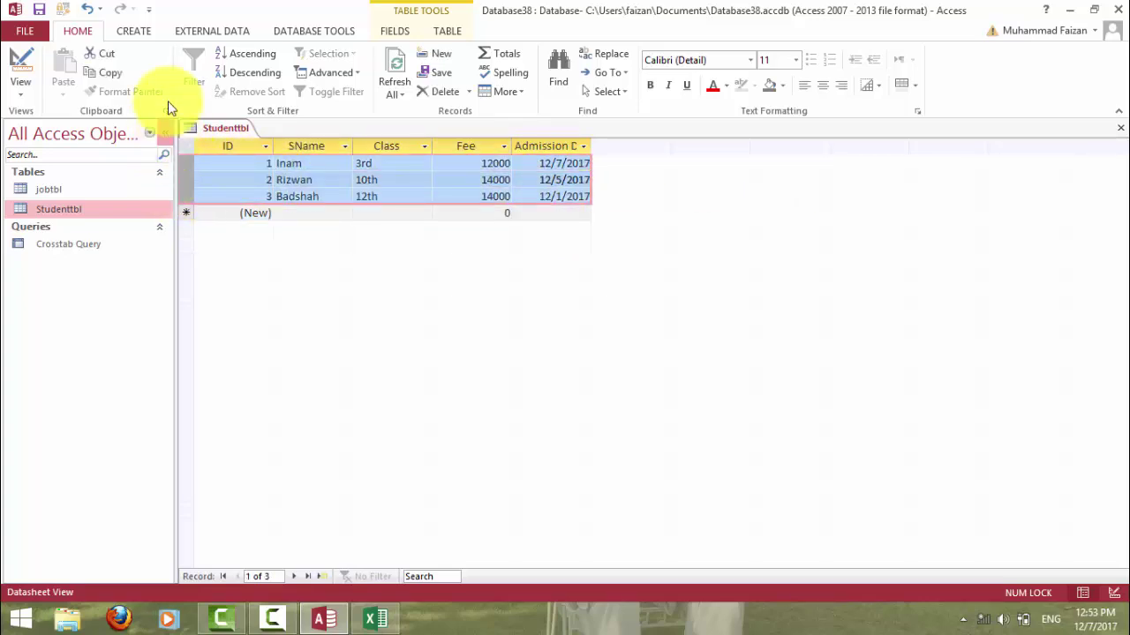
left_click(65, 94)
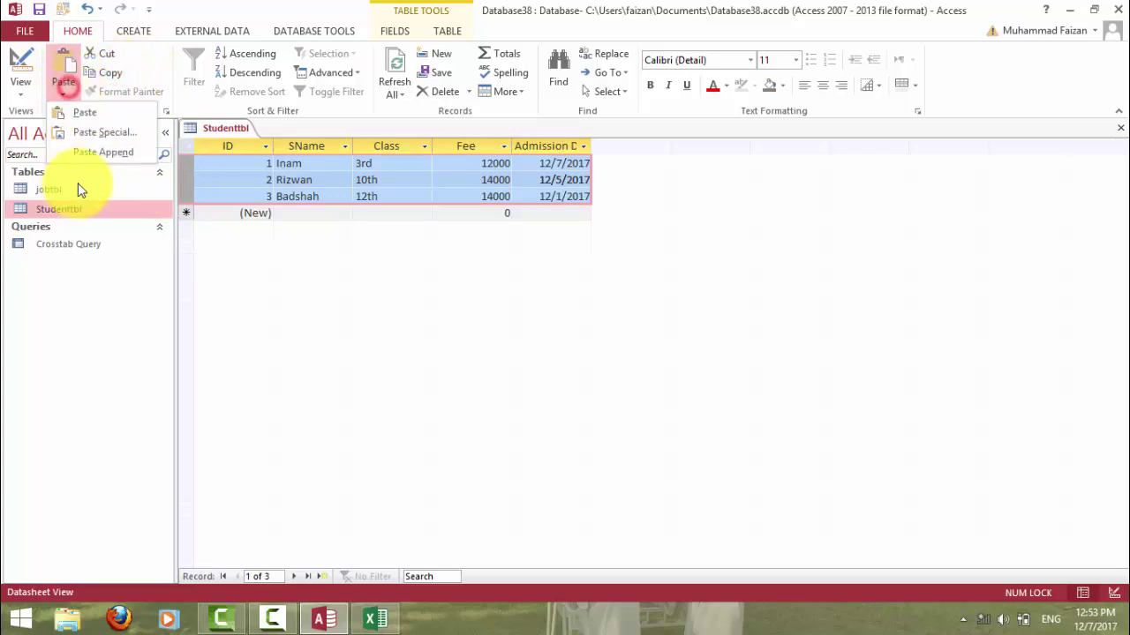
left_click(92, 150)
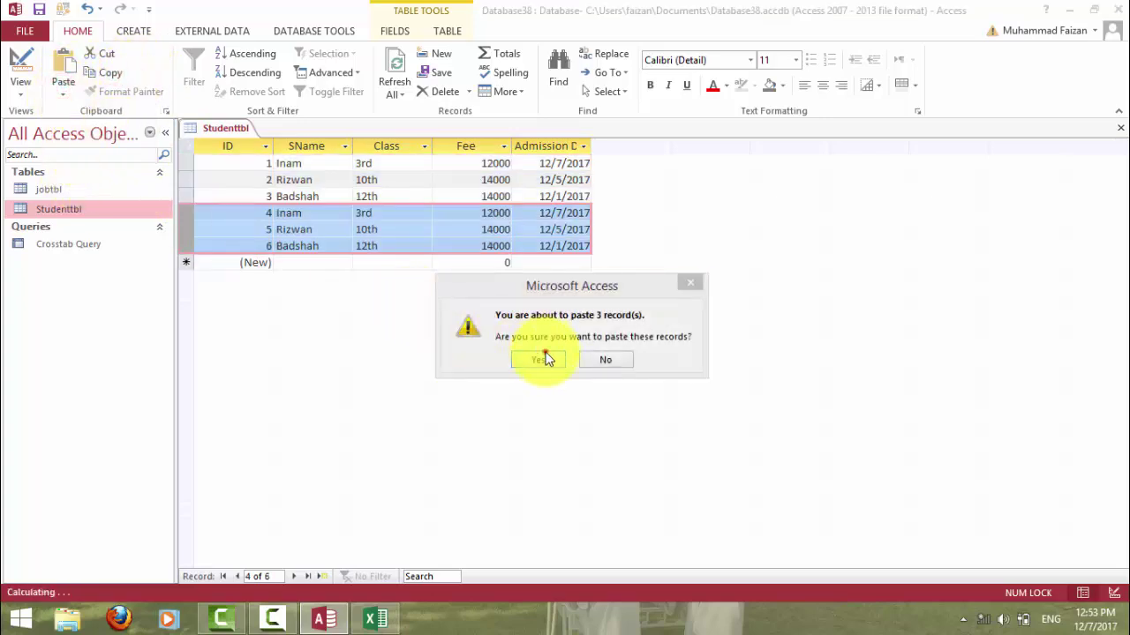
left_click(541, 358)
Append the three copied records to Studenttbl five more times, filling the table up to ID 21.
left_click(63, 95)
left_click(80, 152)
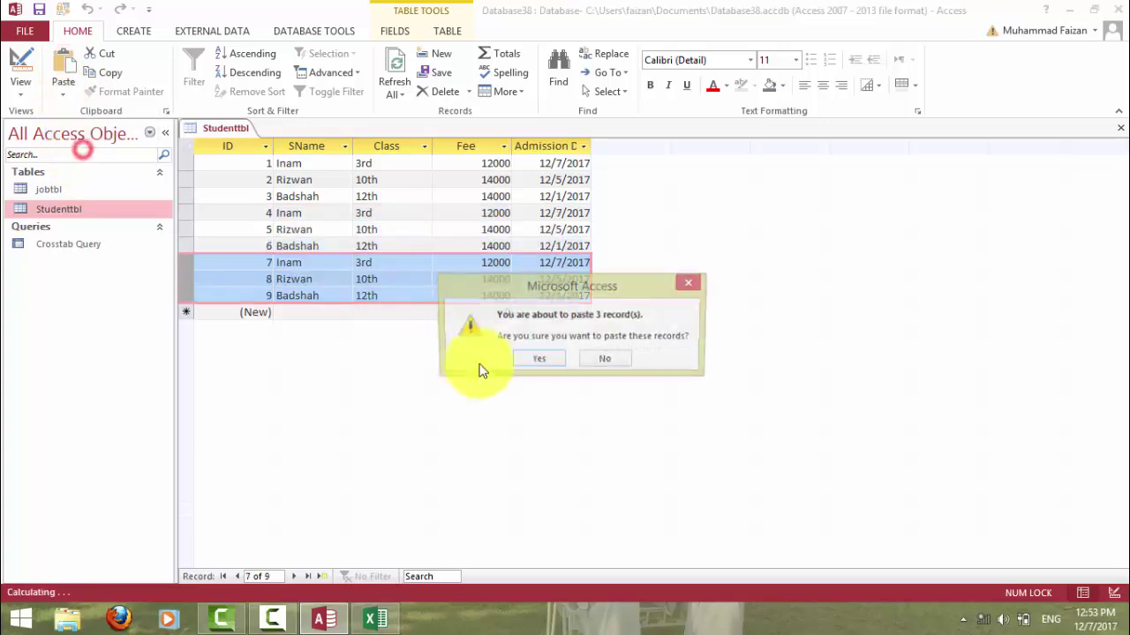
left_click(525, 361)
left_click(75, 91)
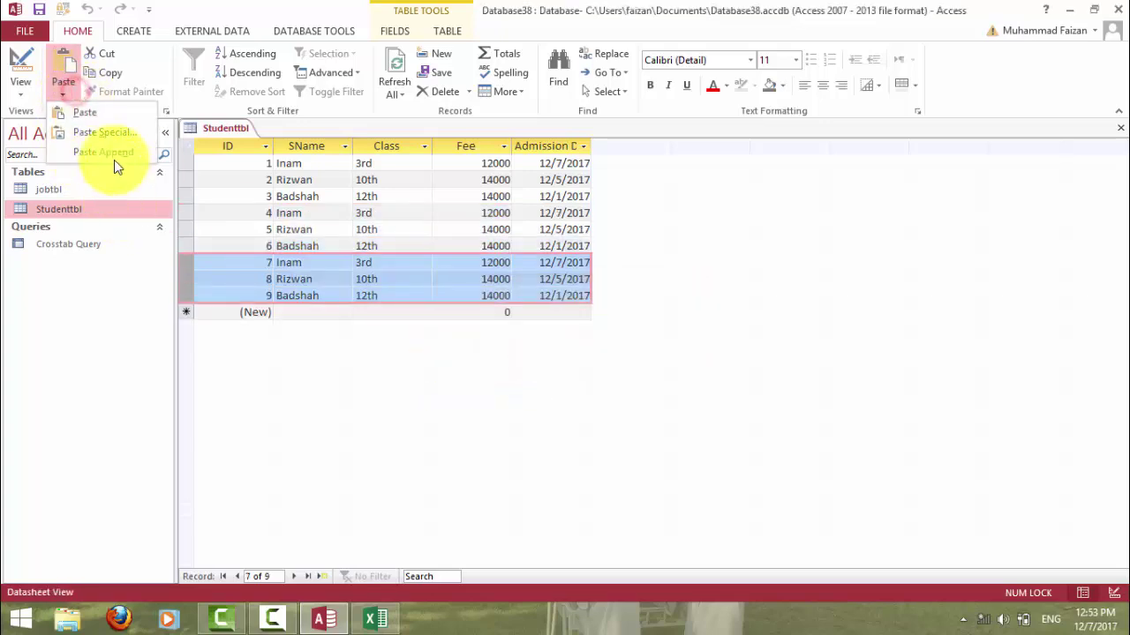
left_click(99, 148)
left_click(531, 361)
left_click(63, 92)
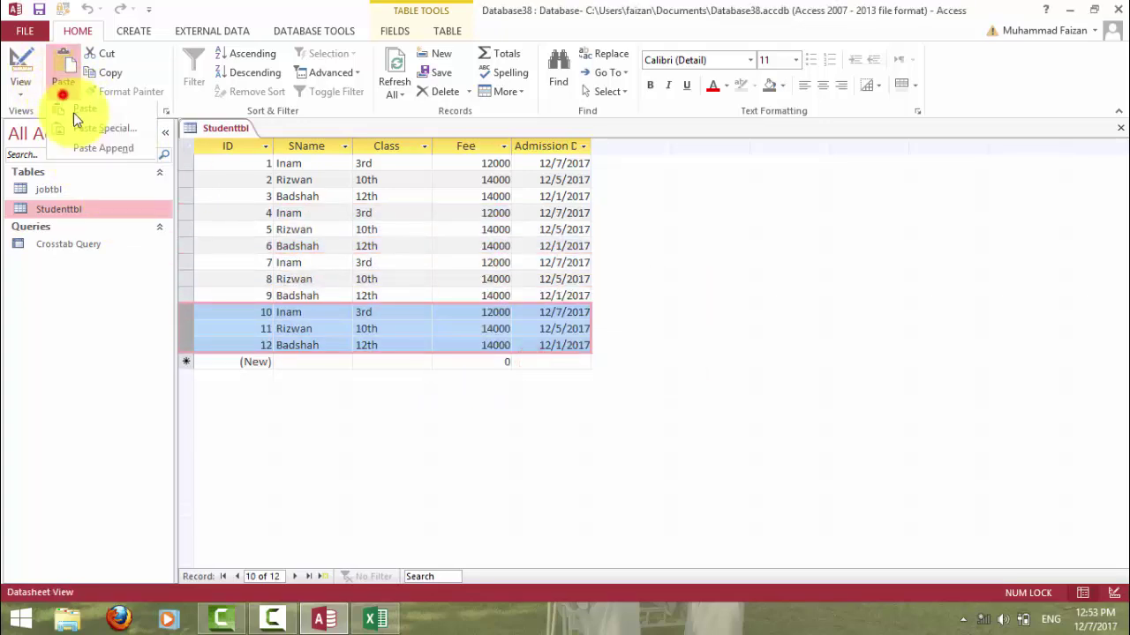
left_click(113, 152)
left_click(524, 360)
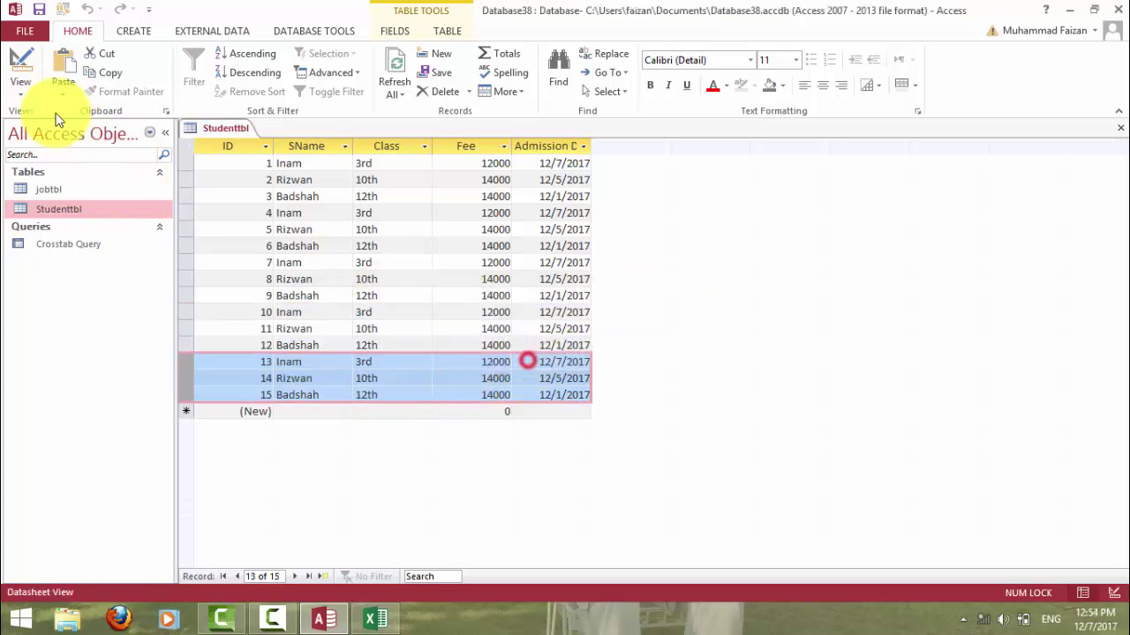
left_click(62, 92)
left_click(115, 151)
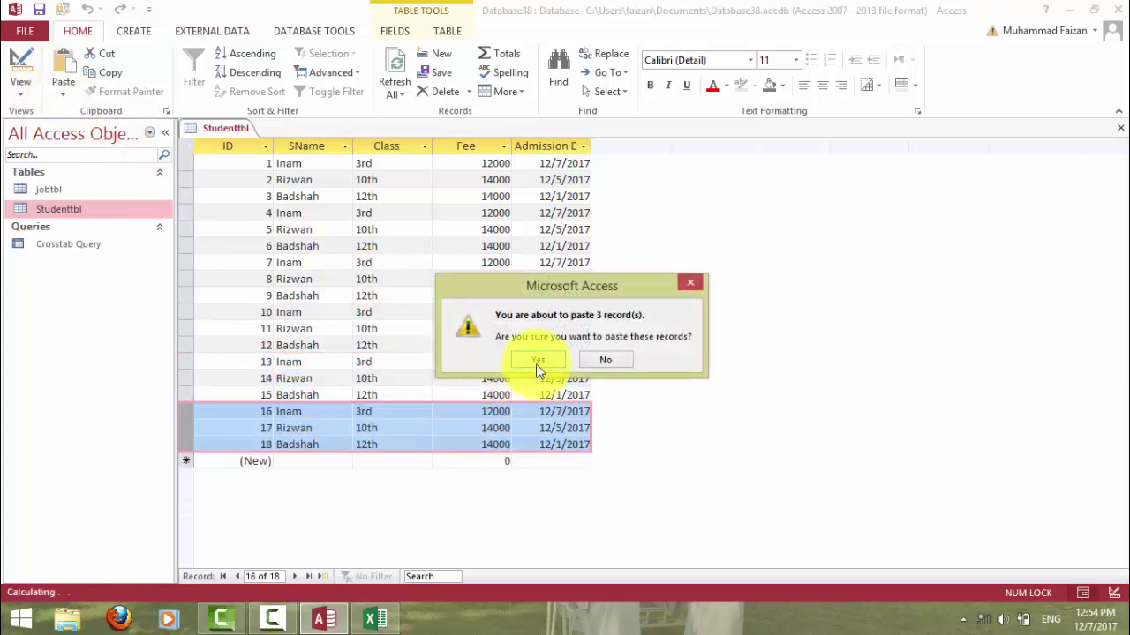
left_click(535, 361)
left_click(63, 89)
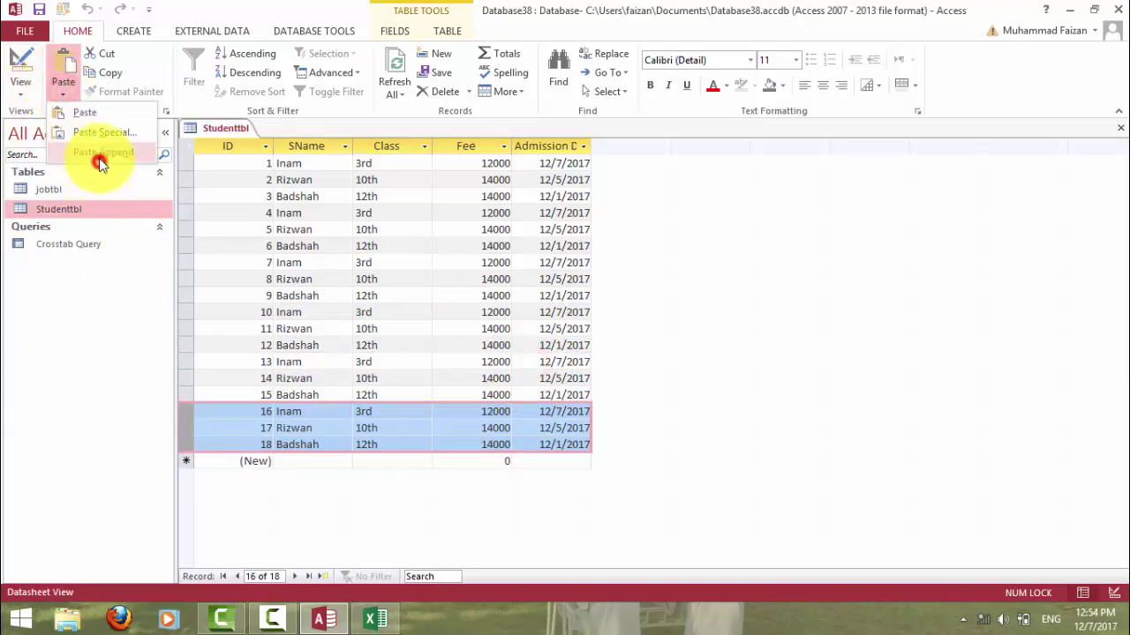
left_click(103, 152)
left_click(523, 360)
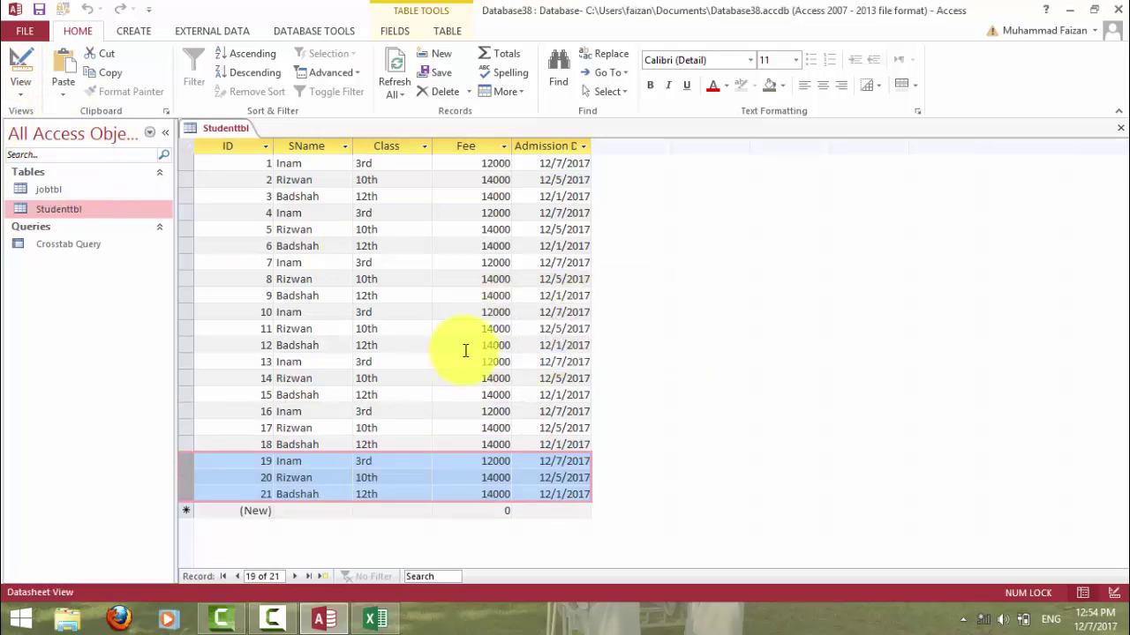
left_click(464, 294)
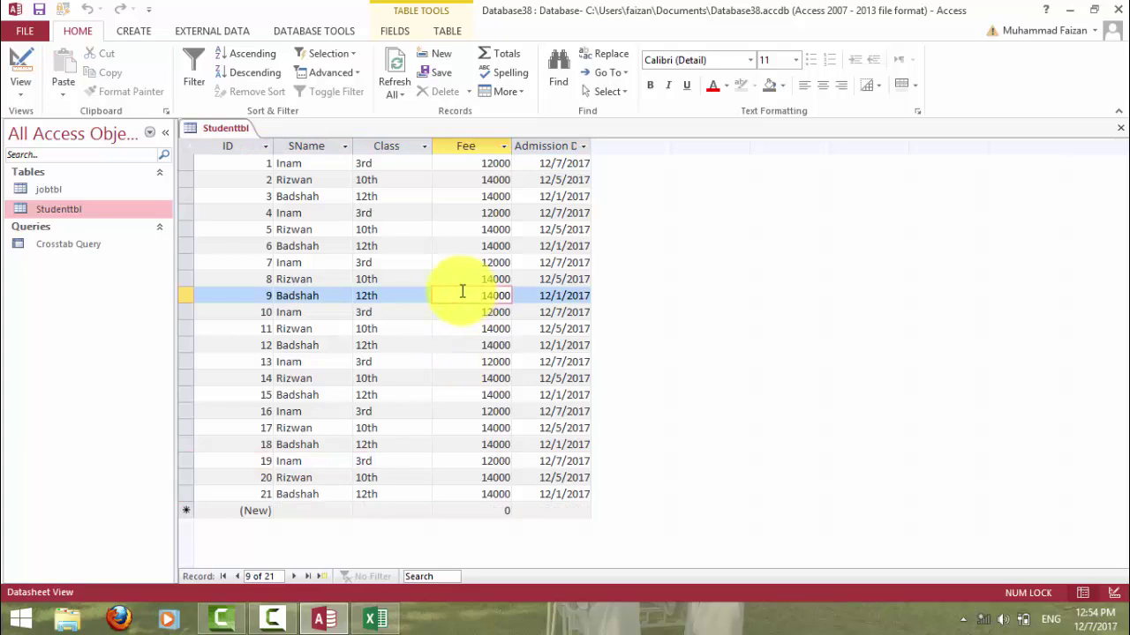
Close Studenttbl and start a new query in Design view with Studenttbl as its only table.
left_click(1119, 128)
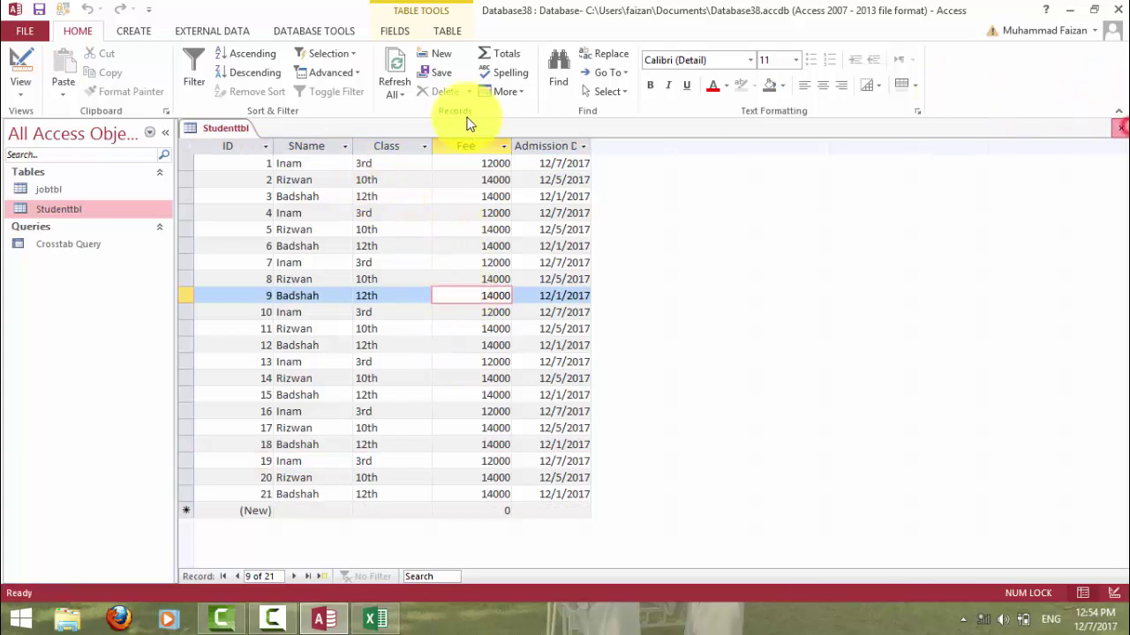
left_click(133, 31)
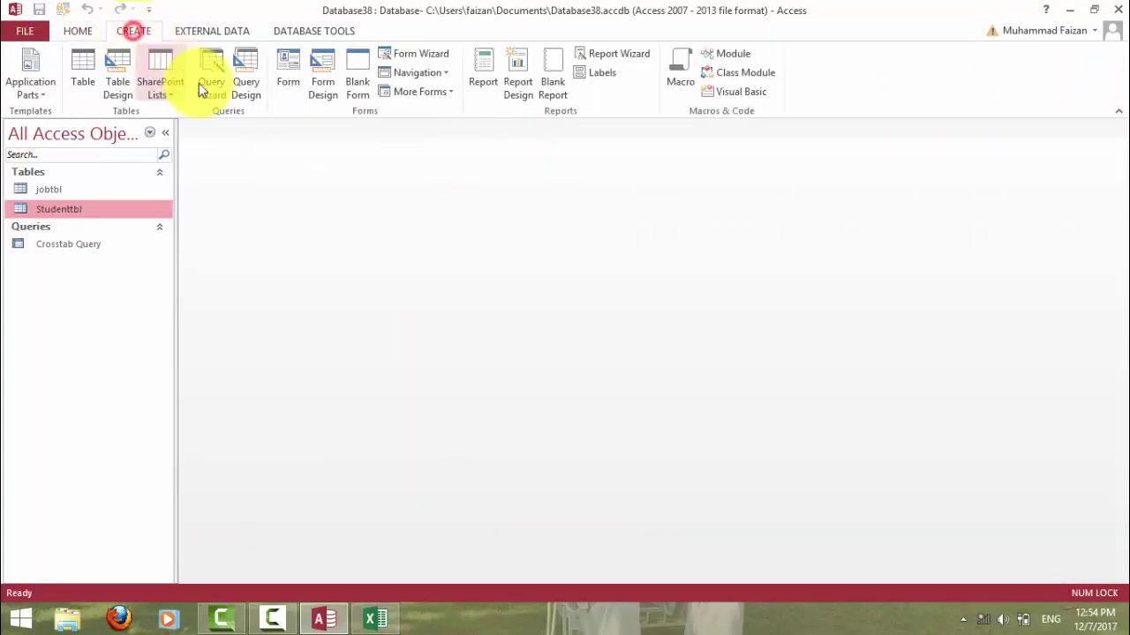
left_click(245, 75)
left_click(472, 410)
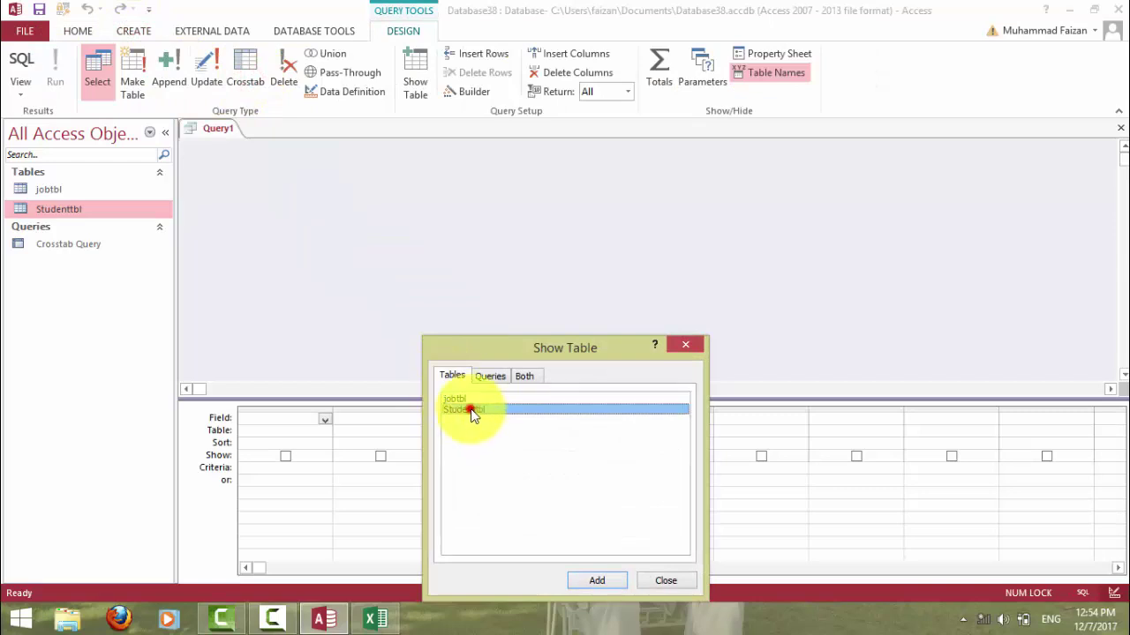
left_click(595, 580)
left_click(663, 580)
Add the fields ID, SName, Class, Fee and Admission Date from Studenttbl to the query grid together.
left_click(259, 196)
key("shift+Down")
key("shift+Down")
key("shift+Down")
key("shift+Down")
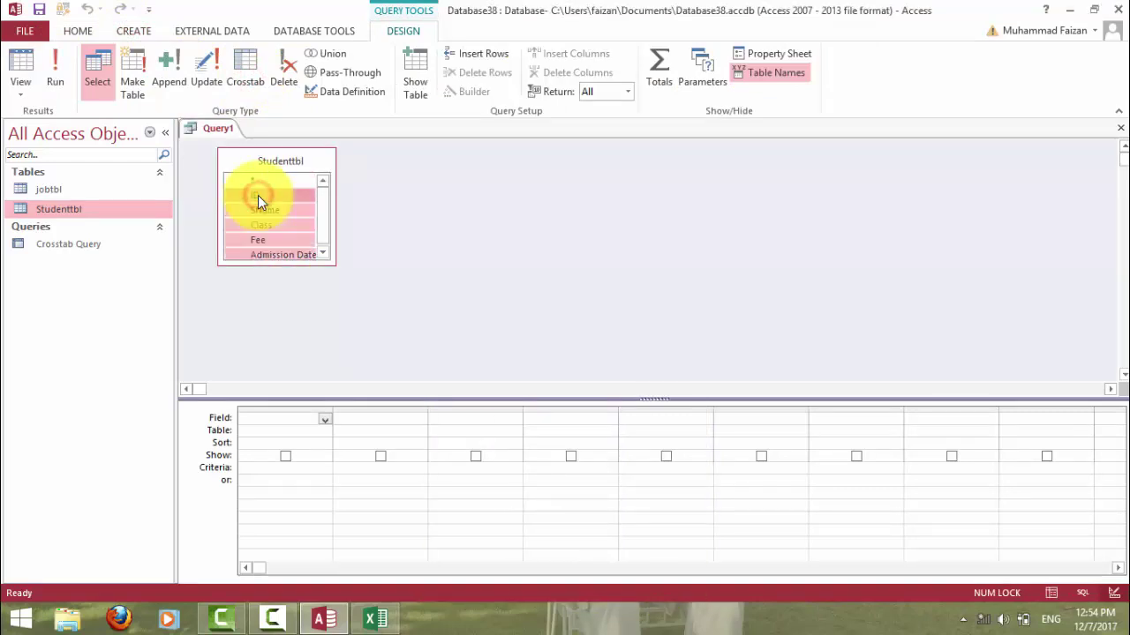
left_click_drag(237, 195, 270, 419)
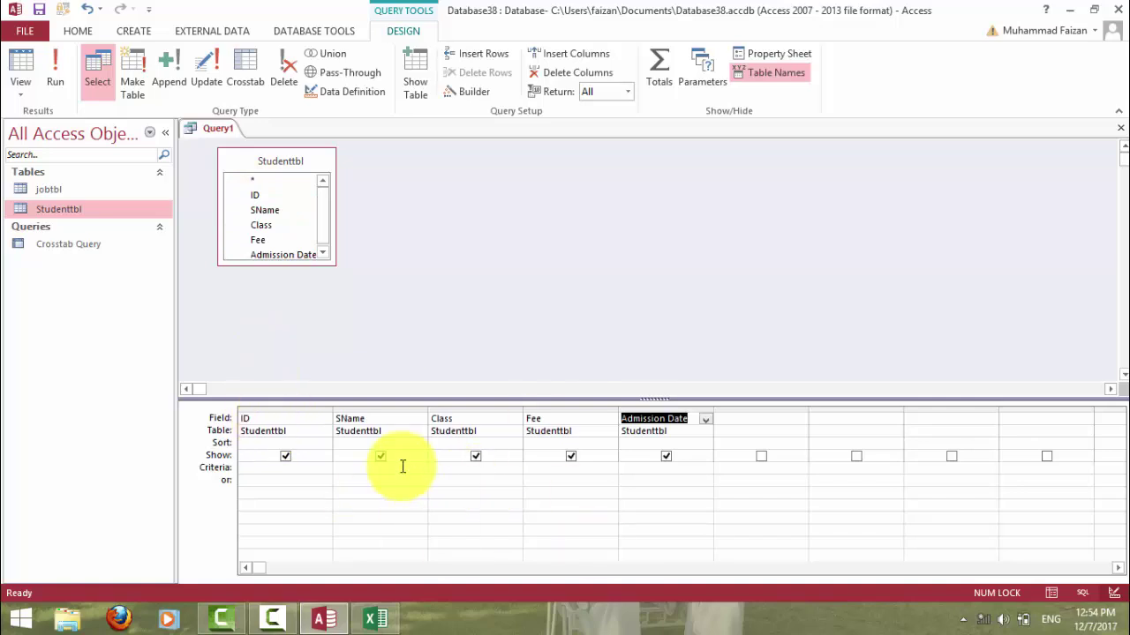
Turn the query into a Delete query and choose Where as the Delete option for the ID field.
left_click(266, 421)
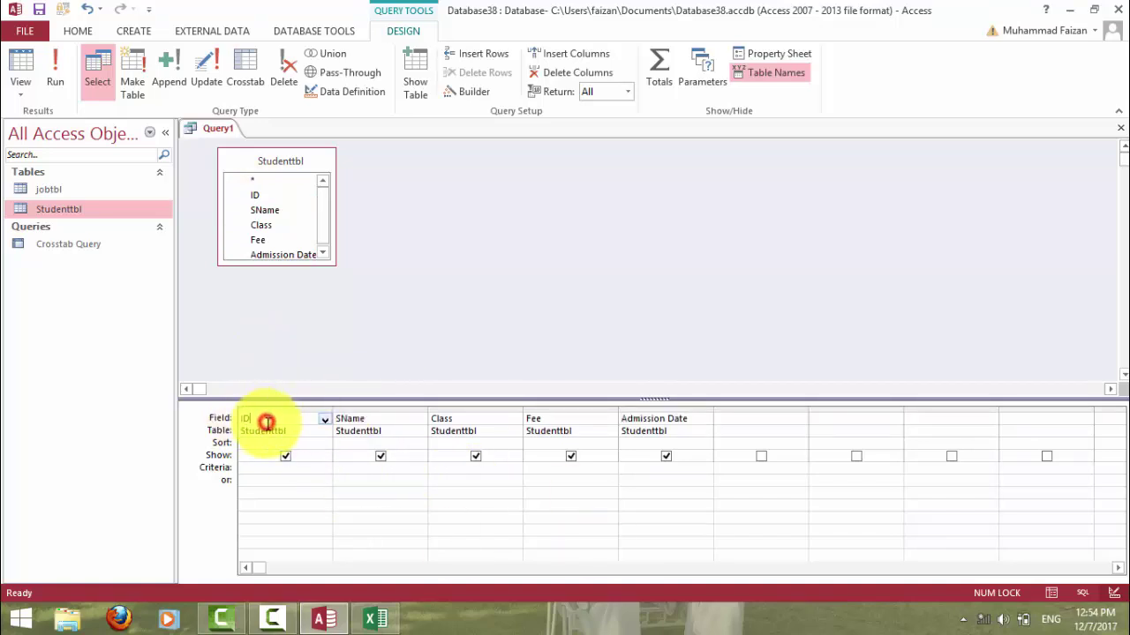
left_click(285, 71)
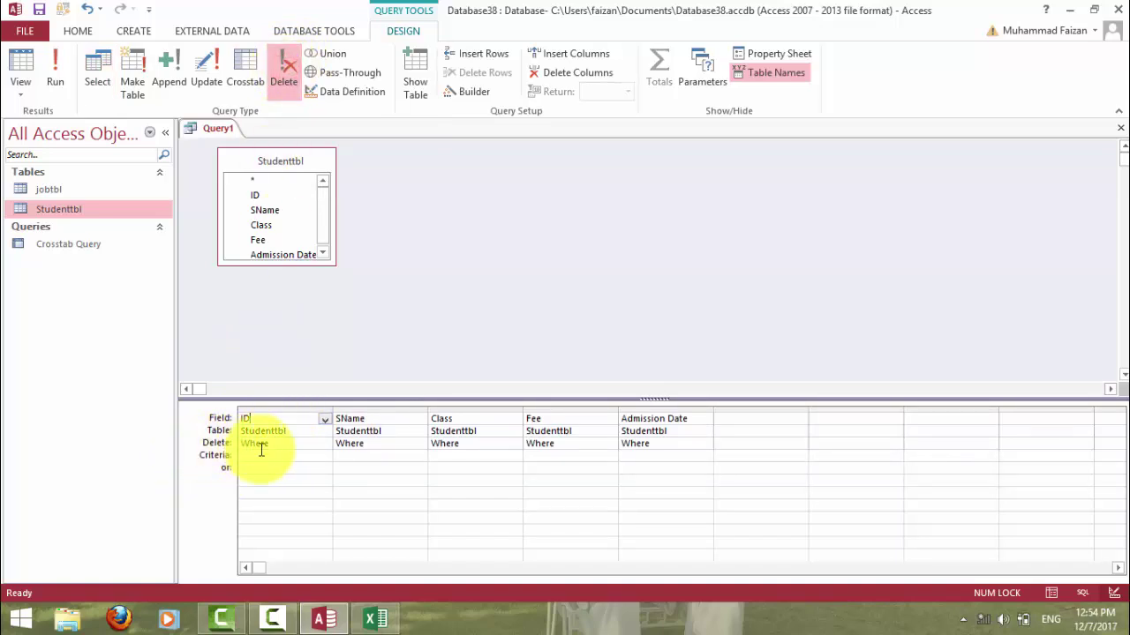
left_click_drag(274, 445, 231, 446)
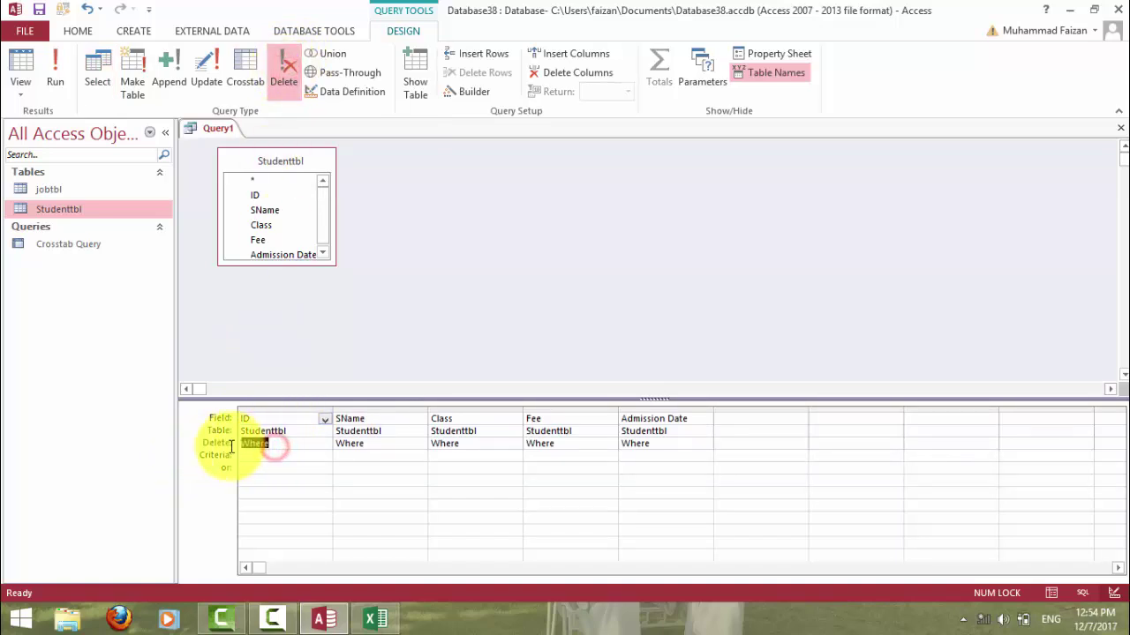
left_click(324, 444)
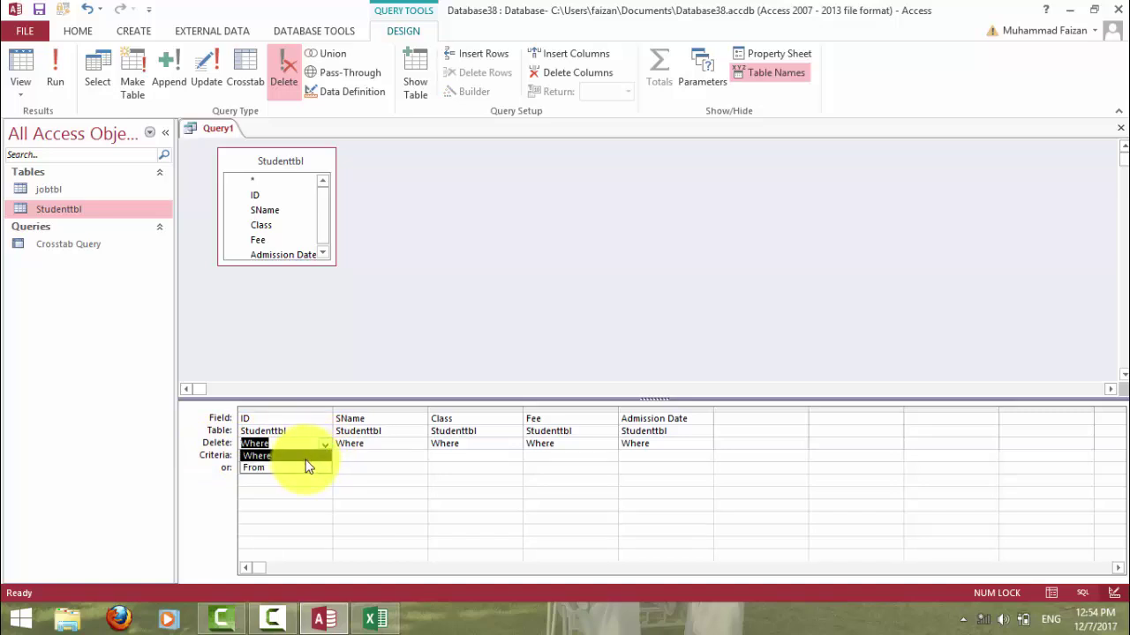
left_click(302, 456)
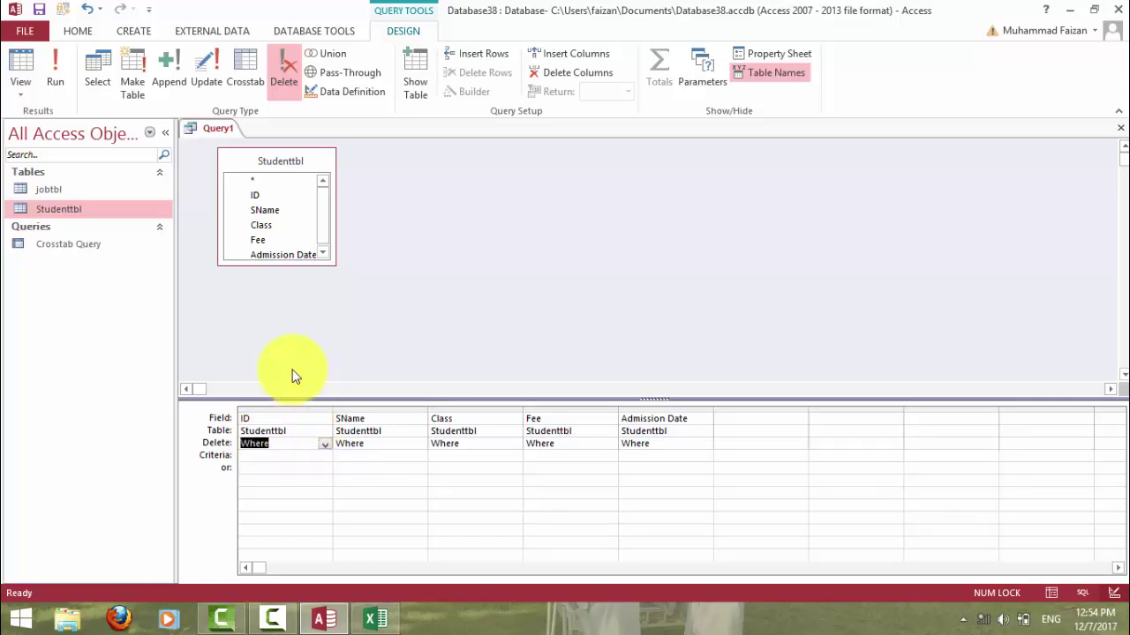
Test-run the delete query with the ID criterion 1, declining the actual deletion.
left_click(257, 455)
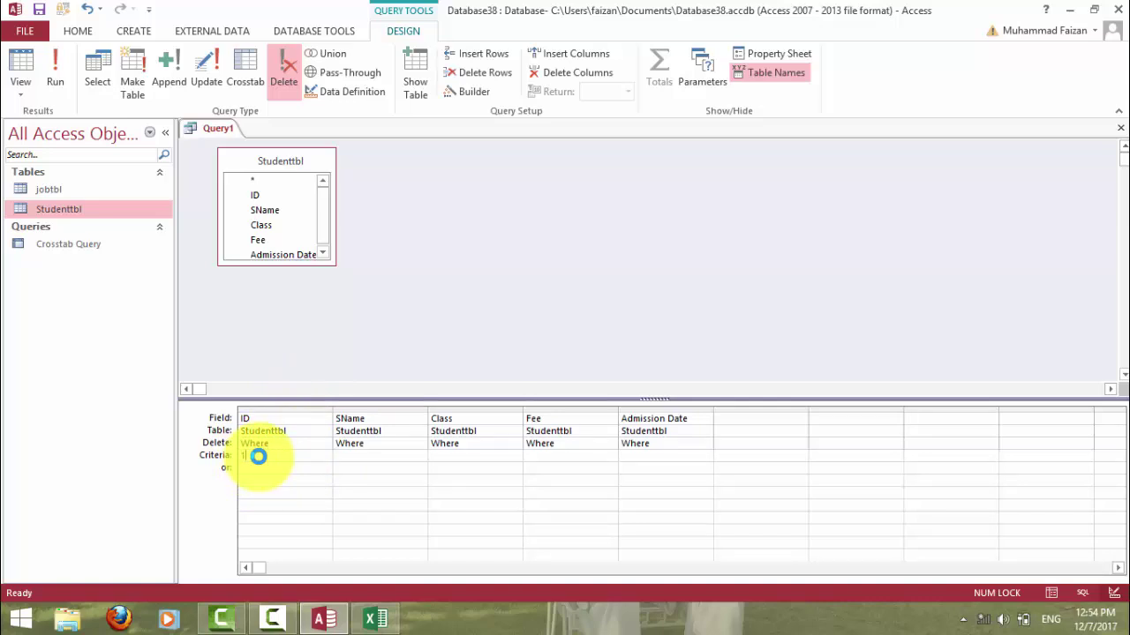
left_click(59, 64)
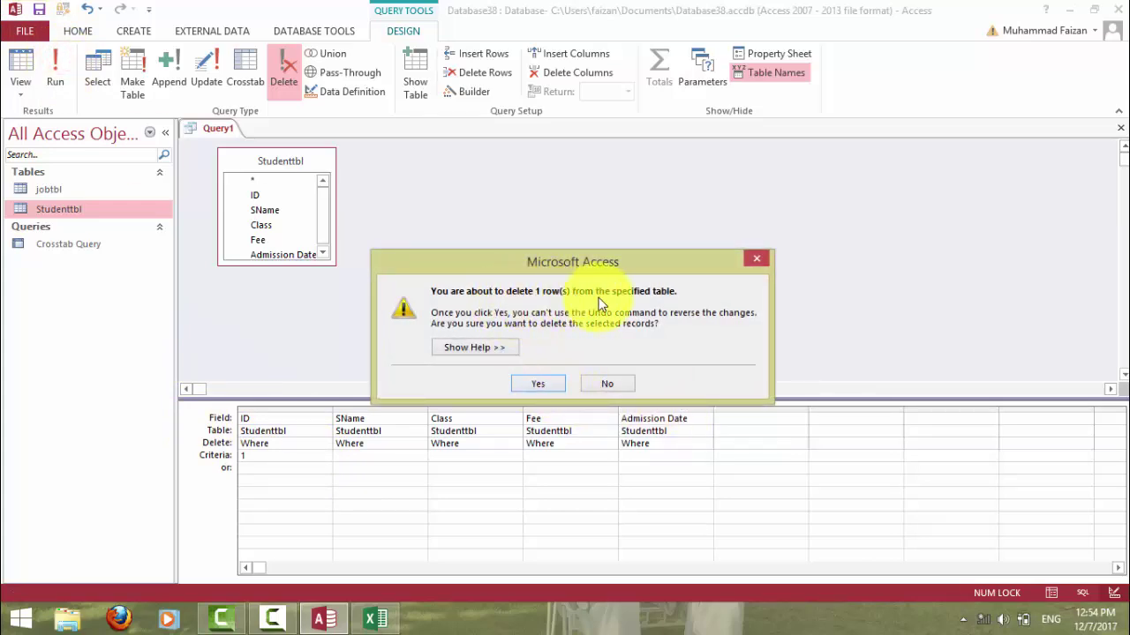
left_click(607, 384)
Change the ID criterion to >1 and test-run the delete query, declining the actual deletion.
key("BackSpace")
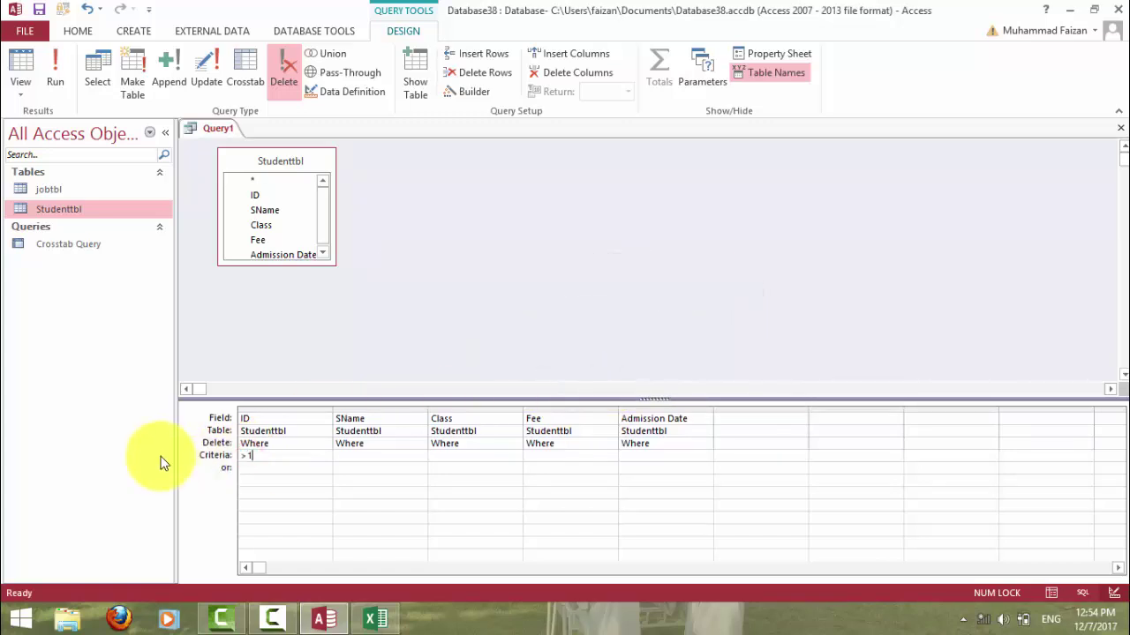
left_click(54, 69)
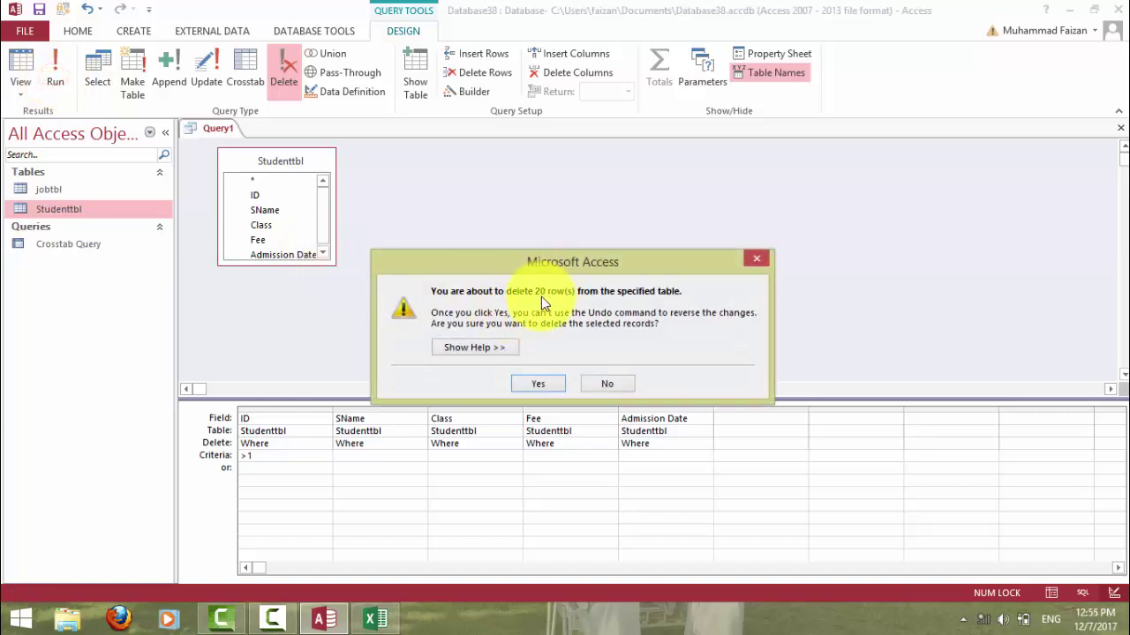
left_click(595, 384)
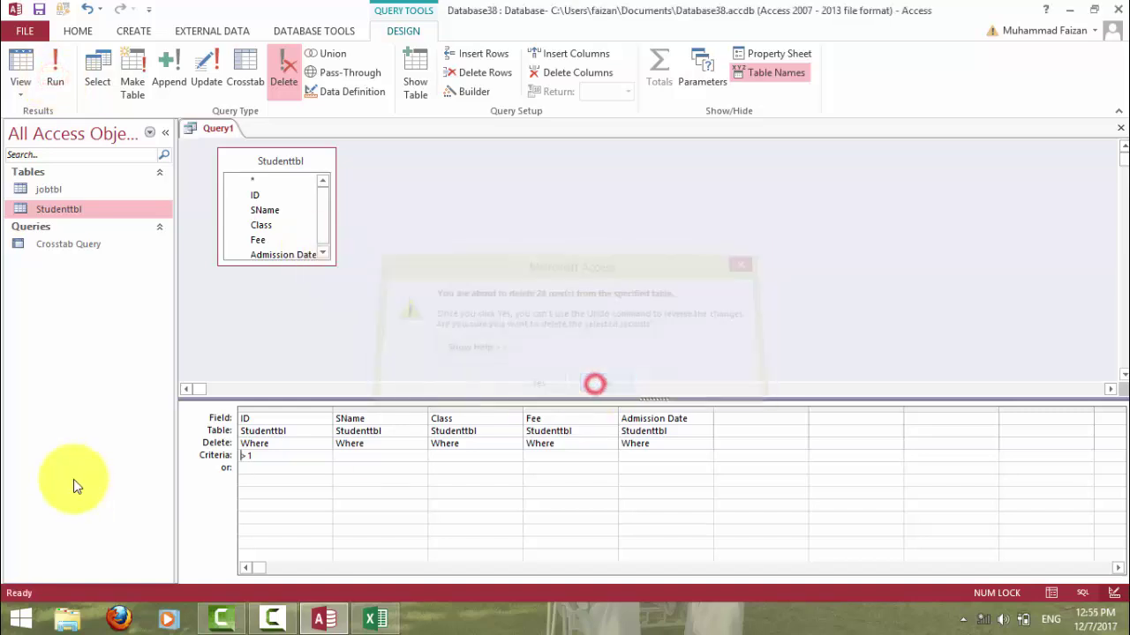
Change the ID criterion to <1 and test-run the delete query, declining the actual deletion.
left_click(251, 455)
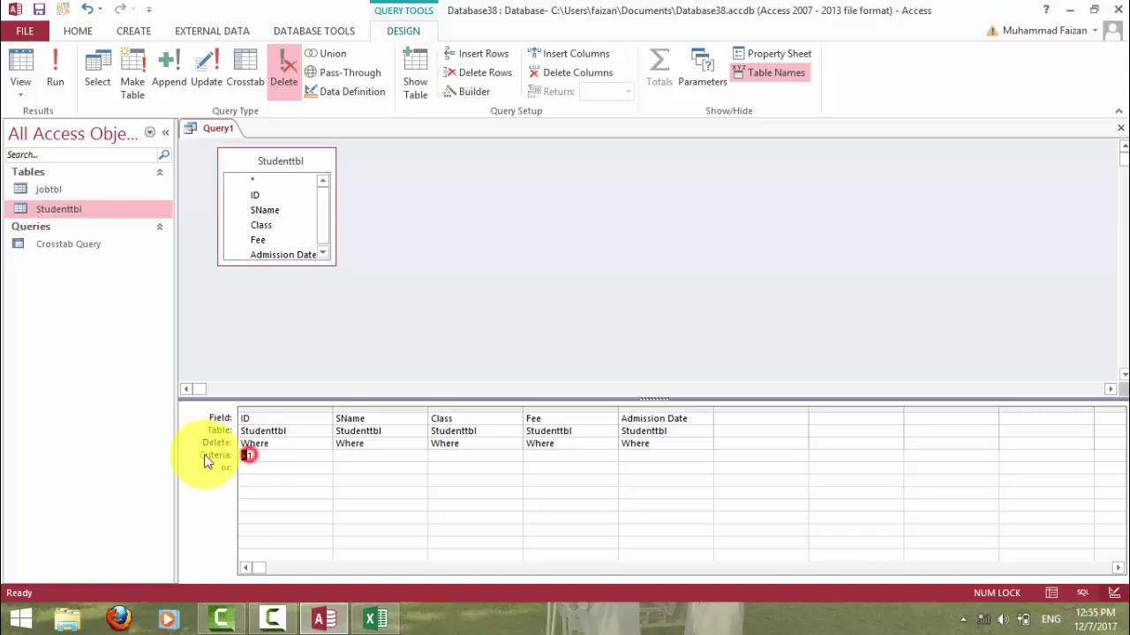
type("<1")
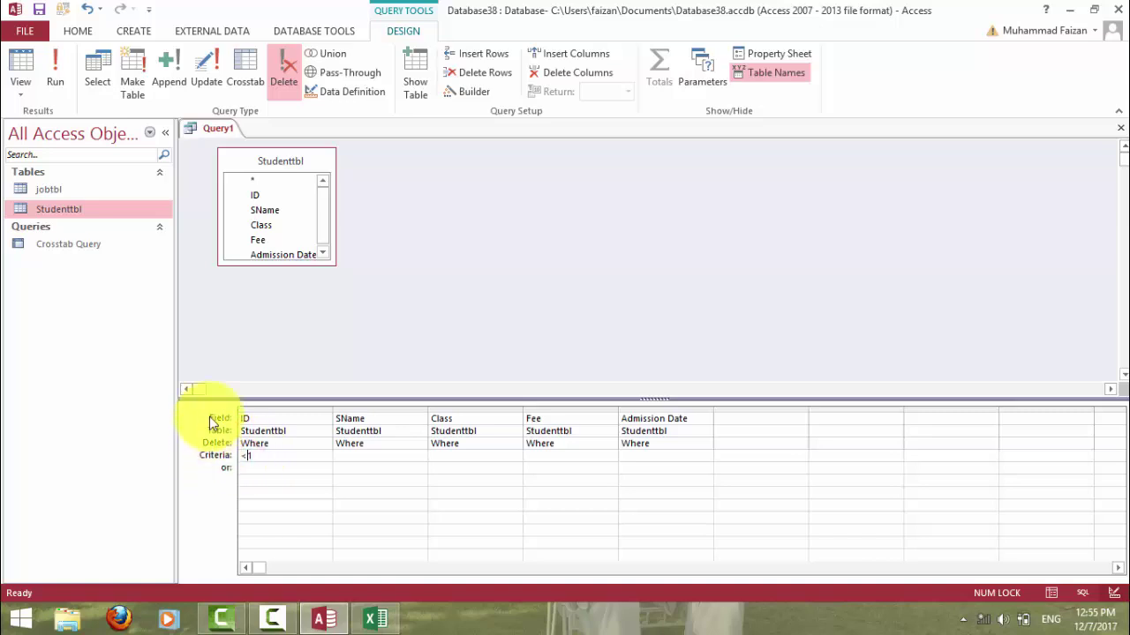
left_click(55, 69)
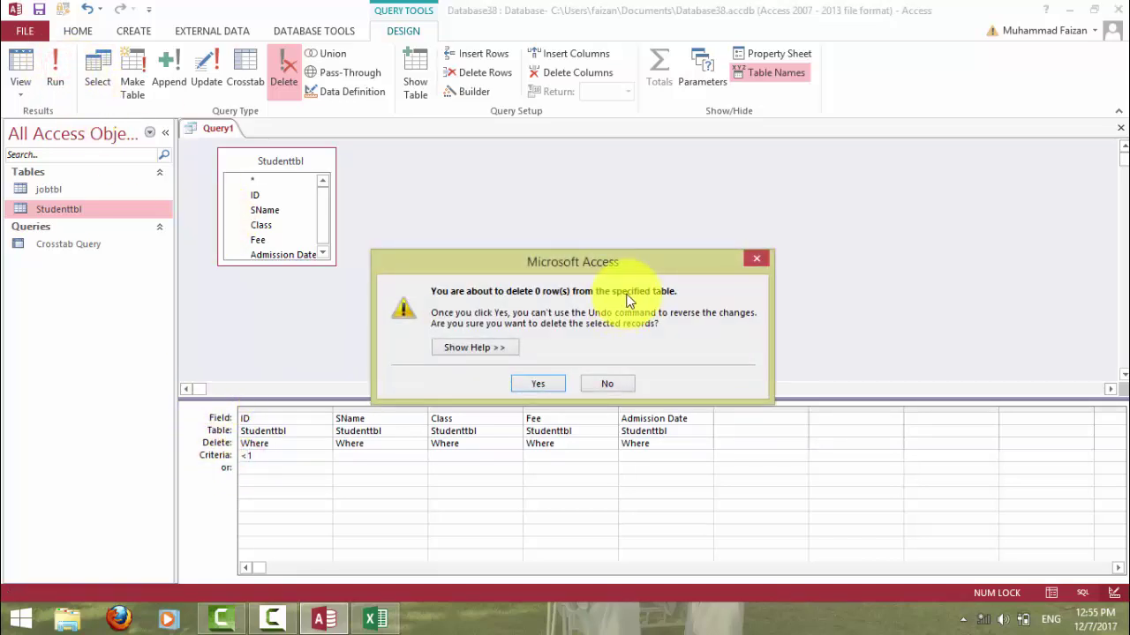
left_click(606, 386)
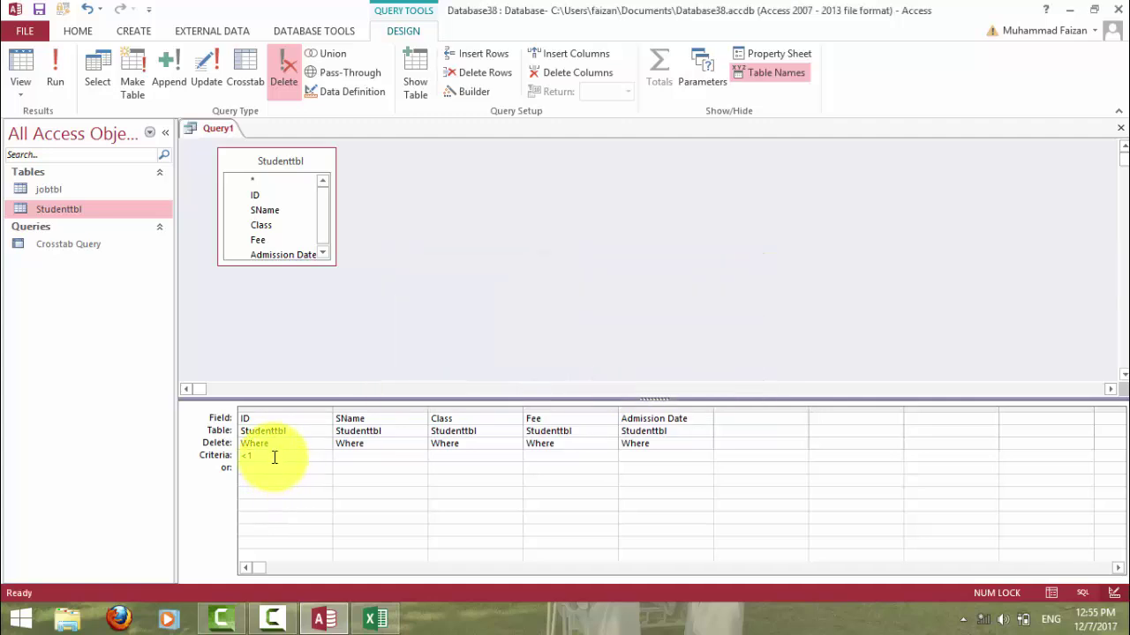
Change the ID criterion to <5 and test-run the delete query, declining the actual deletion.
left_click(272, 456)
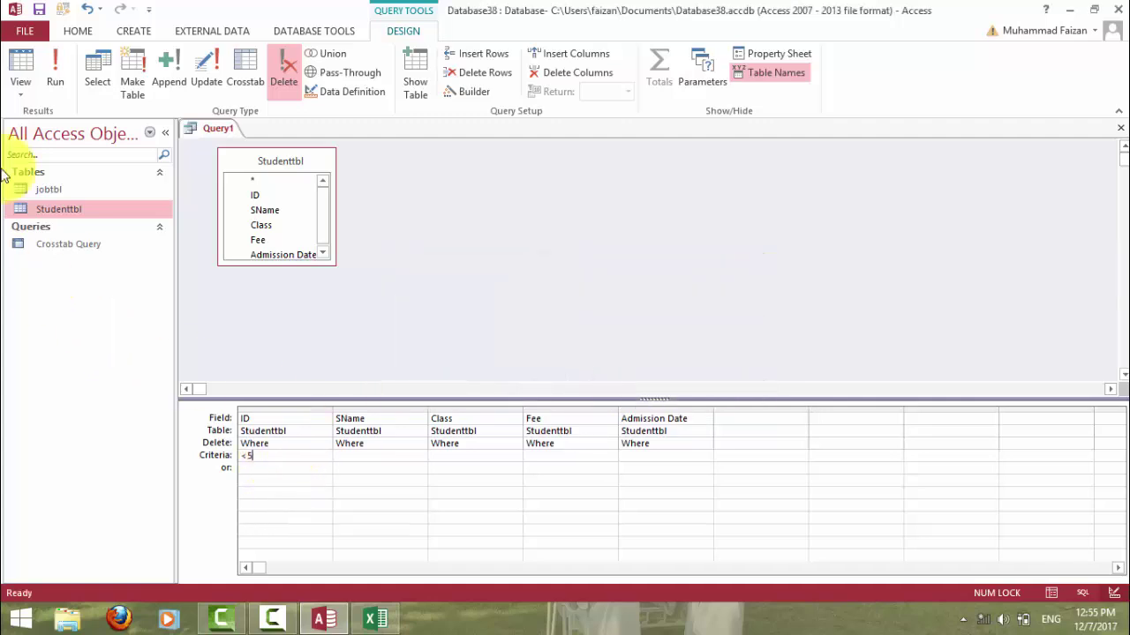
left_click(55, 78)
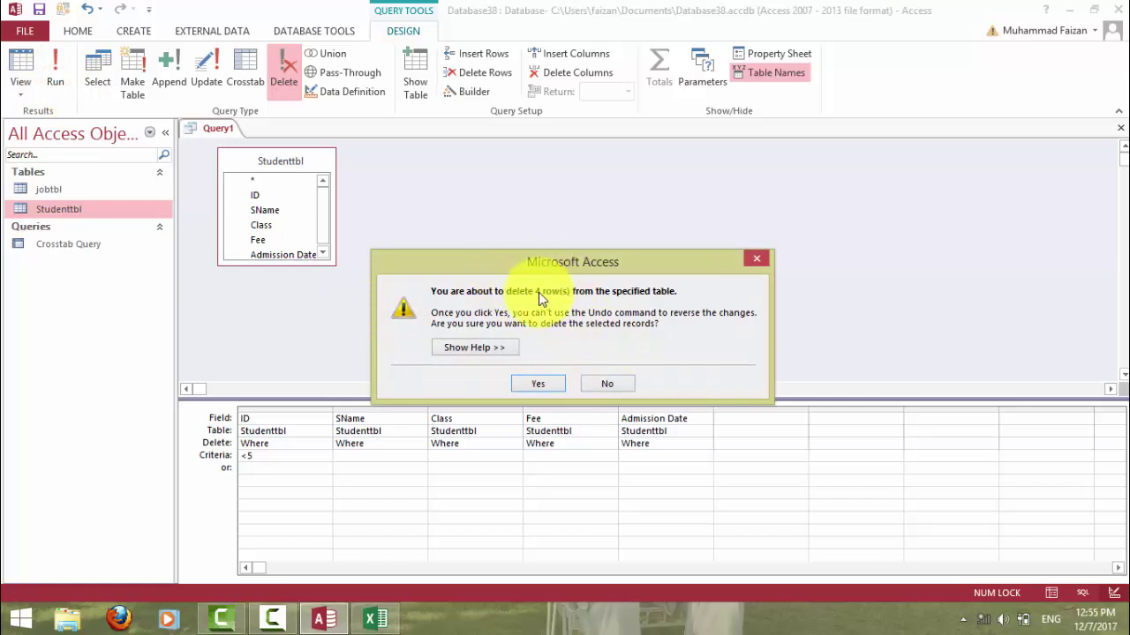
left_click(591, 384)
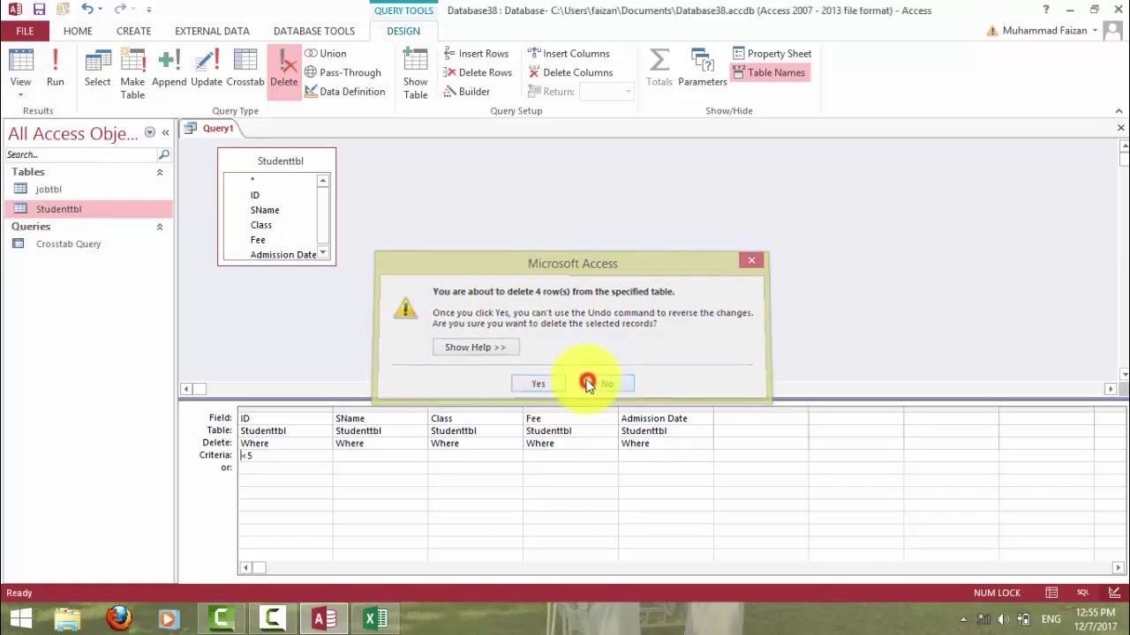
Try to run the delete query with the ID criterion replaced by =>1.
double_click(252, 458)
key("Delete")
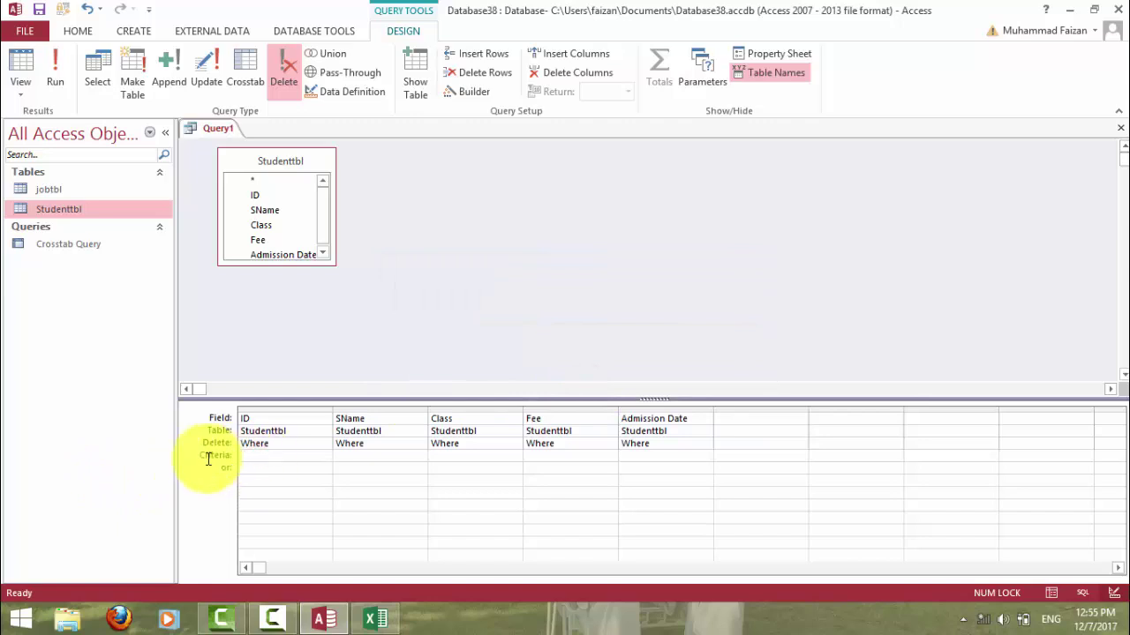
type("1=")
key("BackSpace")
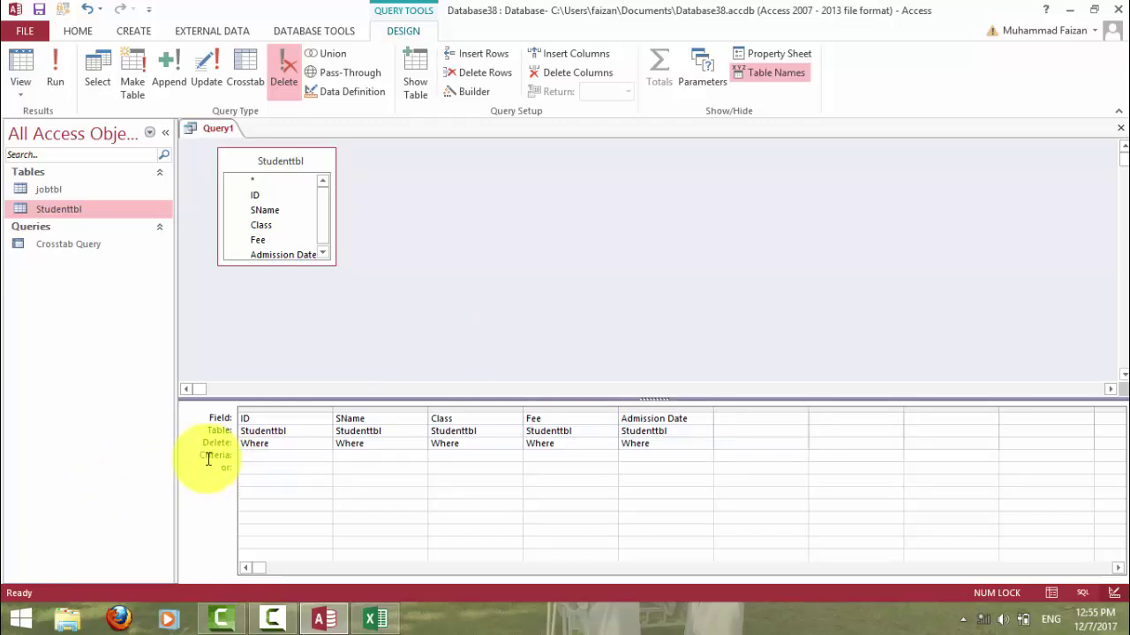
type(">1")
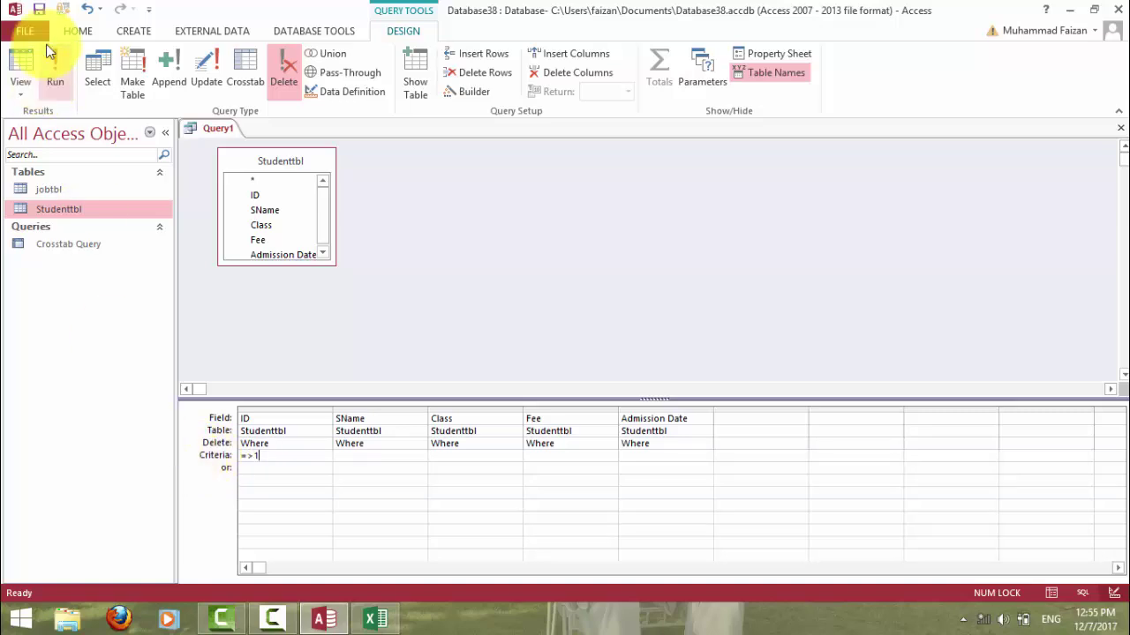
left_click(55, 80)
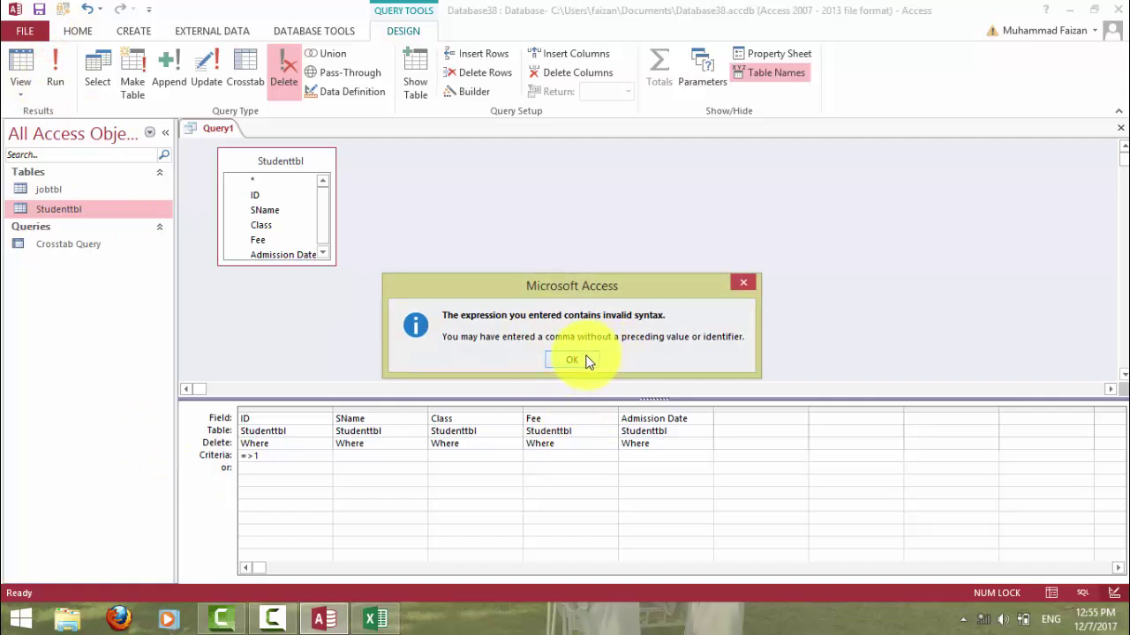
left_click(743, 282)
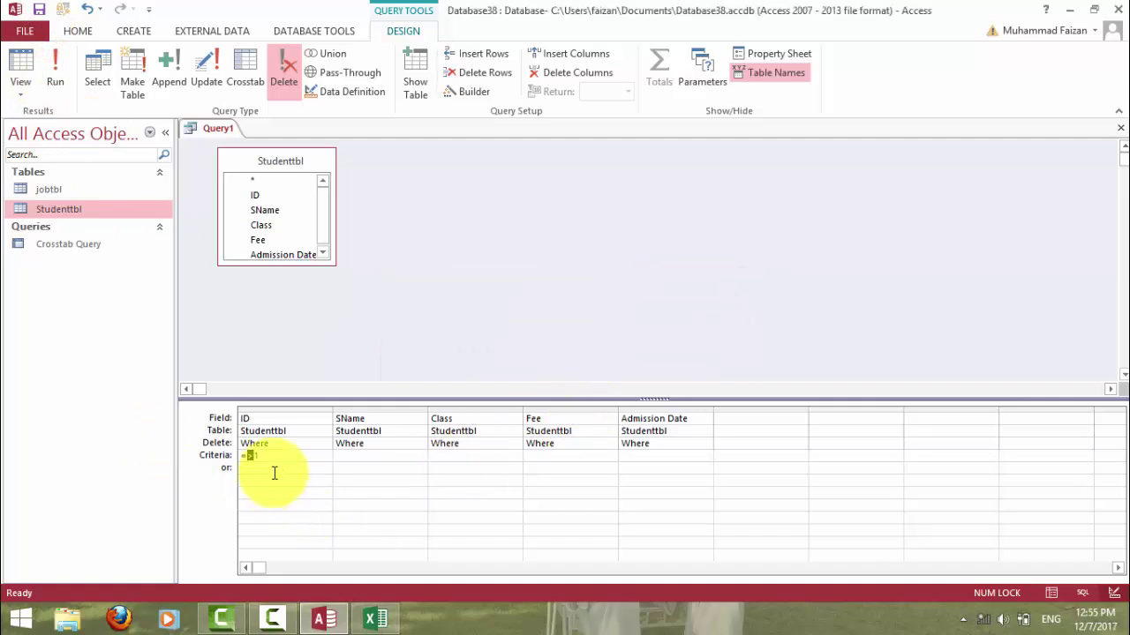
Replace the ID criterion with >=1 and test-run the delete query, declining the actual deletion.
key("BackSpace")
key("BackSpace")
key("BackSpace")
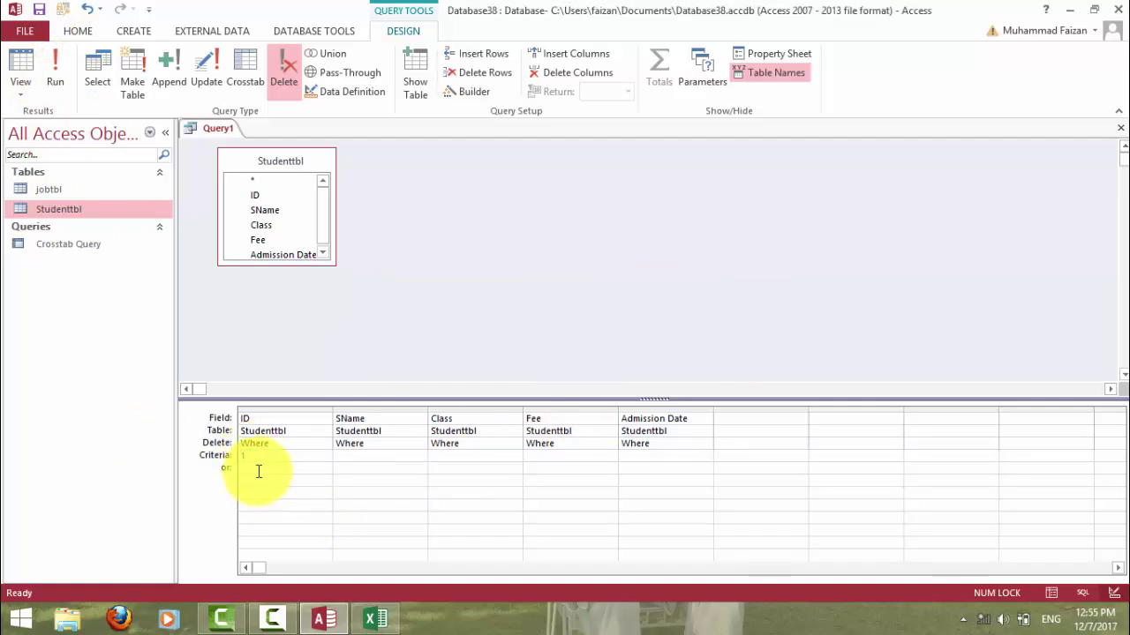
type(">=1")
left_click(51, 62)
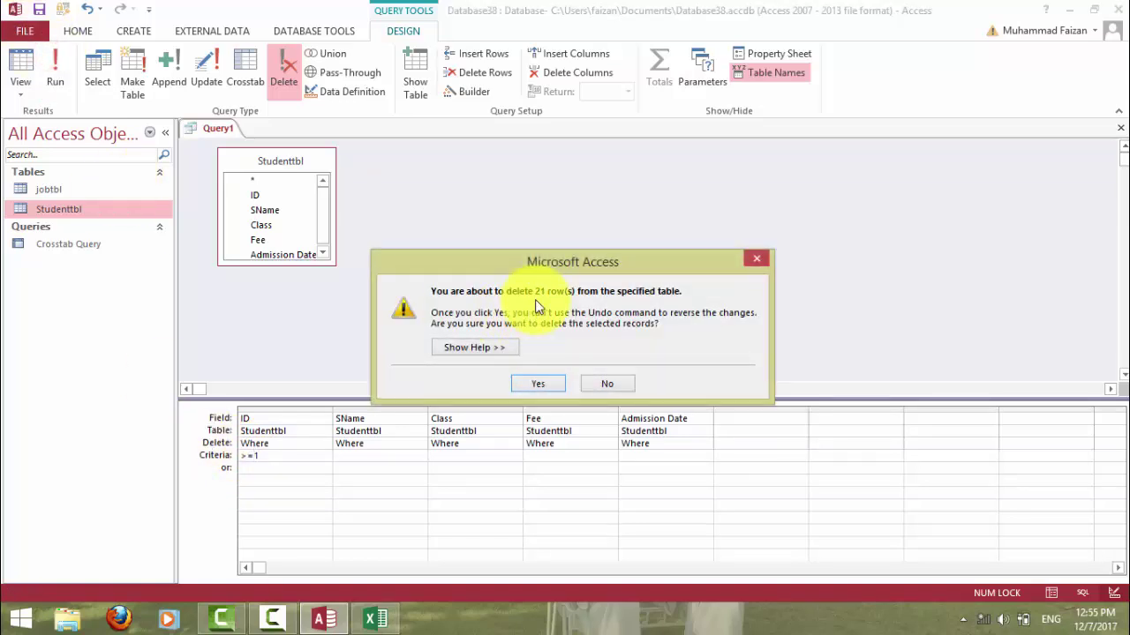
left_click(605, 385)
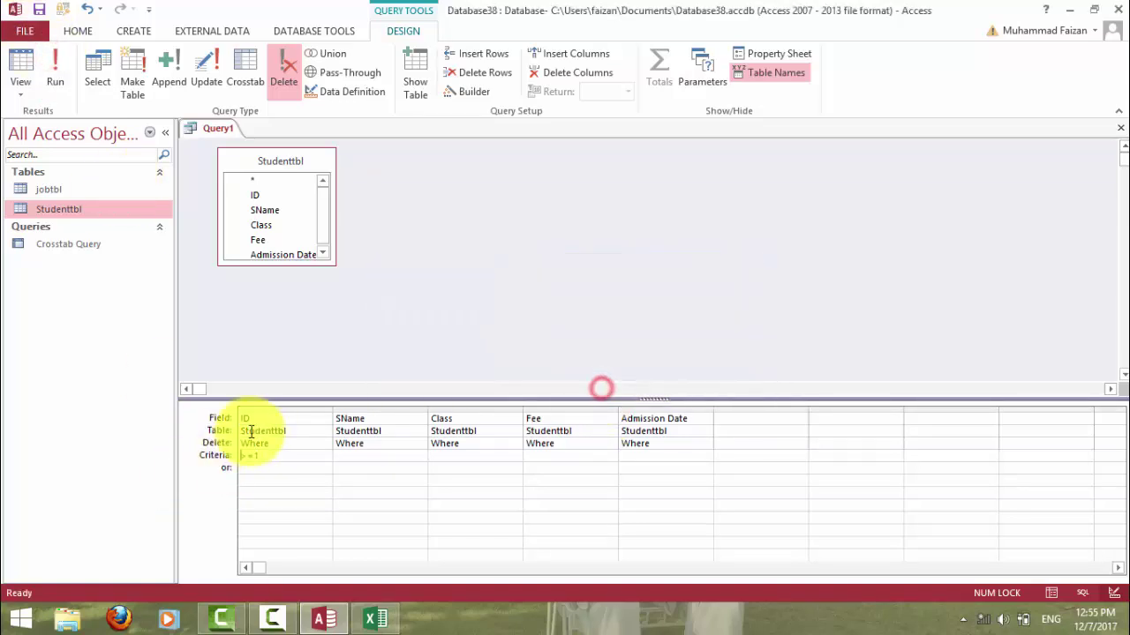
Change the ID criterion to <=1 and test-run the delete query, declining the actual deletion.
left_click_drag(241, 456, 247, 455)
type("<")
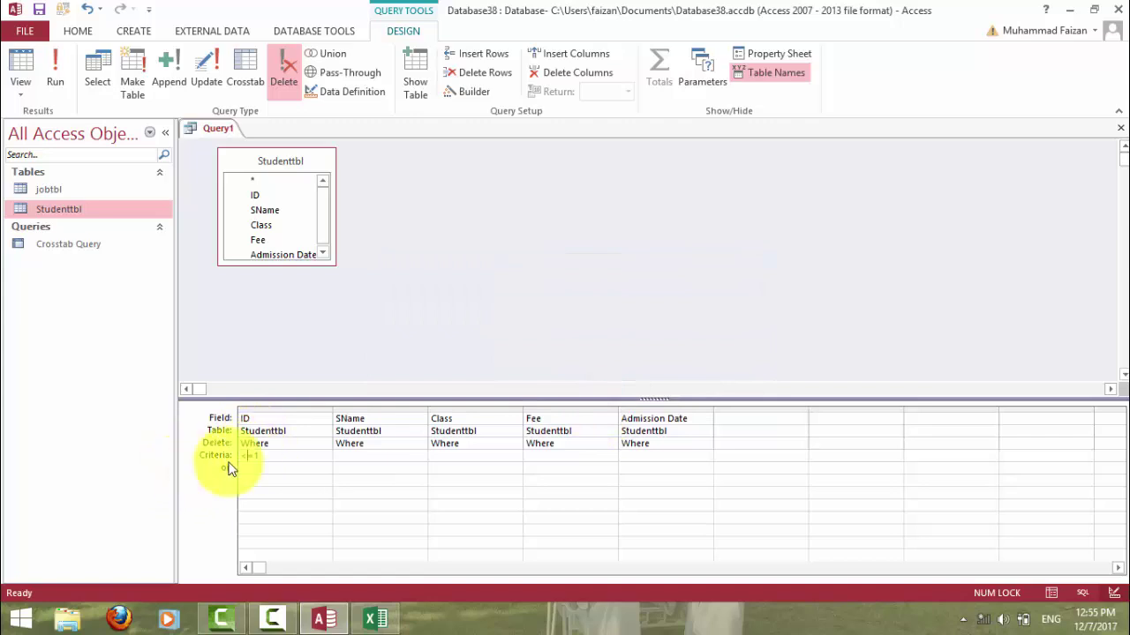
left_click(55, 64)
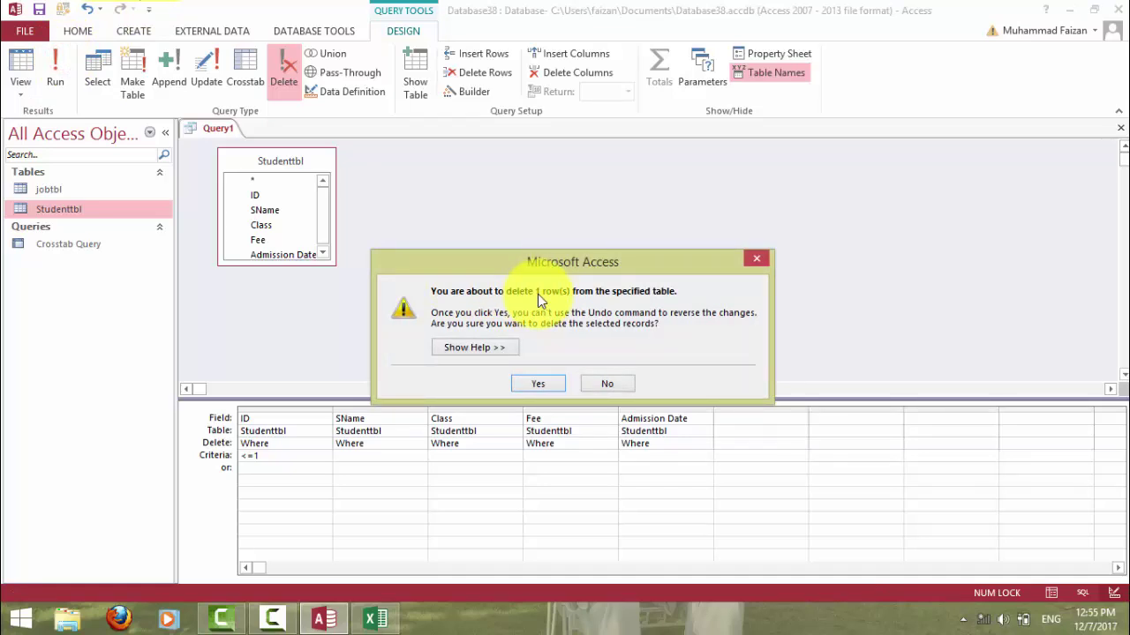
left_click(608, 386)
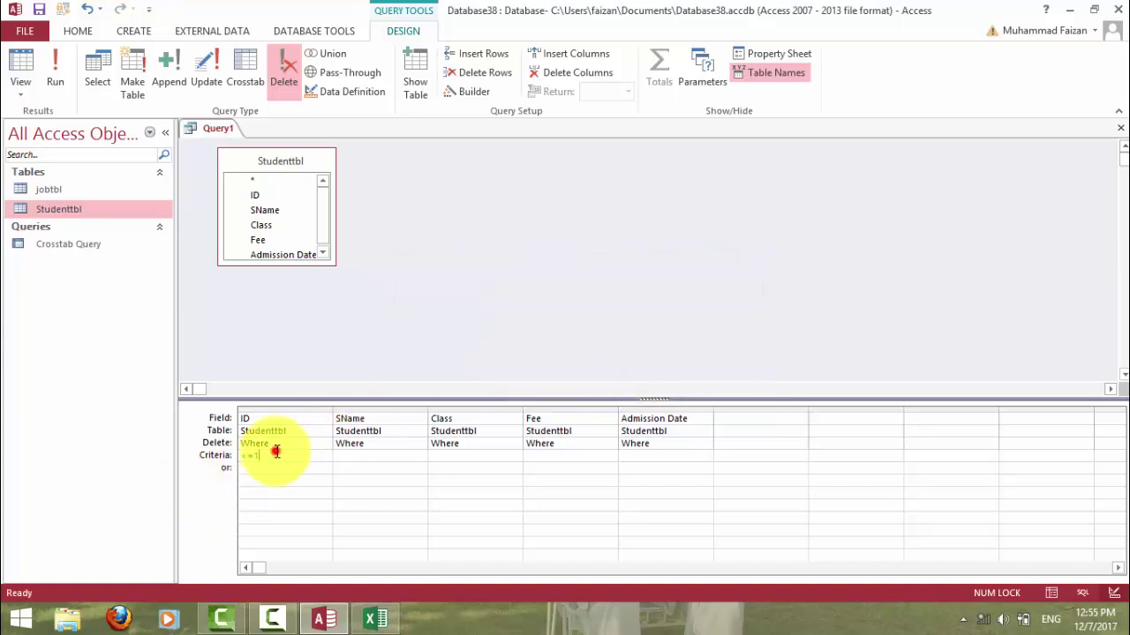
Replace the ID criterion with 1 Or 2 Or 5 and test-run the delete query, declining the actual deletion.
left_click_drag(276, 452, 189, 459)
key("Delete")
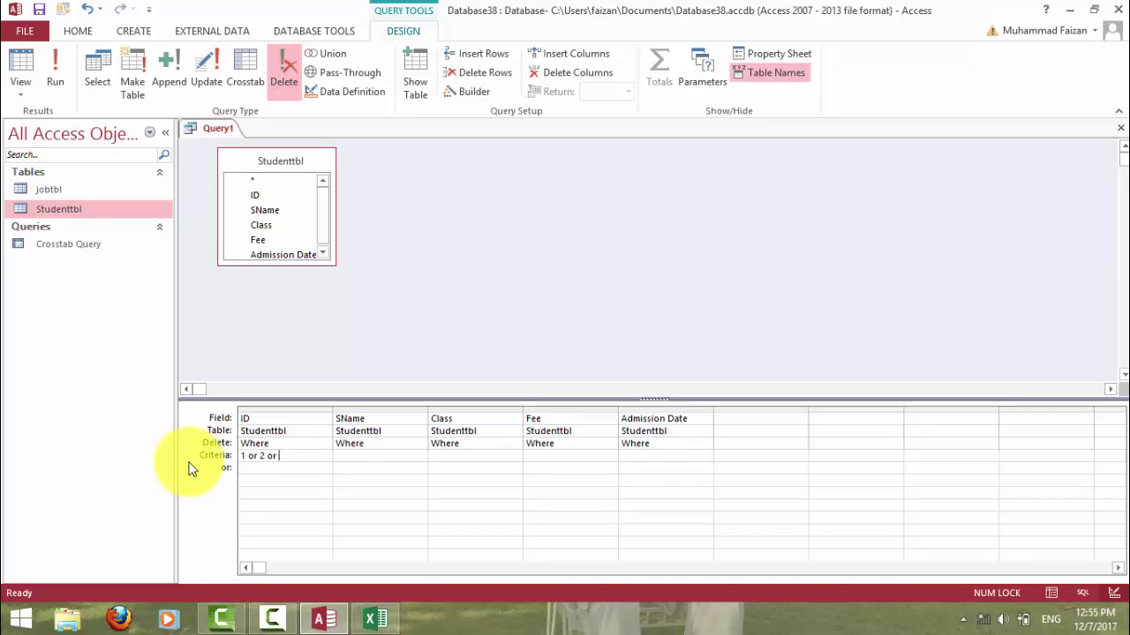
left_click(54, 74)
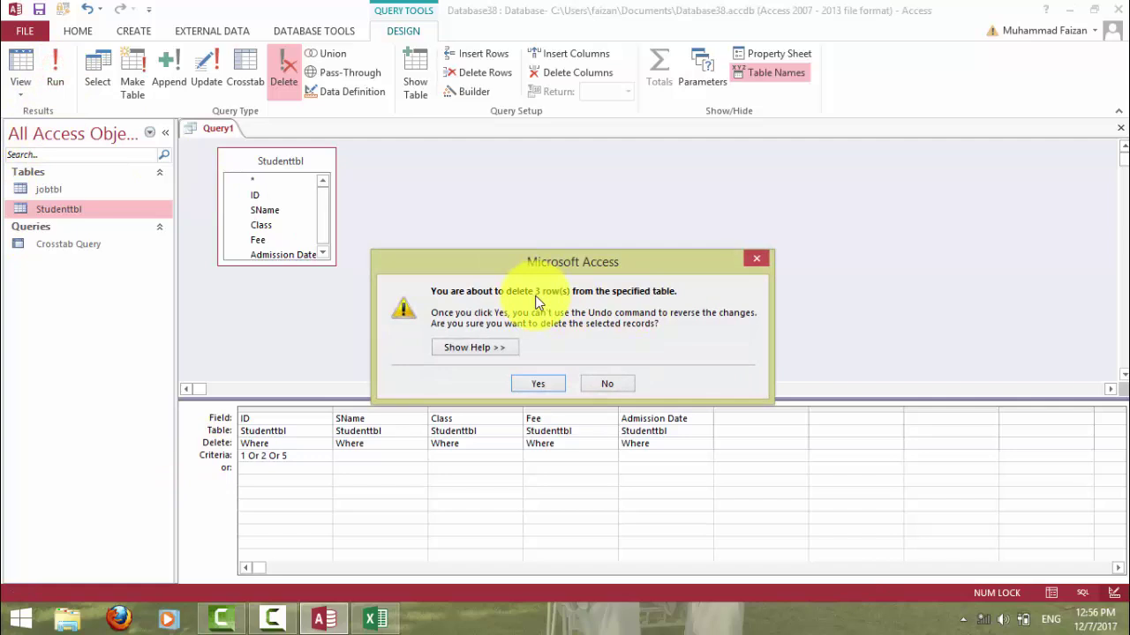
left_click(605, 383)
Change the ID criterion to 1 And 4 and test-run the delete query, declining the actual deletion.
left_click(300, 455)
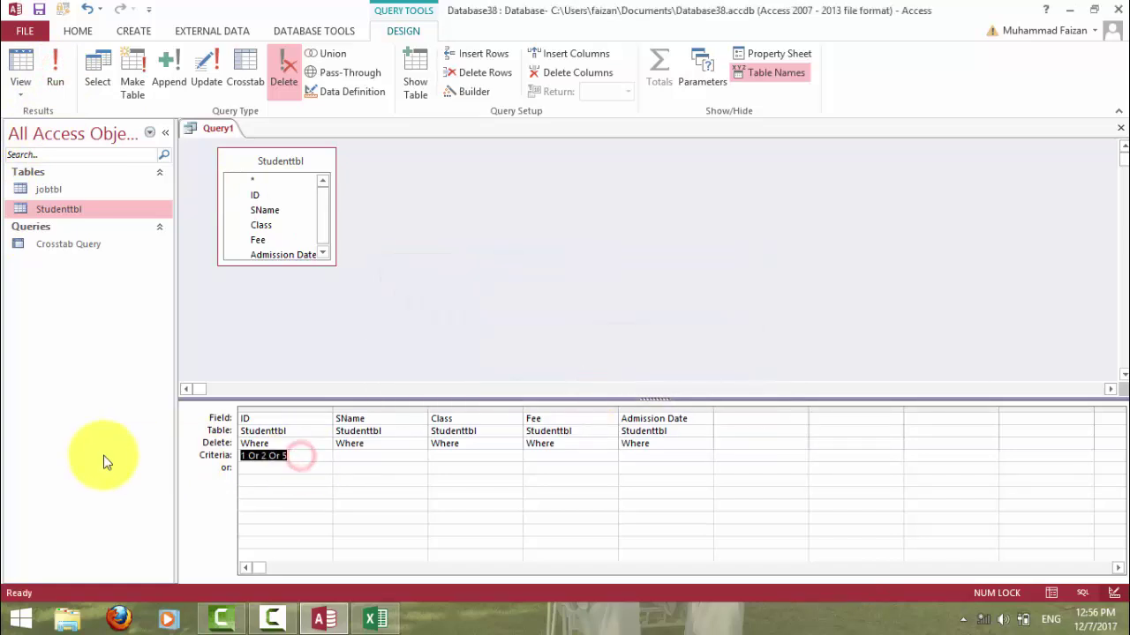
type("and 4")
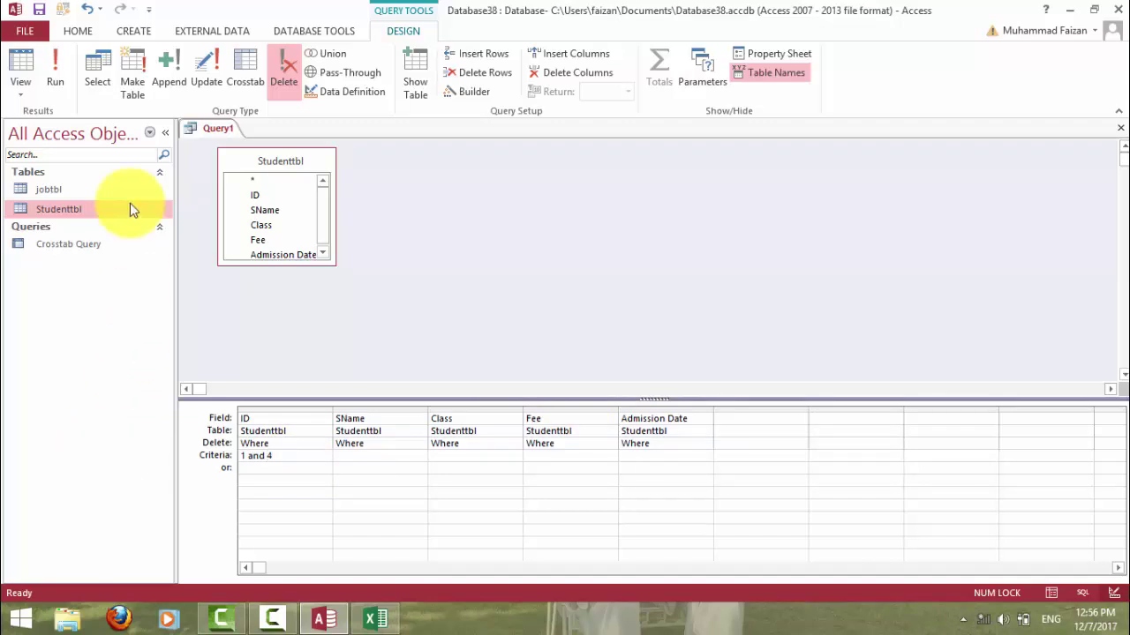
left_click(34, 78)
left_click(54, 76)
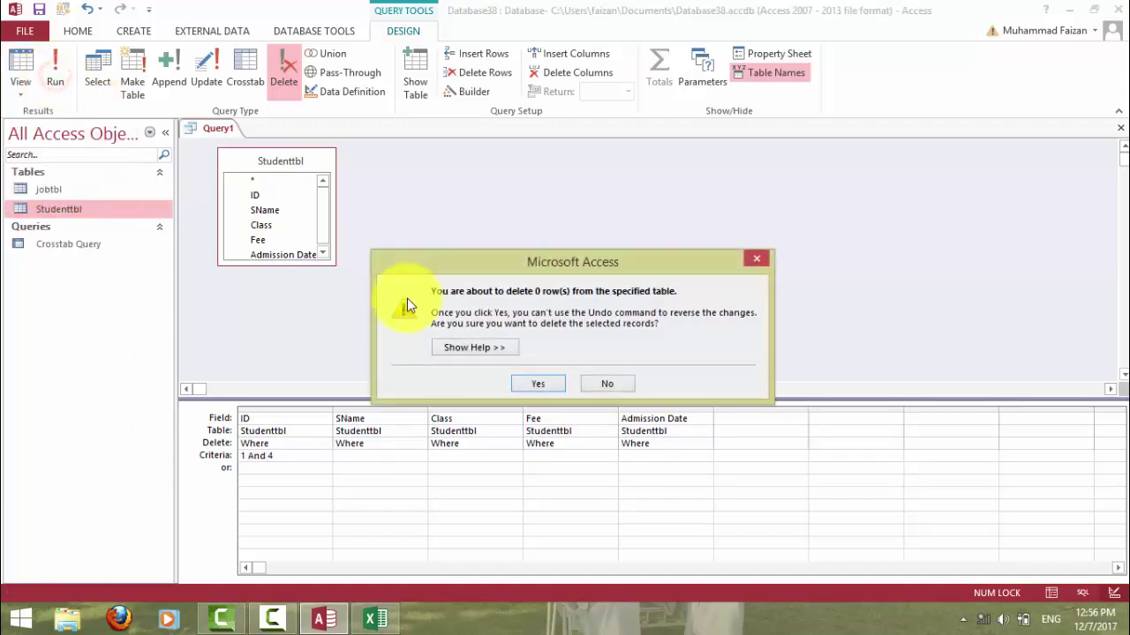
left_click(605, 379)
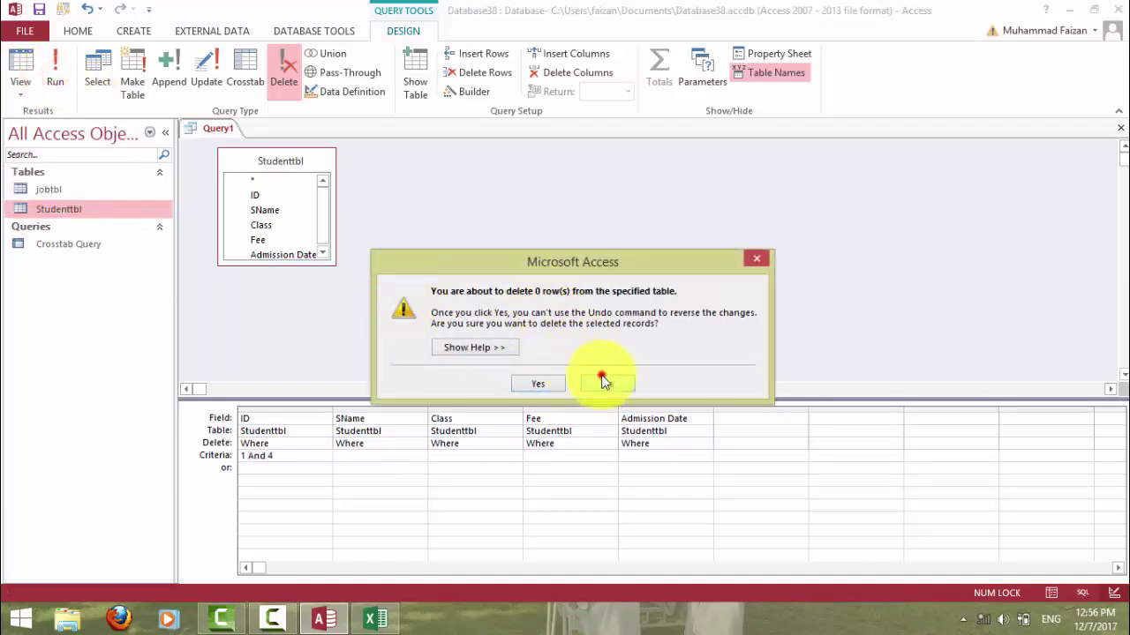
Replace the ID criterion with Is Null and test-run the delete query, declining the actual deletion.
left_click(324, 444)
left_click(326, 446)
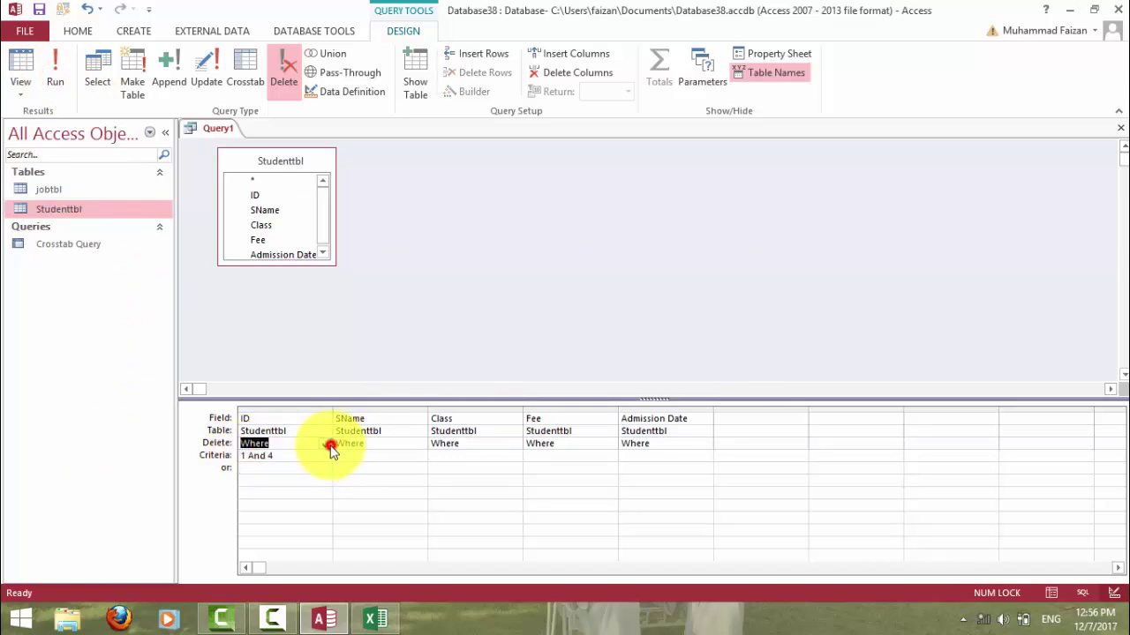
left_click(299, 455)
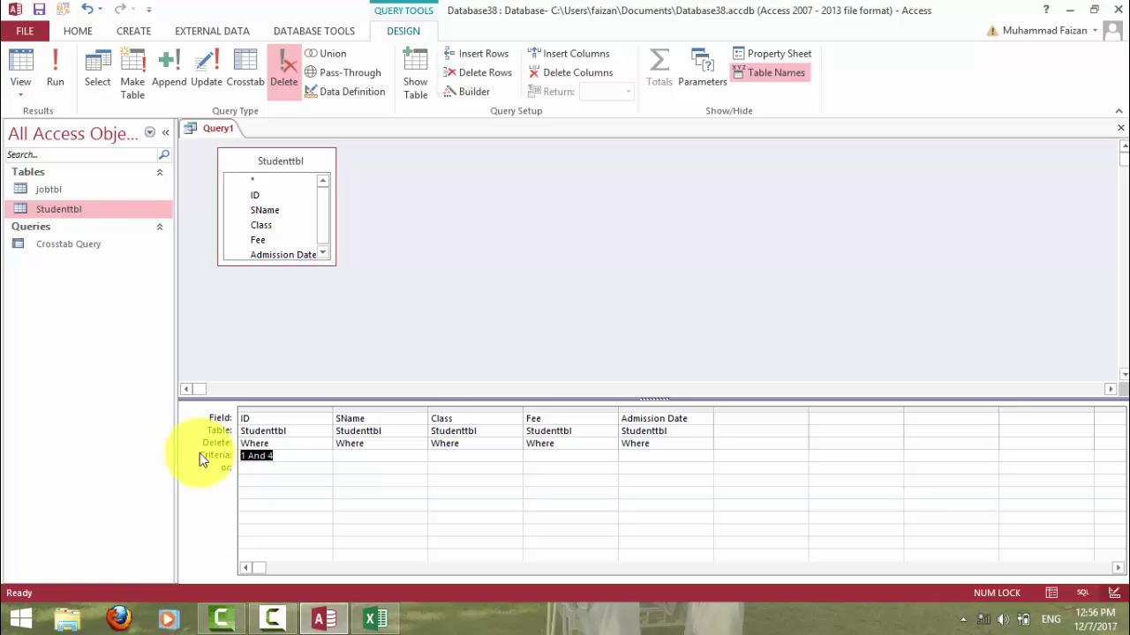
key("Delete")
type("is null")
key("Tab")
left_click(293, 459)
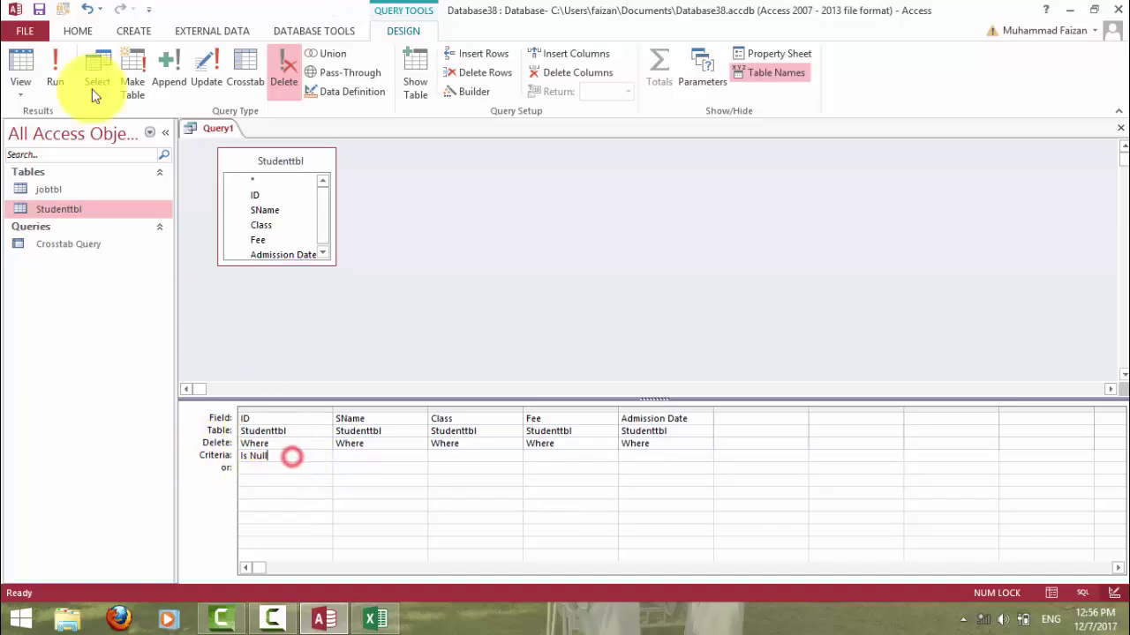
left_click(58, 76)
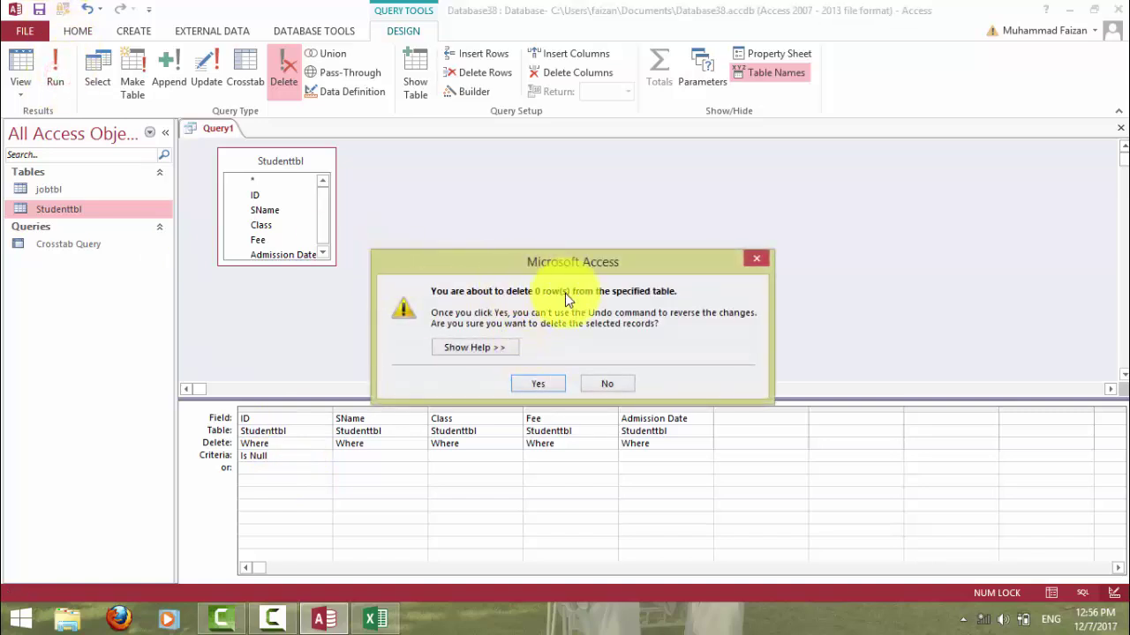
left_click(623, 383)
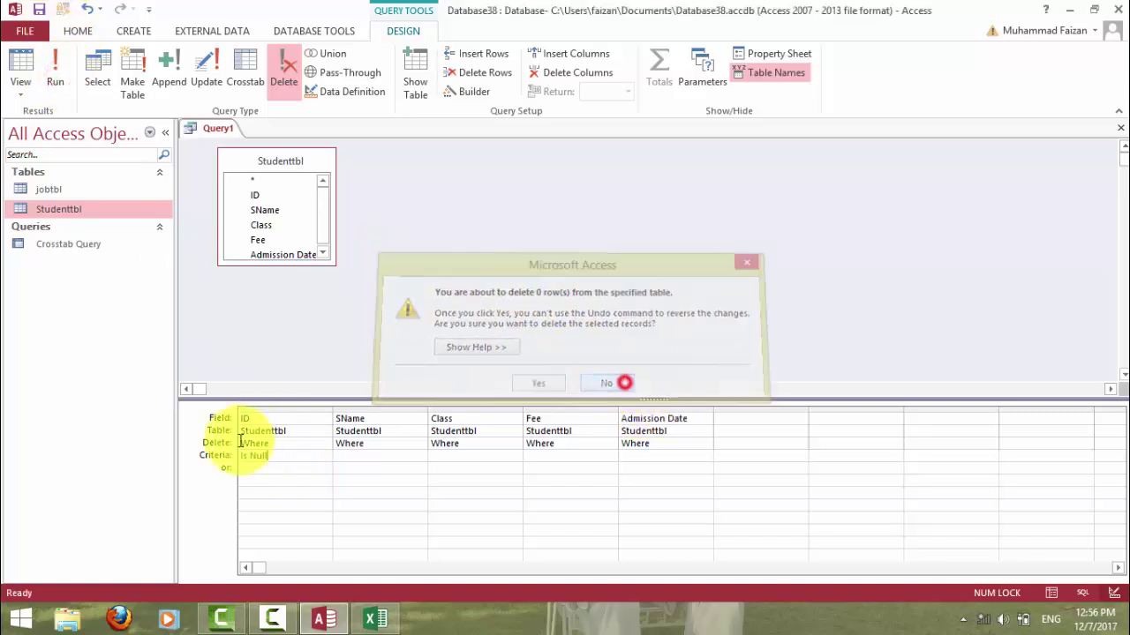
Change the ID criterion to Is Not Null and test-run the delete query, declining the actual deletion.
left_click(302, 450)
left_click_drag(286, 453, 237, 454)
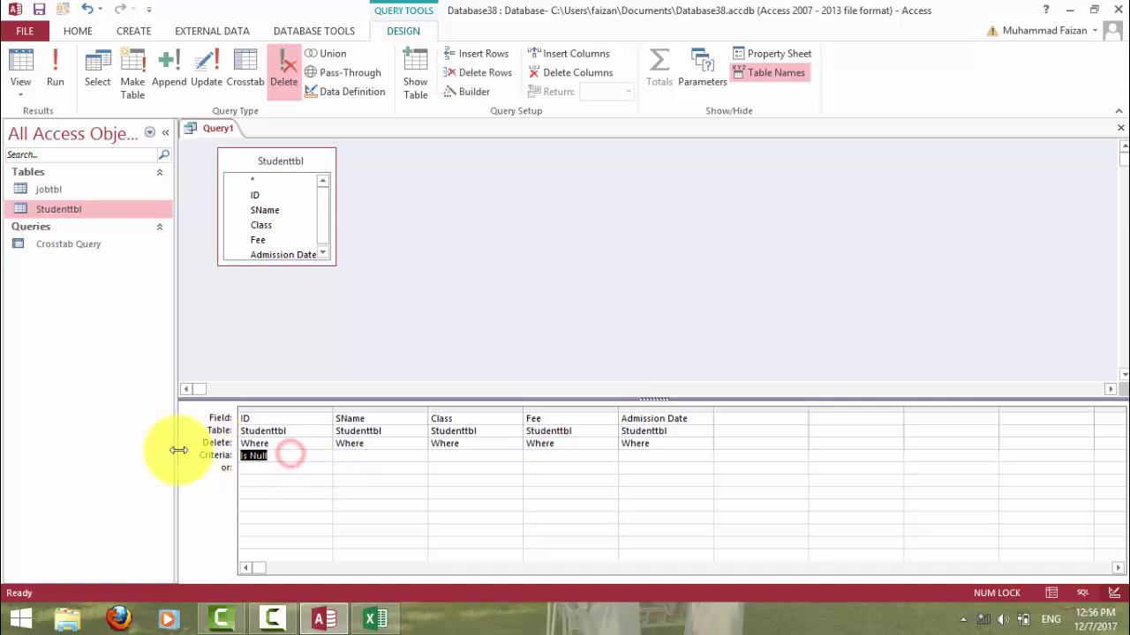
type("not null")
key("Return")
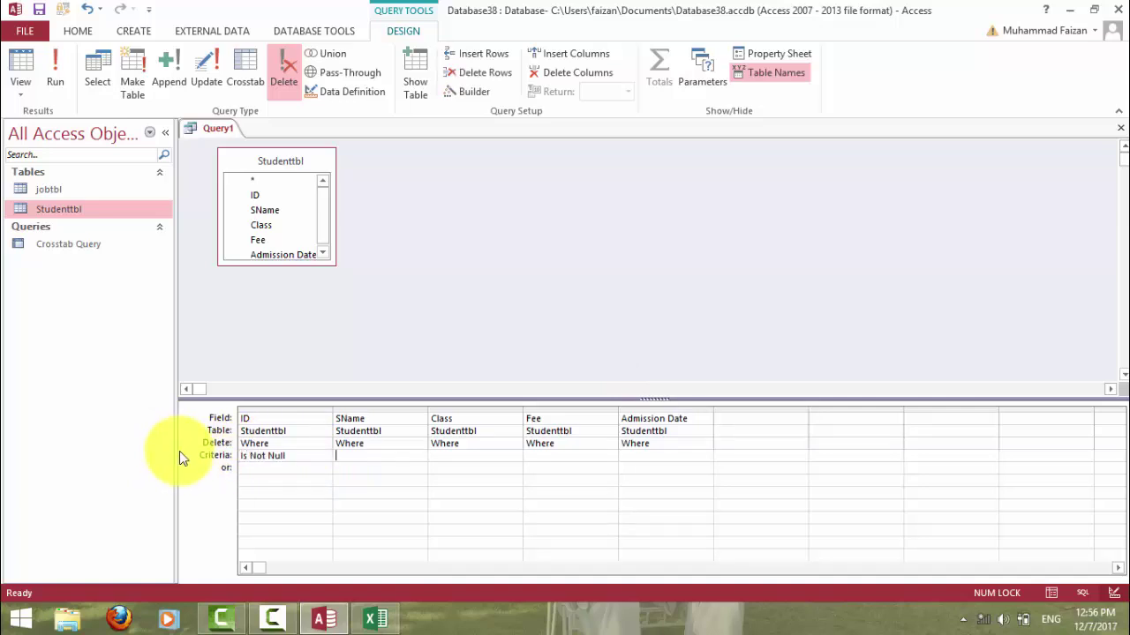
left_click(53, 66)
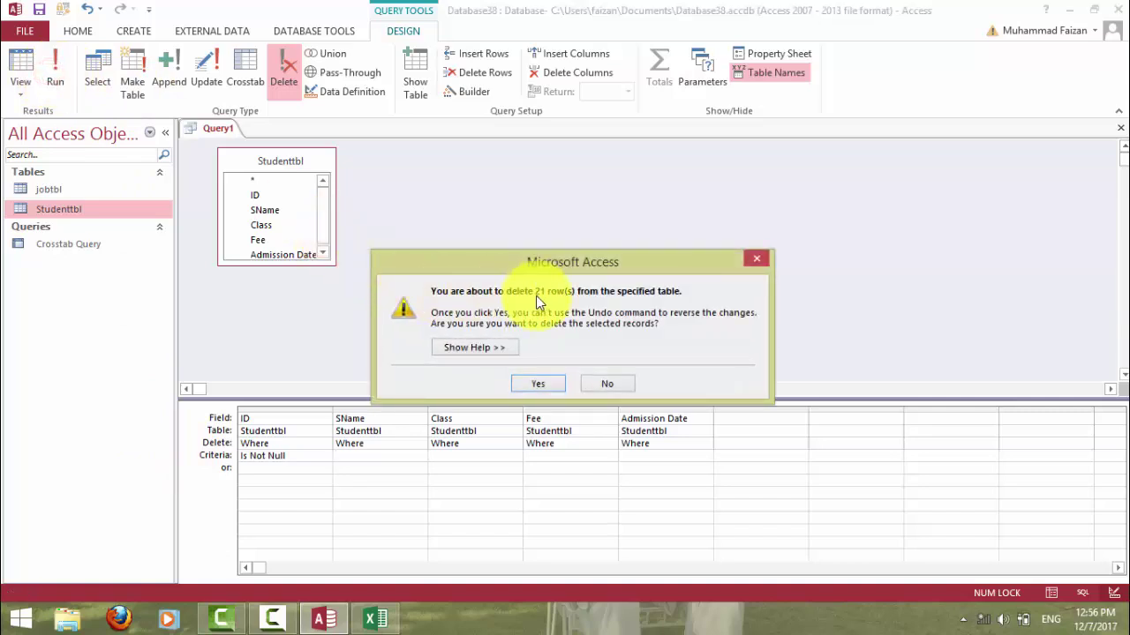
left_click(607, 384)
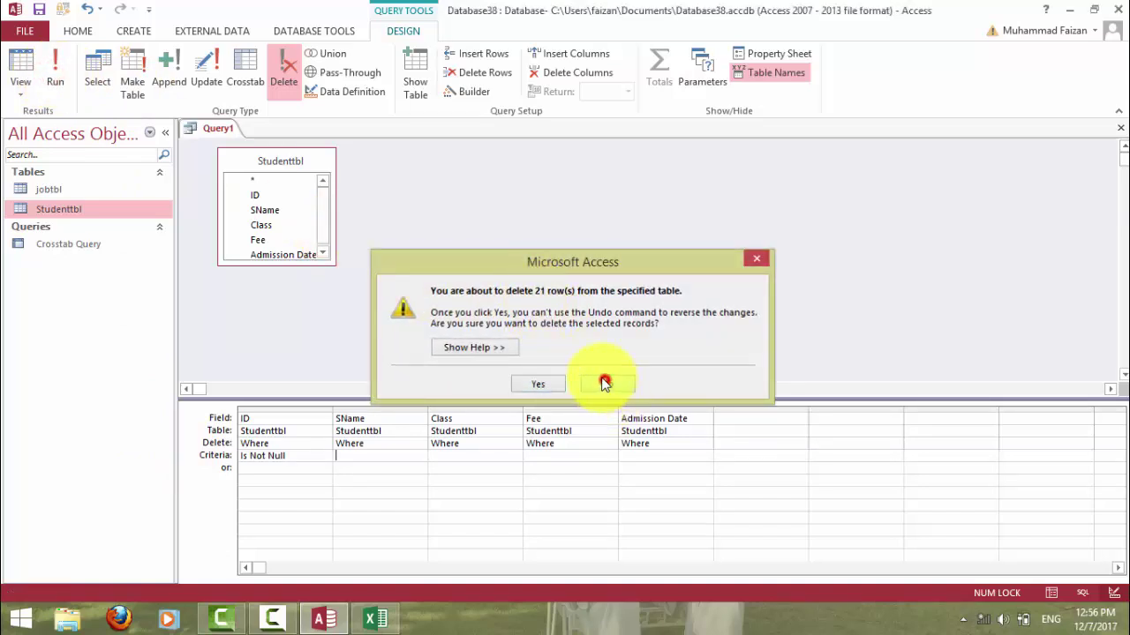
Replace the ID criterion with In (1,5,8,6) and test-run the delete query, declining the actual deletion.
left_click_drag(300, 454, 201, 454)
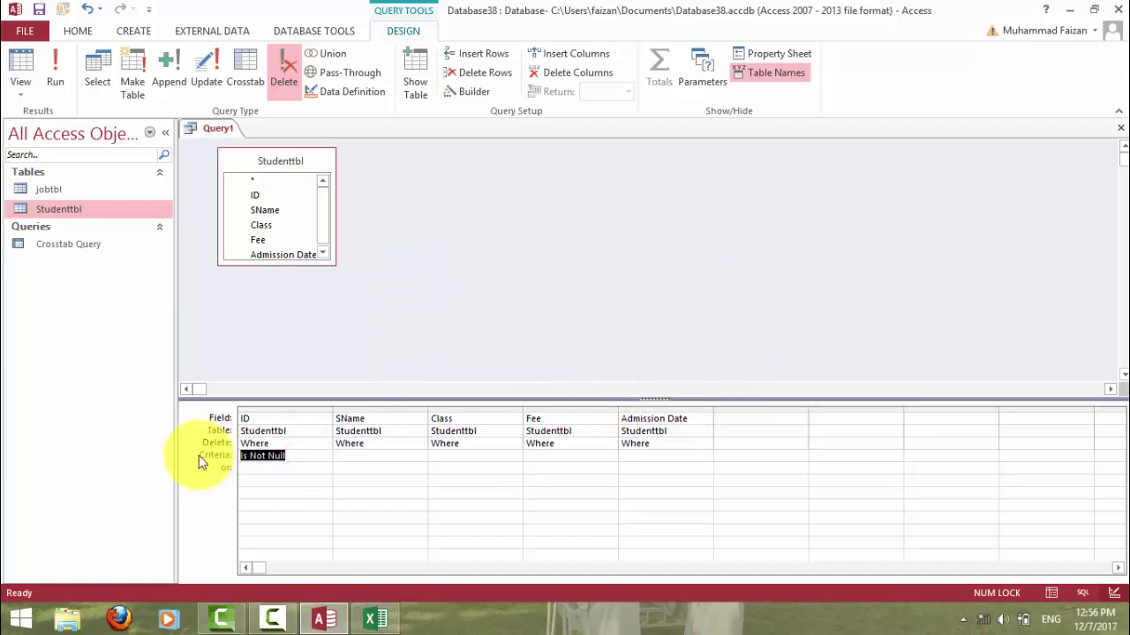
type("in")
type("1,5,8,6)")
left_click(56, 68)
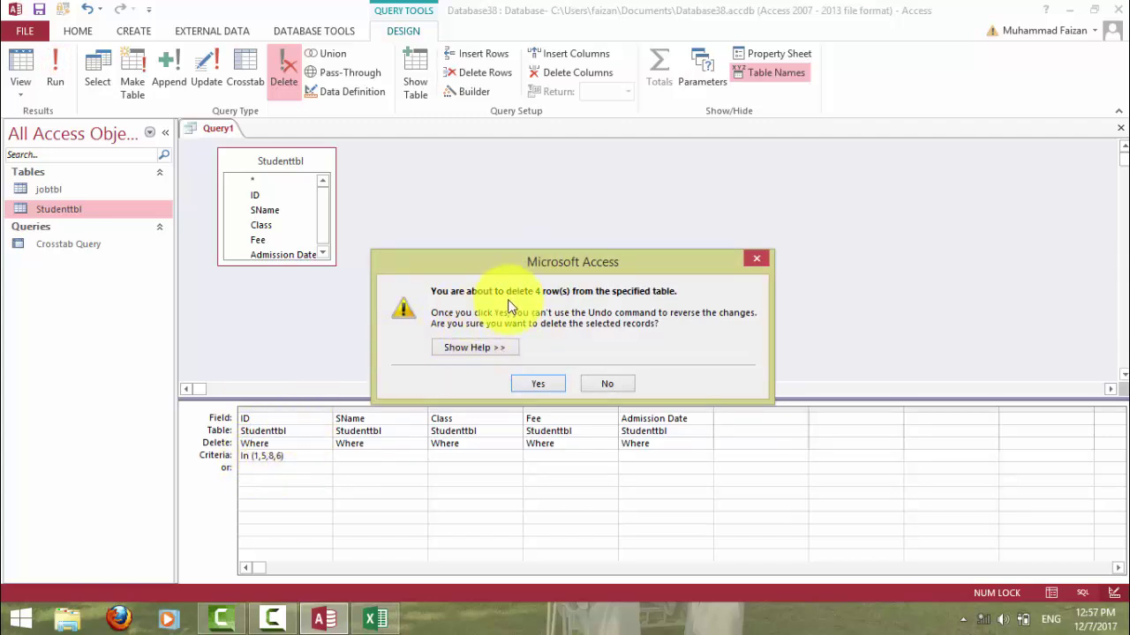
left_click(607, 385)
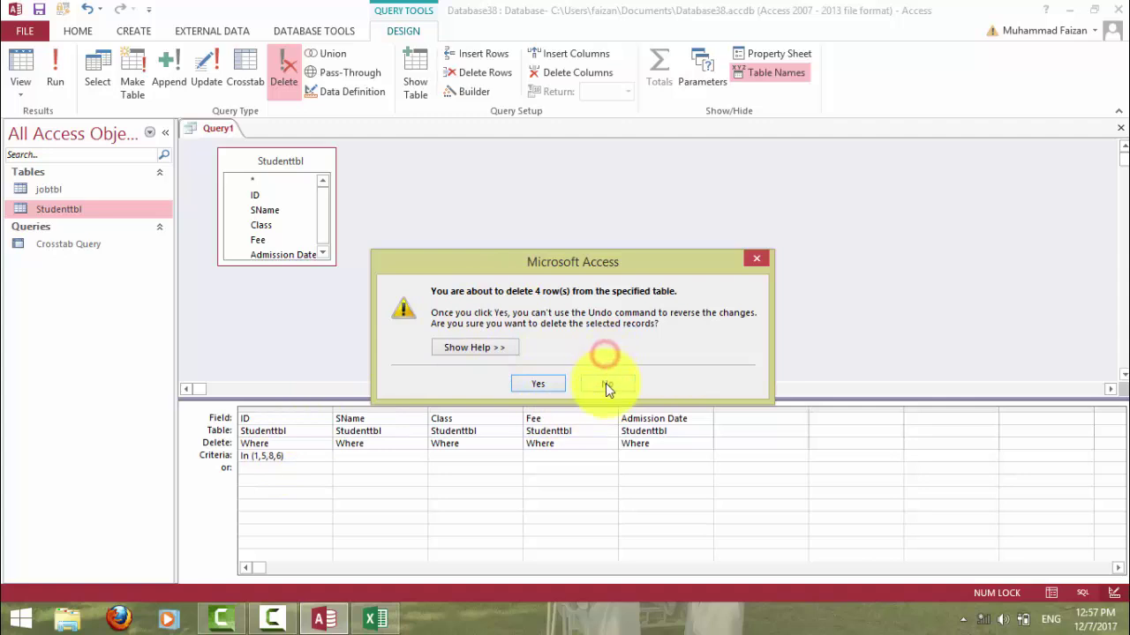
Try to set the ID criterion to is not in(1,3,6).
left_click_drag(301, 456, 188, 460)
type("i")
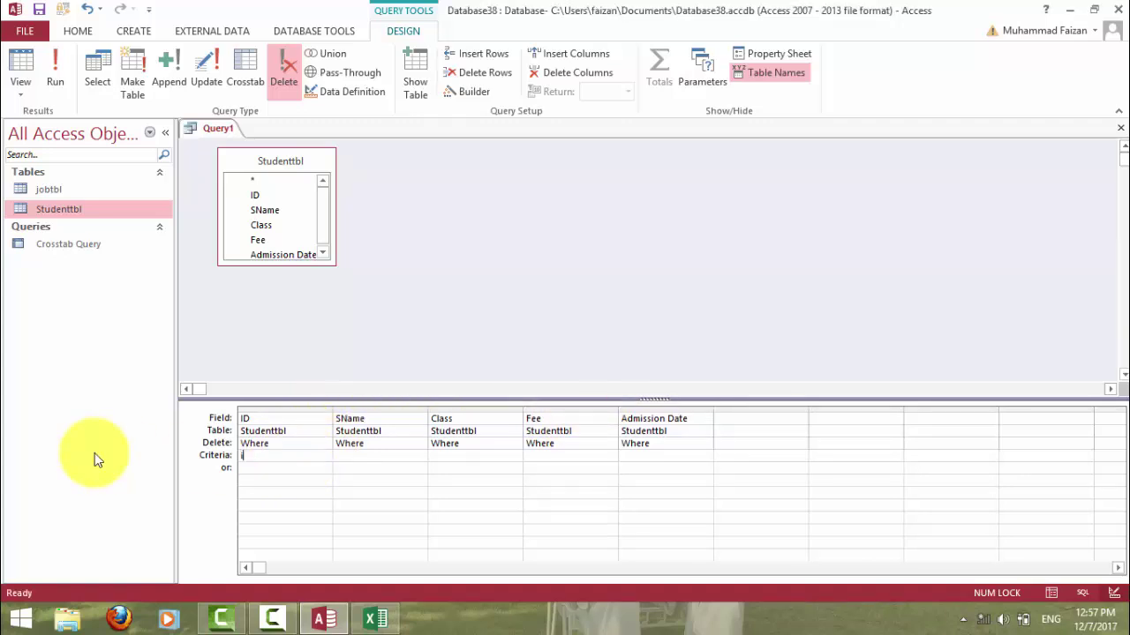
type("s not in(1,3,6)")
key("Return")
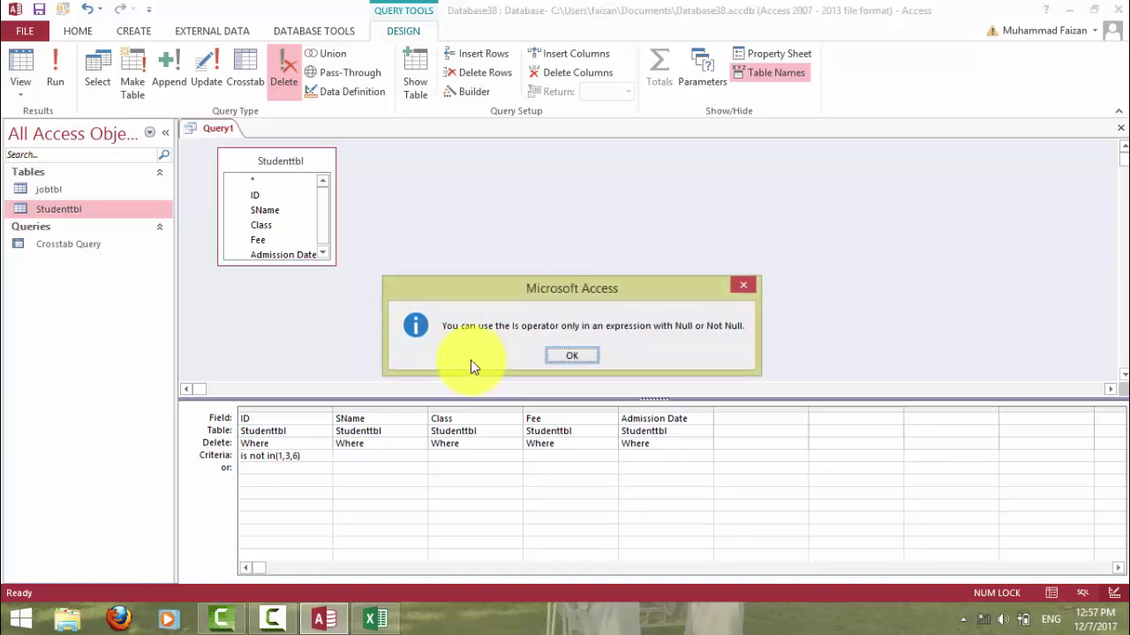
Correct the ID criterion to Not In (1,3,6) and test-run the delete query, declining the actual deletion.
double_click(243, 456)
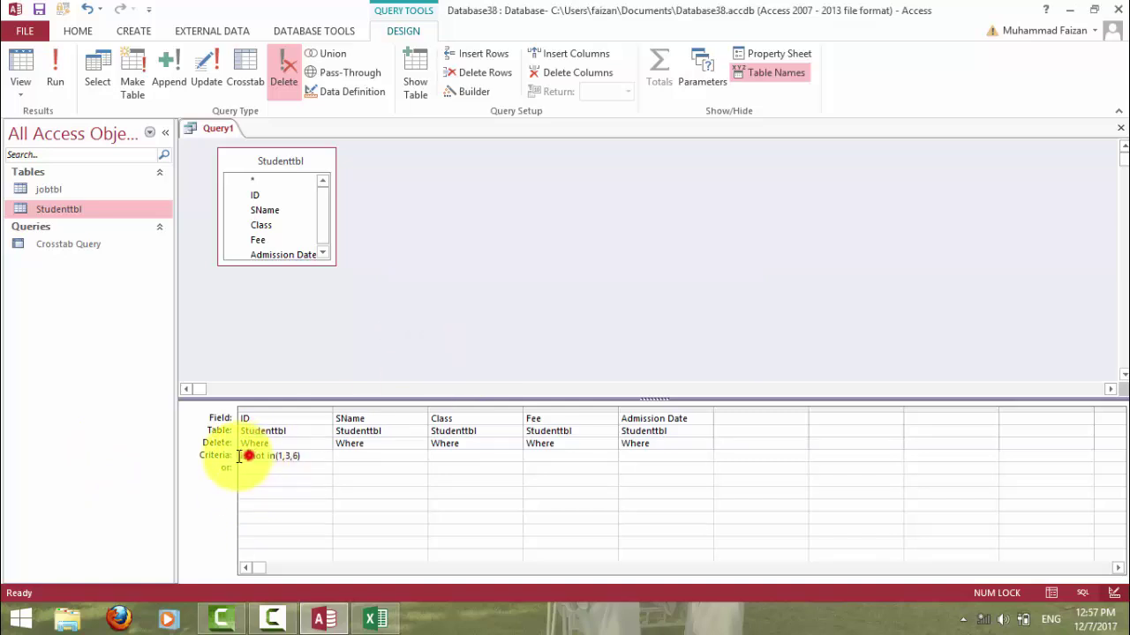
key("BackSpace")
key("Tab")
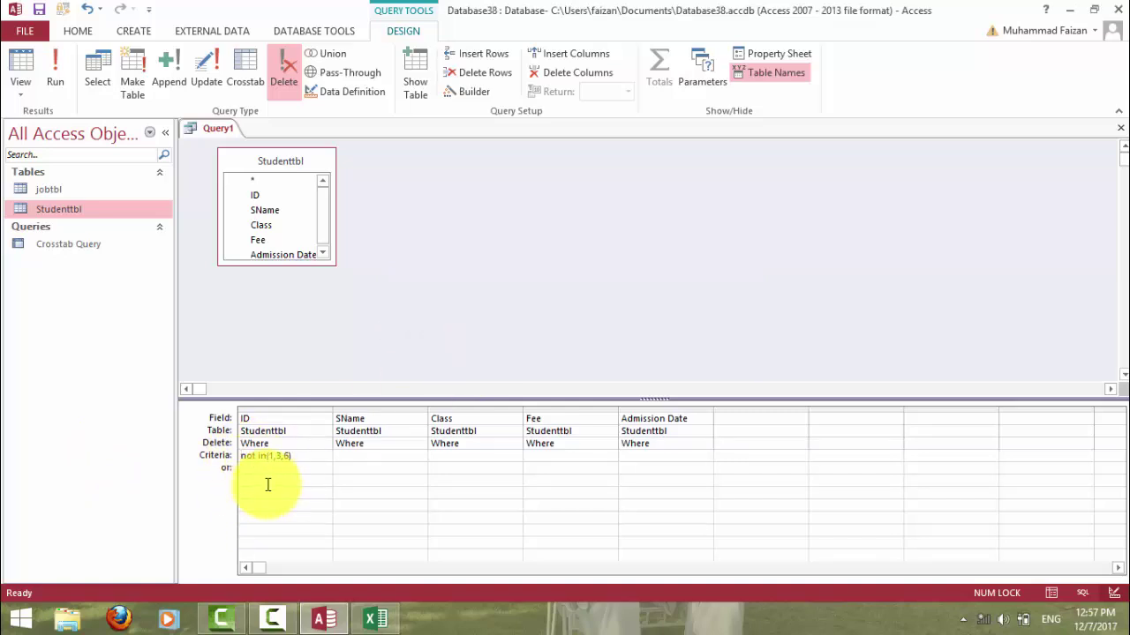
left_click(58, 78)
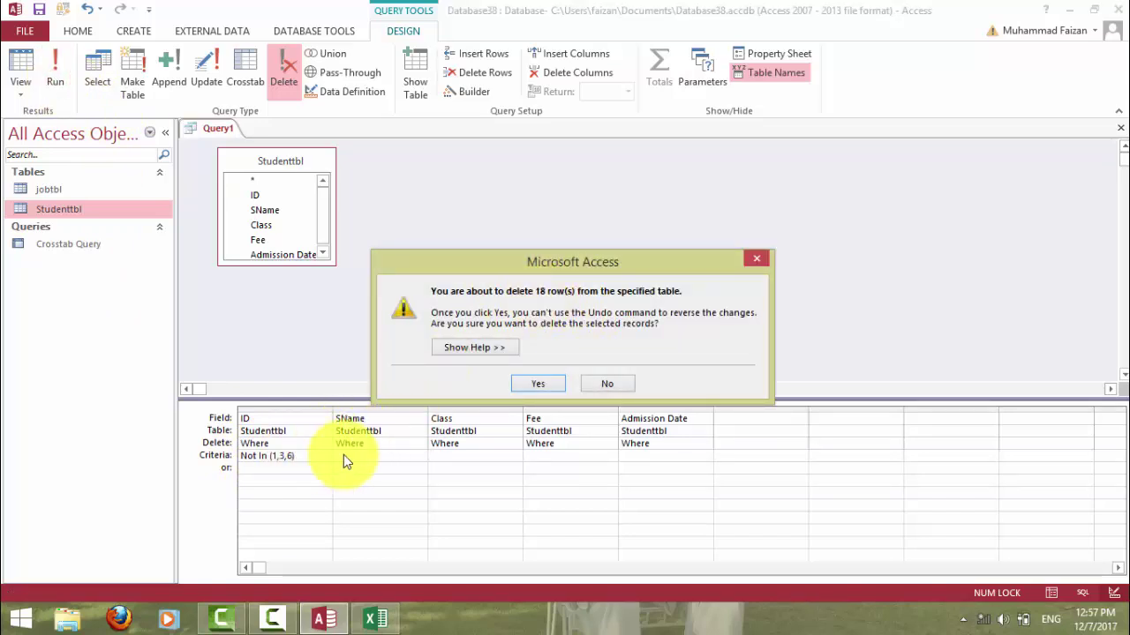
left_click(605, 384)
Replace the ID criterion with the parameter [Enter your ID] and test-run the delete query for ID 4, declining the actual deletion.
left_click_drag(300, 457, 186, 459)
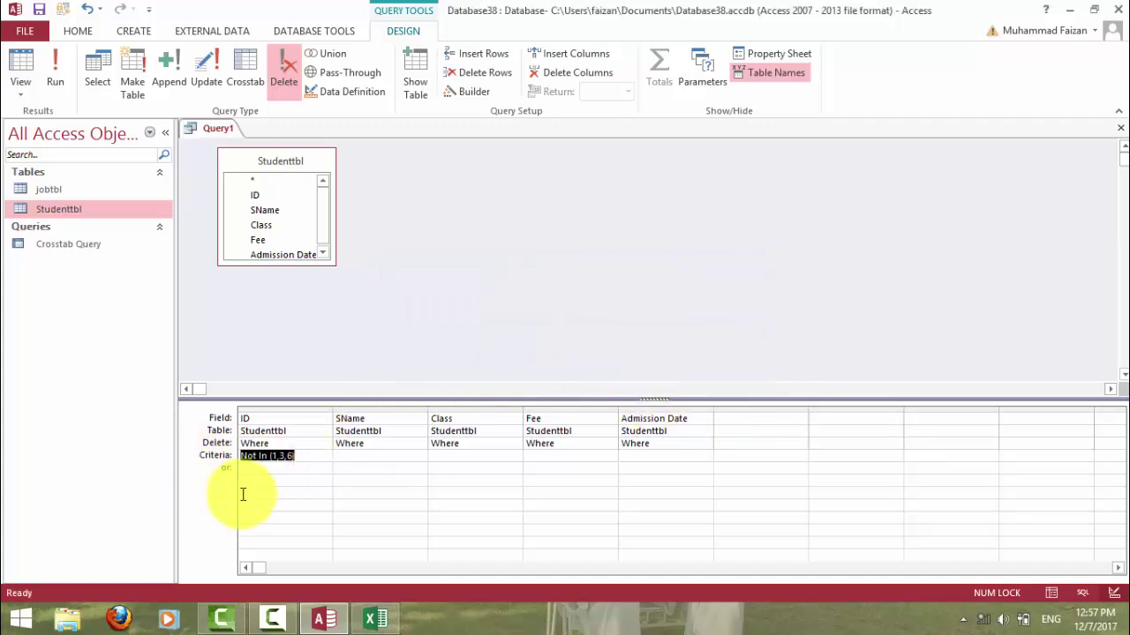
key("Delete")
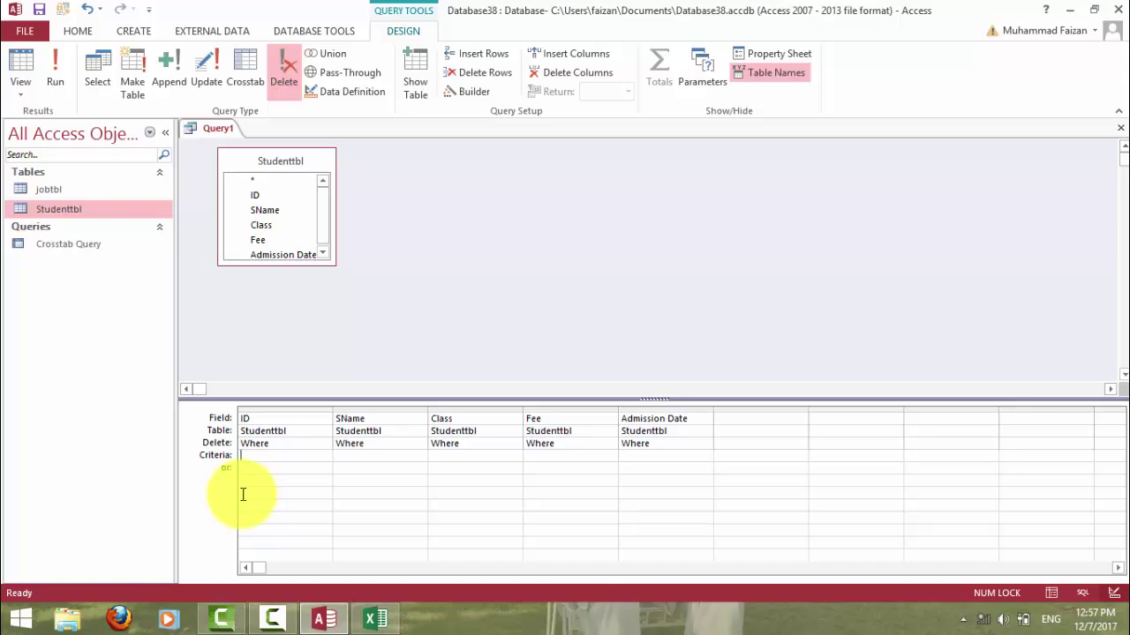
type("[Enter your ID]")
left_click(57, 75)
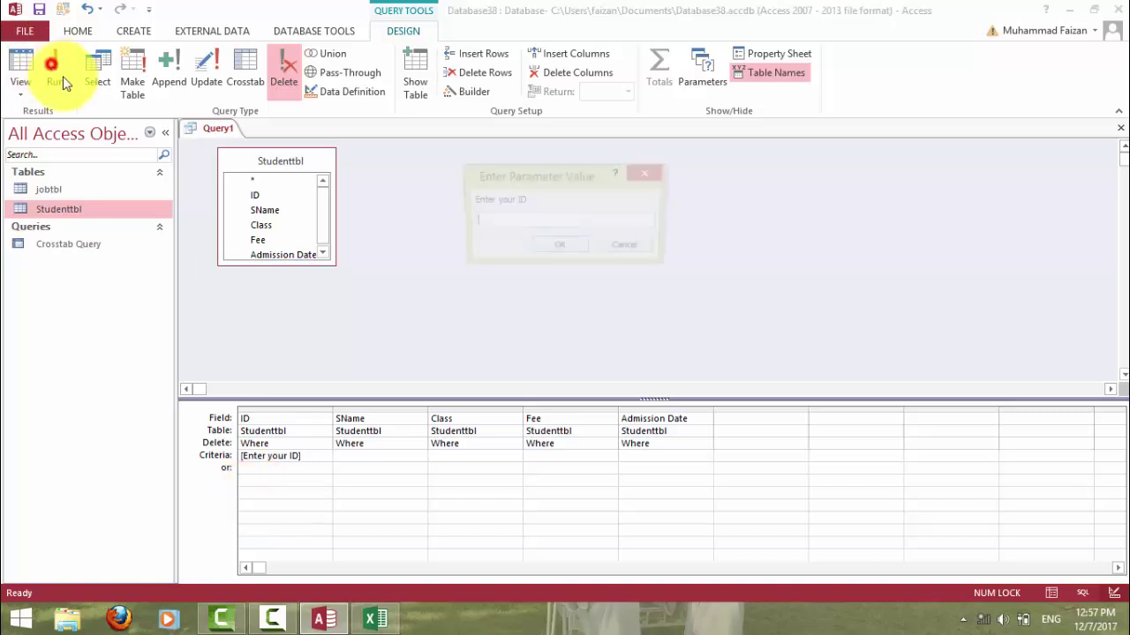
type("4")
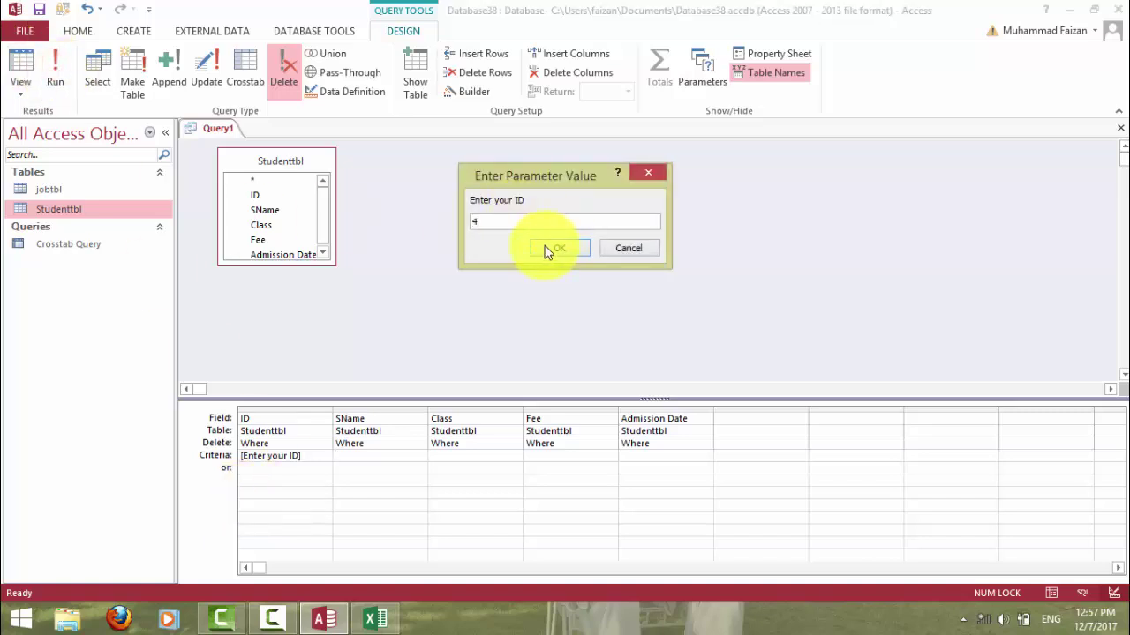
left_click(549, 247)
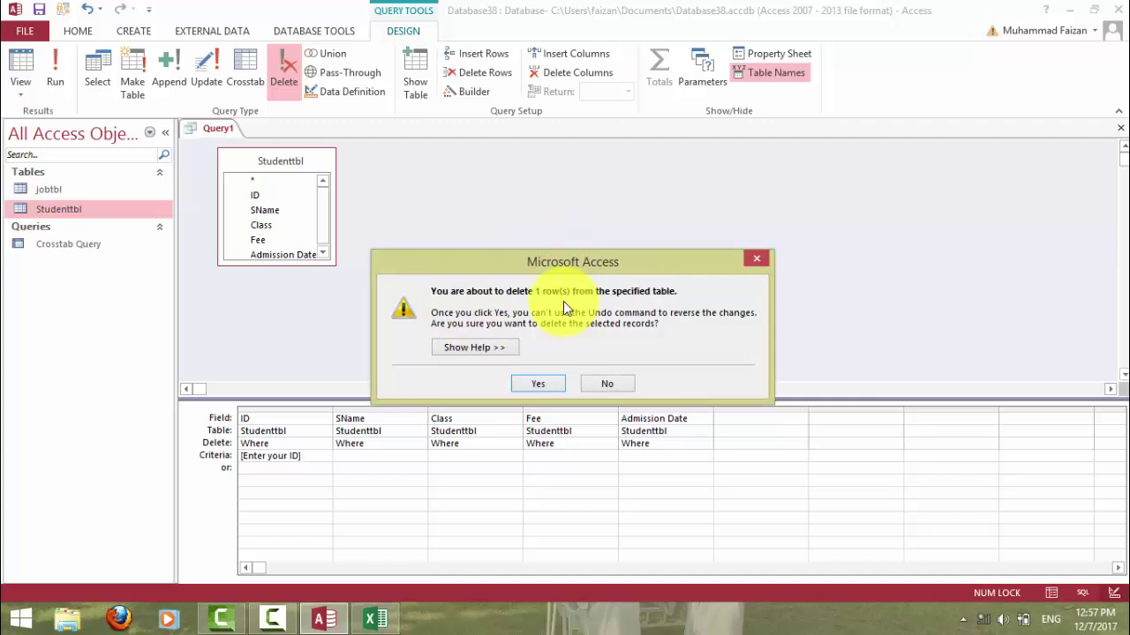
left_click(621, 387)
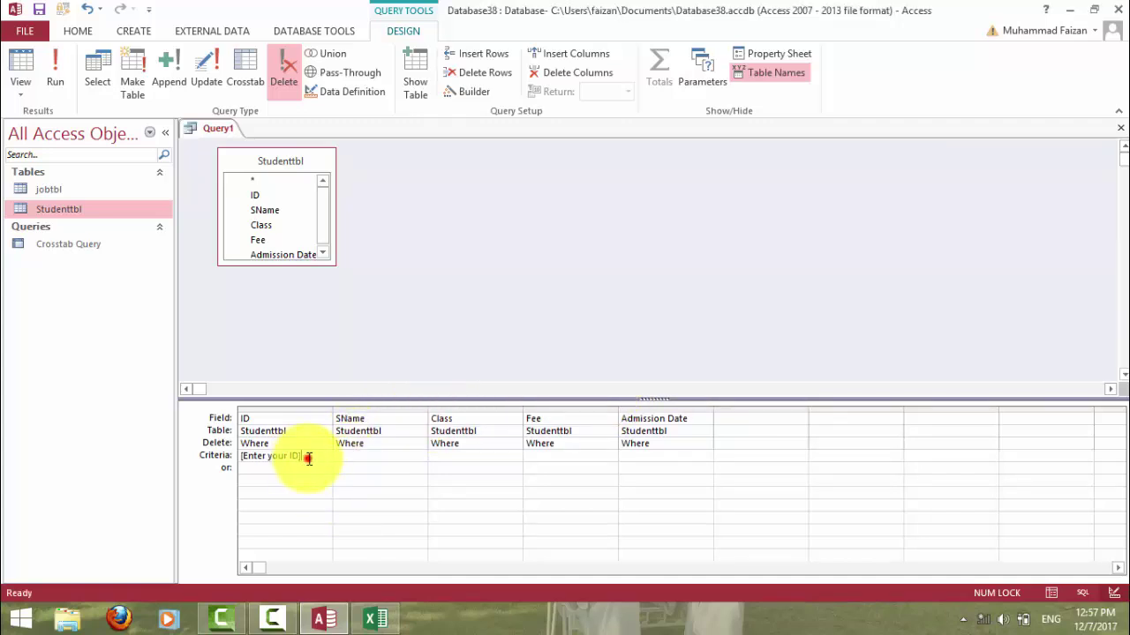
left_click_drag(305, 456, 176, 456)
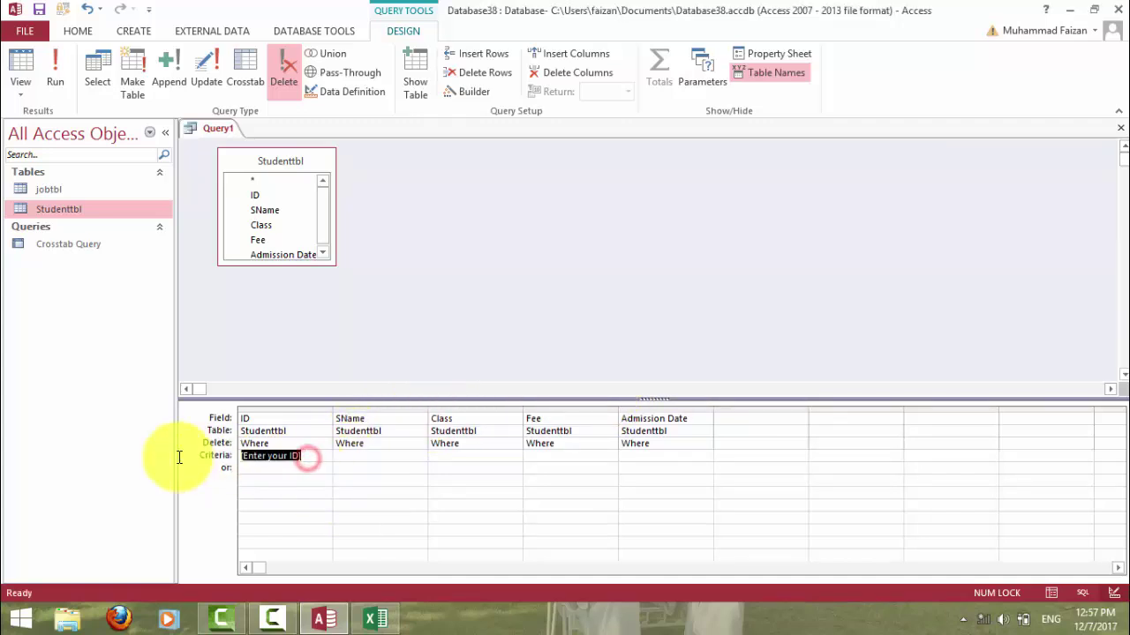
left_click(300, 458)
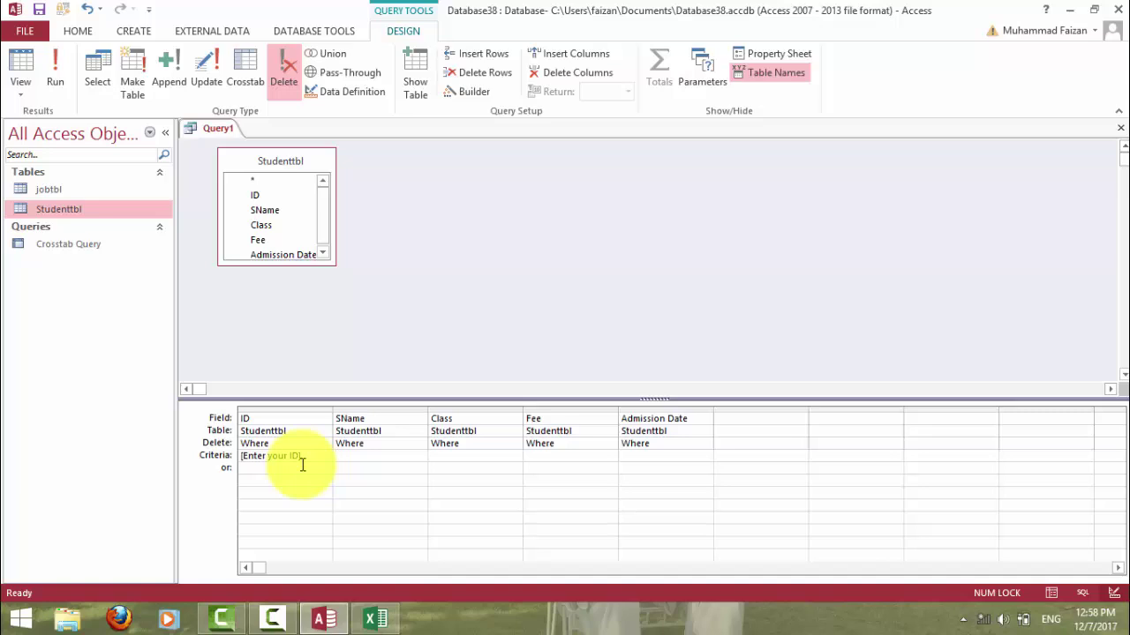
key("Tab")
type("\"a")
key("BackSpace")
key("BackSpace")
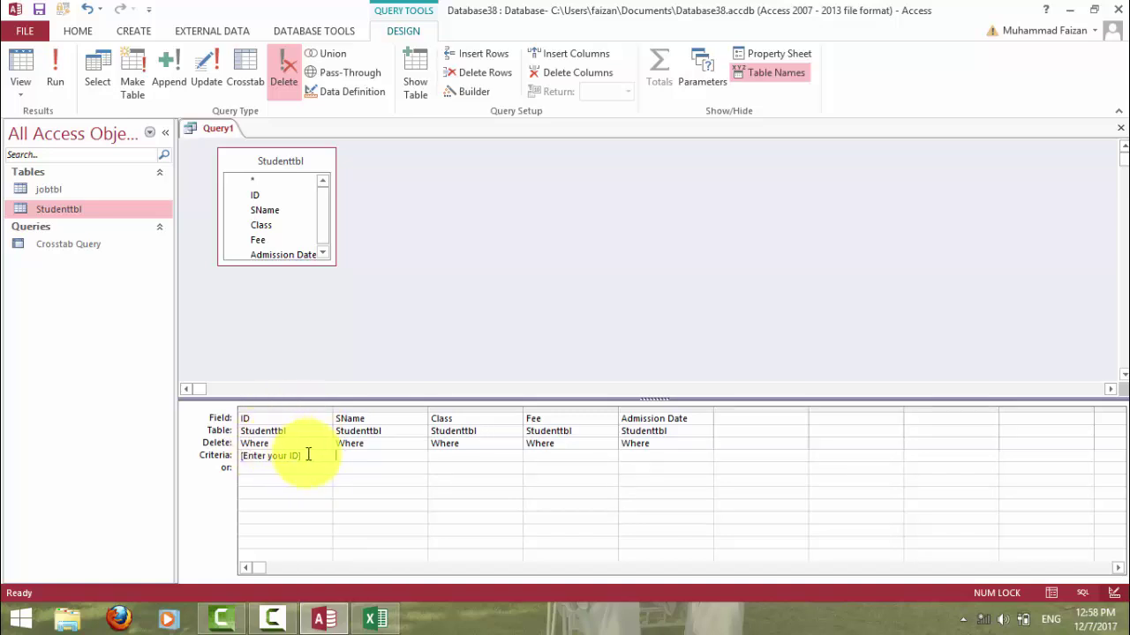
Replace the ID criterion with the wildcard parameter Like [Enter your ID] & "*".
left_click_drag(308, 455, 188, 448)
type("Li")
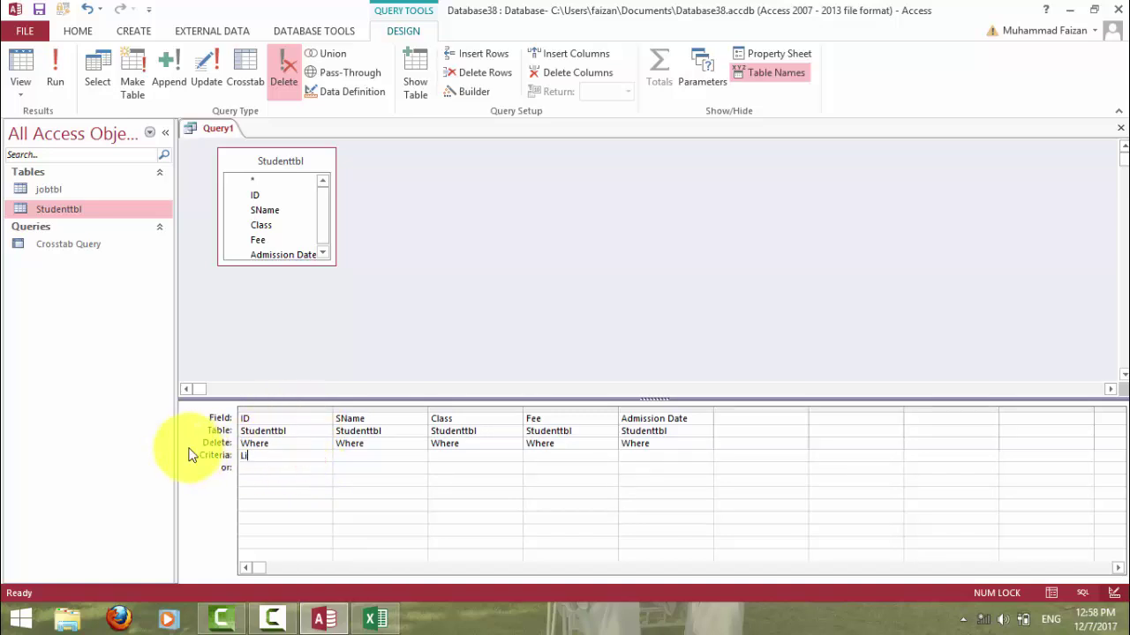
type("ke [")
type("Enter your I")
type("D]")
type("&")
type("\"")
type("*\"")
left_click(188, 454)
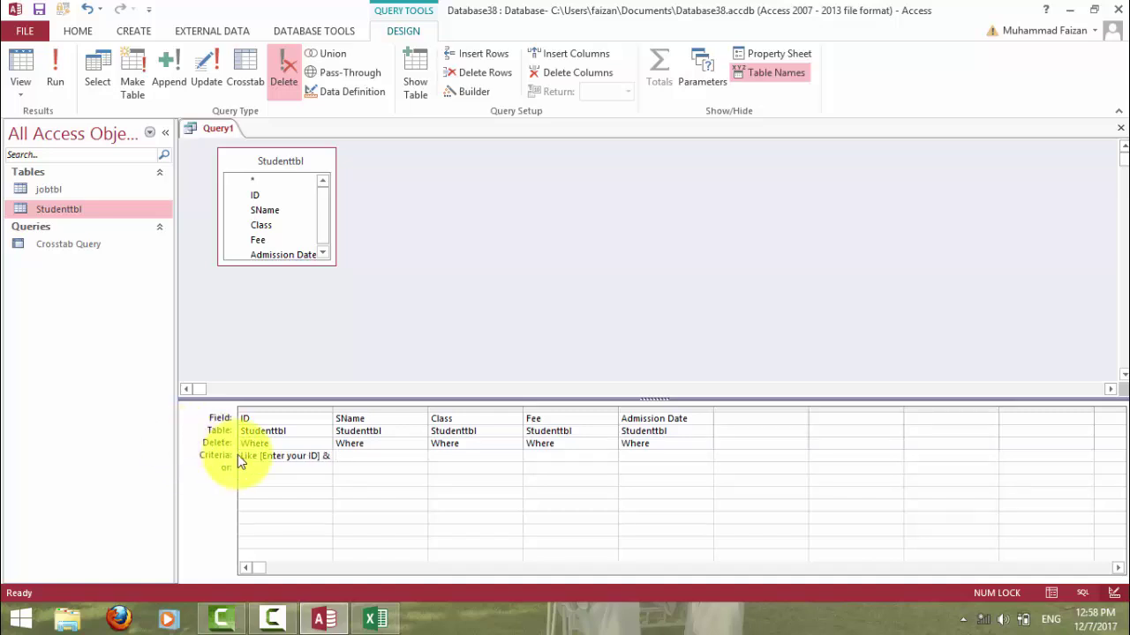
Test-run the delete query with 1 as the ID parameter, declining the actual deletion.
left_click(56, 75)
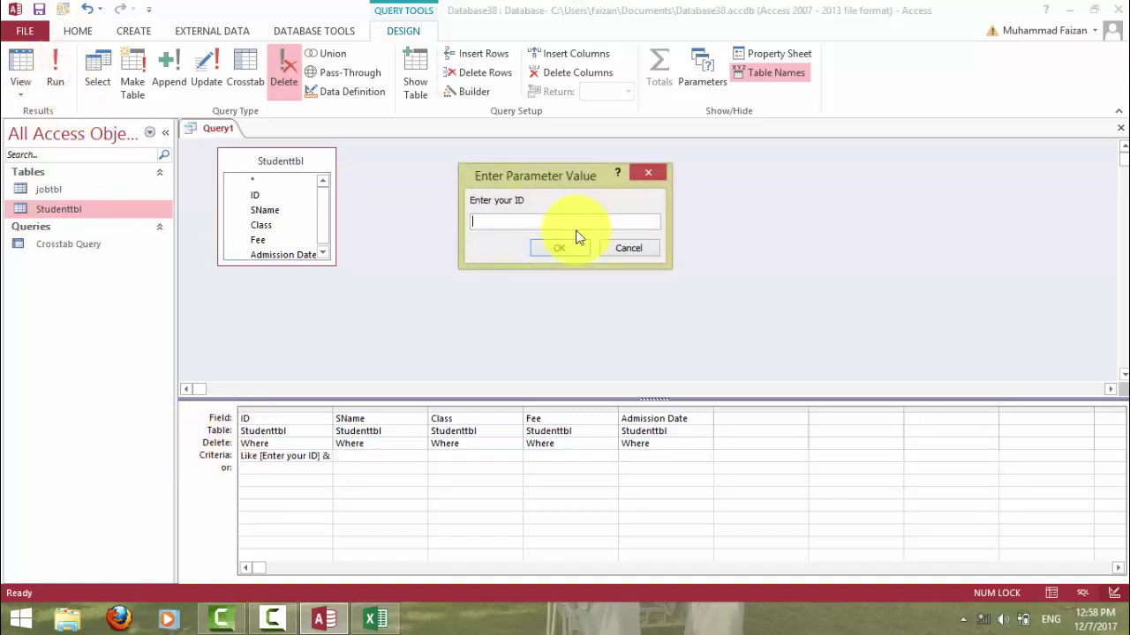
type("1")
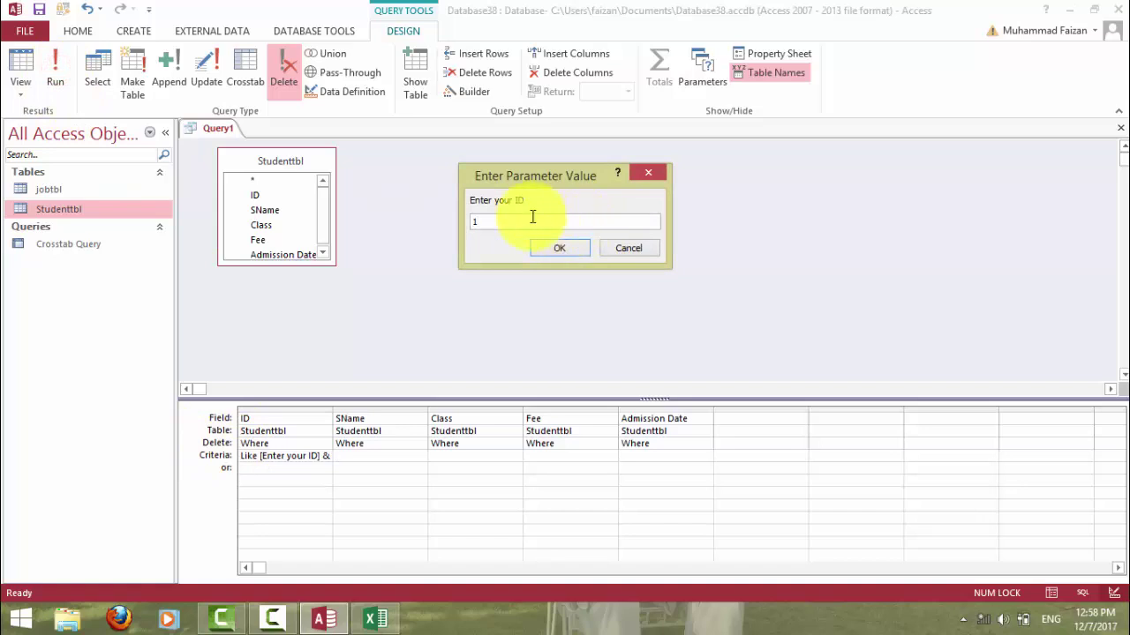
left_click(539, 245)
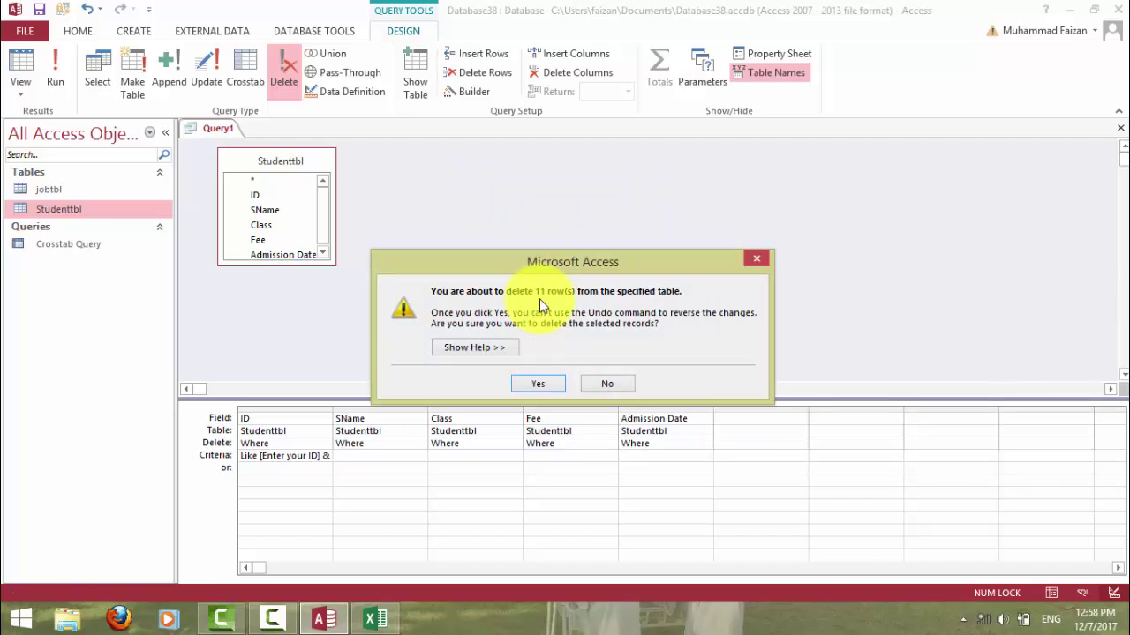
left_click(598, 385)
Clear the wildcard criterion from the ID field.
left_click(279, 455)
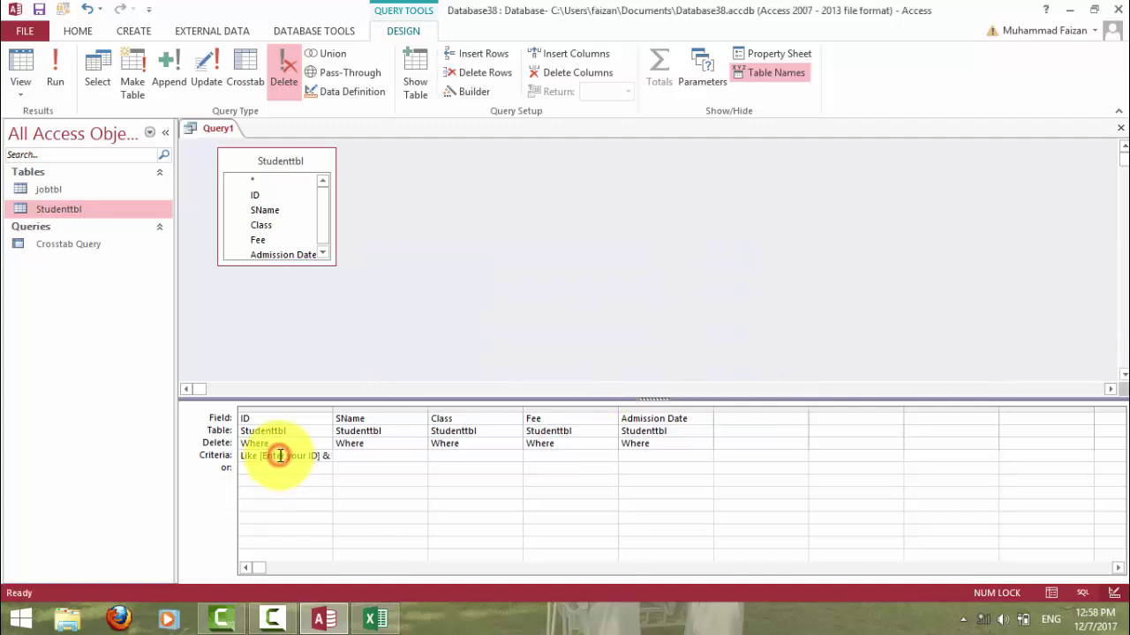
key("shift+space")
left_click(279, 457)
left_click_drag(240, 455, 302, 453)
key("Delete")
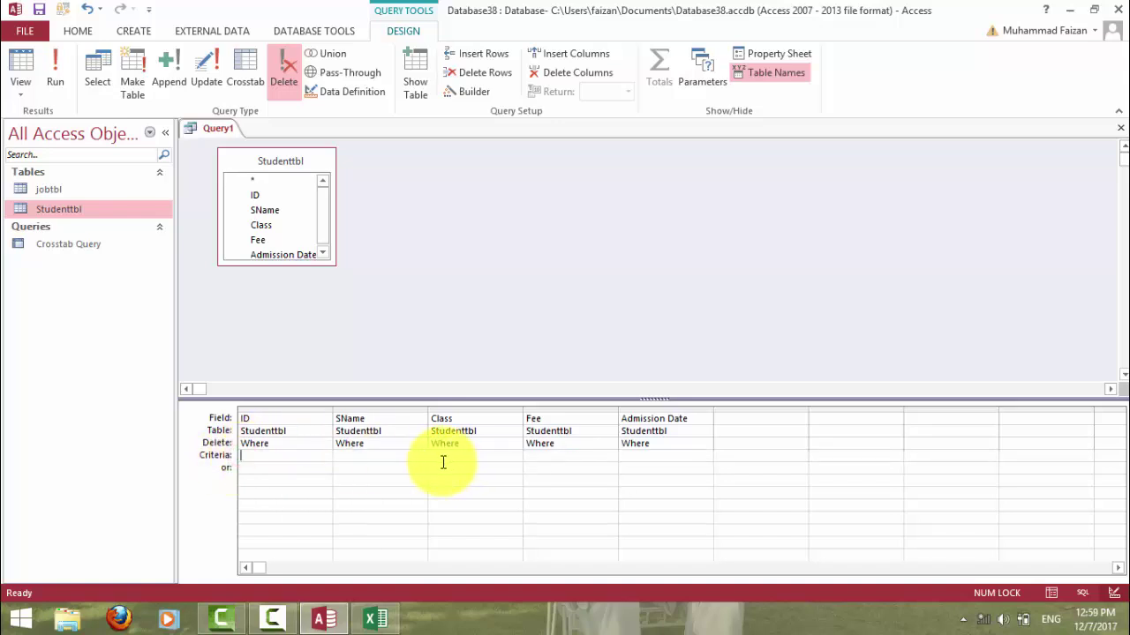
Set the SName criterion to a student's name in quotes and test-run the delete query, declining the actual deletion.
left_click(358, 456)
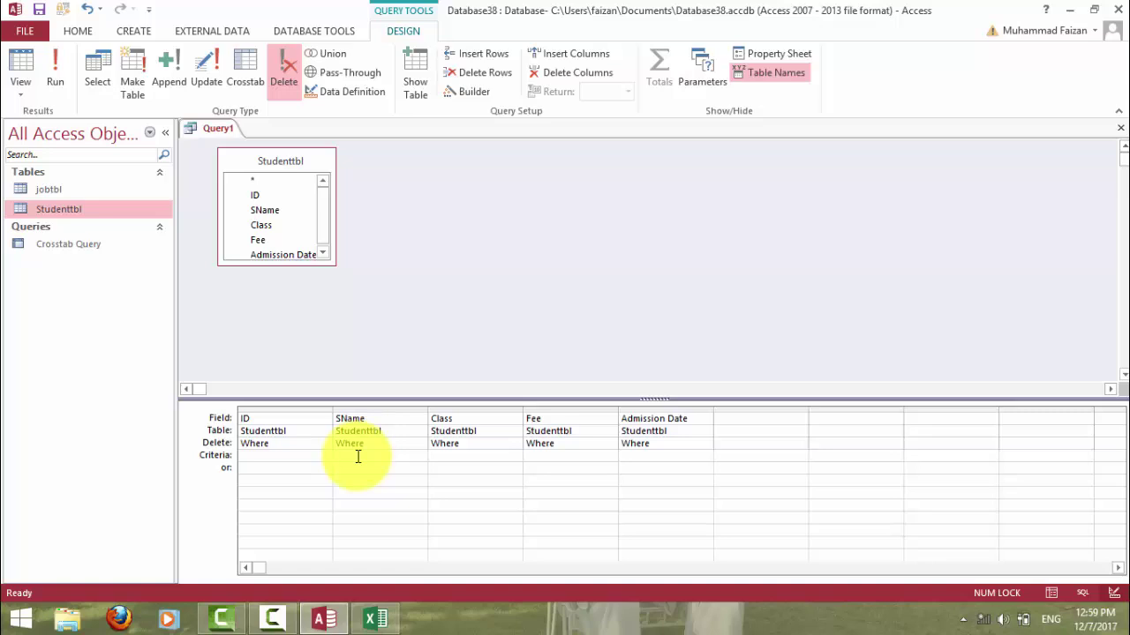
type("\"Faisal\"")
left_click(53, 82)
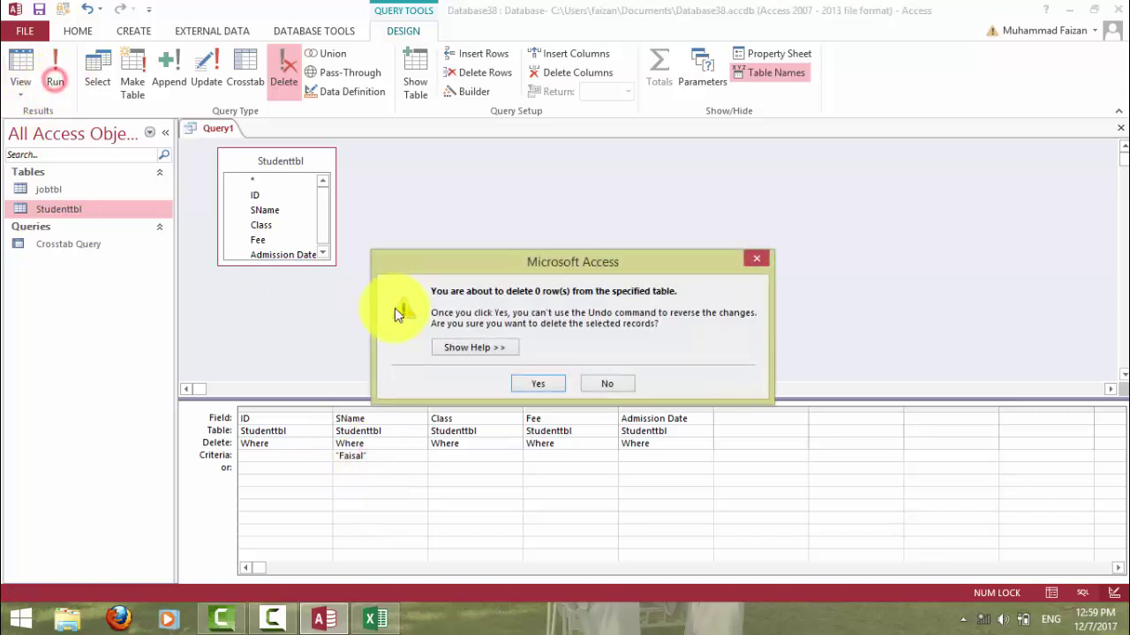
left_click(609, 382)
Replace the SName criterion with a different student's name and test-run the delete query, declining the actual deletion.
left_click(391, 456)
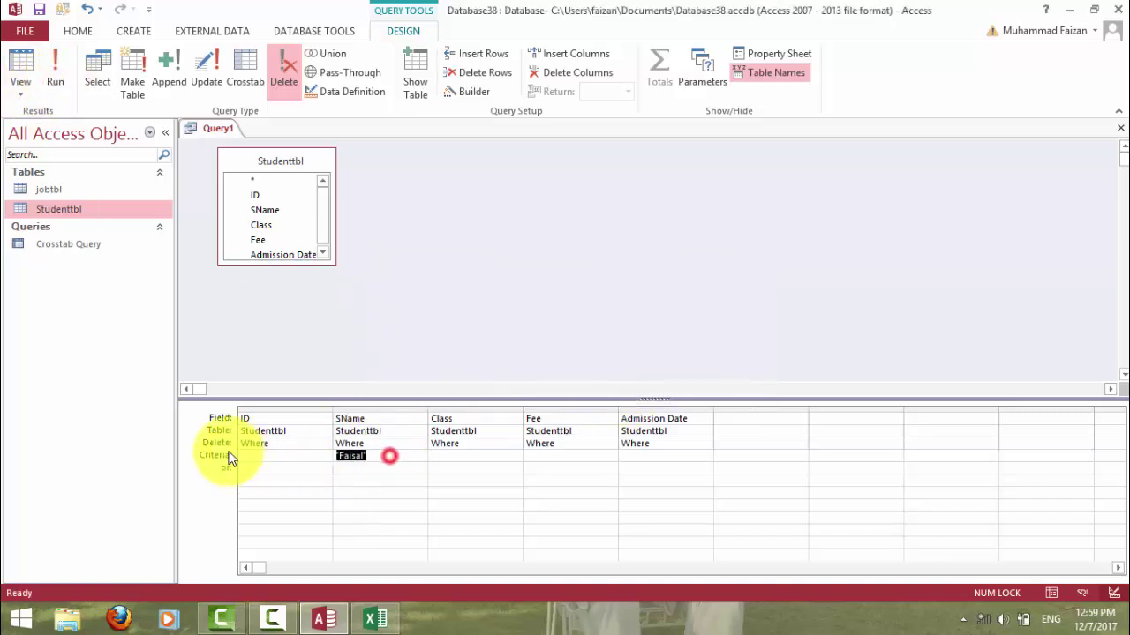
type("Bas")
key("BackSpace")
type("dshah")
key("Tab")
left_click(54, 79)
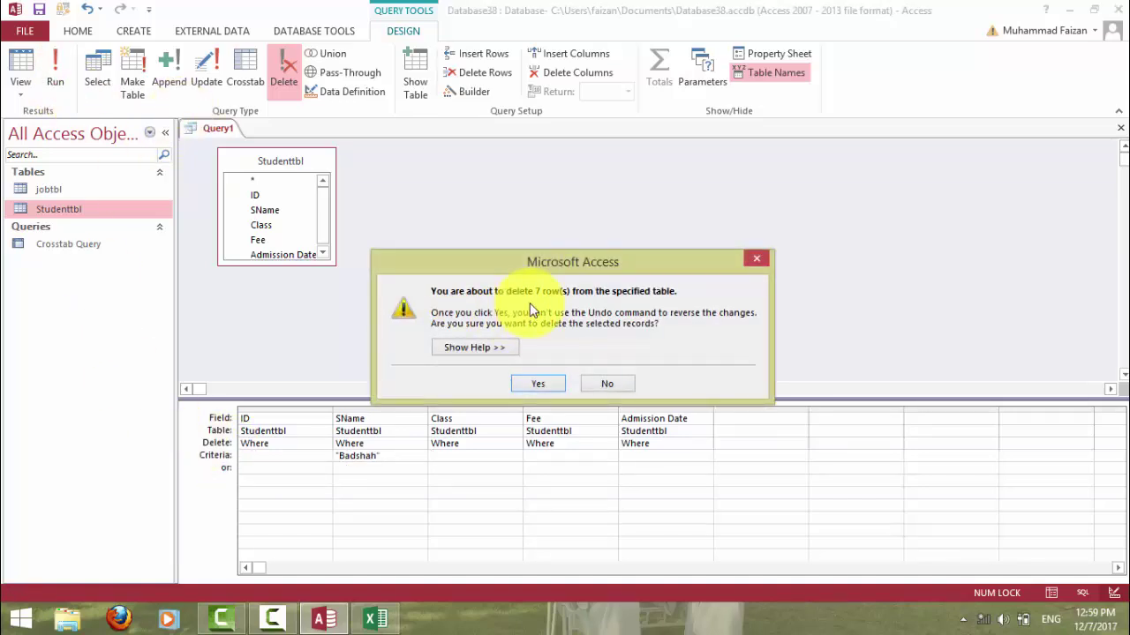
left_click(591, 381)
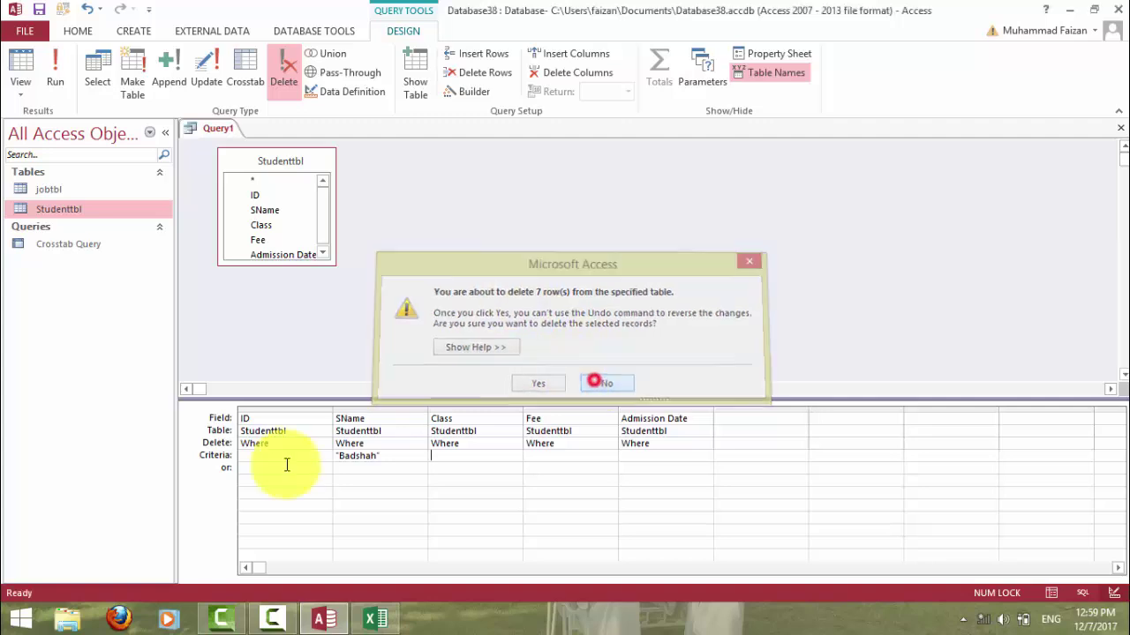
Add a second student's name as an alternative on SName's or row and test-run the delete query, declining the actual deletion.
left_click(405, 461)
left_click(364, 467)
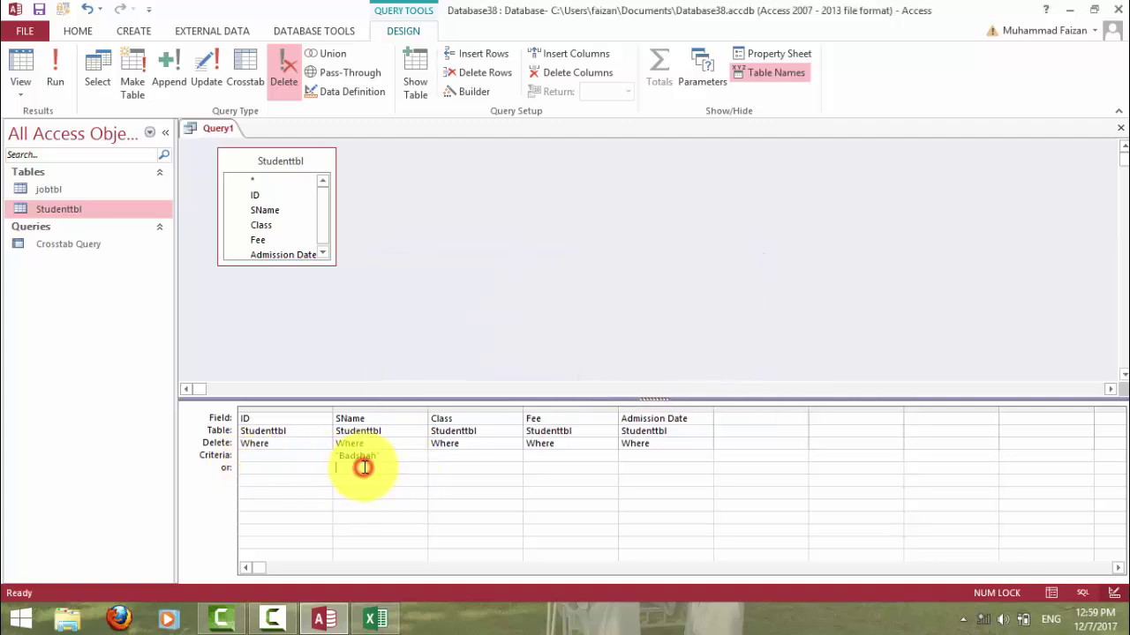
type("R")
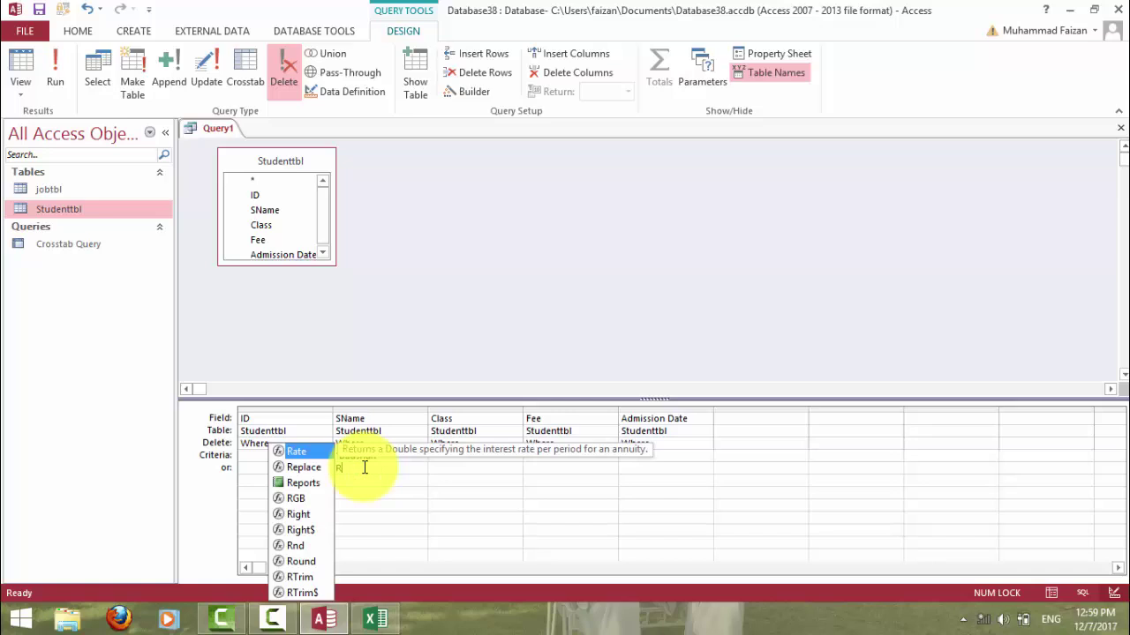
type("izwan")
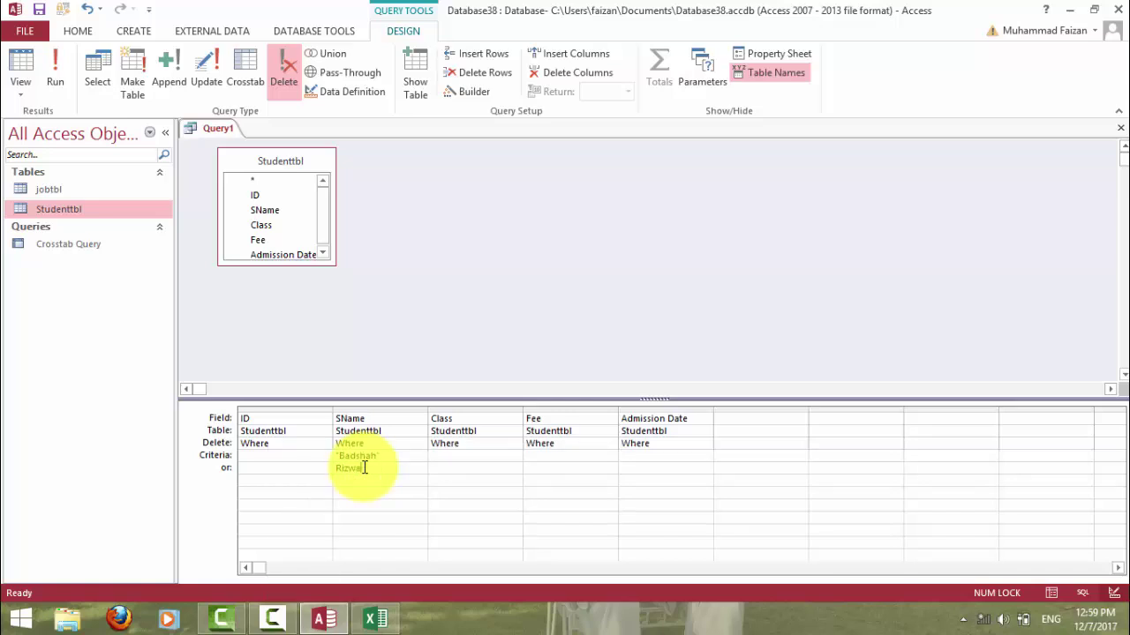
key("Return")
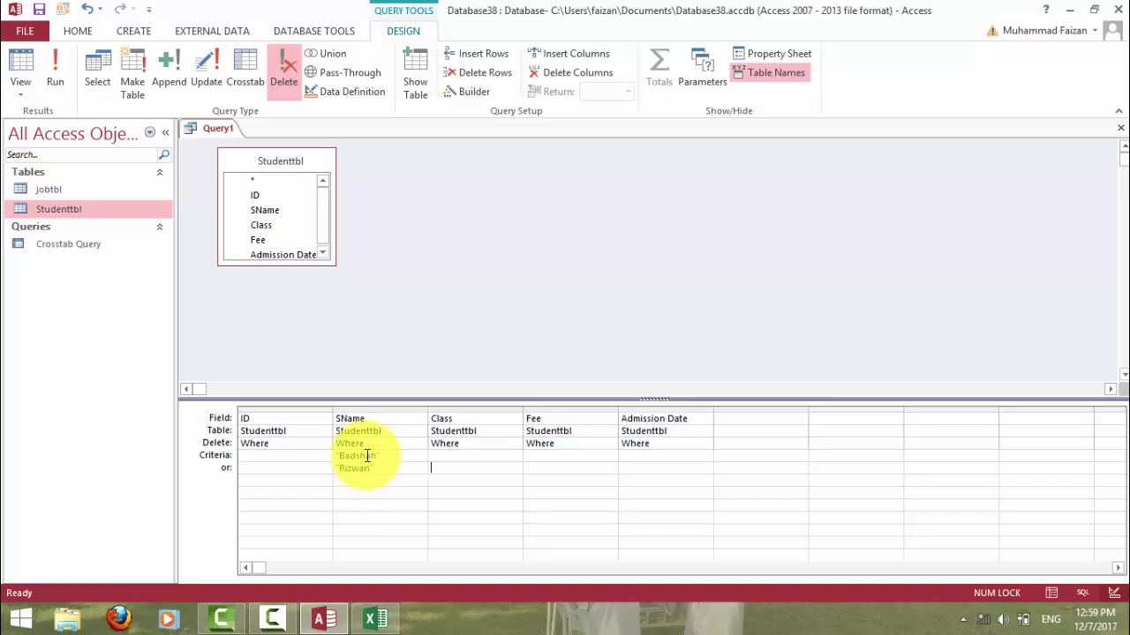
left_click(56, 66)
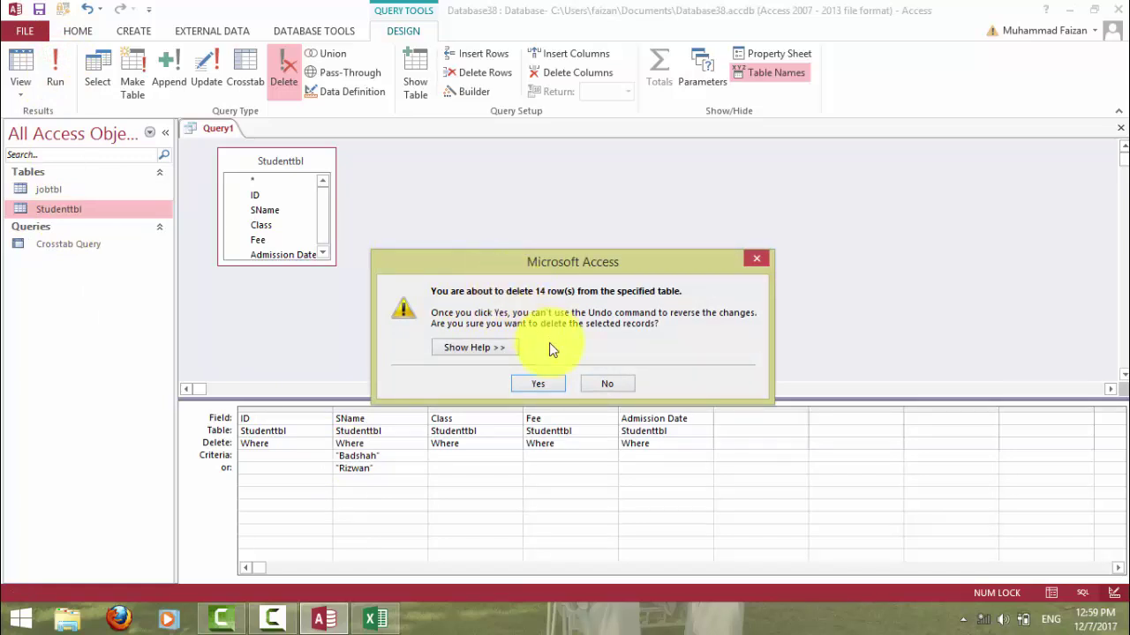
left_click(602, 386)
Clear both student names from the SName criteria and or rows.
left_click(404, 465)
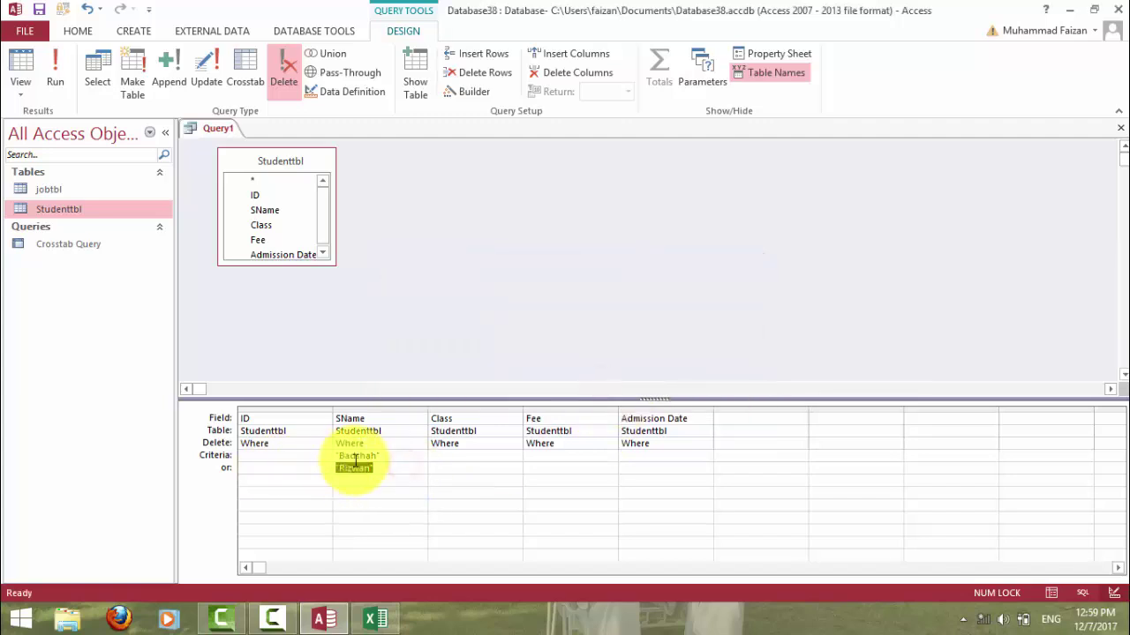
key("Delete")
key("Delete")
Enter both student names joined by Or in the single SName criterion and test-run the delete query, declining the actual deletion.
type("Bad")
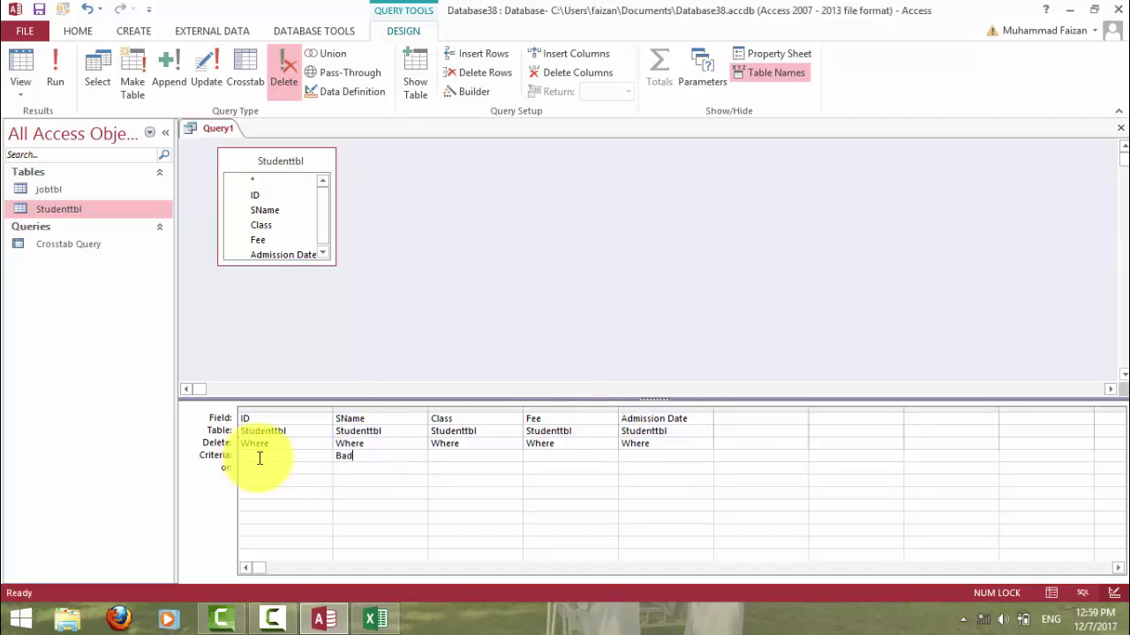
type("shah or riz")
key("BackSpace")
key("BackSpace")
key("BackSpace")
type("Riz")
key("Escape")
key("Caps_Lock")
key("Caps_Lock")
type("wan")
left_click(260, 458)
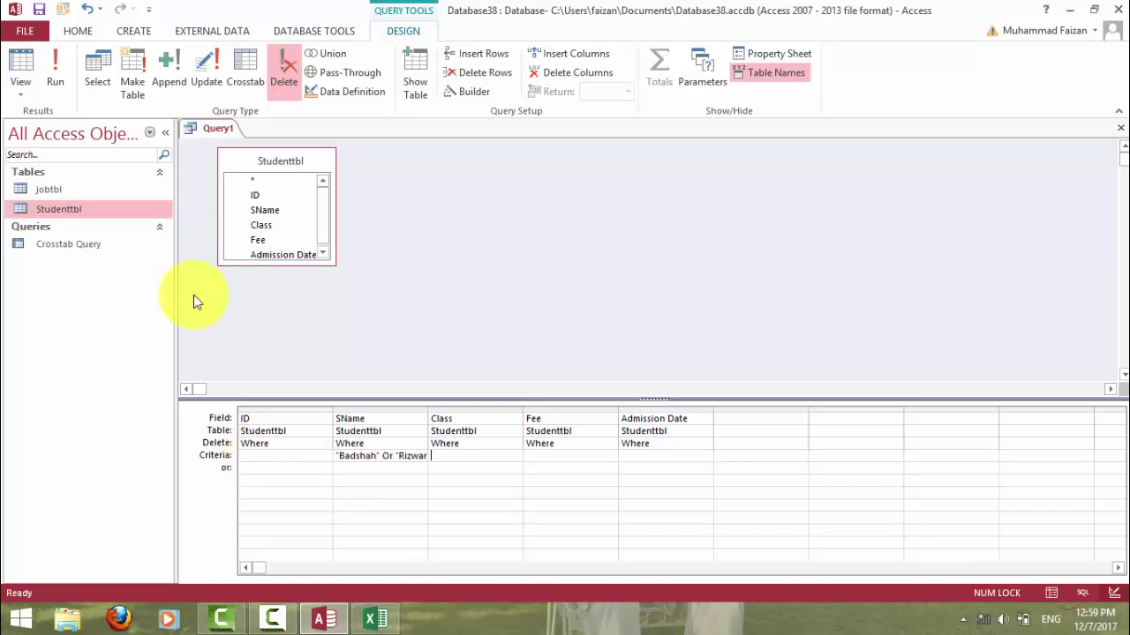
left_click(47, 68)
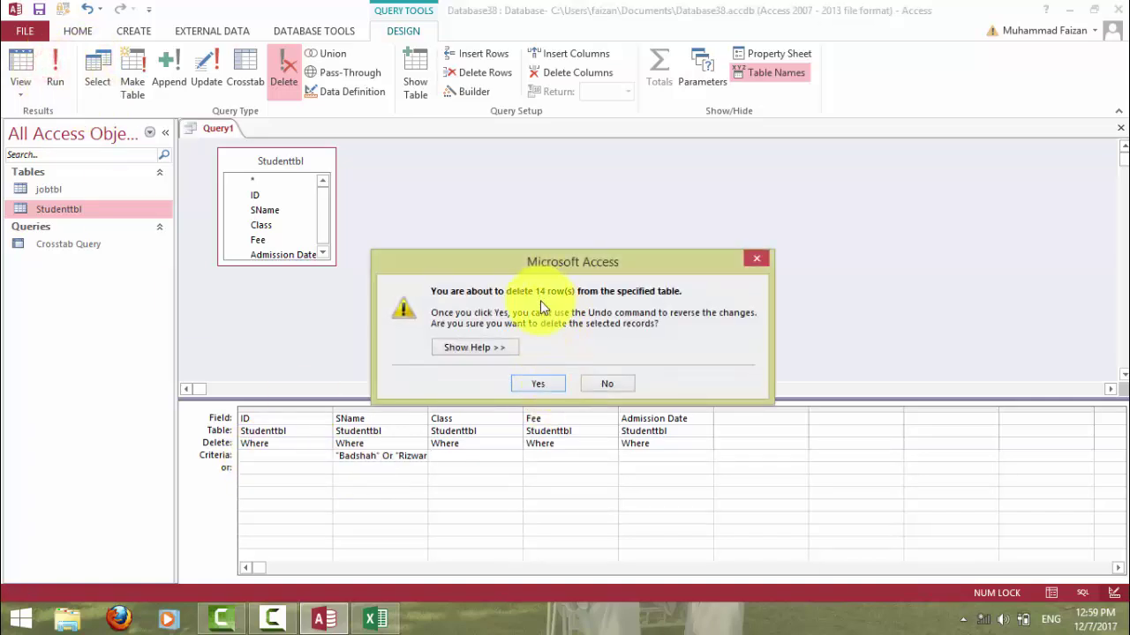
left_click(609, 387)
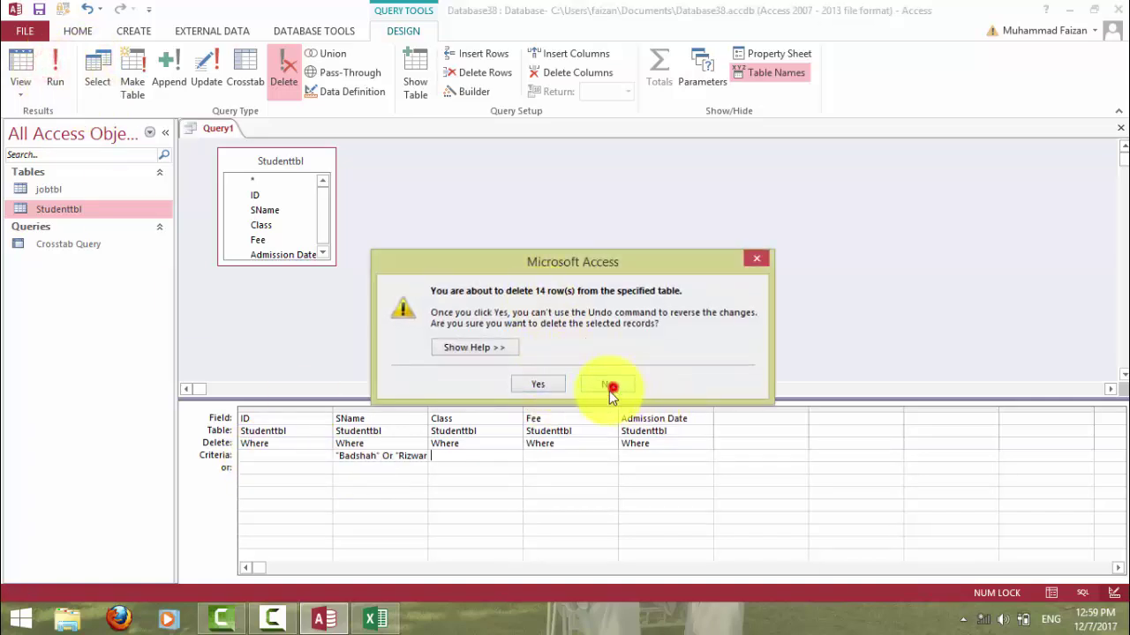
Clear the combined Or criterion from the SName field.
left_click(380, 455)
key("shift+space")
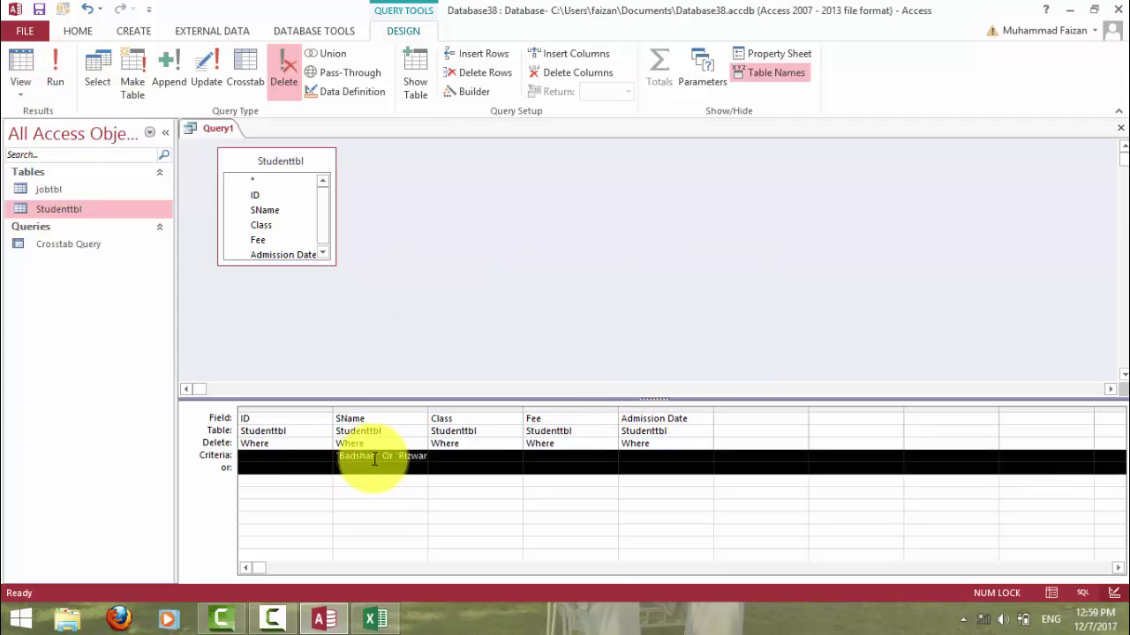
left_click(367, 456)
left_click(335, 456)
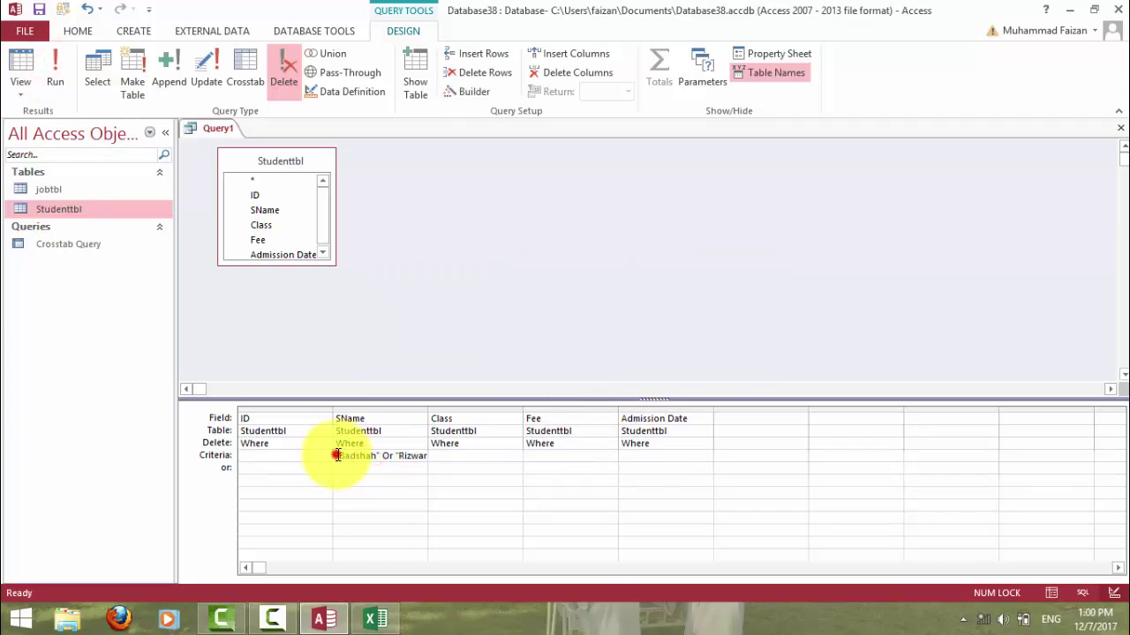
key("Delete")
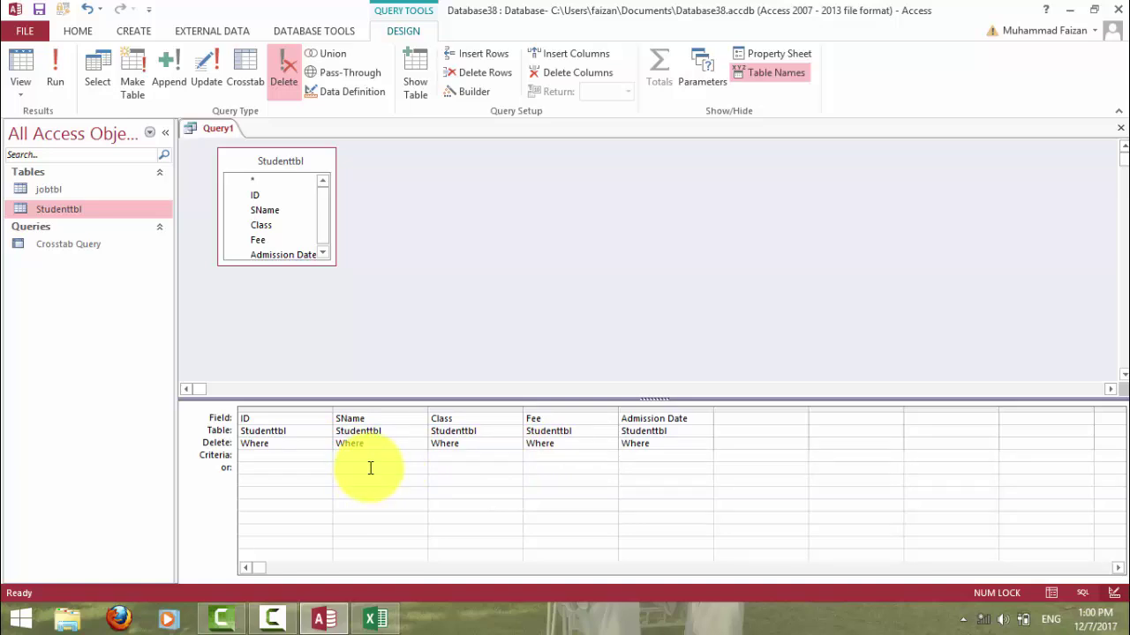
Set the SName criterion to greater than (>) a student's name and test-run the delete query, declining the actual deletion.
type("Nam")
key("BackSpace")
key("BackSpace")
key("BackSpace")
left_click(55, 66)
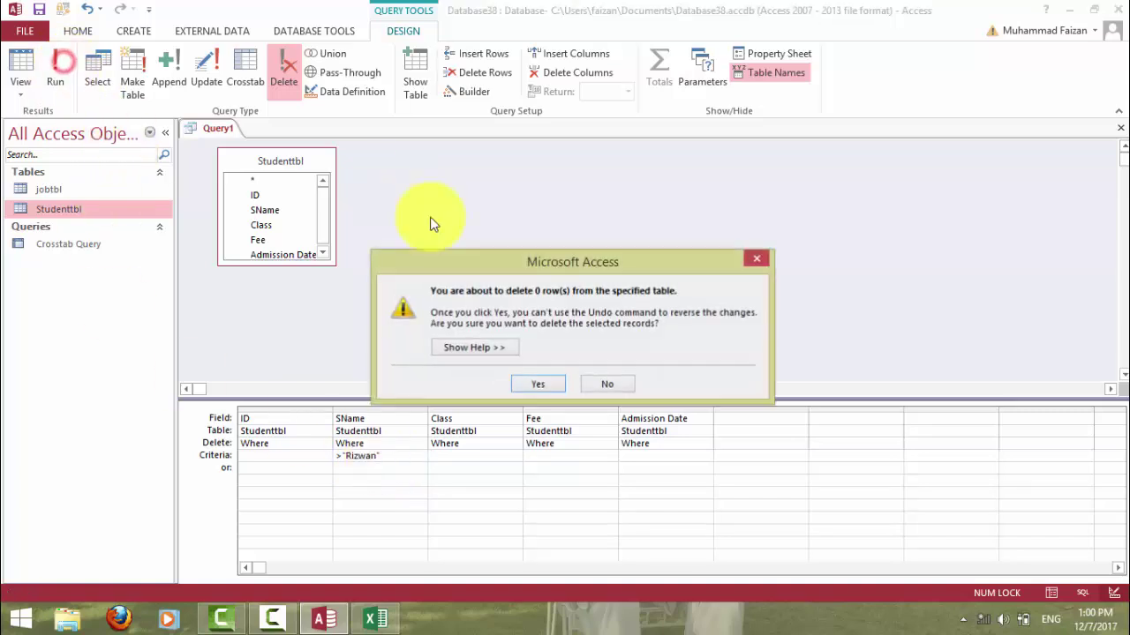
left_click(607, 385)
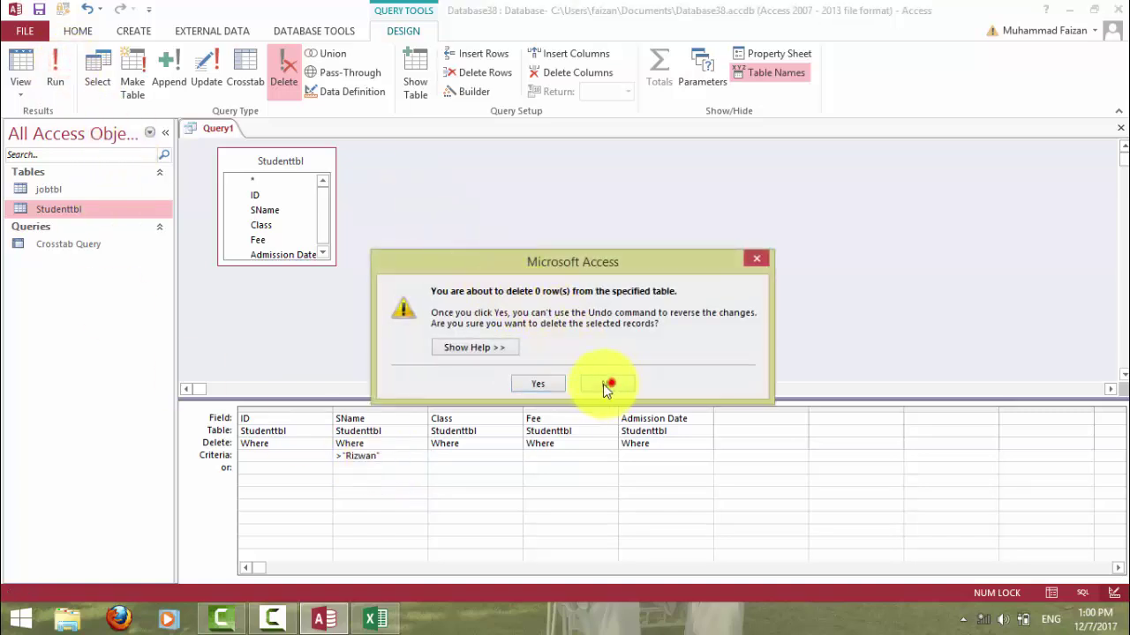
Select the > operator in the SName criterion for replacement.
left_click_drag(341, 455, 310, 452)
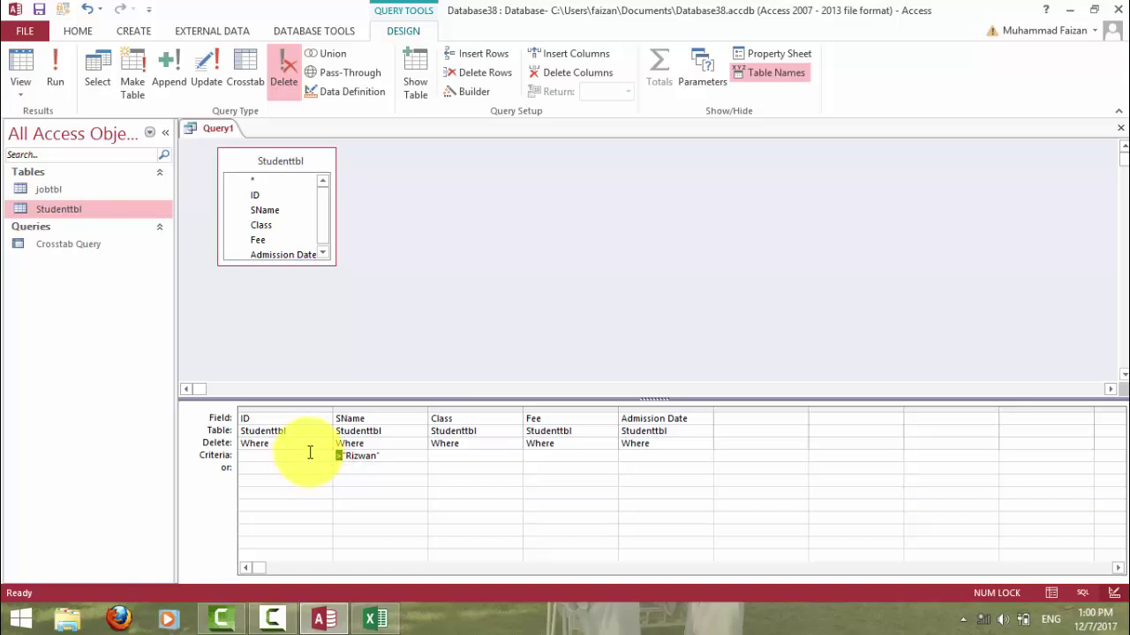
Run the delete query with the SName criterion's comparison operator set to <, and decline the record deletion.
type("<")
left_click(55, 74)
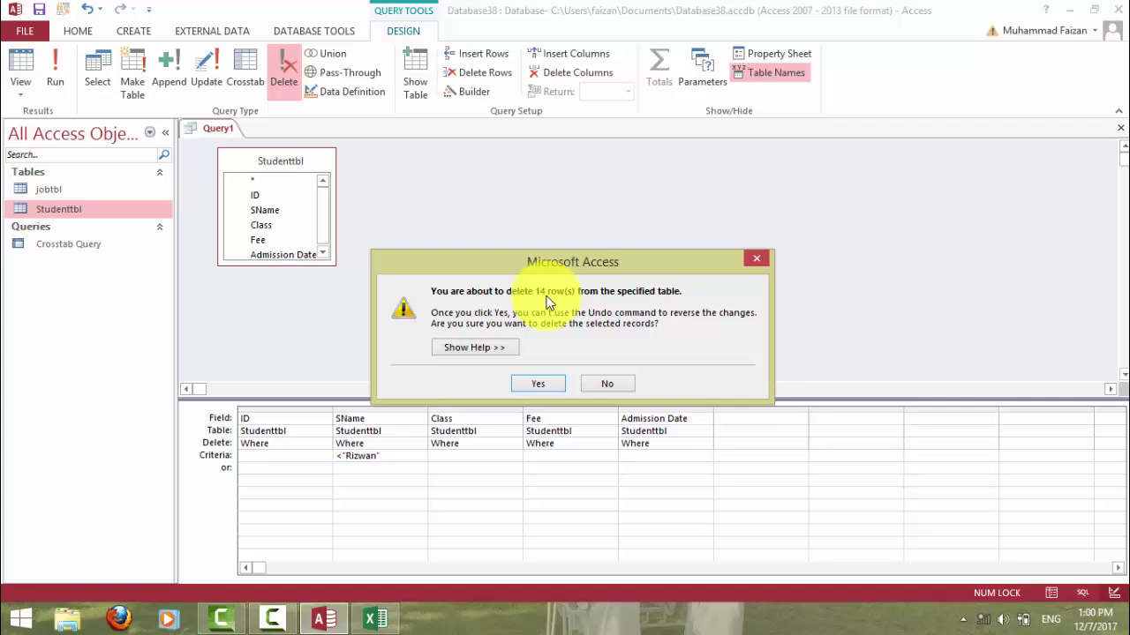
left_click(609, 385)
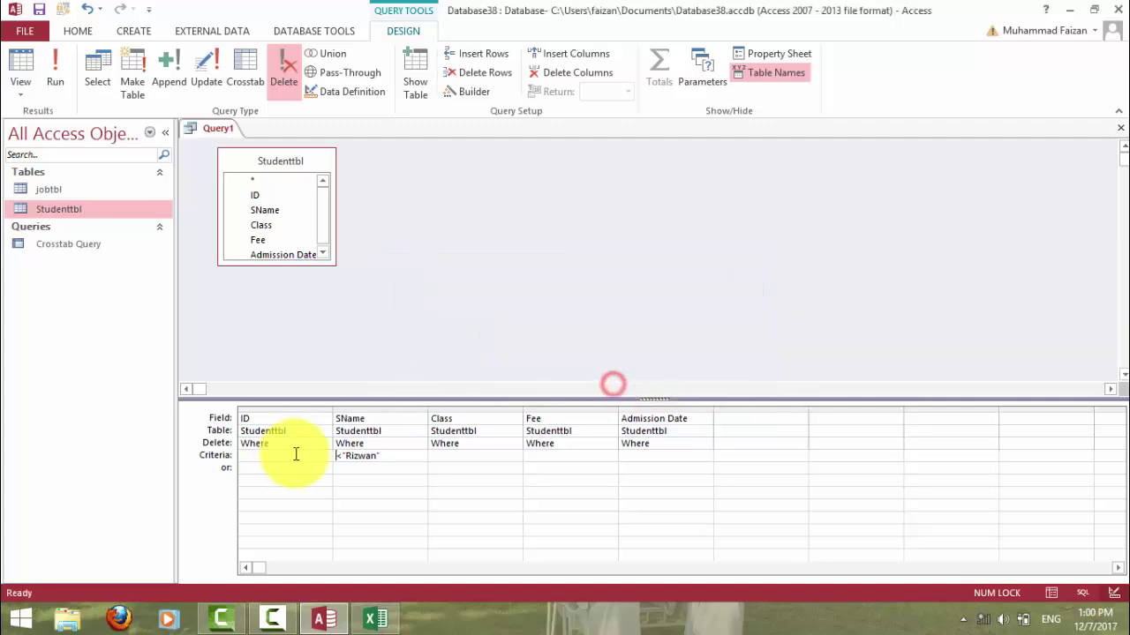
Change the SName criterion's operator to >= and test-run the delete query, declining the record deletion.
double_click(343, 457)
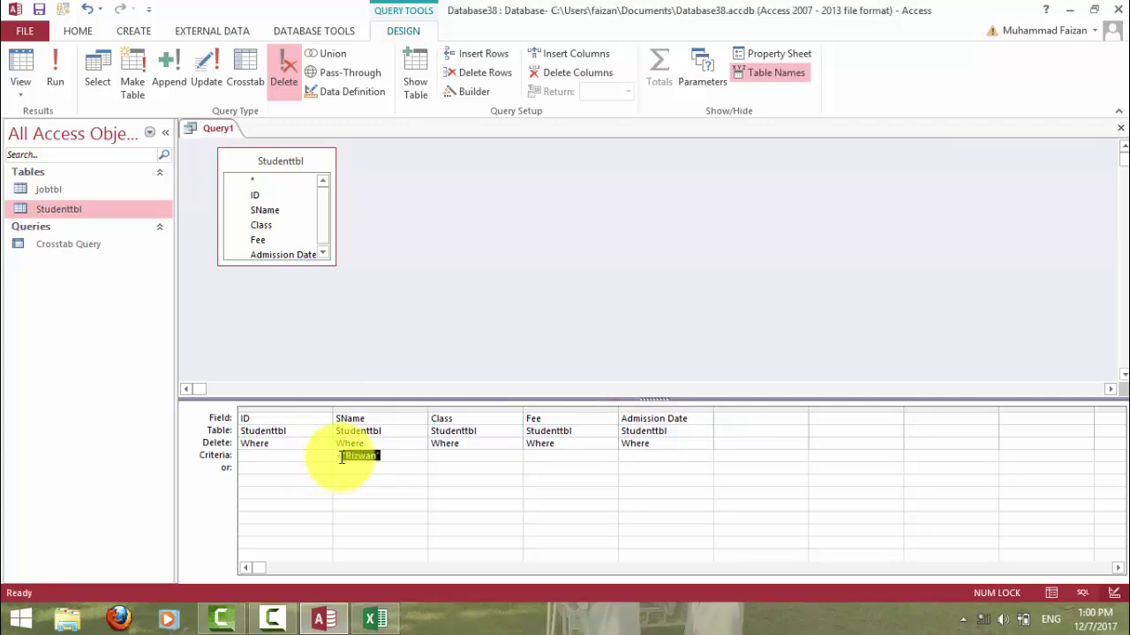
left_click(335, 457)
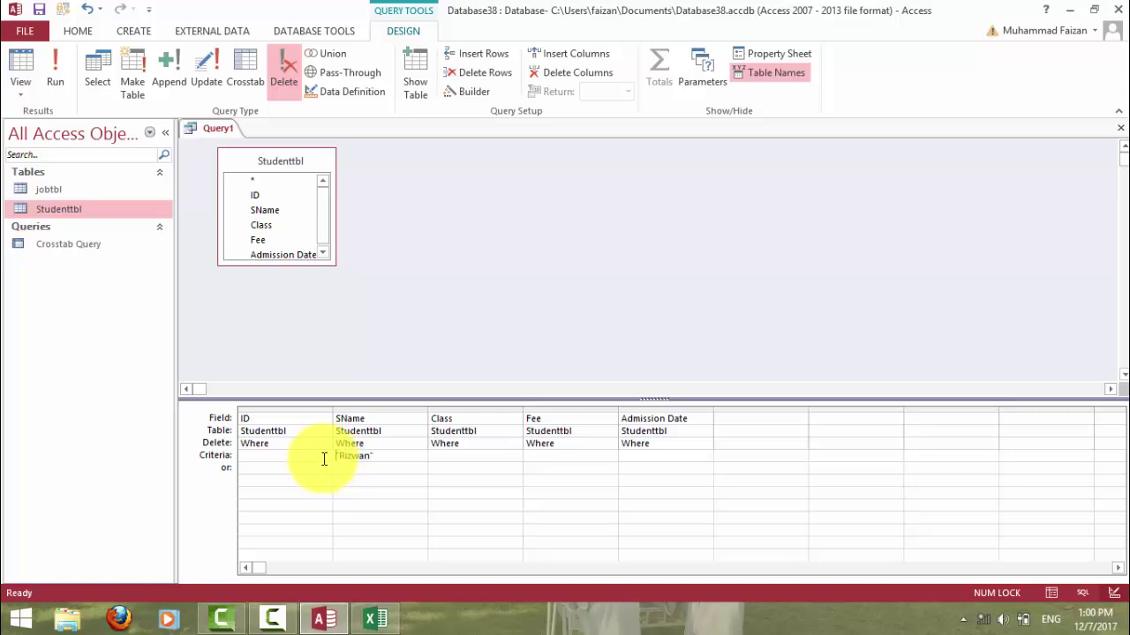
type(">=")
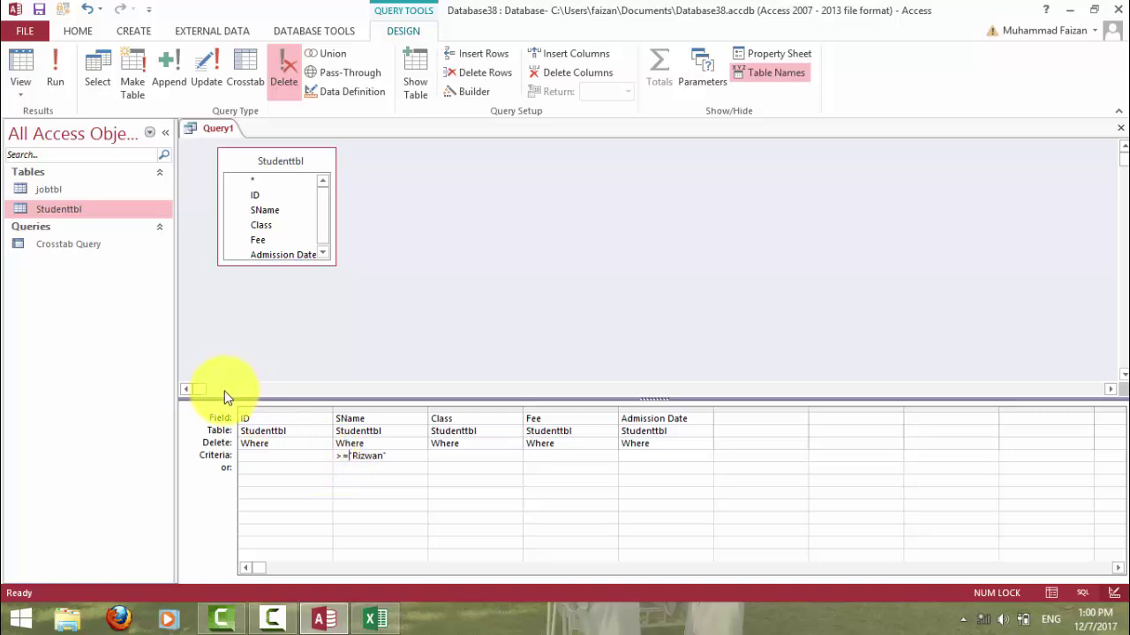
left_click(53, 72)
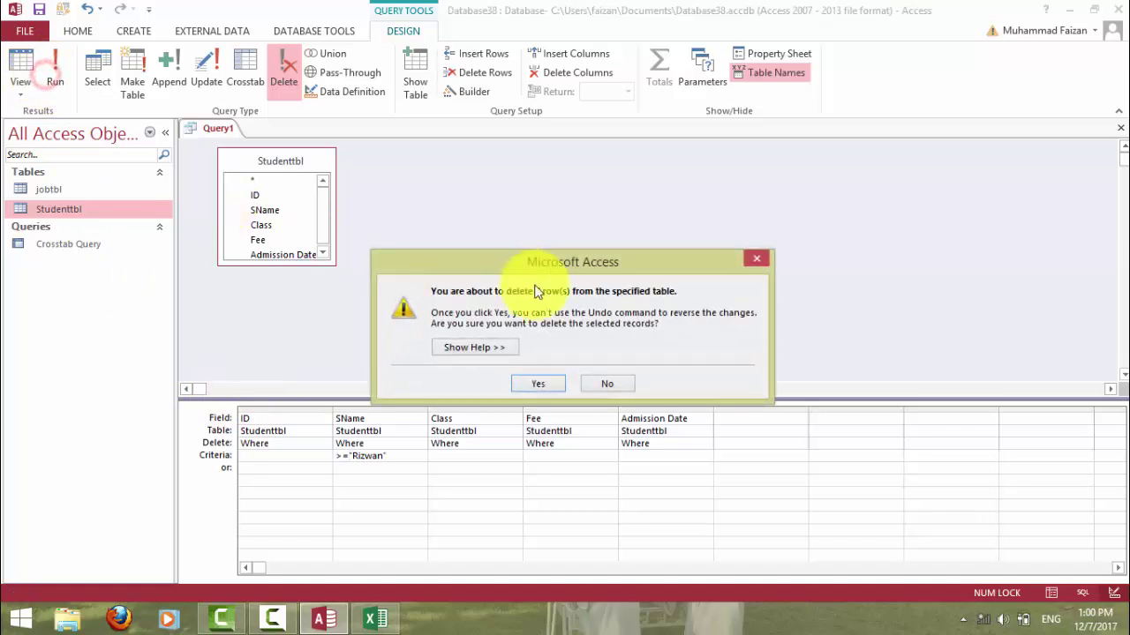
left_click(601, 383)
Replace the SName criterion's operator with <= and test-run the delete query, declining the record deletion.
left_click(341, 456)
key("Delete")
key("Delete")
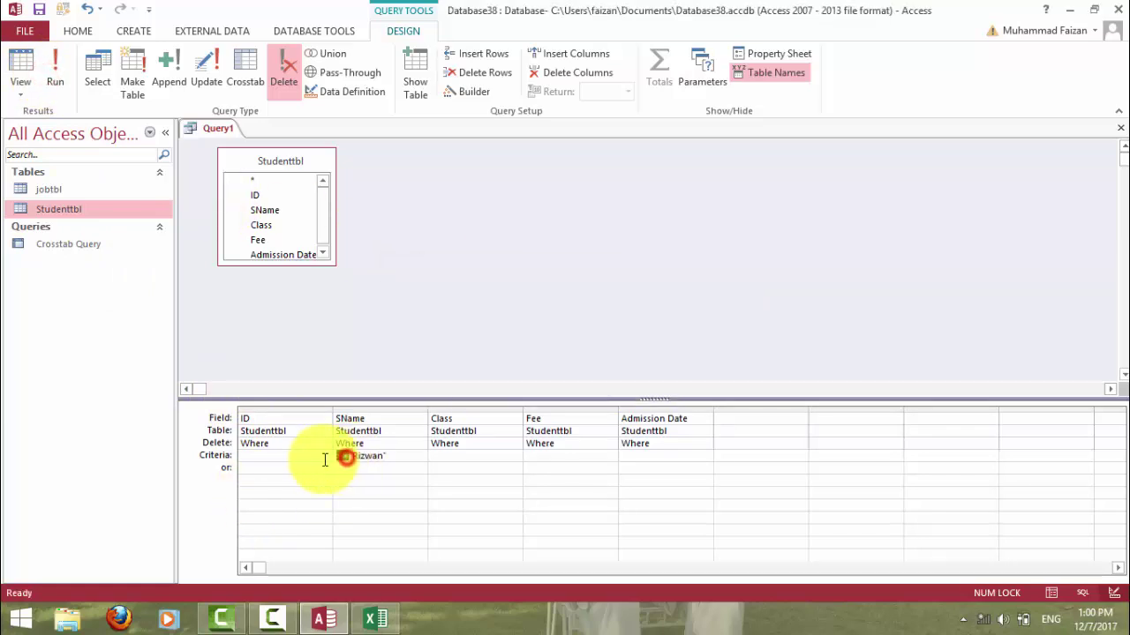
type("<=")
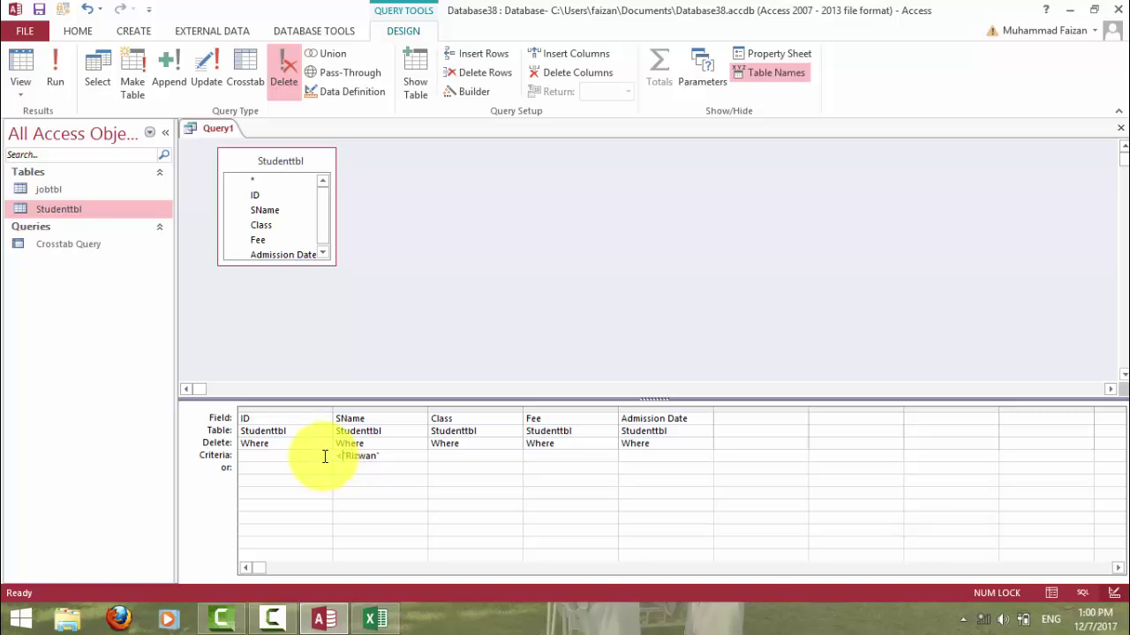
left_click(56, 78)
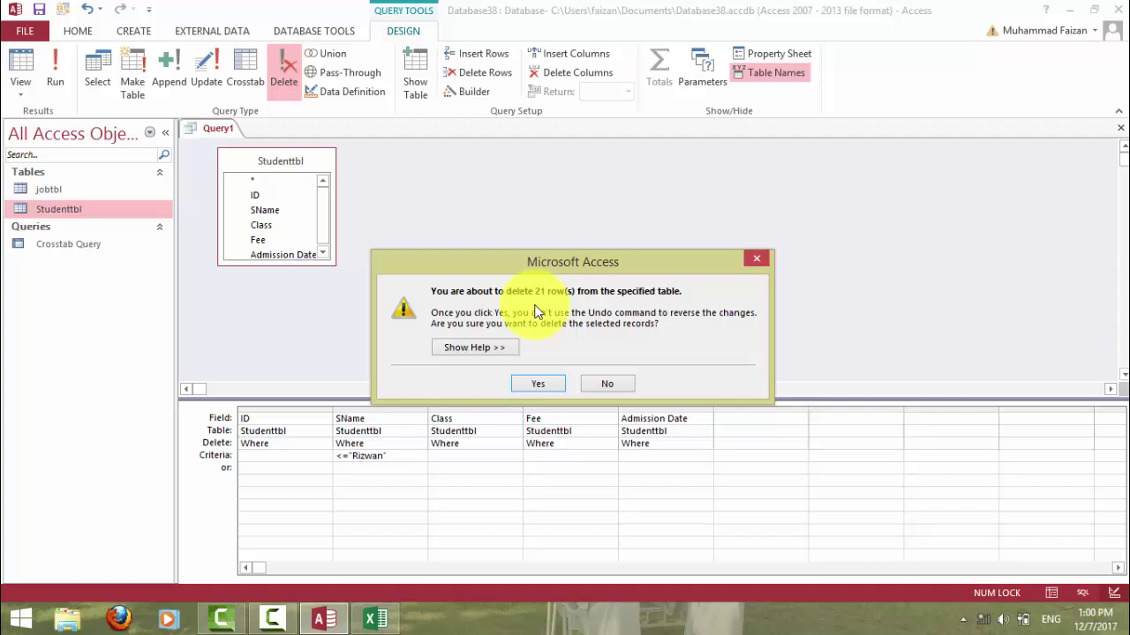
left_click(594, 383)
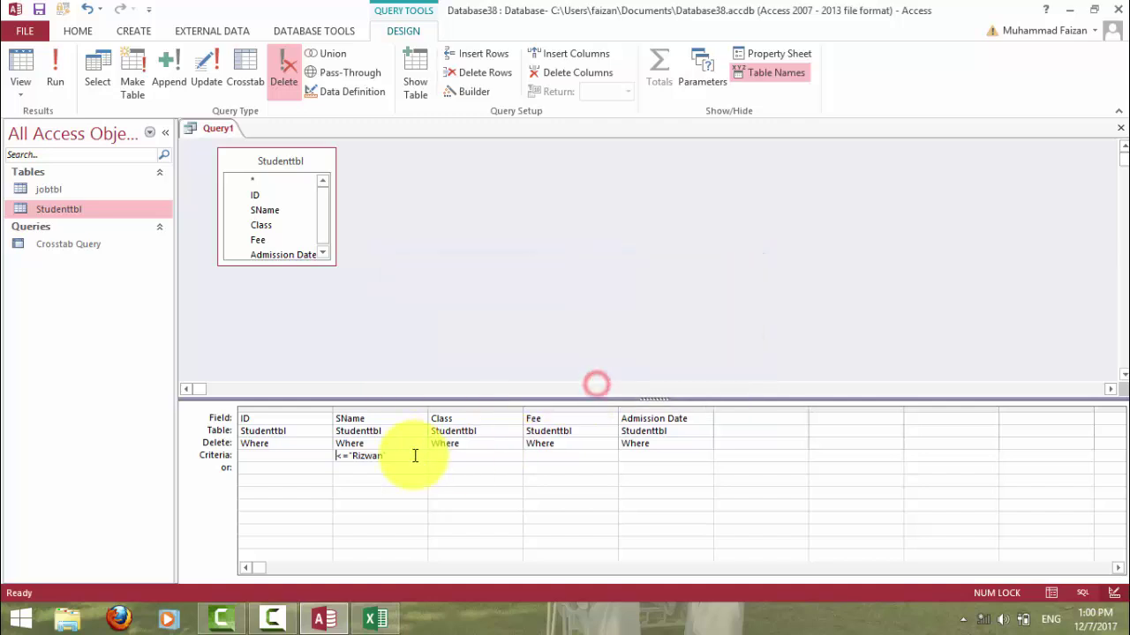
Replace the SName criterion with an In (...) list of two student names and test-run the delete query, declining the deletion.
left_click_drag(413, 455, 278, 456)
key("Delete")
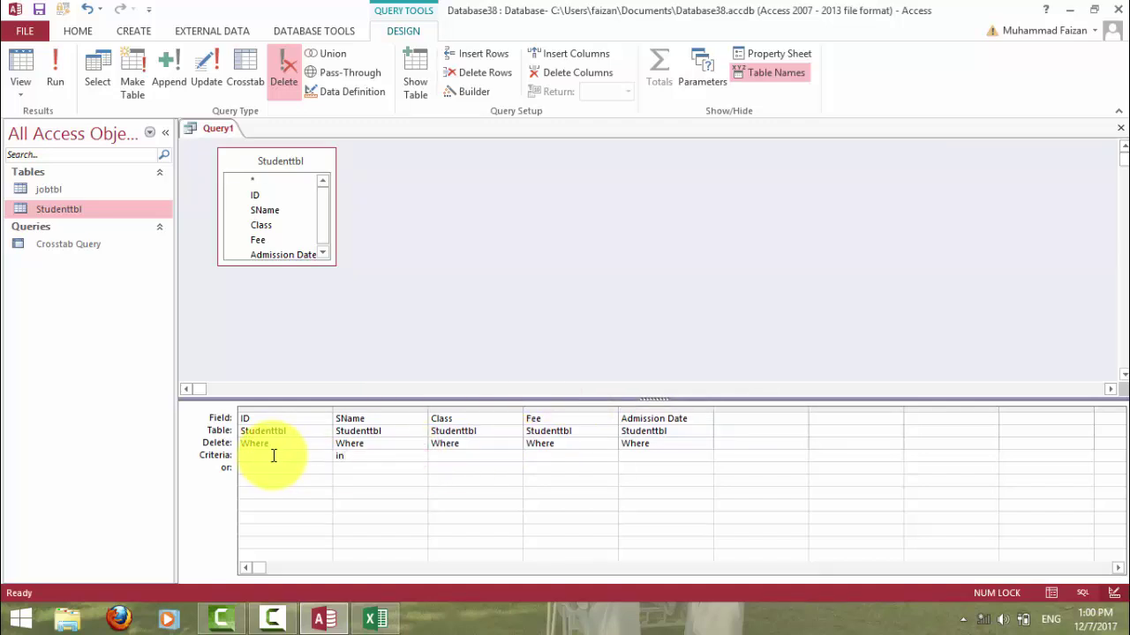
type("in (Bad")
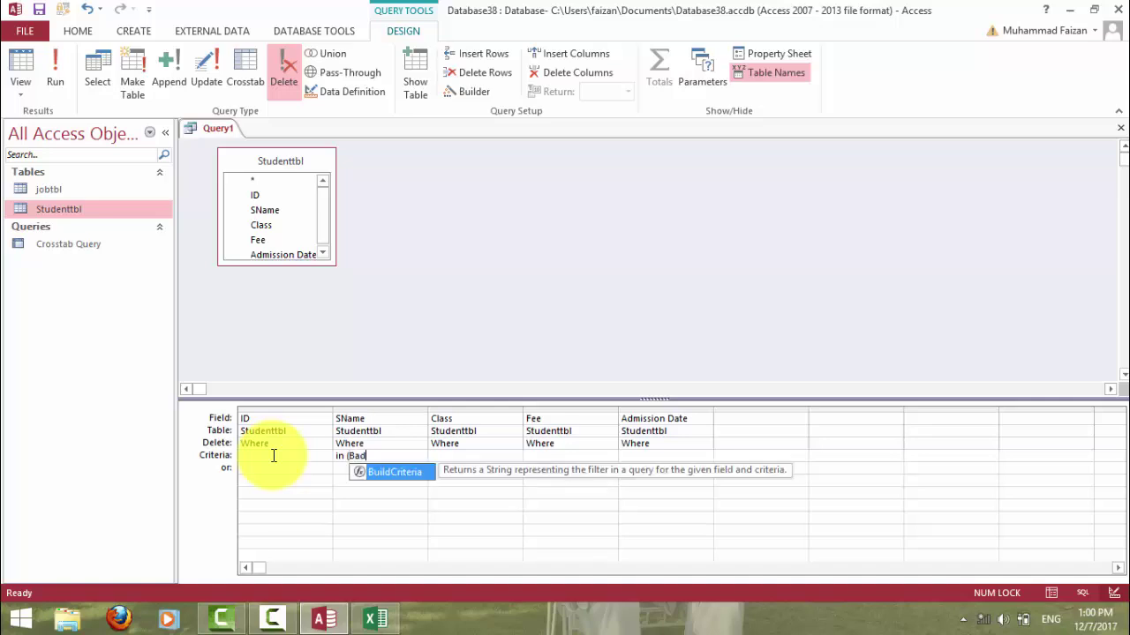
type("shah,Rizw")
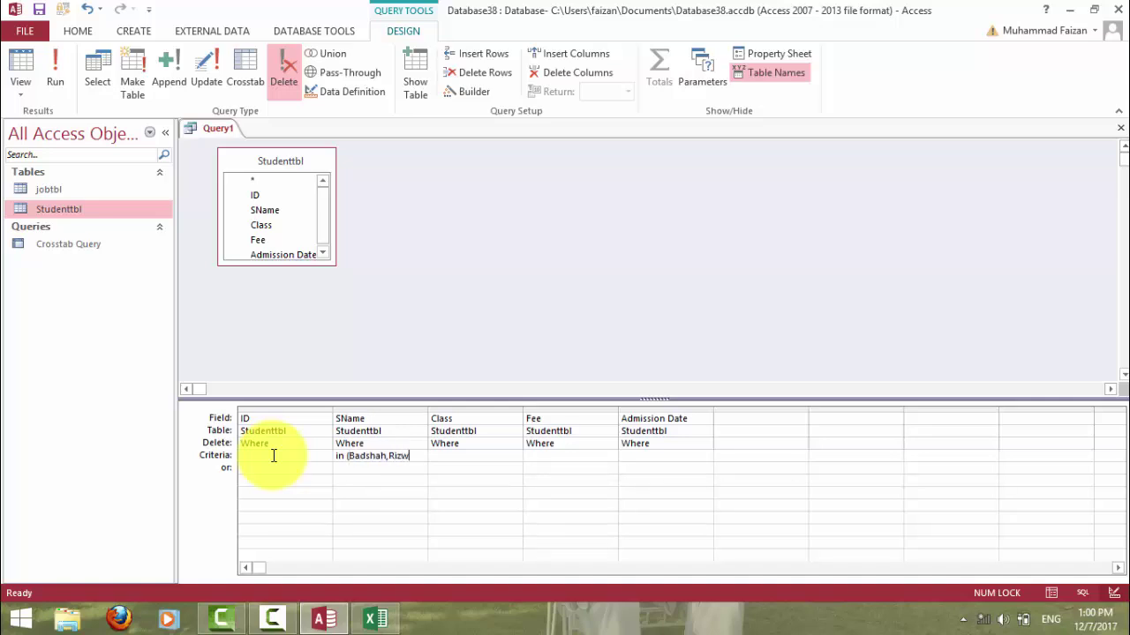
type("an)")
left_click(273, 456)
left_click(54, 69)
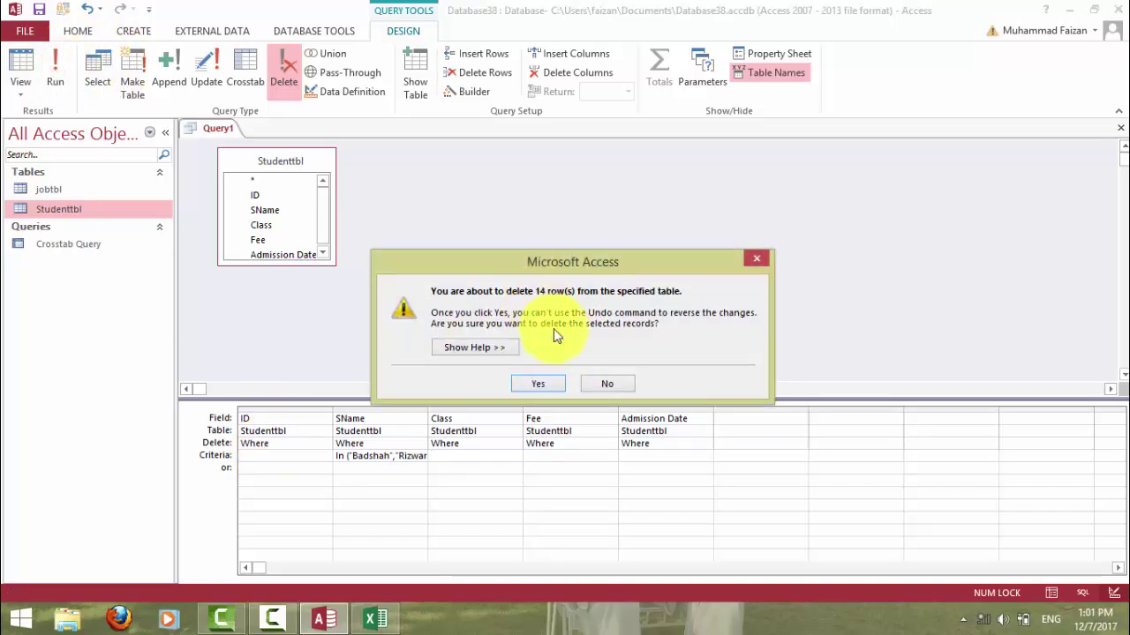
left_click(597, 389)
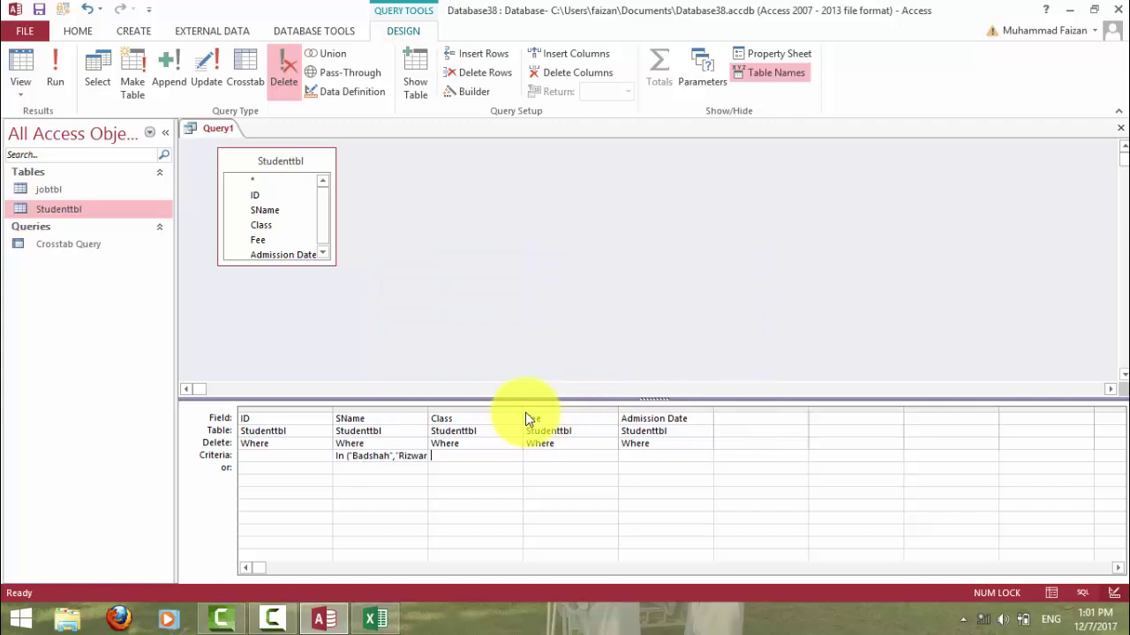
Put Not before the In list in the SName criterion and test-run the delete query, declining the deletion.
left_click(333, 459)
left_click(332, 459)
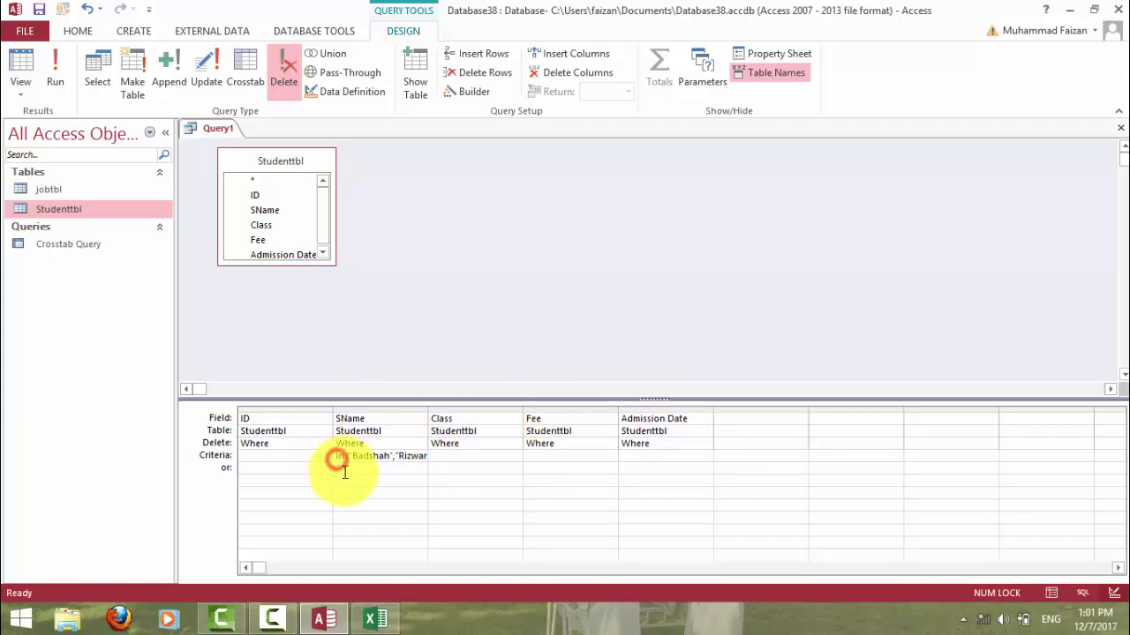
type("Not")
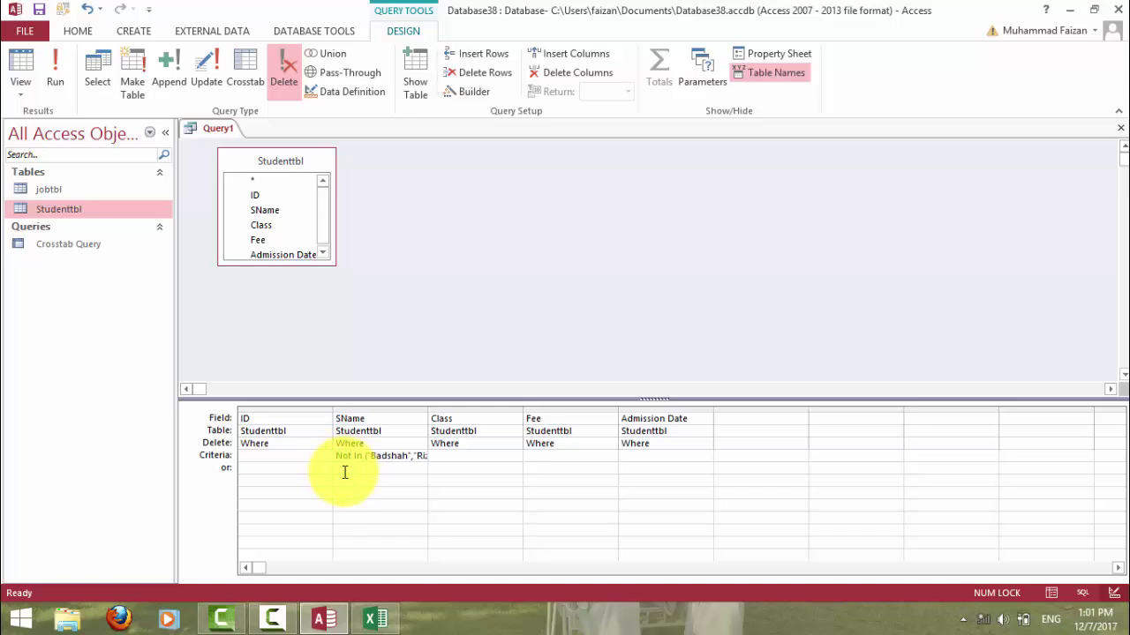
left_click(58, 75)
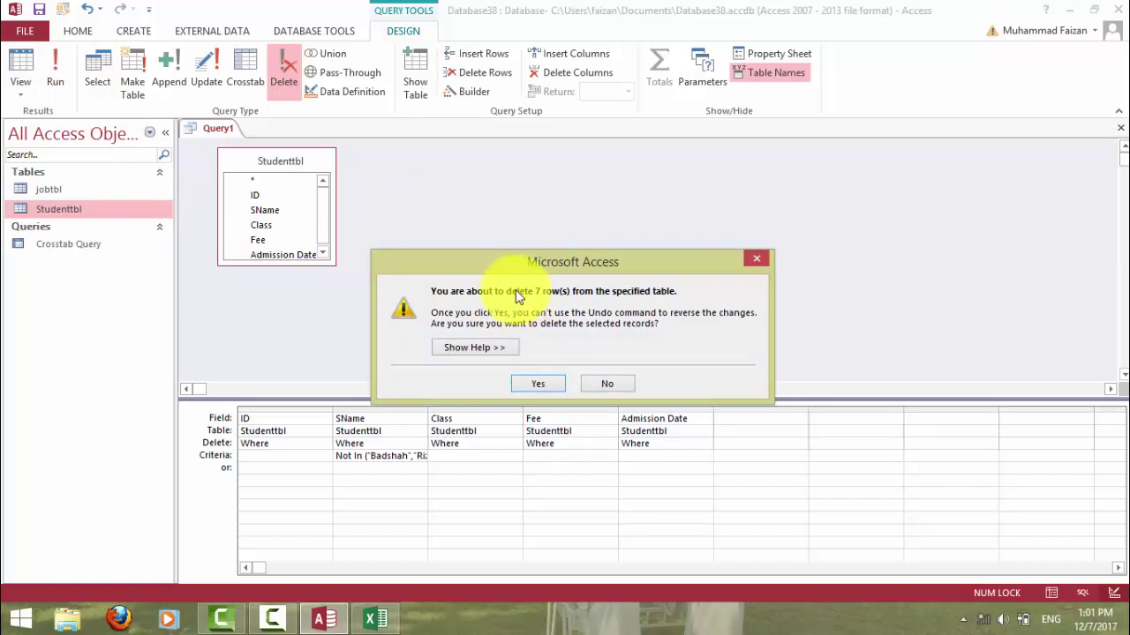
left_click(591, 382)
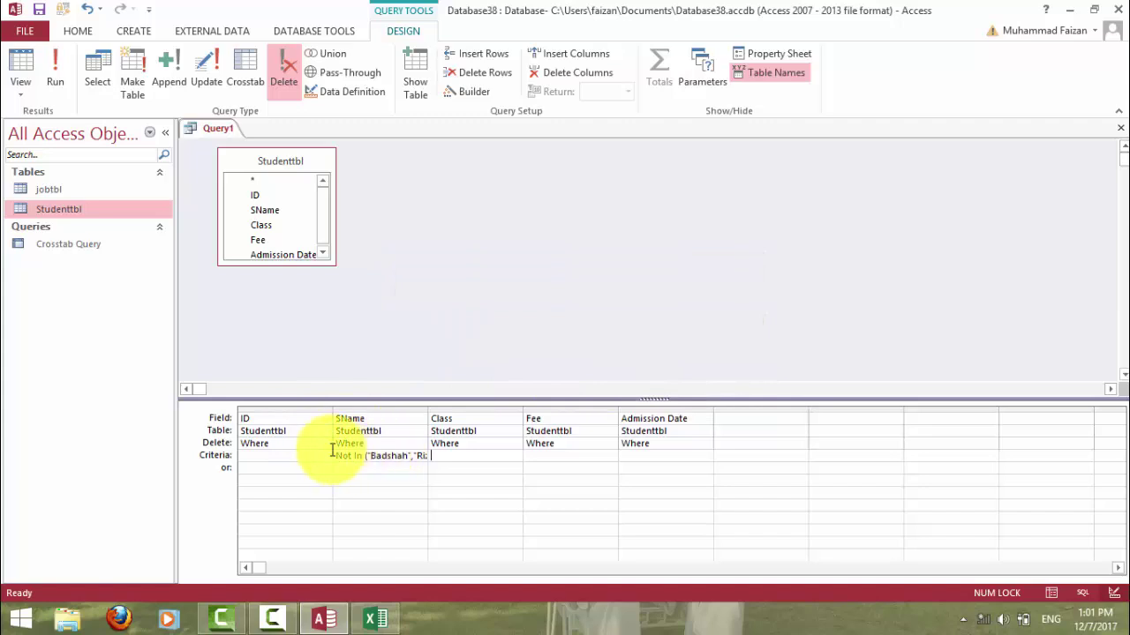
Replace the SName criterion with Is Null and test-run the delete query, declining the record deletion.
left_click_drag(338, 455, 512, 458)
key("Delete")
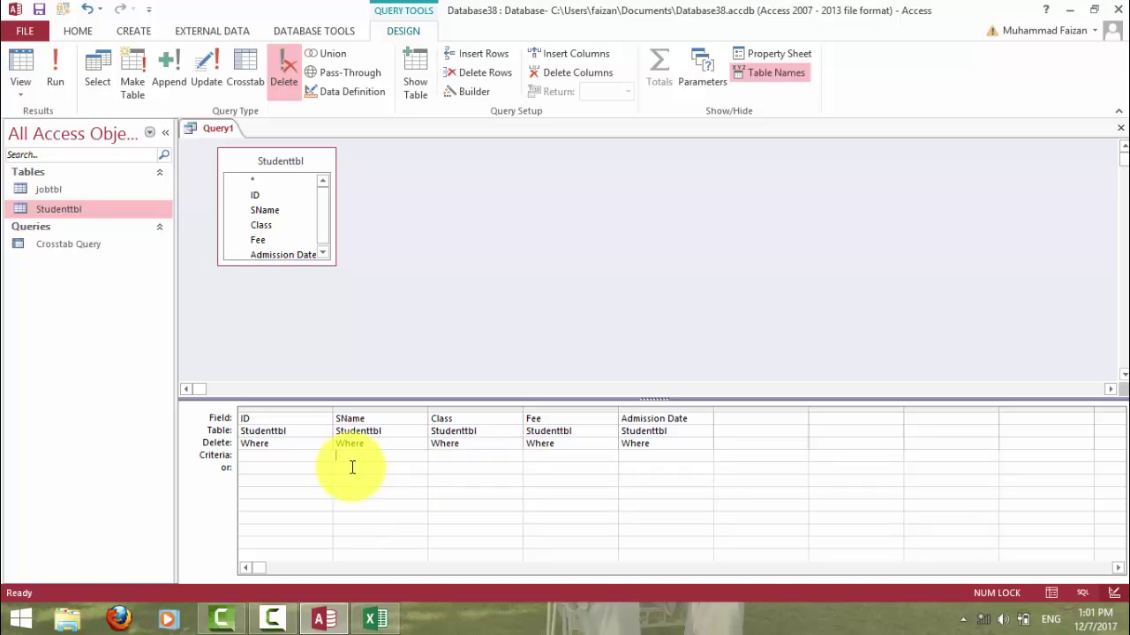
type("Is null")
left_click(60, 71)
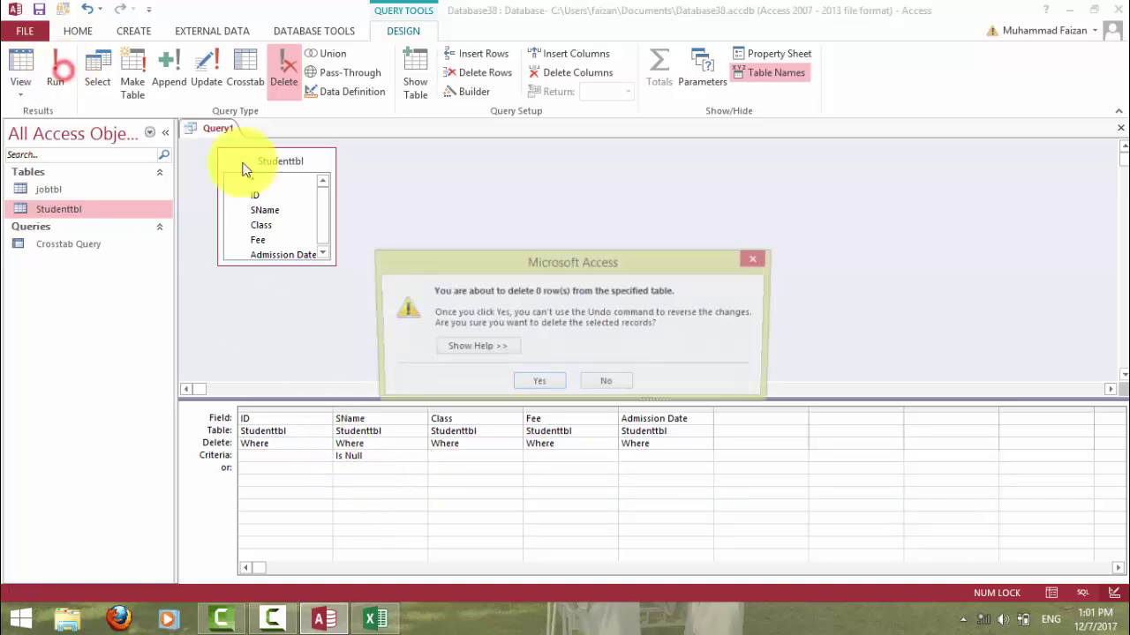
left_click(595, 381)
Set the SName criterion to Is Not Null and test-run the delete query, declining the record deletion.
left_click_drag(385, 456, 247, 459)
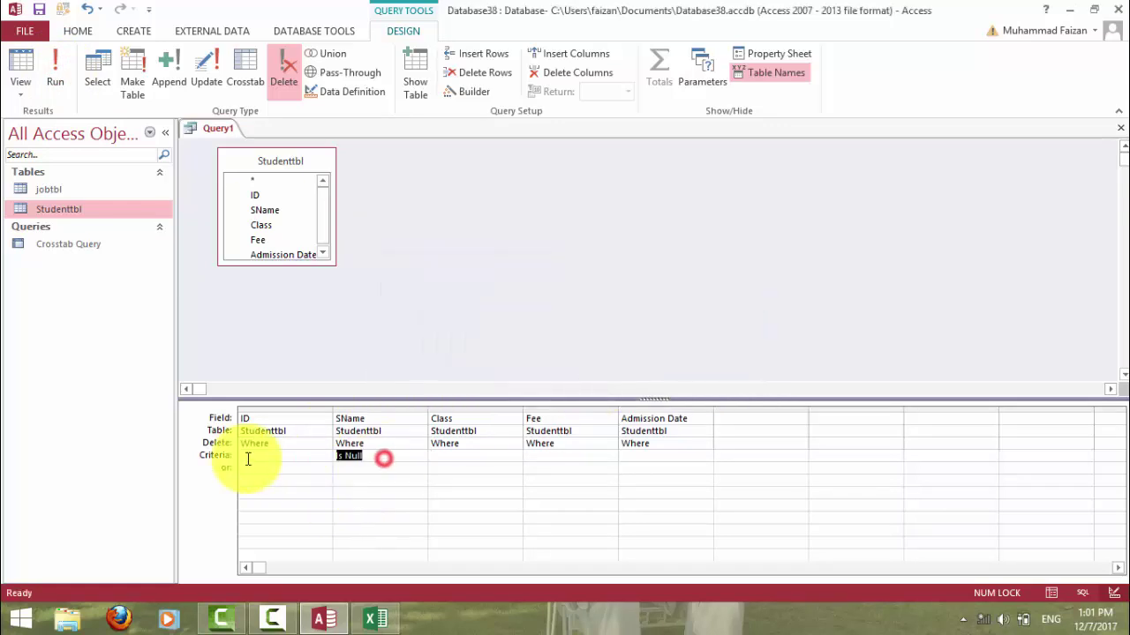
type("is not null")
key("Tab")
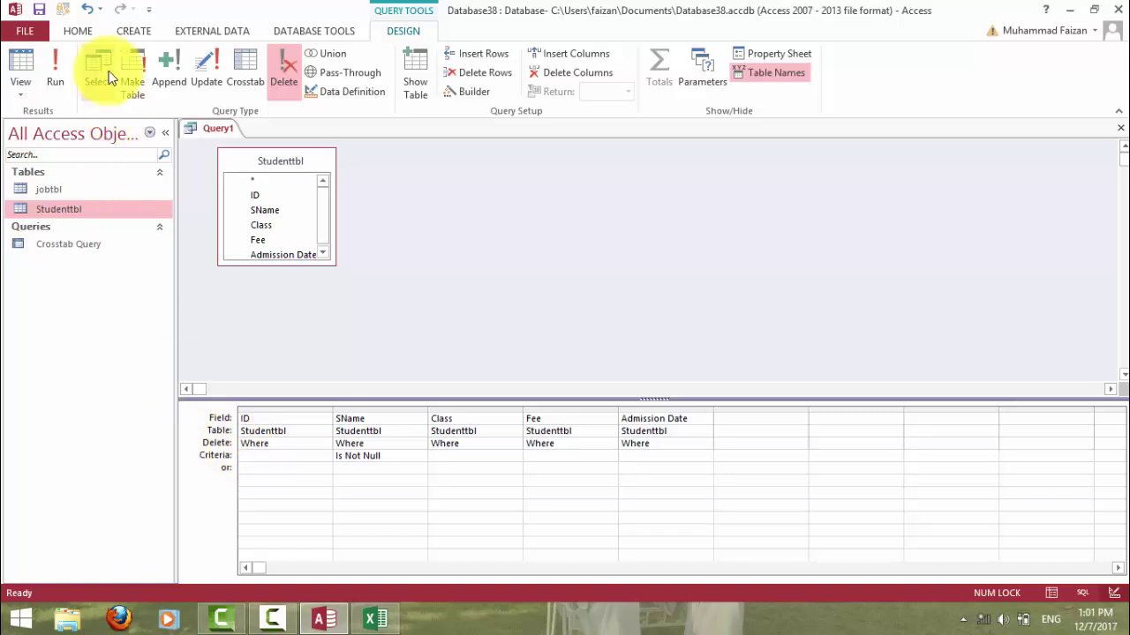
left_click(55, 61)
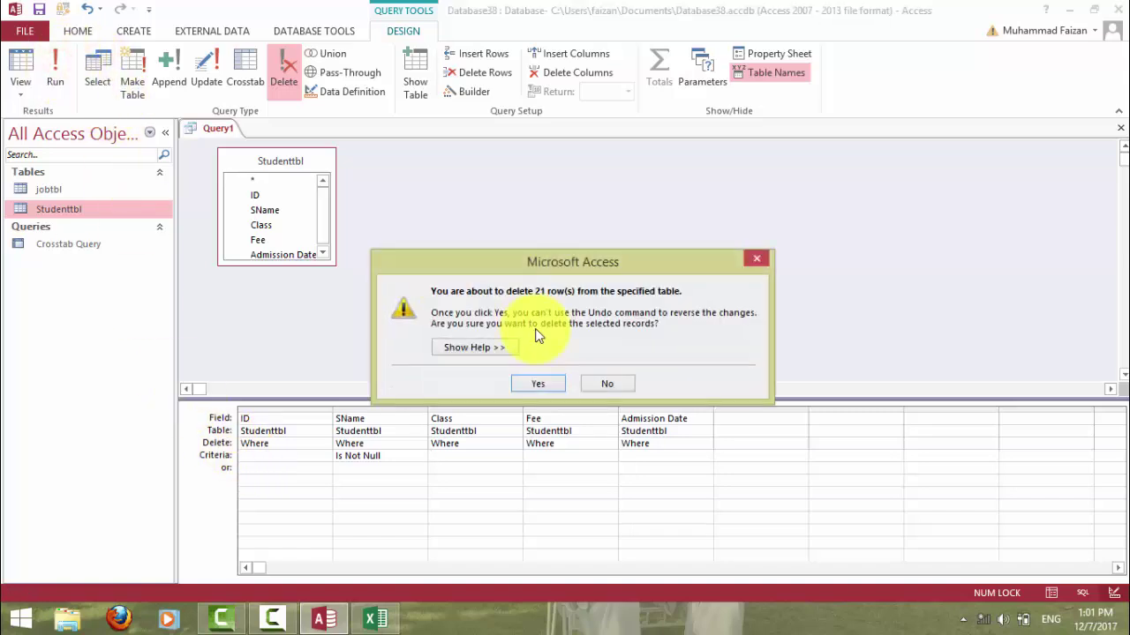
left_click(607, 388)
Clear the Is Not Null criterion from the SName column.
left_click(389, 456)
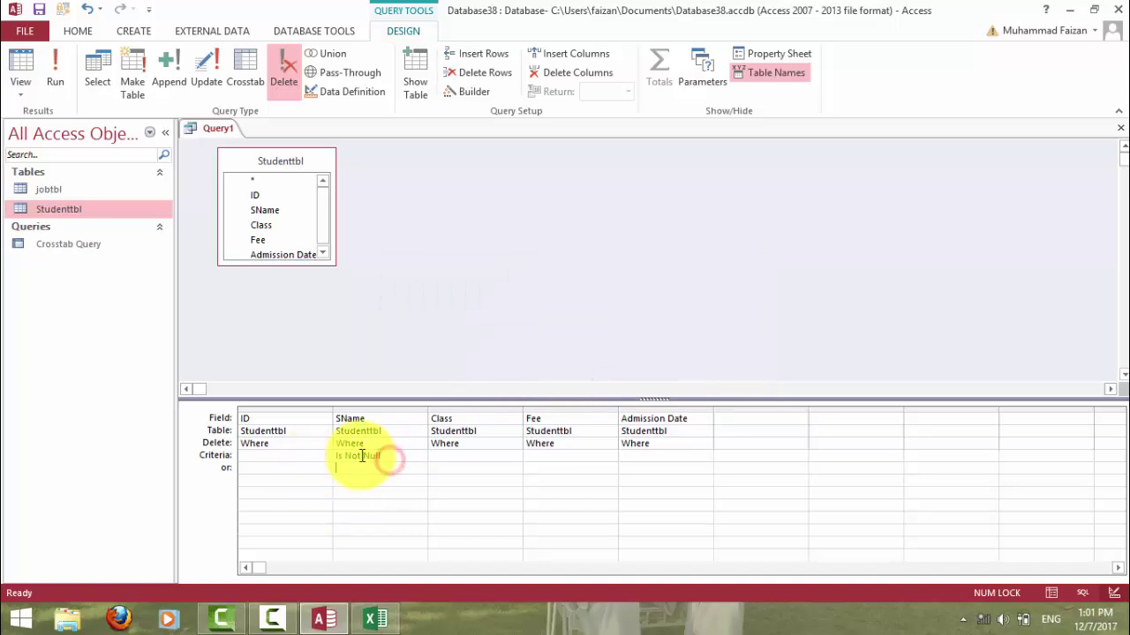
left_click_drag(378, 456, 312, 456)
key("Delete")
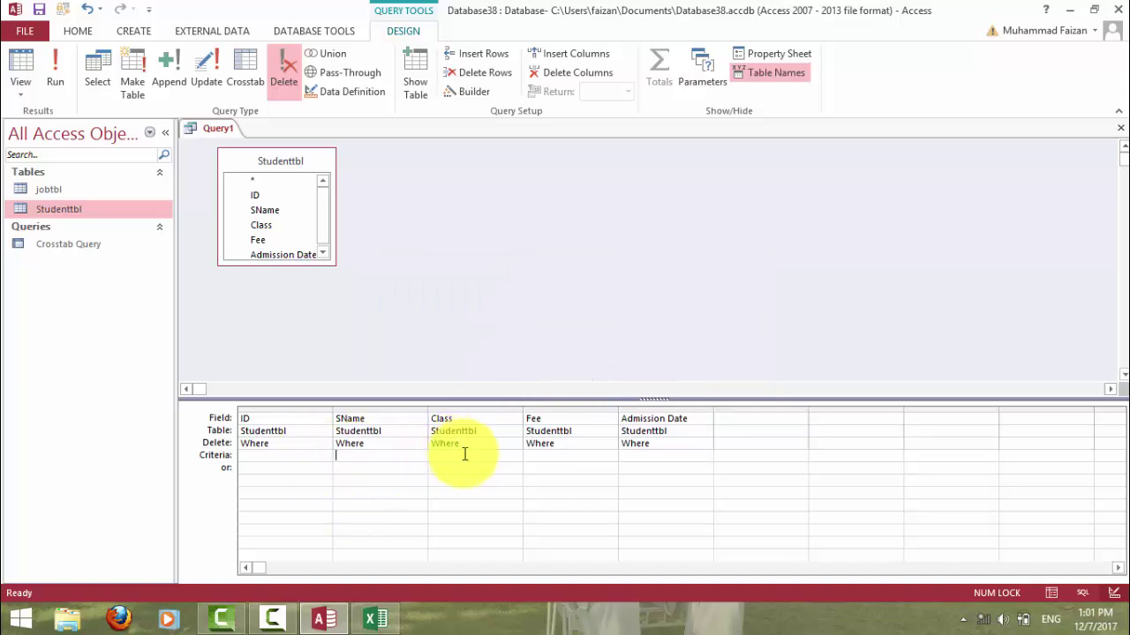
Open a new Notepad document, write "<>" with "not" beside it as a note, and return to the Access query.
left_click(543, 456)
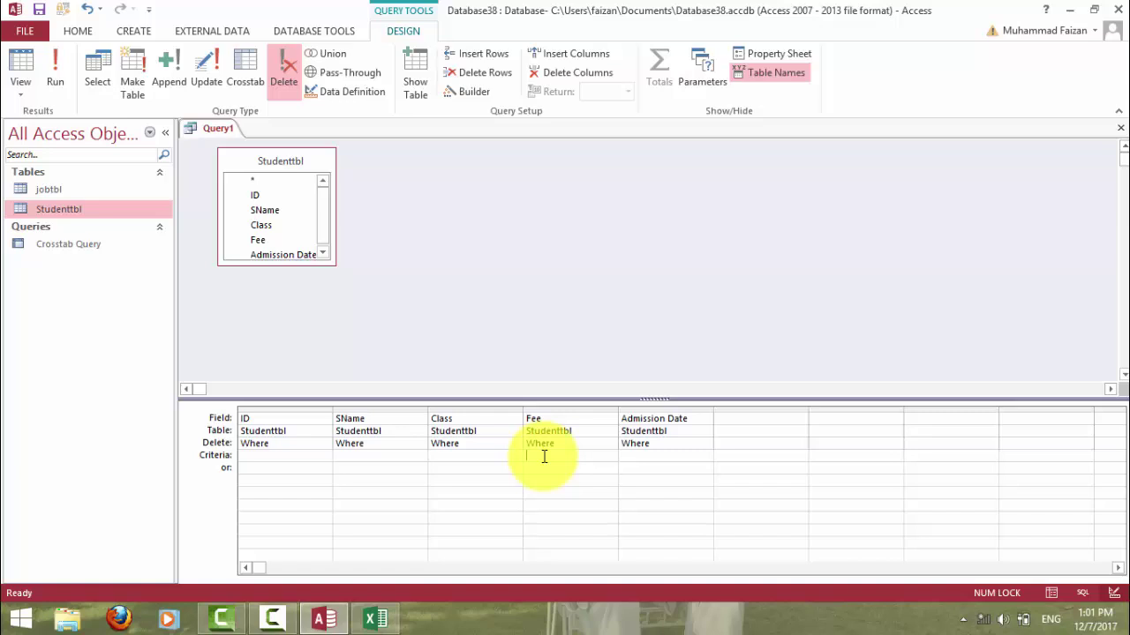
key("super+r")
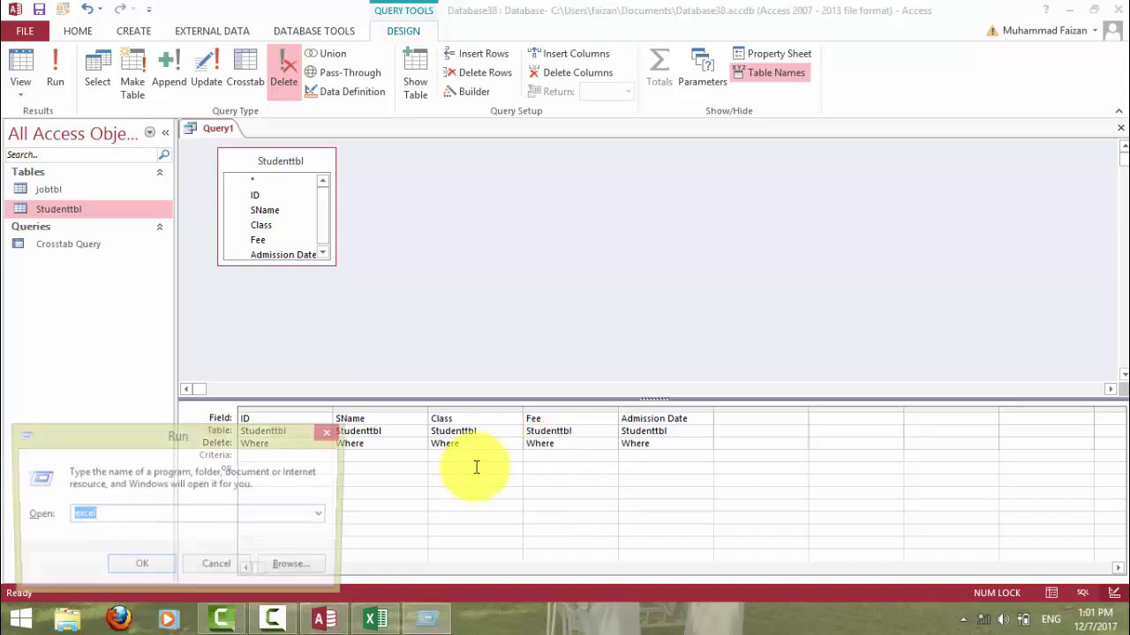
type("notepad")
key("Return")
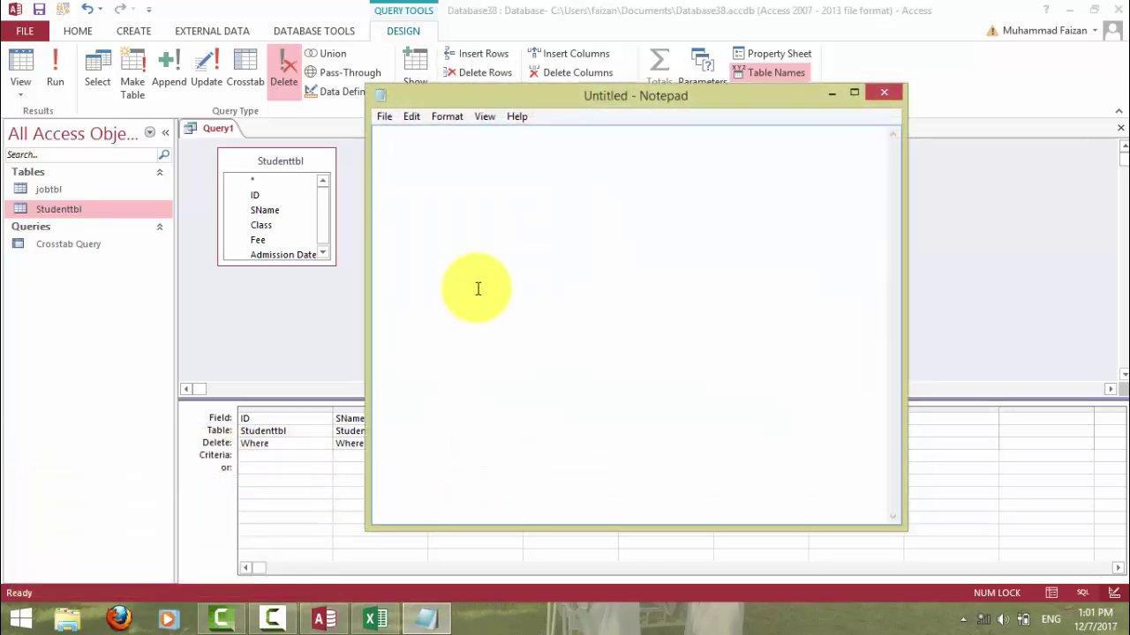
type("<>")
key("Tab")
type("not")
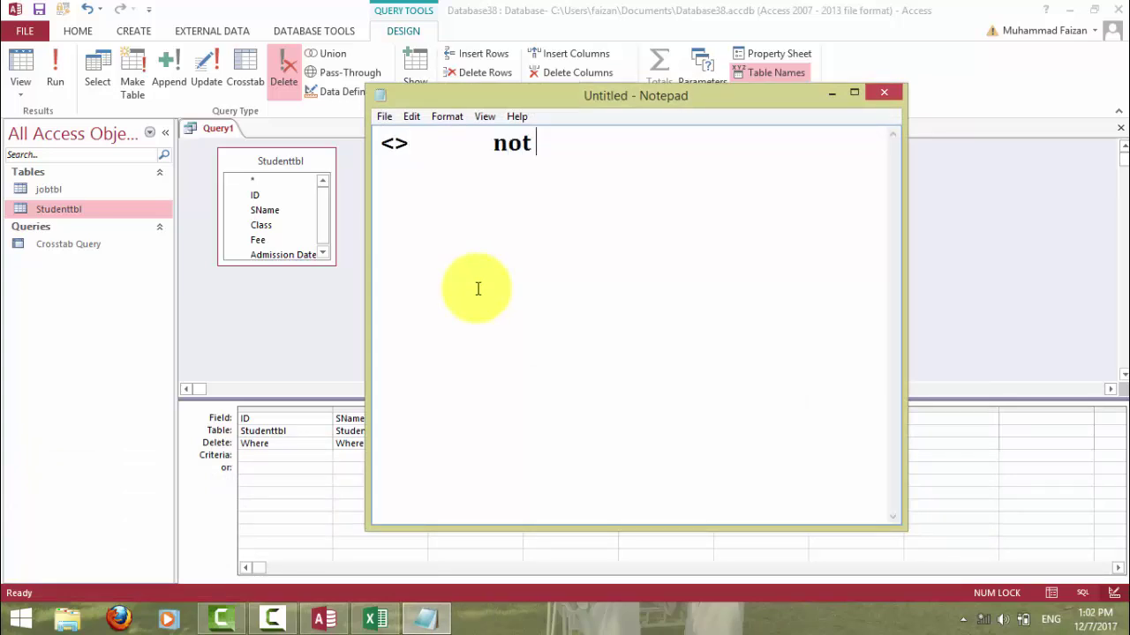
left_click(832, 93)
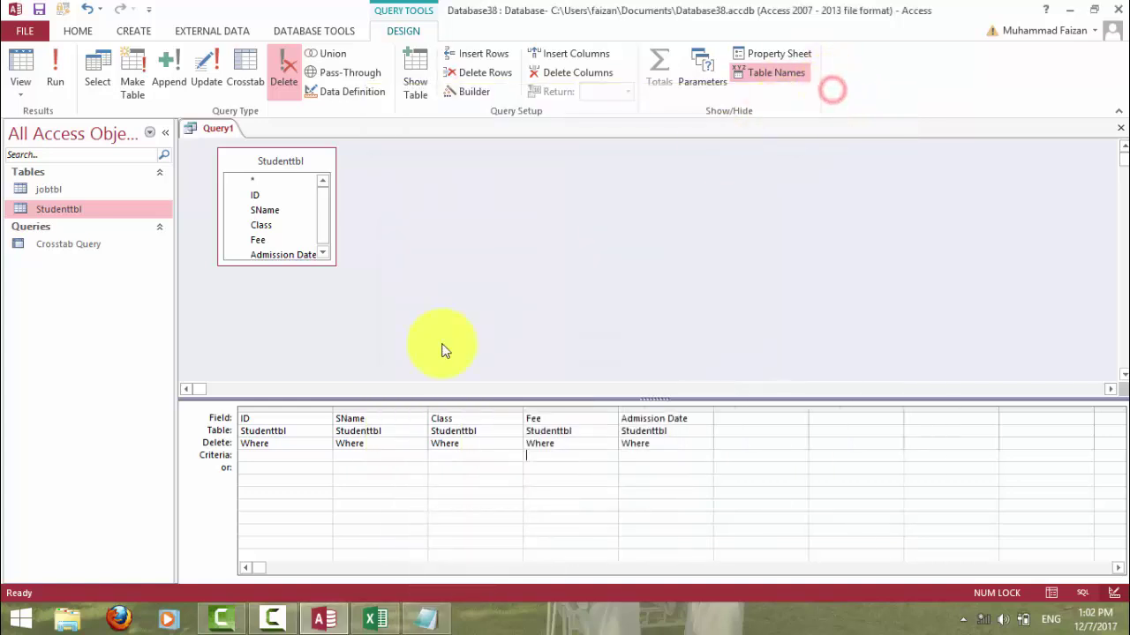
Set the SName criterion to not equal (<>) a student's name and test-run the delete query, declining the record deletion.
left_click(374, 455)
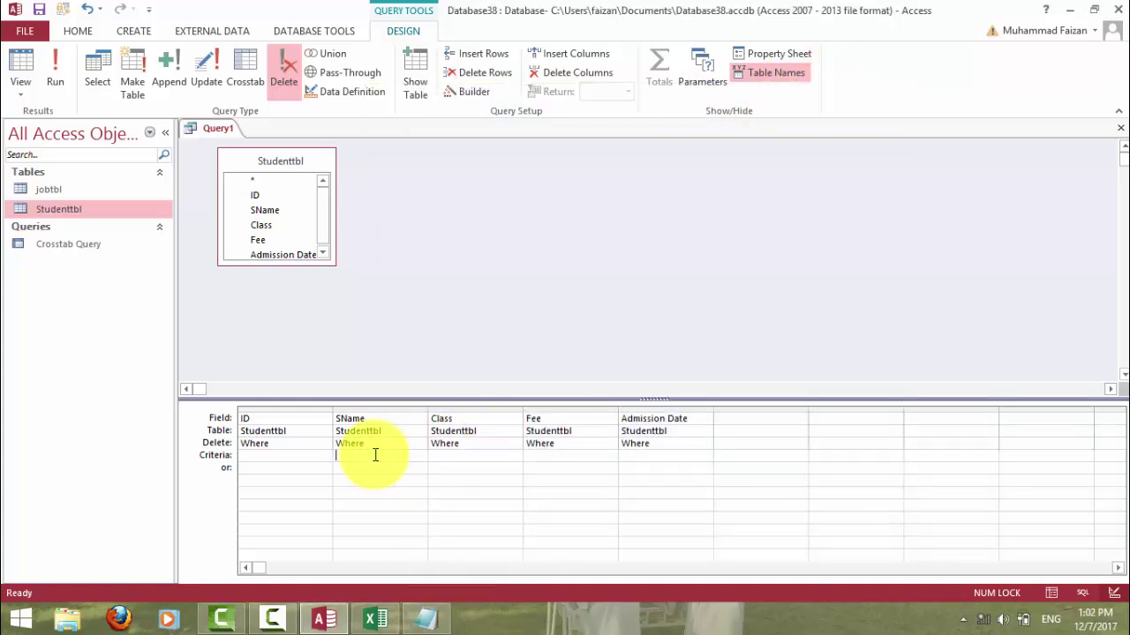
type("<>Bas")
key("Tab")
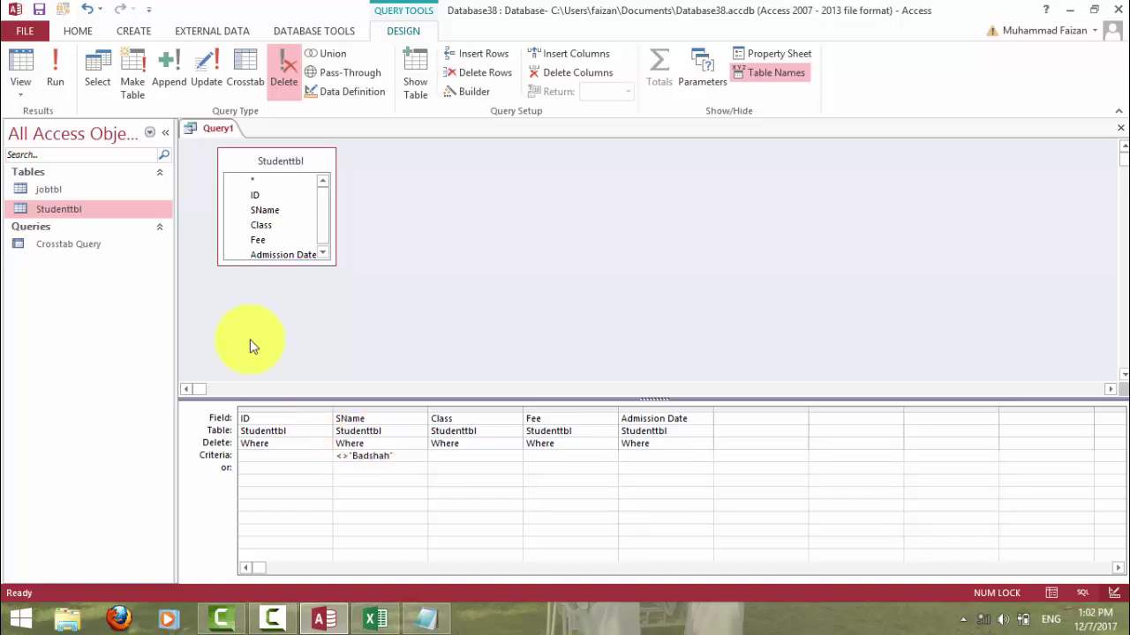
left_click(51, 70)
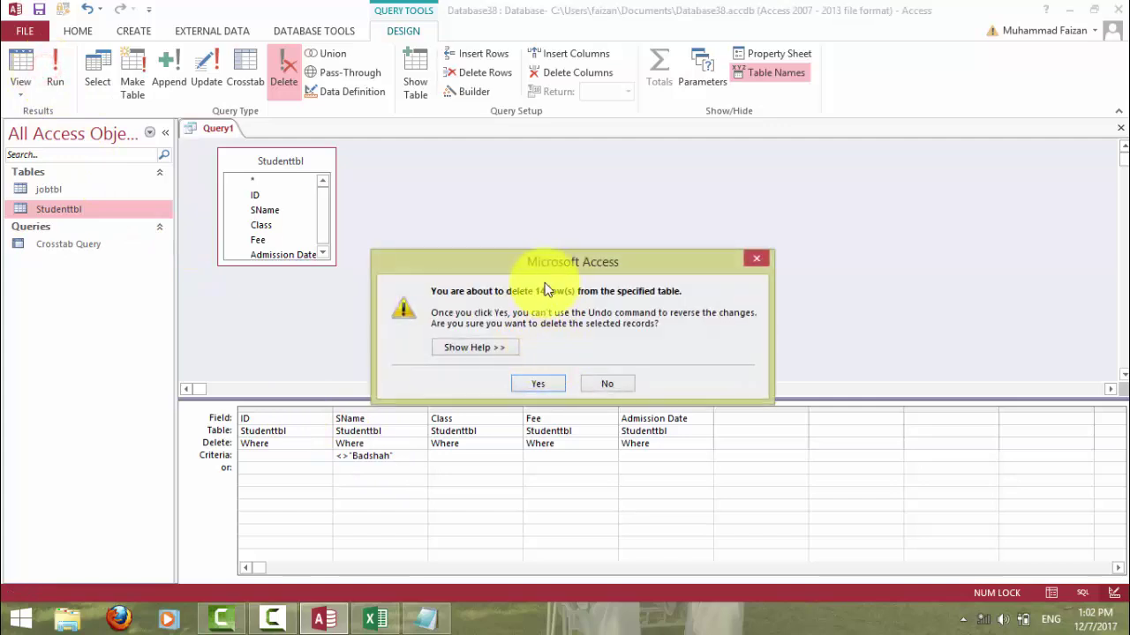
left_click_drag(545, 268, 546, 206)
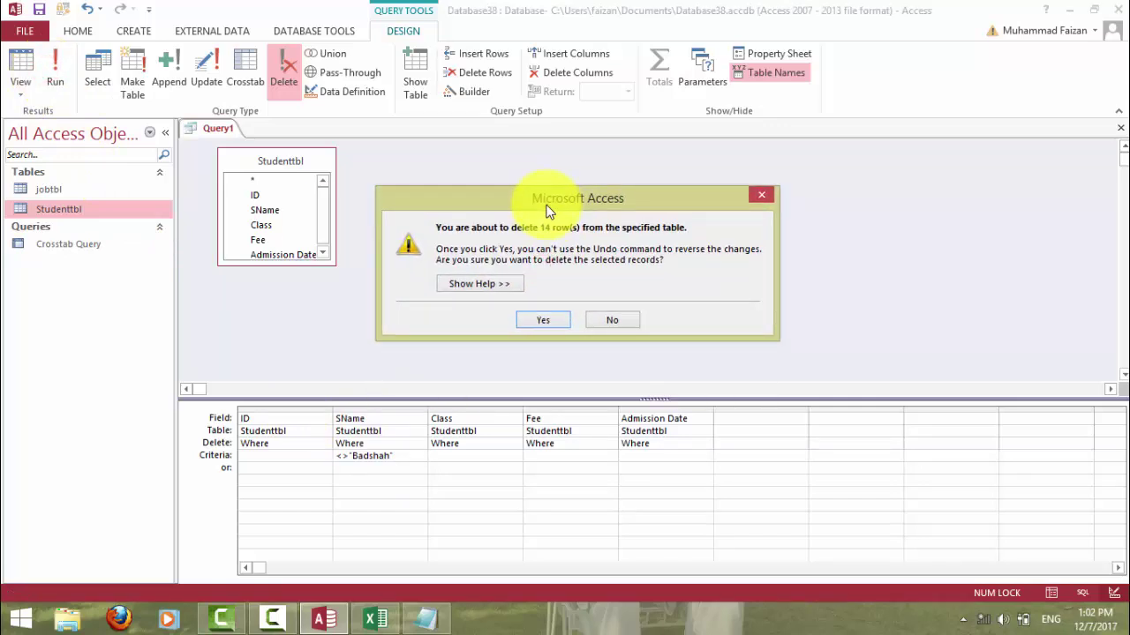
left_click(619, 321)
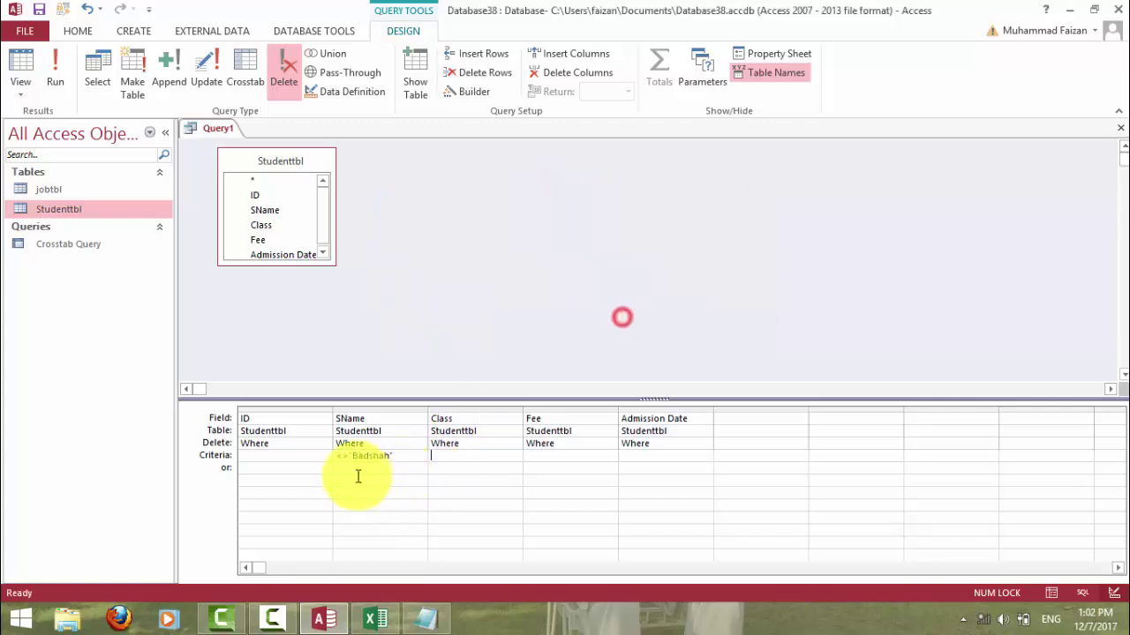
Extend the not-equal SName criterion with Or and a second student's name, and test-run the delete query, declining the record deletion.
left_click(394, 453)
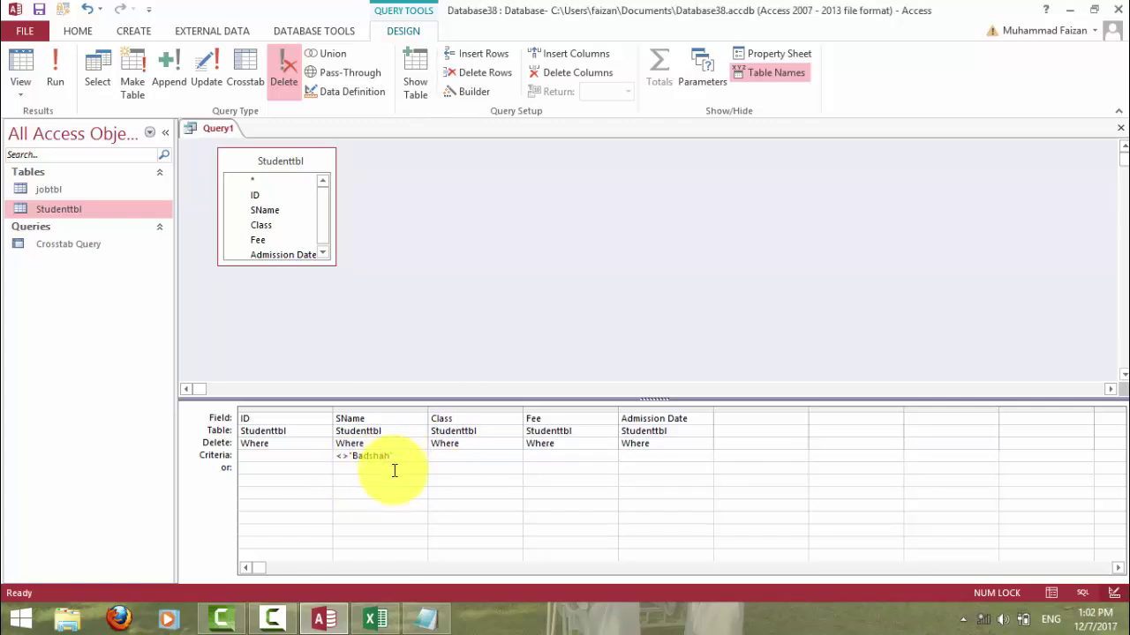
key("Tab")
left_click(49, 71)
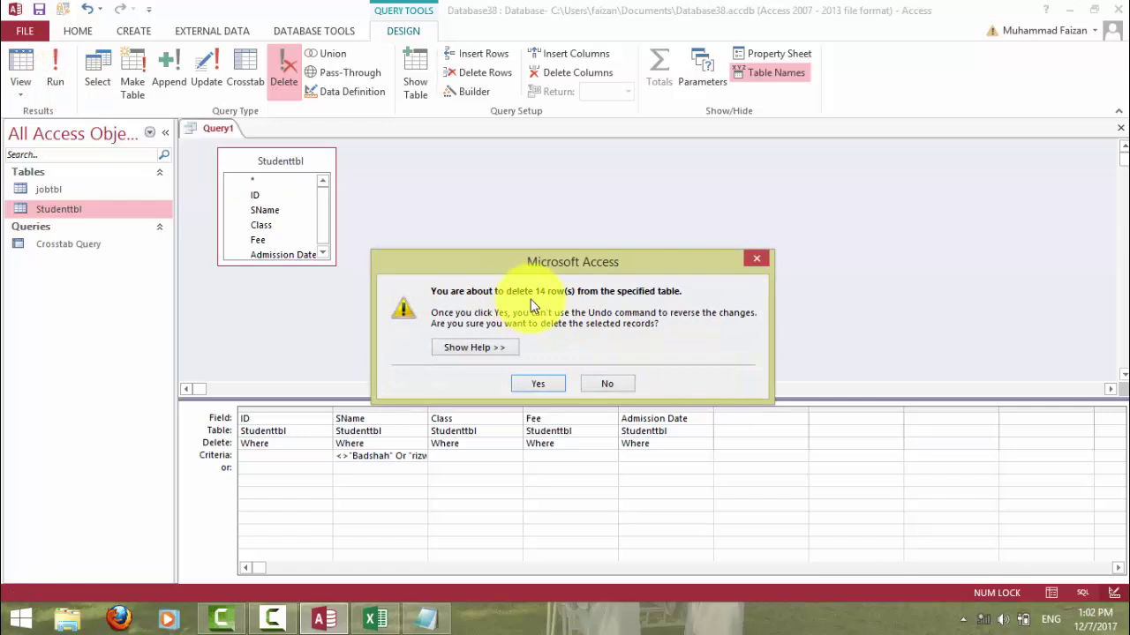
left_click(608, 381)
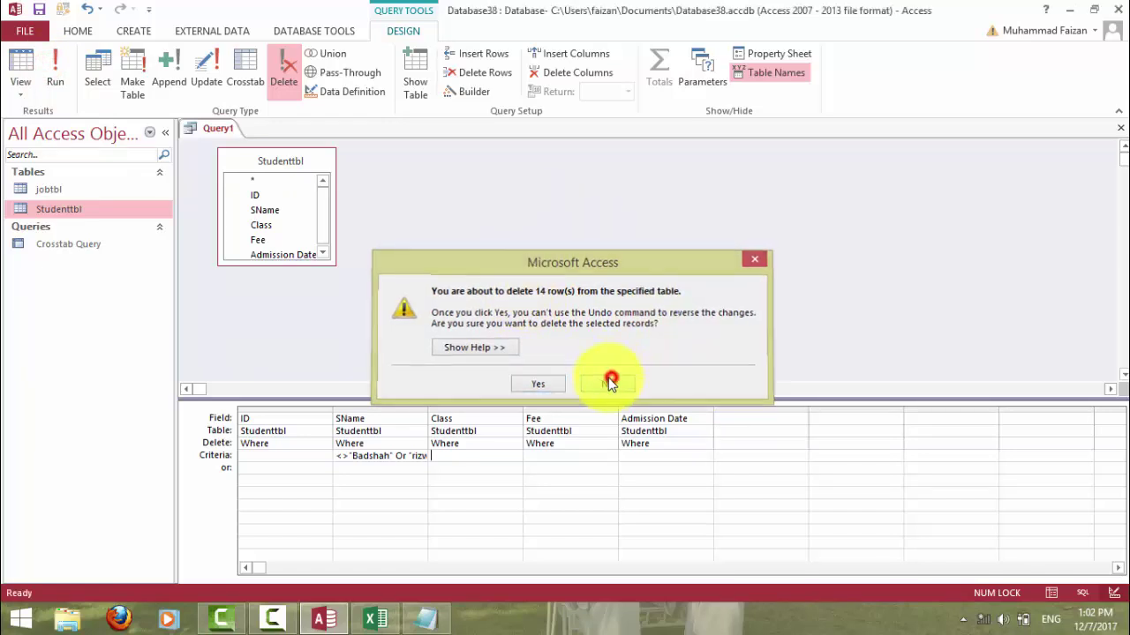
Replace the SName criterion with <1000 in the Fee column and test-run the delete query, declining the record deletion.
left_click_drag(336, 456, 537, 453)
key("Delete")
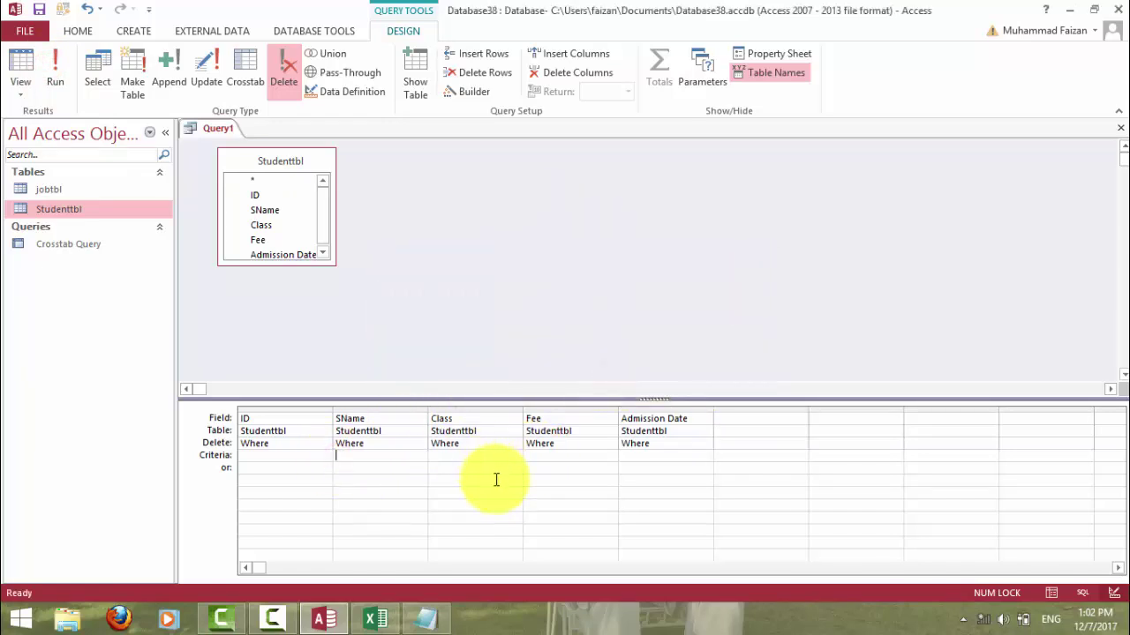
left_click(454, 459)
left_click(541, 454)
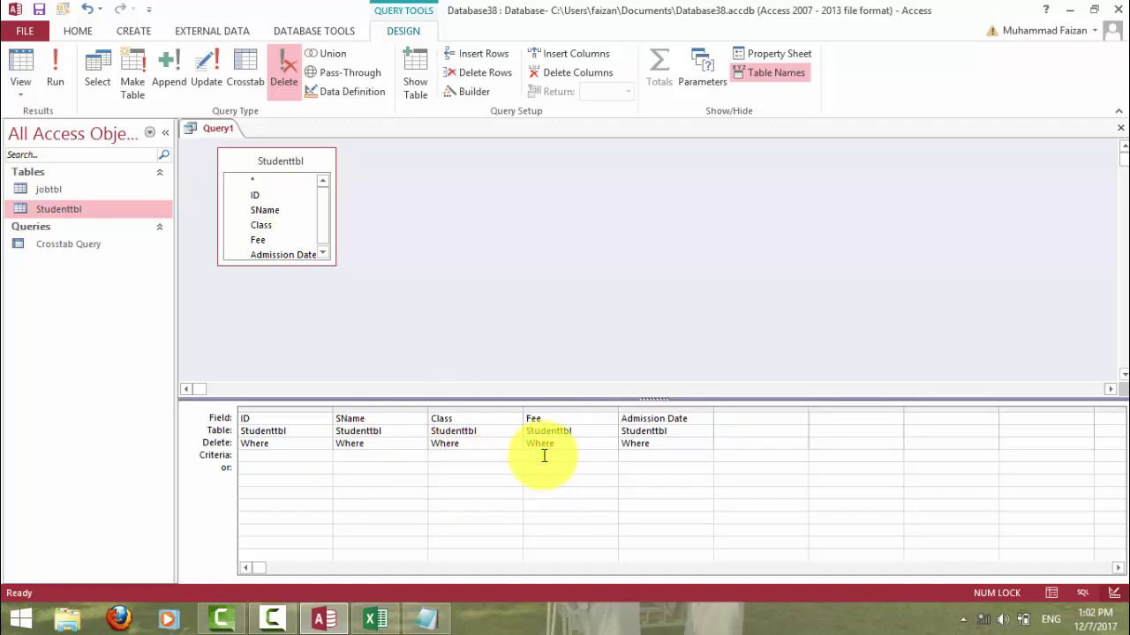
type("<1000")
left_click(55, 66)
left_click(589, 383)
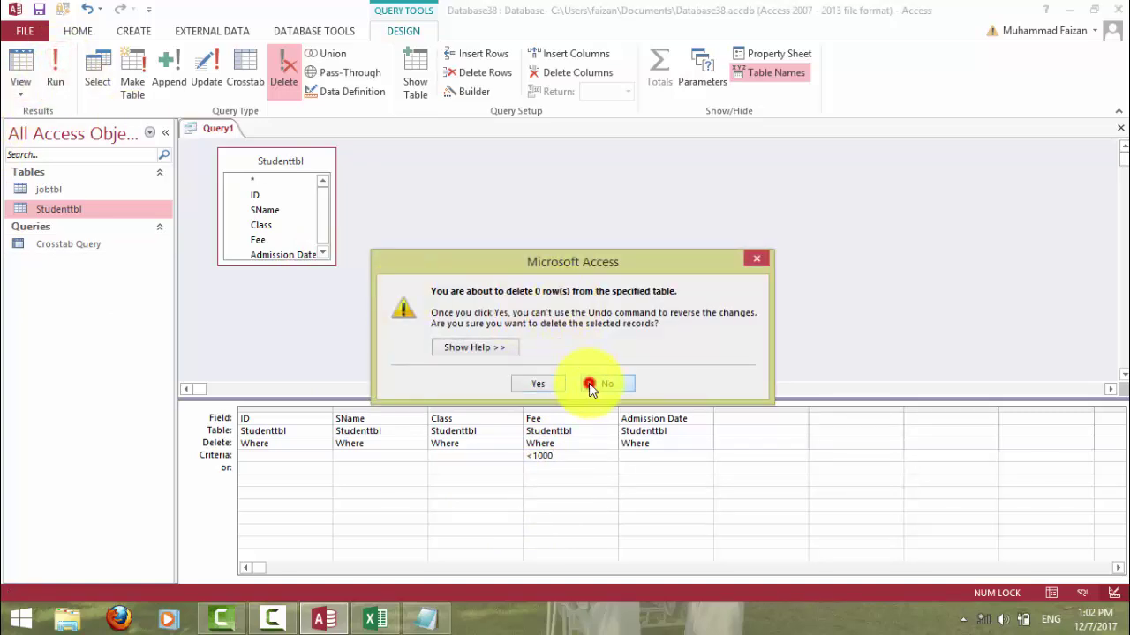
Change the Fee criterion to >1000 and test-run the delete query, declining the record deletion.
left_click_drag(533, 455, 554, 455)
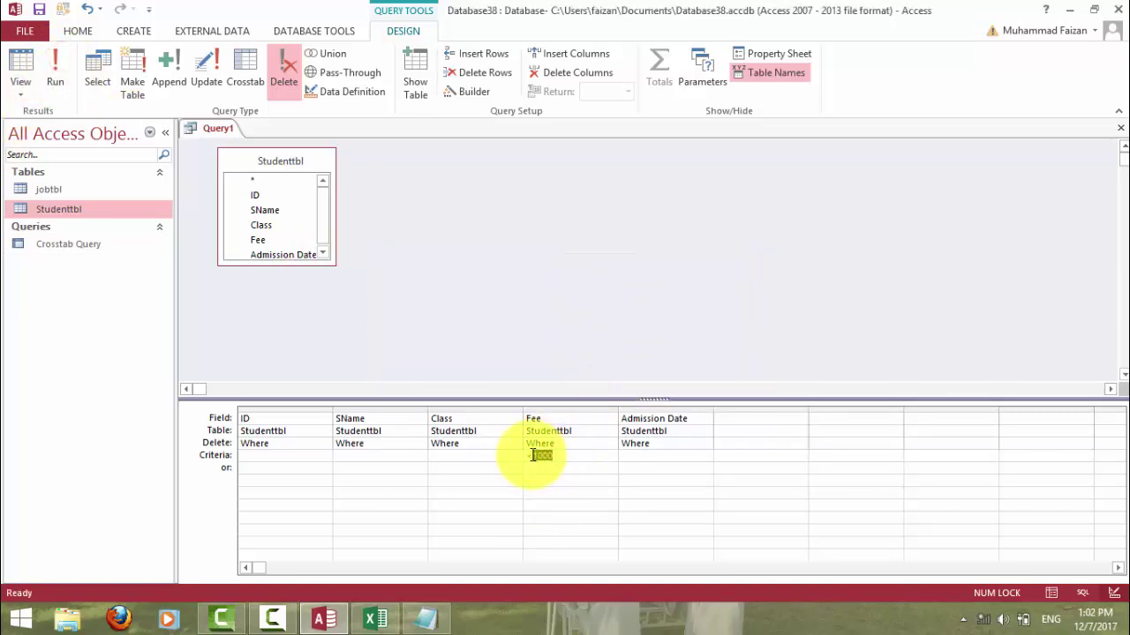
key("Left")
key("BackSpace")
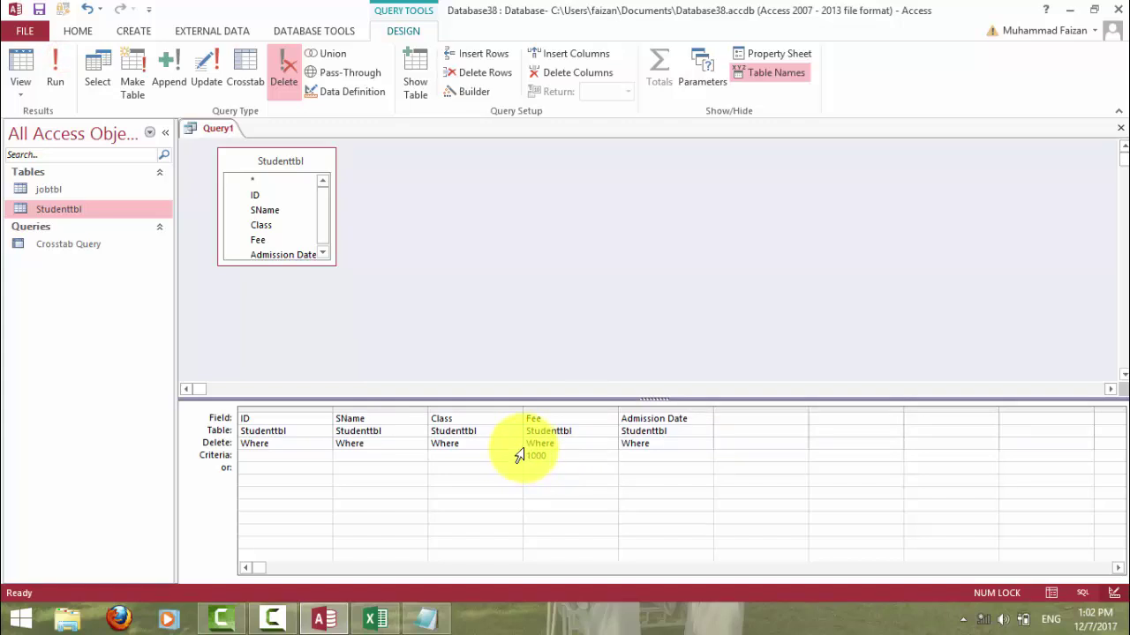
type(">")
left_click(55, 70)
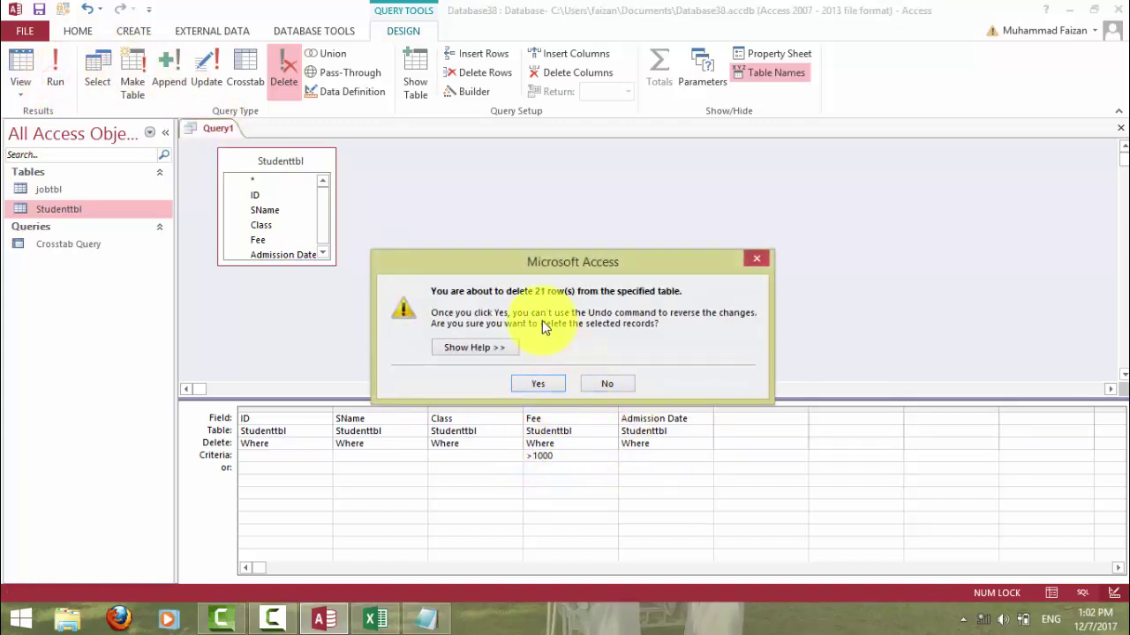
left_click(595, 383)
Replace the Fee criterion with In (12000,14000,16000) and test-run the delete query, declining the record deletion.
left_click(573, 464)
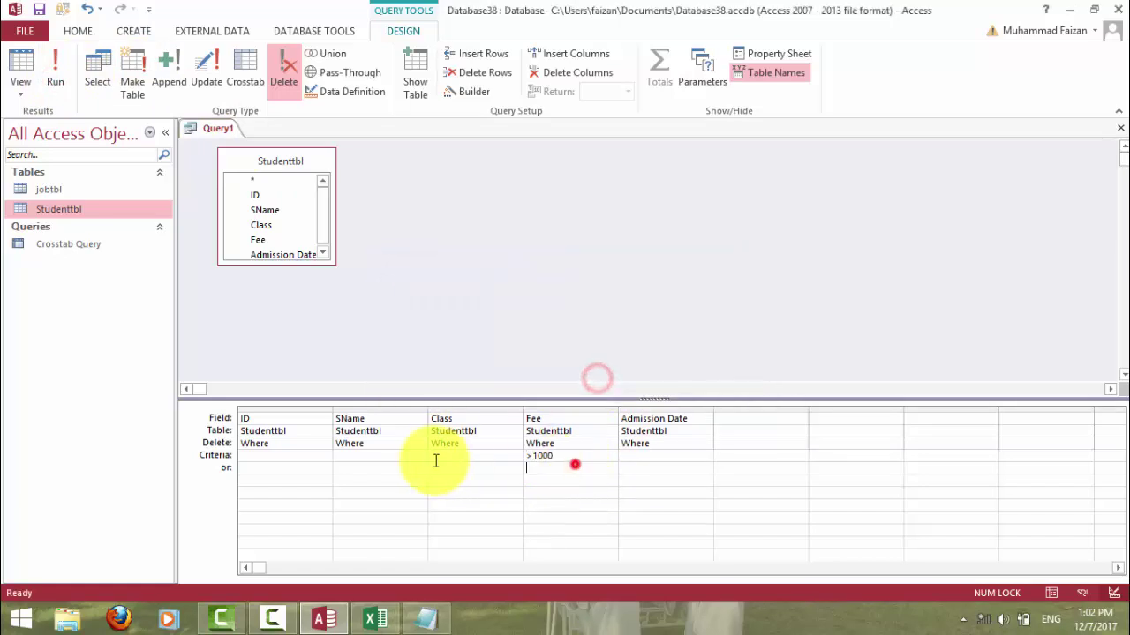
double_click(562, 456)
type("int")
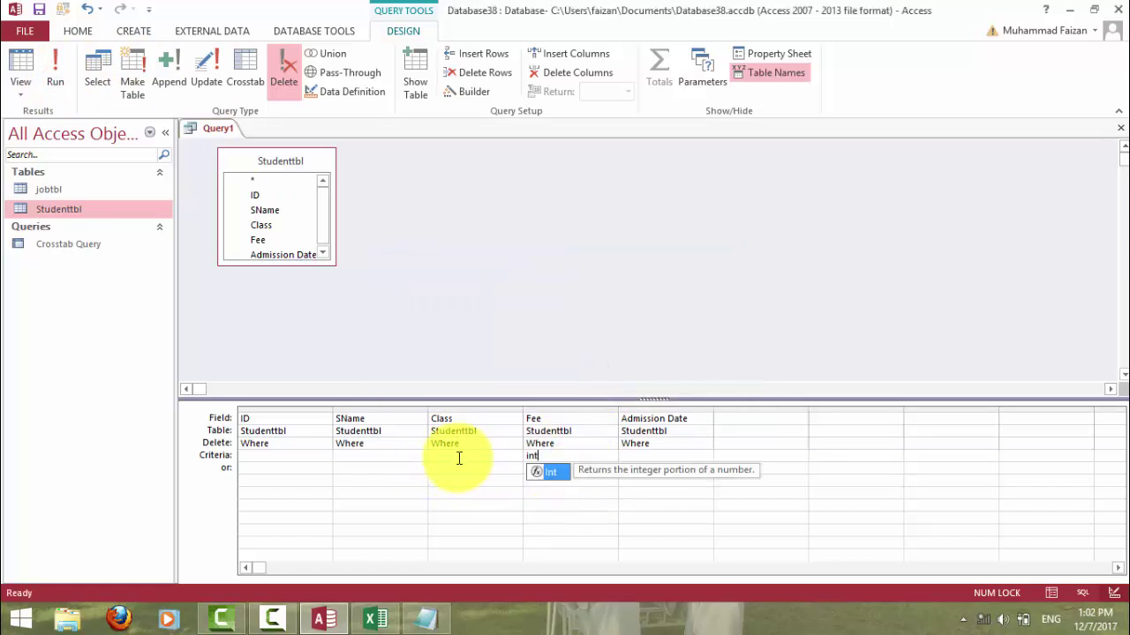
key("BackSpace")
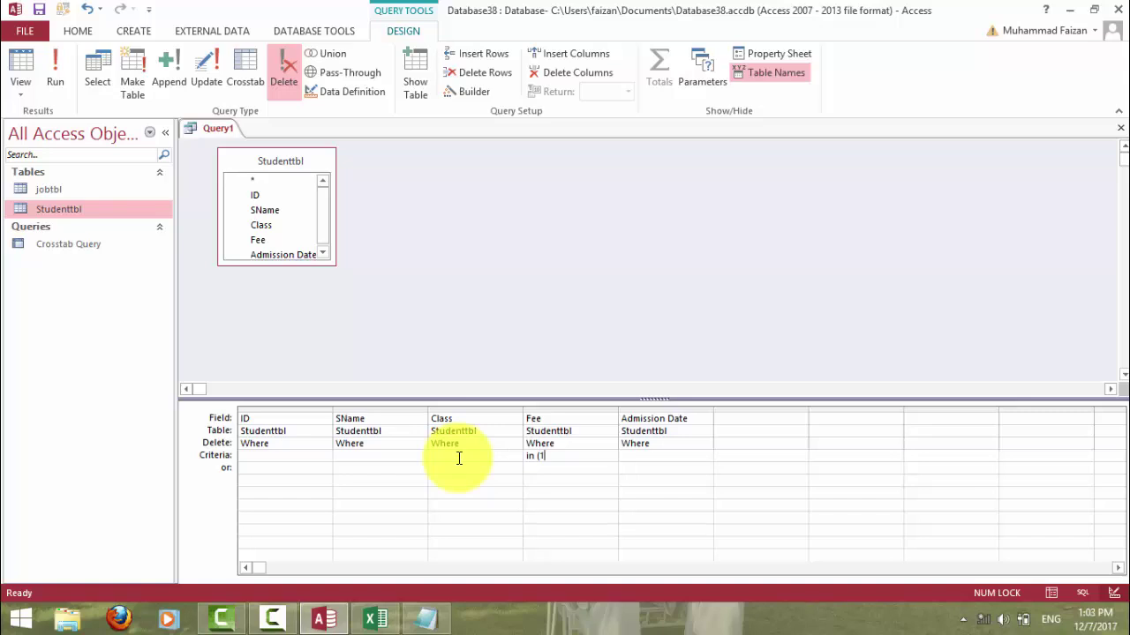
type("(12000")
type(",1")
type("4000")
type(",16000")
left_click(459, 458)
left_click(51, 64)
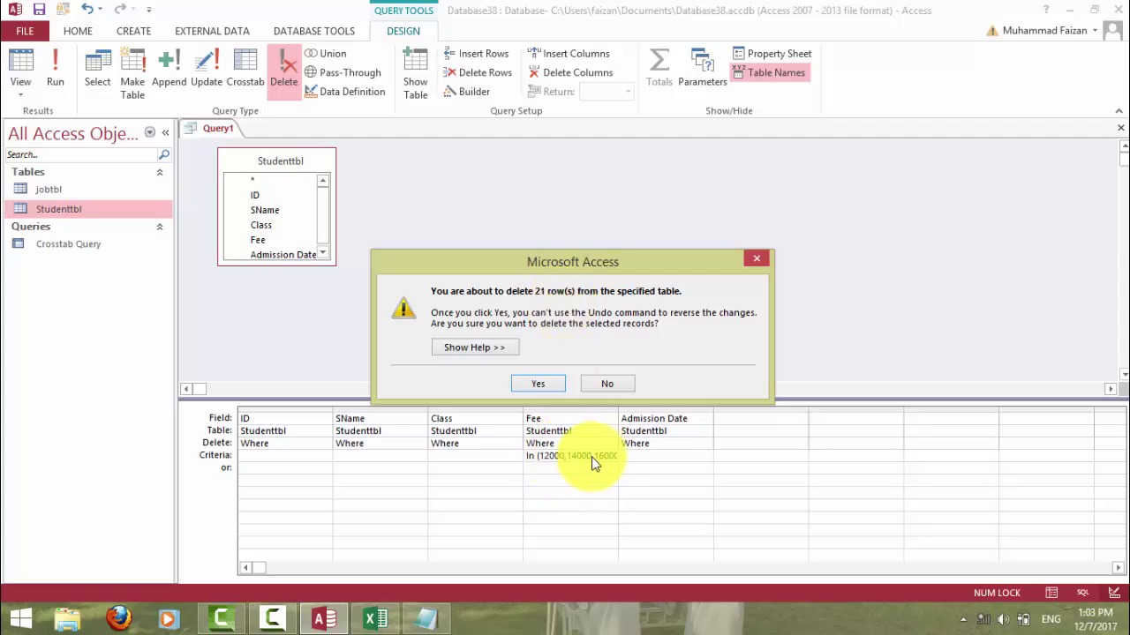
left_click(596, 386)
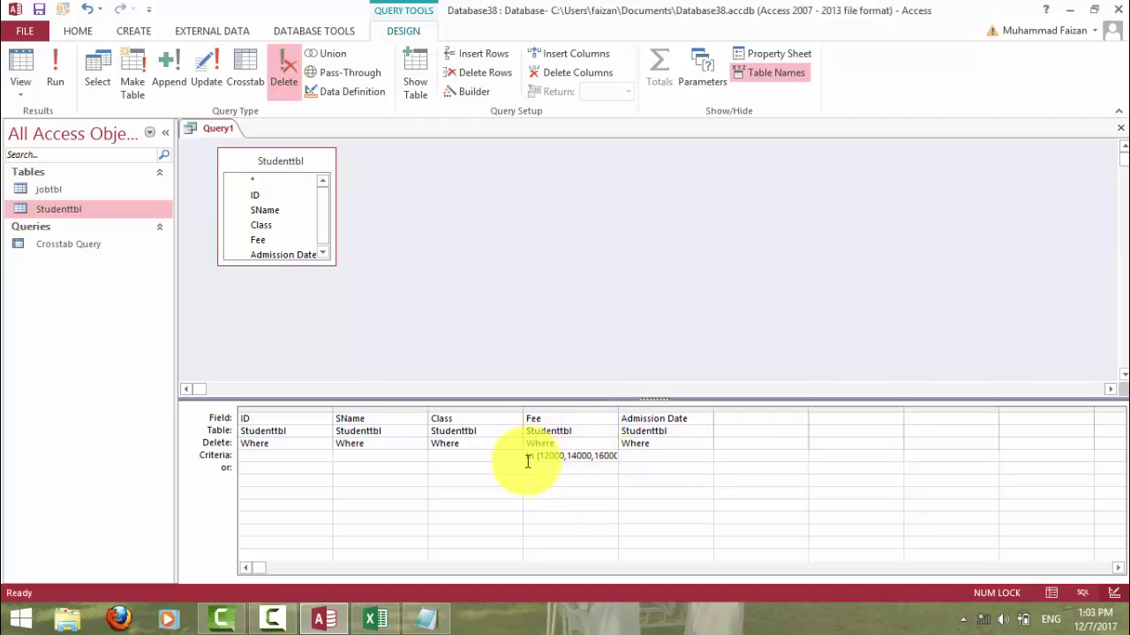
Shorten the Fee criterion to In (12000) and test-run the delete query, declining the record deletion.
left_click_drag(569, 455, 668, 460)
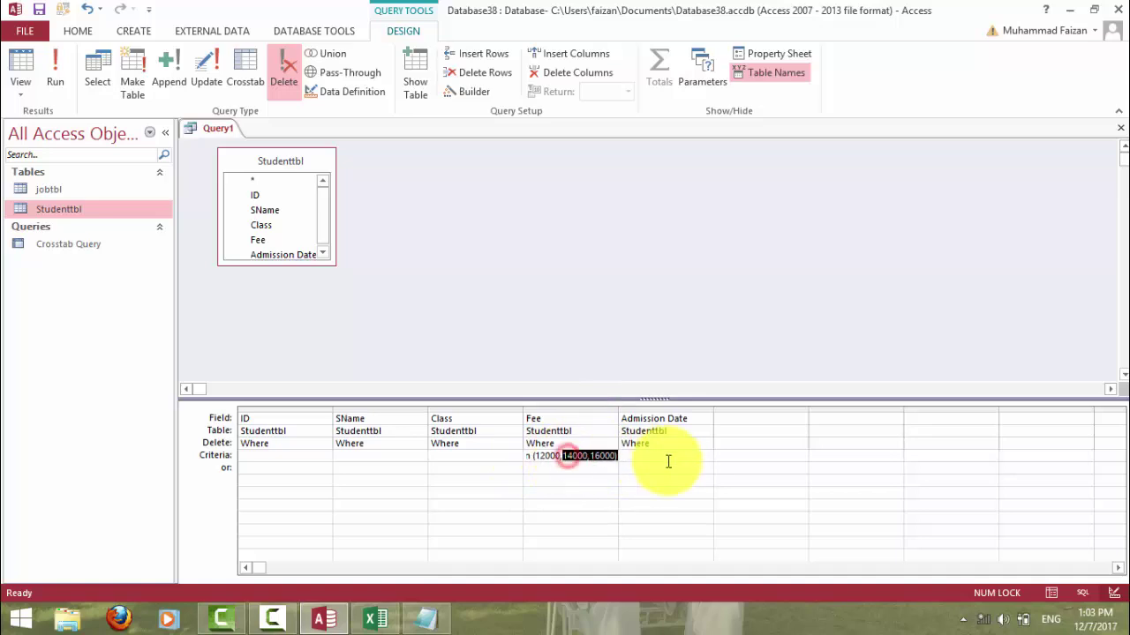
key("BackSpace")
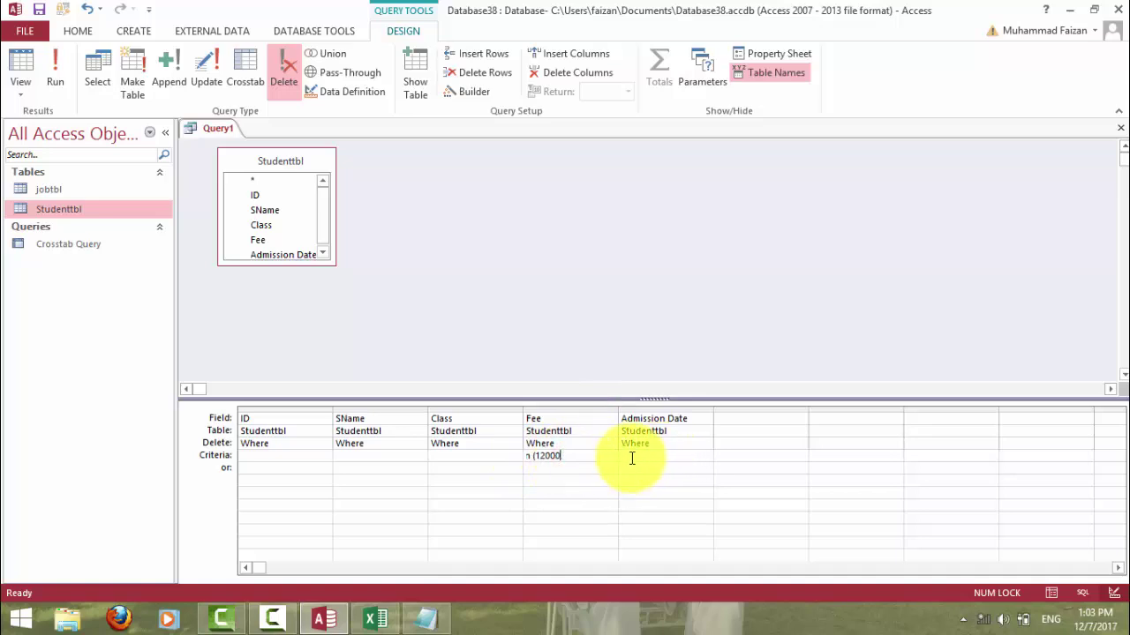
type(")")
left_click(55, 75)
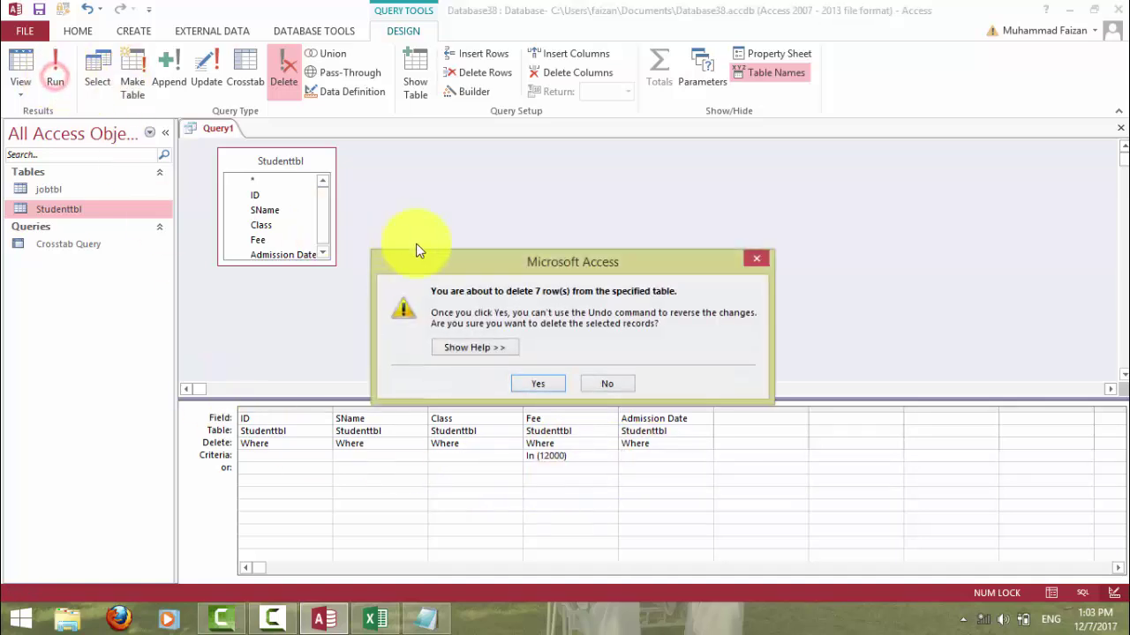
left_click(596, 384)
Replace the Fee criterion with Is Not Null and test-run the delete query, declining the record deletion.
left_click_drag(580, 455, 497, 453)
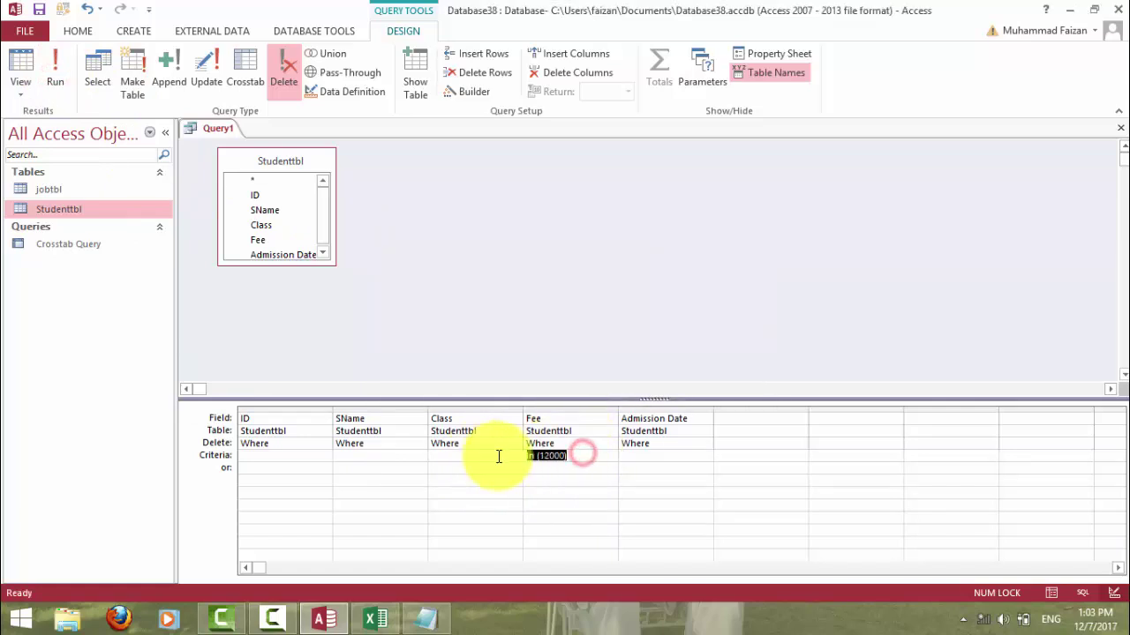
type("not ")
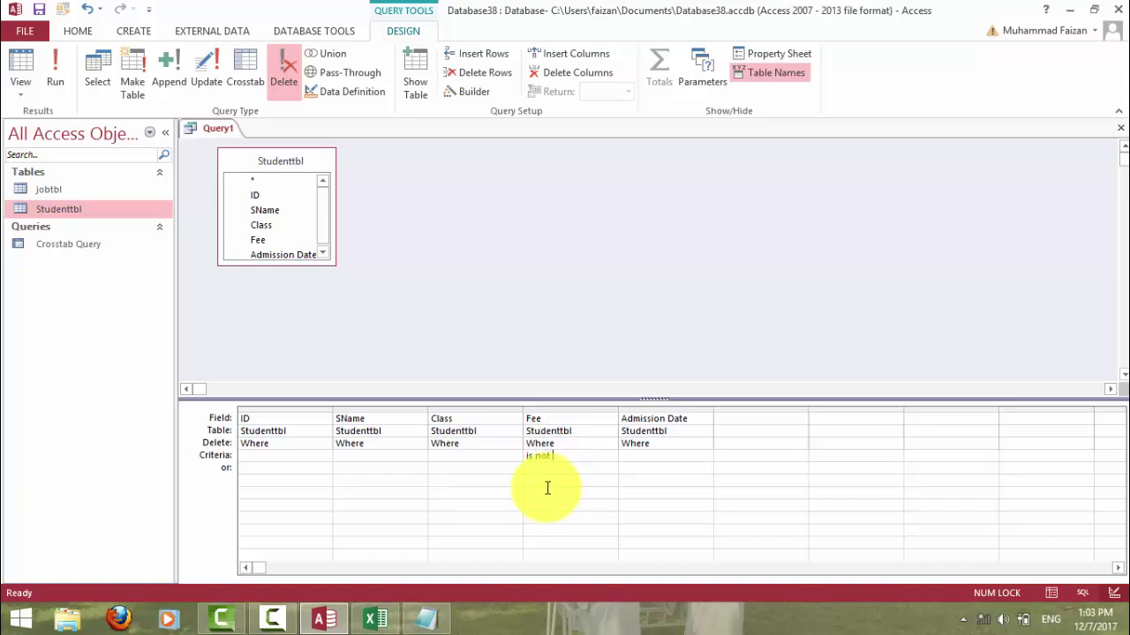
type("nulll")
key("Return")
key("Return")
key("BackSpace")
key("Return")
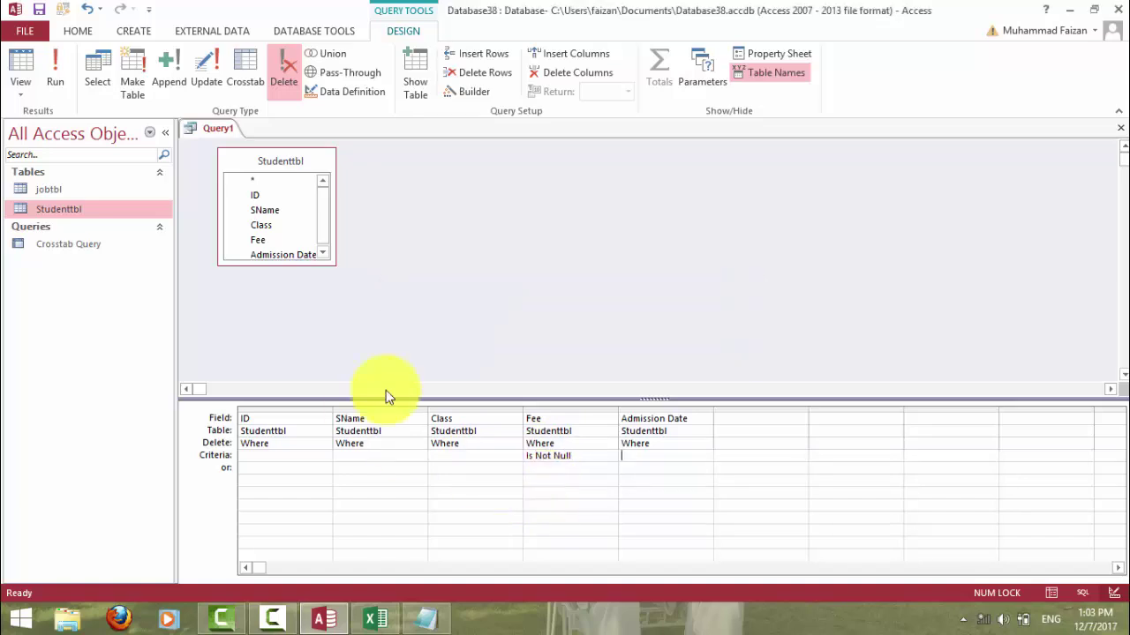
left_click(48, 66)
left_click(600, 380)
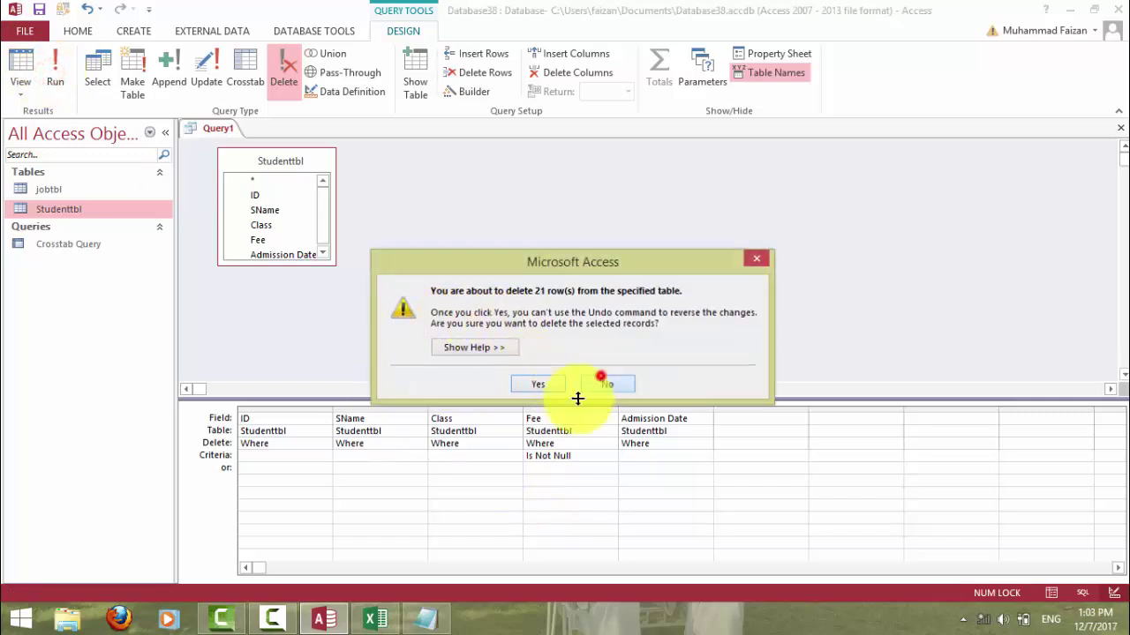
Change the Fee criterion to Is Null and test-run the delete query, declining the record deletion.
double_click(544, 456)
key("Delete")
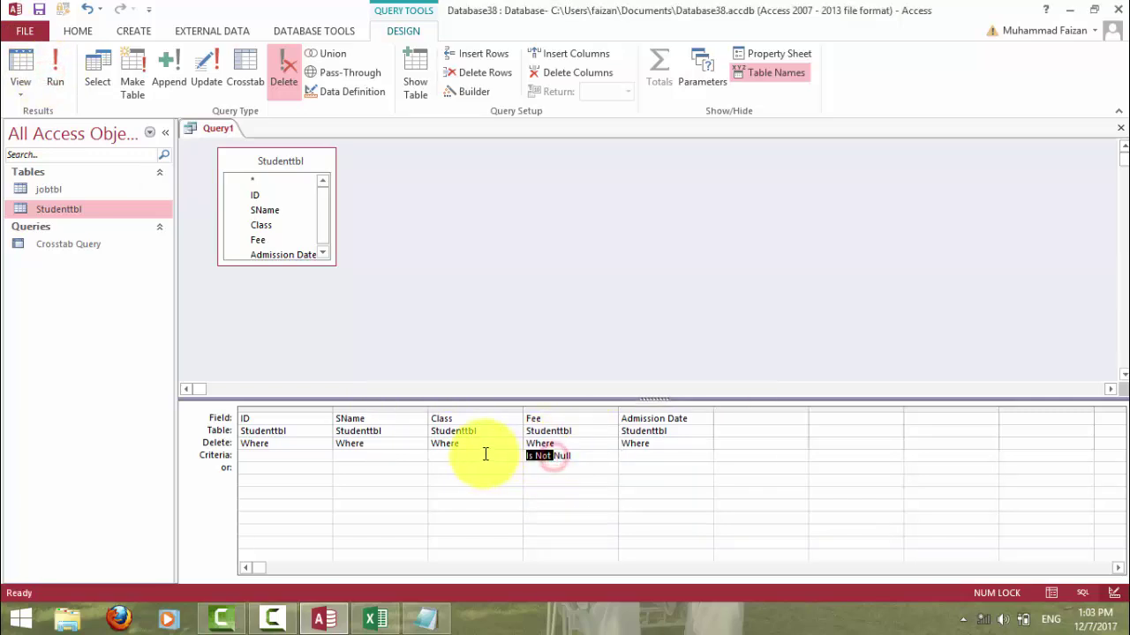
key("Tab")
left_click(54, 75)
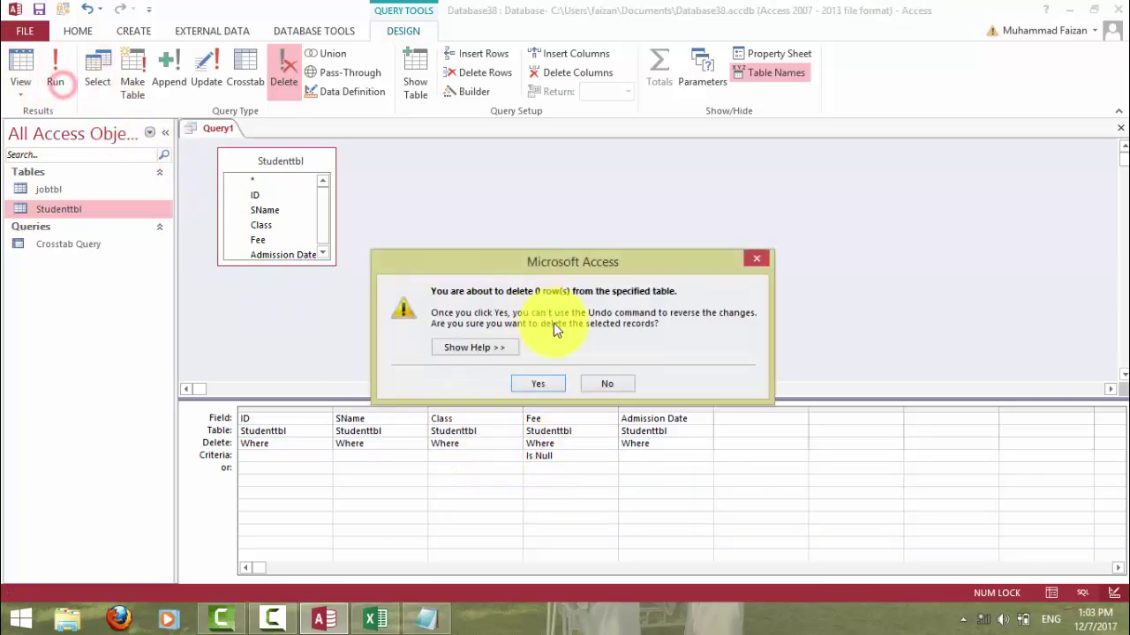
left_click(606, 384)
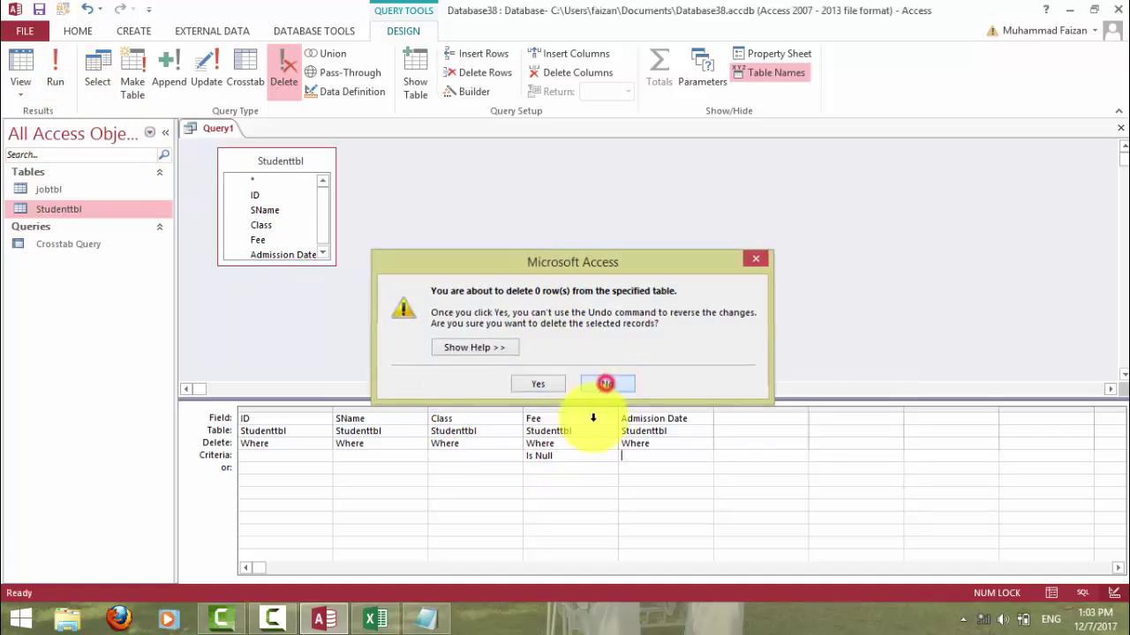
Replace the Fee criterion with the parameter [Type Salary] and test-run the delete query with 13000, declining the record deletion.
left_click_drag(580, 454, 446, 461)
key("Delete")
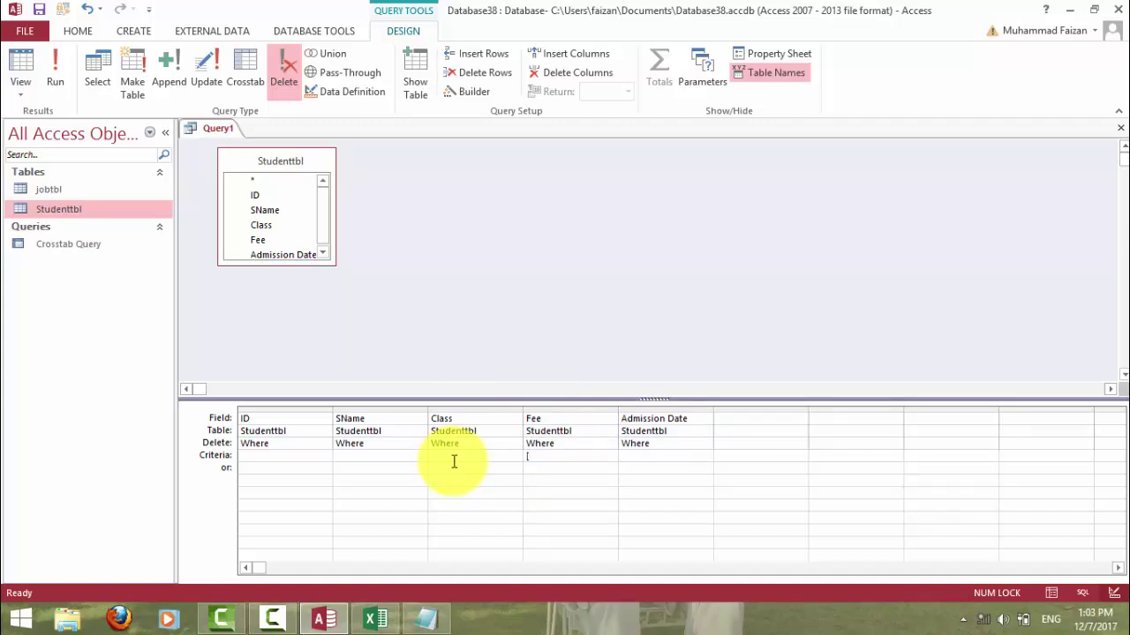
type("[Type Salary]")
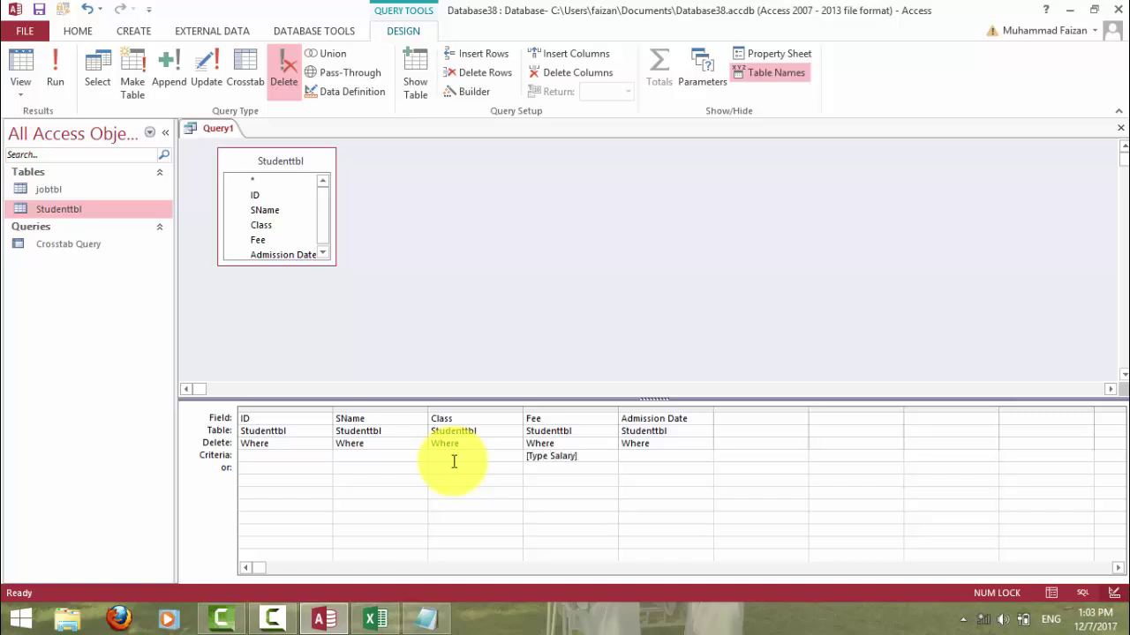
left_click(53, 71)
type("13000")
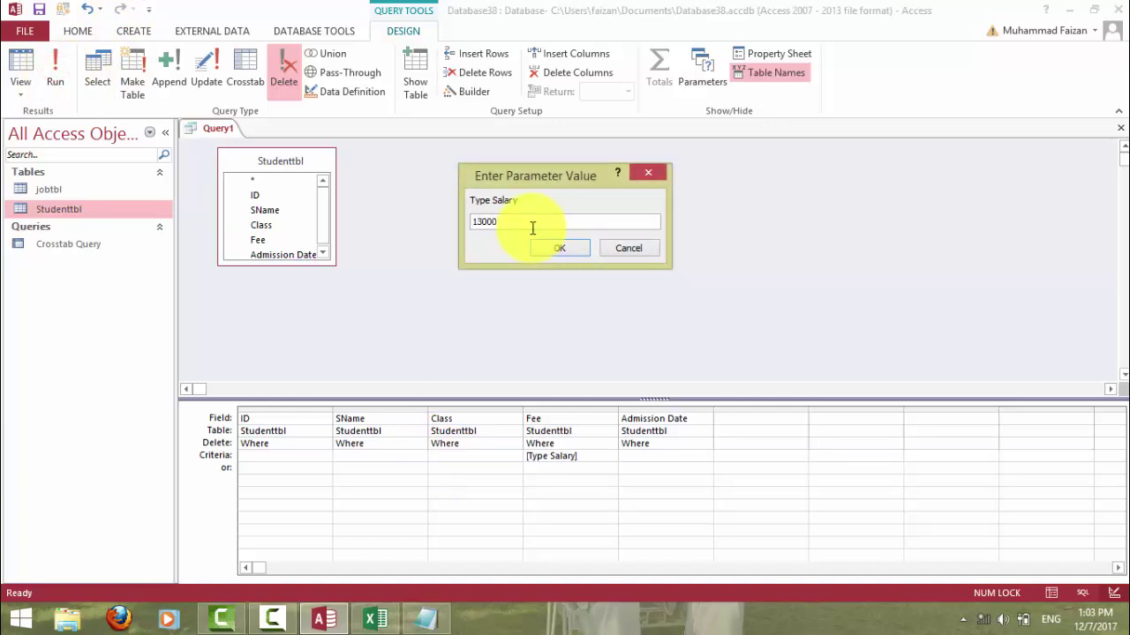
key("Return")
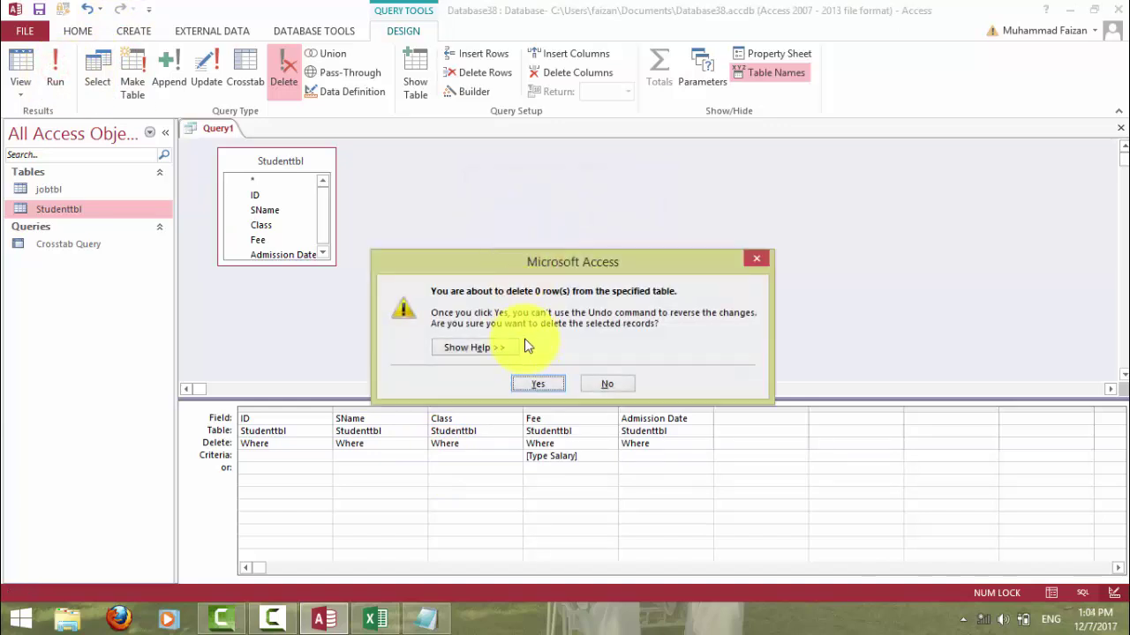
left_click(603, 386)
Test-run the delete query again with 12000 as the Type Salary parameter, declining the record deletion.
left_click(51, 64)
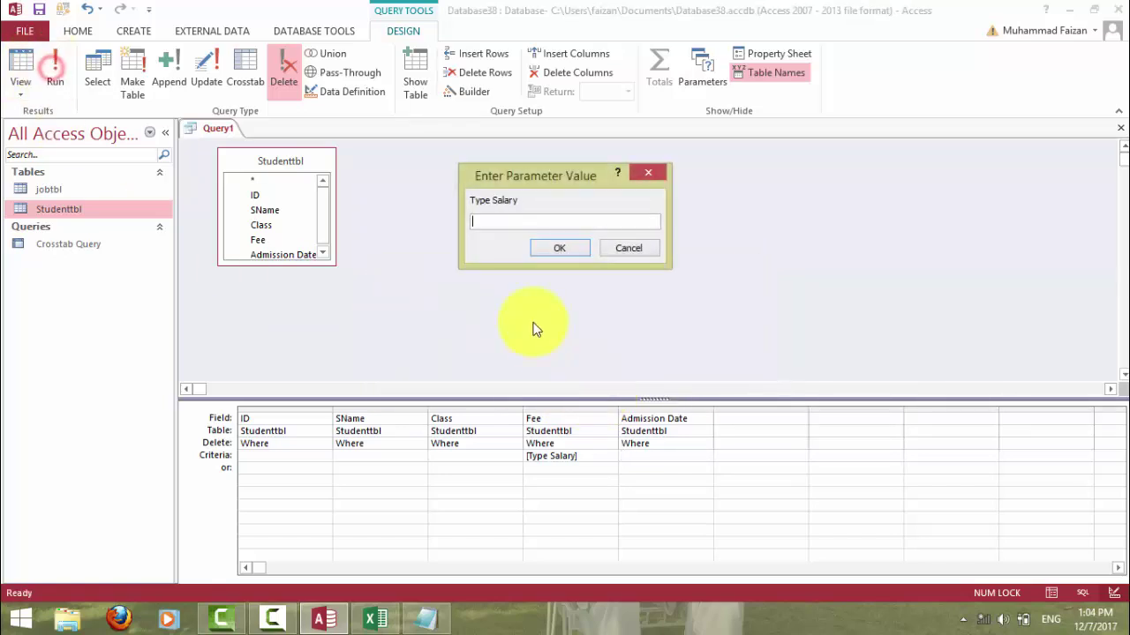
type("12000")
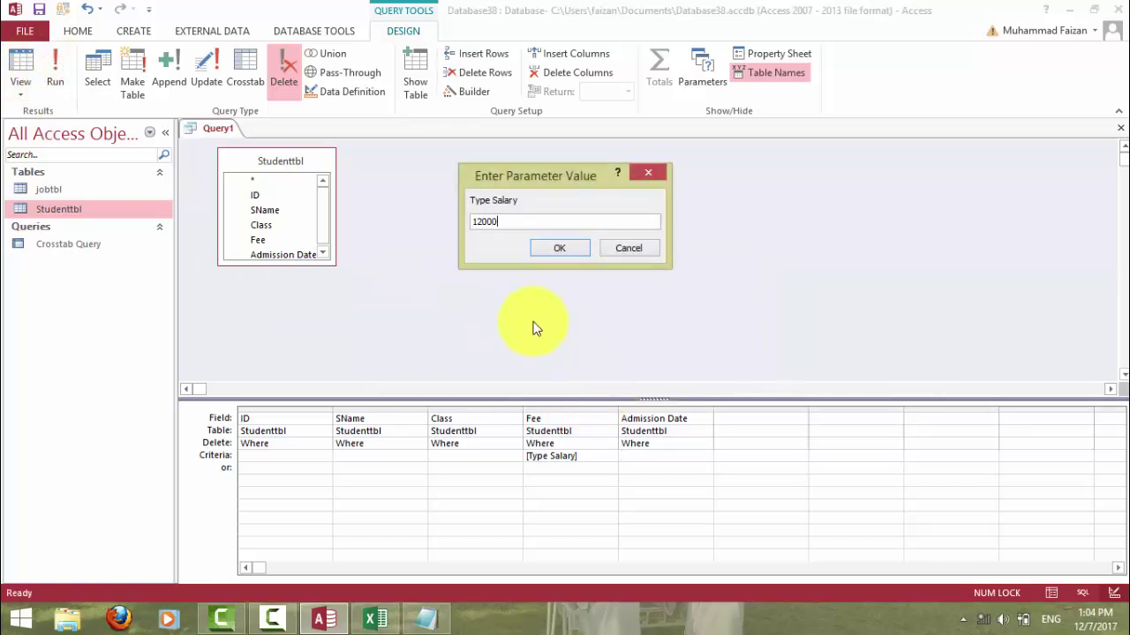
left_click(543, 247)
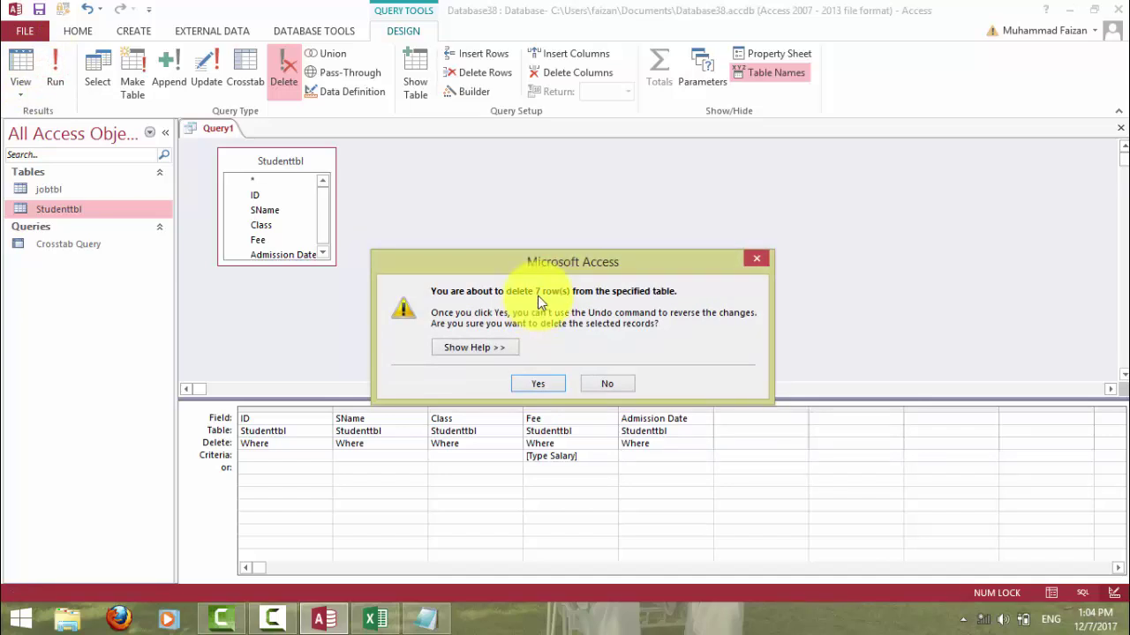
left_click(610, 374)
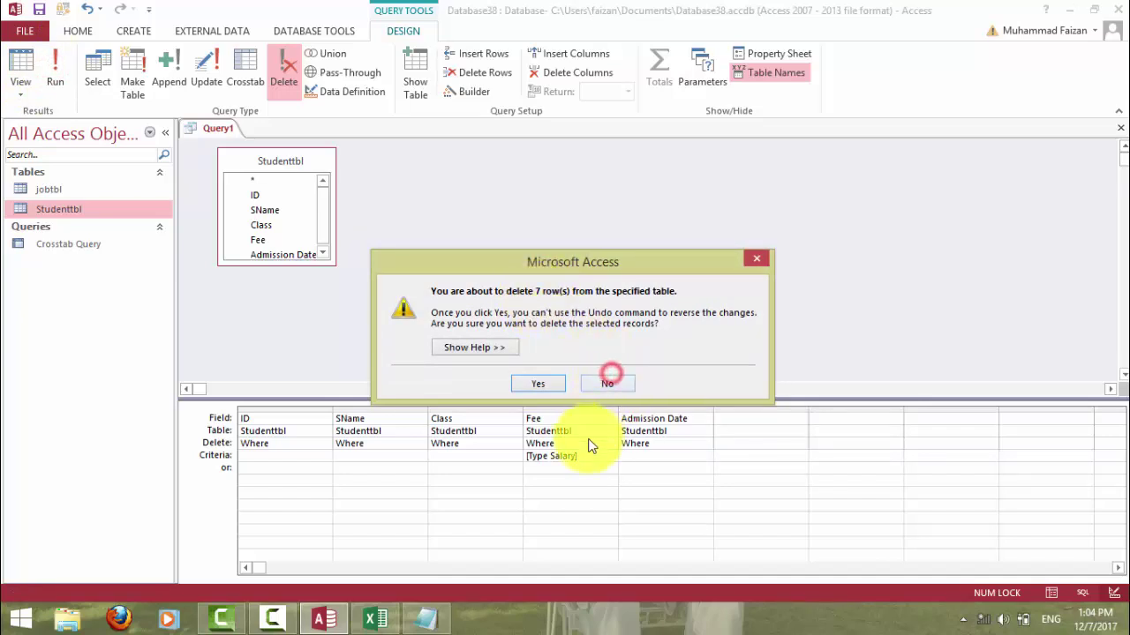
left_click(599, 383)
Clear the Fee criterion, set the Admission Date criterion to #12/7/2017# and test-run the delete query, declining the record deletion.
left_click(588, 454)
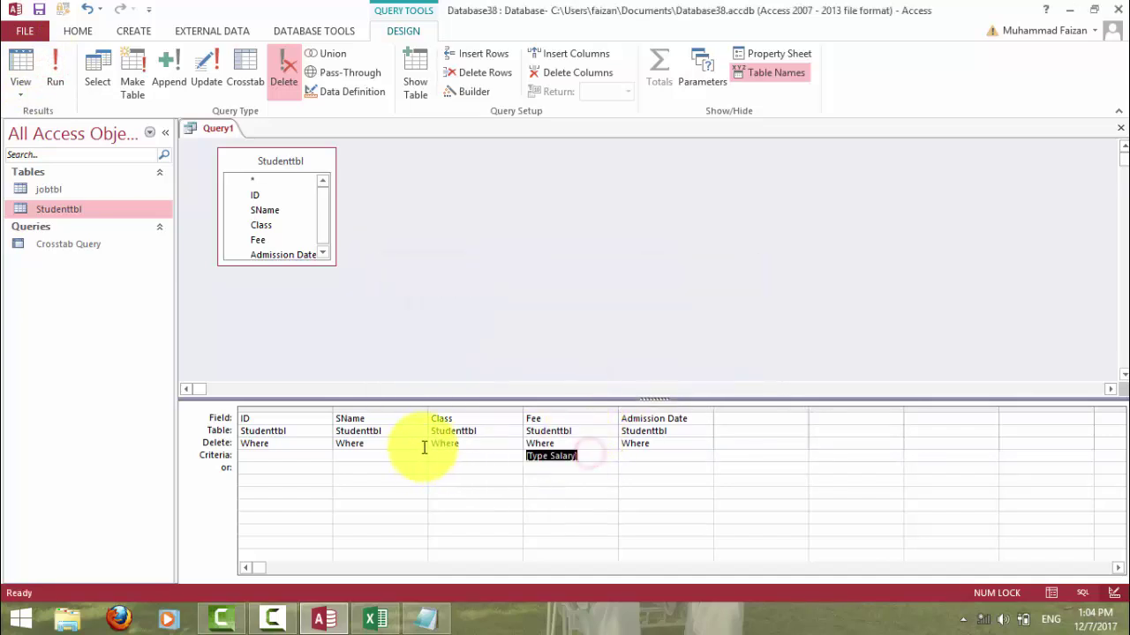
key("Delete")
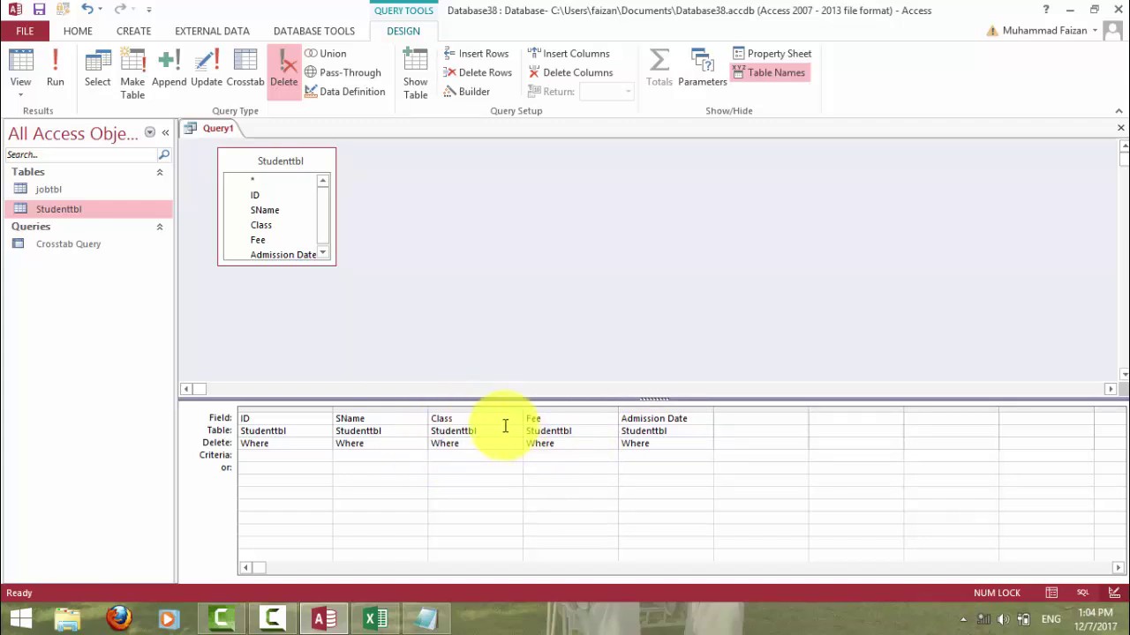
left_click(654, 454)
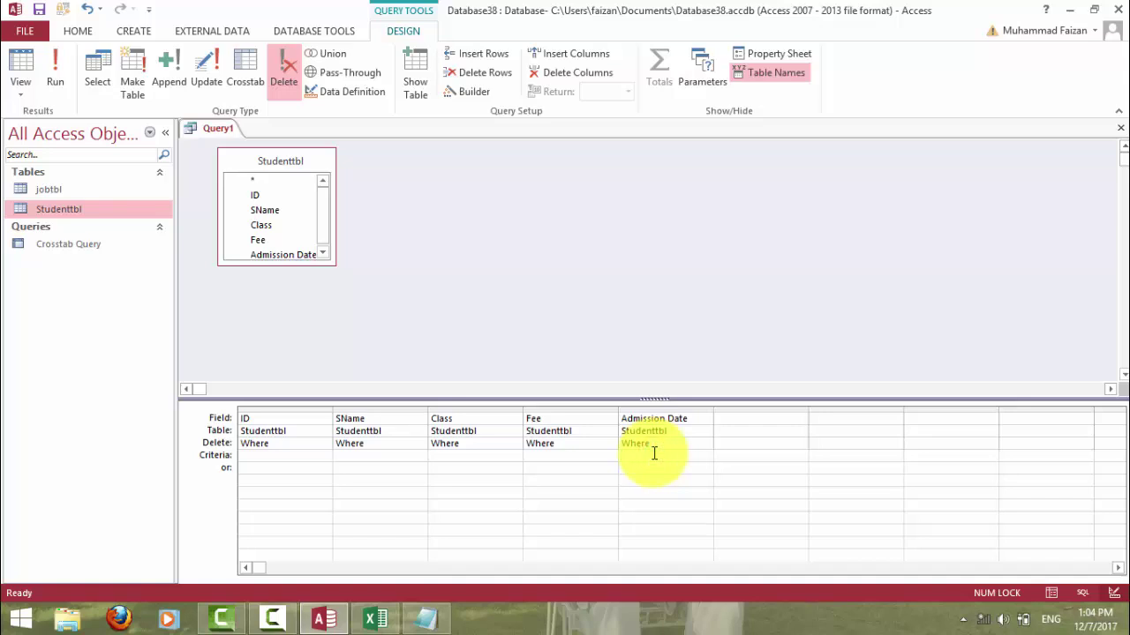
type("#12/7/2017#")
left_click(54, 67)
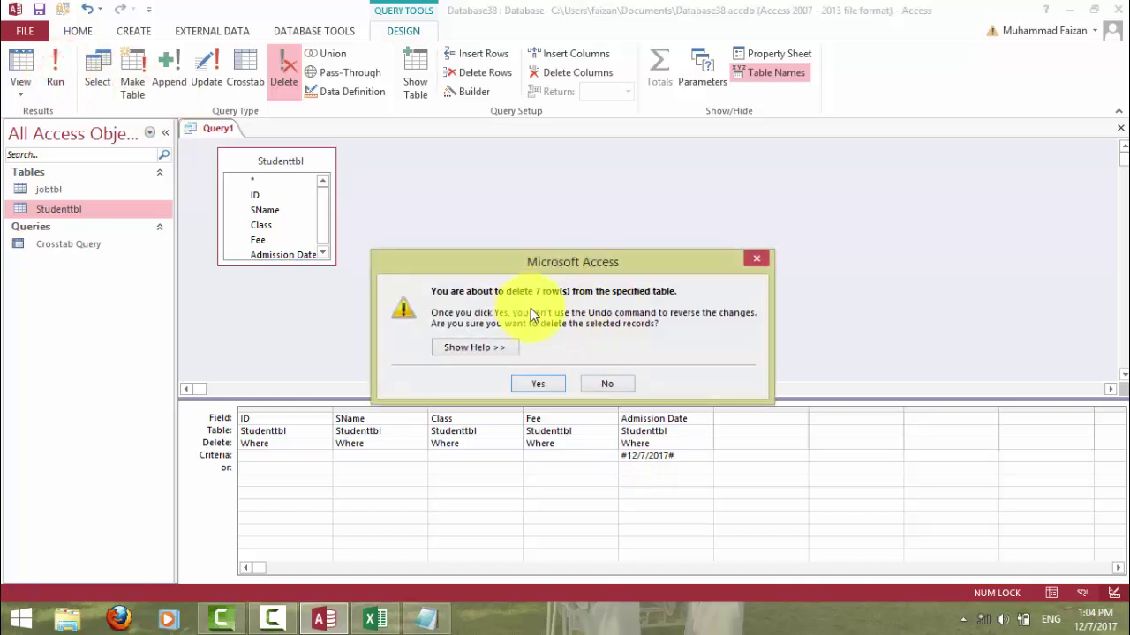
left_click(607, 383)
Test-run the delete query with the Admission Date criteria >#12/7/2017# and <#12/7/2017#, declining the record deletion each time.
left_click(621, 455)
type(">")
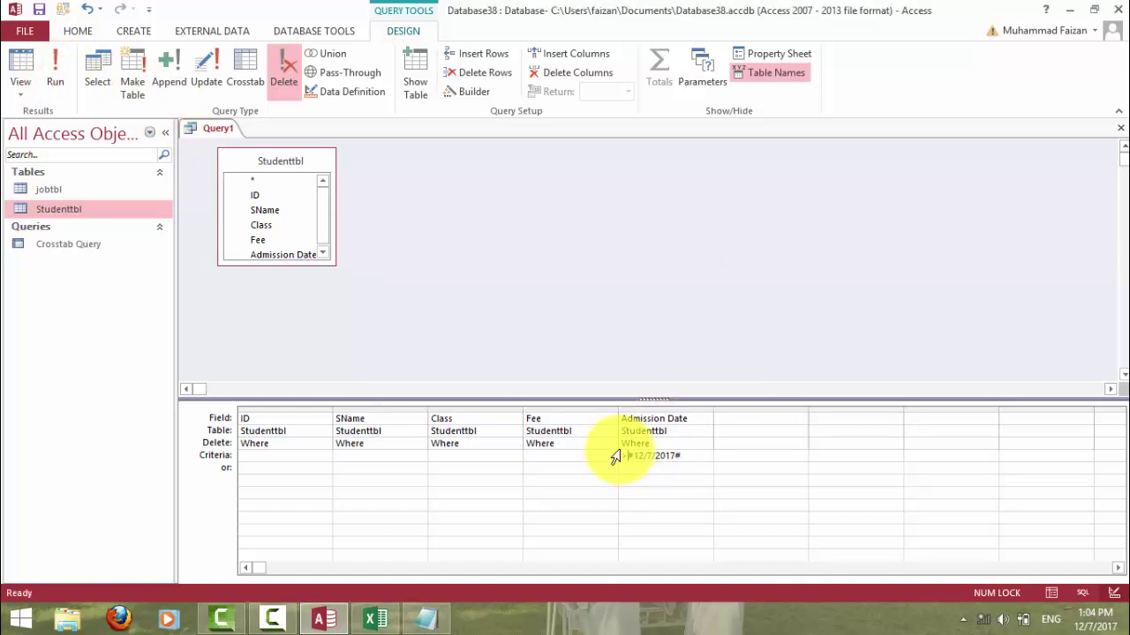
left_click(69, 84)
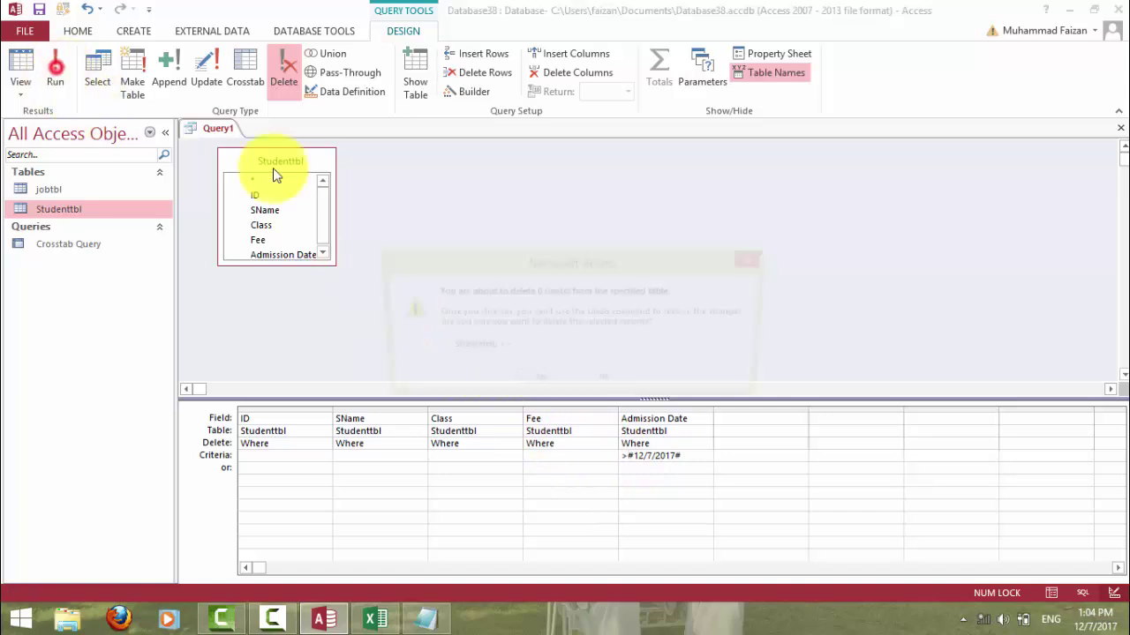
left_click(605, 389)
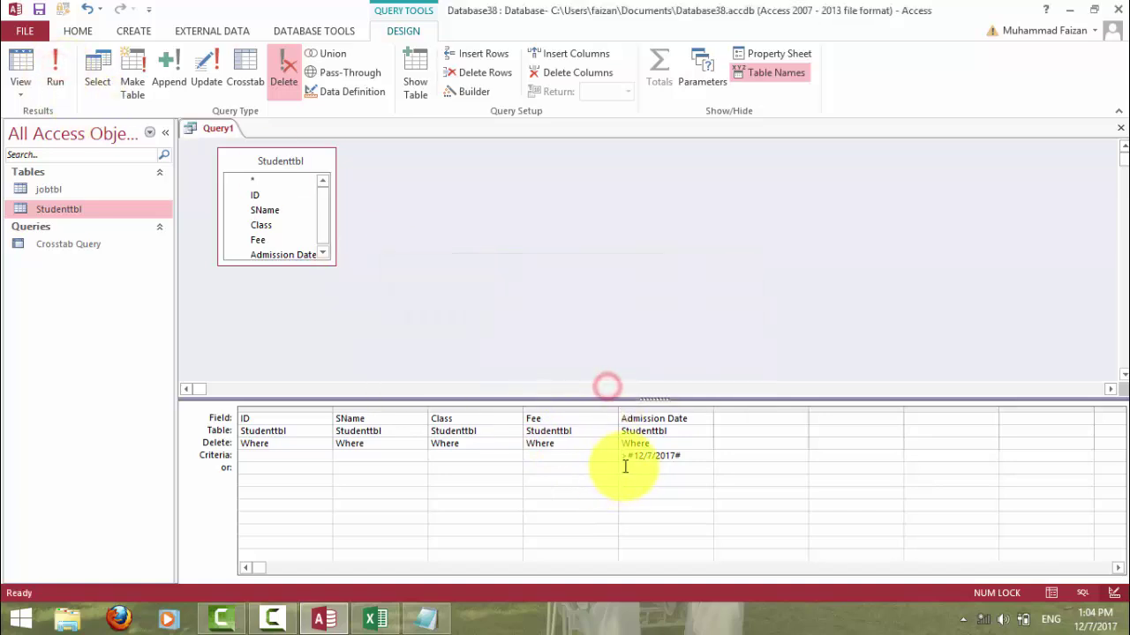
left_click(53, 78)
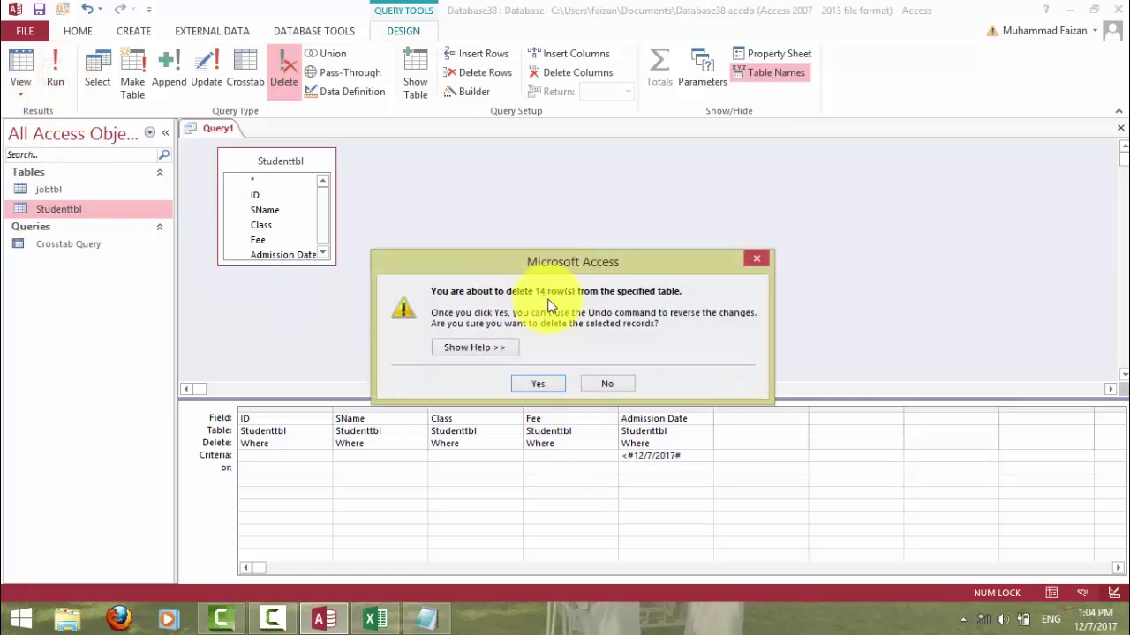
left_click(604, 383)
Change the Admission Date criterion to >=#12/7/2017# and test-run the delete query, declining the record deletion.
left_click(625, 454)
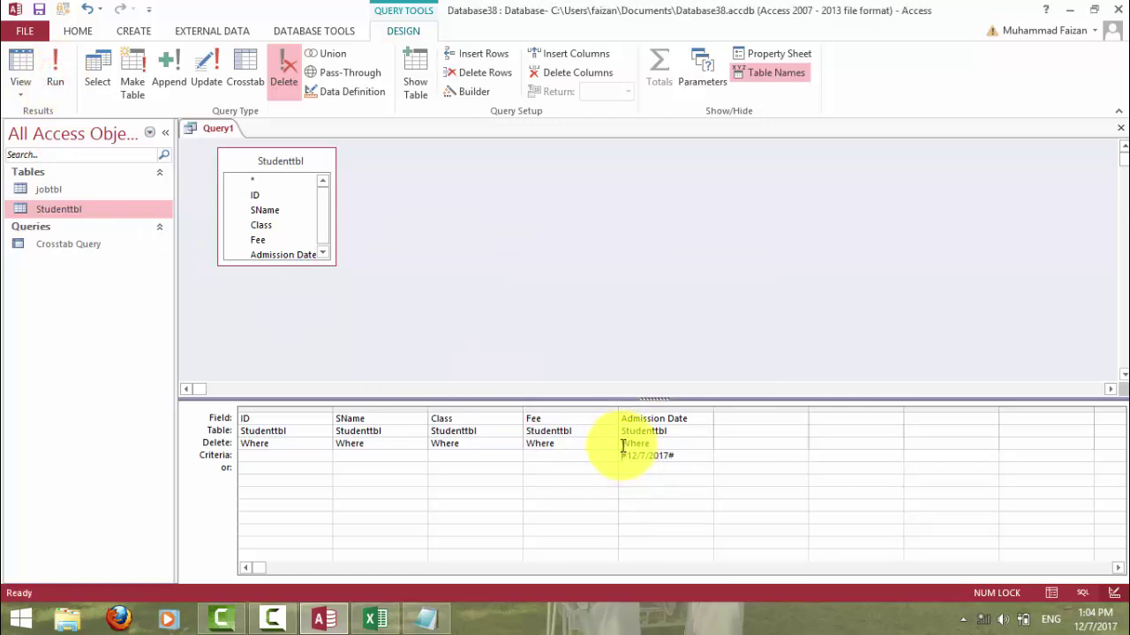
type(">=")
left_click(51, 77)
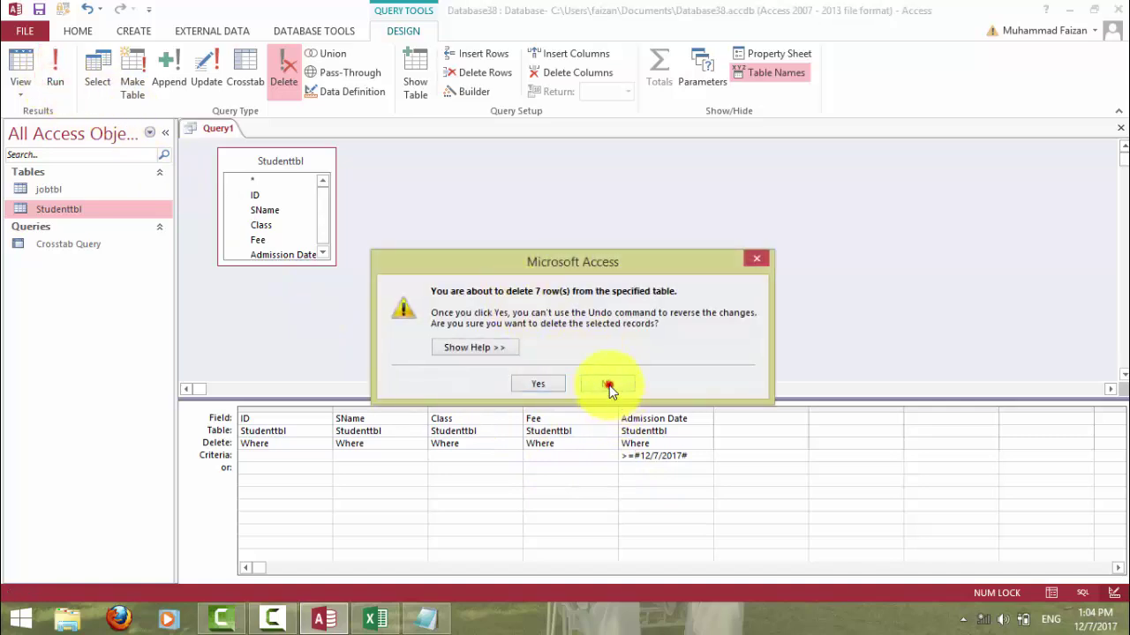
left_click(607, 383)
Try to run the delete query with the Admission Date operator written as =< before #12/7/2017#, and remove that operator.
key("BackSpace")
key("BackSpace")
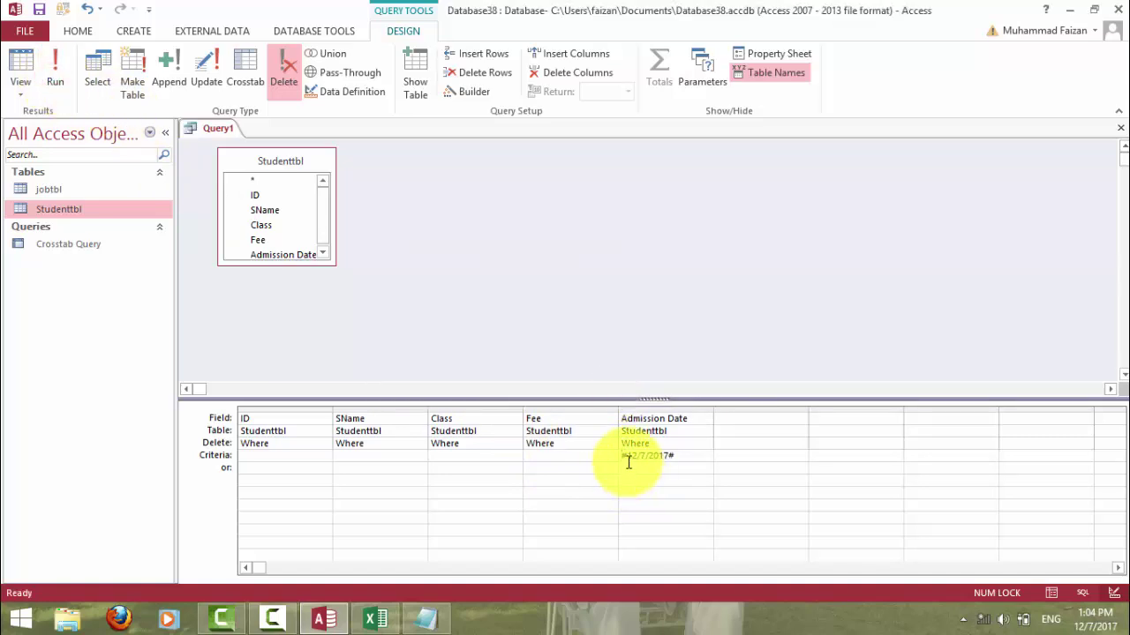
type("=<")
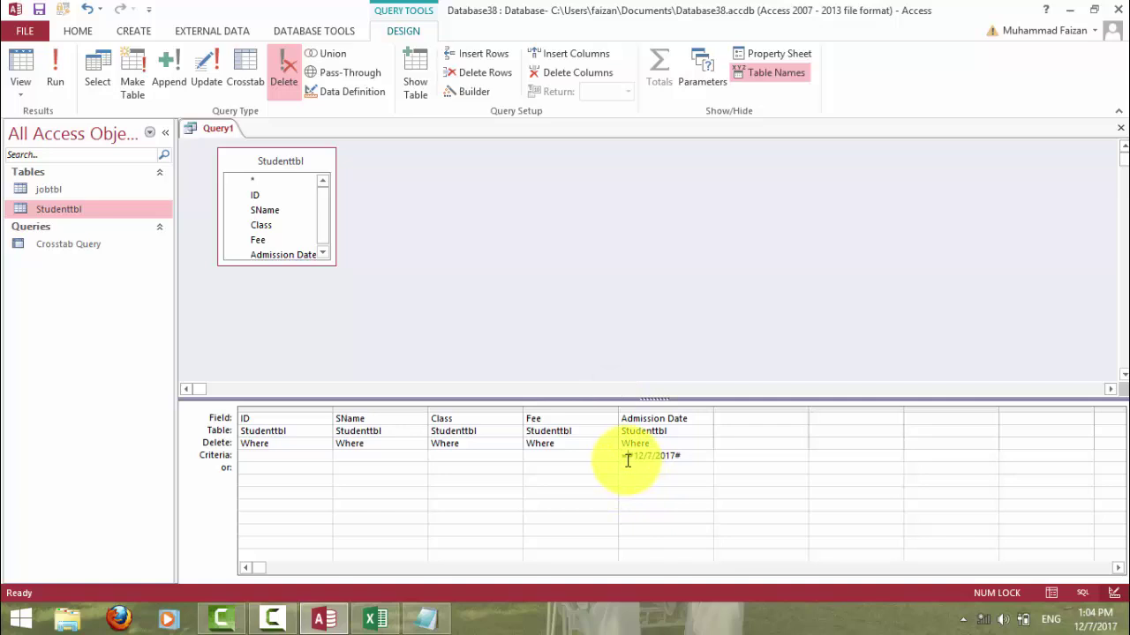
left_click(63, 69)
left_click(572, 358)
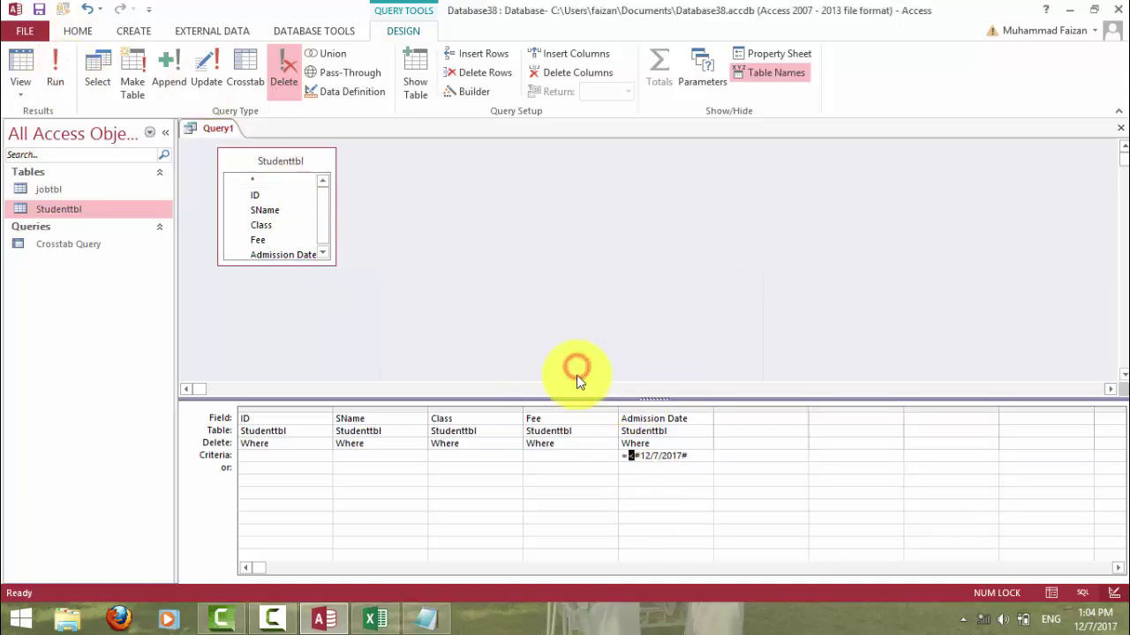
key("BackSpace")
key("BackSpace")
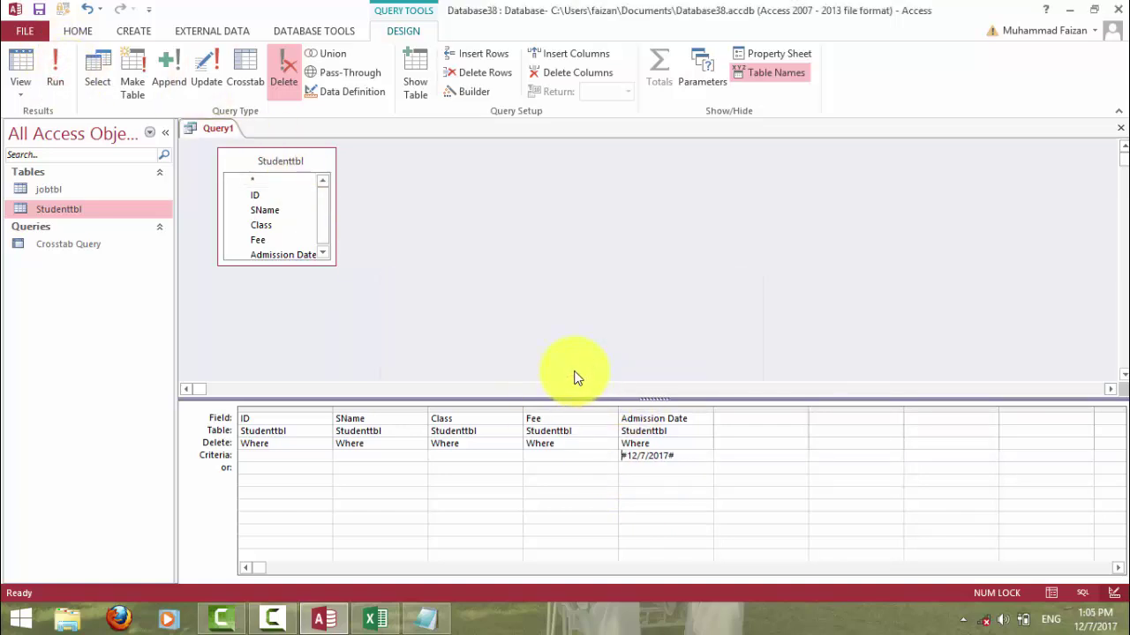
Set the Admission Date criterion to <=#12/7/2017# and test-run the delete query, declining the record deletion.
type("<=")
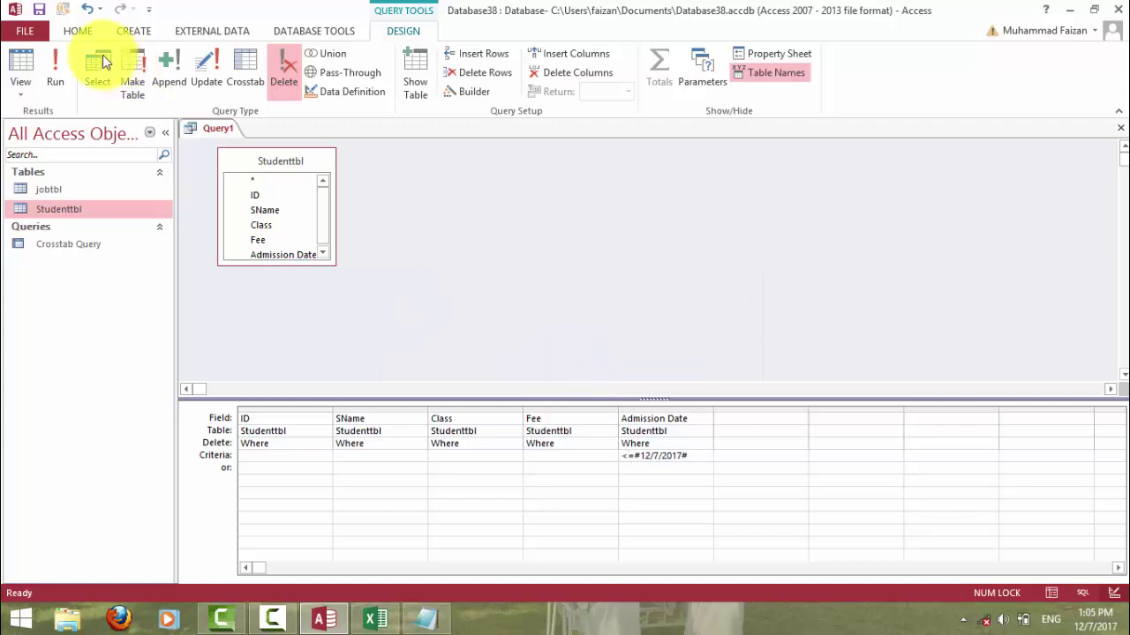
left_click(58, 69)
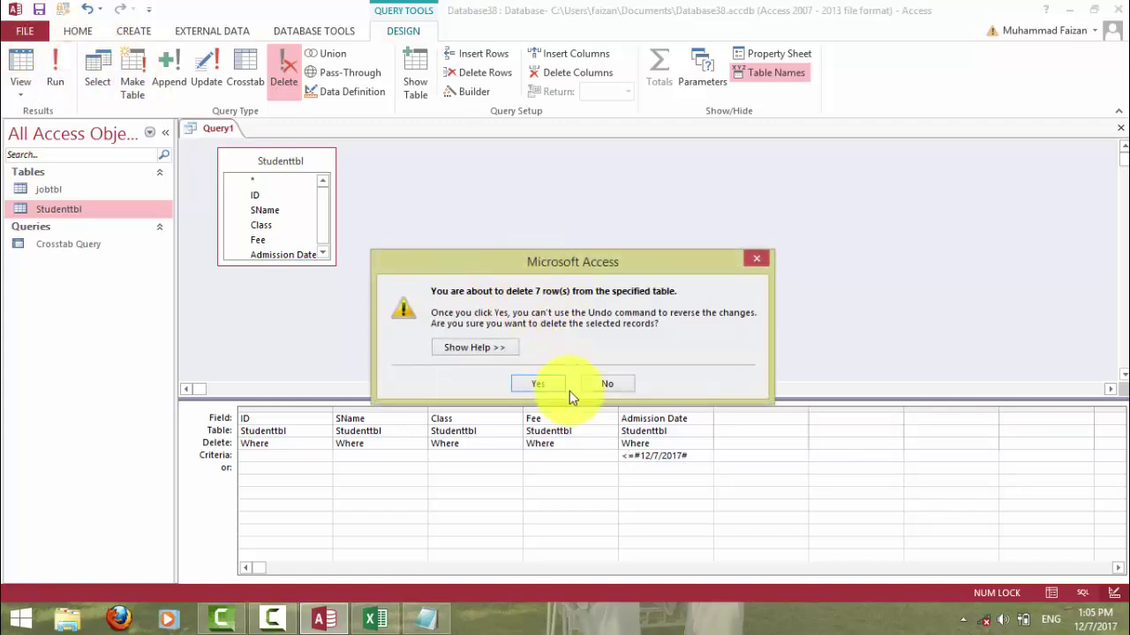
left_click(600, 386)
Clear the entire Admission Date criterion from the delete query's design grid.
left_click(621, 455)
key("Delete")
key("Delete")
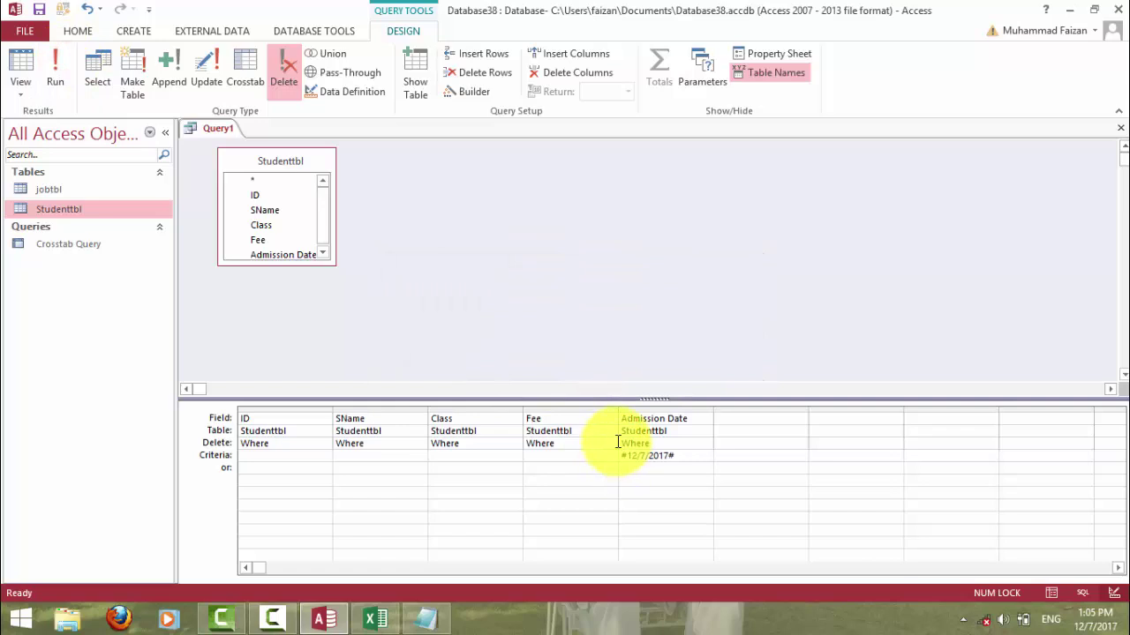
key("Tab")
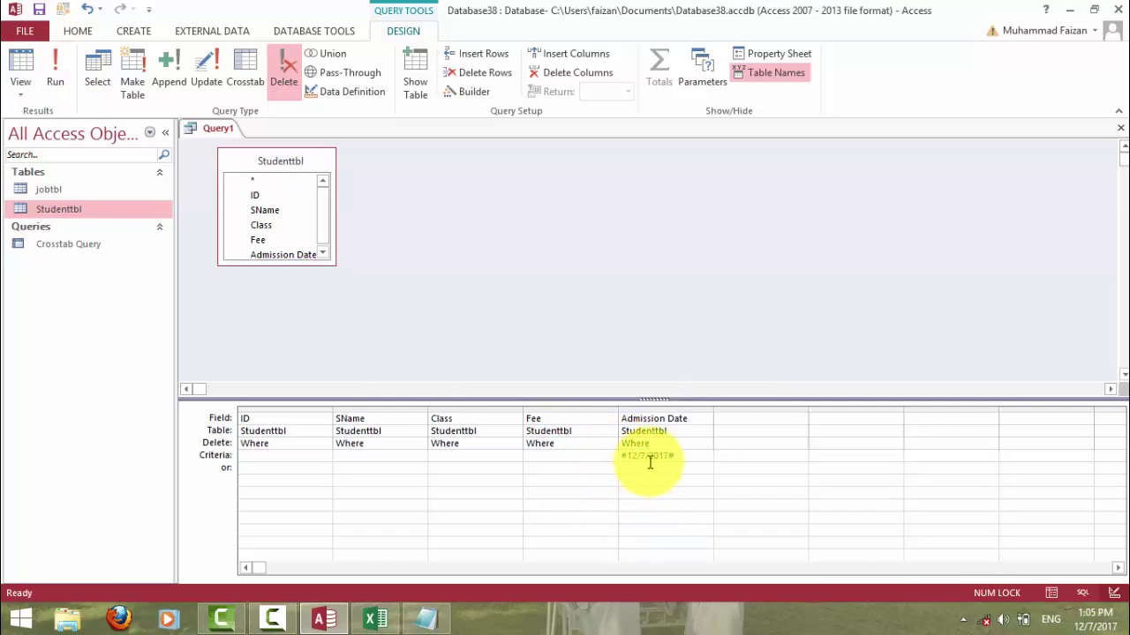
left_click_drag(676, 454, 553, 456)
key("Delete")
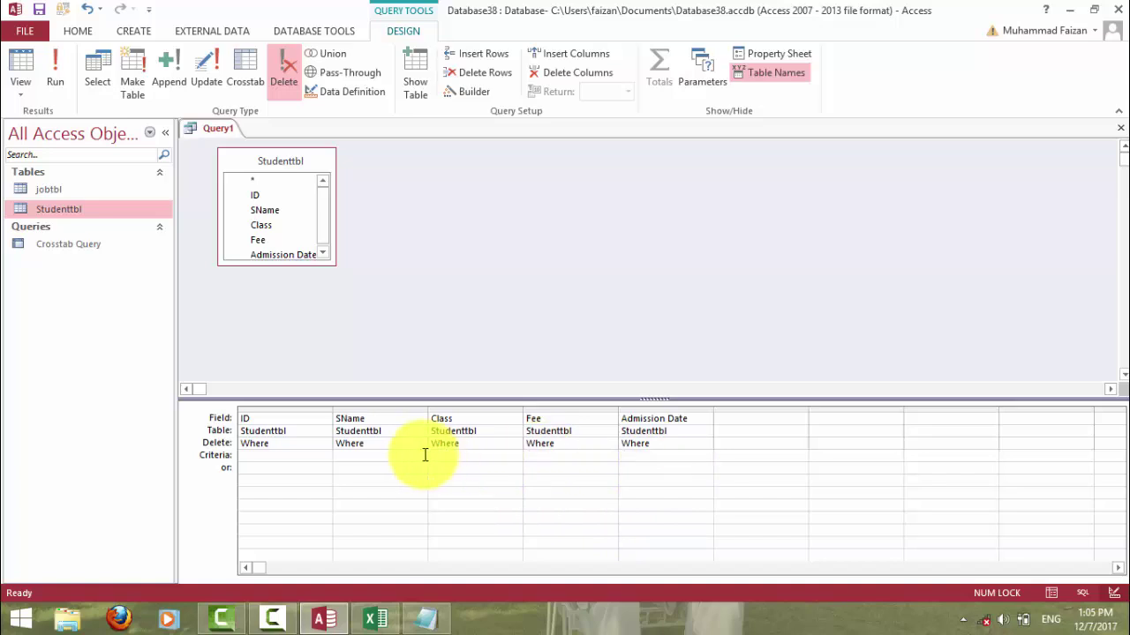
Enter a student's name as the SName criterion of the delete query.
left_click(372, 459)
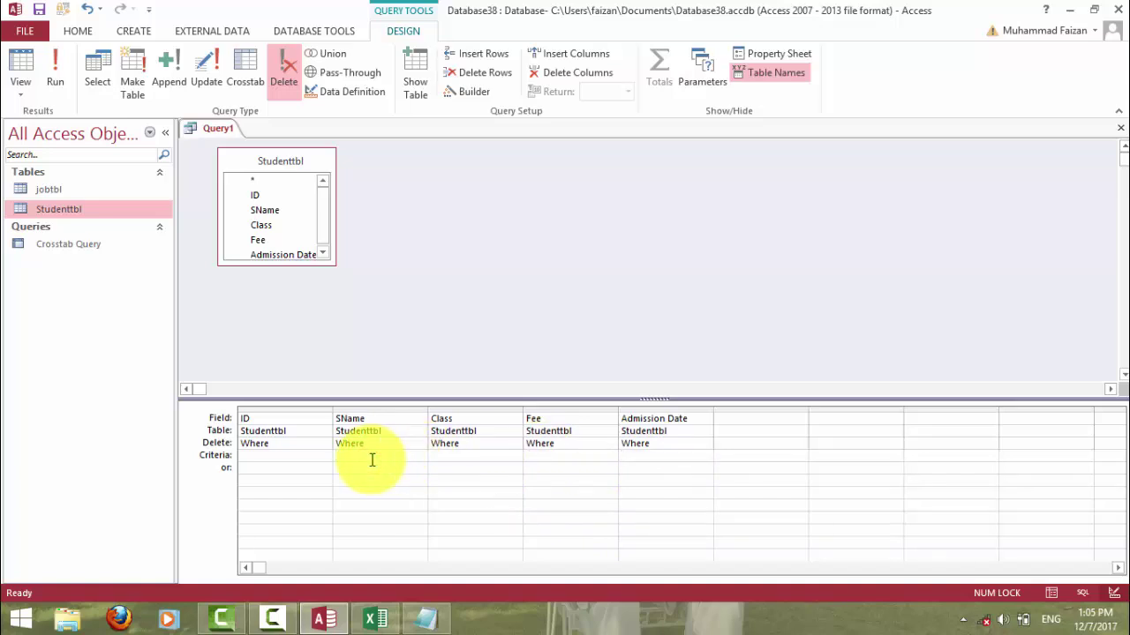
type("Badshah")
key("Return")
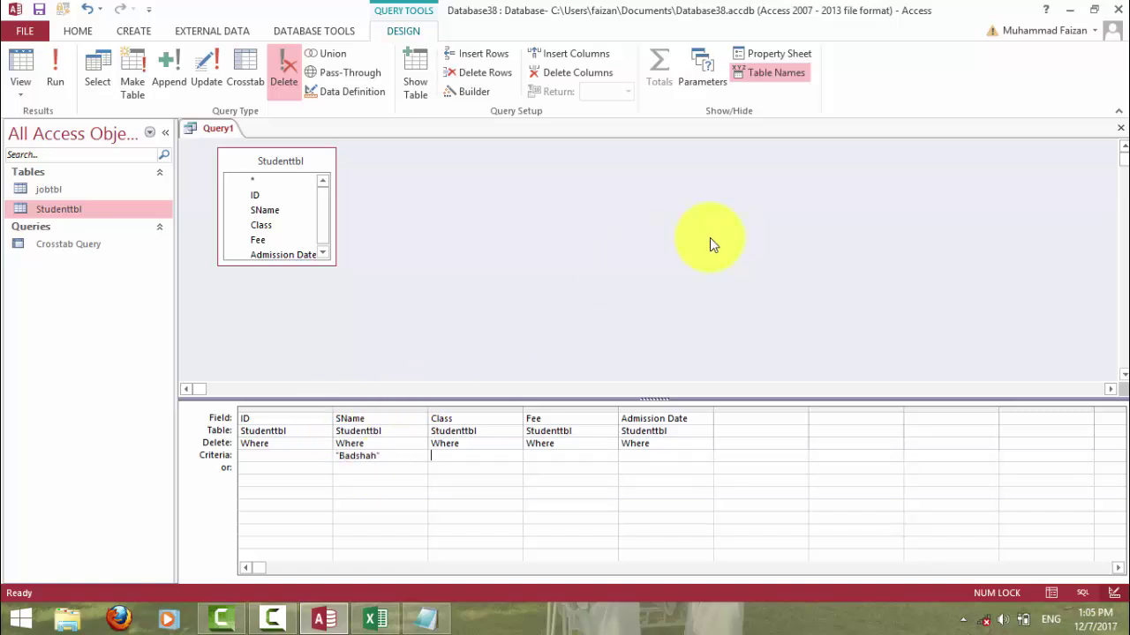
Close the query design and save the query under the name Delete Query.
left_click(1118, 129)
left_click(513, 362)
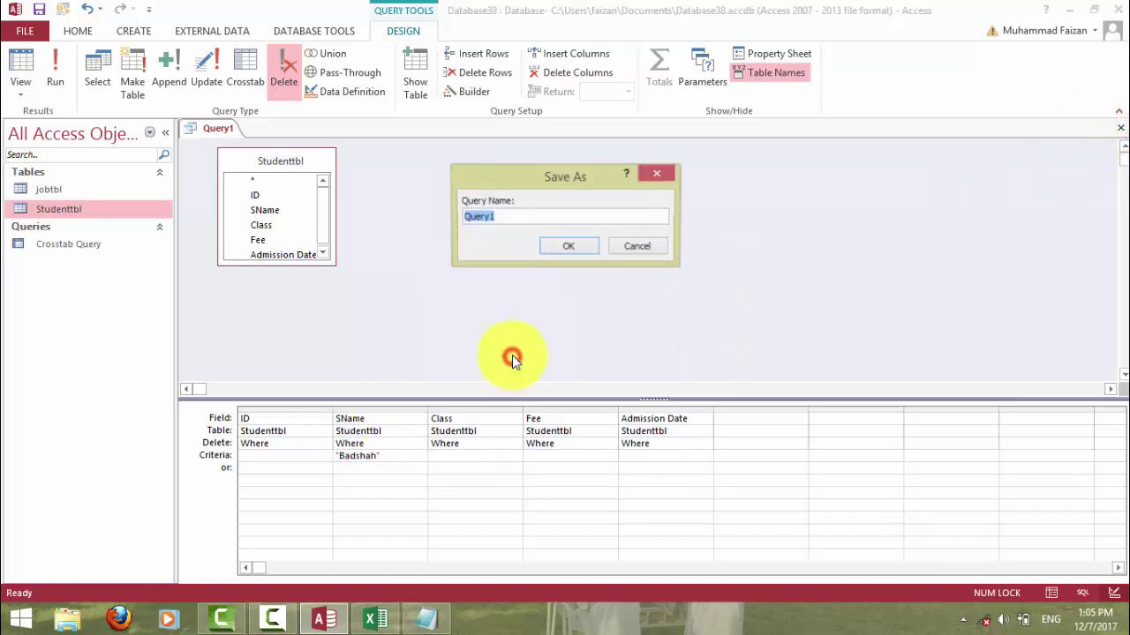
type("De")
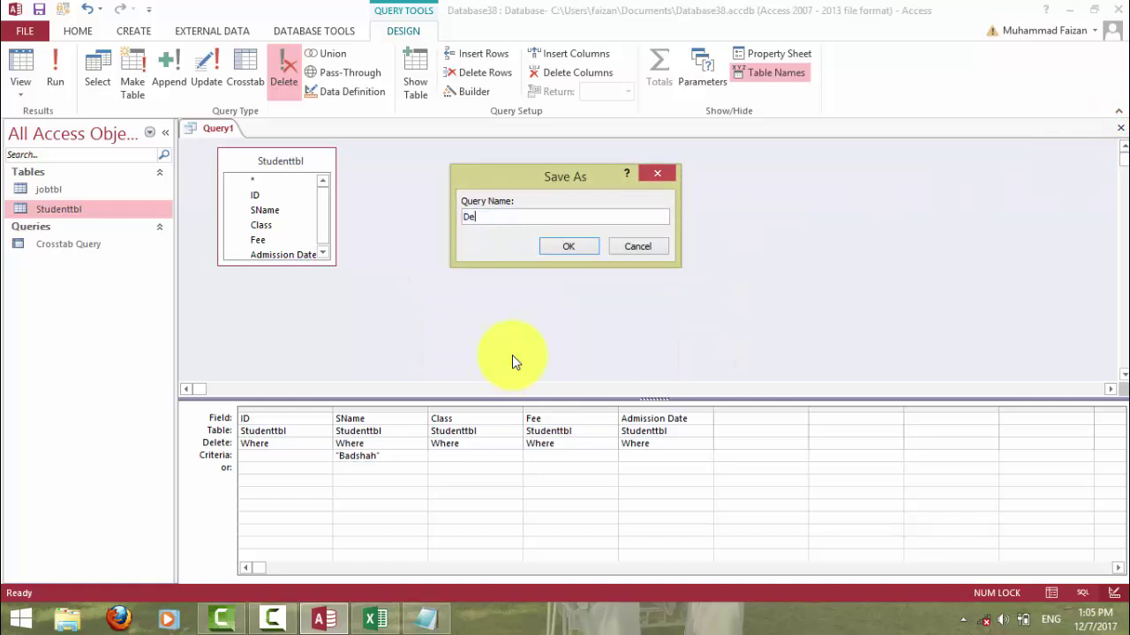
type("lete Query")
key("Return")
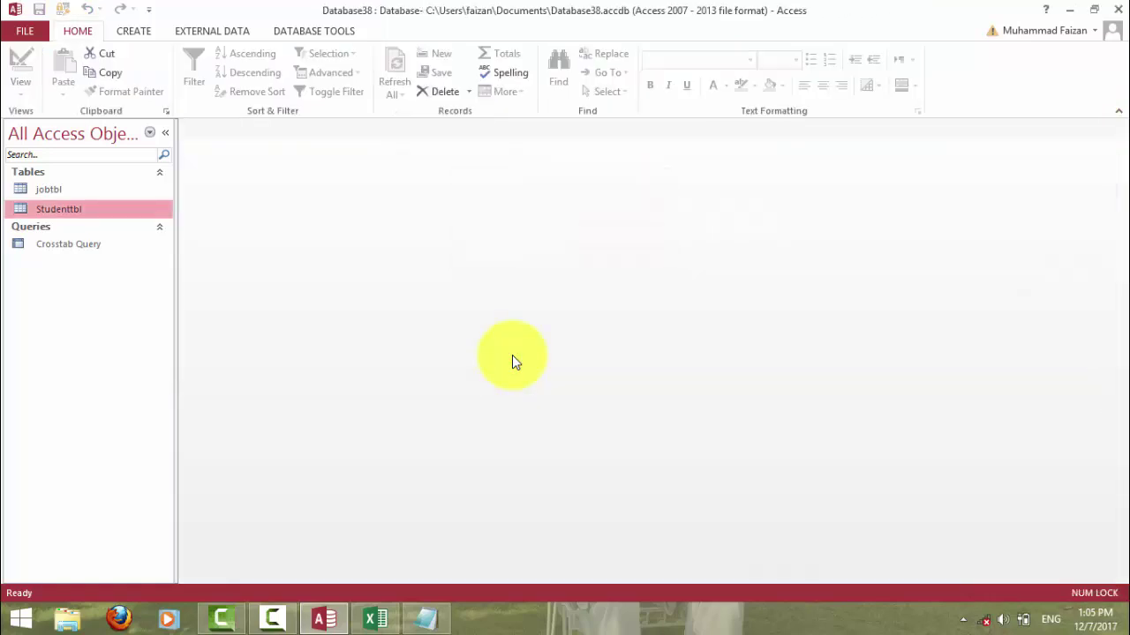
Run the saved Delete Query and accept the record deletion.
double_click(49, 265)
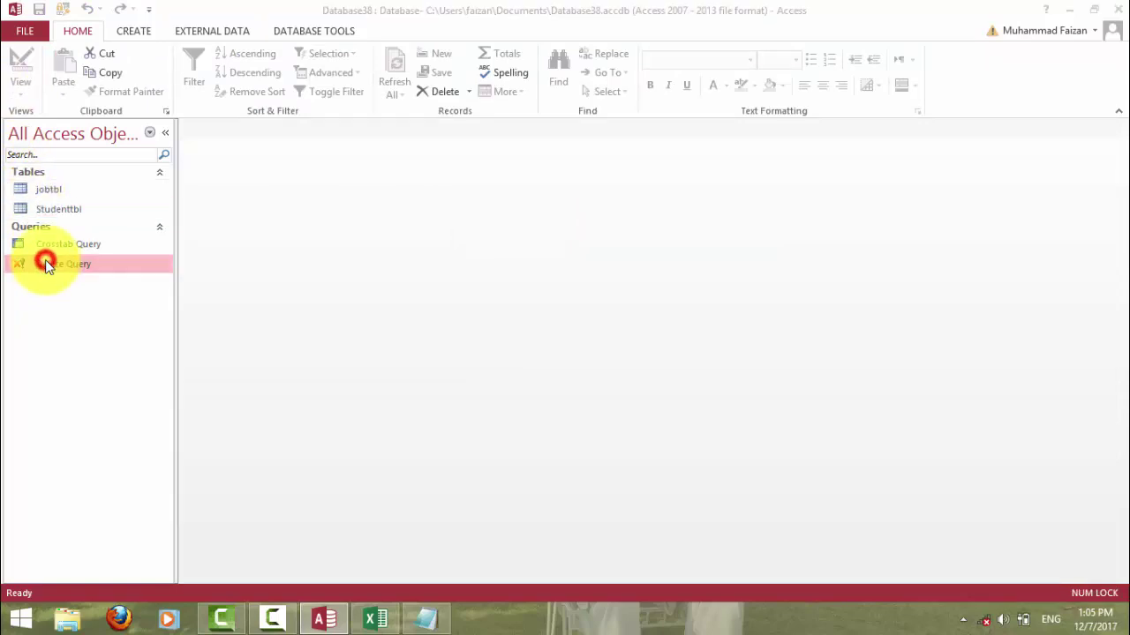
left_click(507, 364)
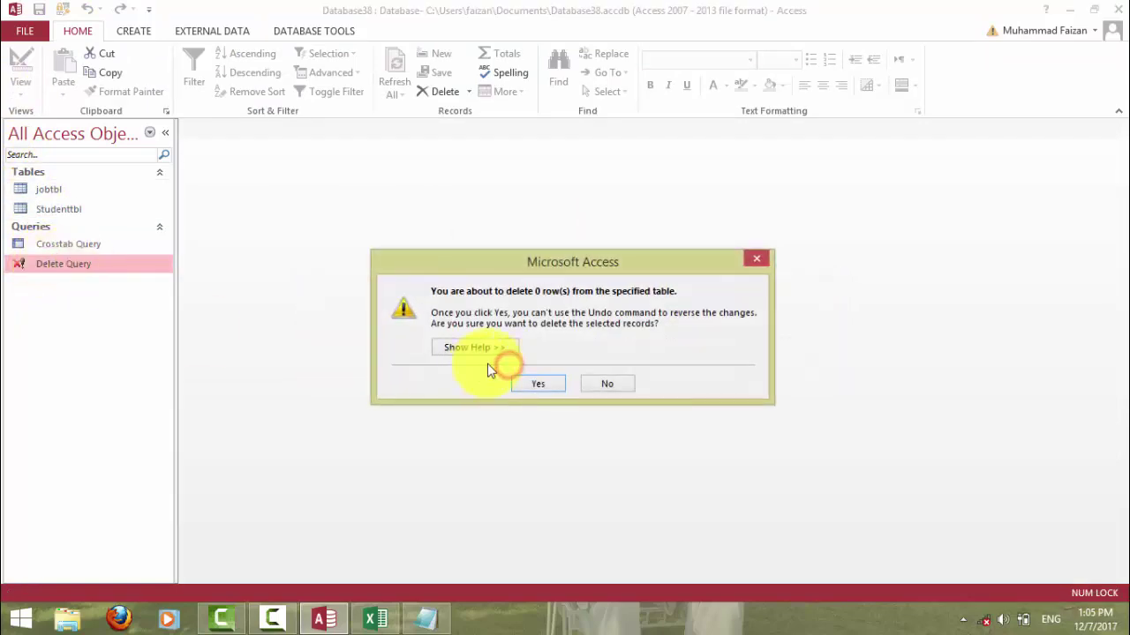
left_click(544, 391)
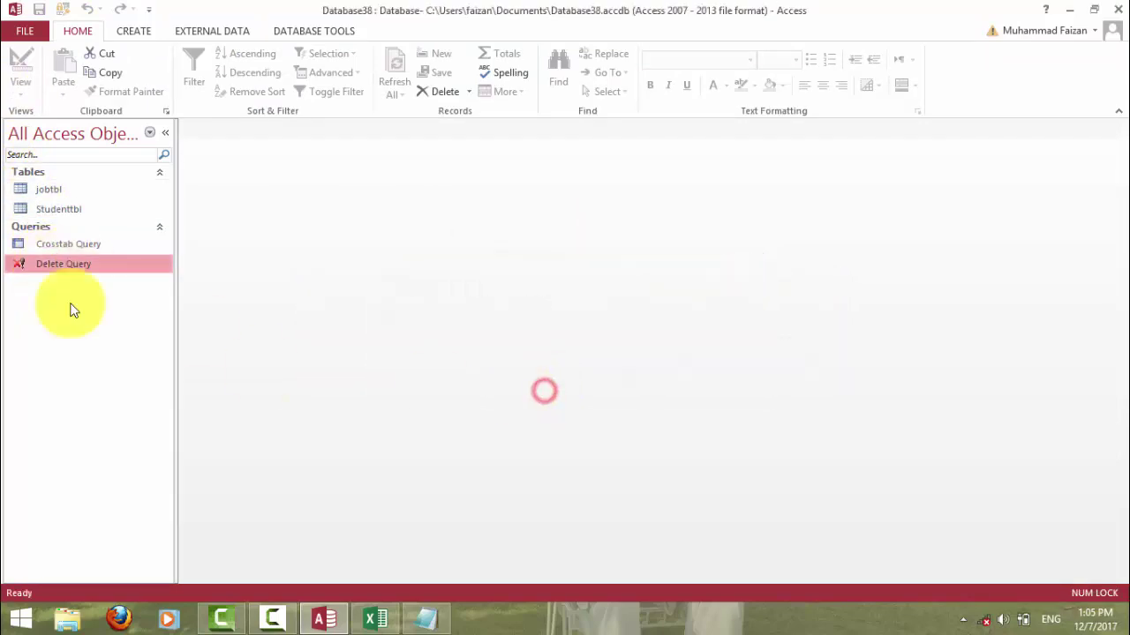
Inspect the records in the jobtbl and Studenttbl tables, closing both datasheets when done.
left_click(47, 187)
double_click(57, 190)
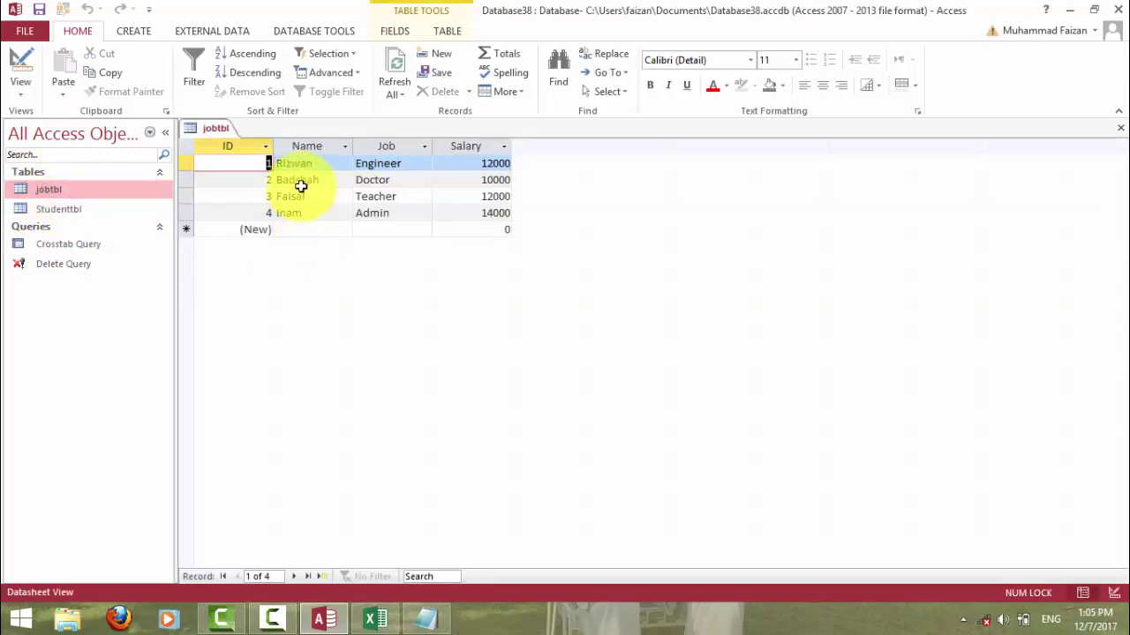
double_click(62, 212)
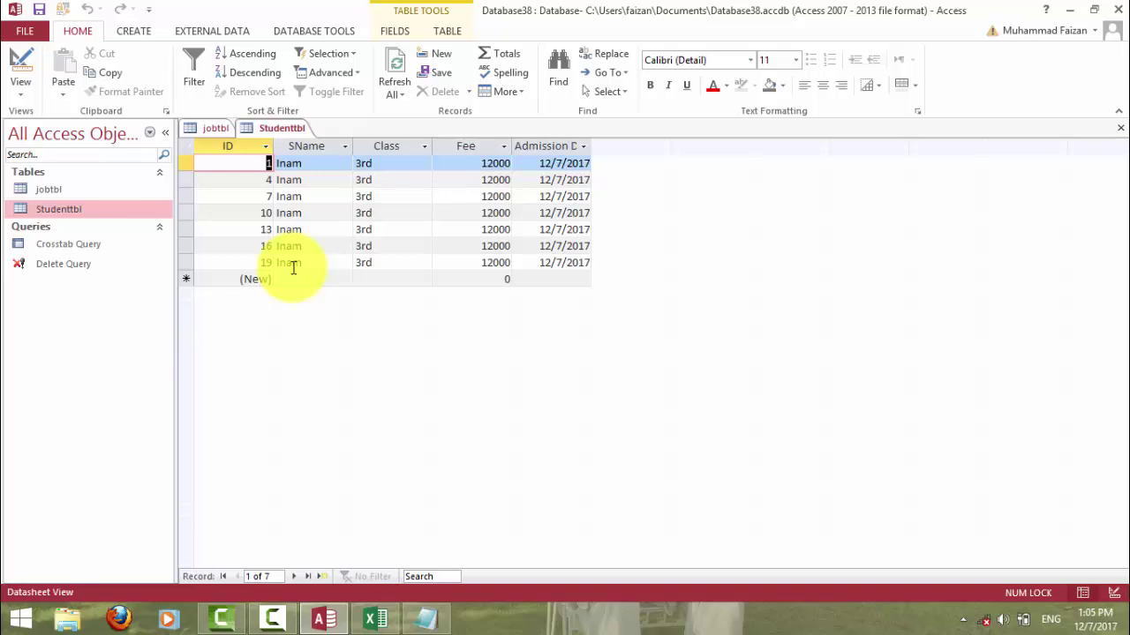
left_click(1120, 128)
left_click(1120, 128)
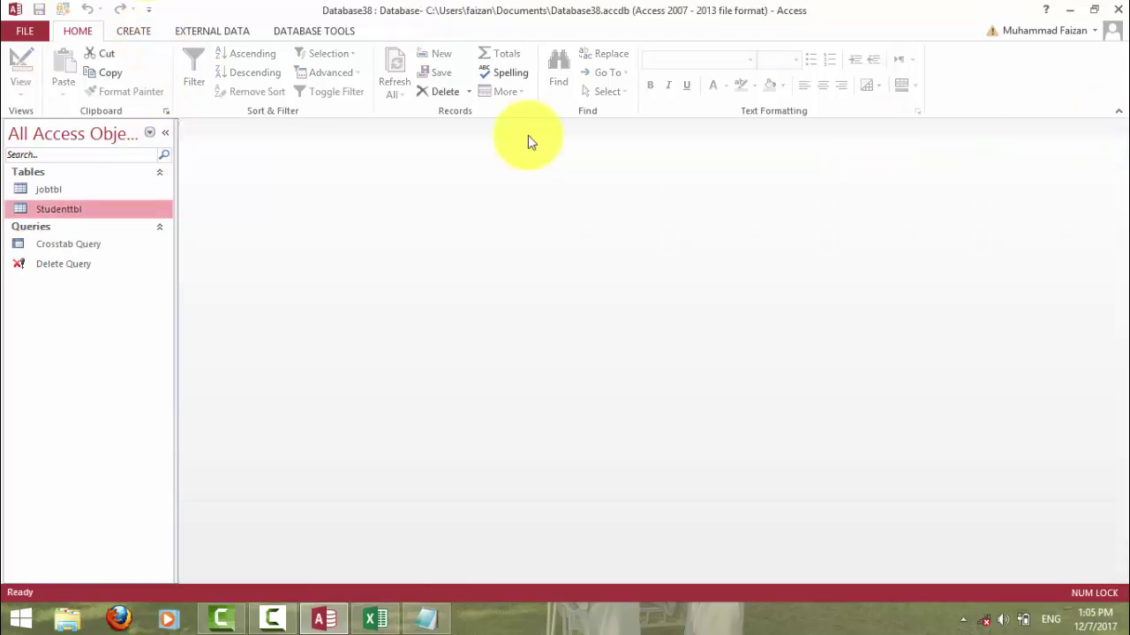
Create a new query in design without adding any tables and turn it into a union query.
left_click(140, 34)
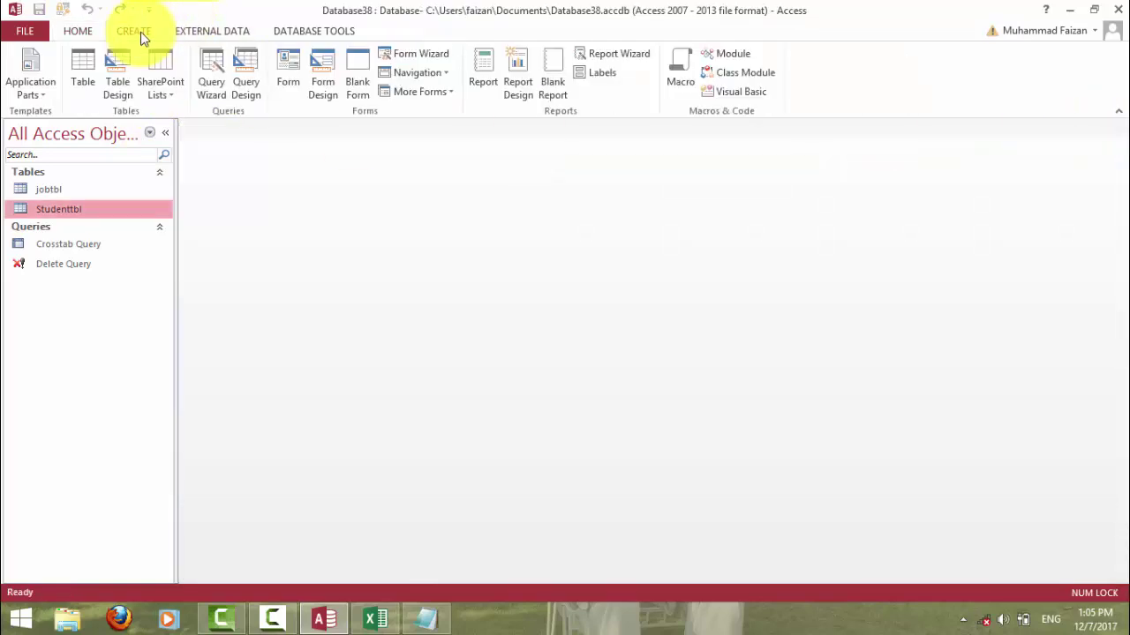
left_click(244, 71)
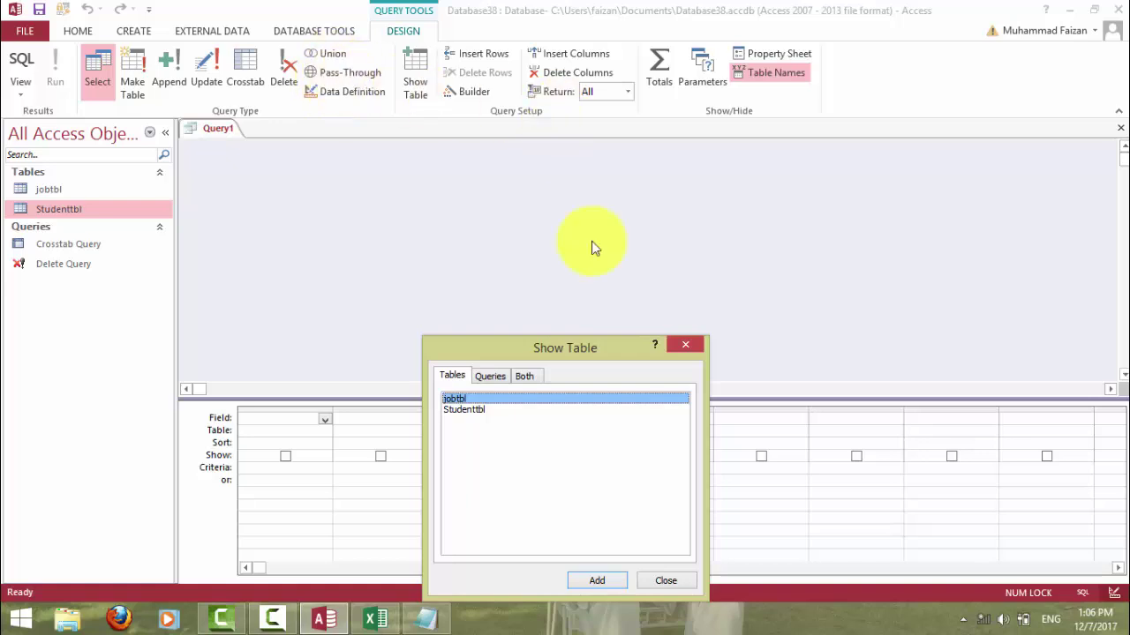
left_click(682, 346)
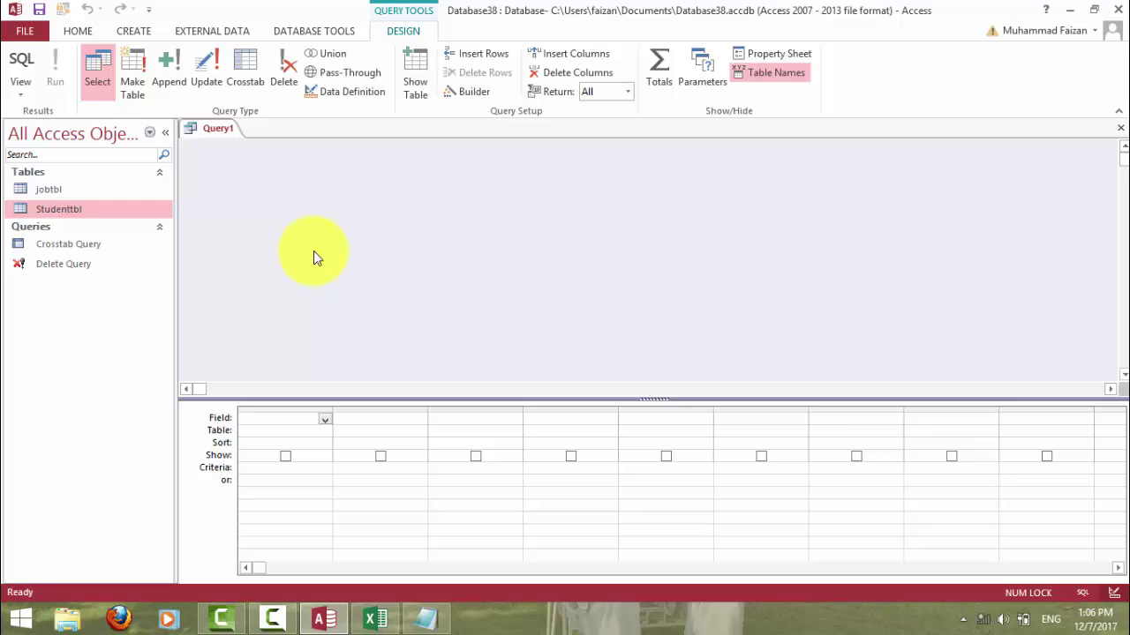
right_click(324, 217)
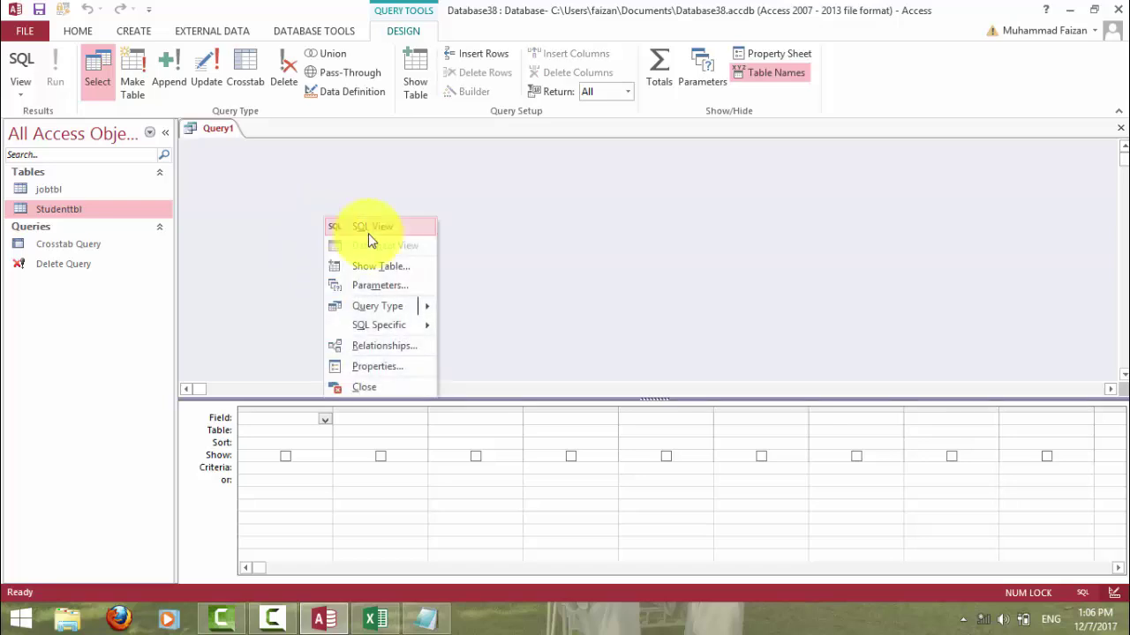
left_click(321, 157)
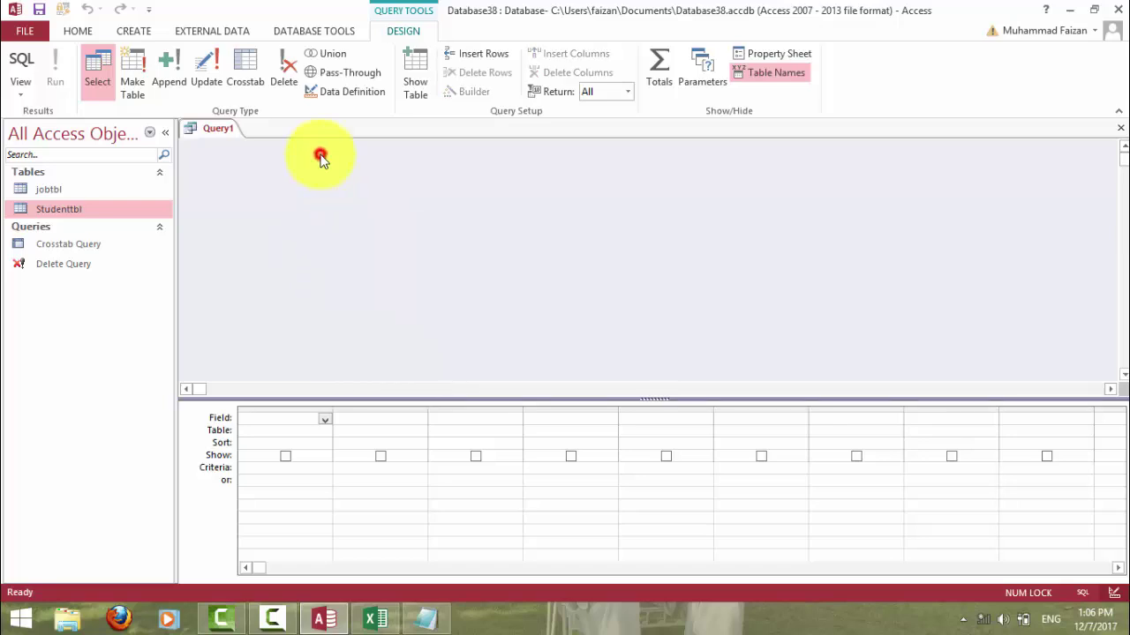
left_click(319, 53)
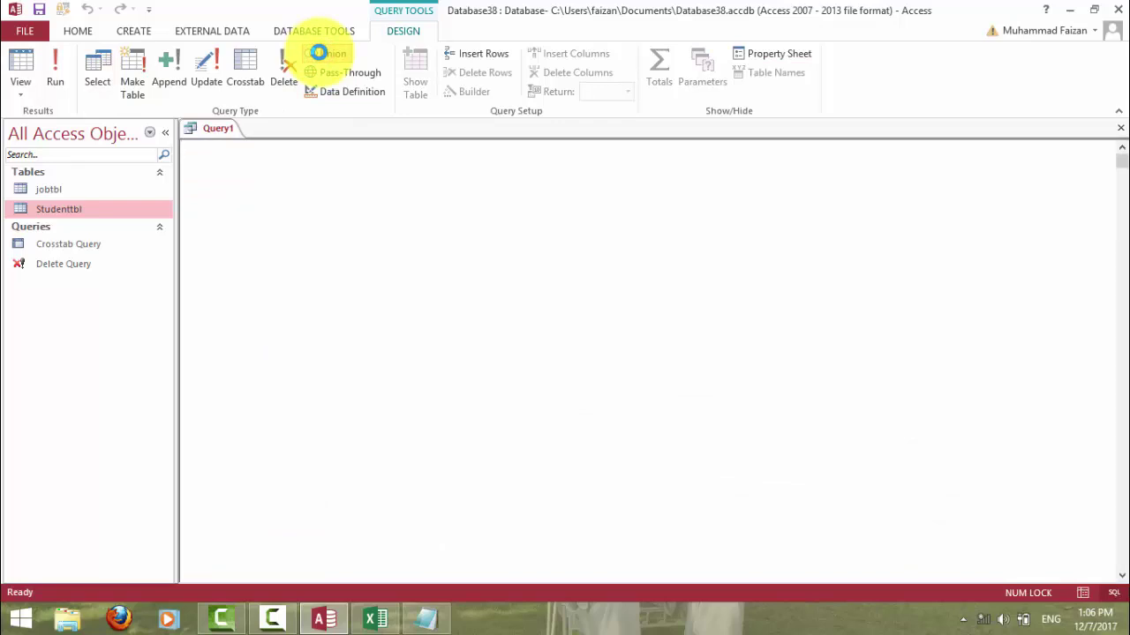
Write the first statement of the union query as Select * from jobtbl.
type("Selec")
key("BackSpace")
key("BackSpace")
key("BackSpace")
type("lect * from")
type("jobtbl")
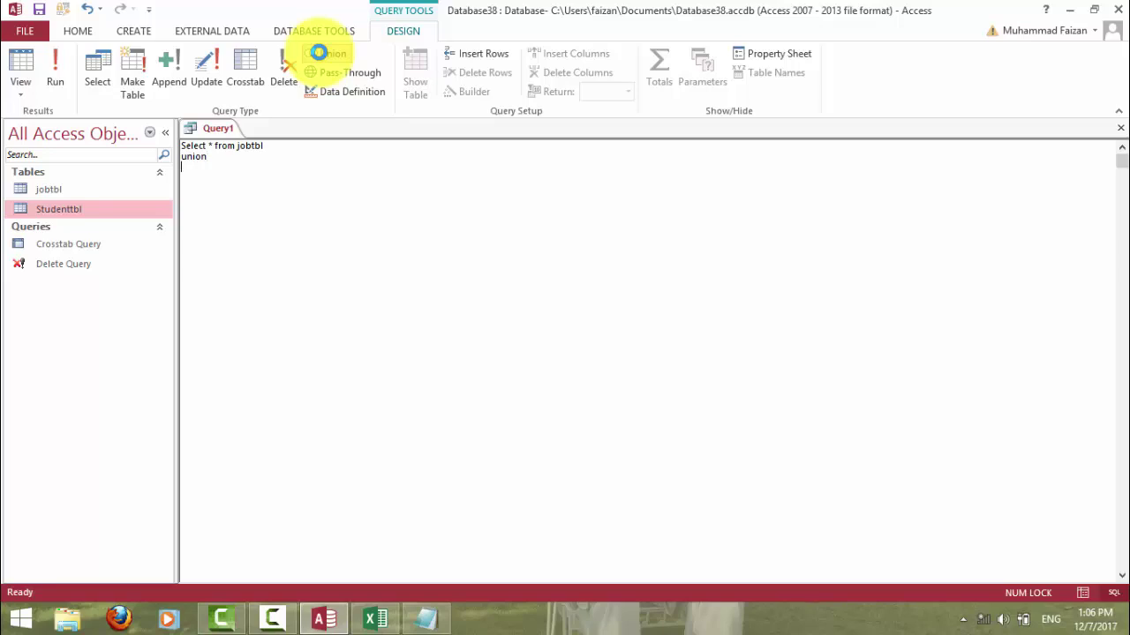
Add union and the statement selet * from Studenttbl; on new lines below, and try to run the query.
type(" union selet * from")
key("BackSpace")
key("BackSpace")
type("Studenttbl;")
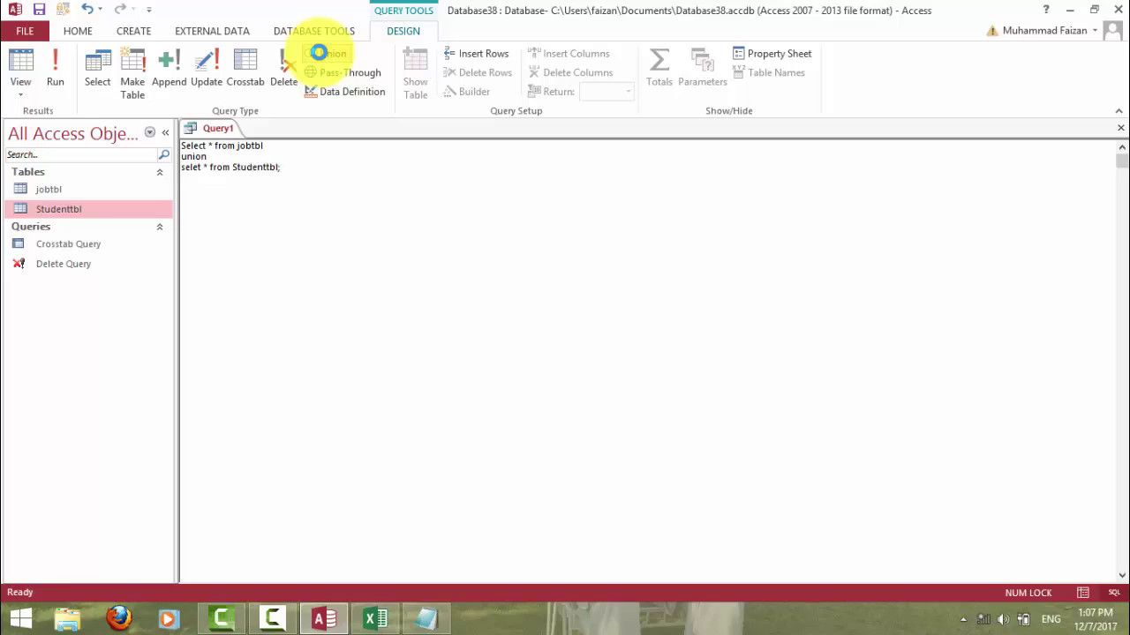
left_click(319, 53)
left_click(50, 62)
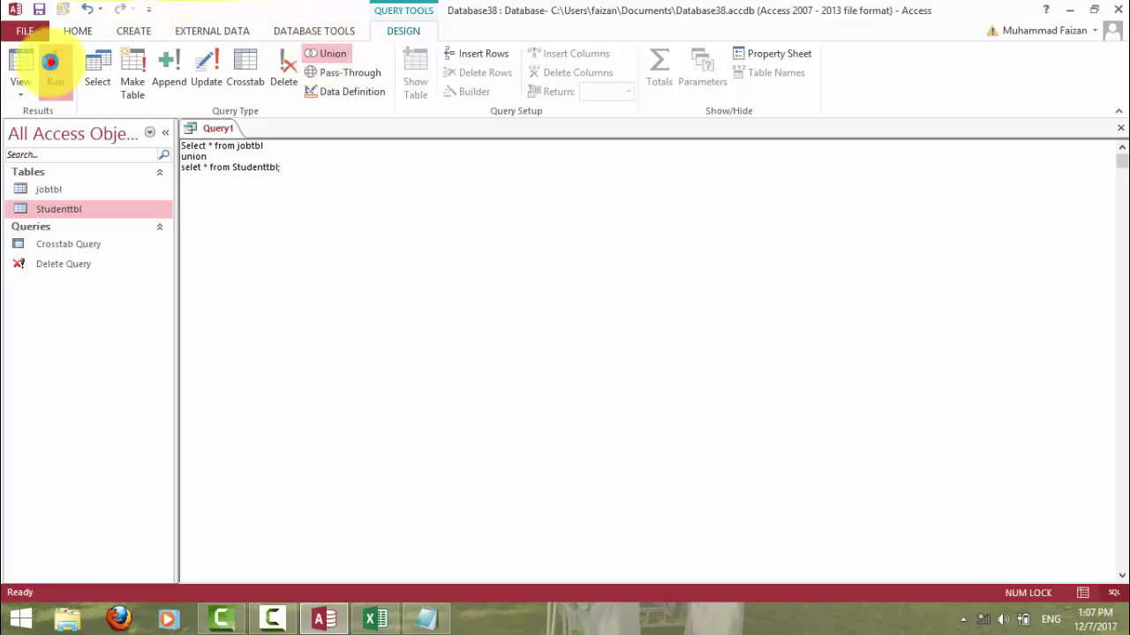
left_click(535, 356)
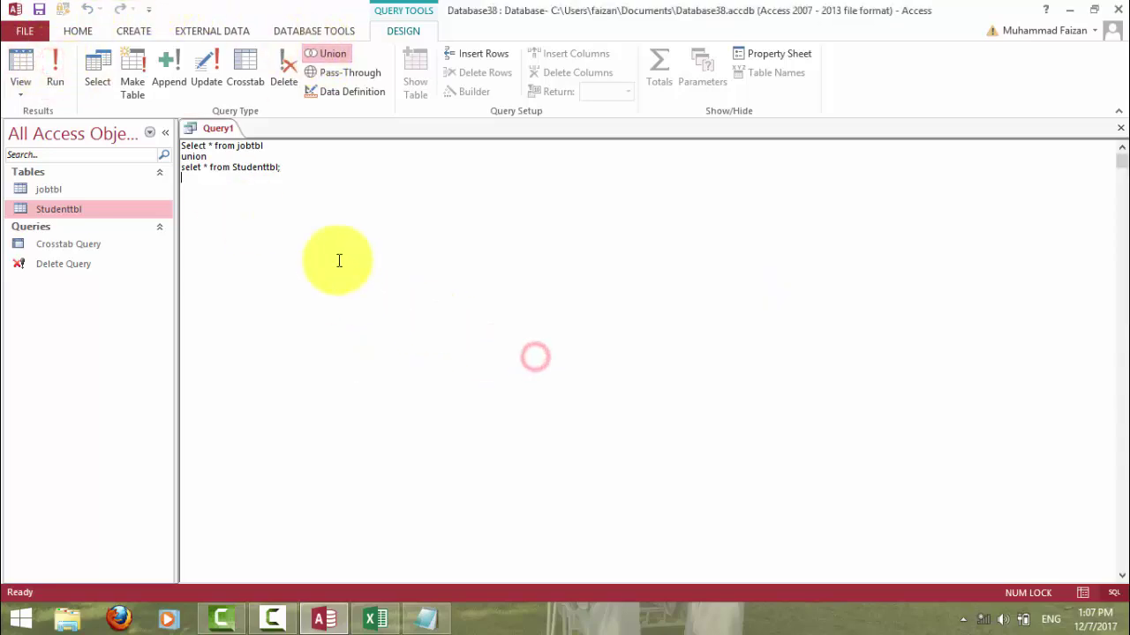
Correct selet to select in the statement for Studenttbl and try running the union query again.
left_click(200, 167)
key("BackSpace")
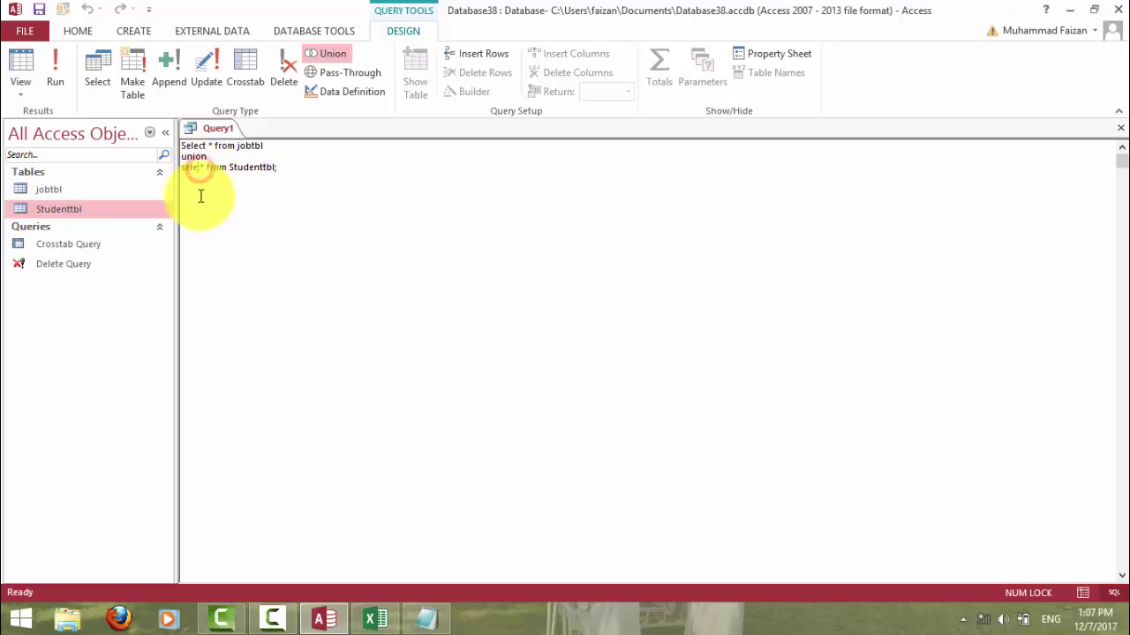
type("ct")
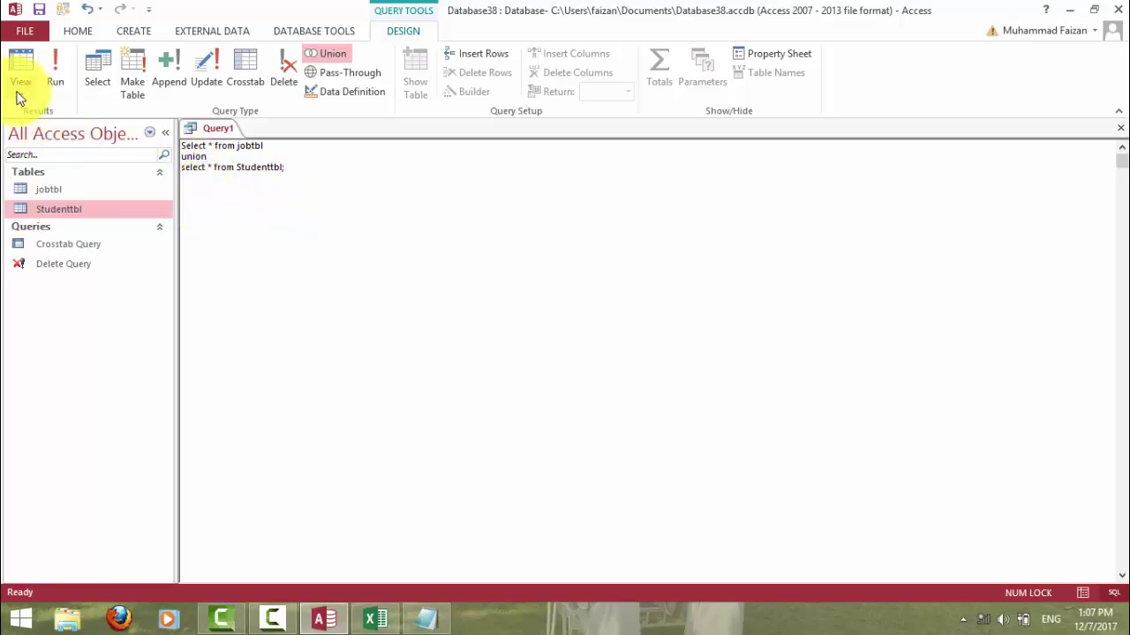
left_click(51, 69)
left_click(533, 354)
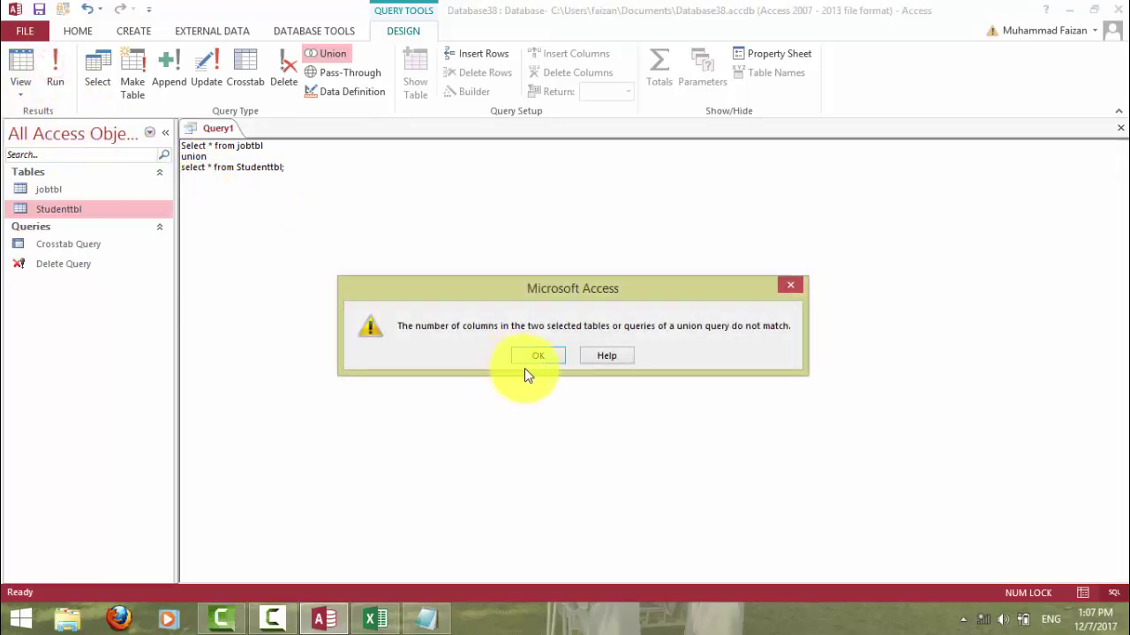
Retype the Select keyword of the second statement with a capital S and try running the query.
left_click(208, 166)
key("BackSpace")
key("BackSpace")
key("BackSpace")
key("BackSpace")
key("BackSpace")
key("BackSpace")
key("BackSpace")
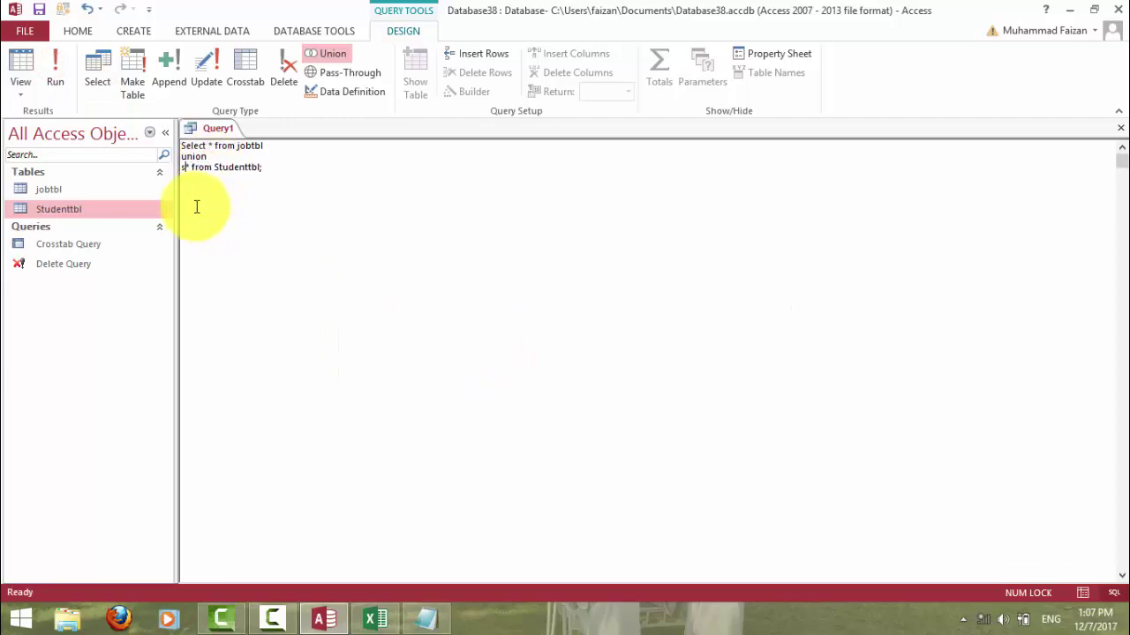
type("Select")
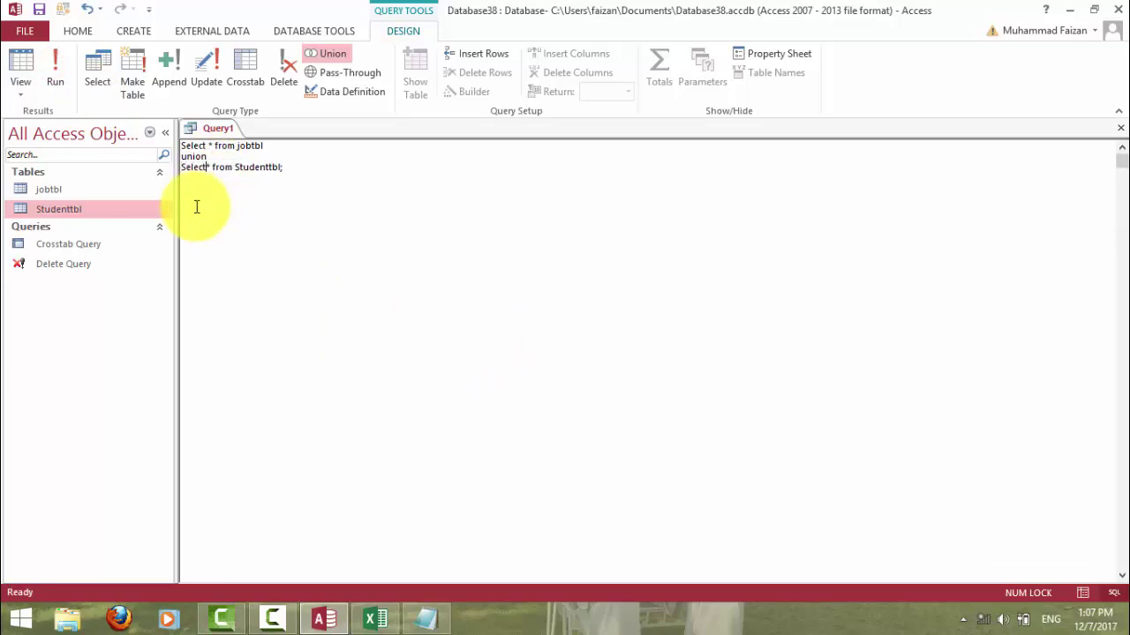
key("Return")
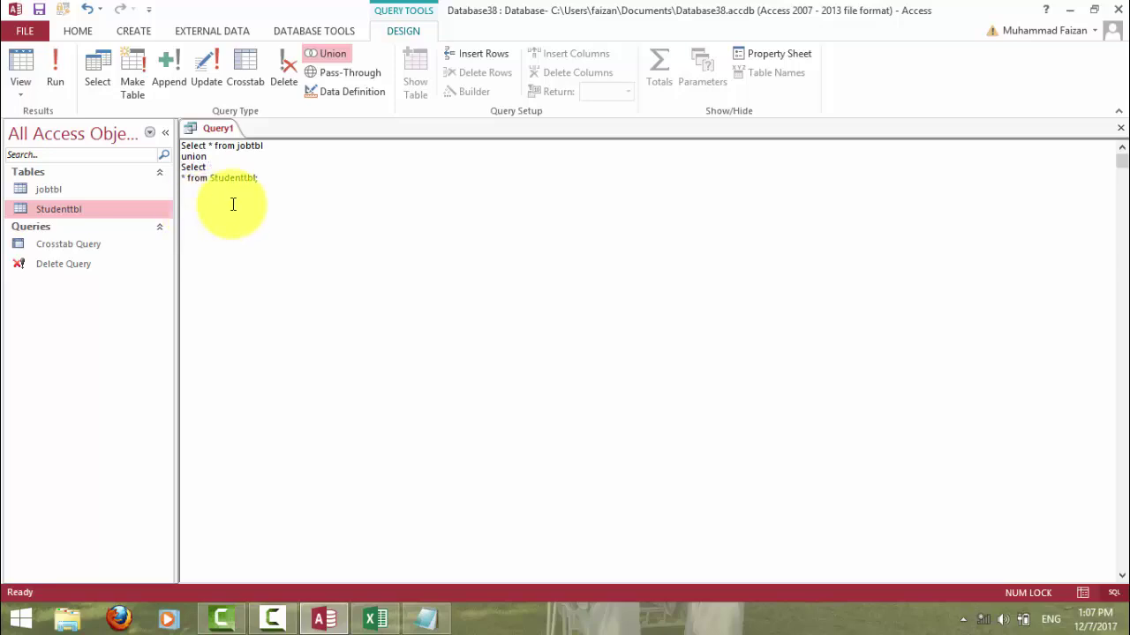
key("BackSpace")
left_click(63, 82)
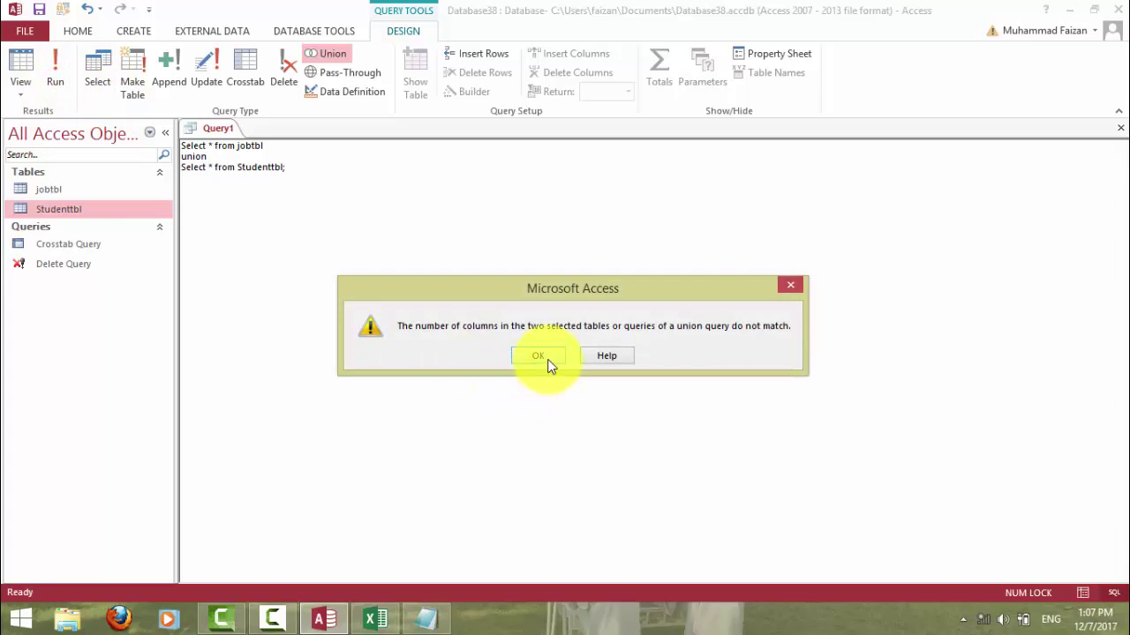
left_click(540, 358)
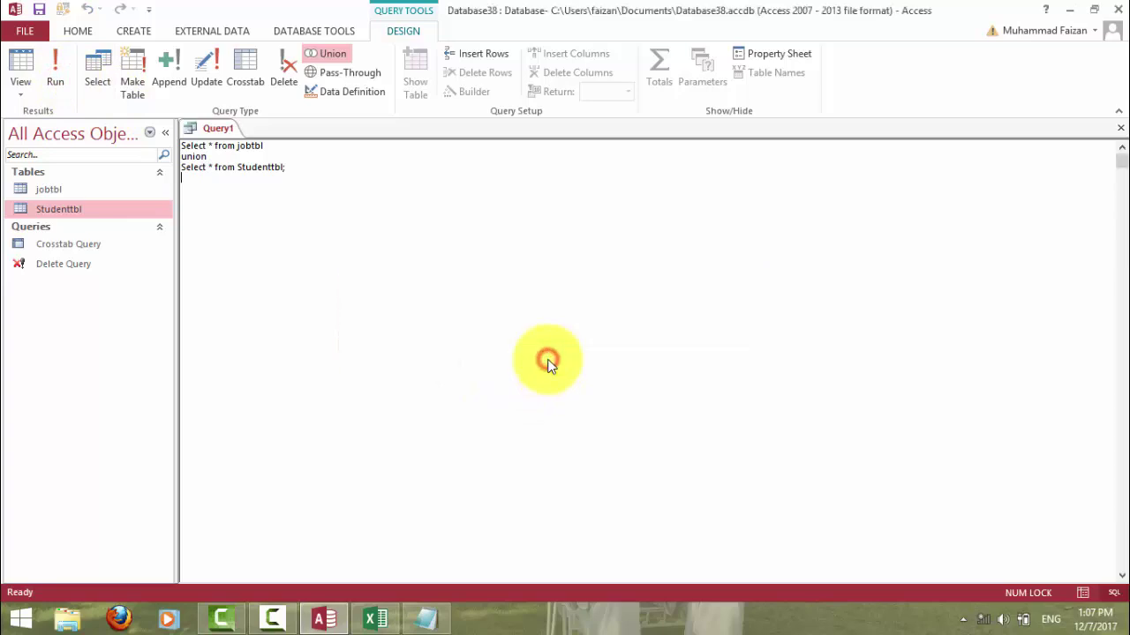
Try once more to run the union of jobtbl and Studenttbl, and cancel closing the query.
left_click(284, 173)
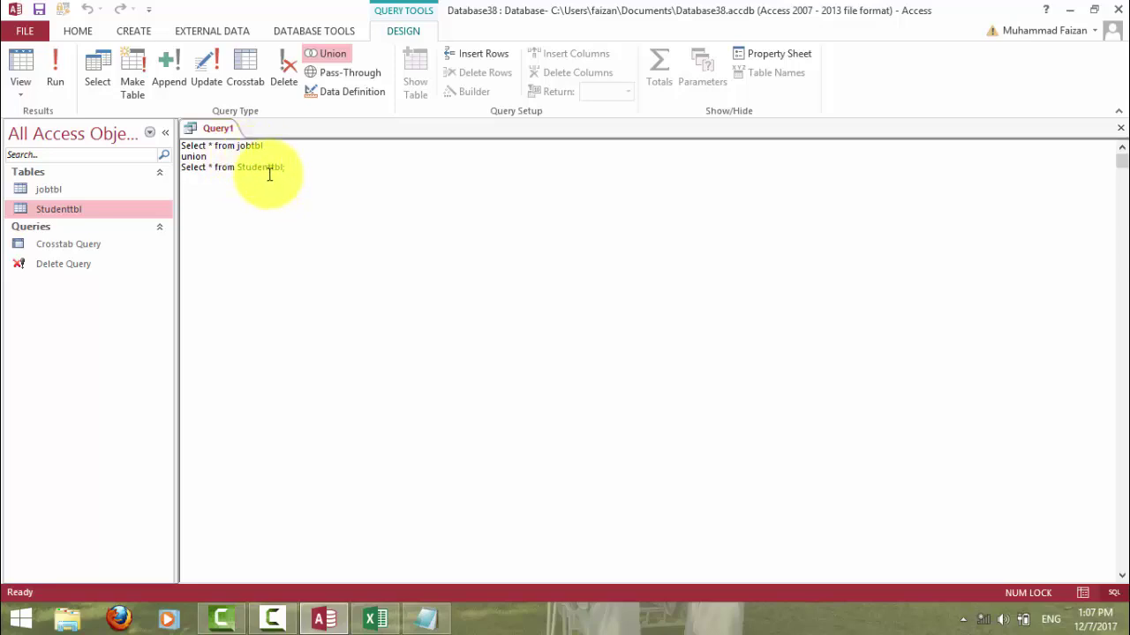
left_click(57, 74)
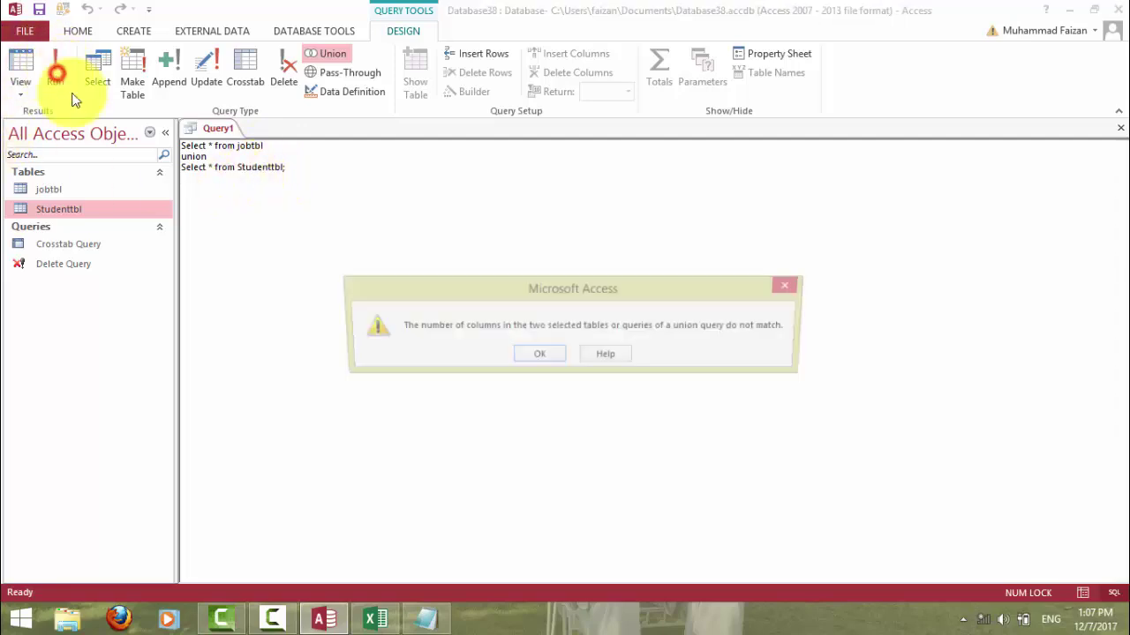
left_click(540, 355)
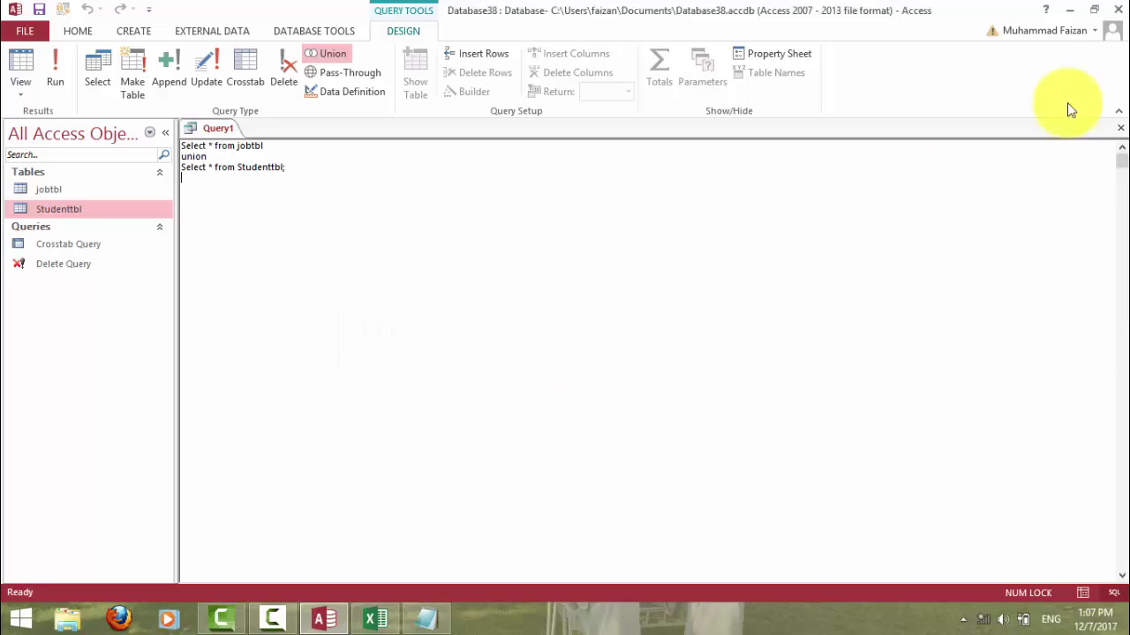
left_click(1120, 128)
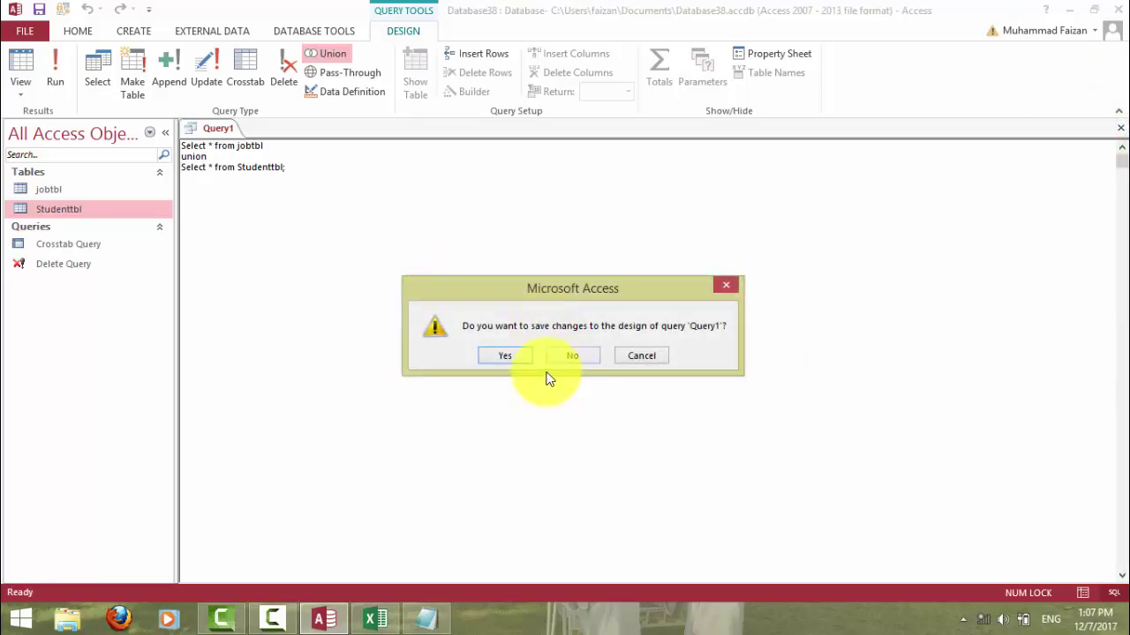
left_click(641, 356)
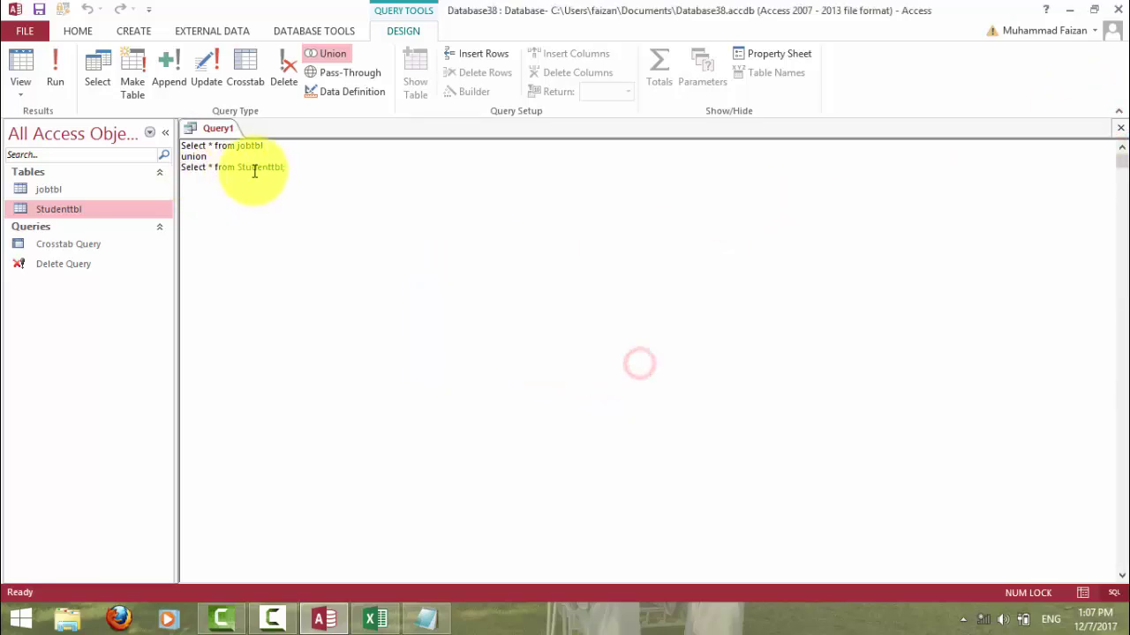
Replace Studenttbl with jobtbl in the second Select statement and run the union query.
left_click_drag(240, 167, 284, 168)
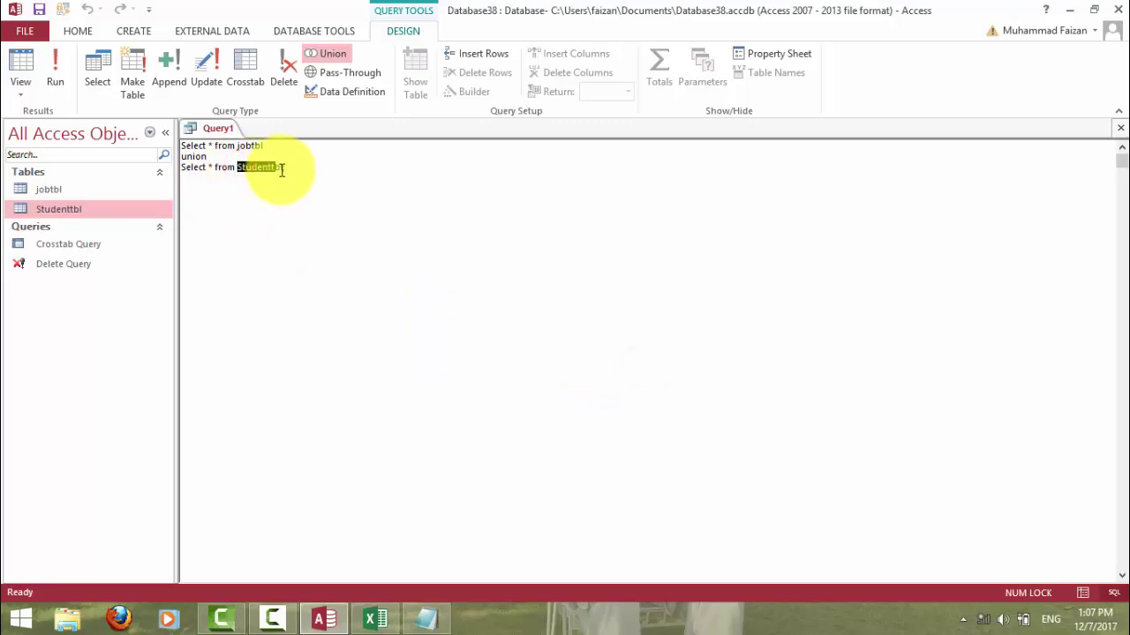
type("jobtbl")
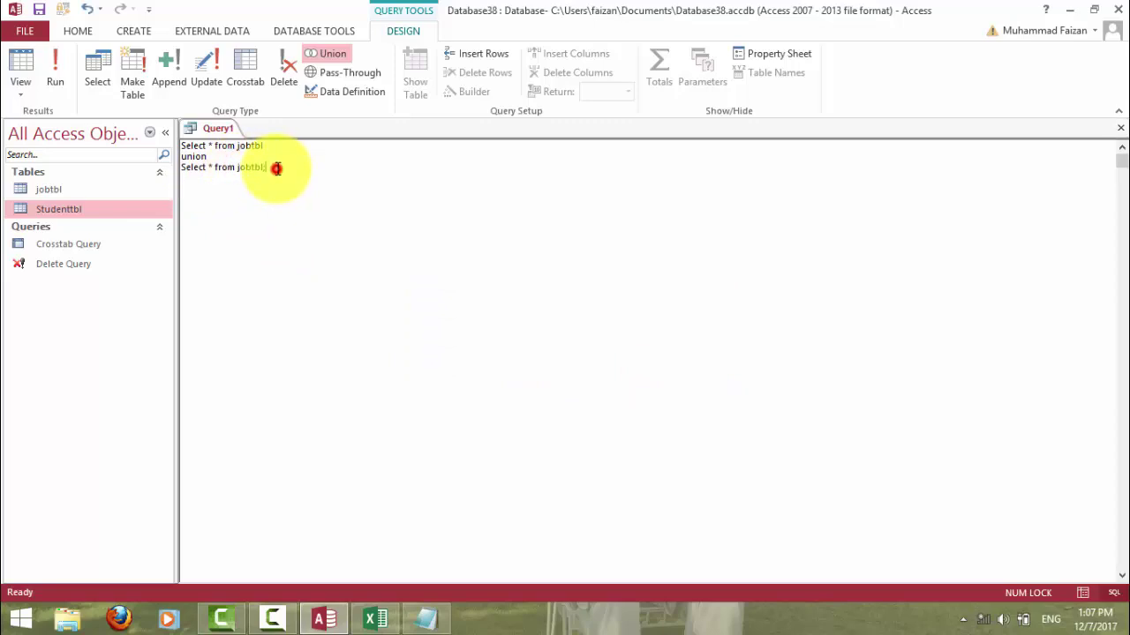
left_click(45, 70)
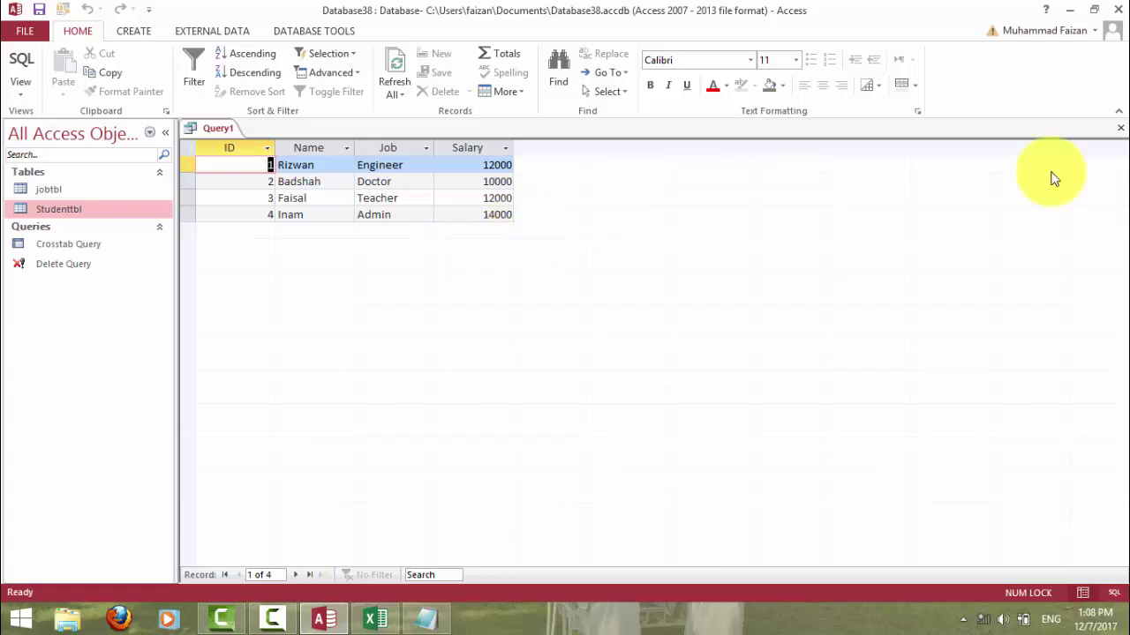
Close the query results and save the query under the name Union.
left_click(1120, 128)
left_click(502, 350)
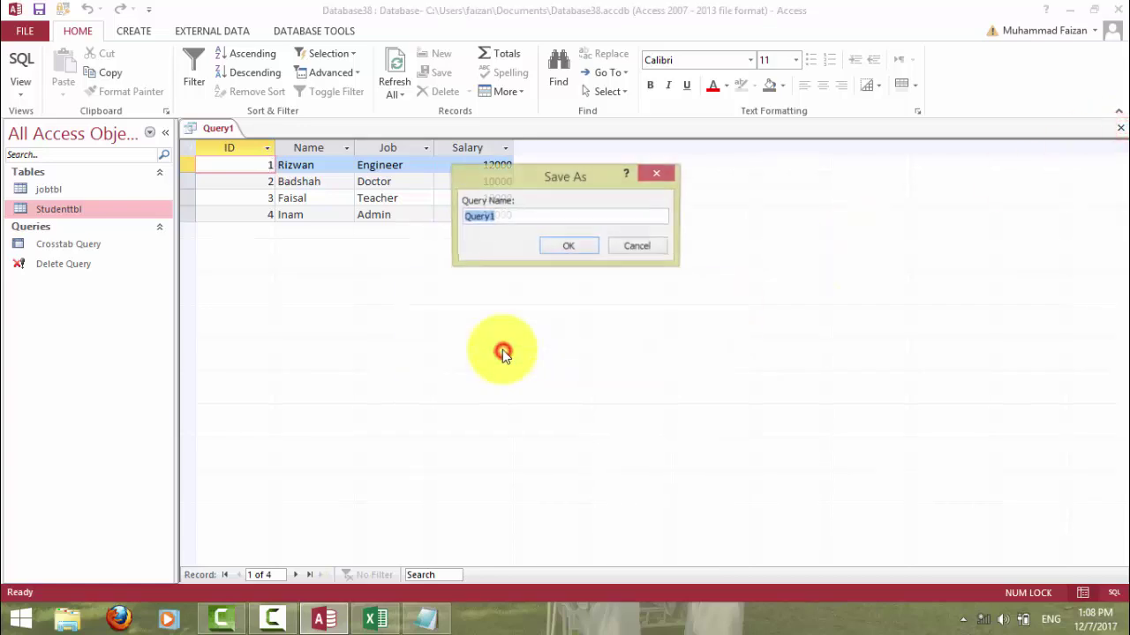
type("Union")
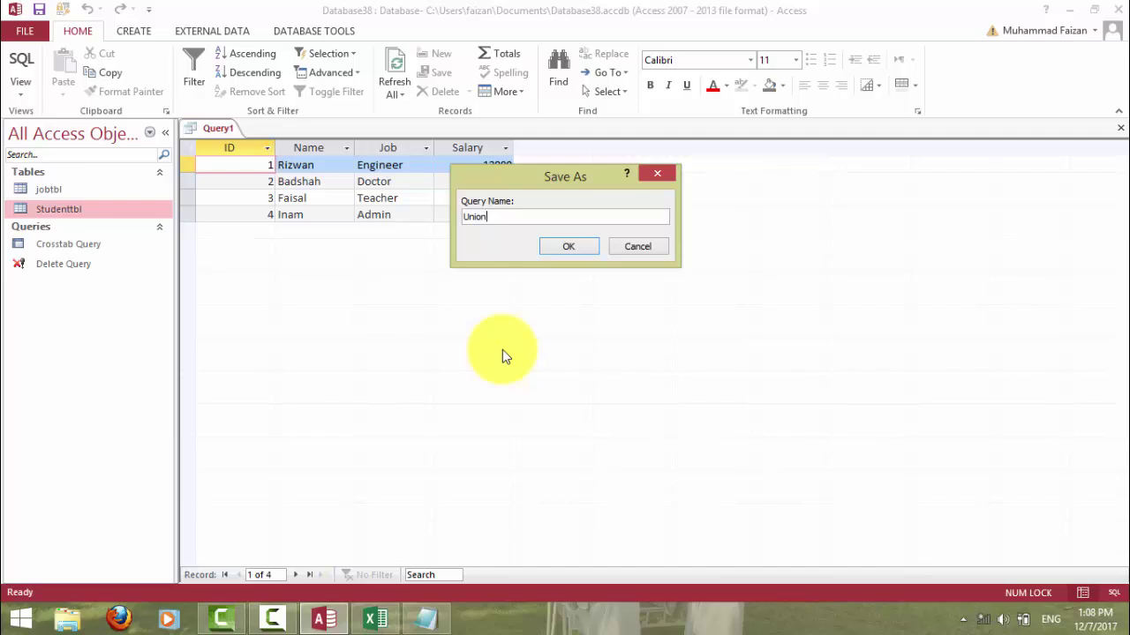
key("Return")
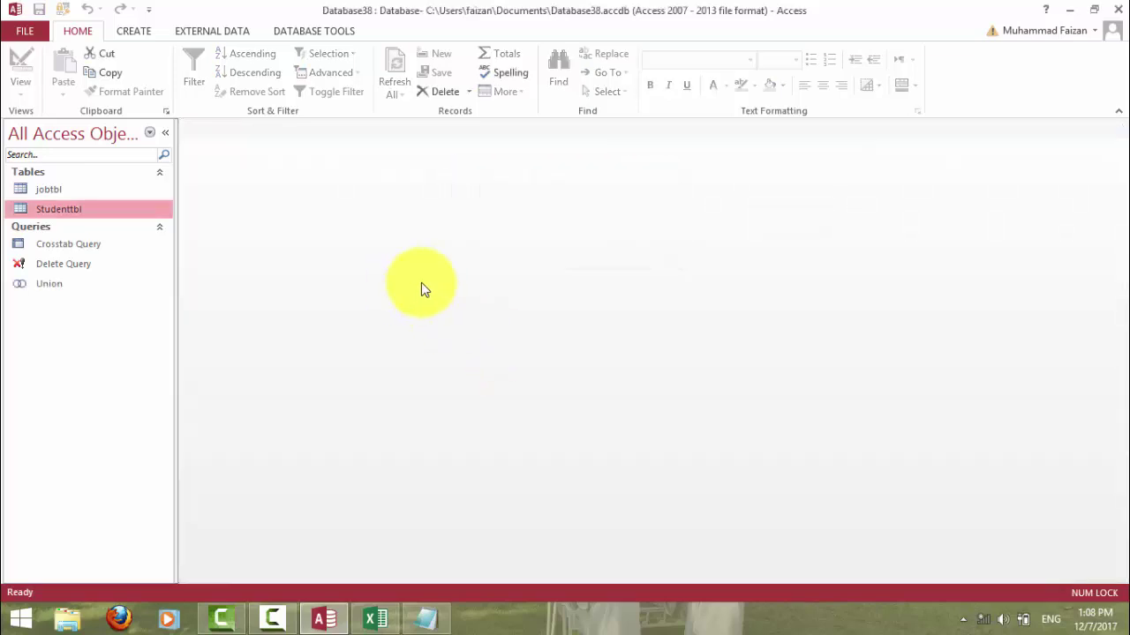
View the saved Union query's records, close them, and open the jobtbl table for comparison.
double_click(54, 283)
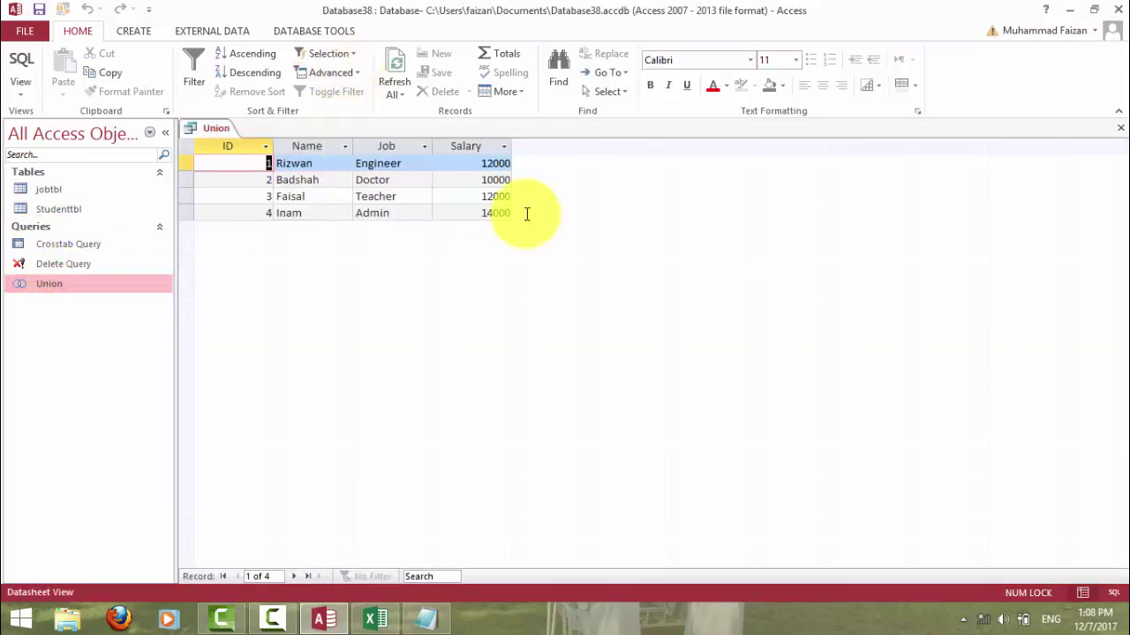
left_click(1120, 127)
double_click(44, 189)
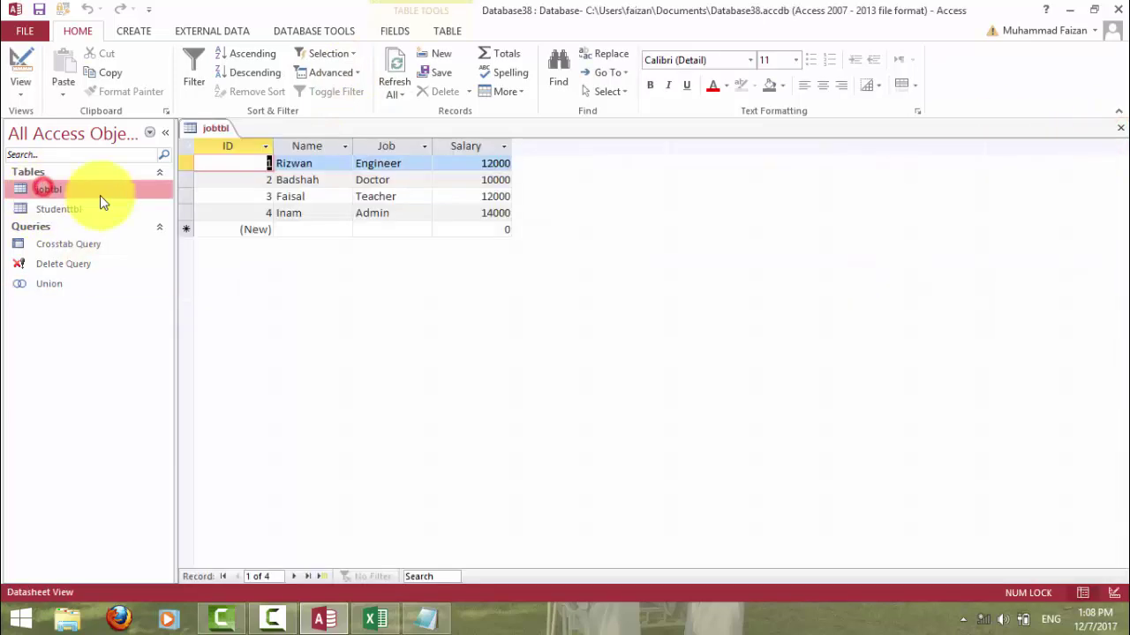
left_click_drag(183, 164, 183, 210)
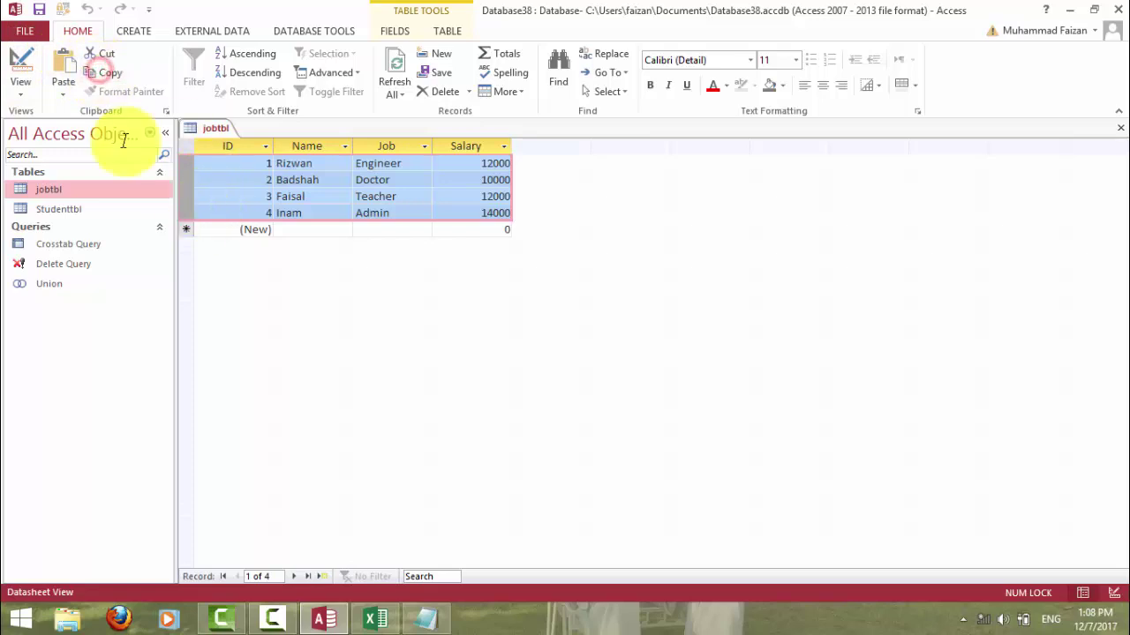
left_click(62, 64)
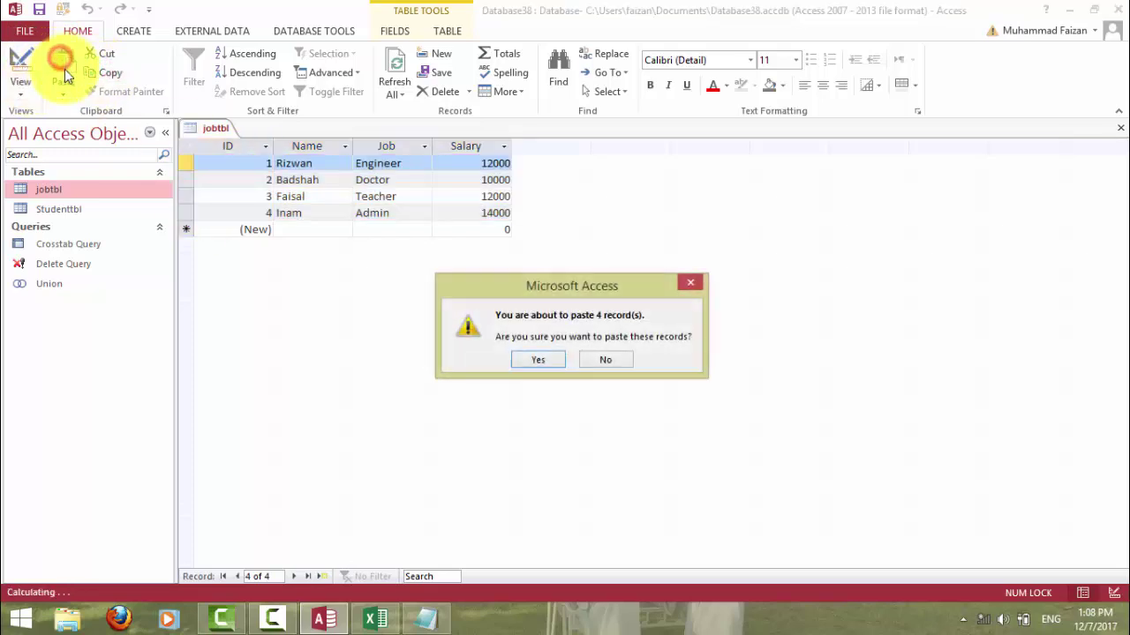
left_click(605, 359)
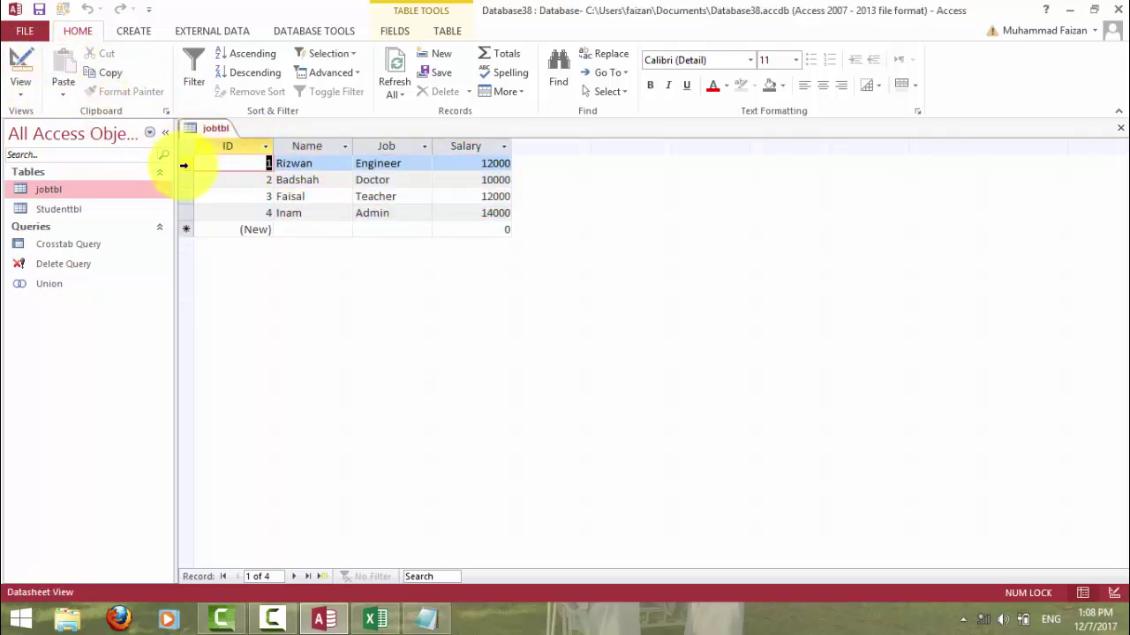
Copy the four jobtbl records and append them to the end of the table four times, accepting each paste.
left_click_drag(183, 165, 186, 213)
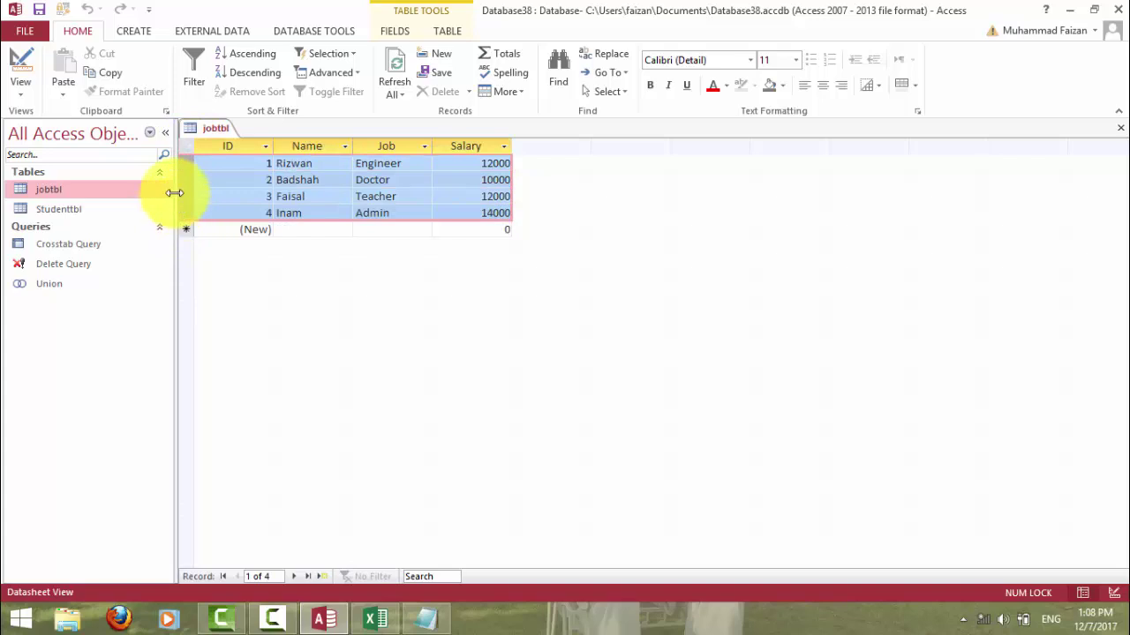
left_click(105, 72)
left_click(62, 97)
left_click(88, 151)
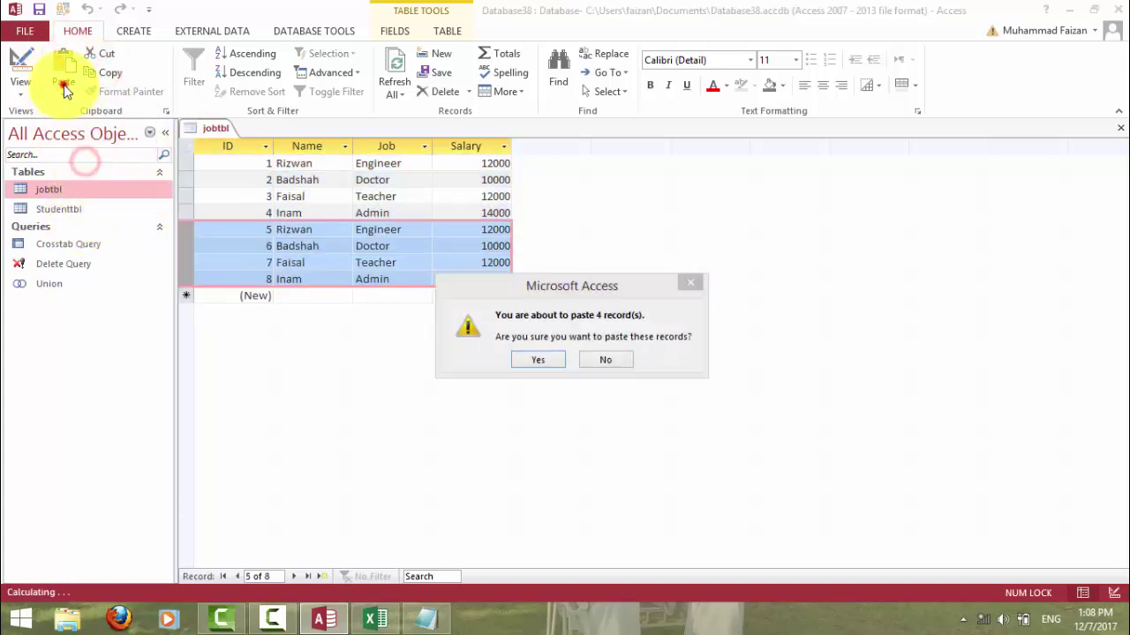
left_click(525, 361)
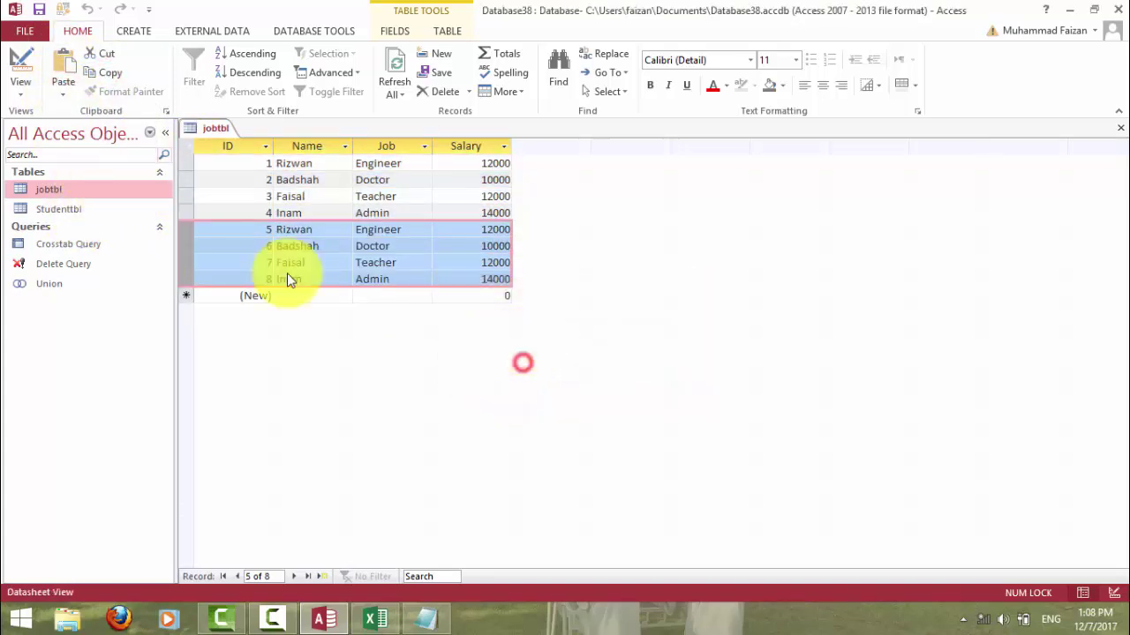
left_click(64, 92)
left_click(101, 153)
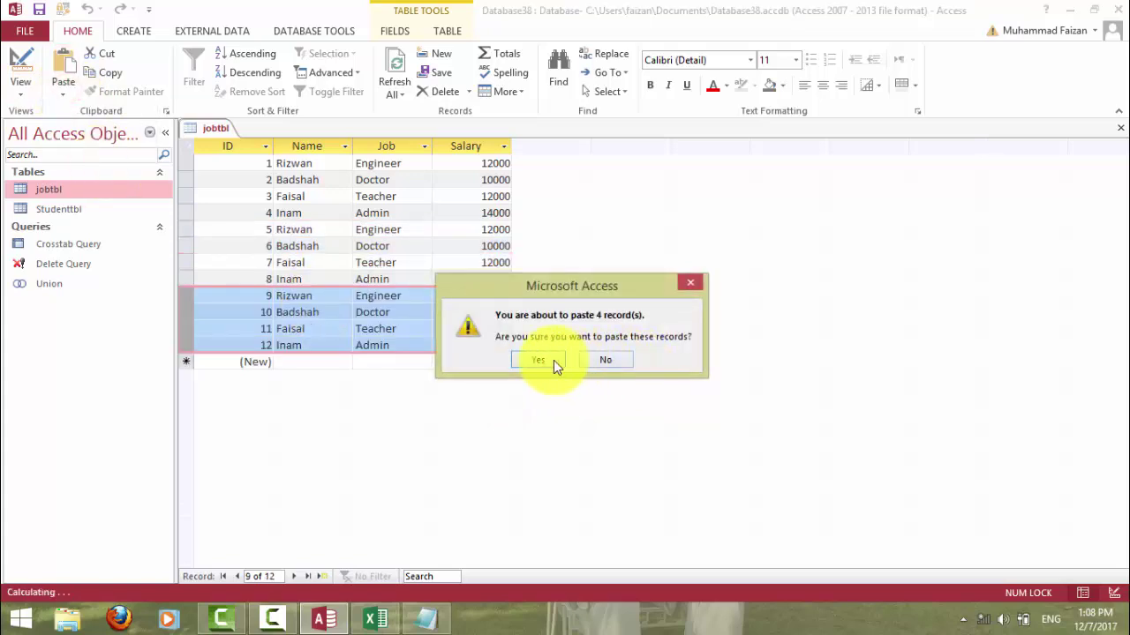
left_click(553, 360)
left_click(62, 92)
left_click(103, 155)
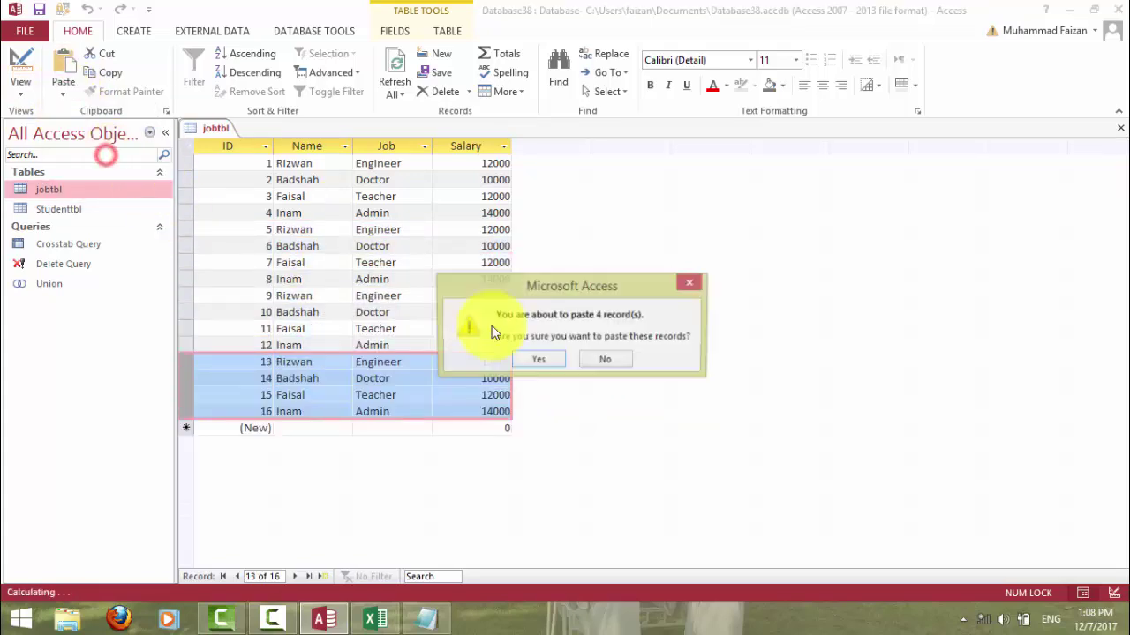
left_click(539, 357)
left_click(62, 89)
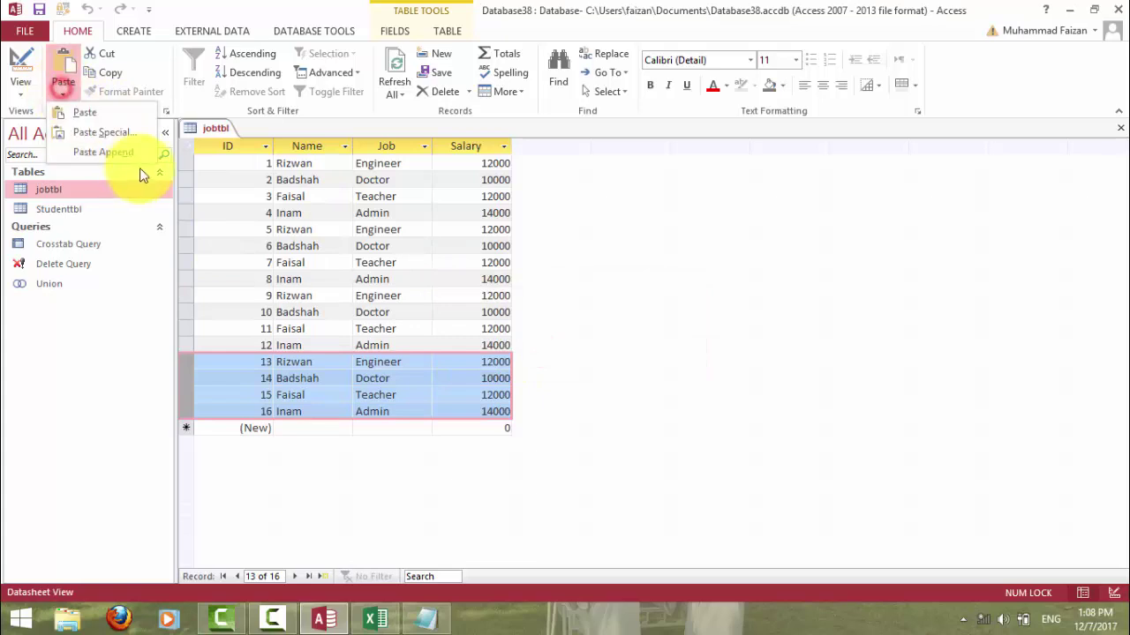
left_click(137, 157)
left_click(538, 356)
left_click(329, 268)
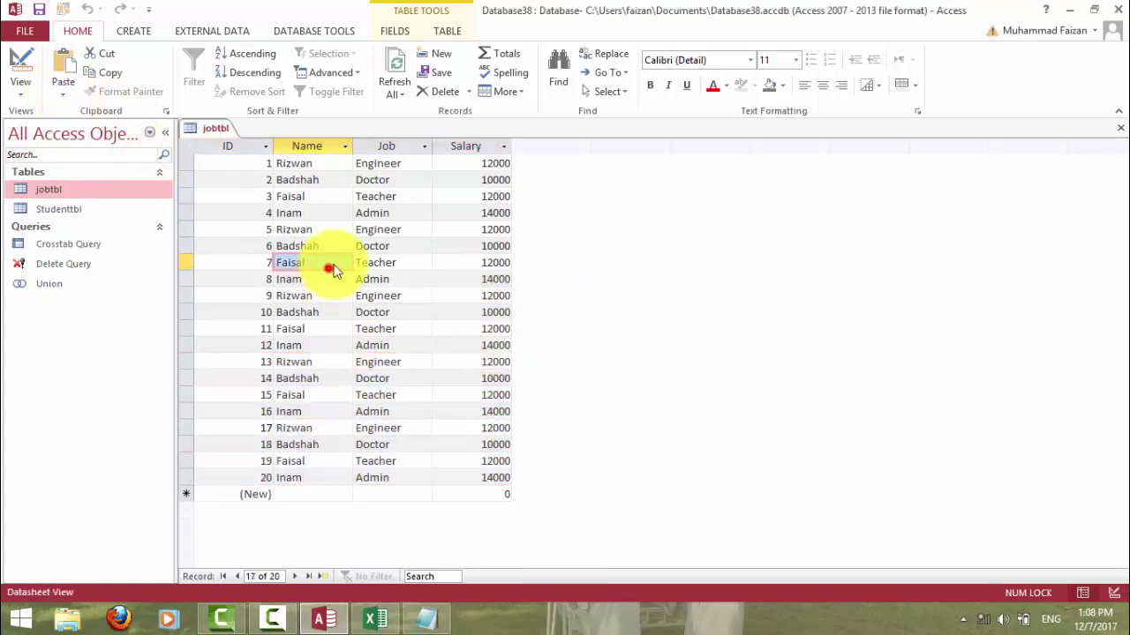
Close the jobtbl table, review the saved Union query's records, and close the query.
left_click(1119, 128)
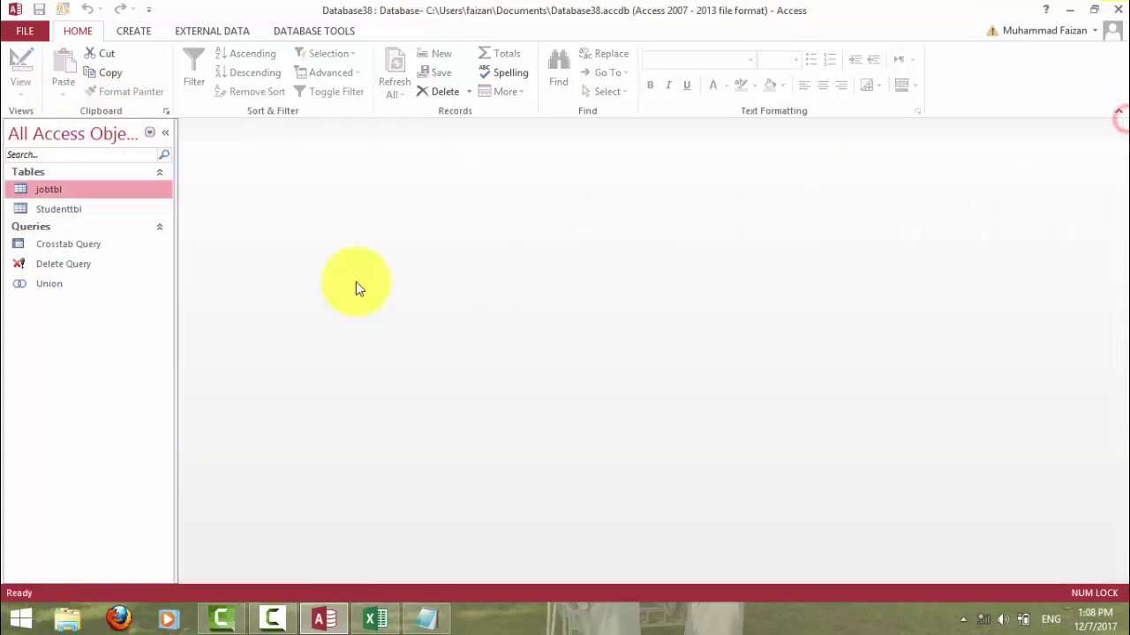
double_click(68, 285)
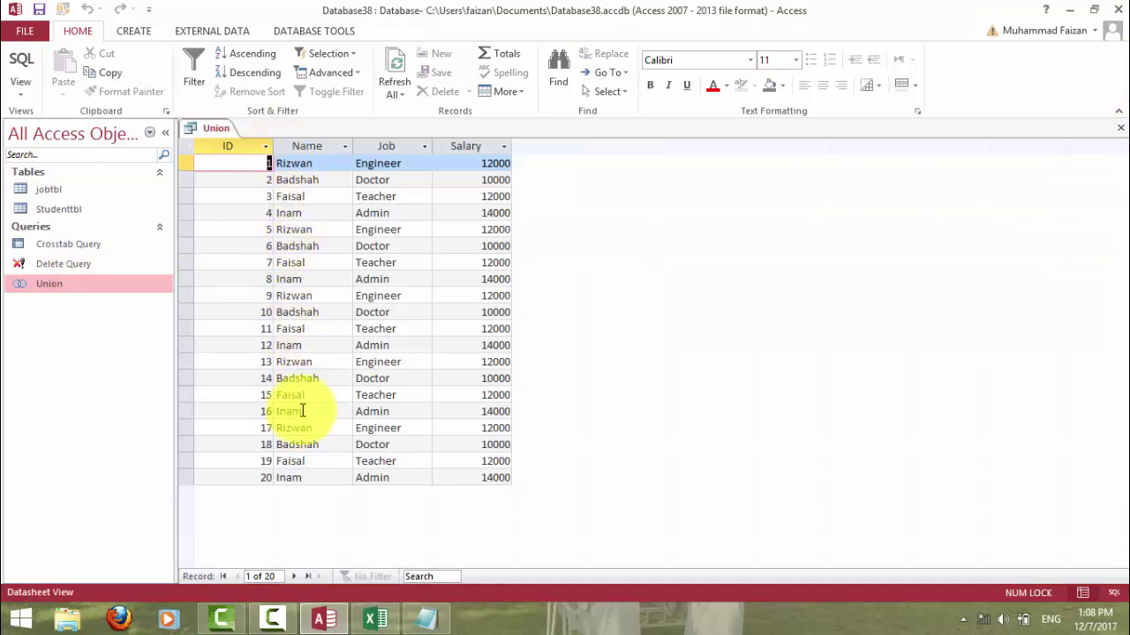
left_click(1119, 128)
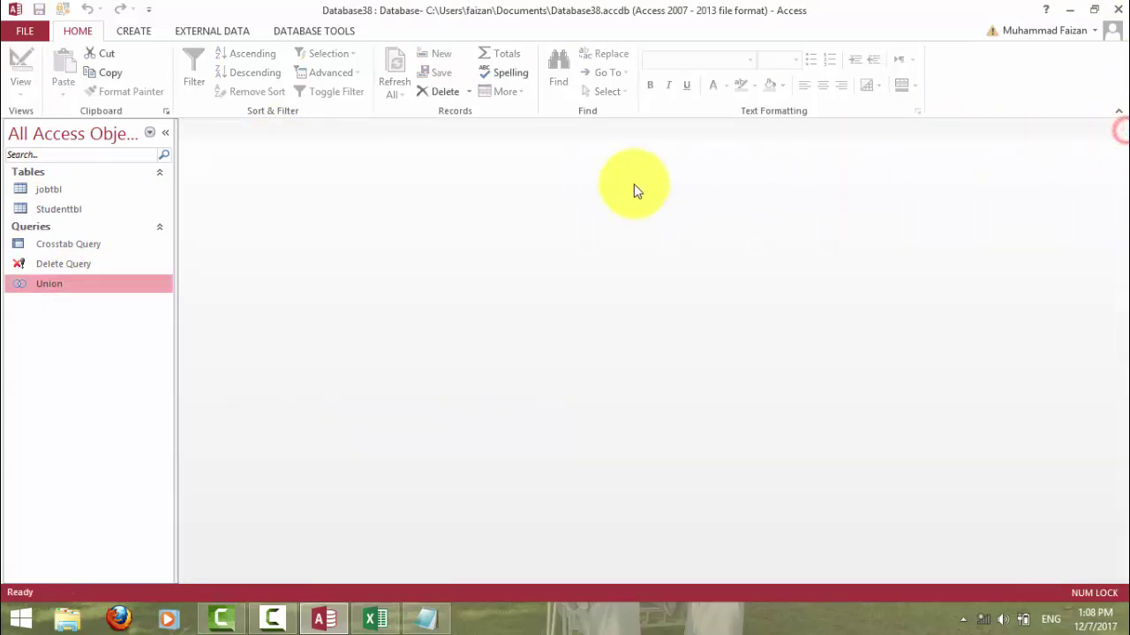
Create a new query in design view without adding any tables and make it a union query.
left_click(135, 32)
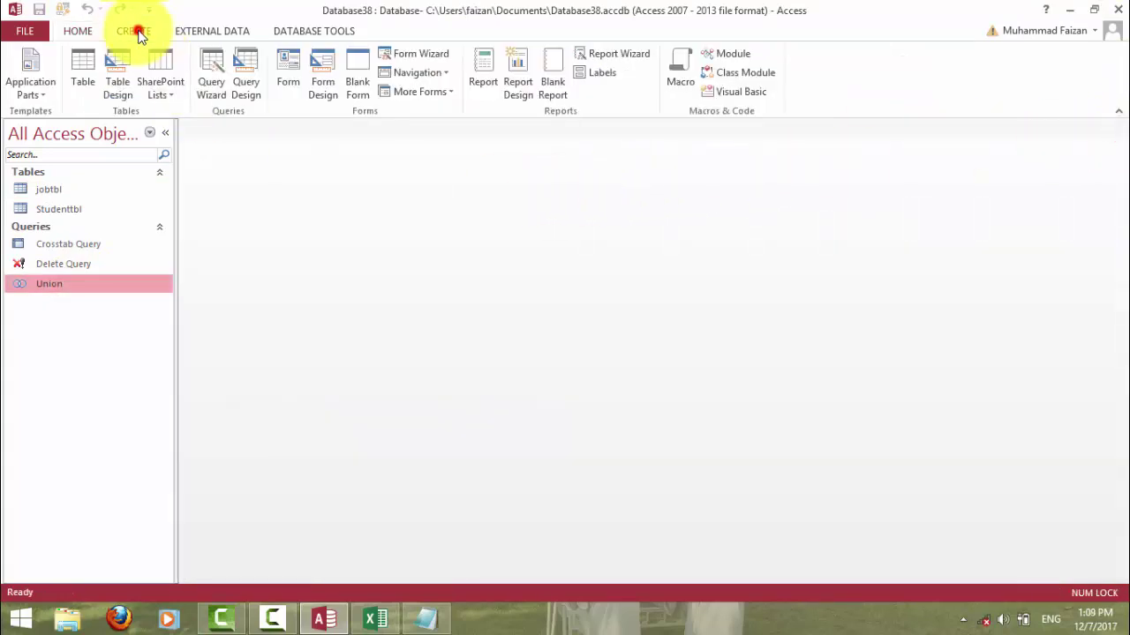
left_click(257, 73)
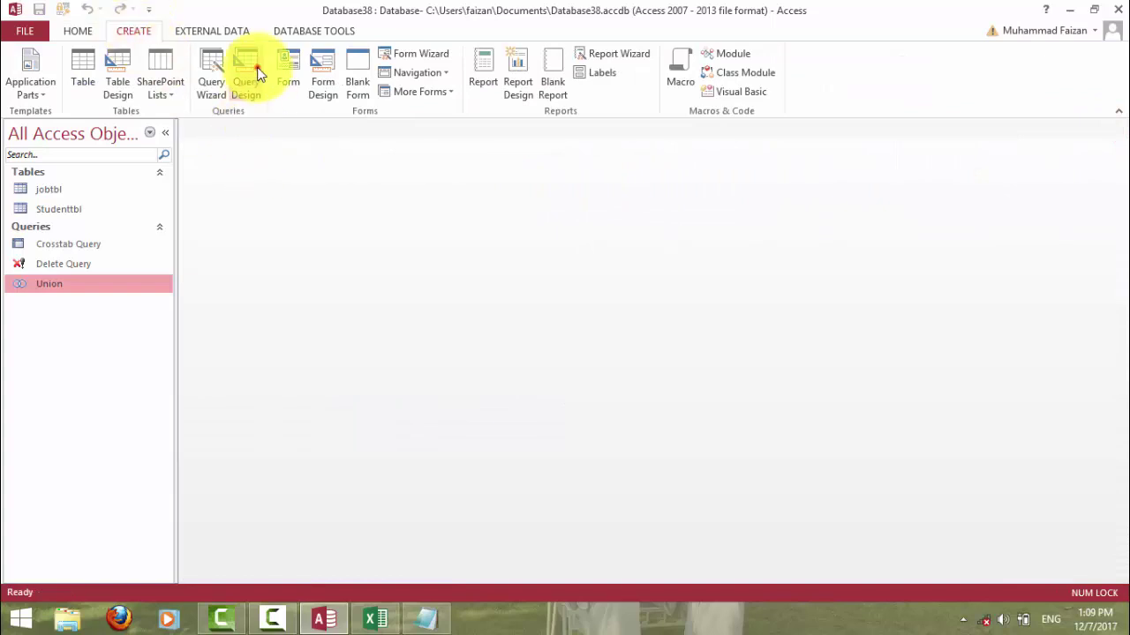
left_click(672, 345)
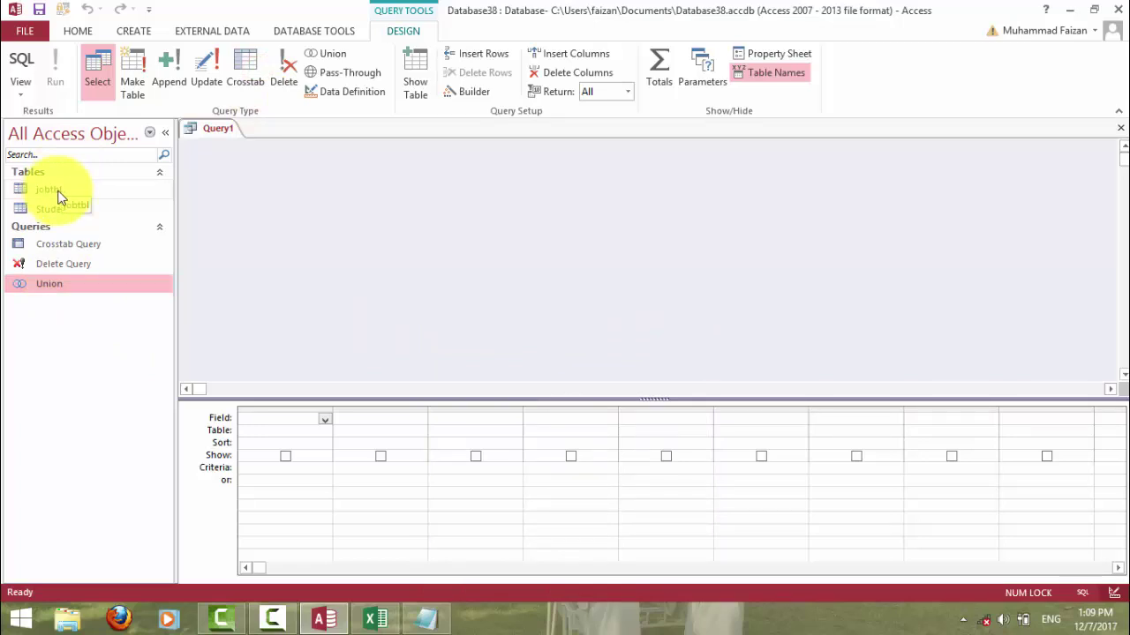
left_click(332, 55)
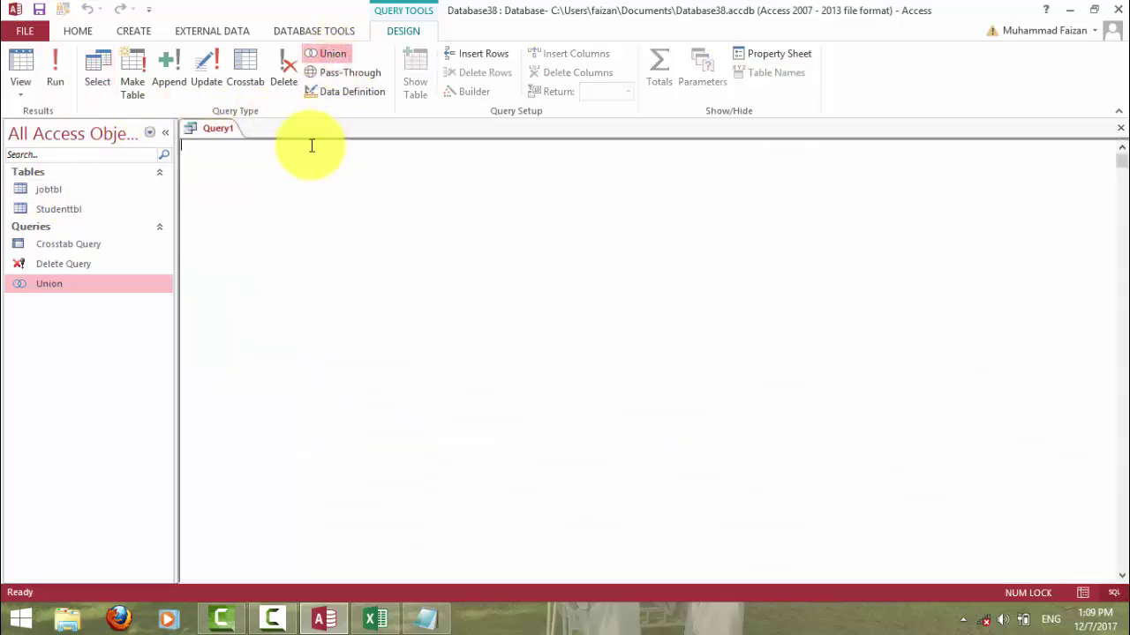
Write "Select * from jobtbl" in the SQL, followed by "union" and the start of a second Select on separate lines.
type("Sele")
type("tc")
key("BackSpace")
key("BackSpace")
type("ct *")
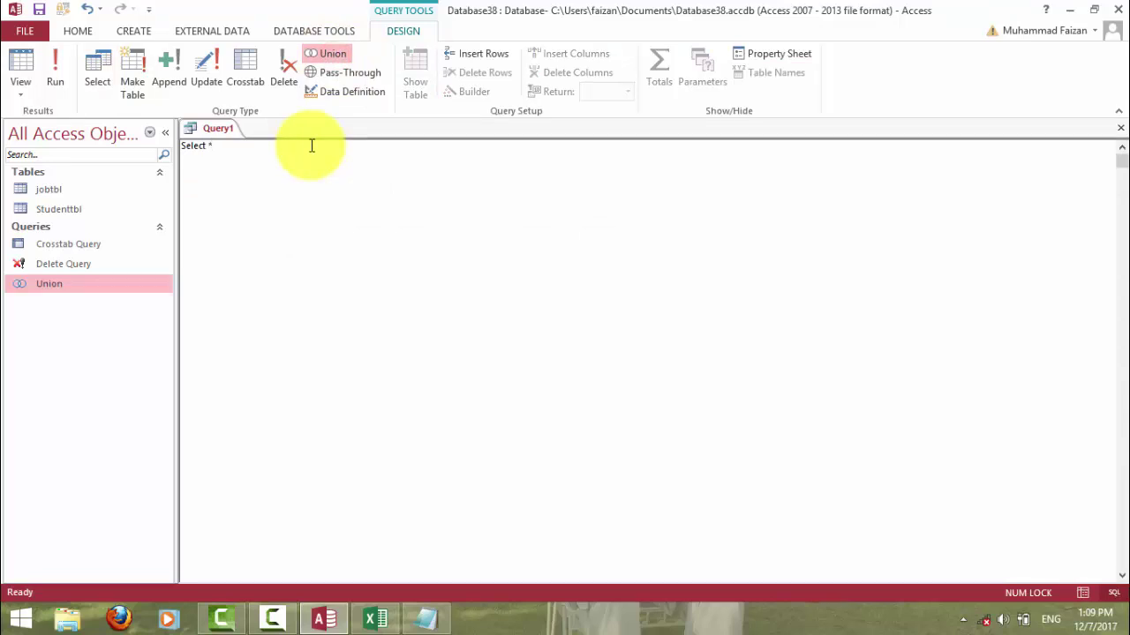
type(" fro")
type("lect")
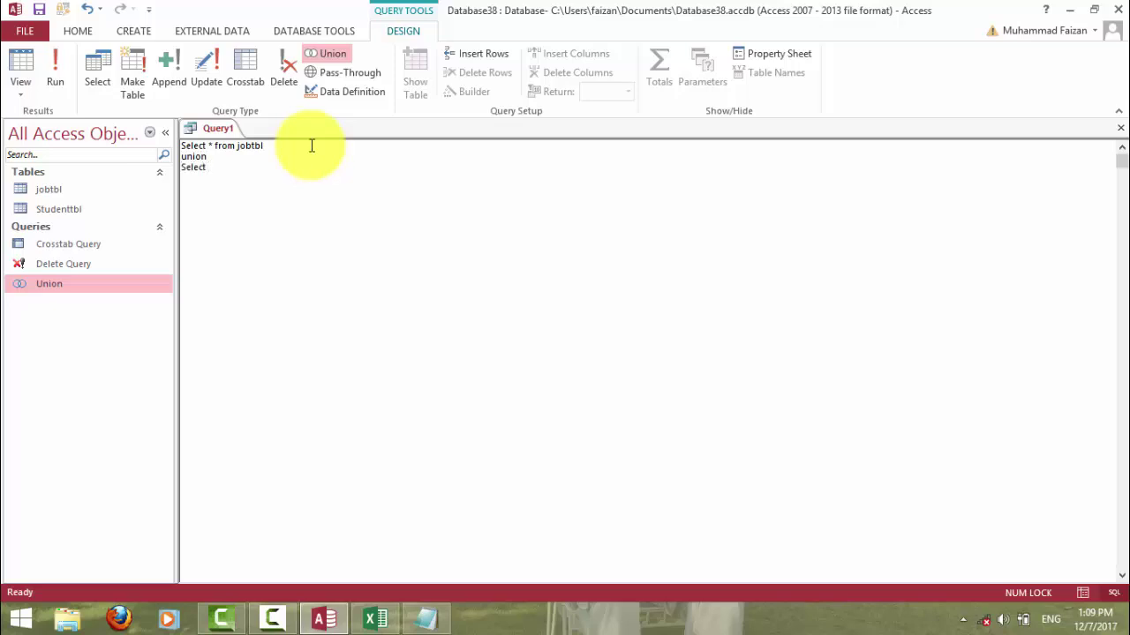
Complete the second statement as "Select * from jobtbl;" and run the union query.
type(" * grom")
key("BackSpace")
key("BackSpace")
key("BackSpace")
key("BackSpace")
type("from jobt")
left_click(53, 62)
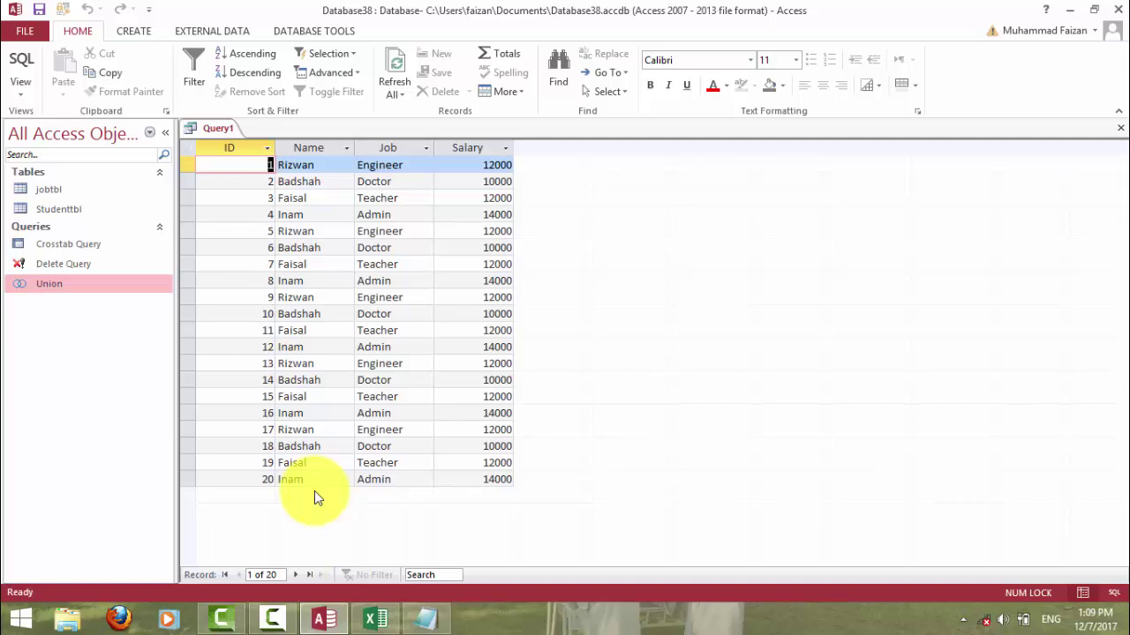
Cancel closing the query, change "union" to "union all" in its SQL, and view the results.
left_click(1117, 127)
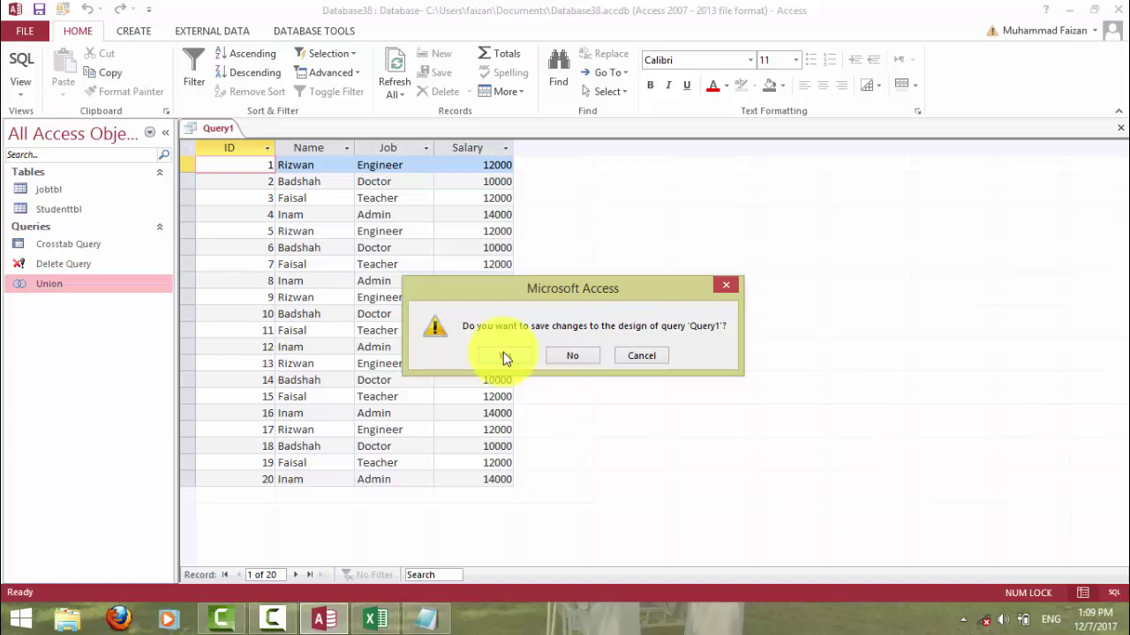
left_click(641, 358)
left_click(7, 70)
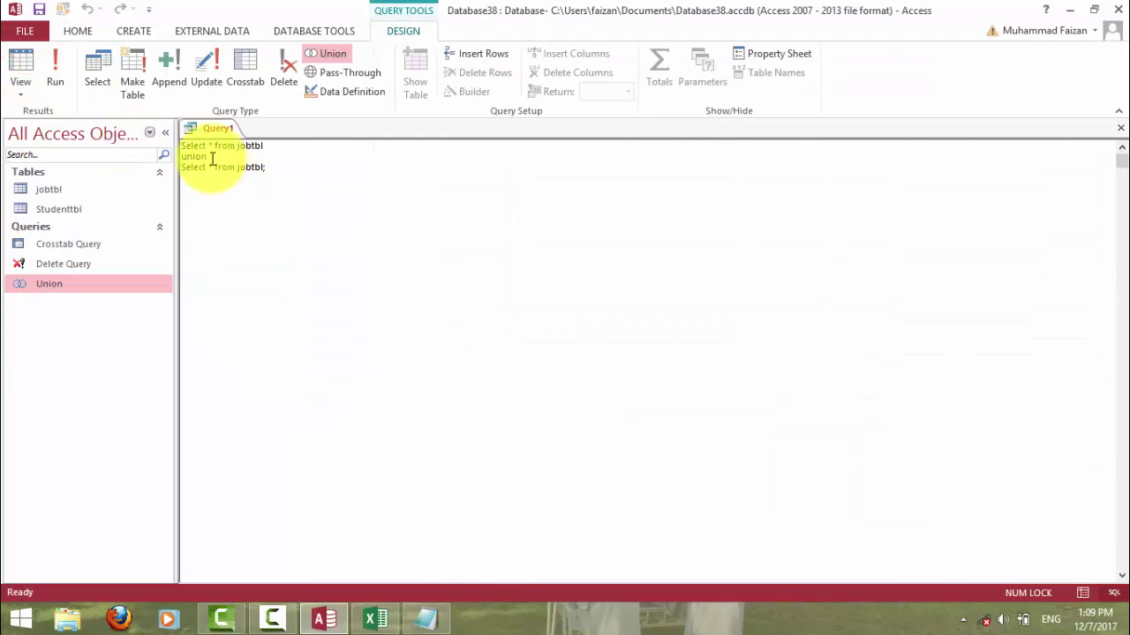
left_click(210, 157)
type("all")
left_click(20, 66)
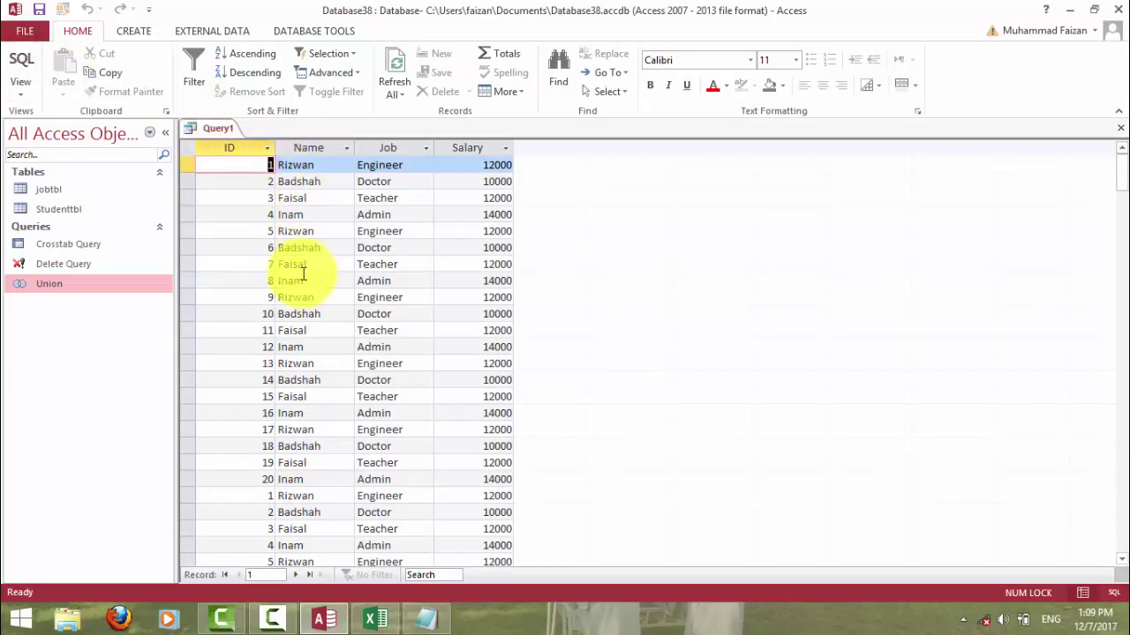
Examine the union all results for repeated records, checking the rows with IDs 10 and 13.
scroll(327, 485, "down", 6)
scroll(318, 494, "up", 3)
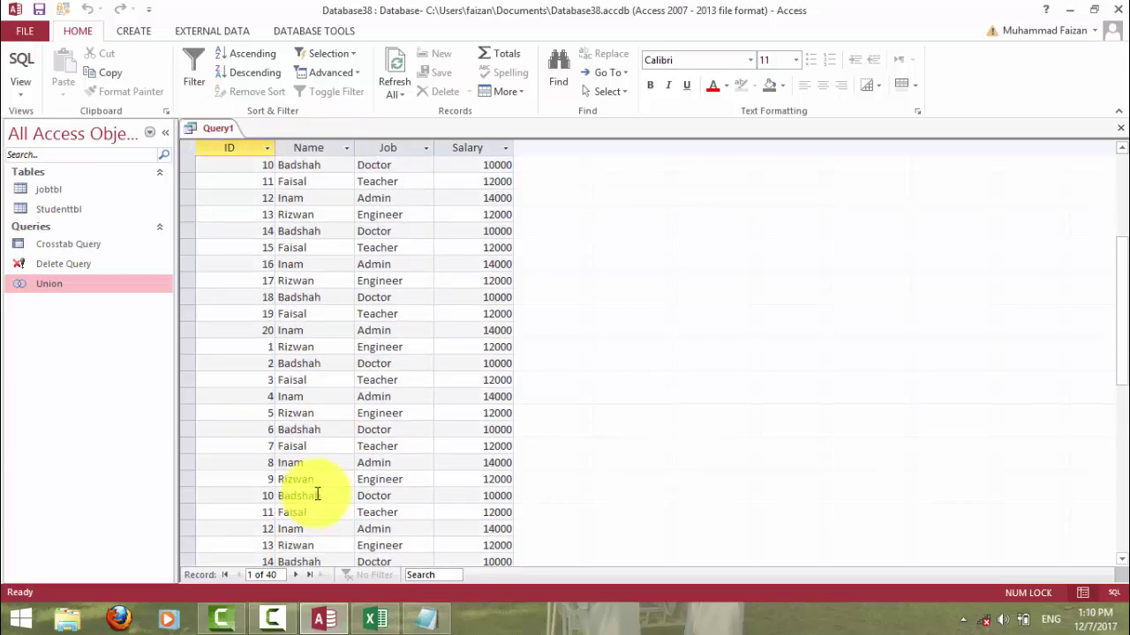
scroll(273, 456, "down", 2)
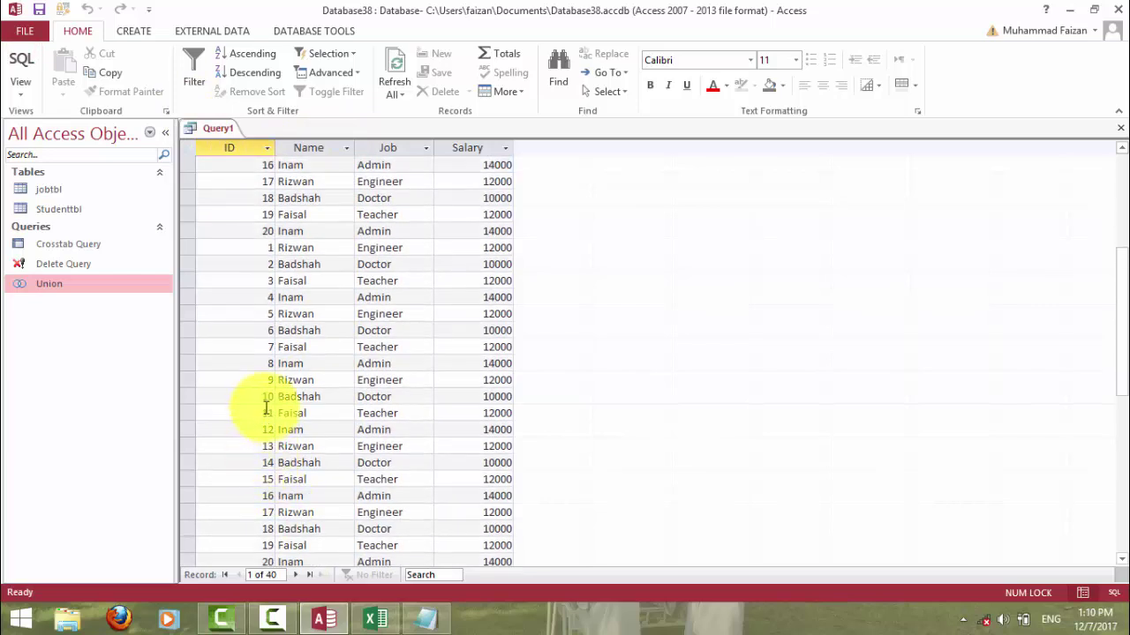
scroll(260, 264, "up", 5)
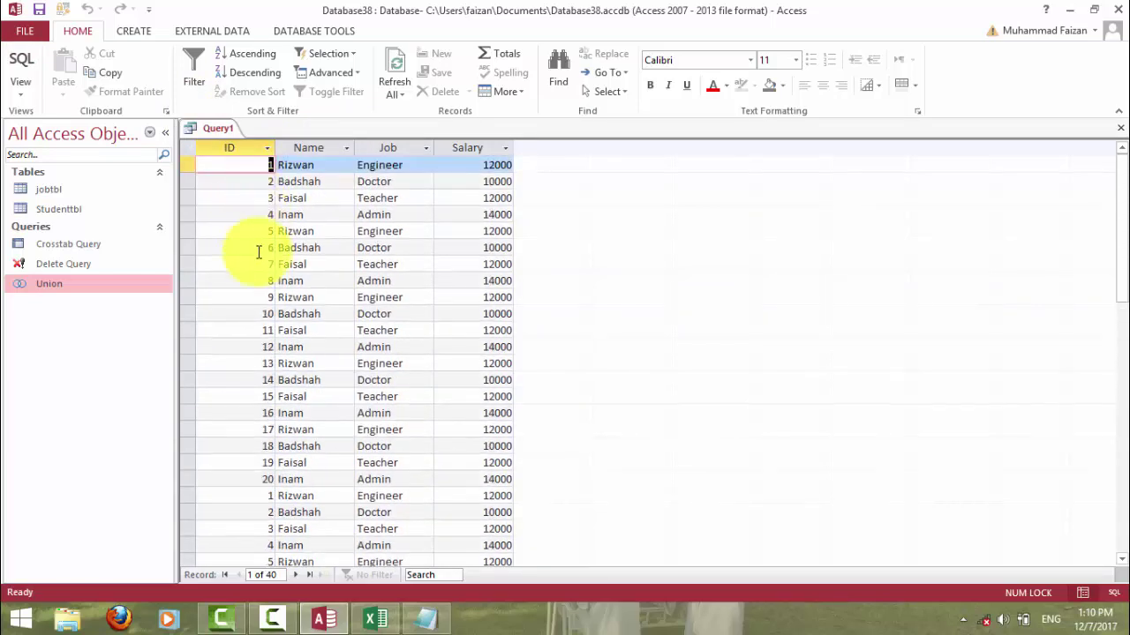
left_click(260, 314)
scroll(249, 353, "down", 4)
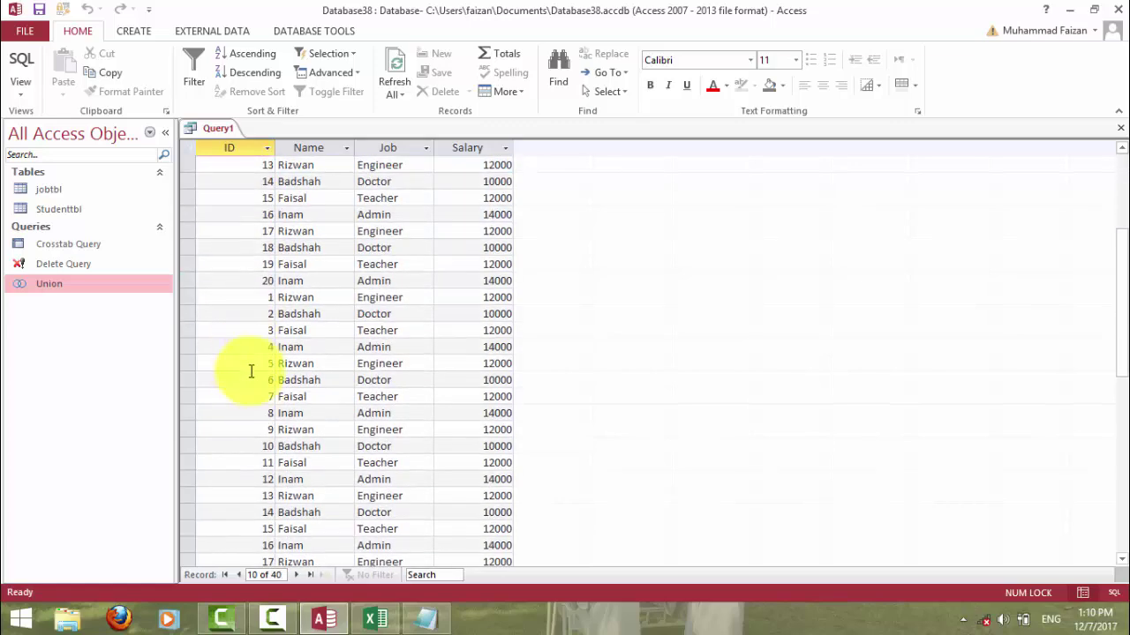
scroll(252, 379, "down", 2)
left_click(252, 394)
scroll(265, 392, "up", 5)
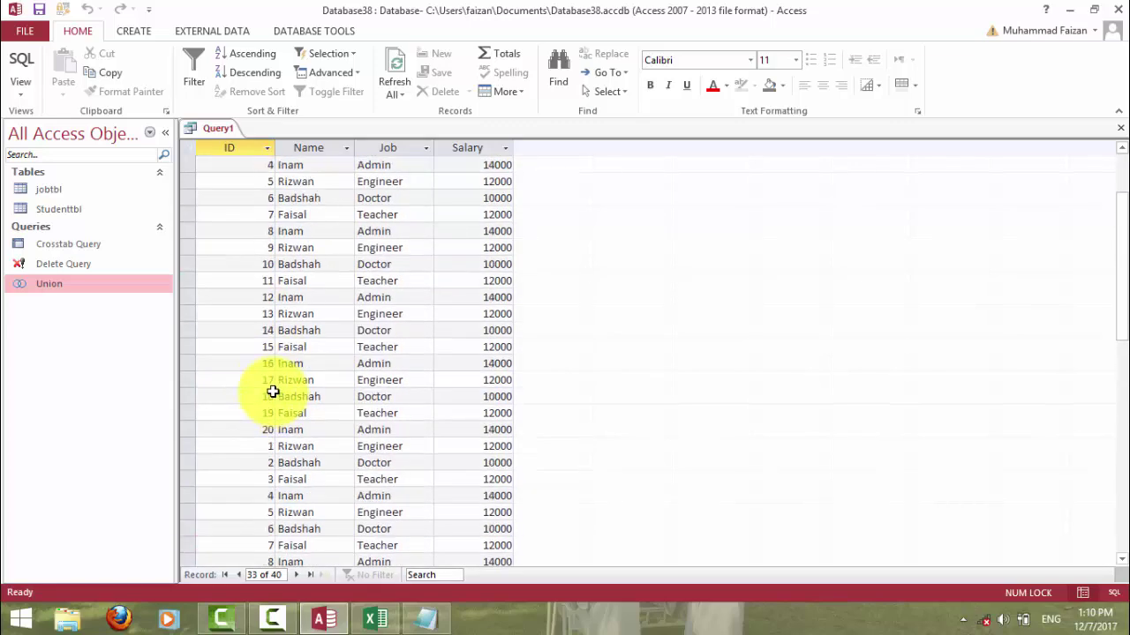
scroll(265, 265, "up", 1)
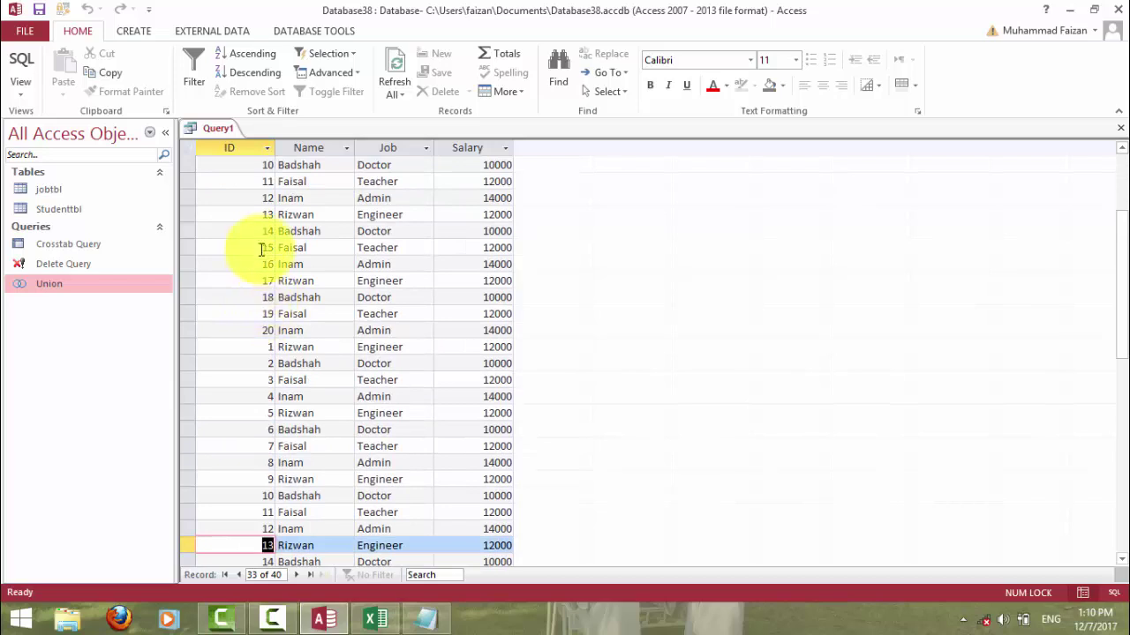
left_click(261, 214)
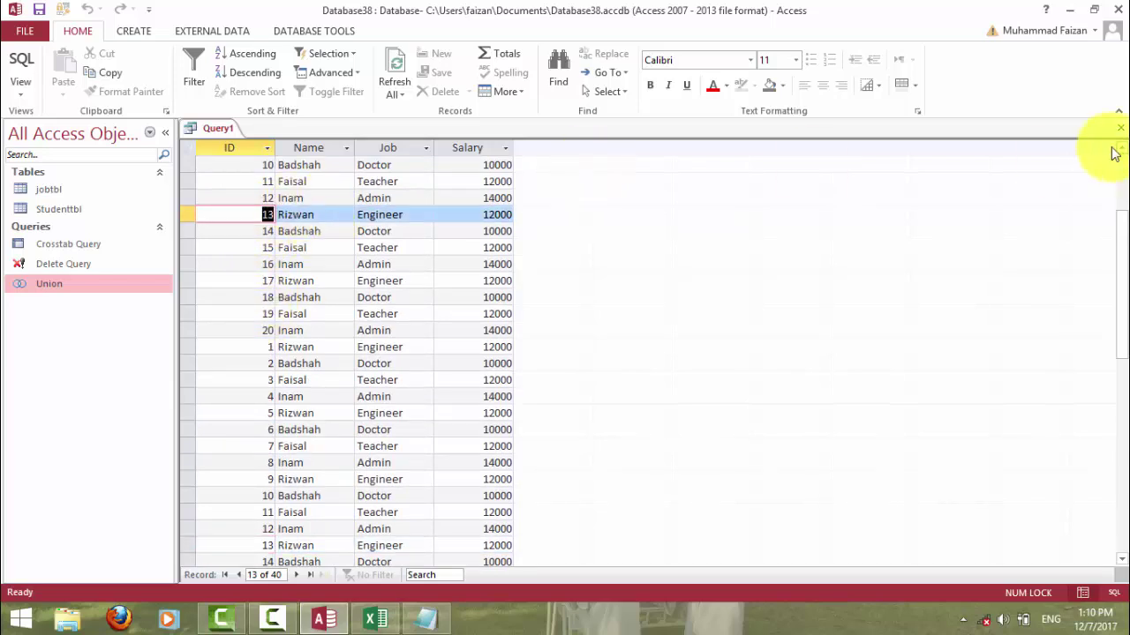
Remove "all" after "union" in the SQL and view the query's results for comparison.
left_click(20, 66)
left_click(215, 157)
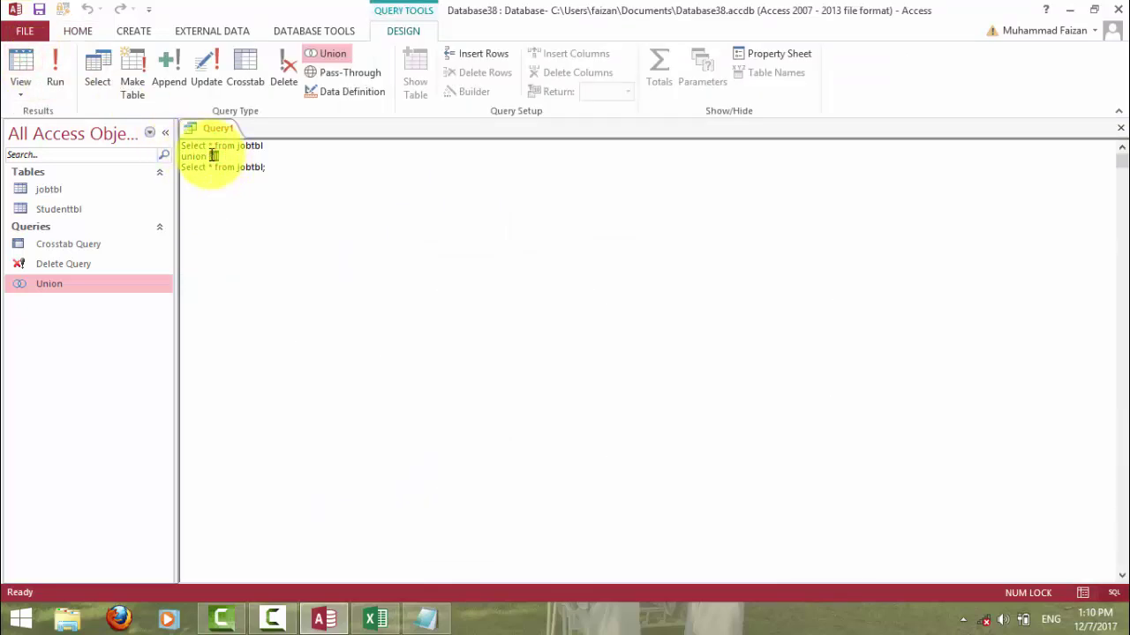
left_click(19, 69)
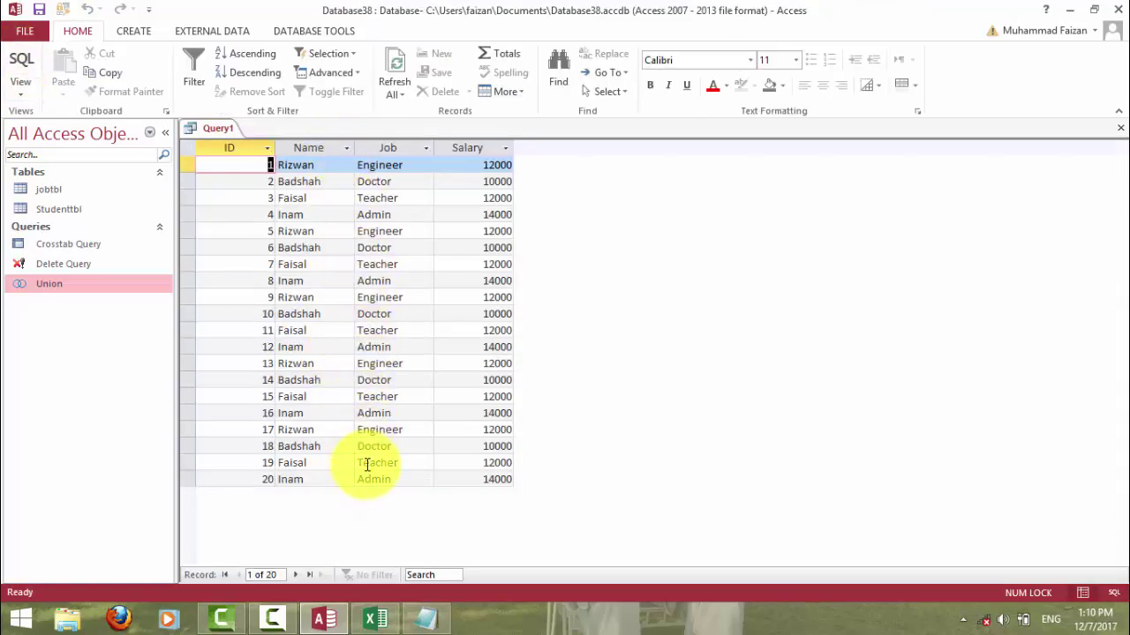
Return to the SQL, add "all" after "union" again, and run the query.
left_click(22, 69)
left_click(220, 156)
type("all")
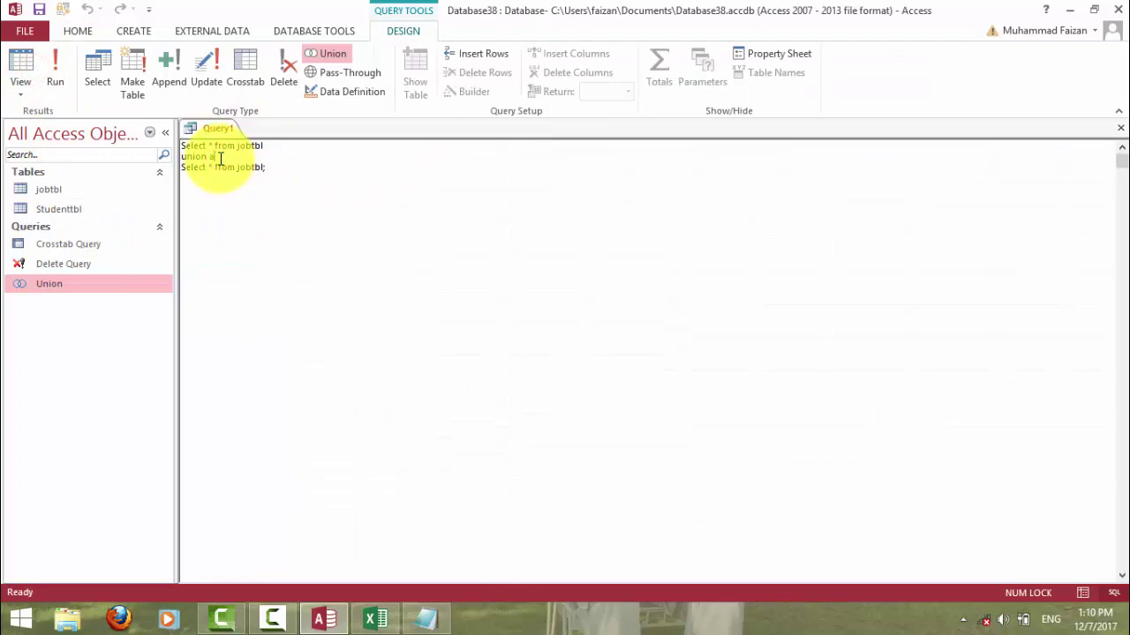
left_click(50, 70)
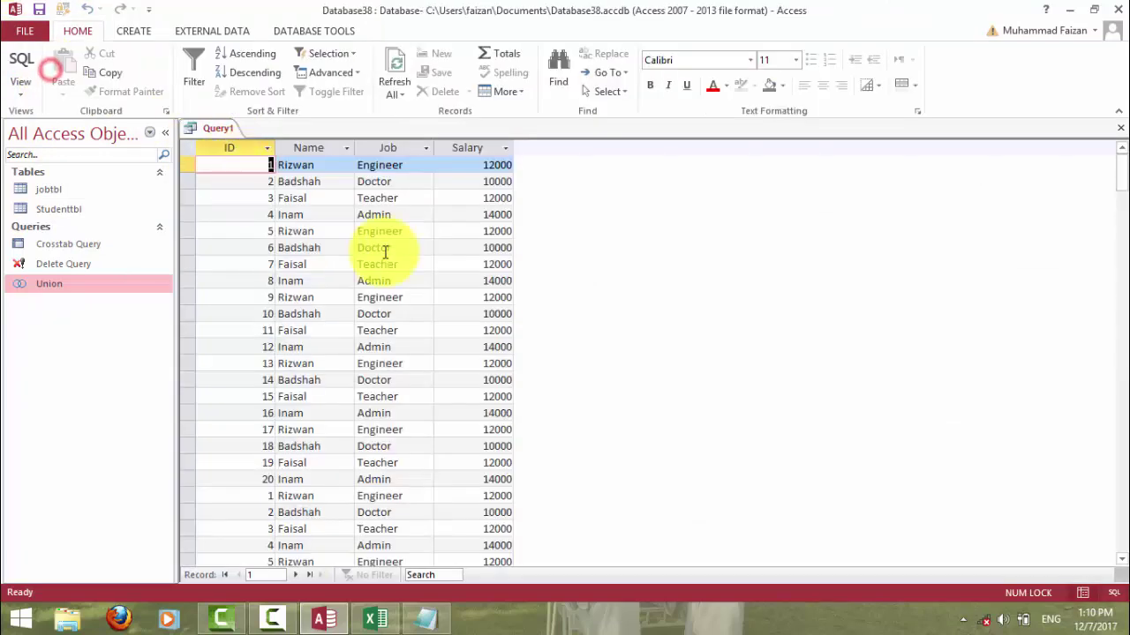
Close the query and save it under the name Union All.
left_click(1119, 128)
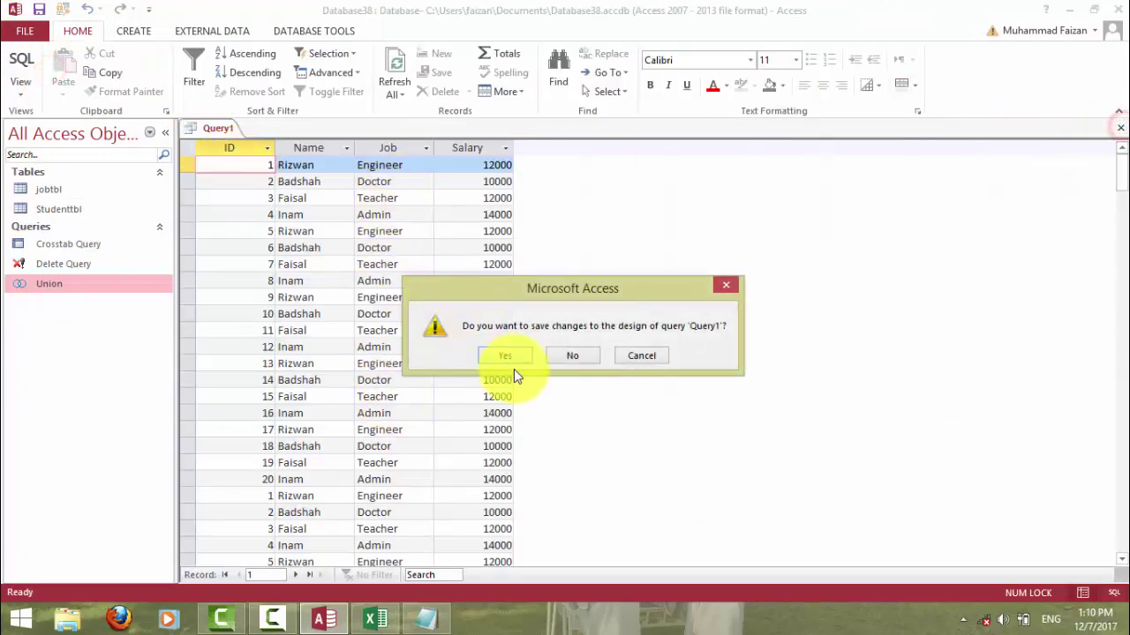
left_click(512, 354)
type("Union")
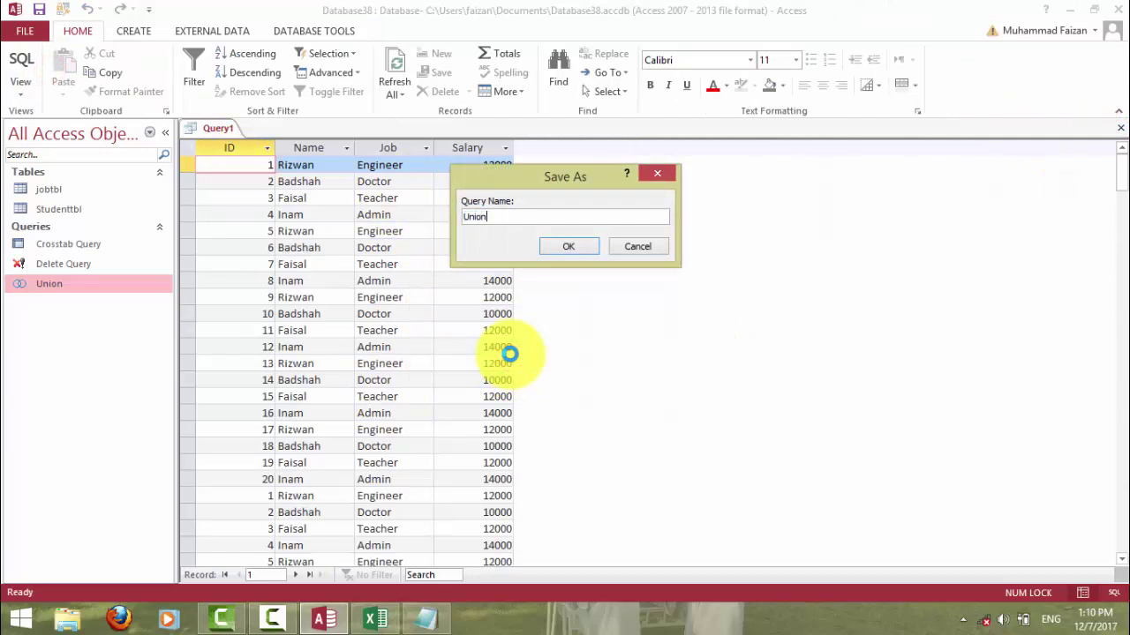
type(" All")
key("Return")
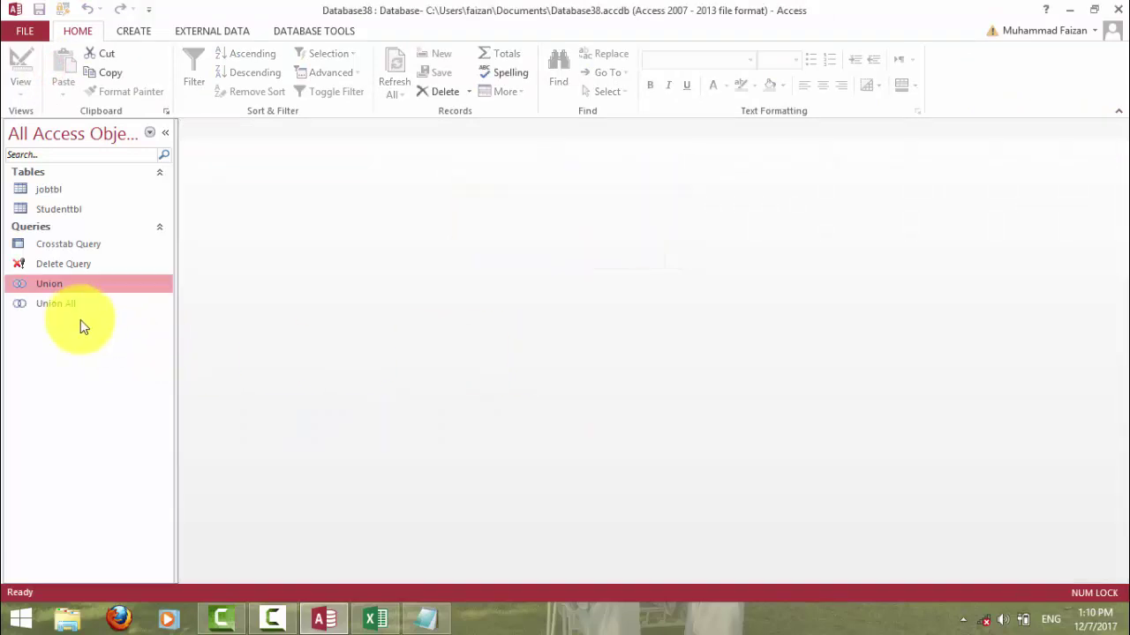
Create a blank query in Design view without adding tables, closing the extra second query.
left_click(133, 31)
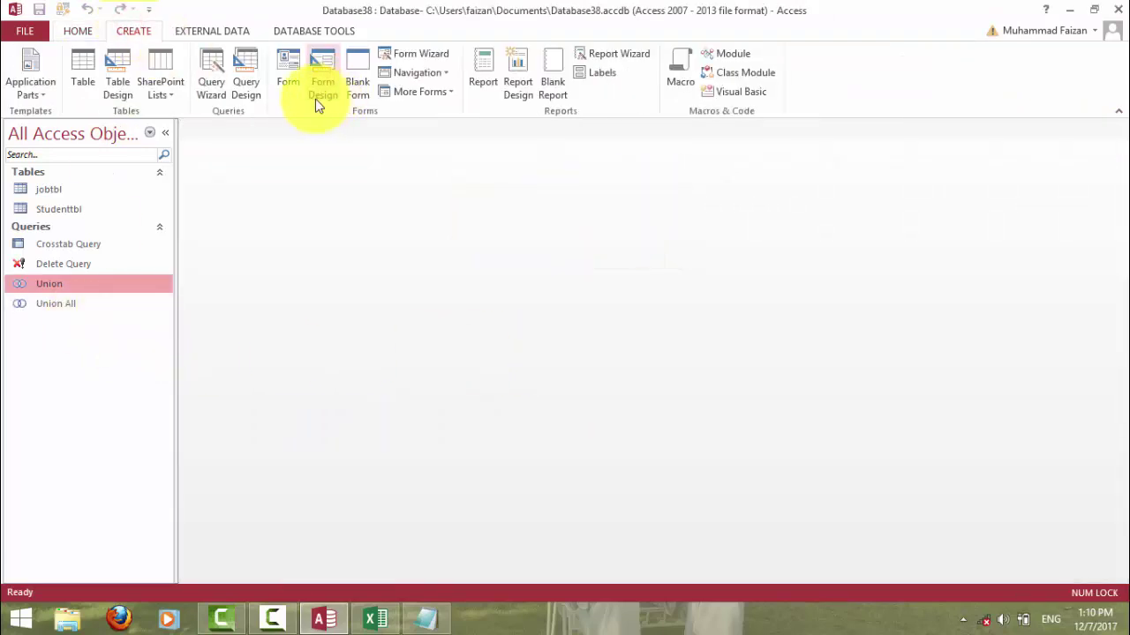
left_click(246, 76)
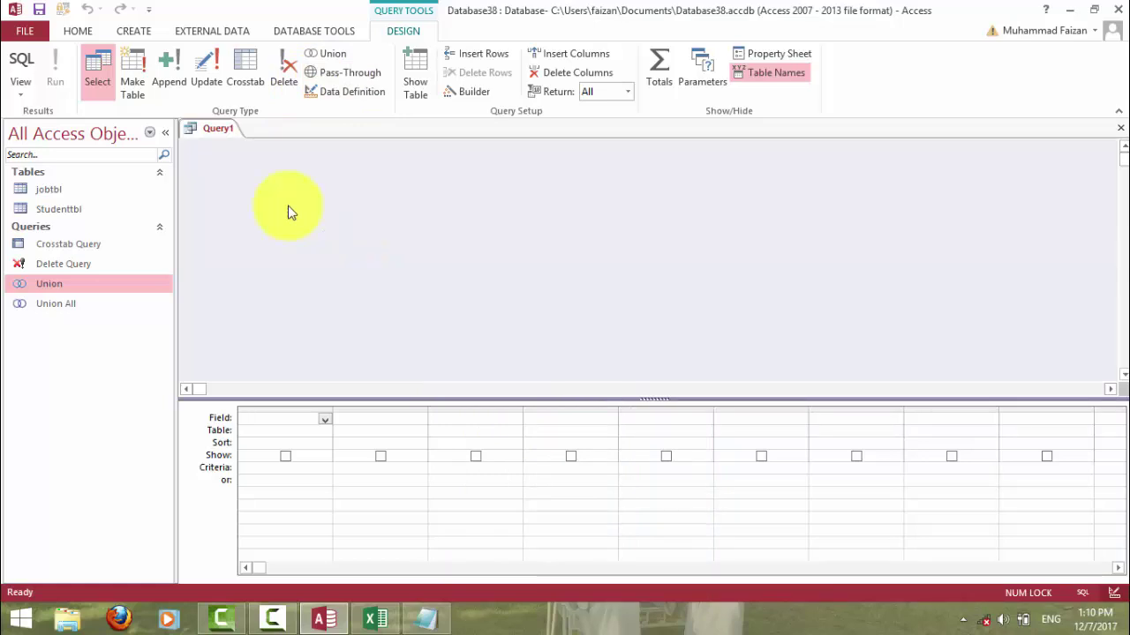
left_click(286, 22)
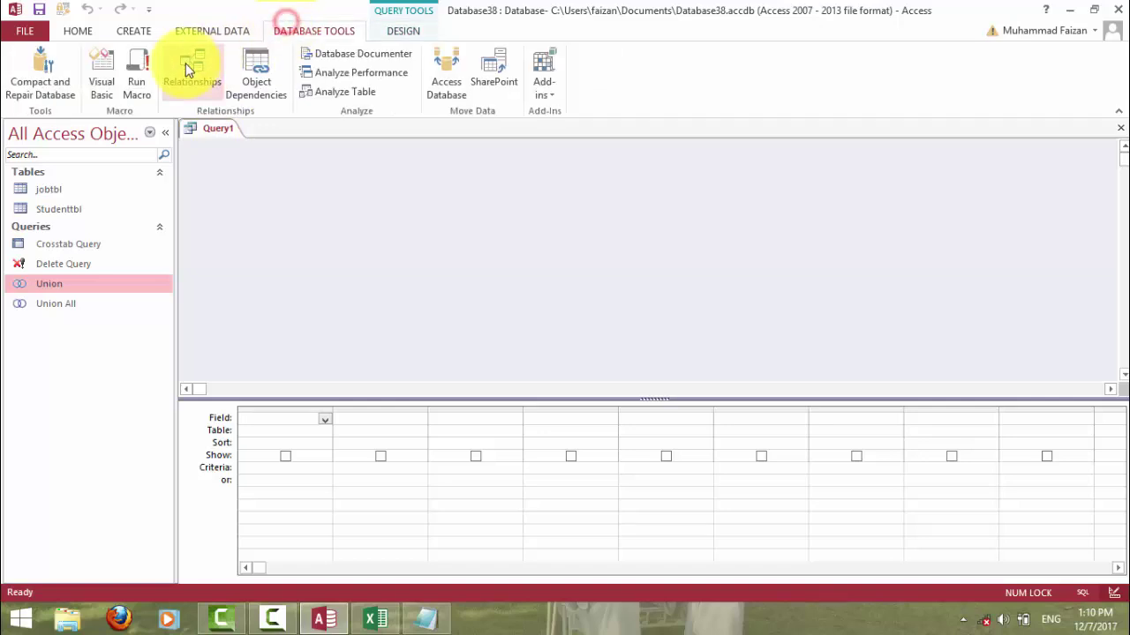
left_click(219, 31)
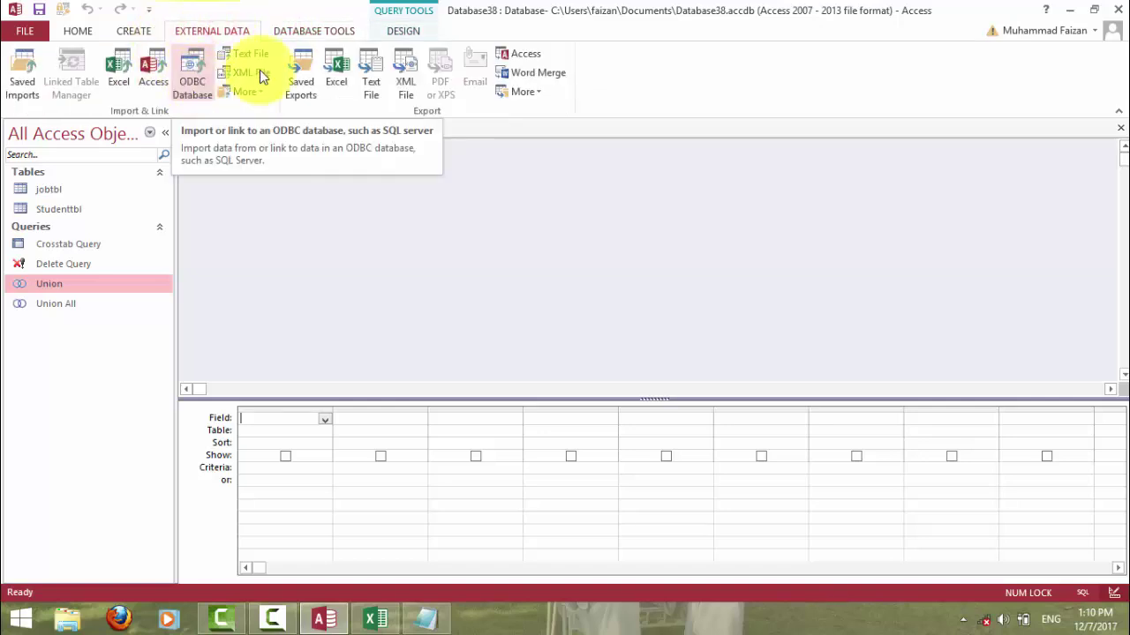
left_click(133, 31)
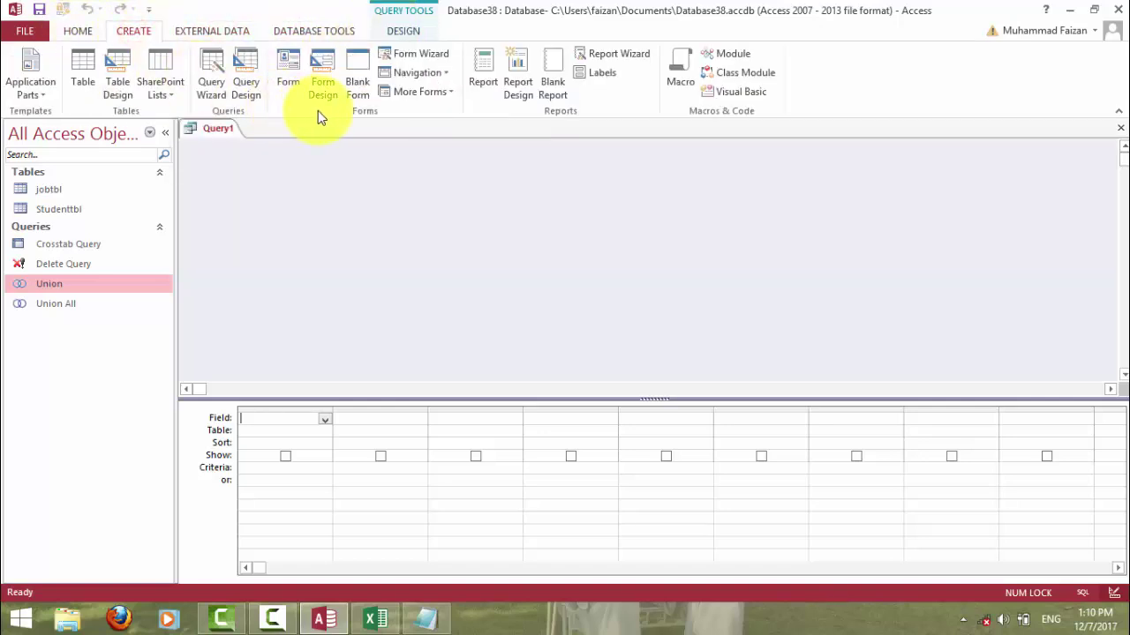
left_click(247, 75)
left_click(681, 345)
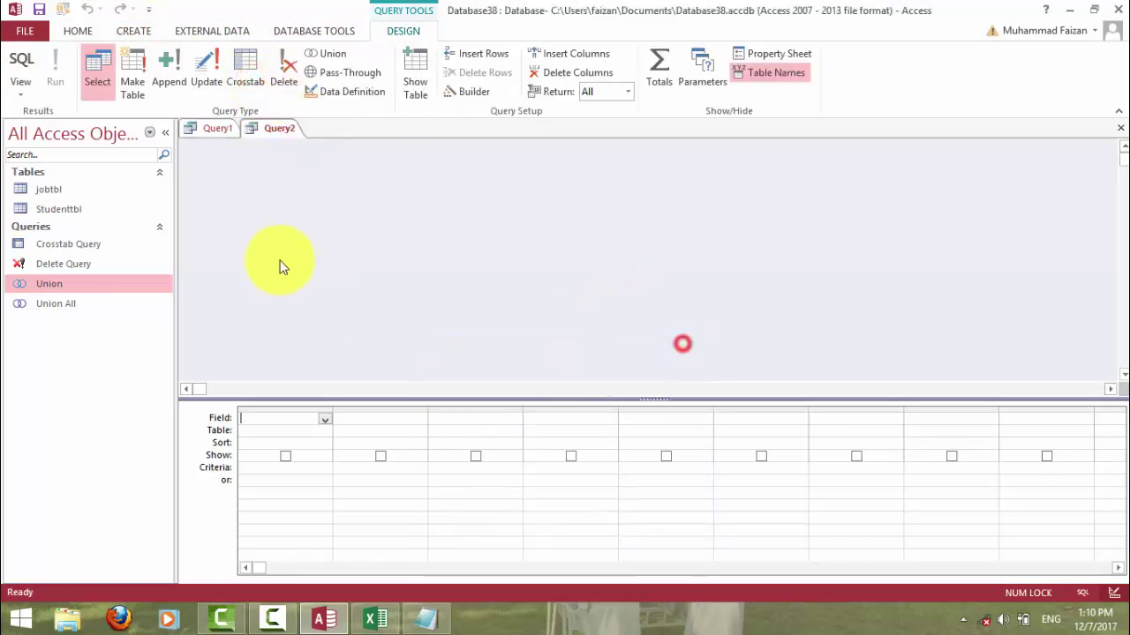
left_click(1119, 130)
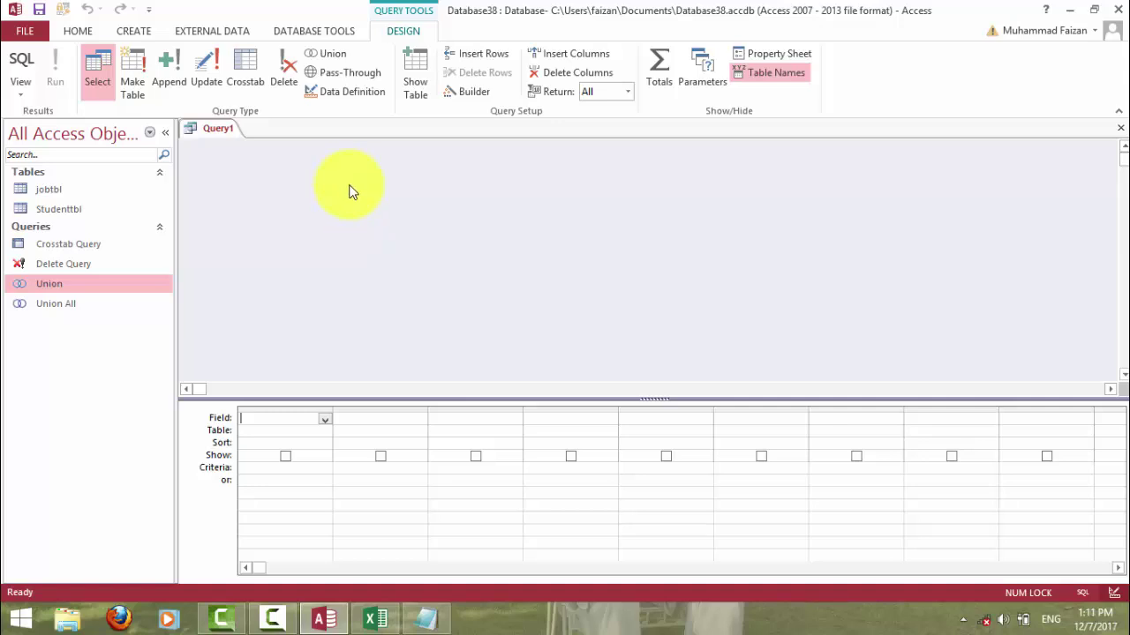
Change the blank query to a Pass-Through query, enter "Select;" as its SQL, and run it.
left_click(330, 72)
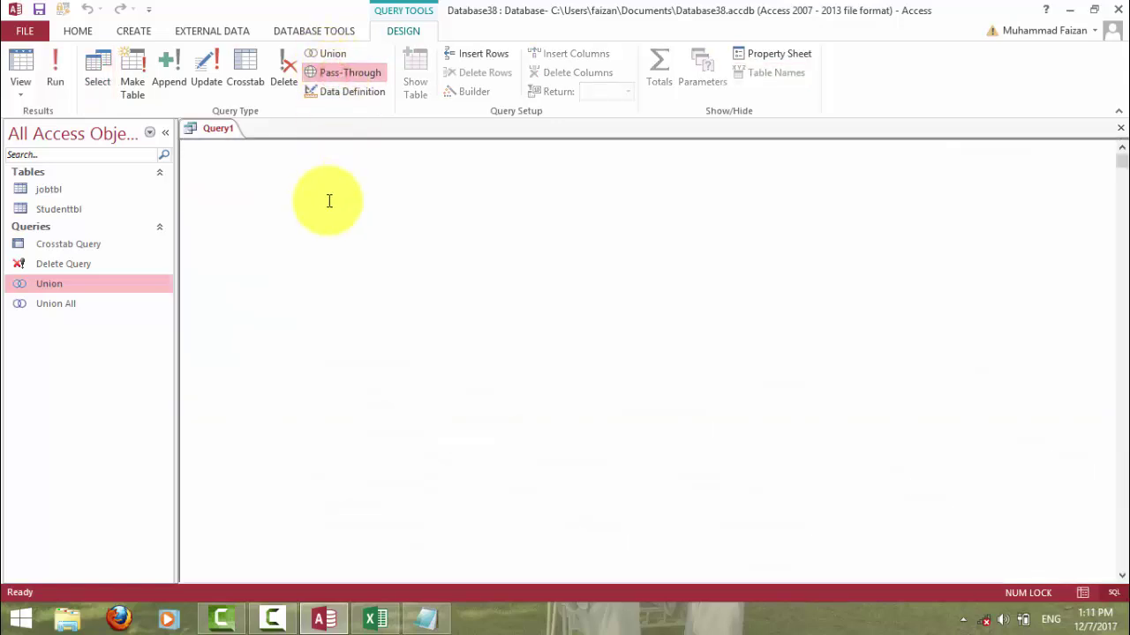
type("Select;")
left_click(56, 77)
left_click_drag(143, 29, 265, 86)
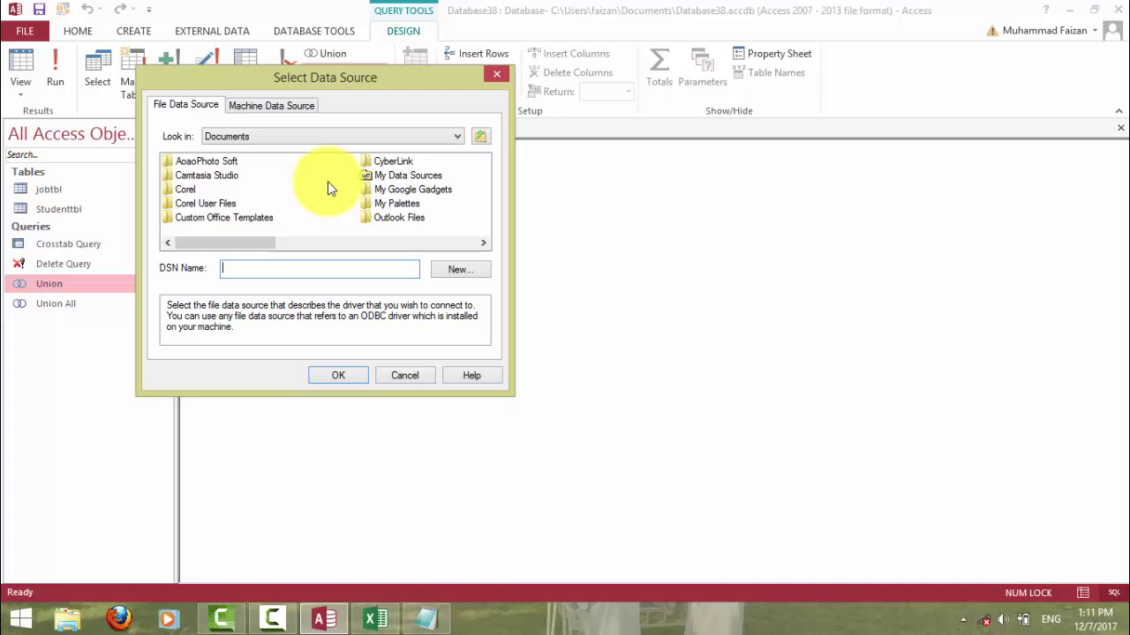
Try to set up a new file data source with the SQL Server driver, leaving its file name empty, and cancel the setup.
left_click(458, 268)
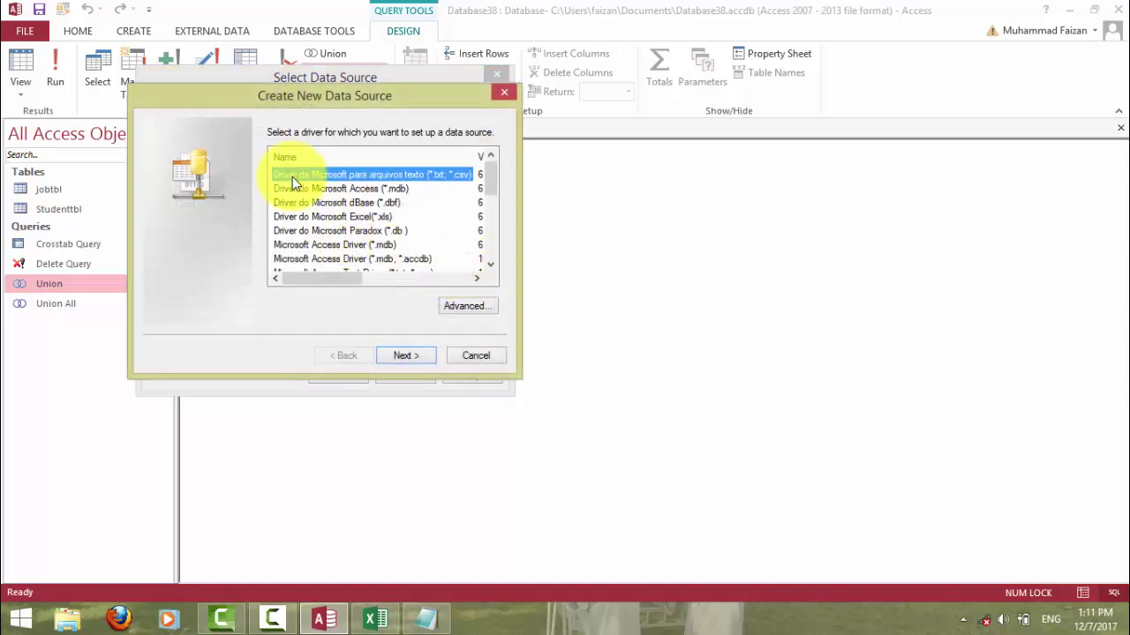
scroll(311, 230, "down", 5)
left_click(293, 258)
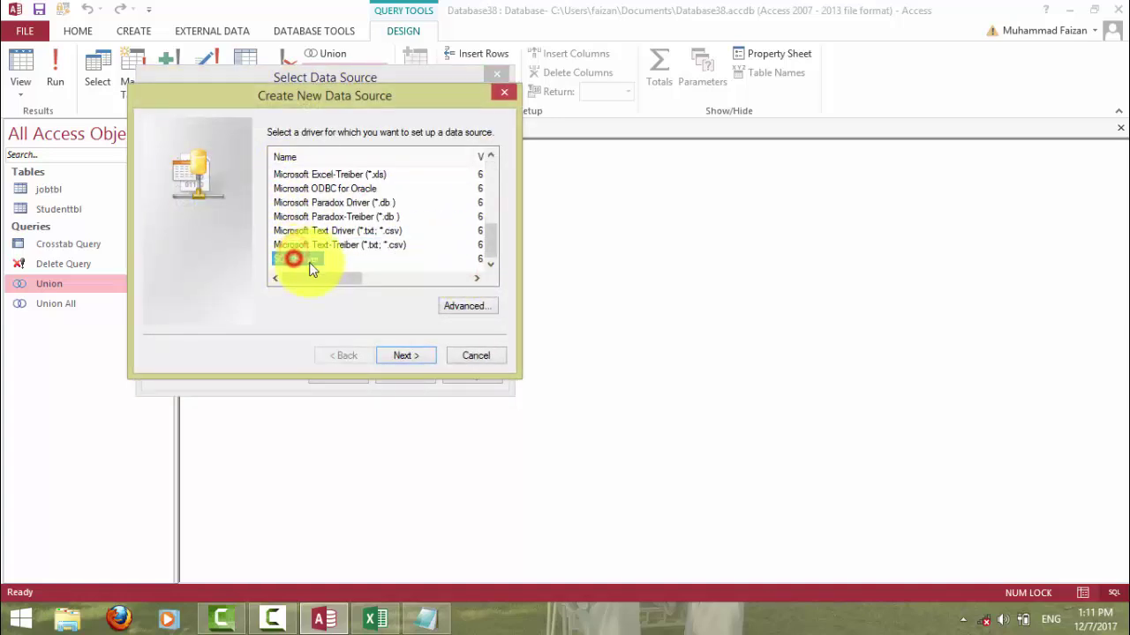
left_click(408, 353)
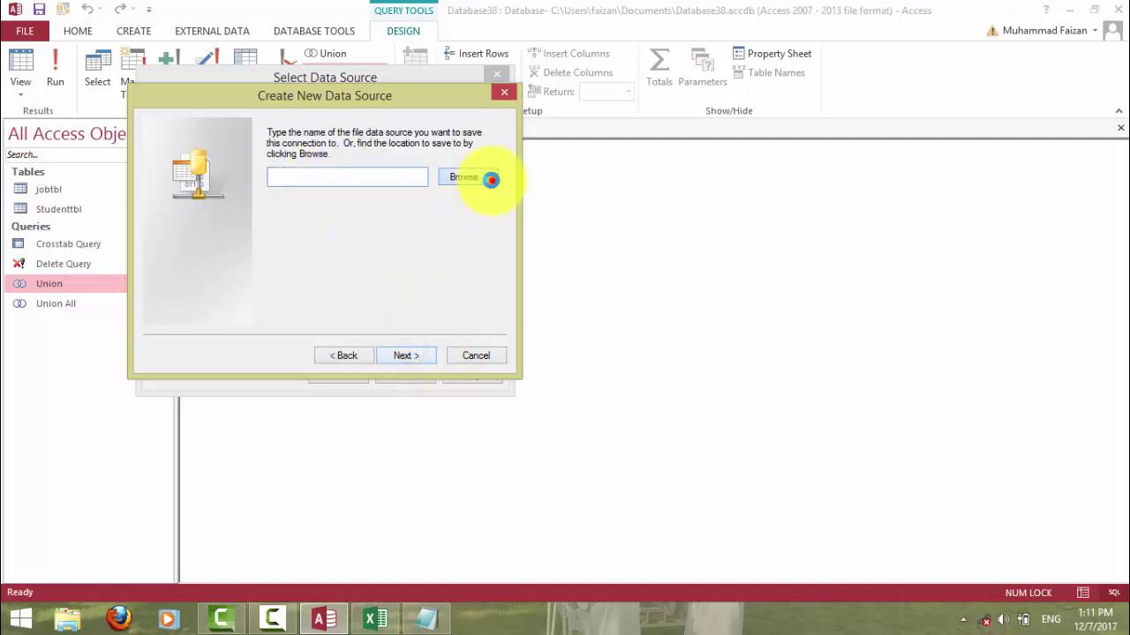
left_click(491, 179)
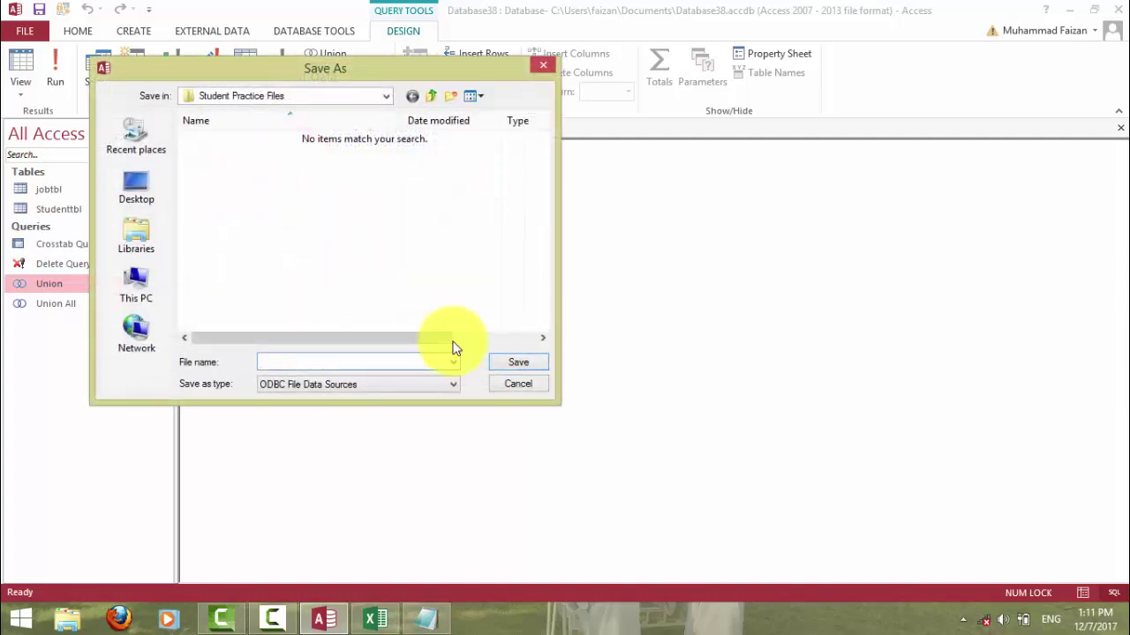
left_click(519, 384)
left_click(402, 356)
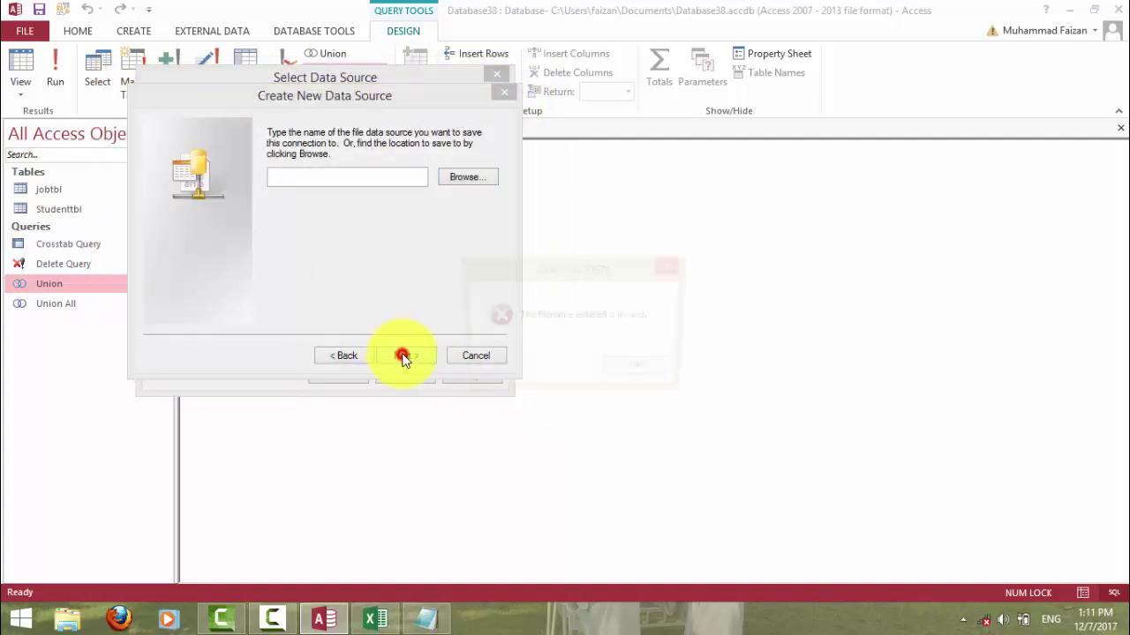
left_click(615, 371)
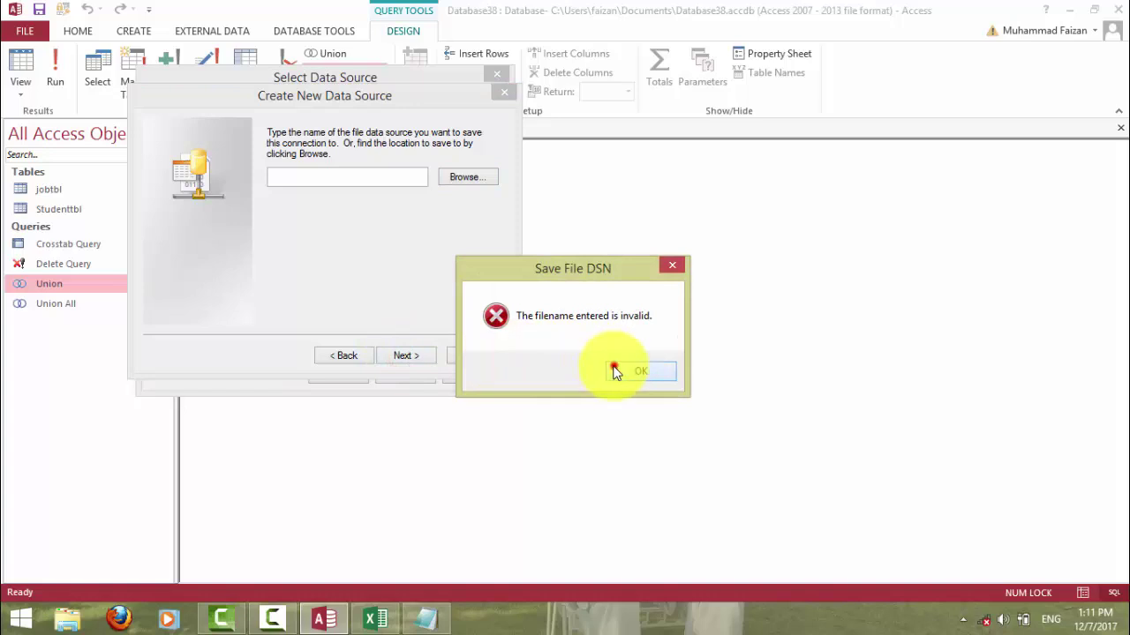
left_click(492, 358)
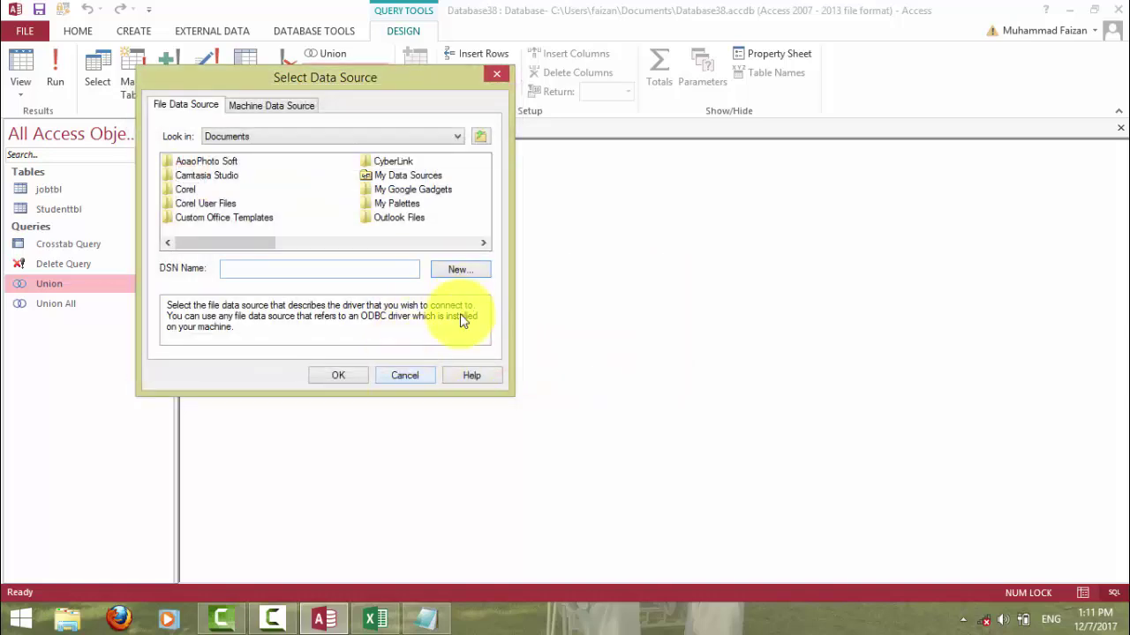
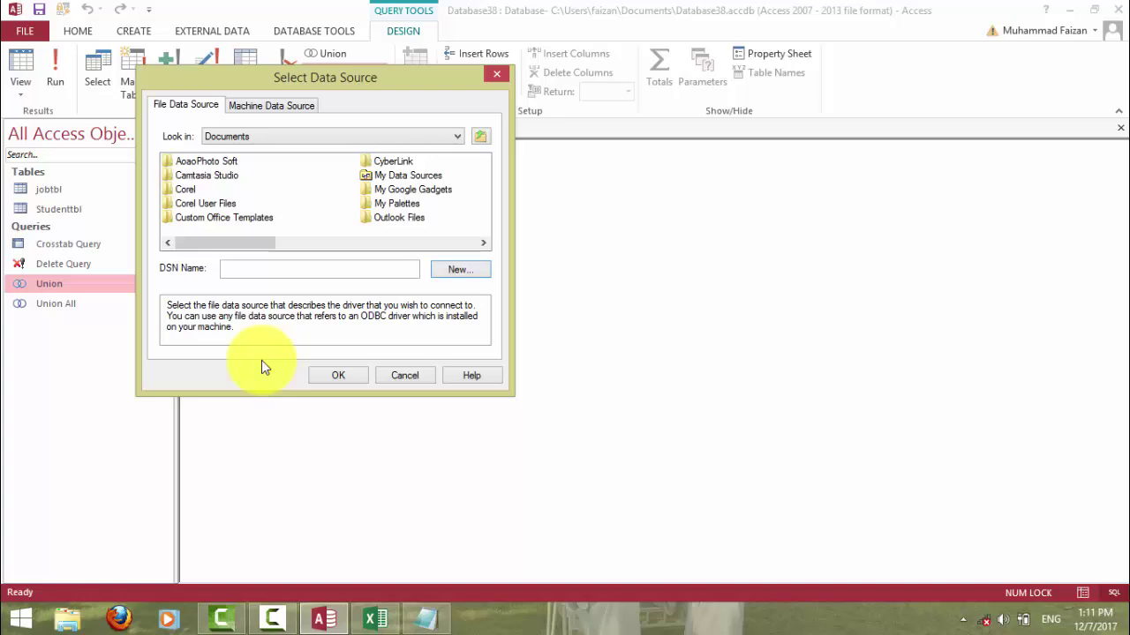
Cancel the data source selection and close the pass-through query without saving it.
left_click(404, 375)
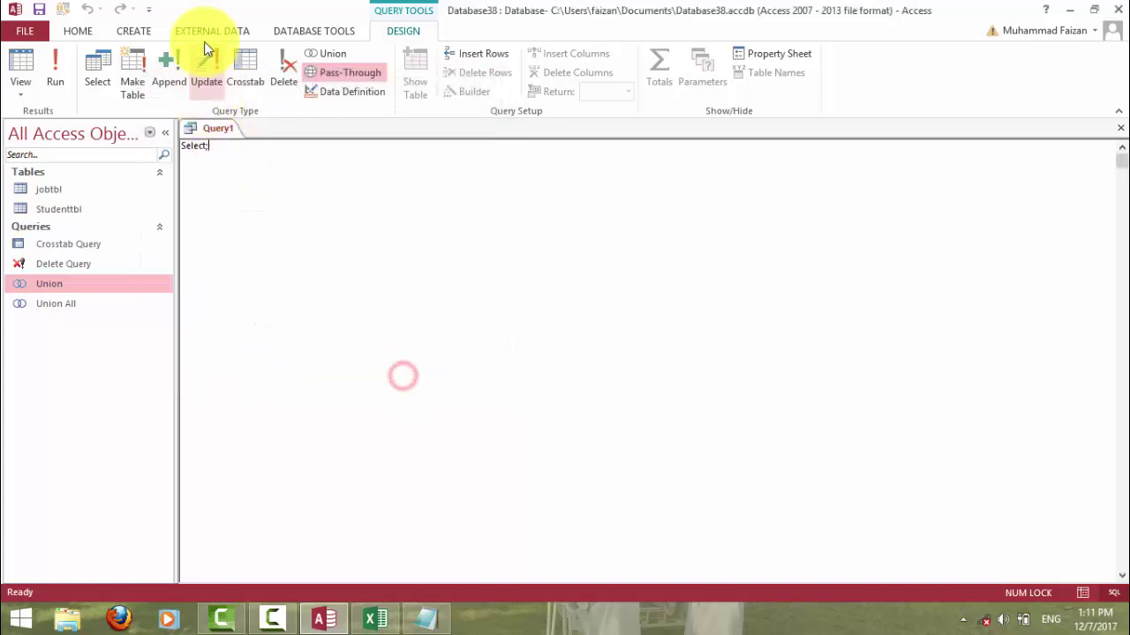
left_click(204, 34)
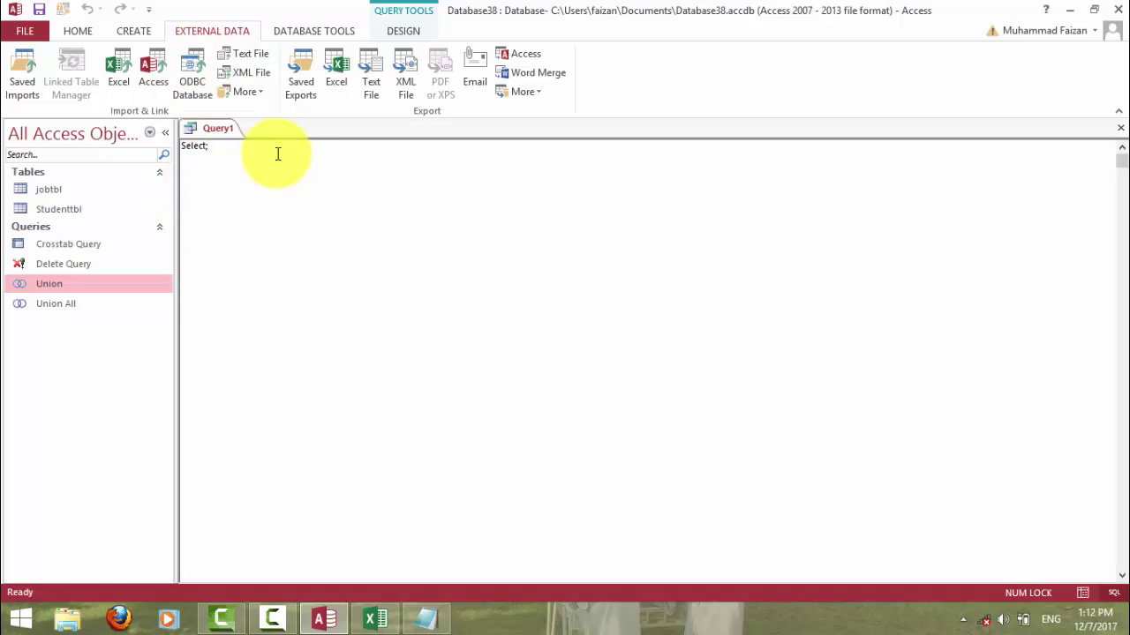
double_click(235, 151)
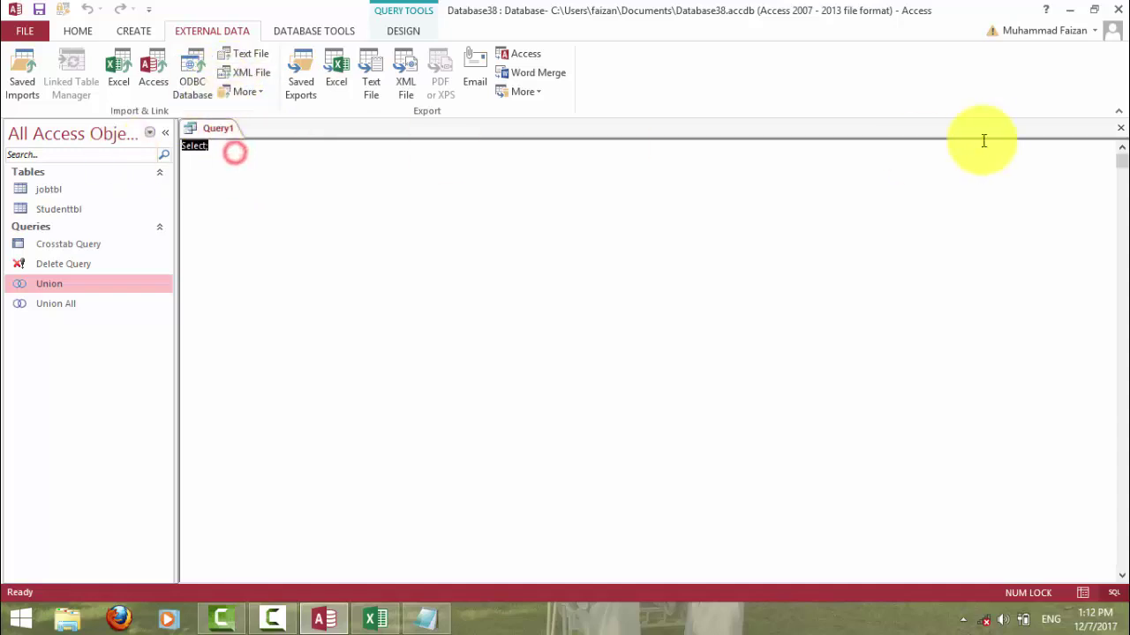
left_click(1121, 128)
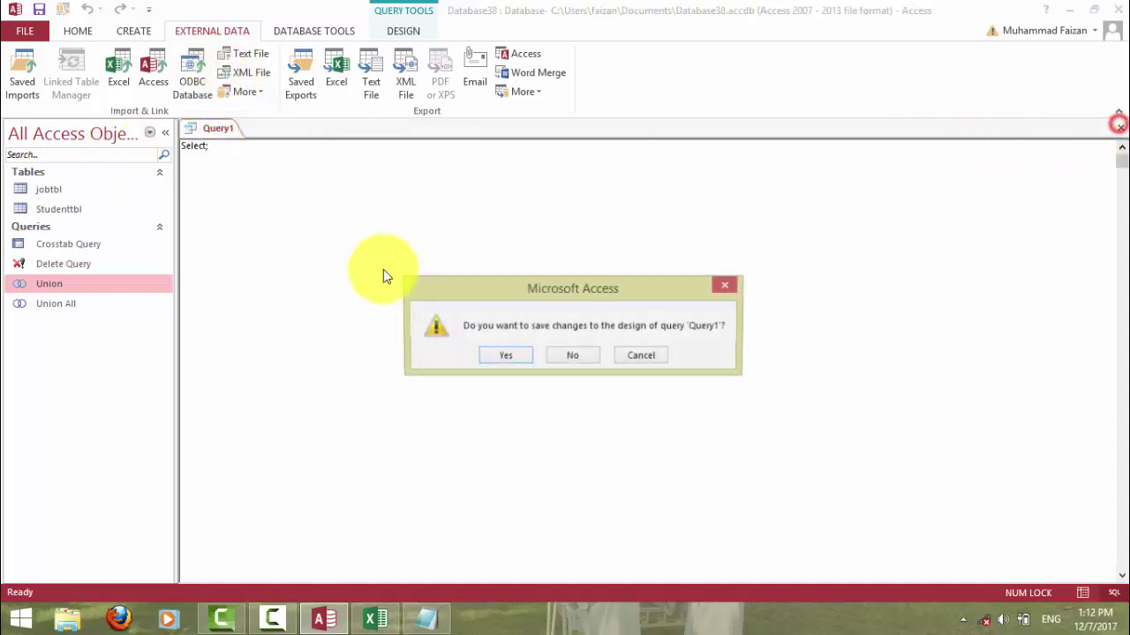
left_click(566, 353)
Create a blank query in Design view without adding tables and change it to a Data Definition query.
left_click(134, 31)
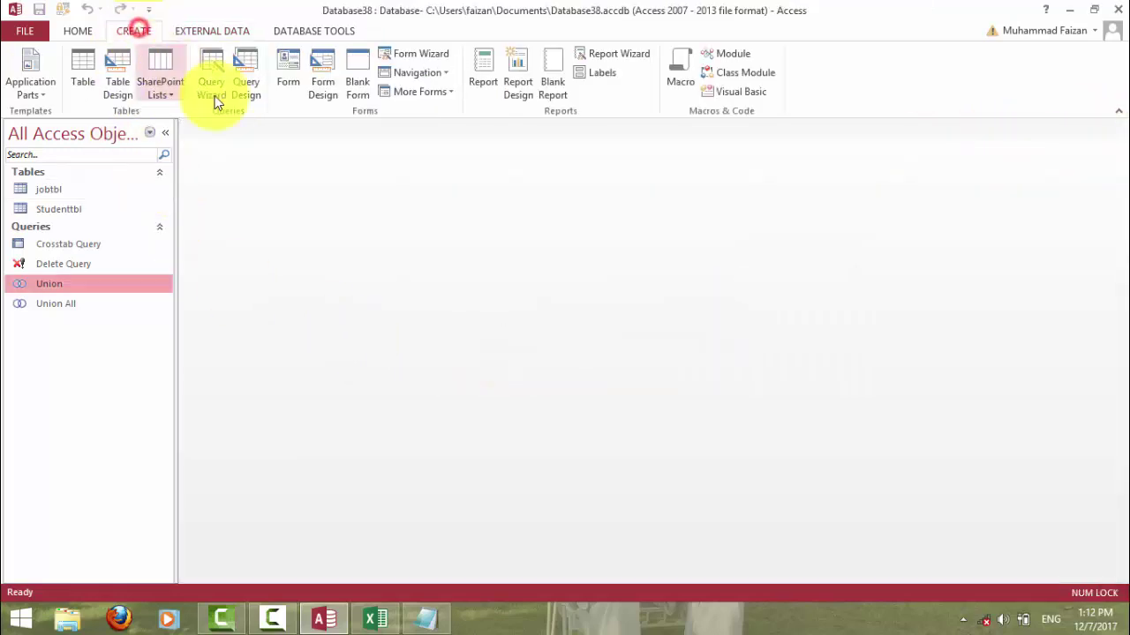
left_click(245, 82)
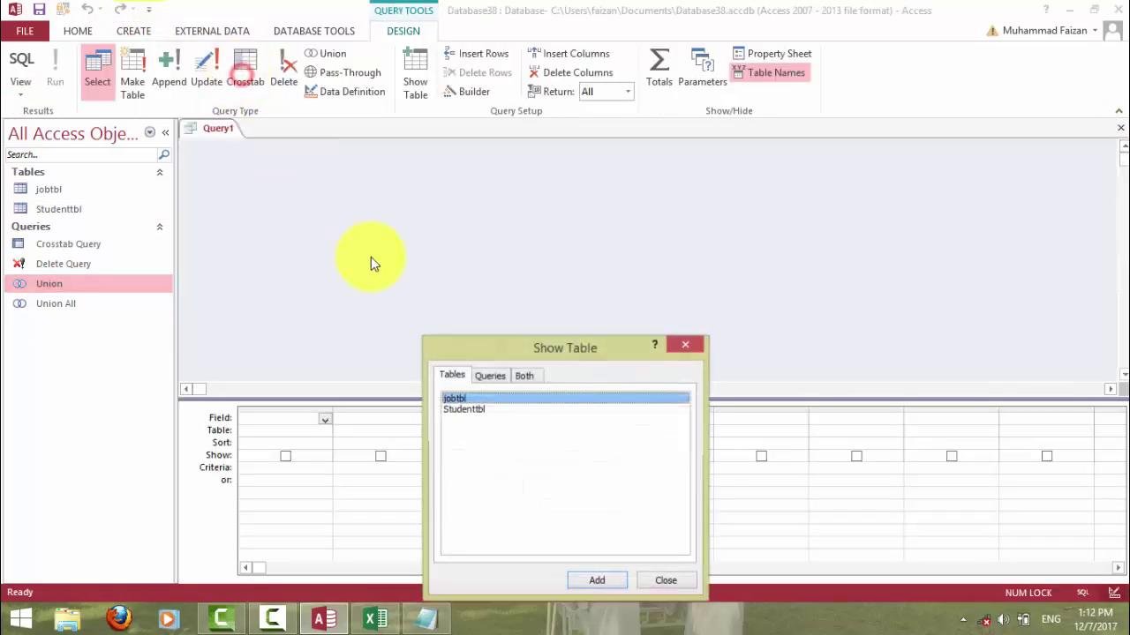
left_click(533, 353)
left_click(671, 471)
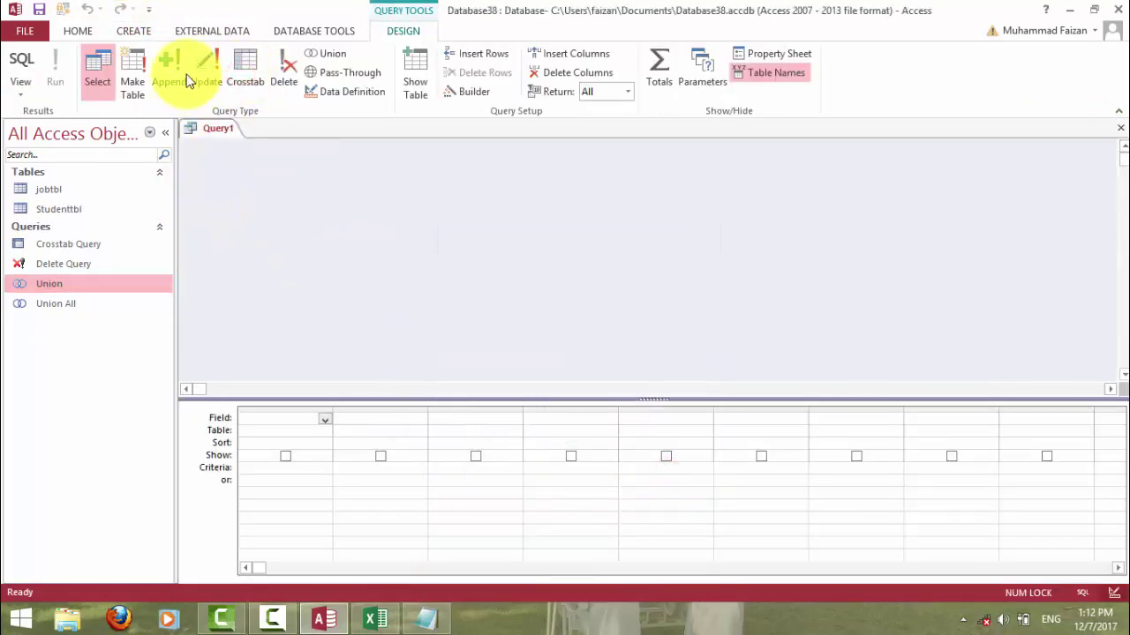
left_click(12, 80)
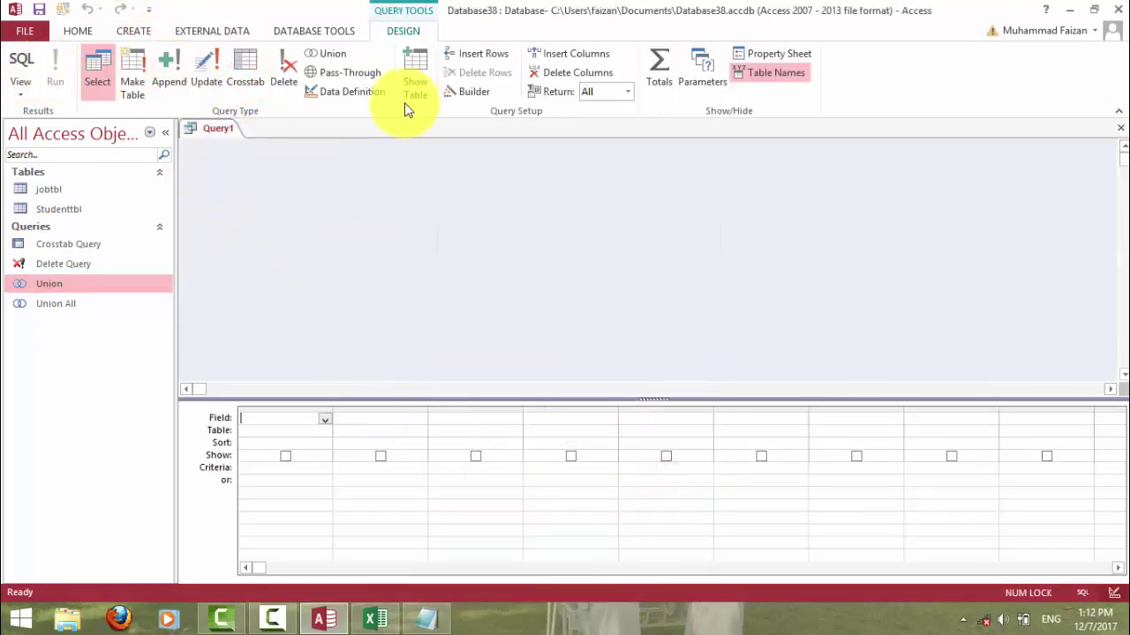
left_click(344, 94)
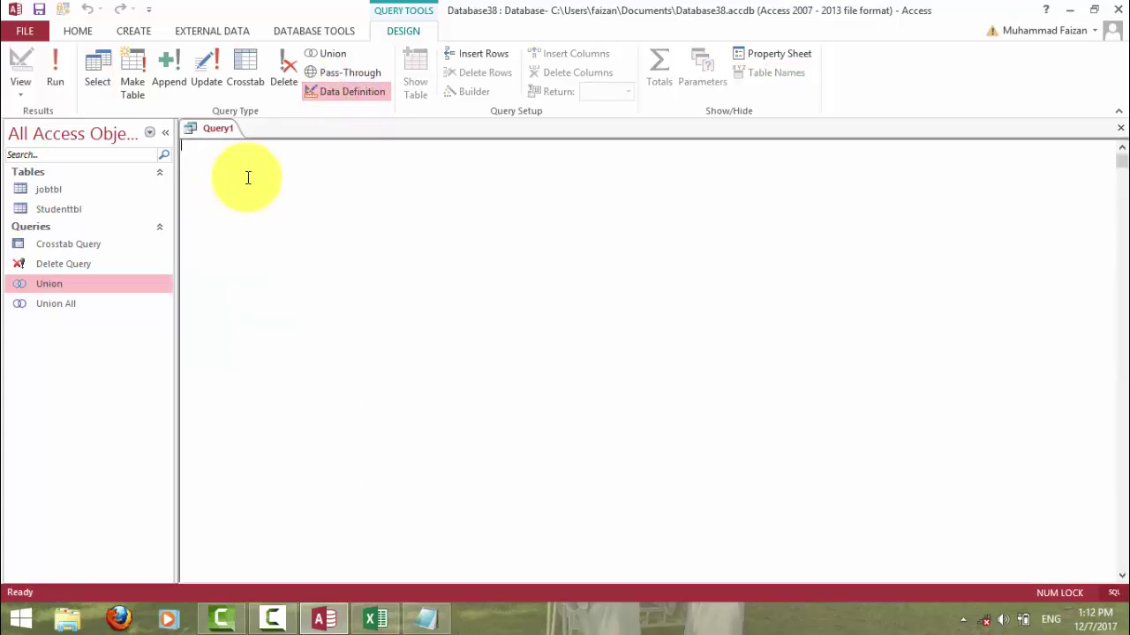
Begin the SQL statement with "Create table Badshah (ID Number, Name Text, Class".
type("Create table Badshah")
type("(ID")
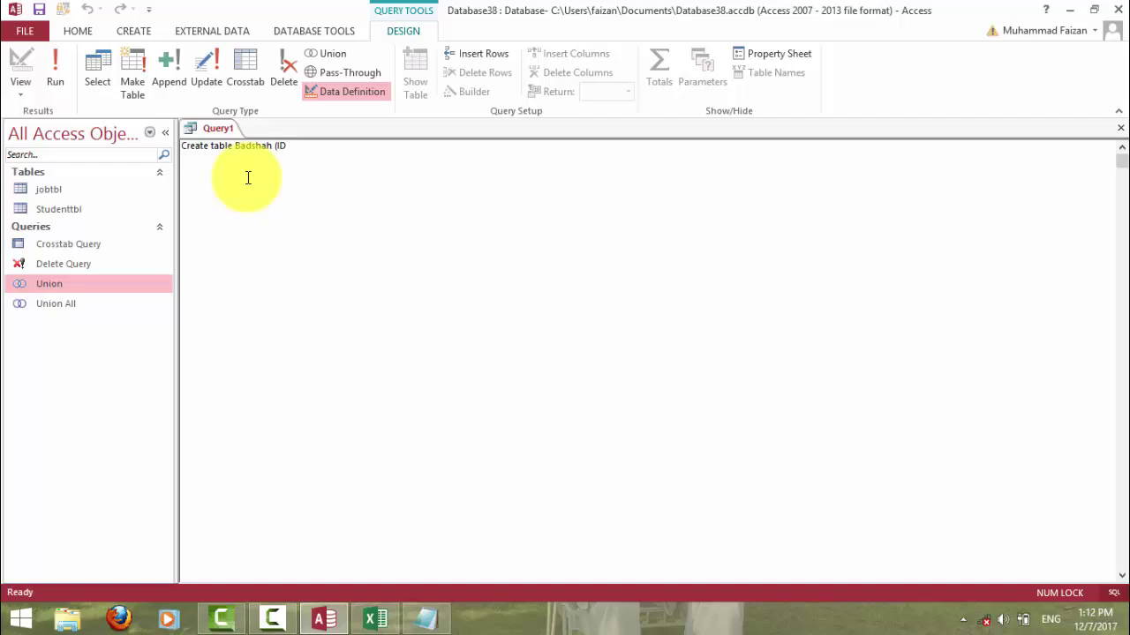
type(" Number")
type(", ")
type("Name,,")
key("BackSpace")
type("text")
key("BackSpace")
key("BackSpace")
key("BackSpace")
key("BackSpace")
type("Text, Class ")
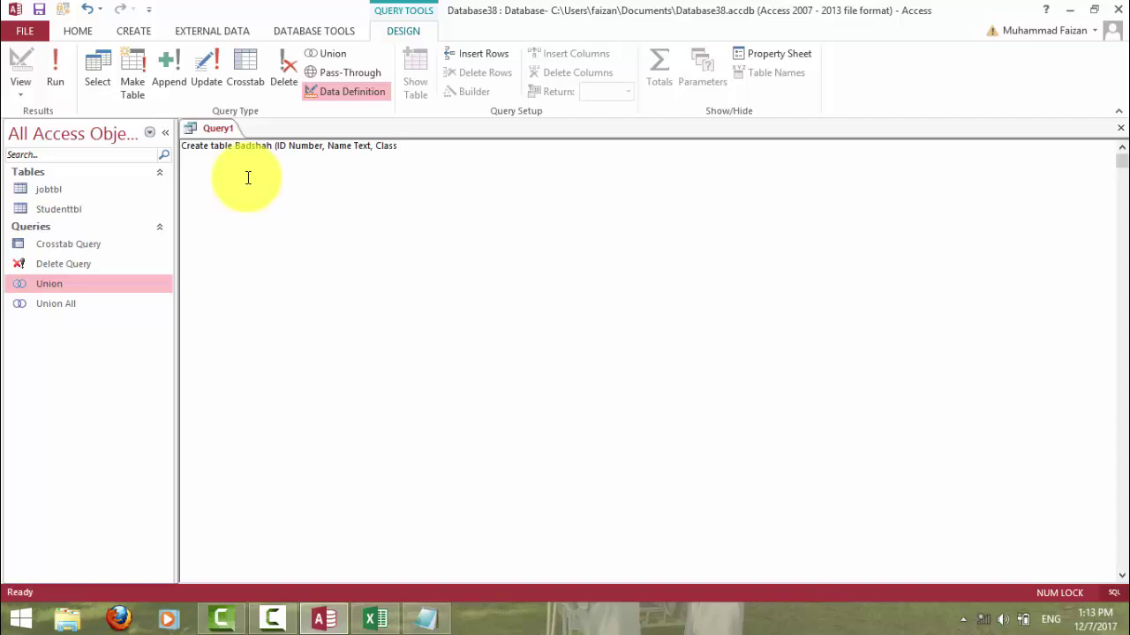
Complete the SQL statement with the Text type for Class, then "Phone number, Adate Date/time);".
type("Text")
type(", Phone numb")
type("er")
type(" Numb")
key("BackSpace")
key("BackSpace")
key("BackSpace")
key("BackSpace")
key("BackSpace")
key("BackSpace")
key("BackSpace")
key("BackSpace")
key("BackSpace")
key("BackSpace")
key("BackSpace")
type("number, a")
key("BackSpace")
type("Adate")
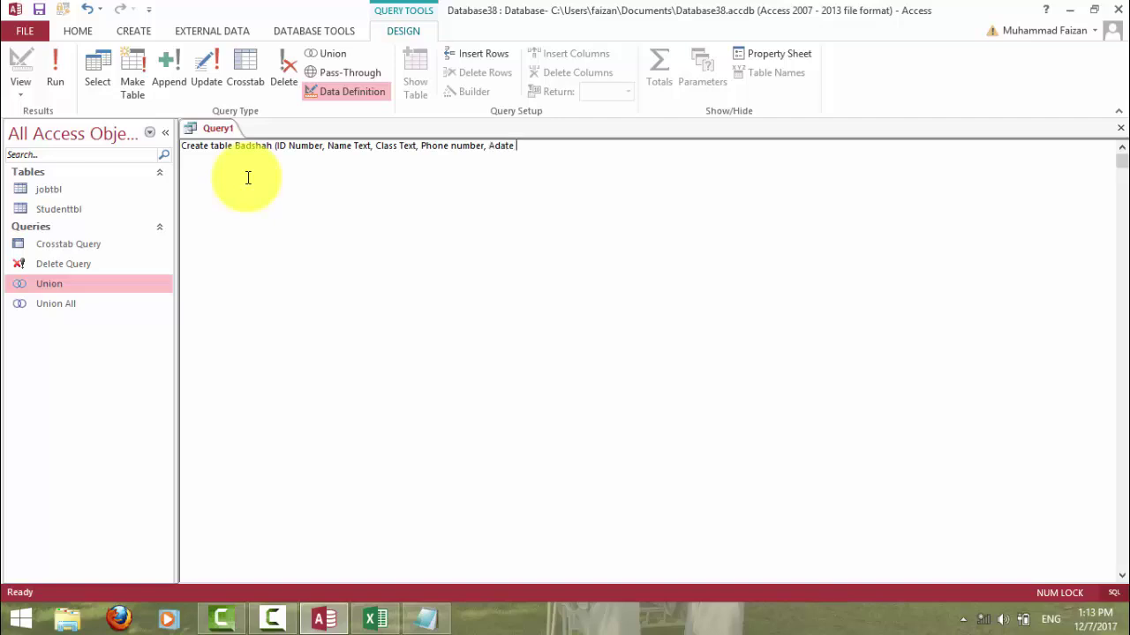
type(" Date/time);")
Run the data definition query, correct Adate's type to Date, and run it again to create the Badshah table.
left_click(54, 67)
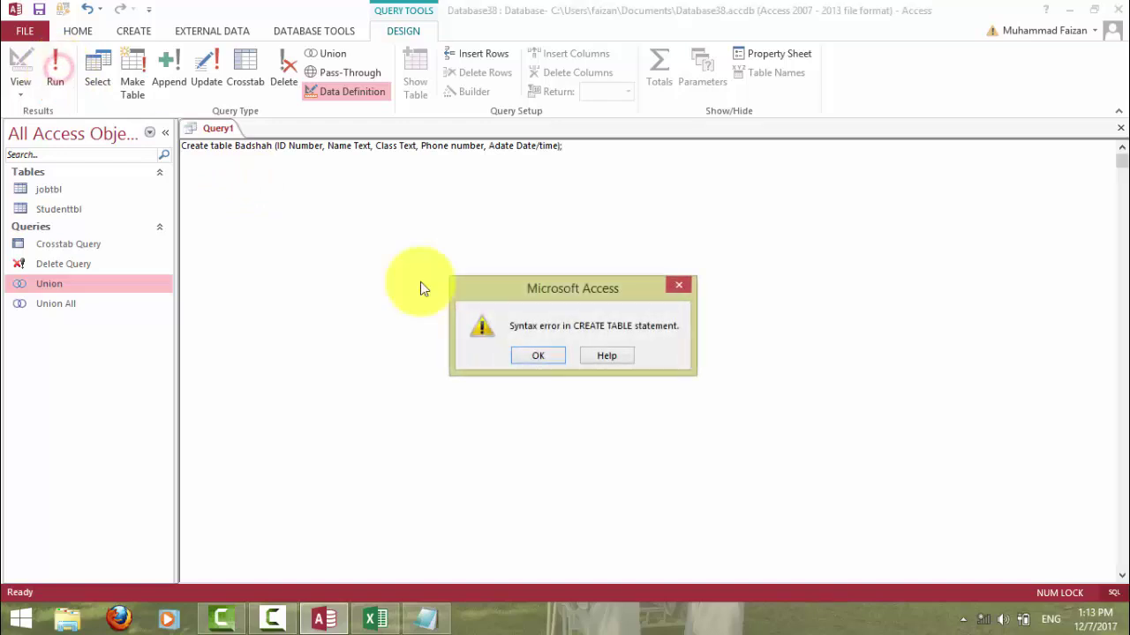
left_click(550, 353)
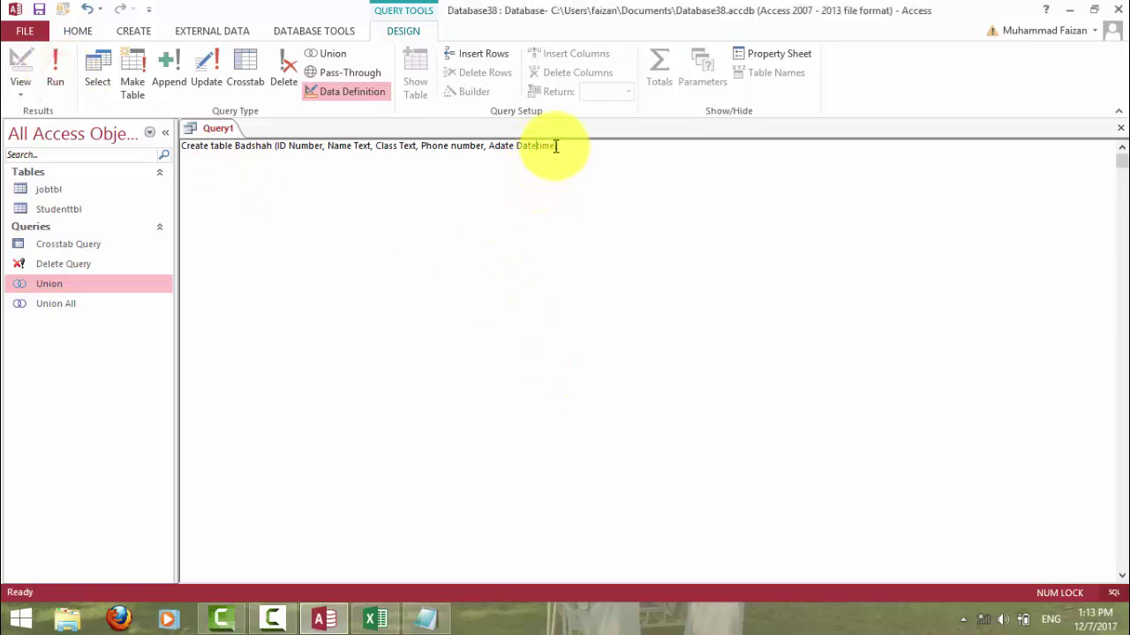
key("BackSpace")
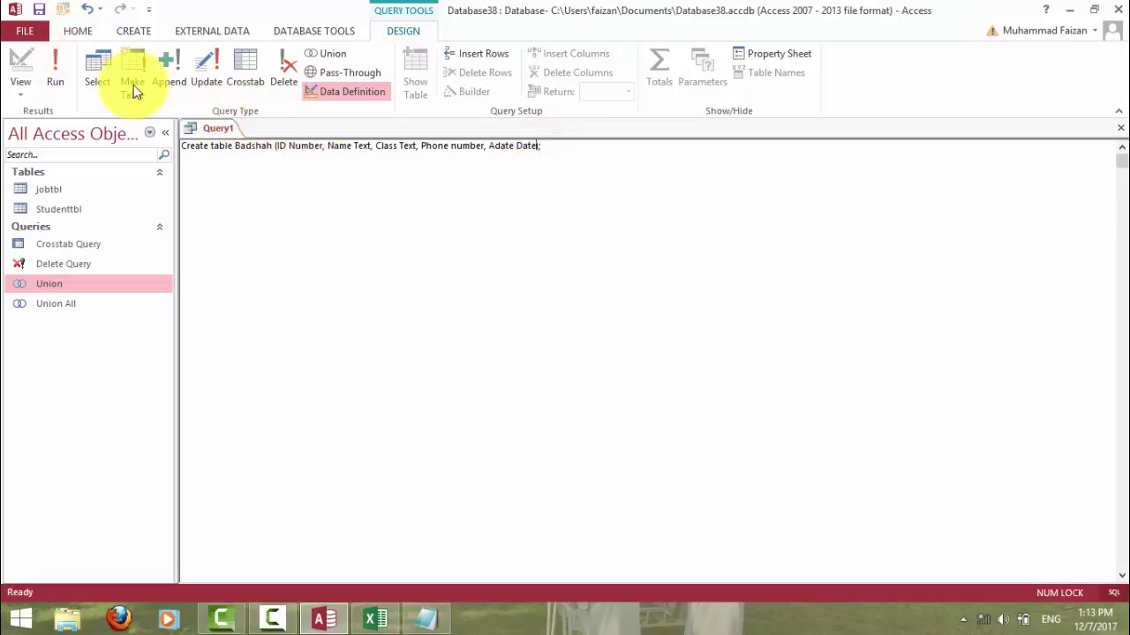
left_click(67, 75)
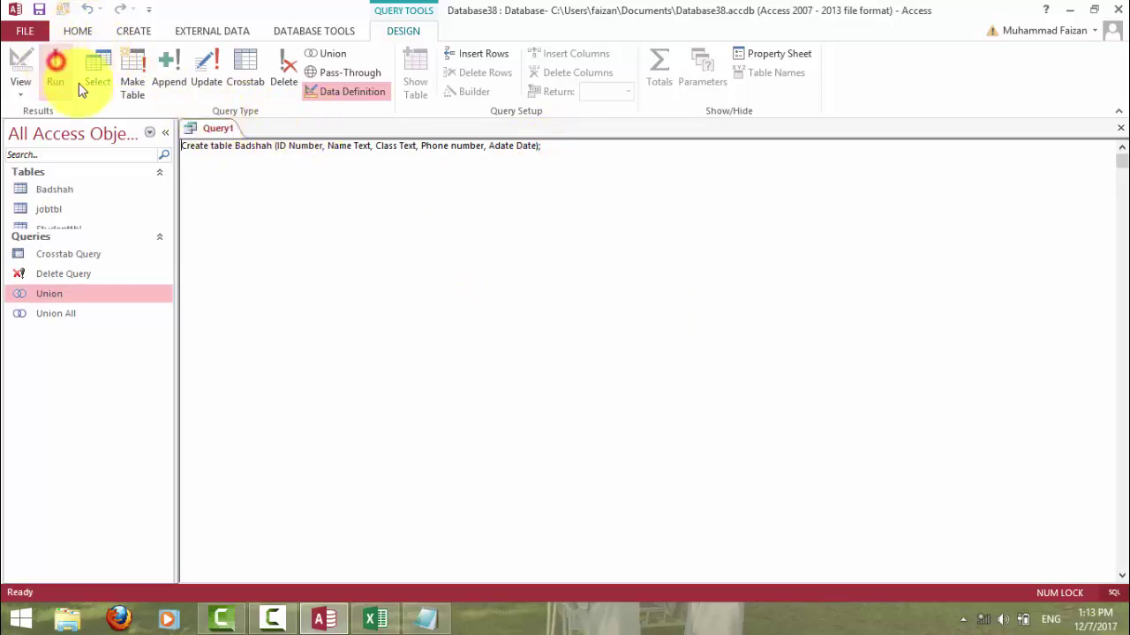
Open the Badshah table and check its Name, Class, Phone and Adate fields.
double_click(54, 189)
left_click(303, 161)
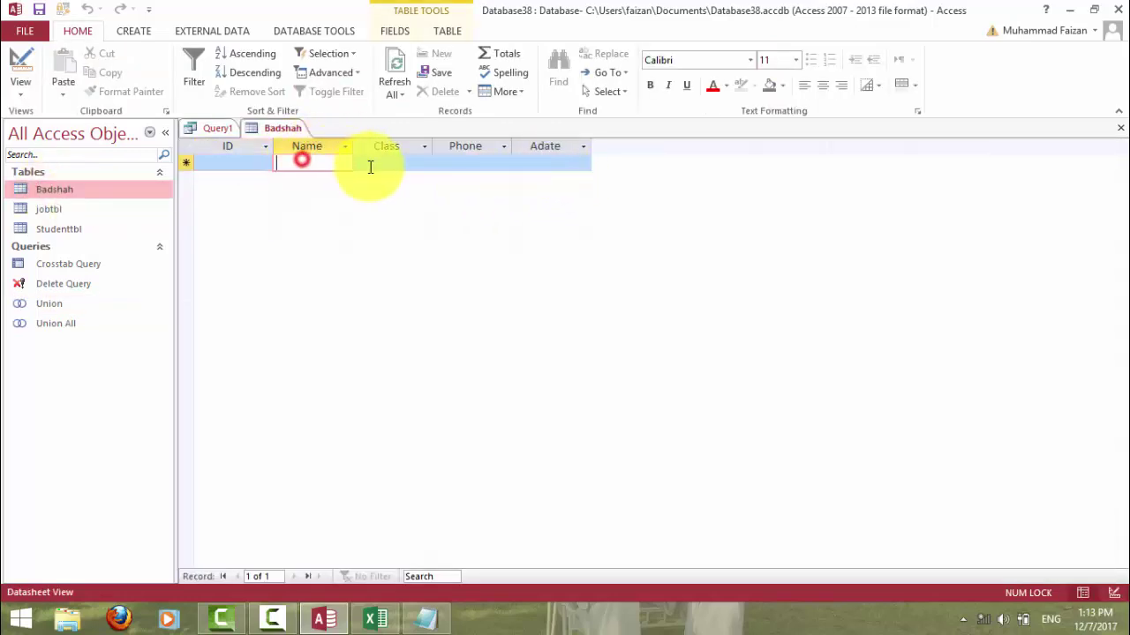
left_click(398, 165)
left_click(491, 163)
left_click(556, 164)
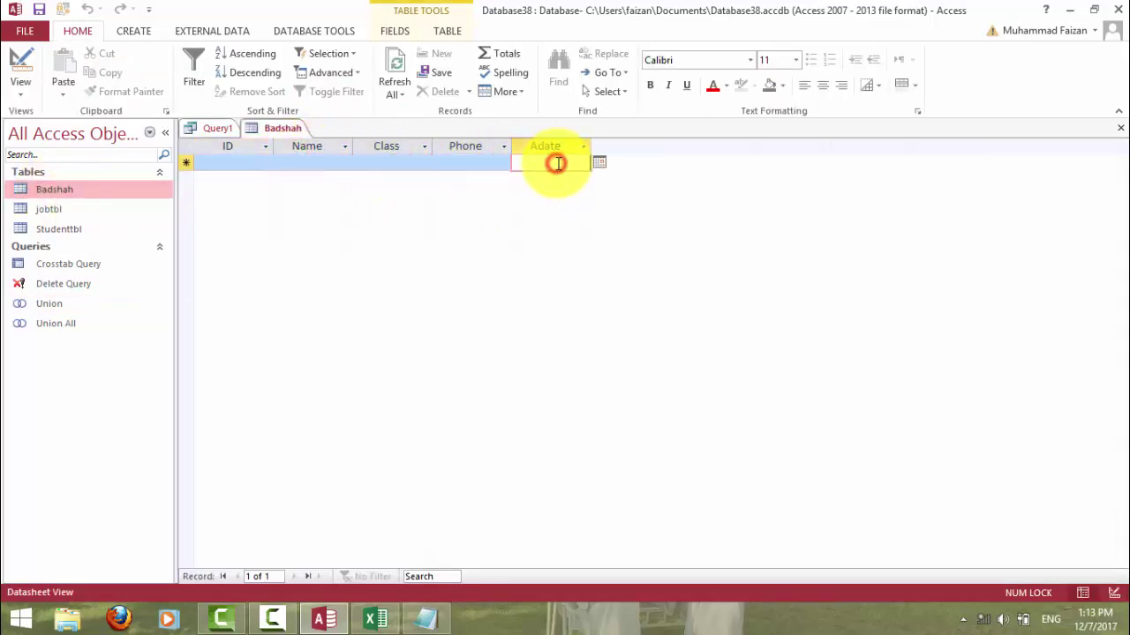
Go through the Badshah table's fields from Adate back to ID and close the table.
left_click(599, 163)
left_click(444, 168)
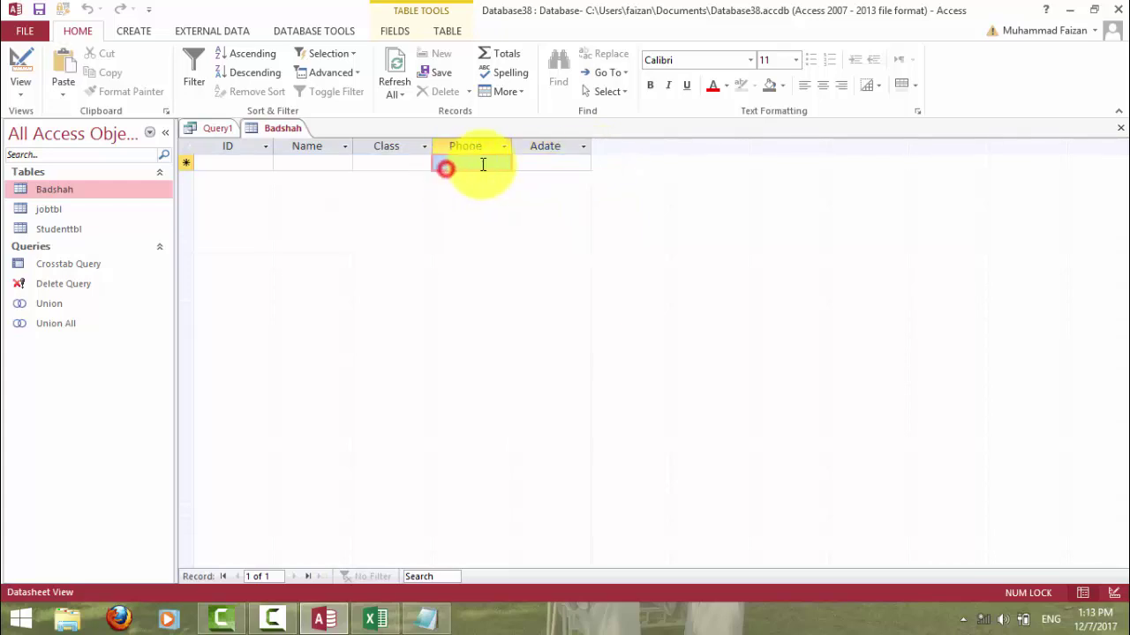
left_click(375, 160)
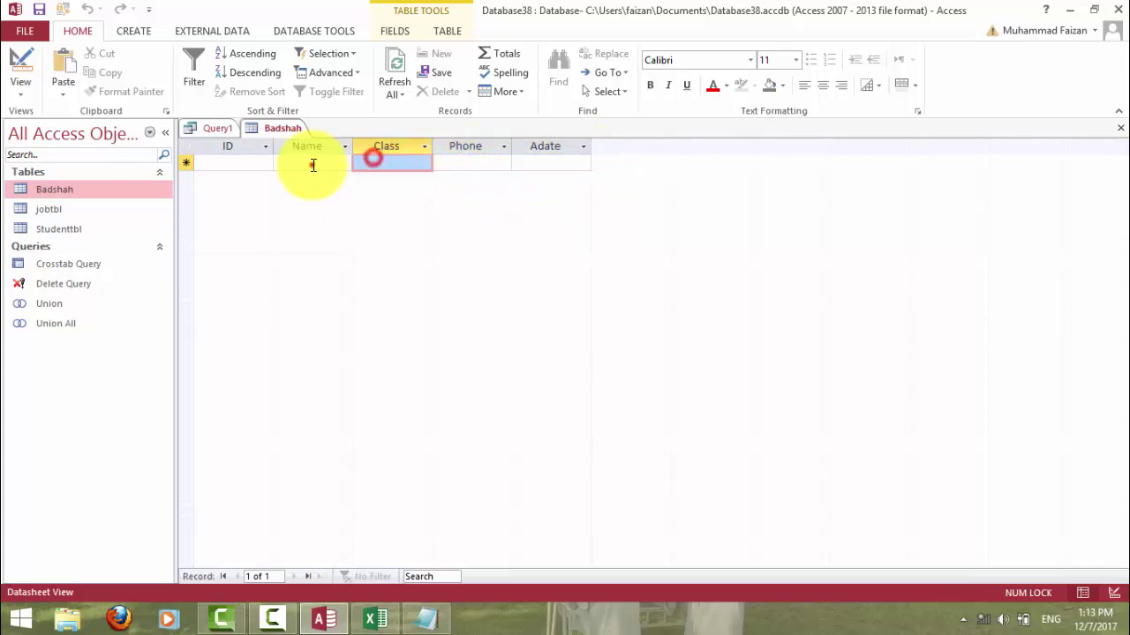
left_click(309, 162)
left_click(251, 160)
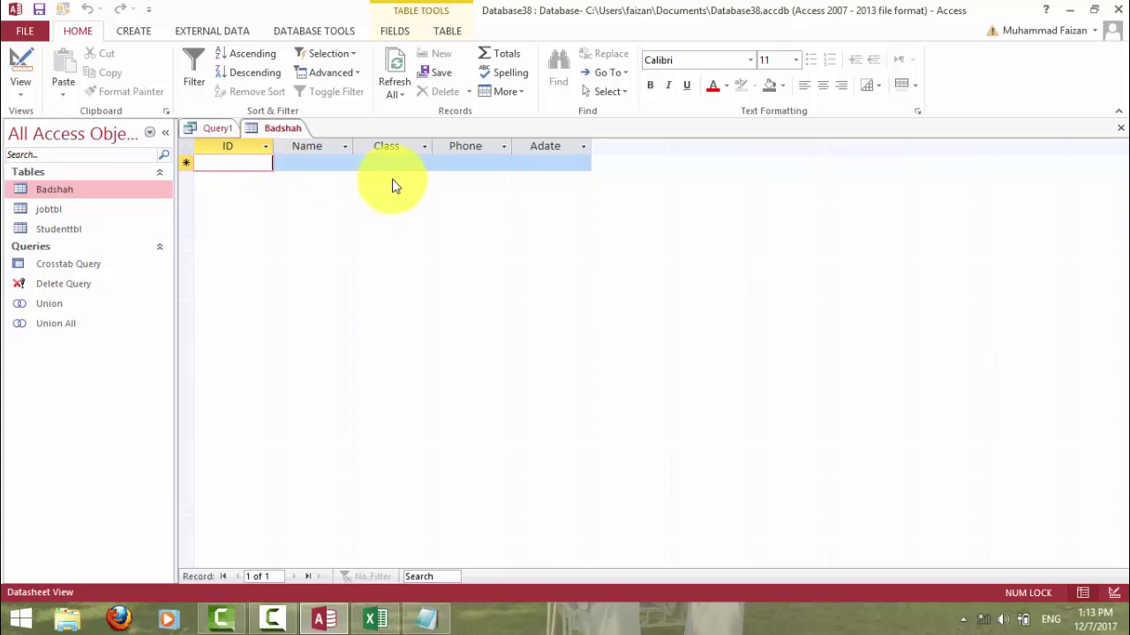
left_click(1119, 129)
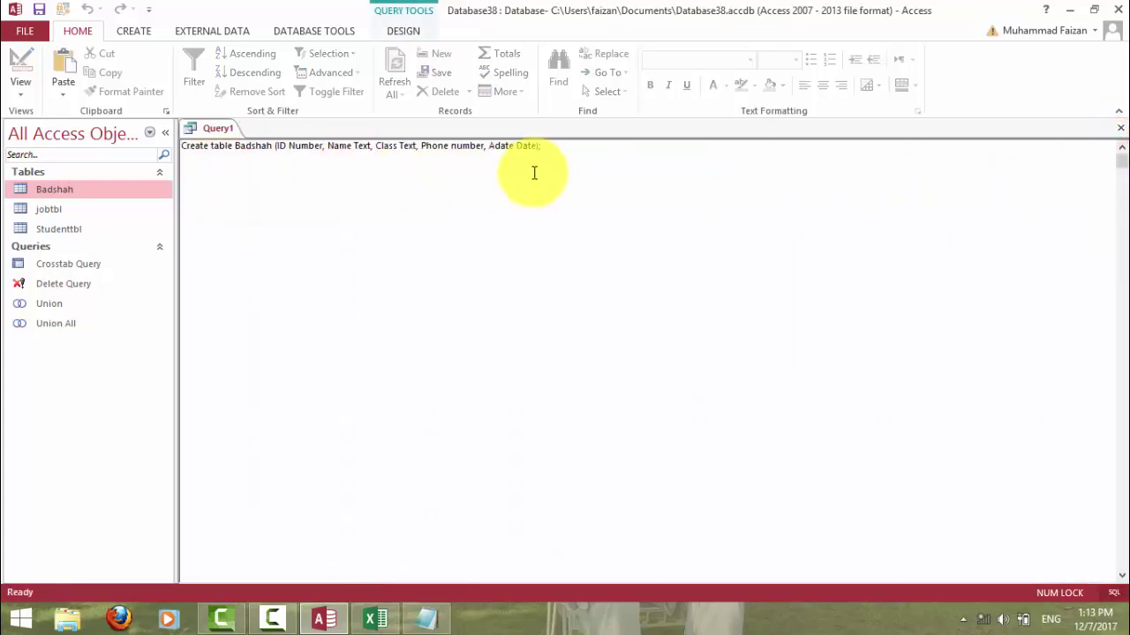
Review the complete Create table statement in Query1 and its Data Definition query type.
left_click(571, 157)
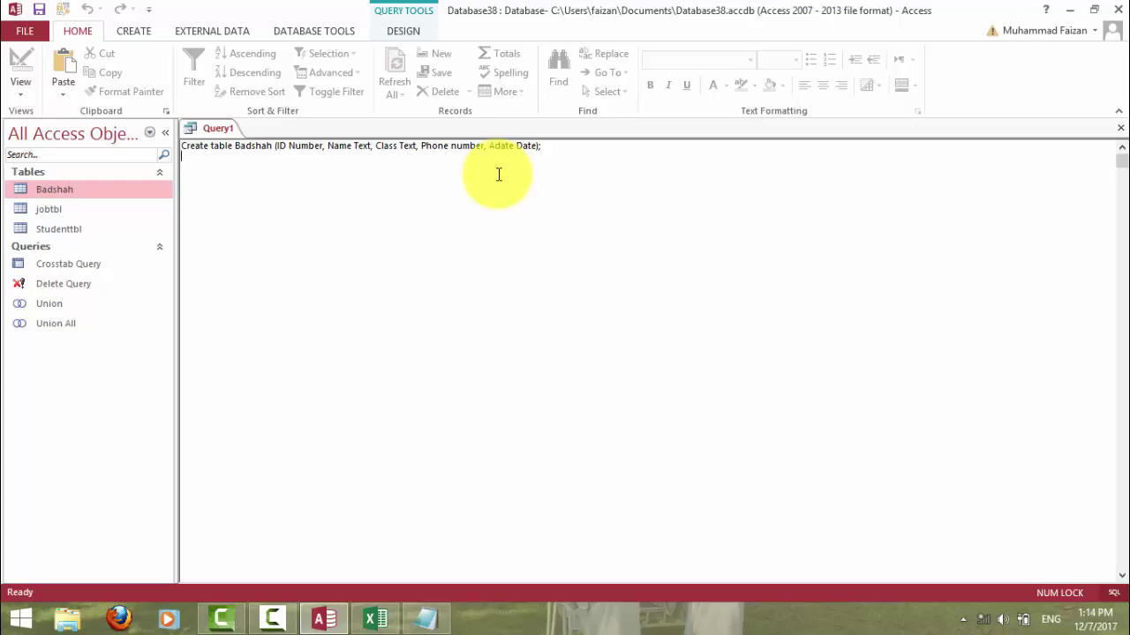
left_click(406, 30)
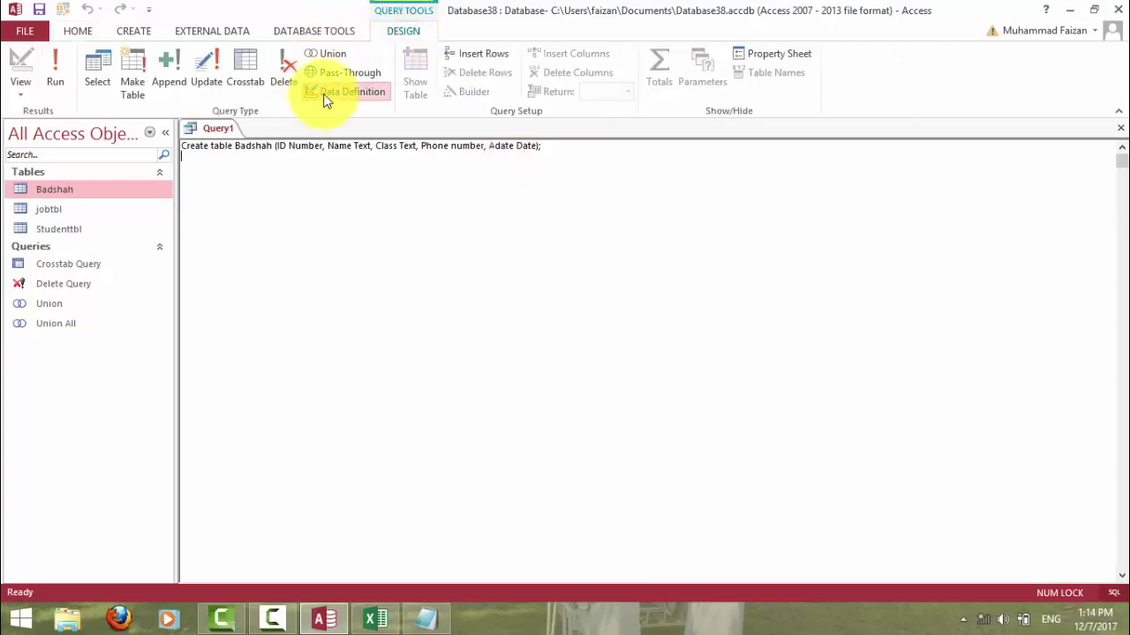
left_click(325, 97)
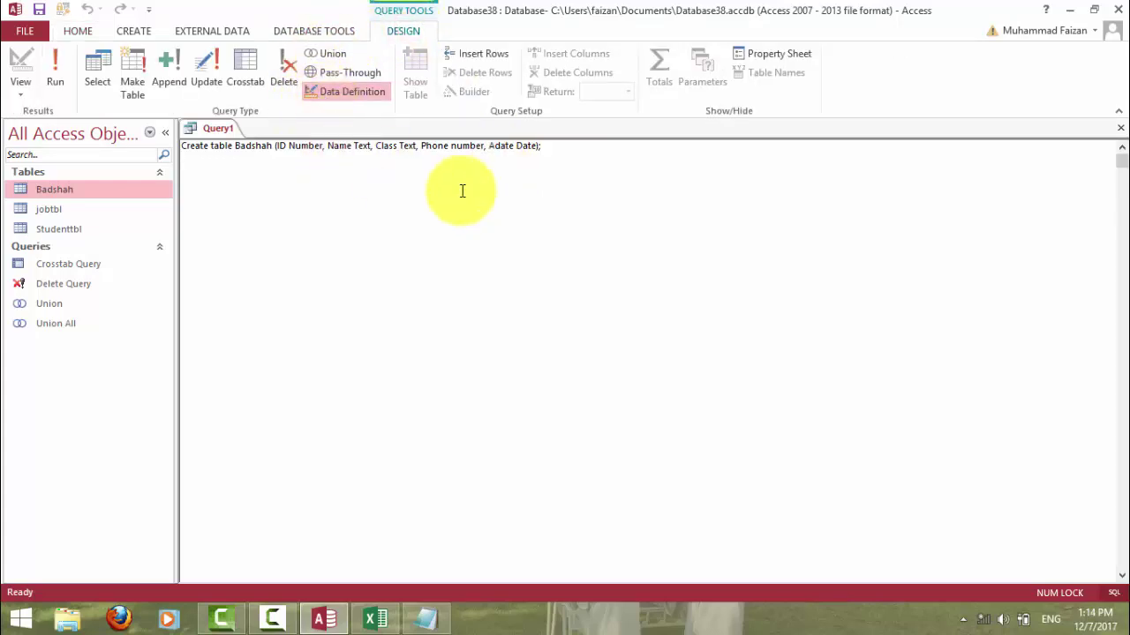
left_click_drag(588, 148, 166, 146)
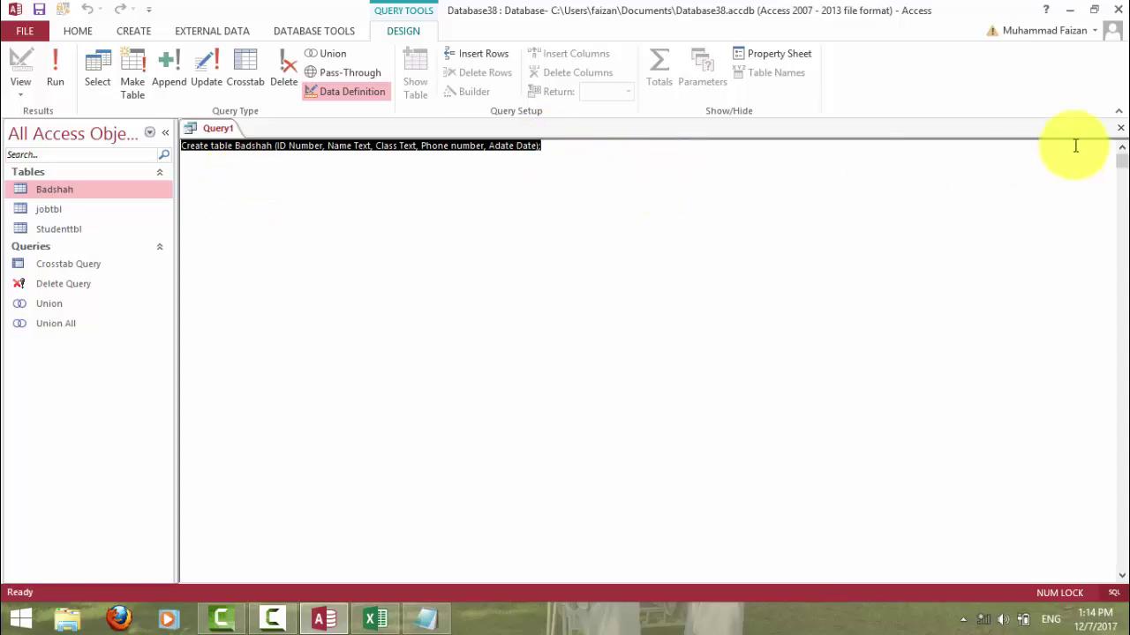
Close the query and save it under the name "DataDefinition Quey".
left_click(1120, 128)
left_click(492, 356)
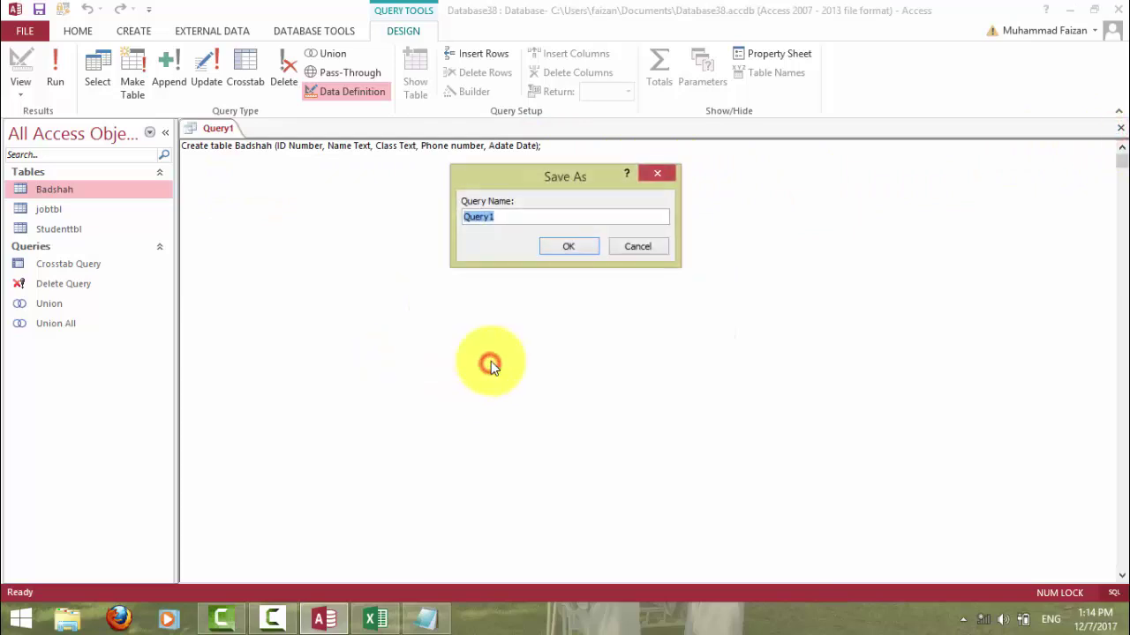
type("DataD")
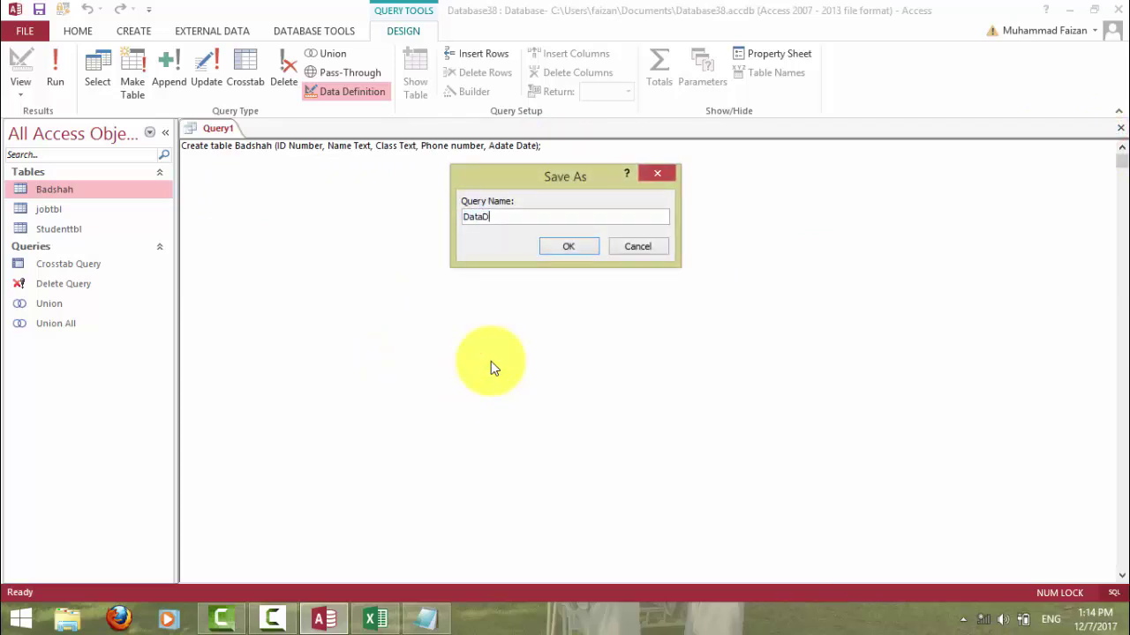
type("efinisti")
key("BackSpace")
key("BackSpace")
key("BackSpace")
type("t8")
key("BackSpace")
type("ion Query")
key("Return")
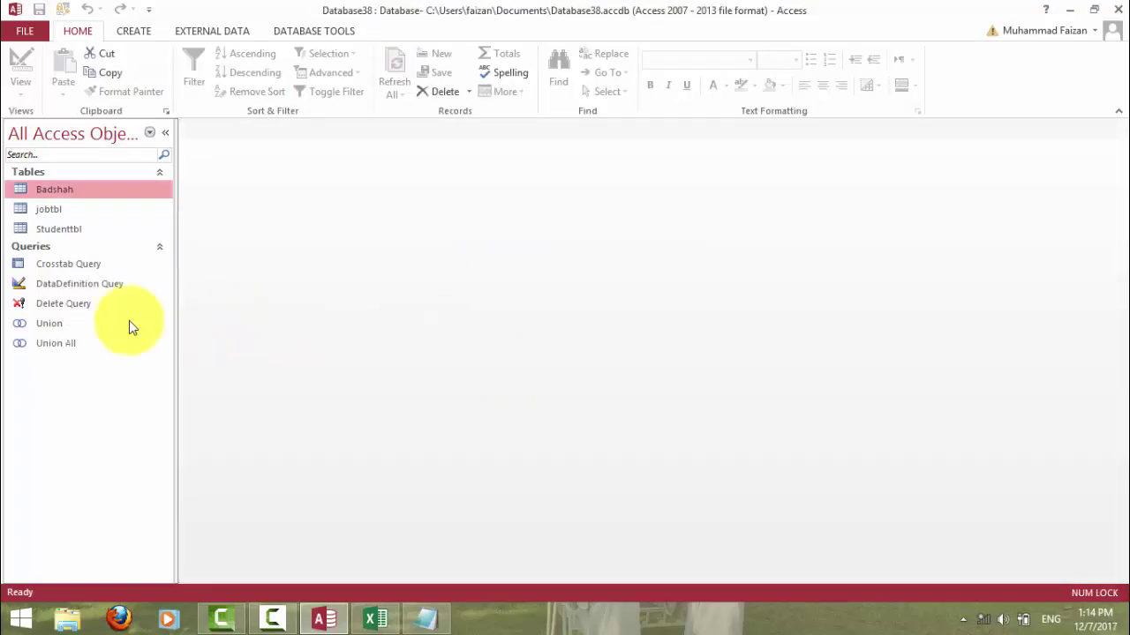
Try to run the saved DataDefinition Quey query while the Badshah table still exists.
double_click(55, 286)
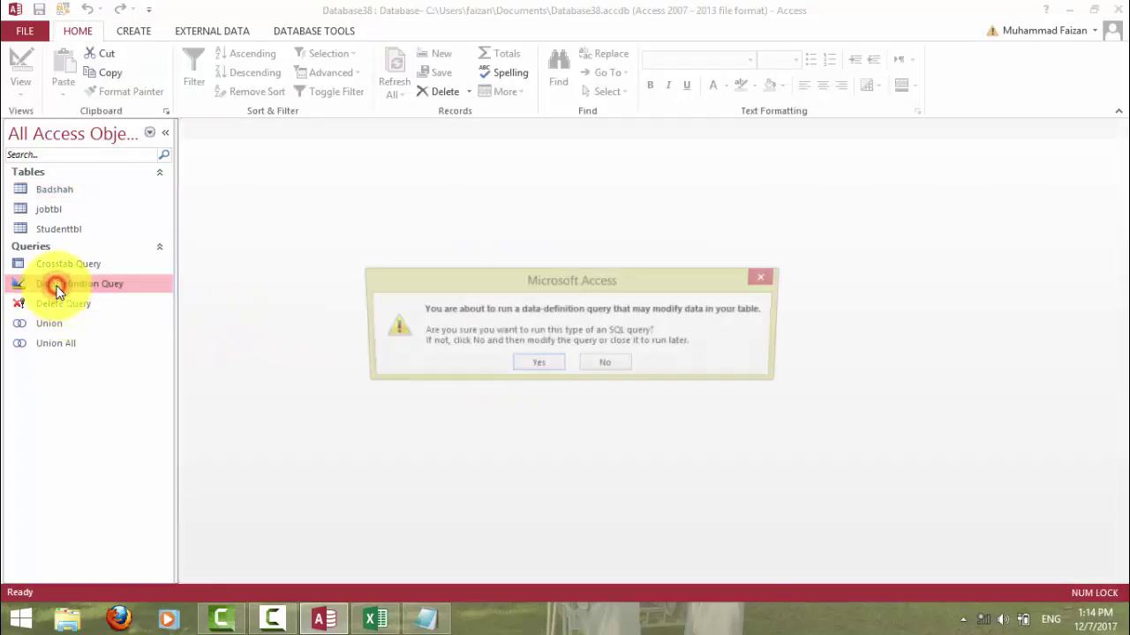
left_click(535, 360)
left_click(536, 358)
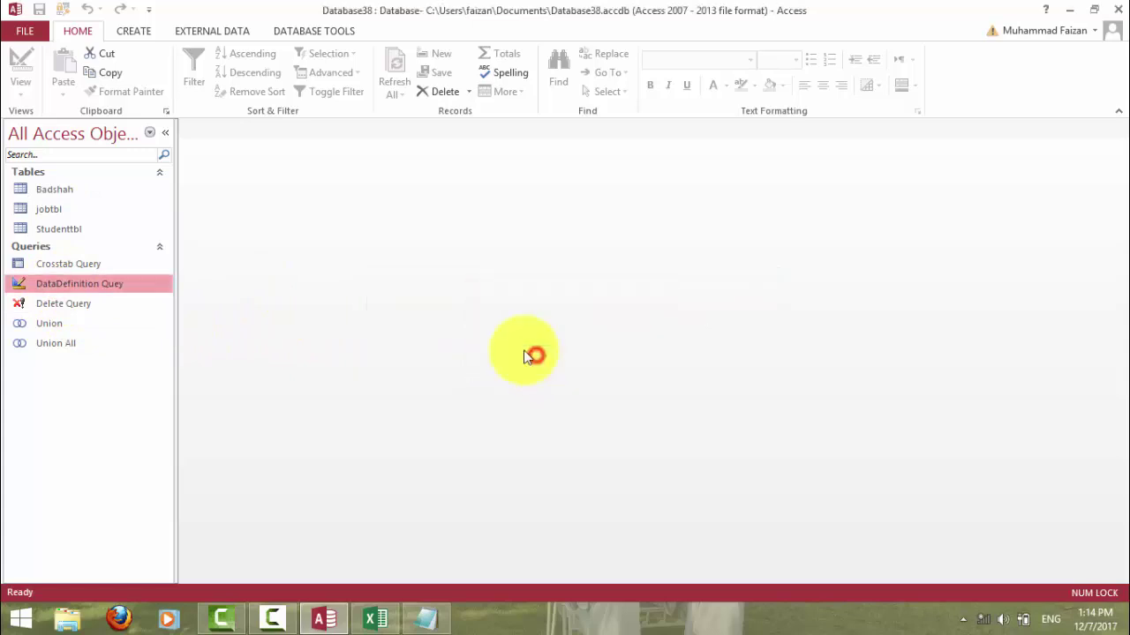
Delete the Badshah table from the database.
left_click(53, 189)
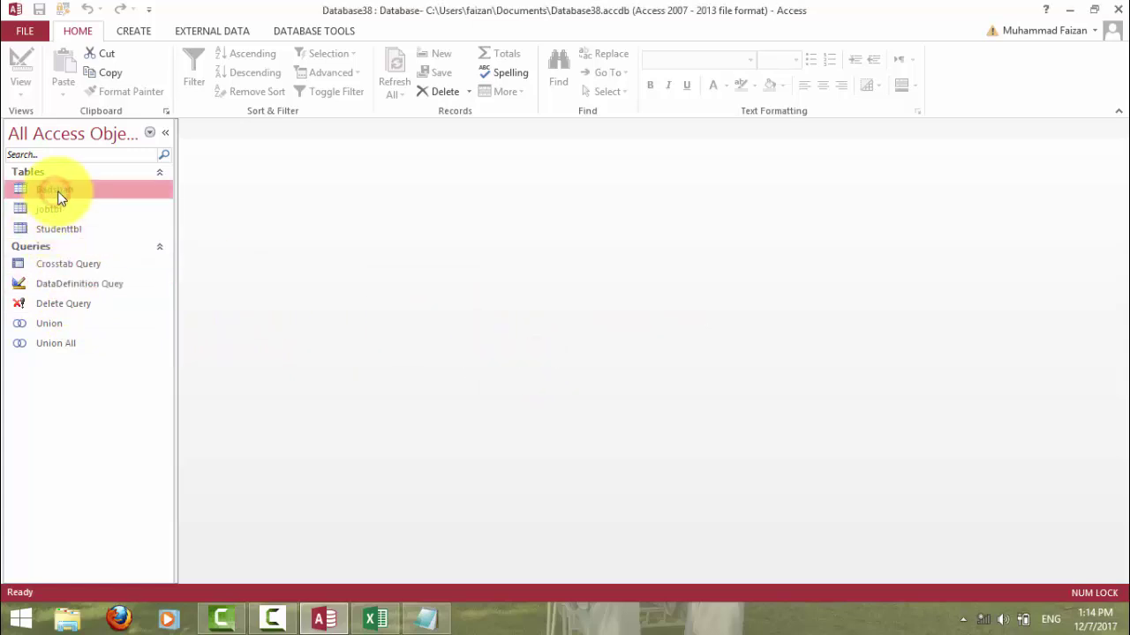
key("Delete")
left_click(501, 362)
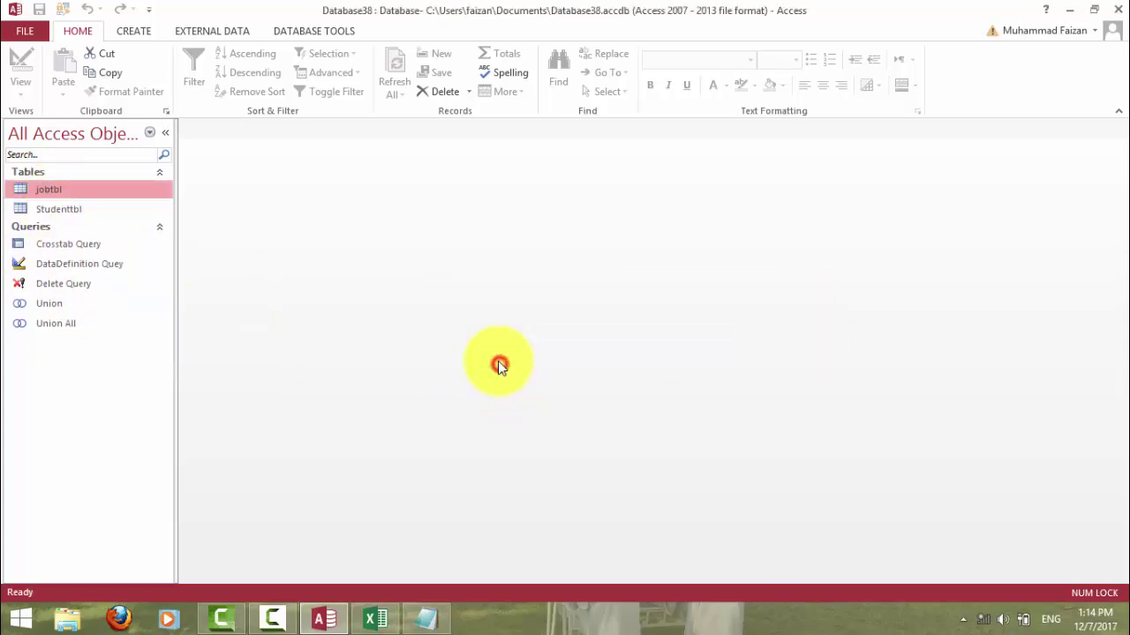
Run DataDefinition Quey again to recreate the Badshah table and check the new table in Datasheet View.
double_click(62, 264)
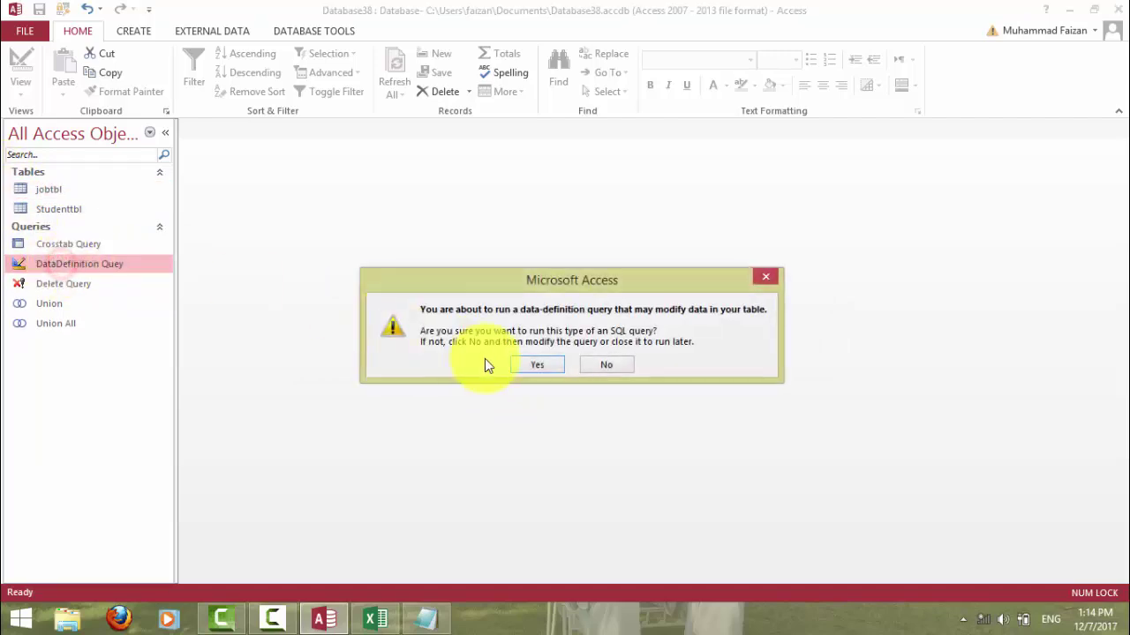
left_click(530, 361)
double_click(26, 189)
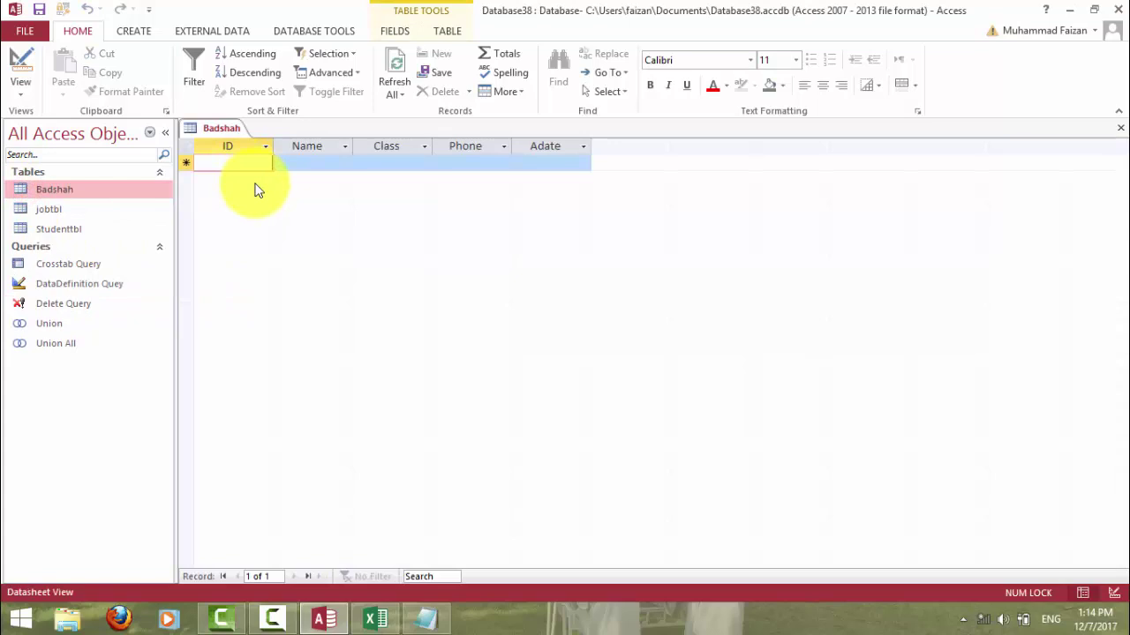
left_click(1120, 128)
Create a new query in Design View without adding any tables.
left_click(137, 30)
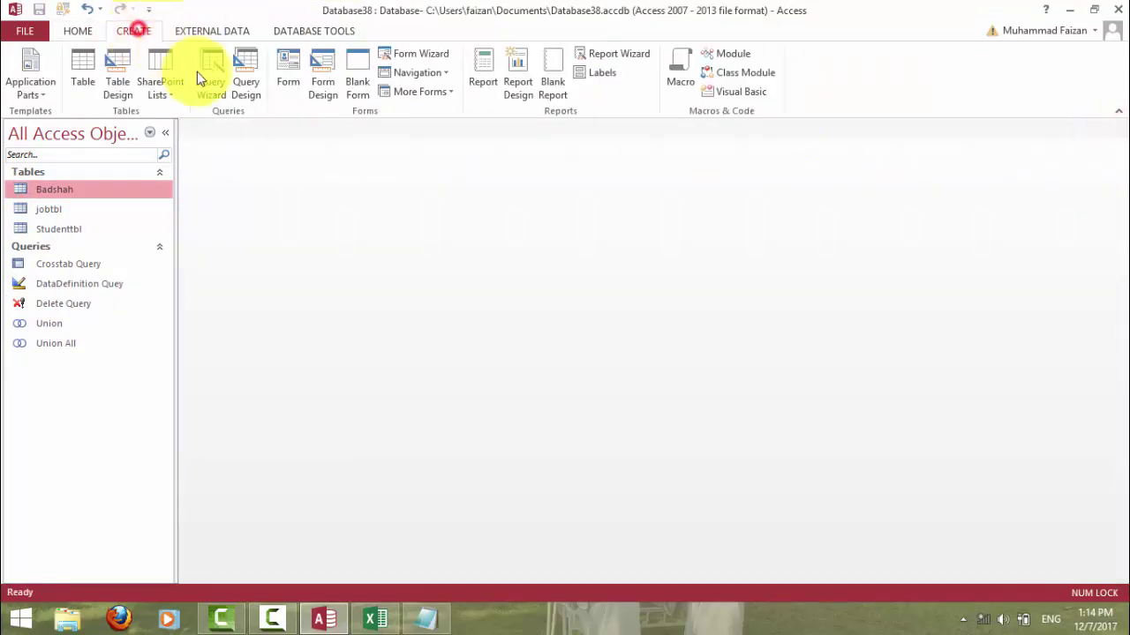
left_click(247, 85)
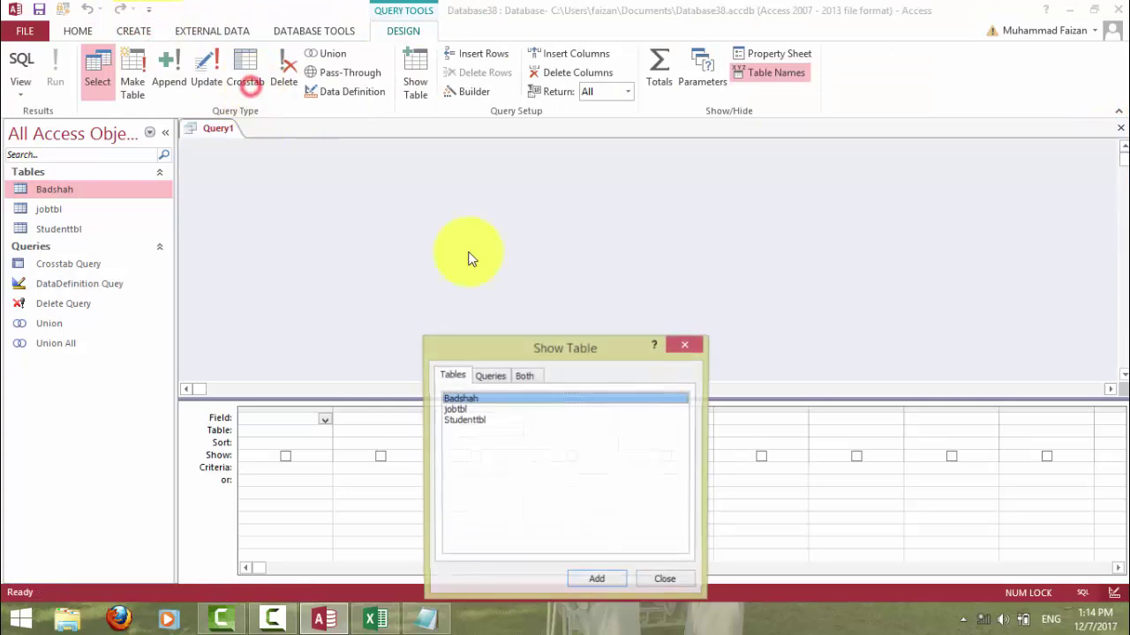
left_click(684, 346)
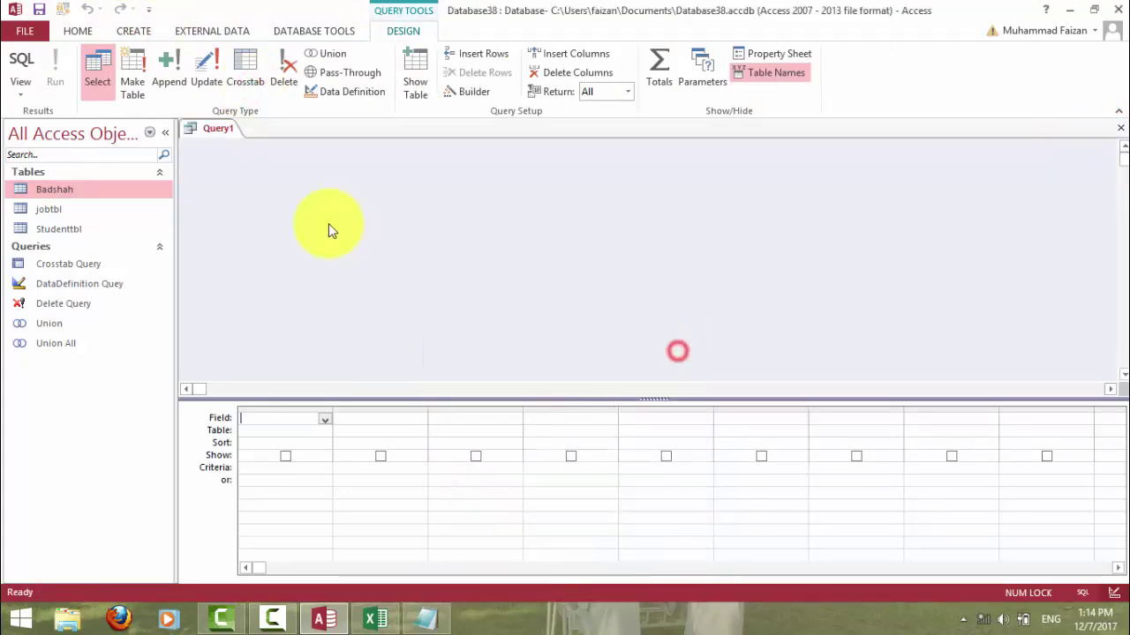
Examine the Show Table dialog's lists of tables, queries and both combined, and close it without adding anything.
left_click(410, 101)
left_click(411, 99)
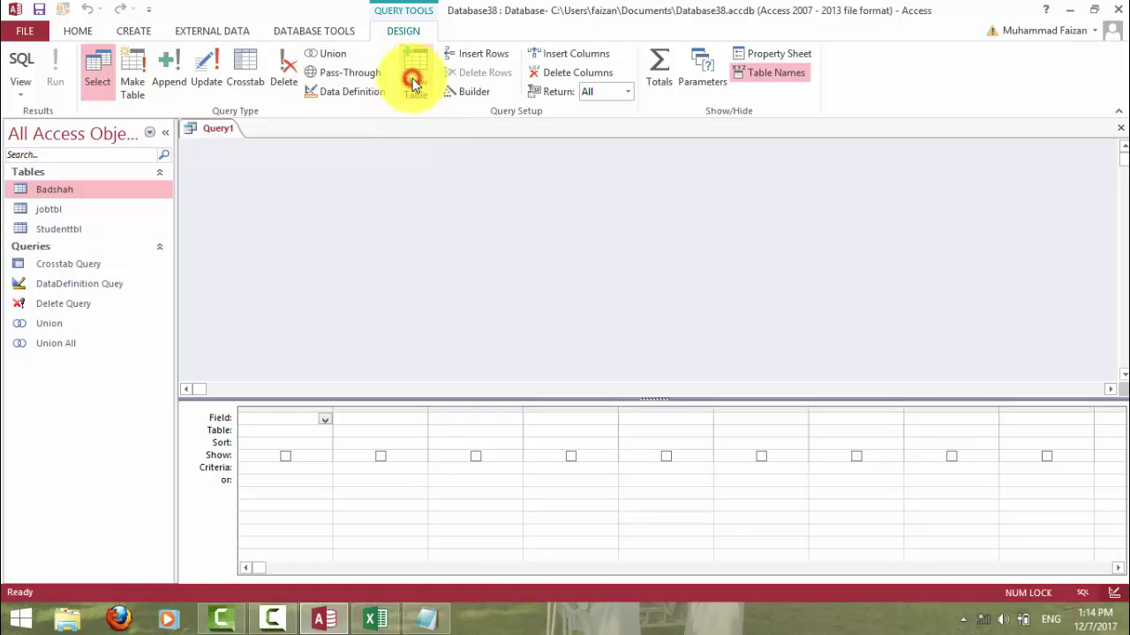
left_click_drag(555, 344, 553, 221)
left_click(488, 252)
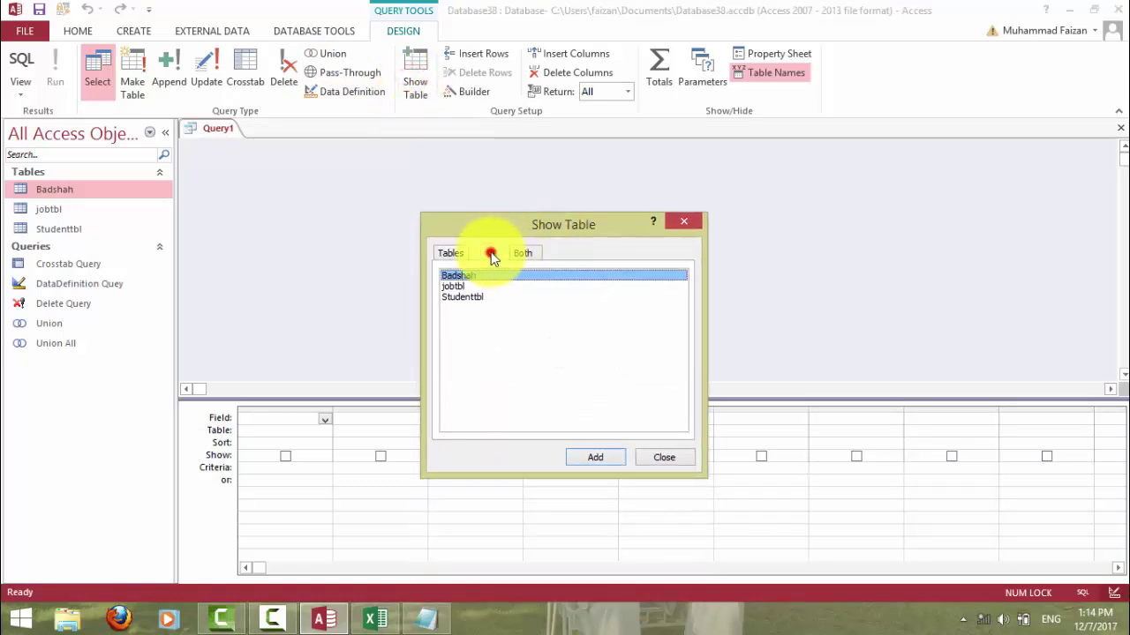
left_click(527, 252)
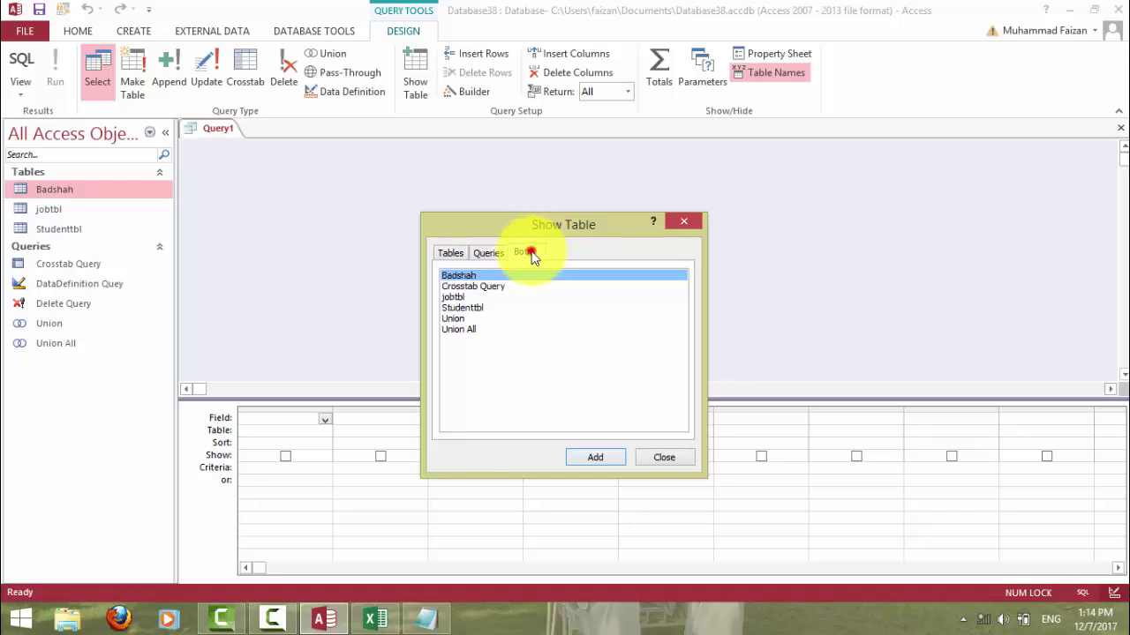
left_click(451, 254)
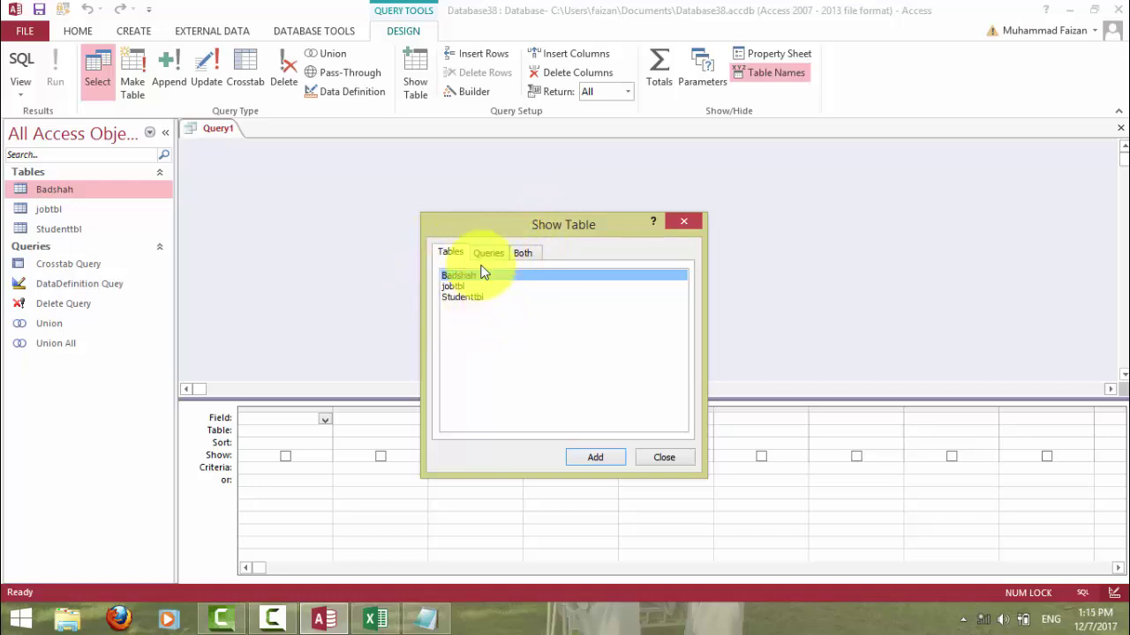
left_click(483, 251)
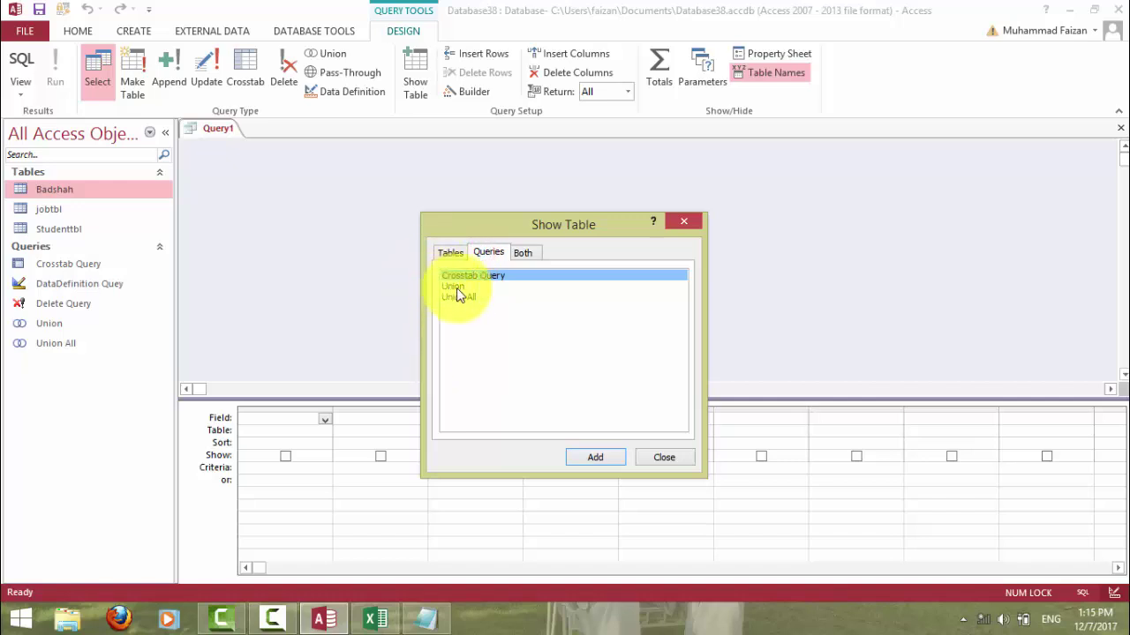
left_click(525, 254)
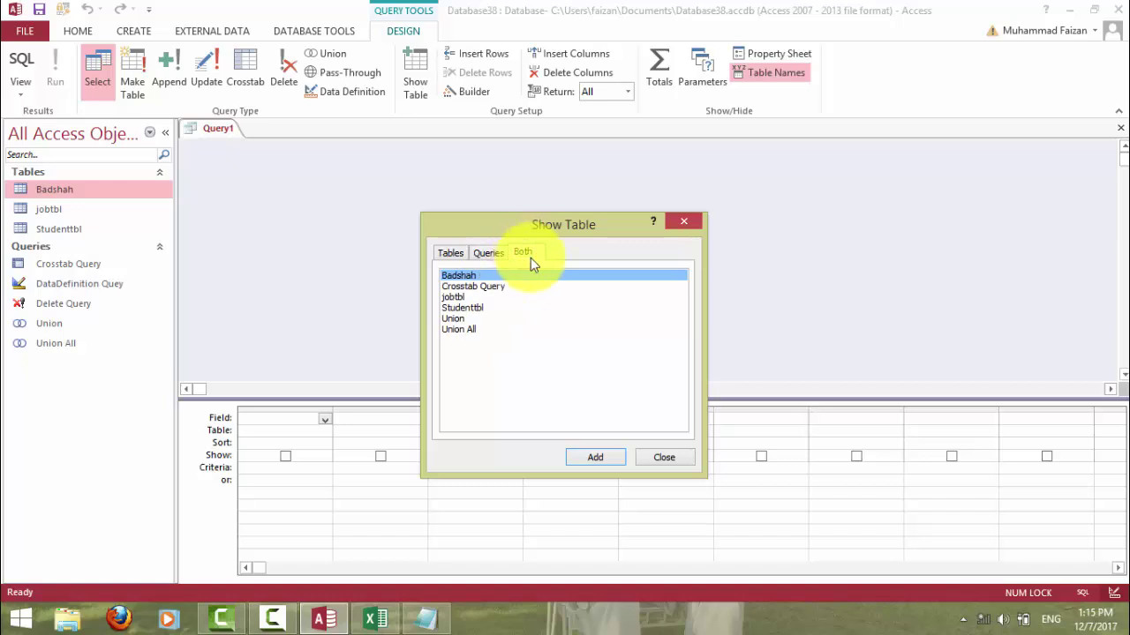
left_click(672, 448)
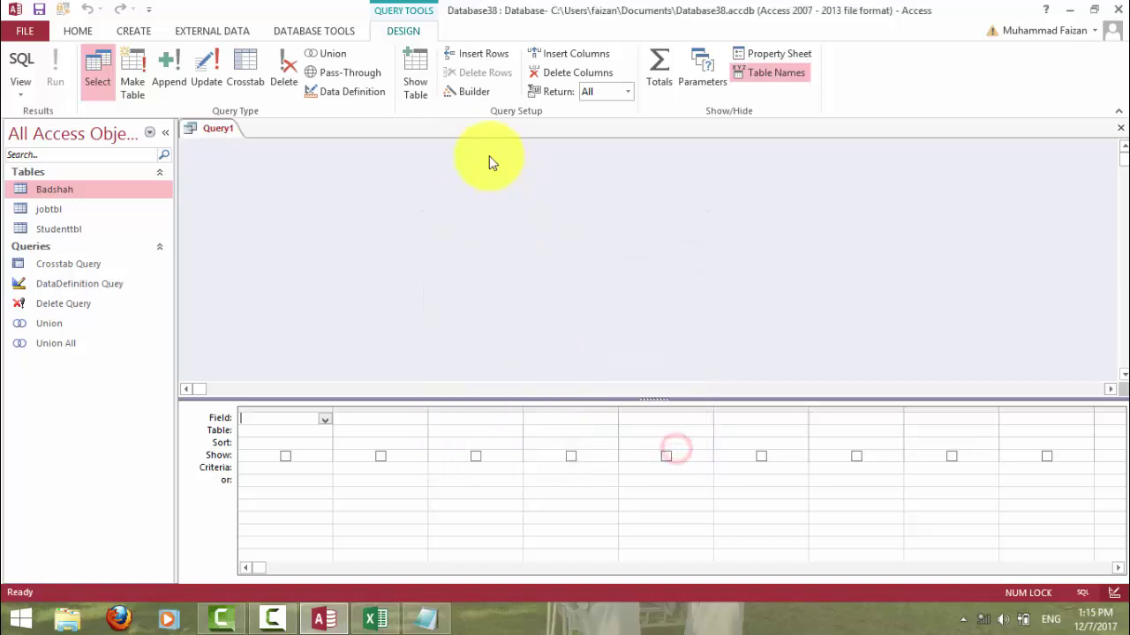
Insert a criteria row in the query design grid, delete it, and insert a row again.
left_click(481, 57)
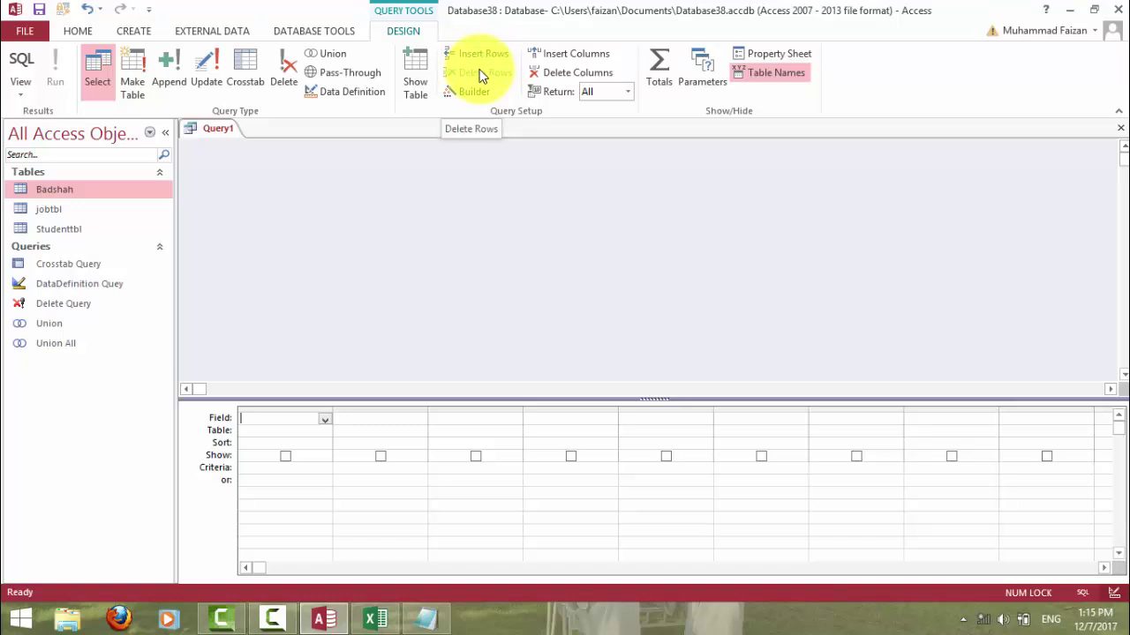
left_click(256, 491)
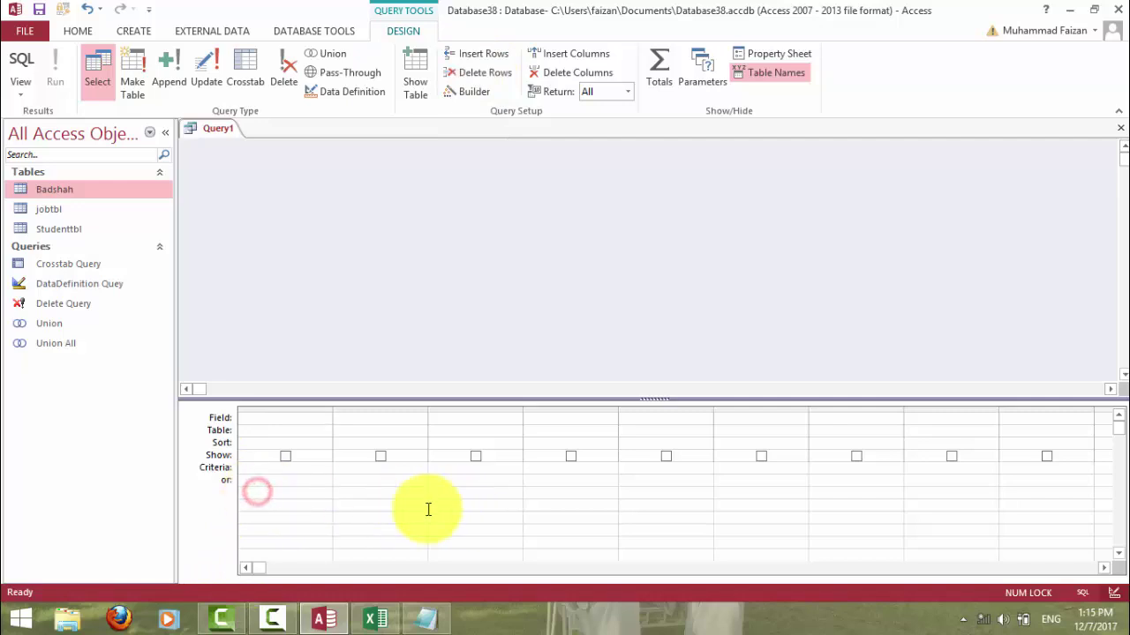
left_click(468, 81)
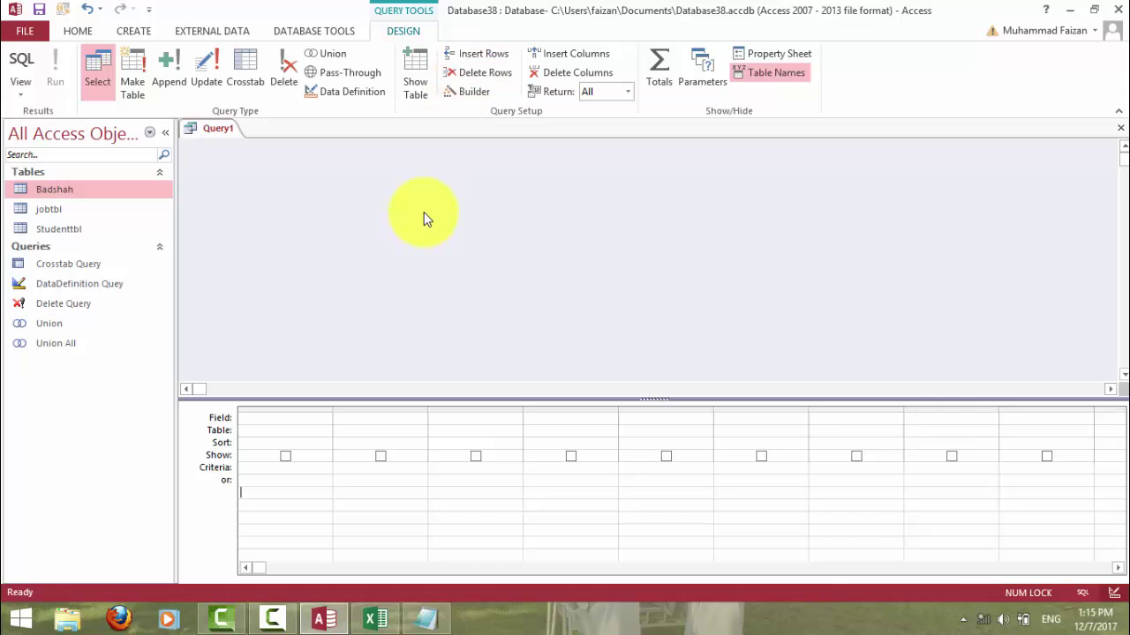
left_click(469, 53)
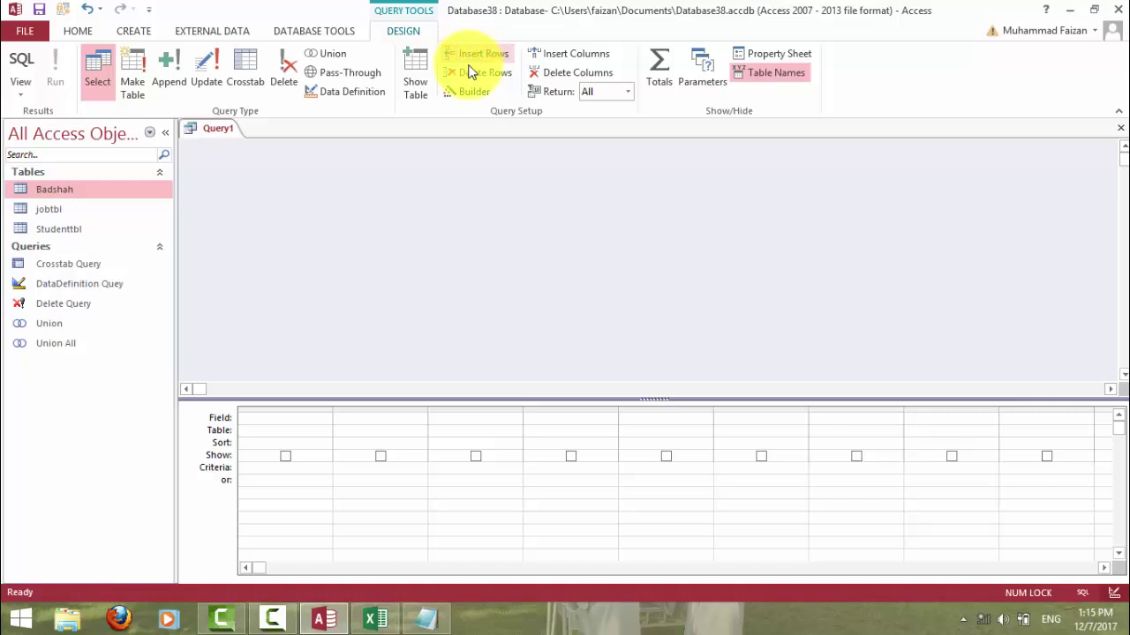
Examine the Expression Builder's functions, common expressions, operators, constants and database elements, and close it without building an expression.
left_click(470, 91)
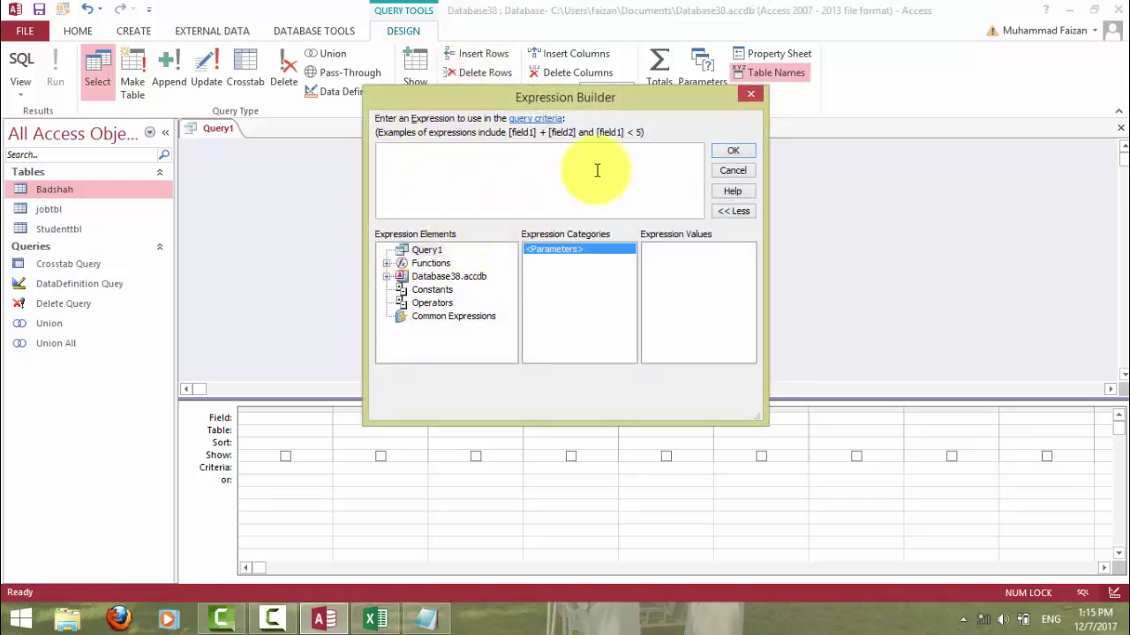
double_click(427, 262)
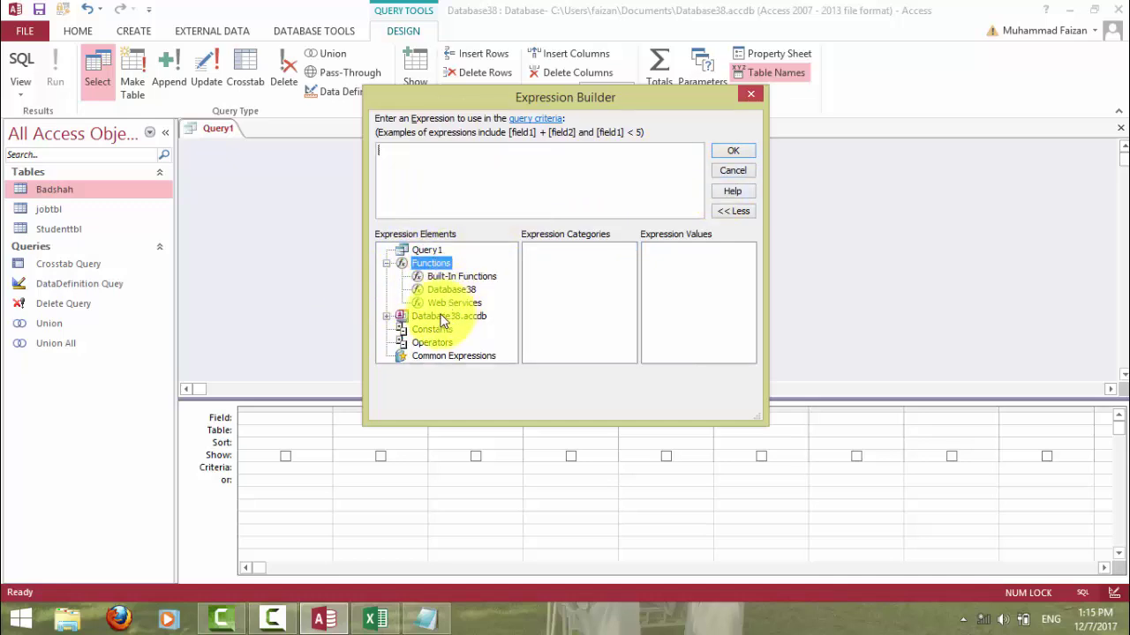
double_click(427, 263)
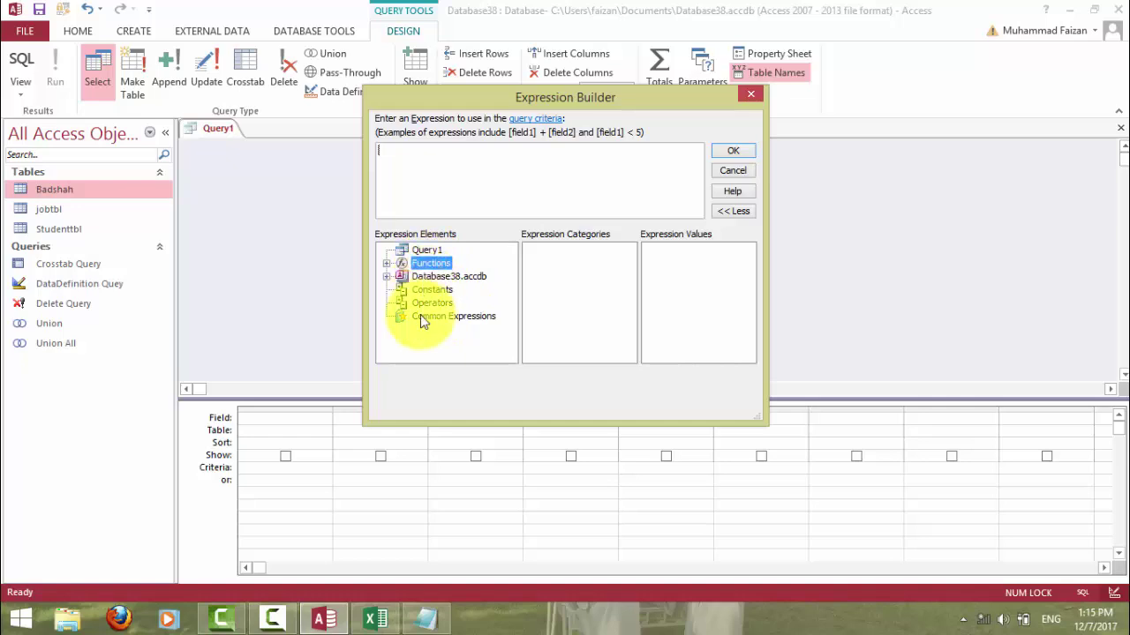
left_click(418, 316)
left_click(418, 304)
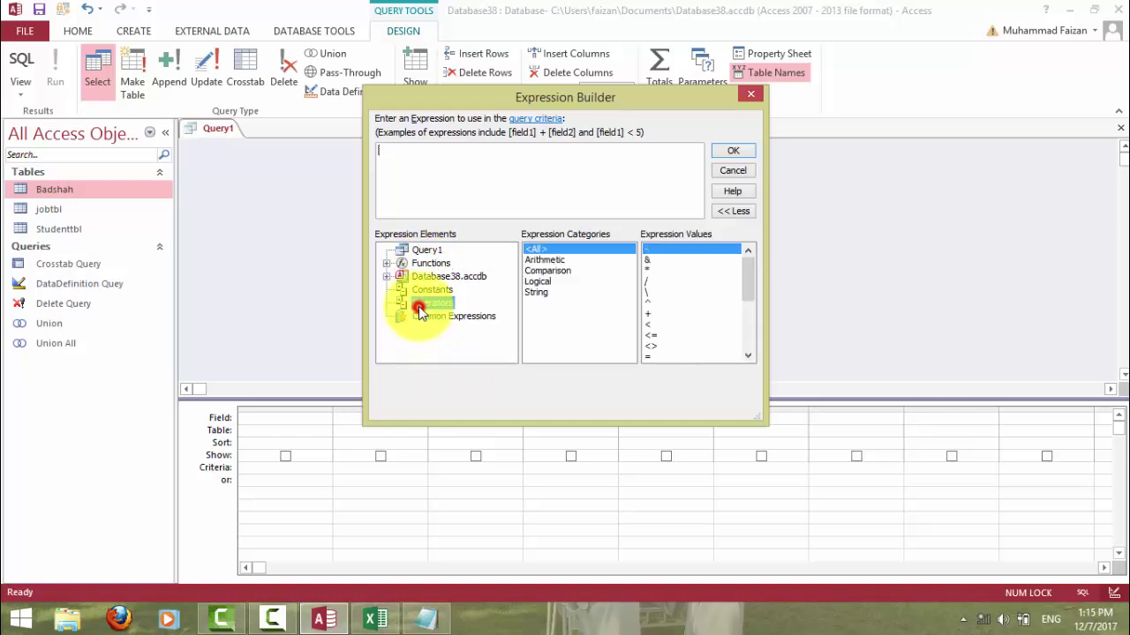
left_click(422, 292)
left_click(431, 276)
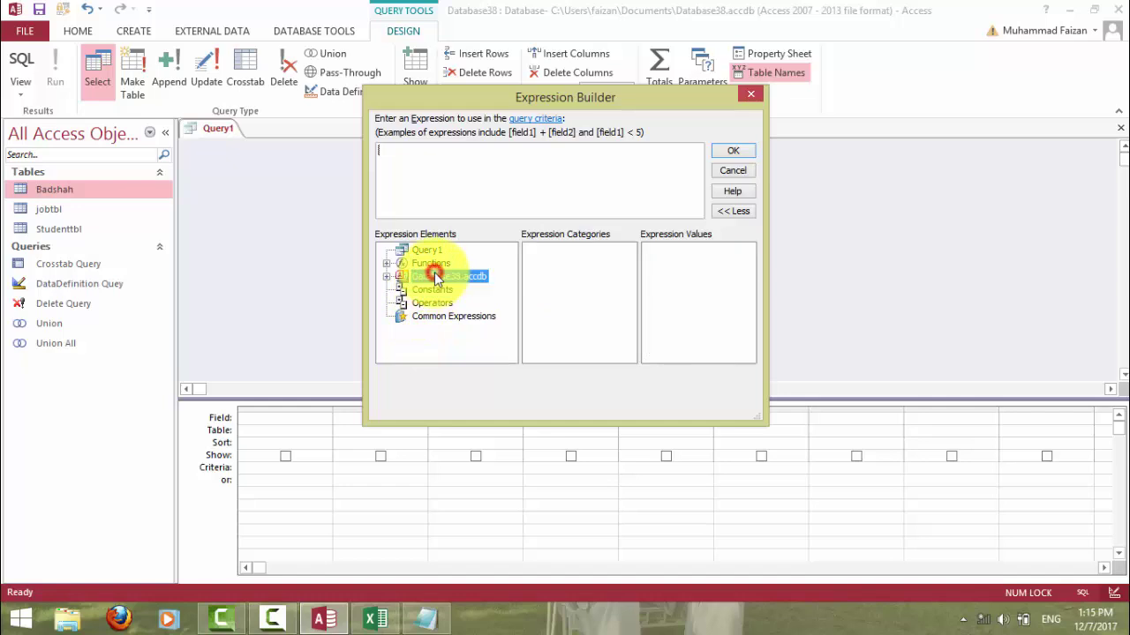
left_click(729, 171)
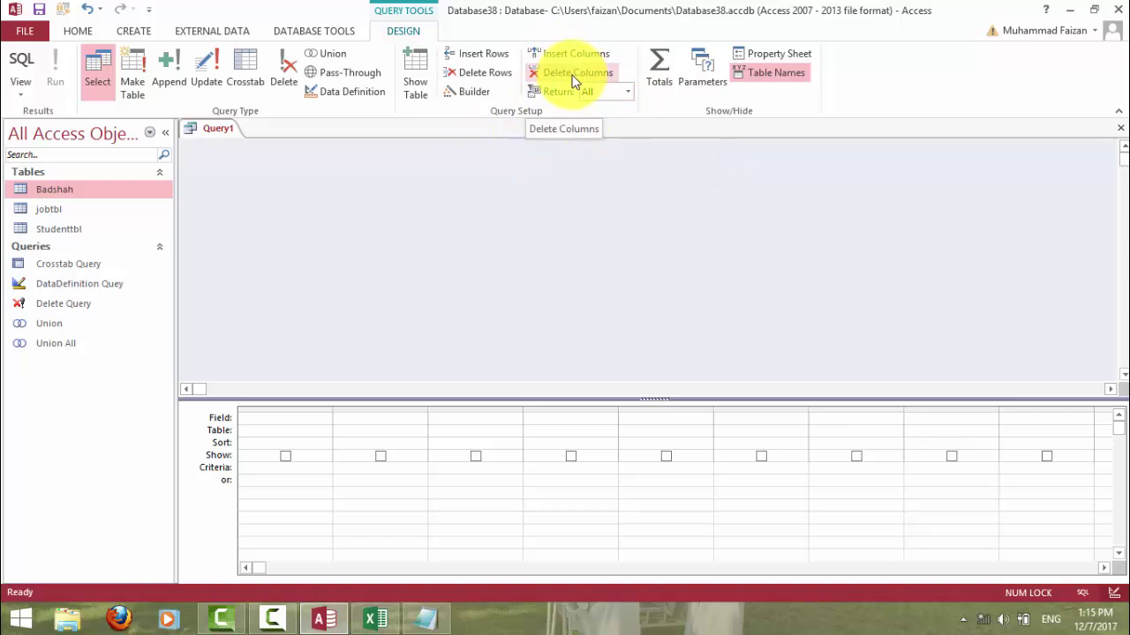
Set the query to return 25% of the records, and set the return value back to All.
left_click(624, 95)
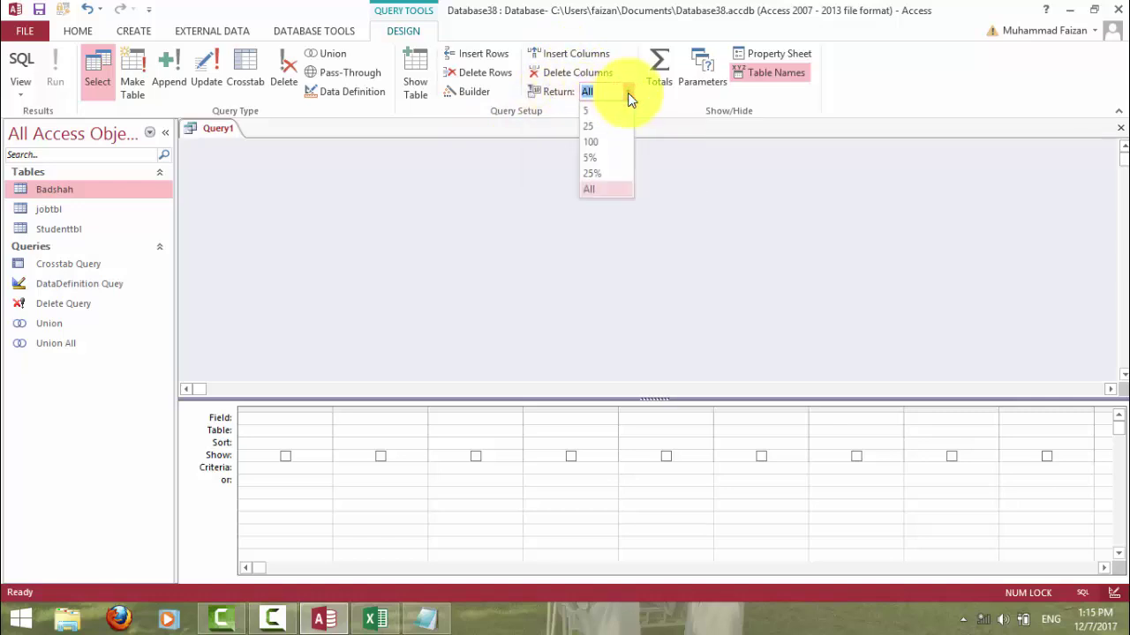
left_click(600, 172)
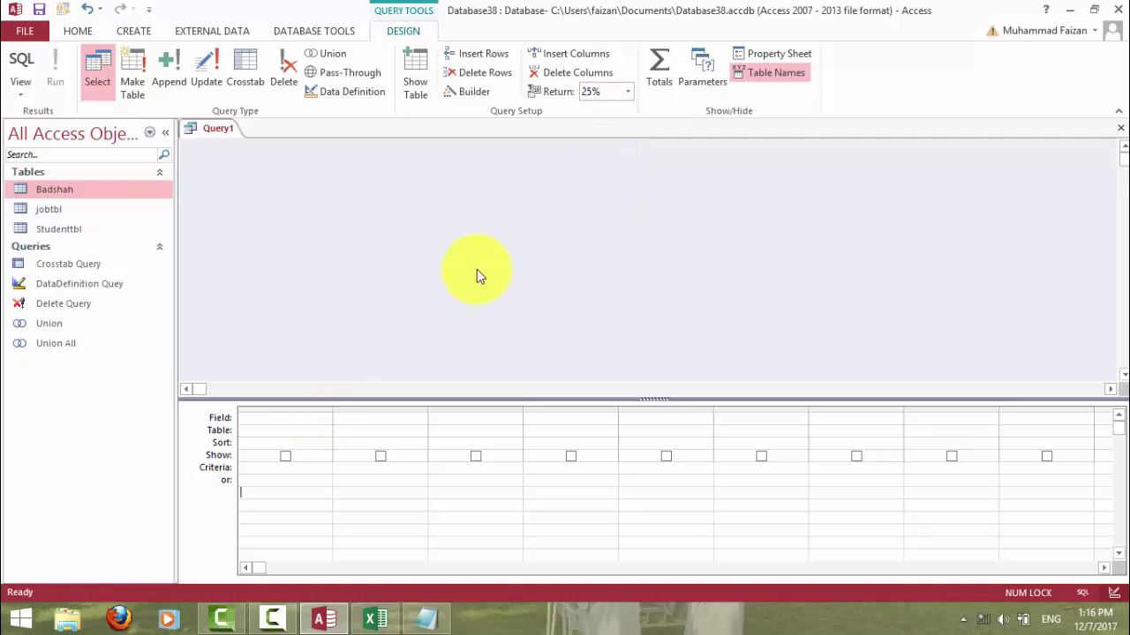
left_click(626, 94)
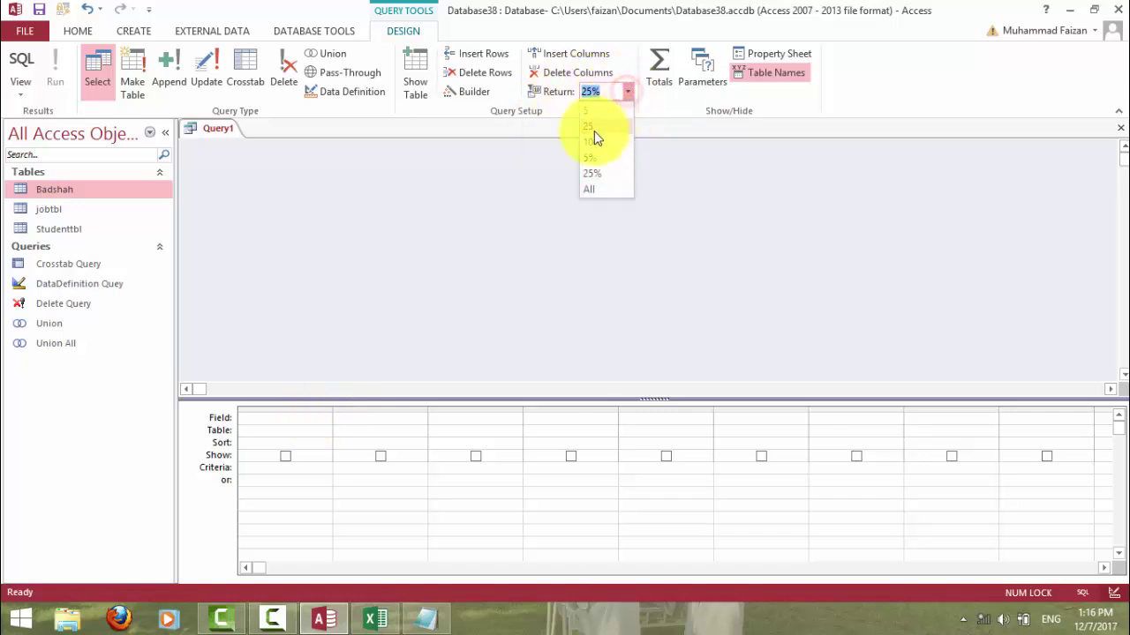
left_click(592, 189)
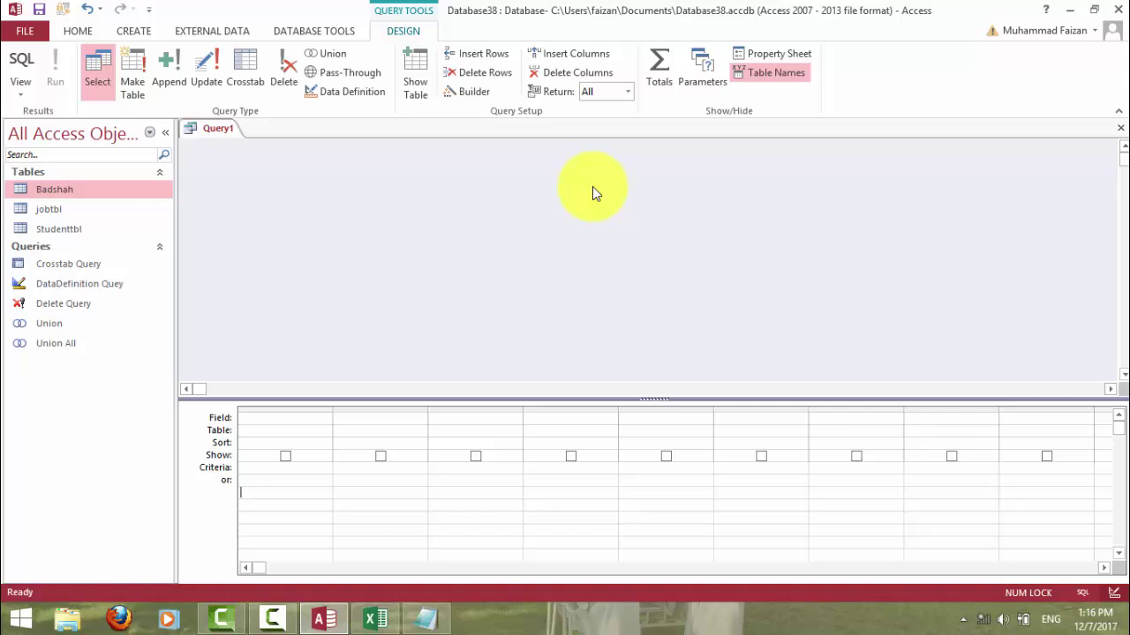
Toggle the Total row in the query design grid on and off.
left_click(653, 79)
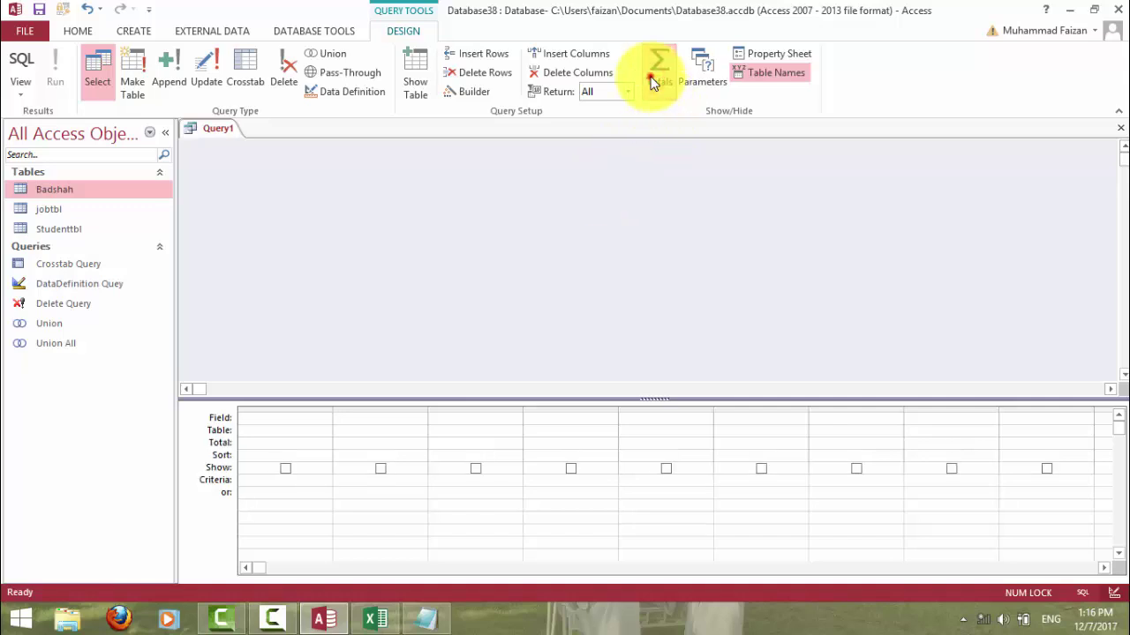
left_click(653, 79)
left_click(653, 79)
left_click(653, 79)
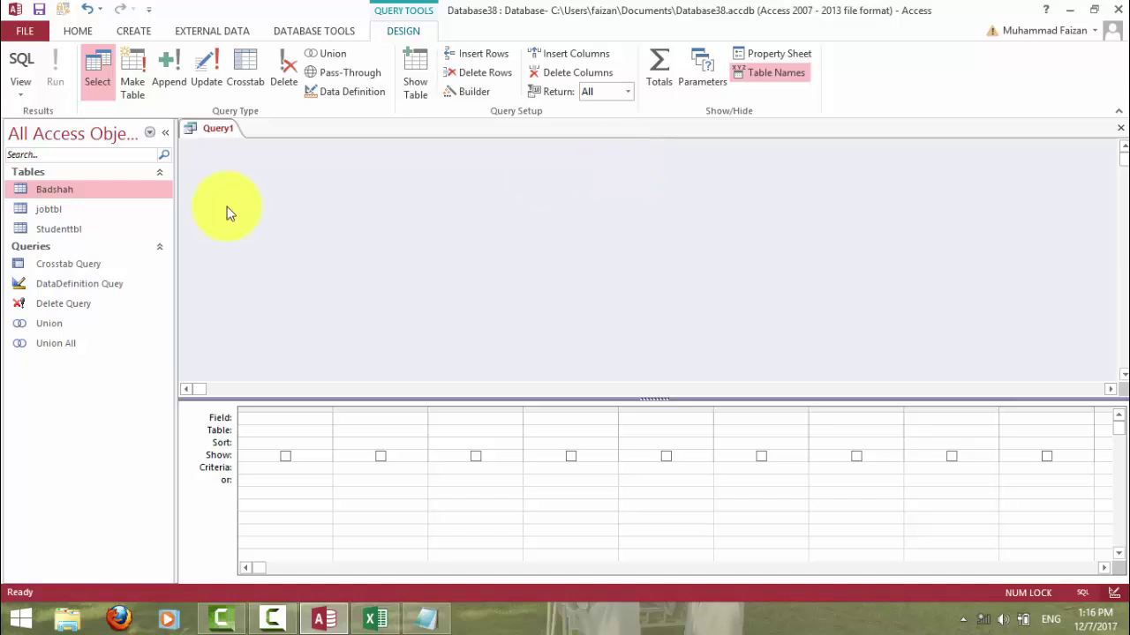
View and close the Badshah table, and in the jobtbl datasheet add a totals row with Sum for Salary.
double_click(48, 189)
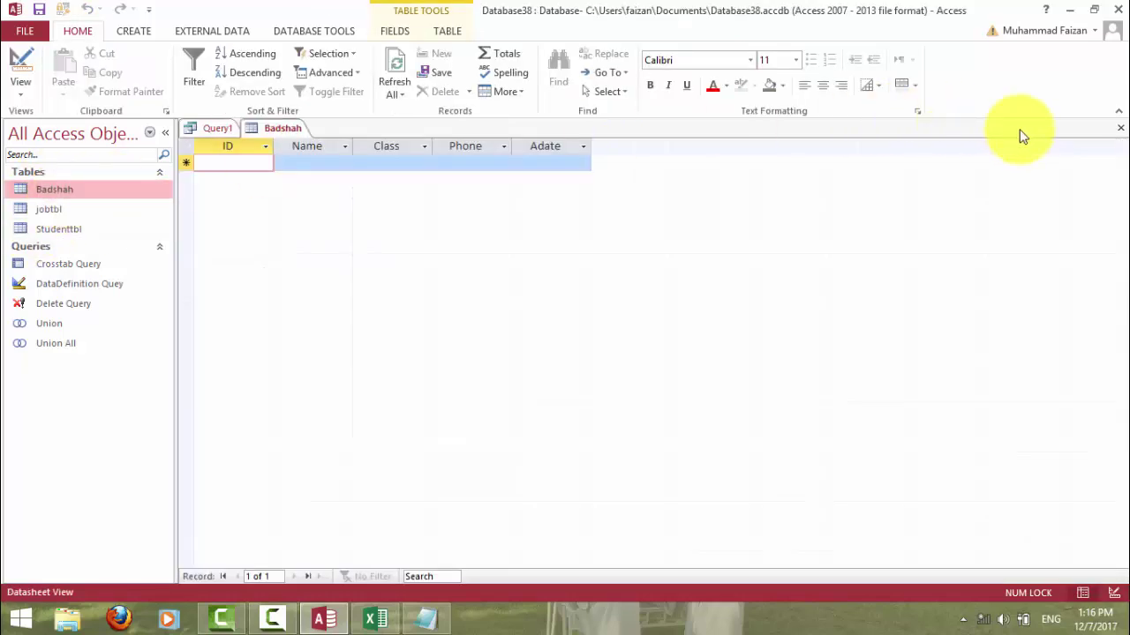
left_click(1119, 128)
double_click(18, 209)
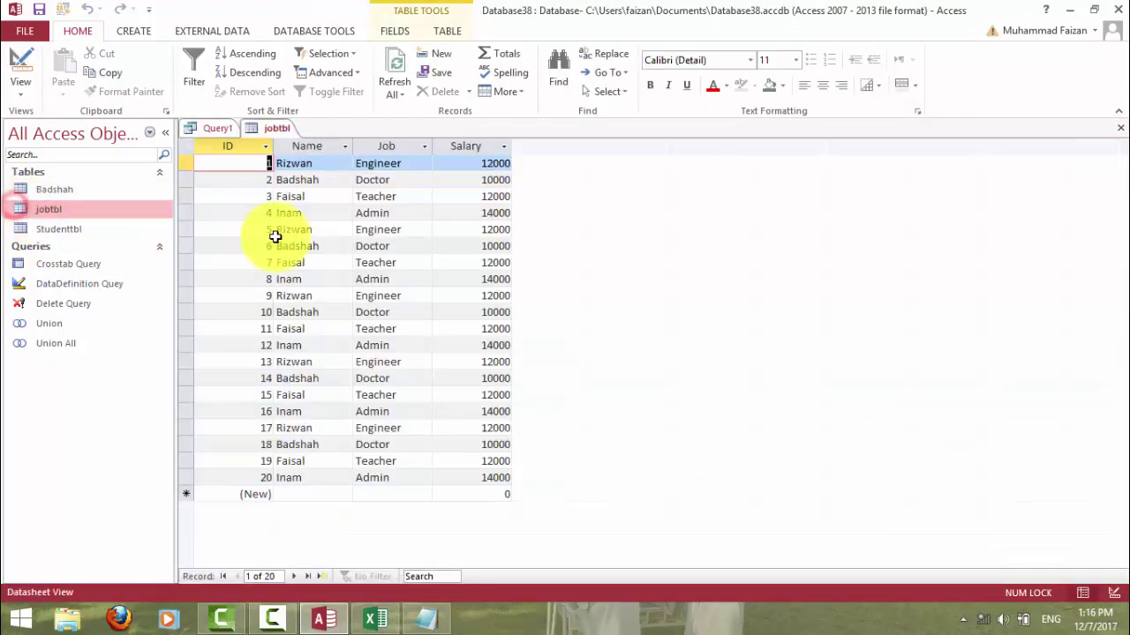
left_click(503, 53)
left_click(484, 510)
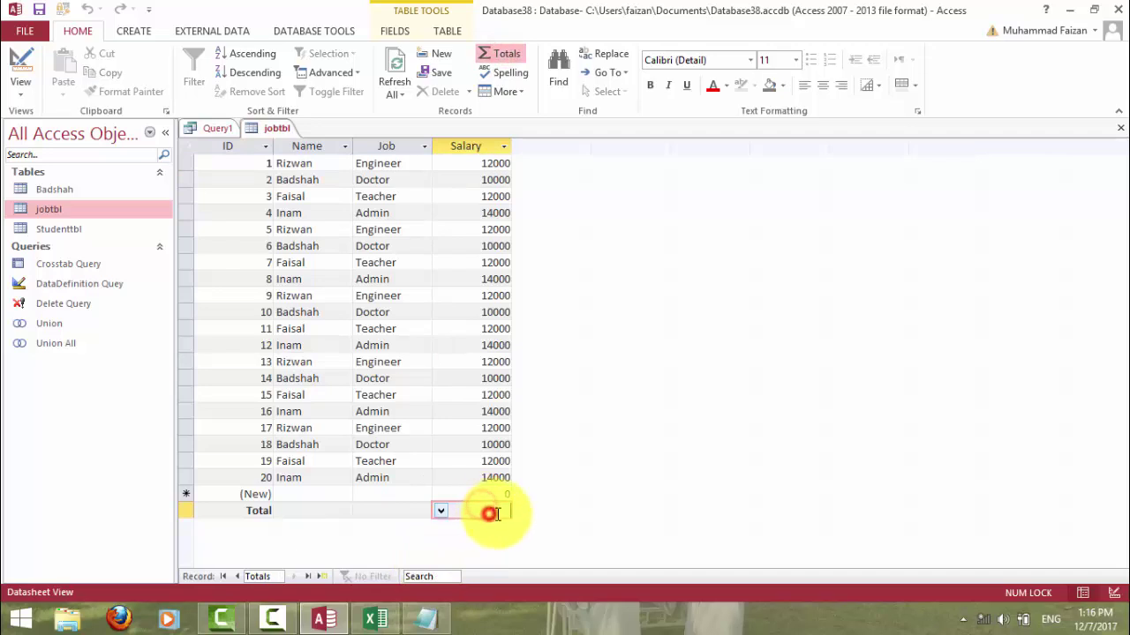
left_click(438, 510)
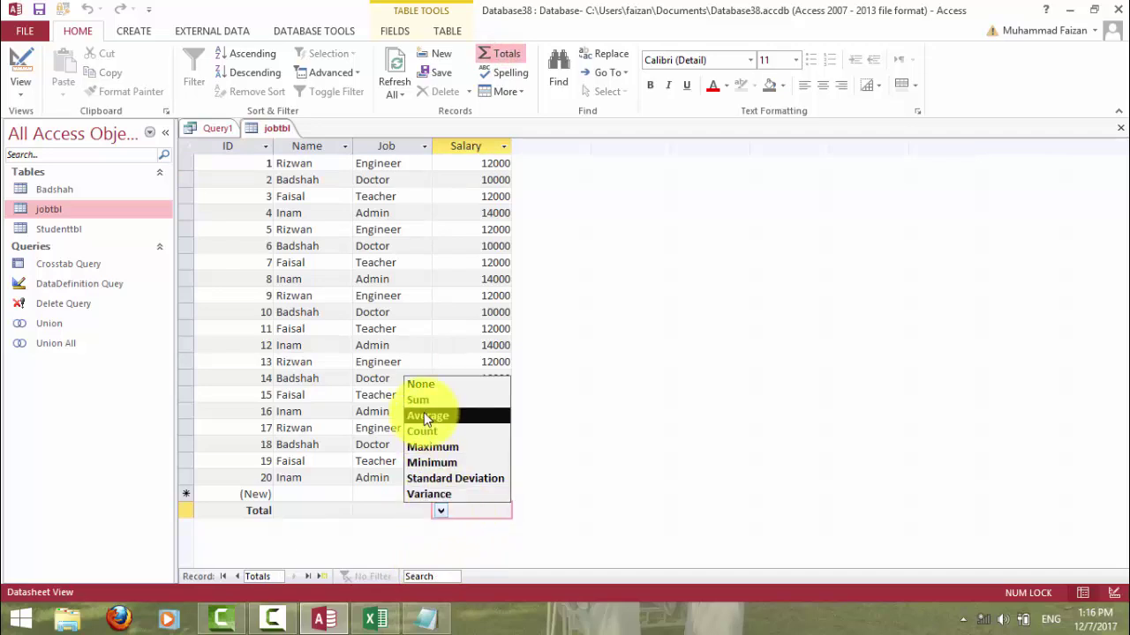
left_click(421, 402)
Set the totals row to Count for both the Job and Name columns of jobtbl.
left_click(403, 514)
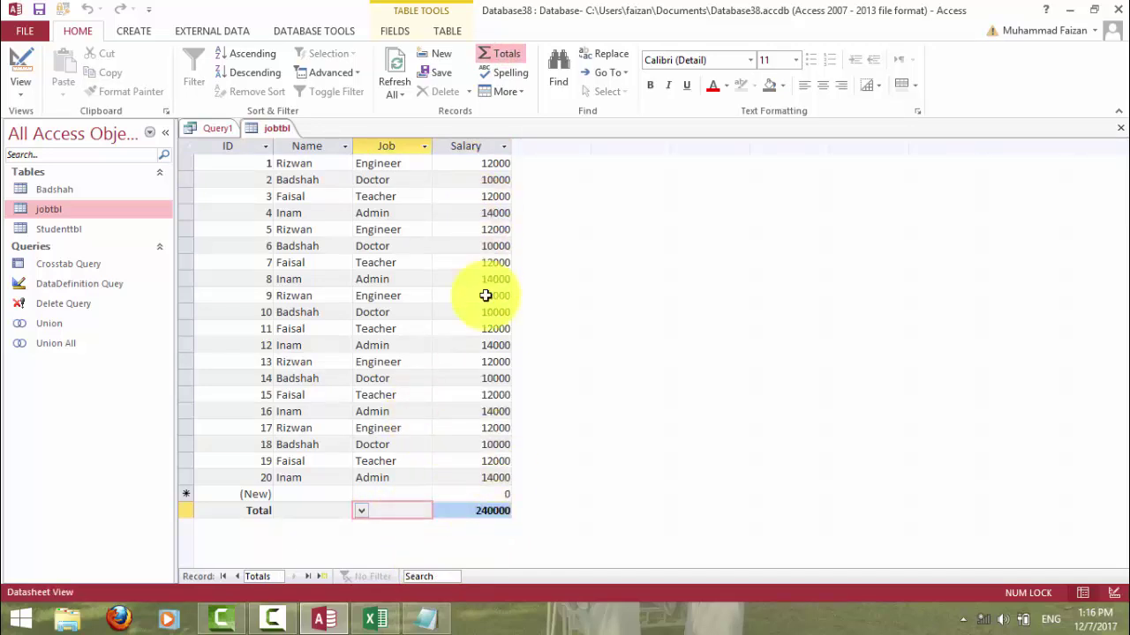
left_click(362, 511)
left_click(379, 539)
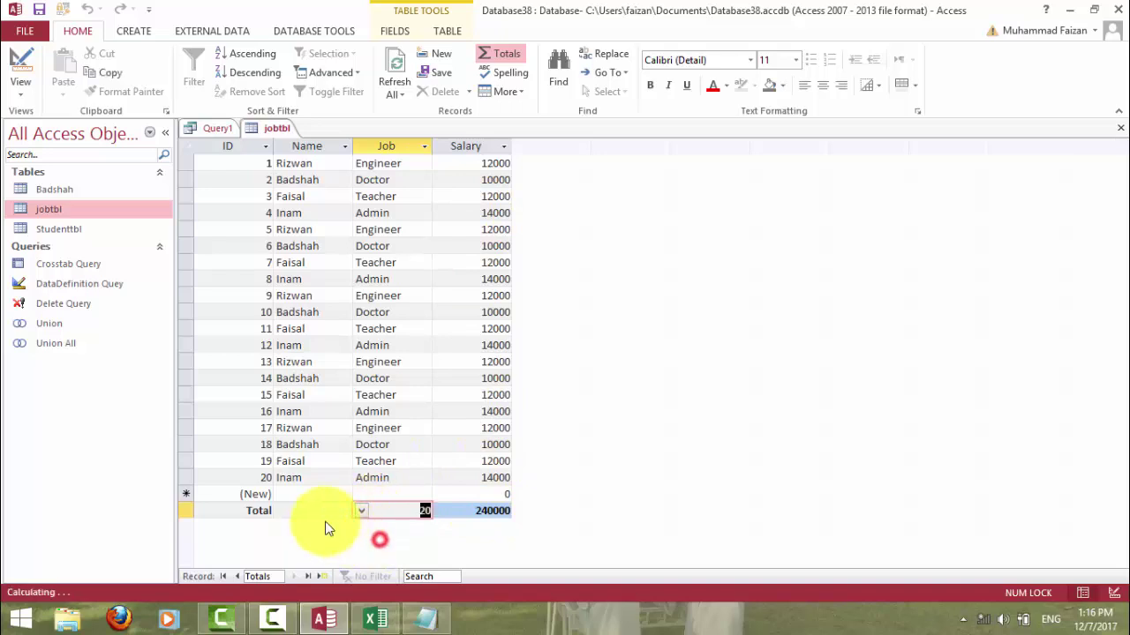
left_click(300, 510)
left_click(281, 511)
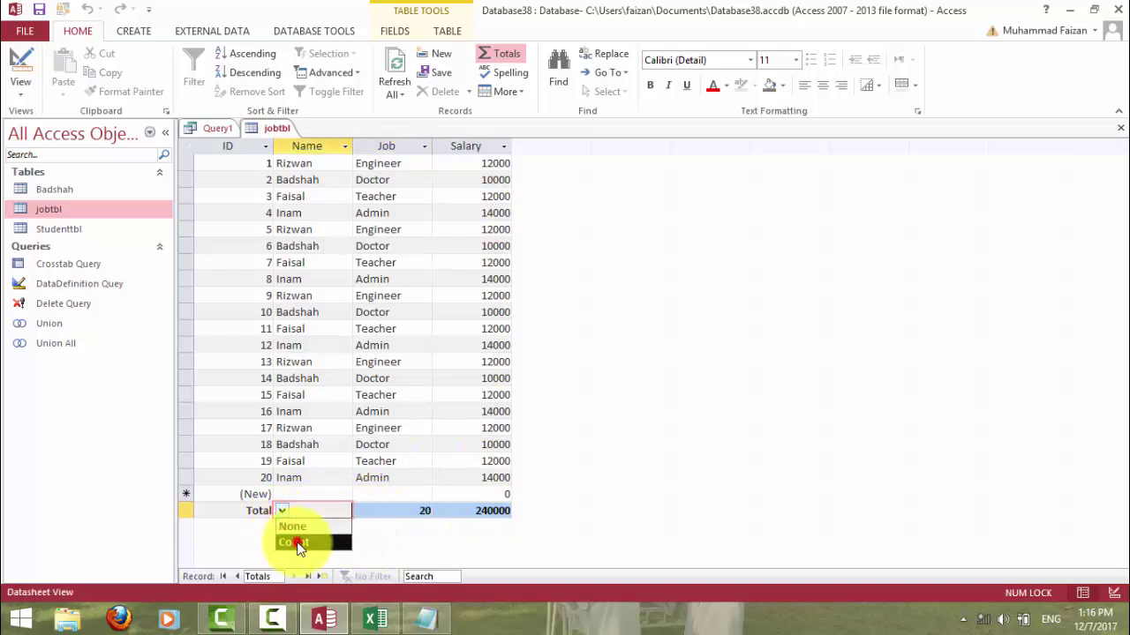
left_click(297, 544)
left_click(378, 512)
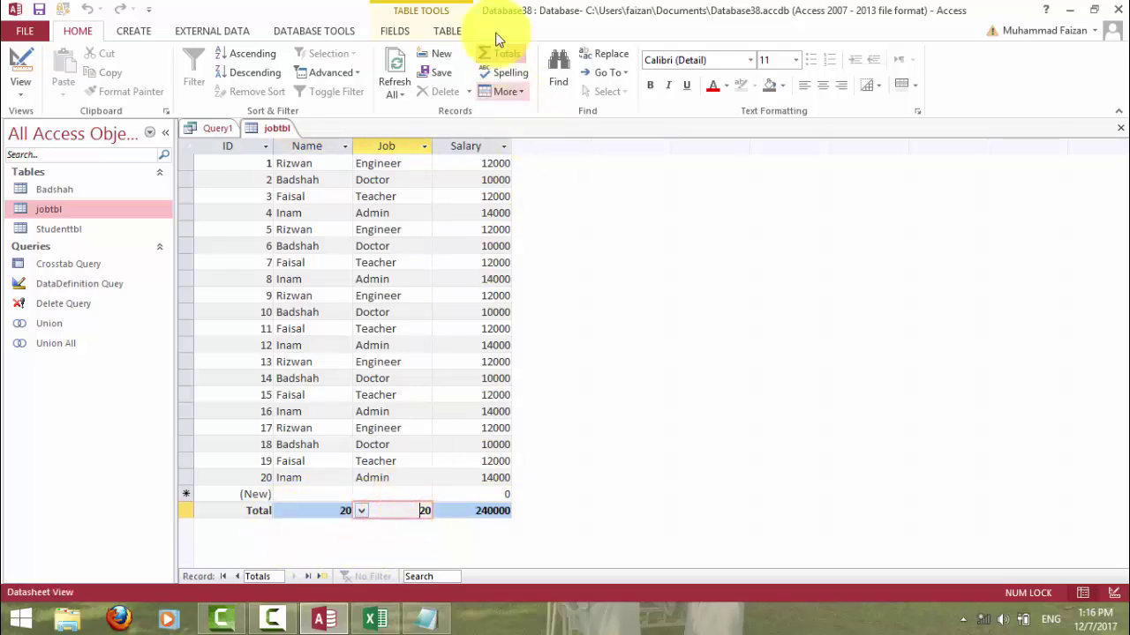
Return to the Query1 design, examine the data types offered for query parameters, and close the dialog without adding any.
left_click(203, 130)
left_click(408, 33)
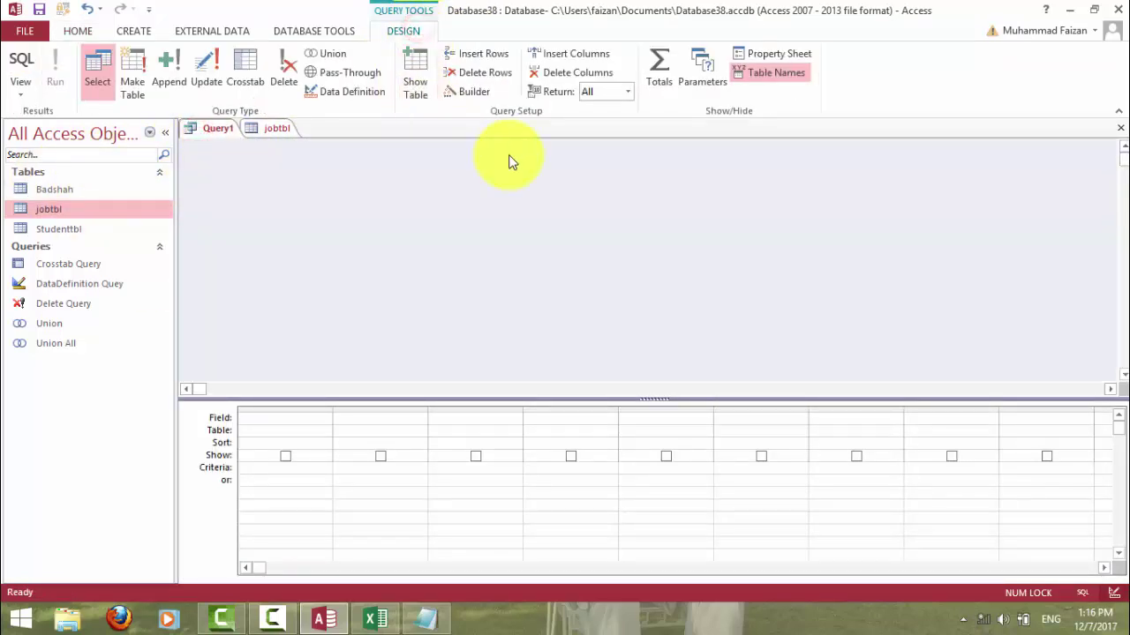
left_click(701, 76)
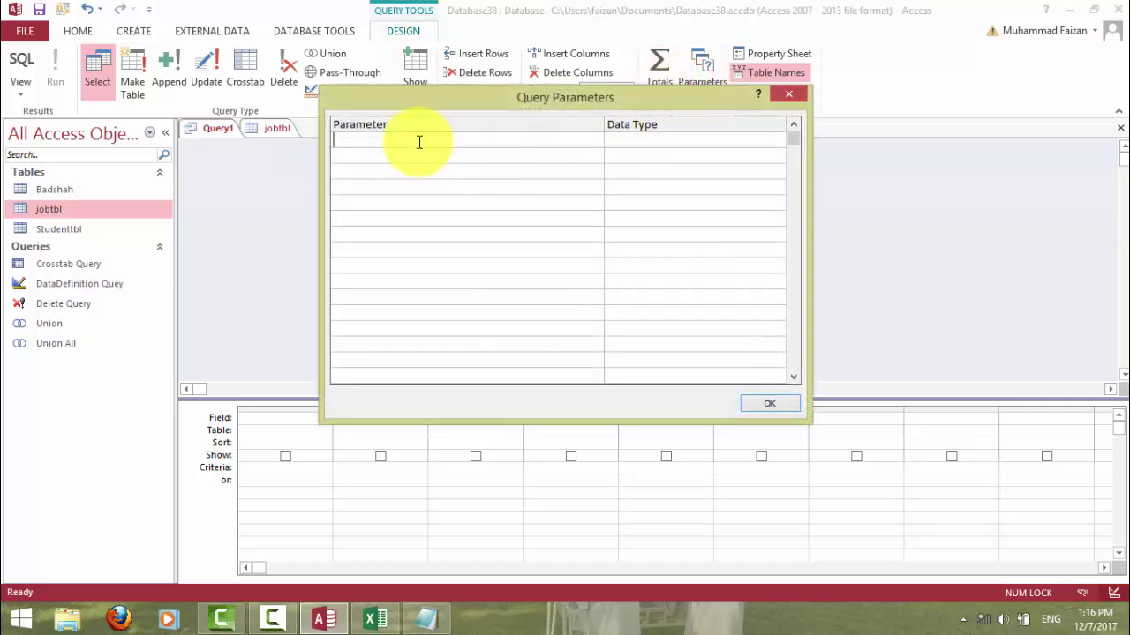
left_click(649, 139)
left_click(777, 140)
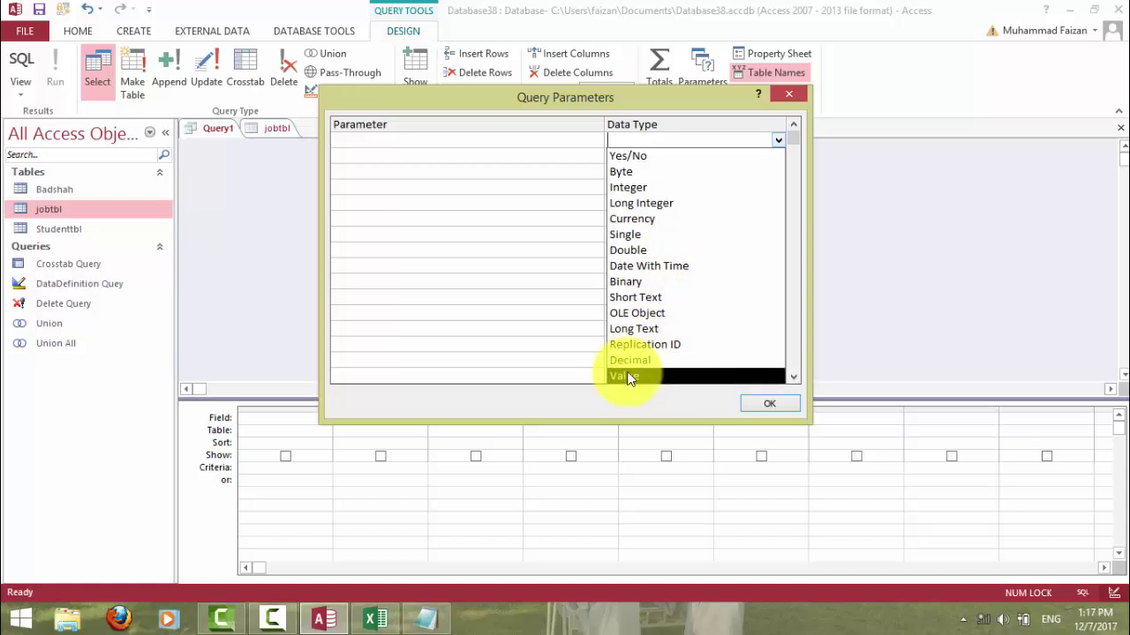
left_click(739, 103)
left_click(788, 95)
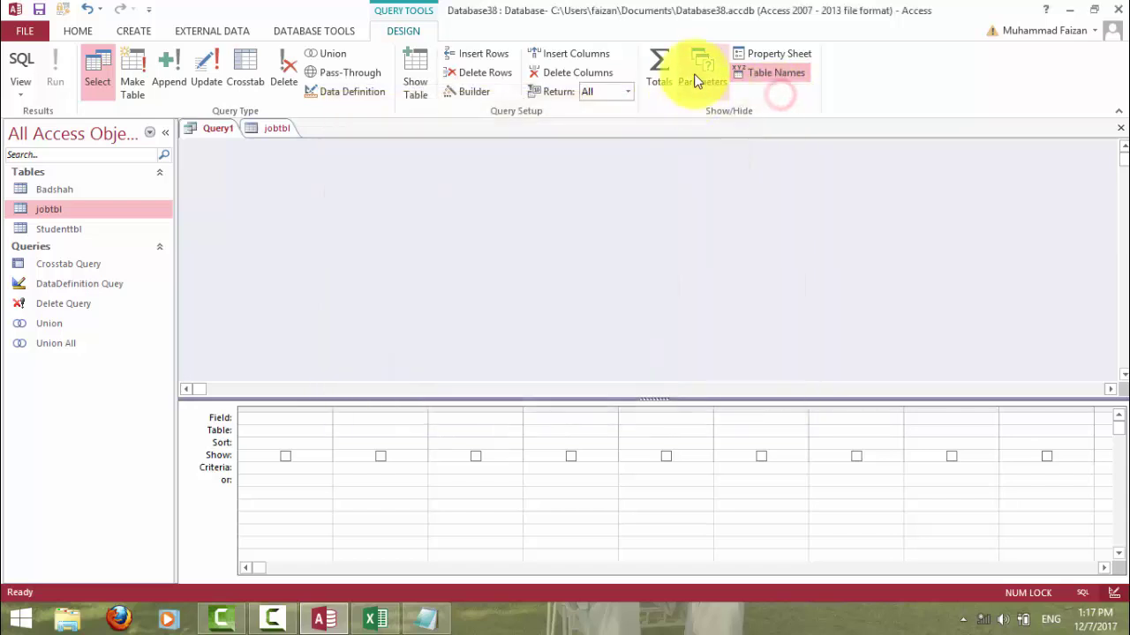
Review the query's Property Sheet and close it, and toggle the table names row off and on.
left_click(762, 53)
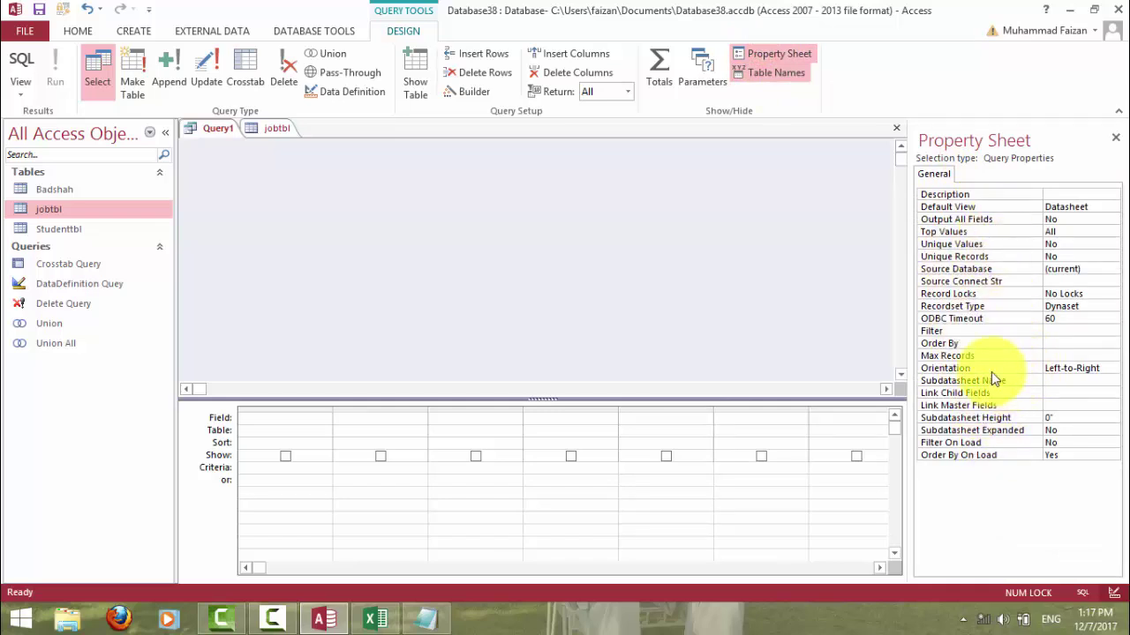
left_click(1115, 138)
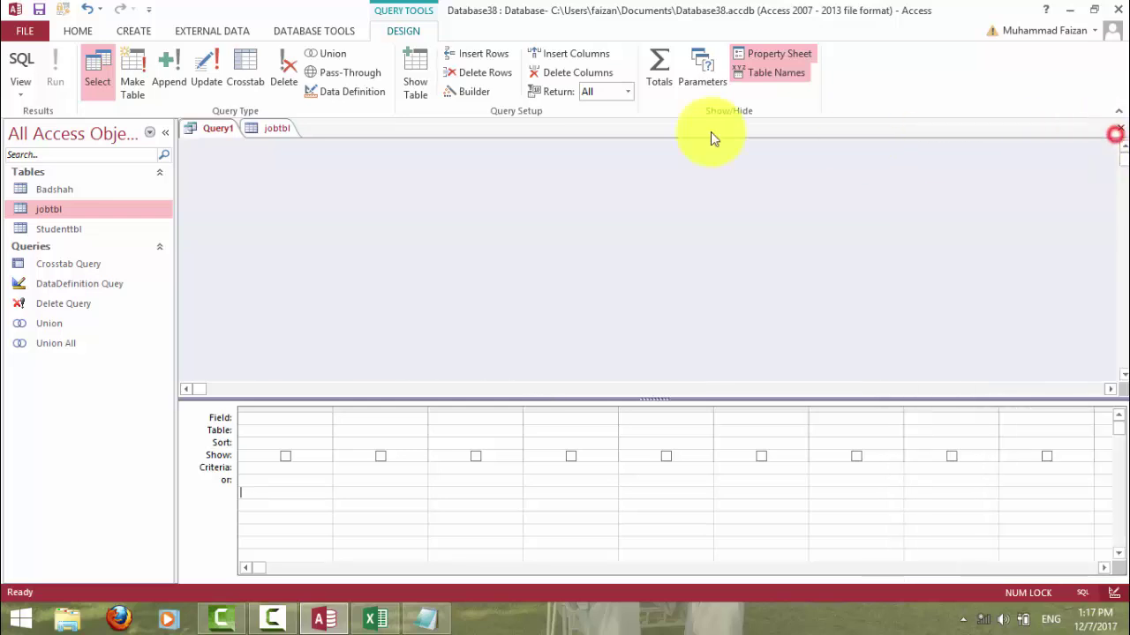
left_click(766, 73)
left_click(766, 72)
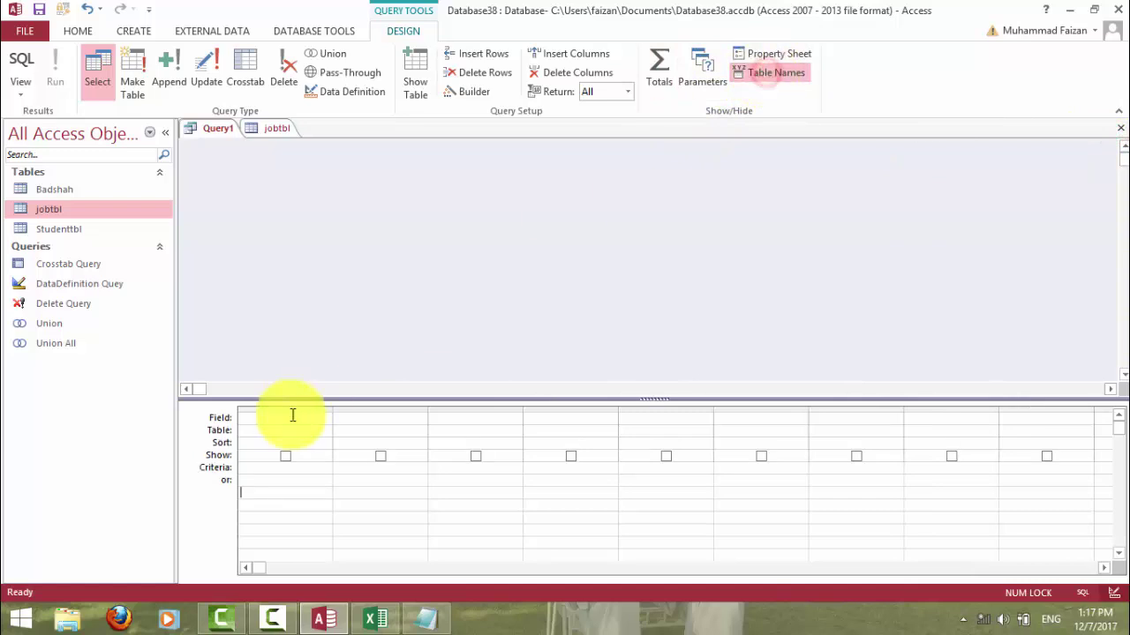
Add the Badshah table to Query1.
left_click(260, 429)
left_click(273, 416)
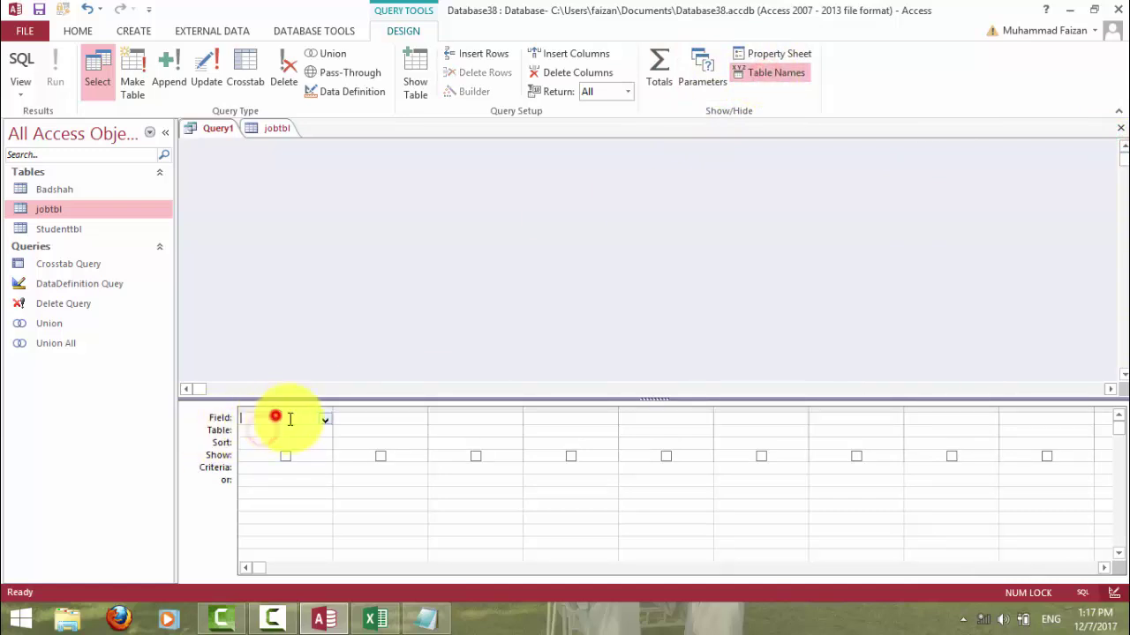
left_click(326, 421)
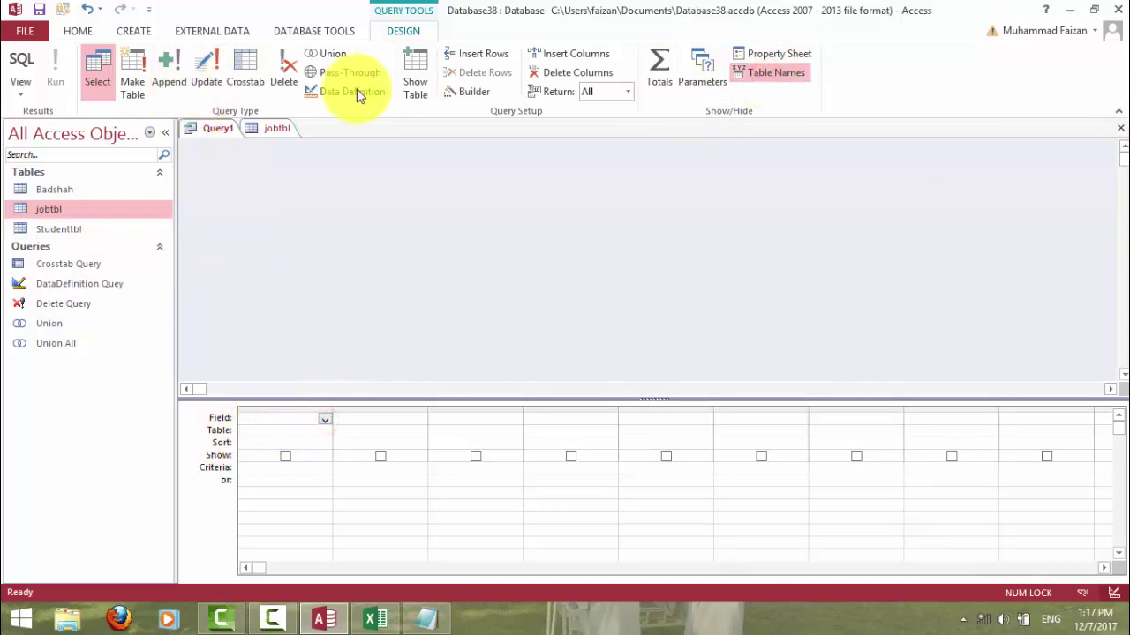
left_click(404, 78)
left_click(617, 580)
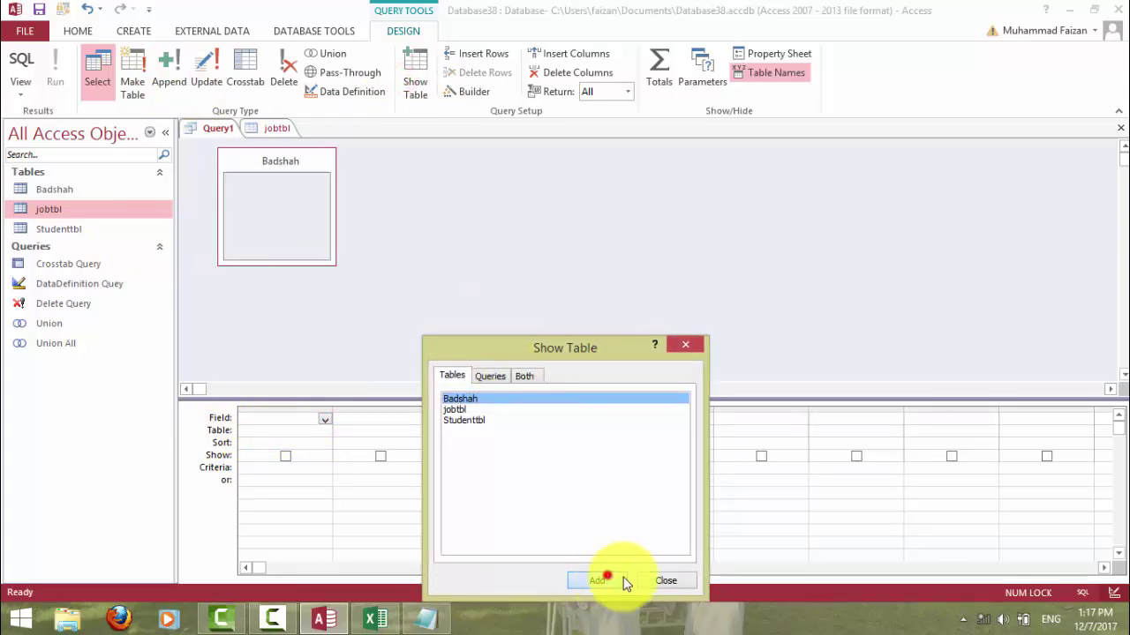
left_click(665, 579)
Add the ID, Name, Class, Phone and Adate fields of Badshah to the query design grid together.
left_click(253, 196)
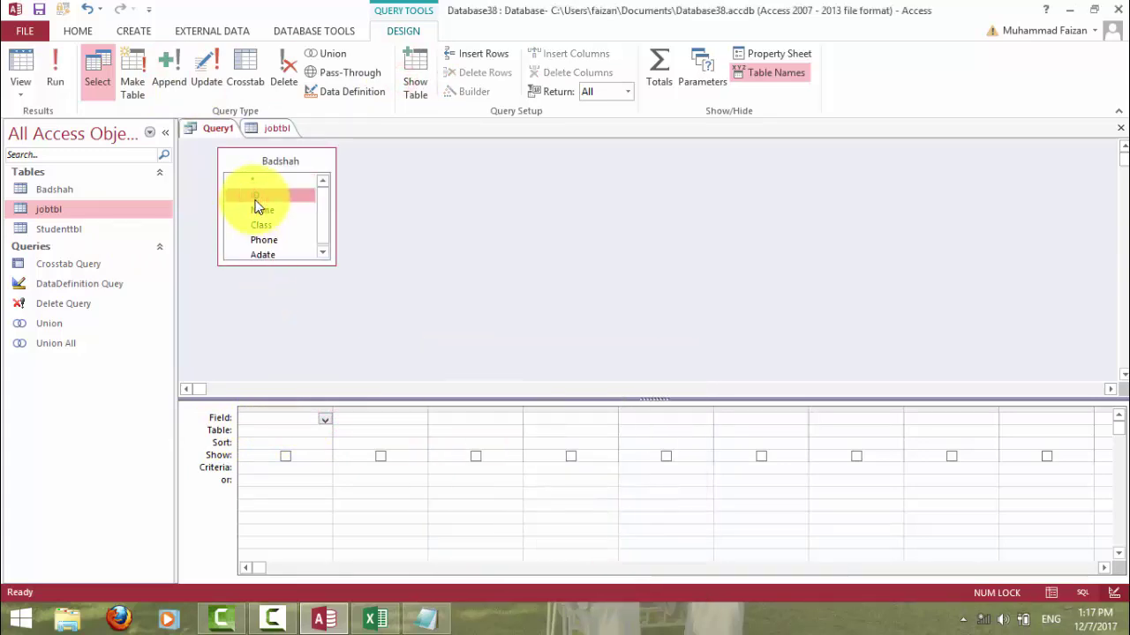
key("shift+End")
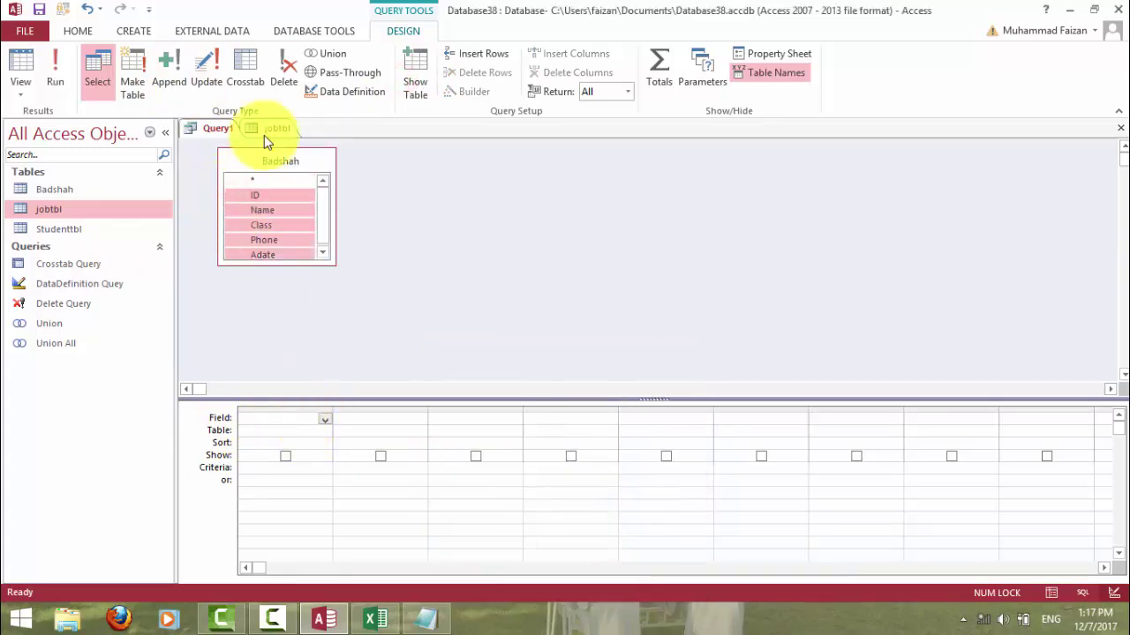
left_click_drag(241, 196, 230, 430)
Hide the Table row with the fields' table names in the design grid, and show it again.
left_click(294, 430)
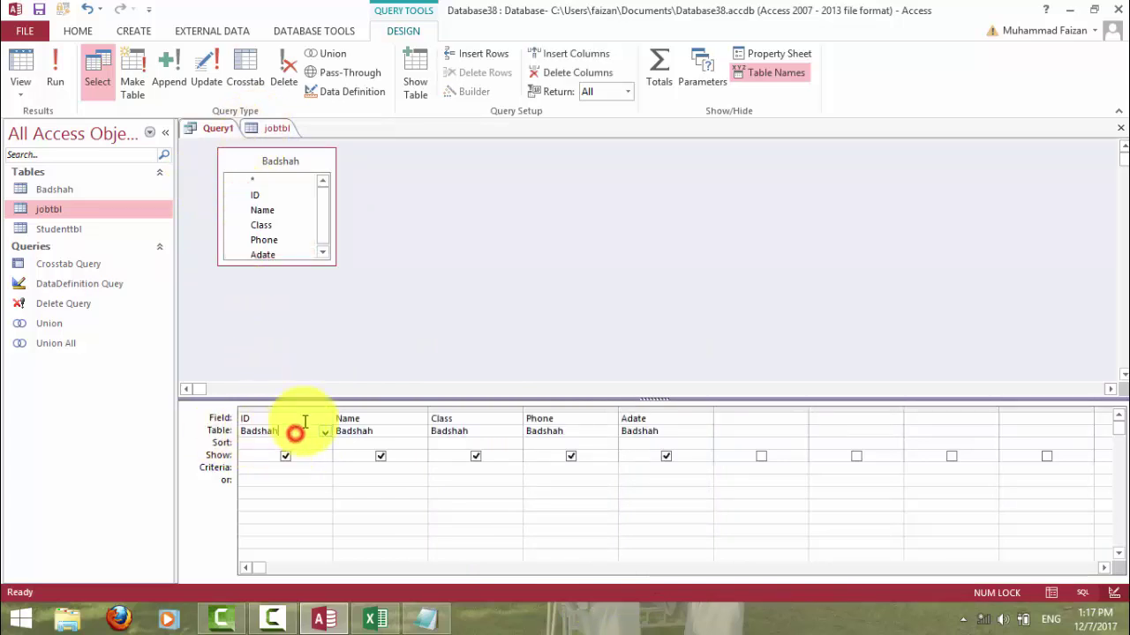
left_click(763, 74)
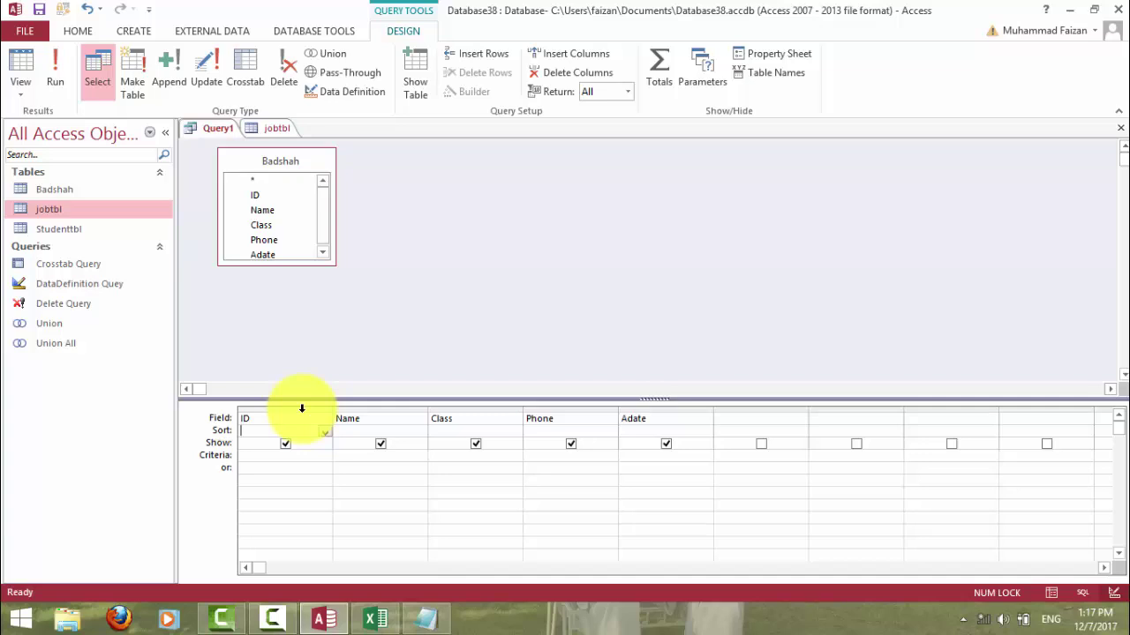
left_click(776, 74)
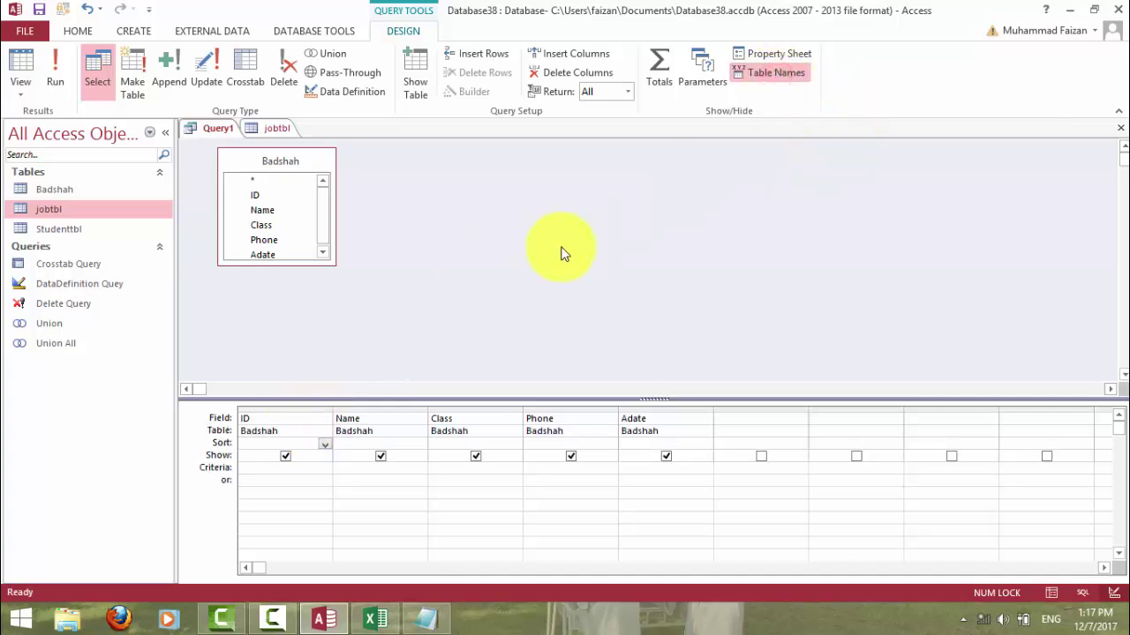